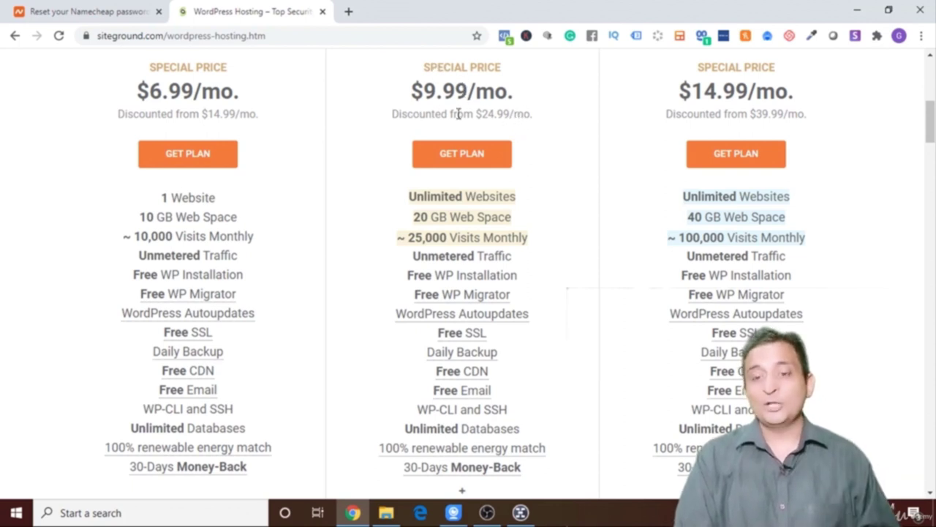
scroll(537, 169, "down", 1)
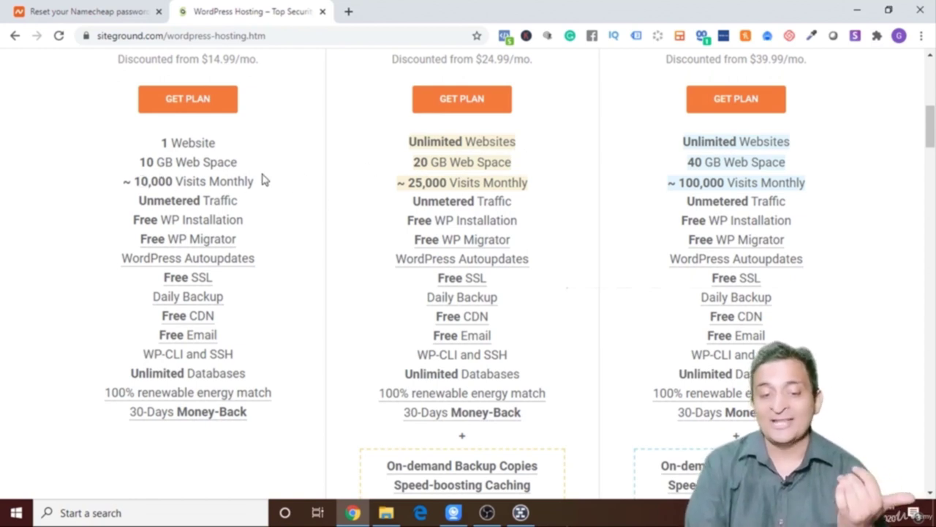
scroll(264, 179, "down", 2)
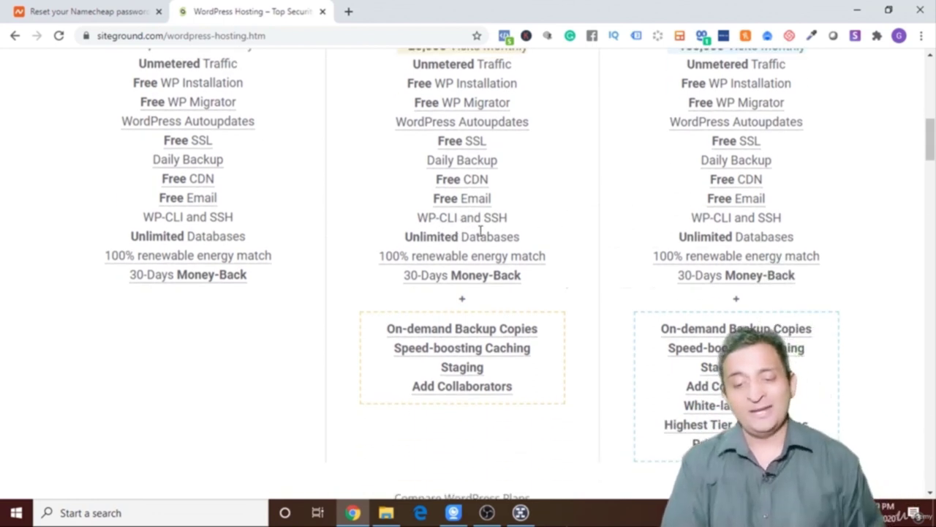
scroll(495, 241, "up", 1)
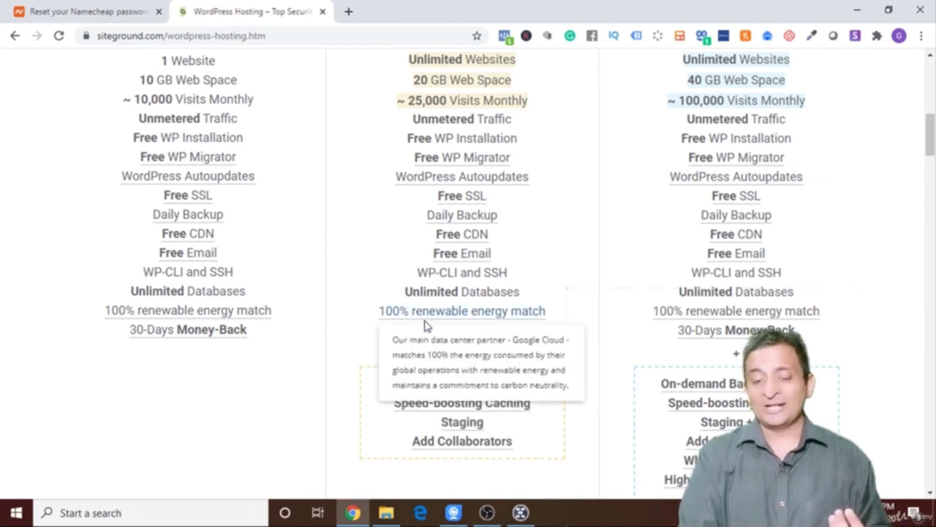
scroll(519, 319, "up", 3)
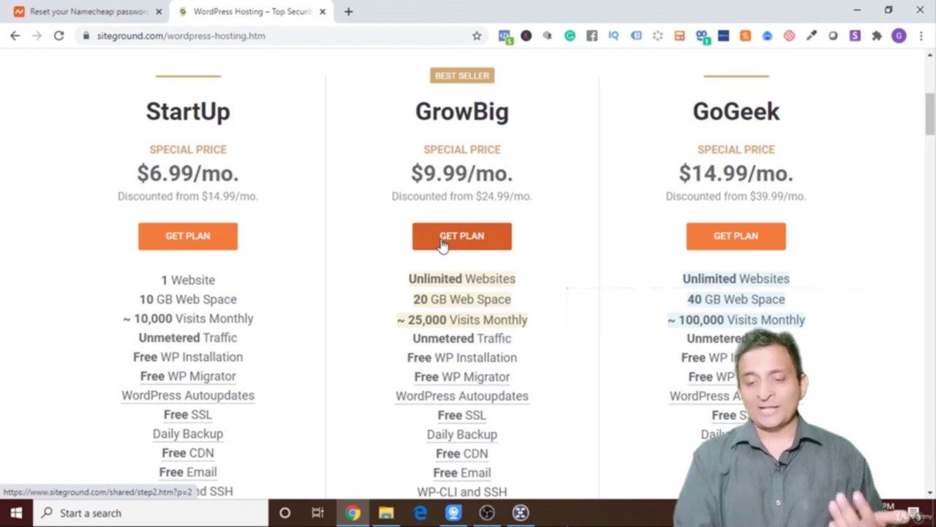
Step: Choose GrowBig with 'I already have a Domain', enter the owned domain name, and proceed to Review & Complete
left_click(442, 244)
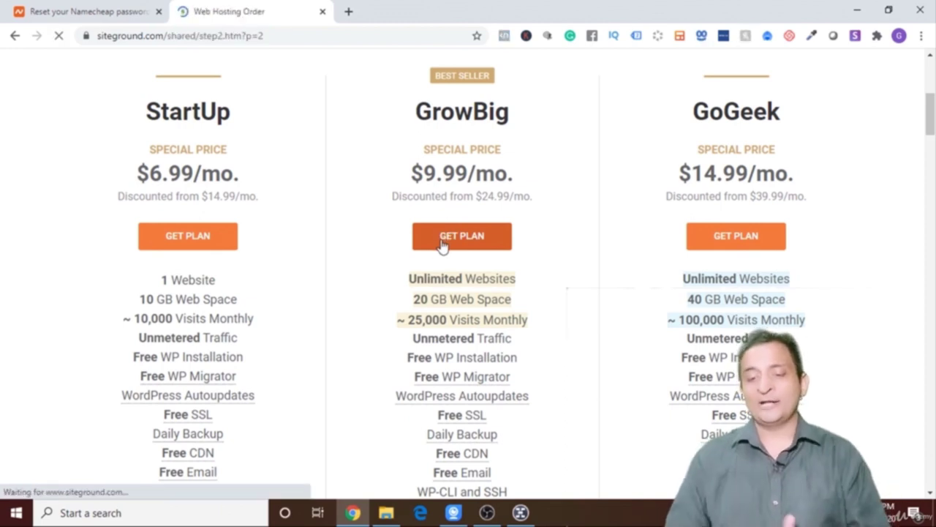
left_click_drag(930, 146, 934, 176)
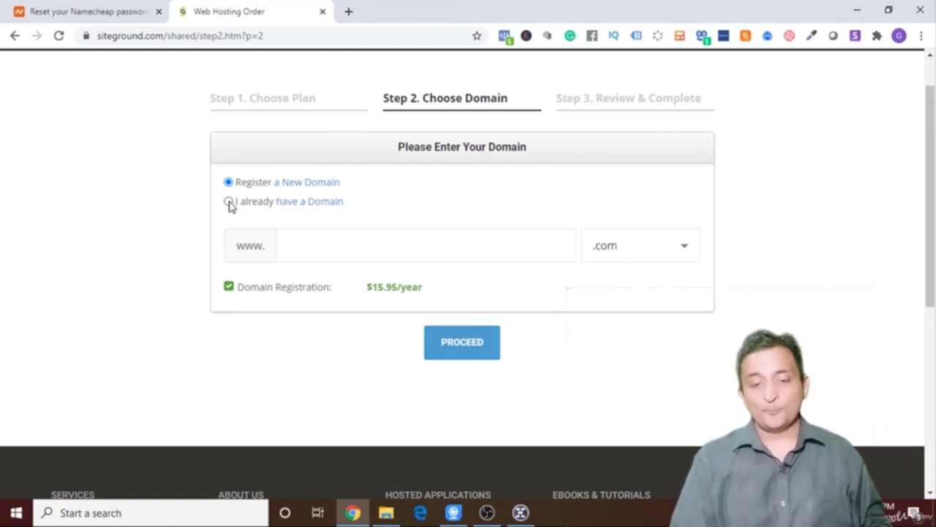
left_click(229, 202)
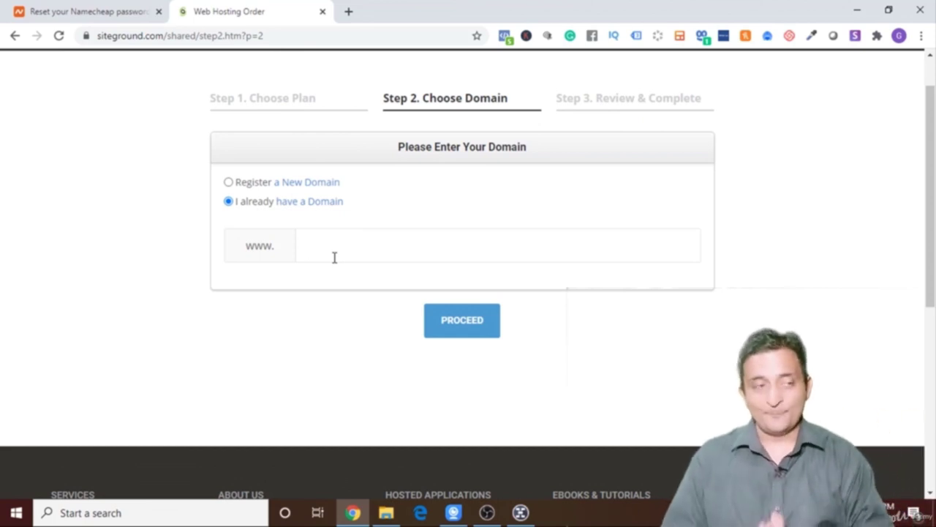
type("GAURAVBHARDWAJ.IN")
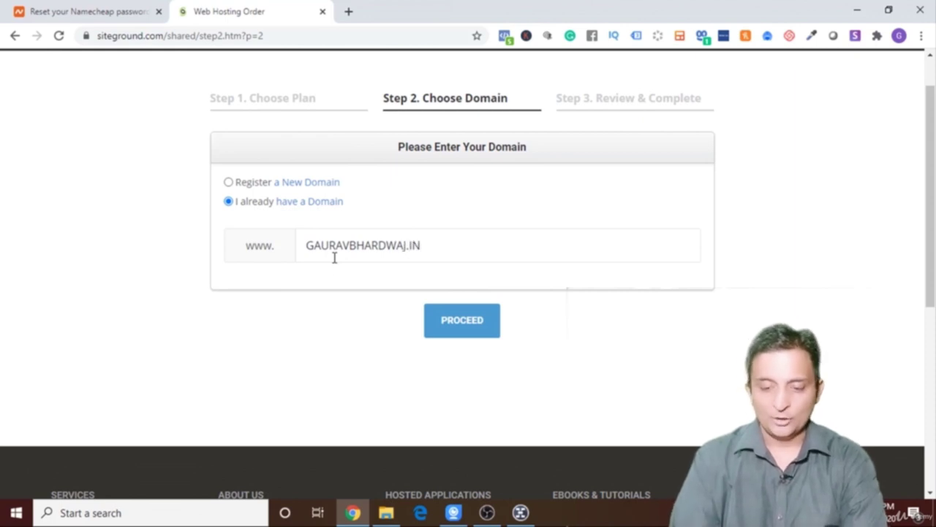
left_click(441, 326)
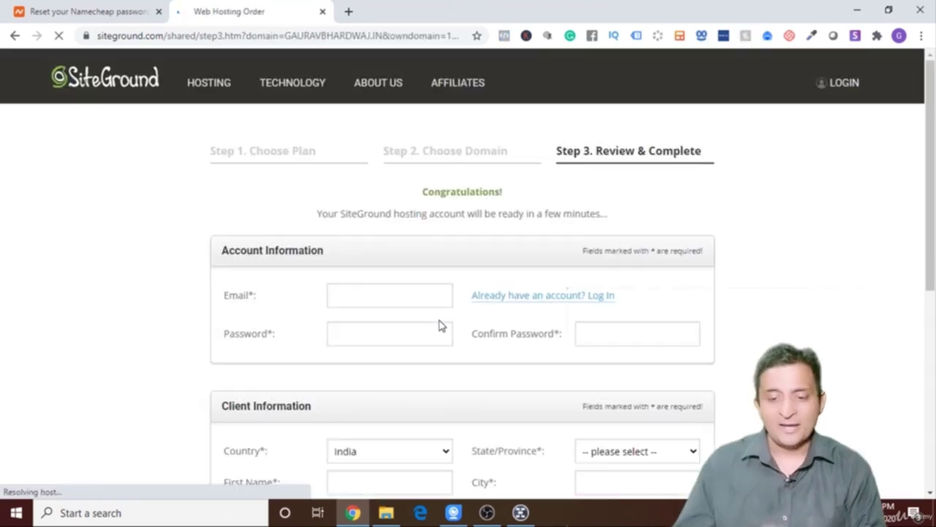
left_click_drag(933, 97, 932, 124)
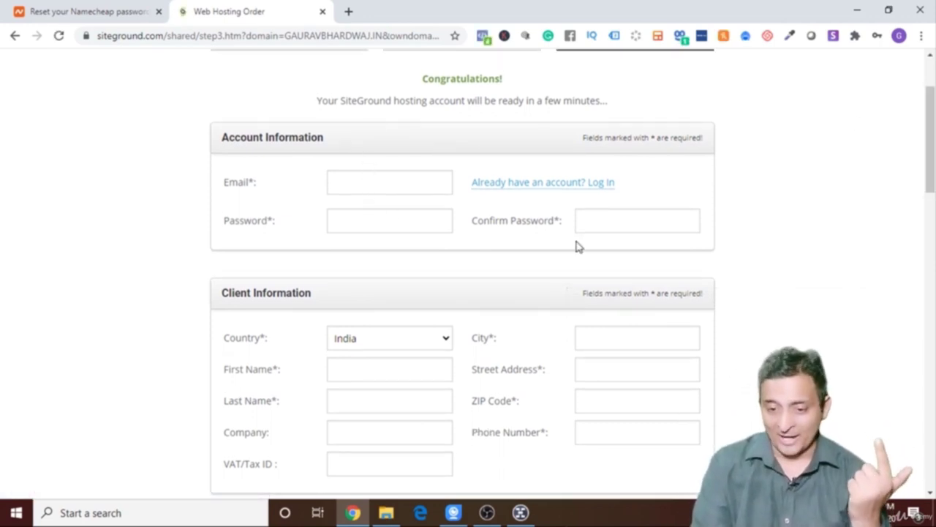
left_click_drag(931, 153, 932, 193)
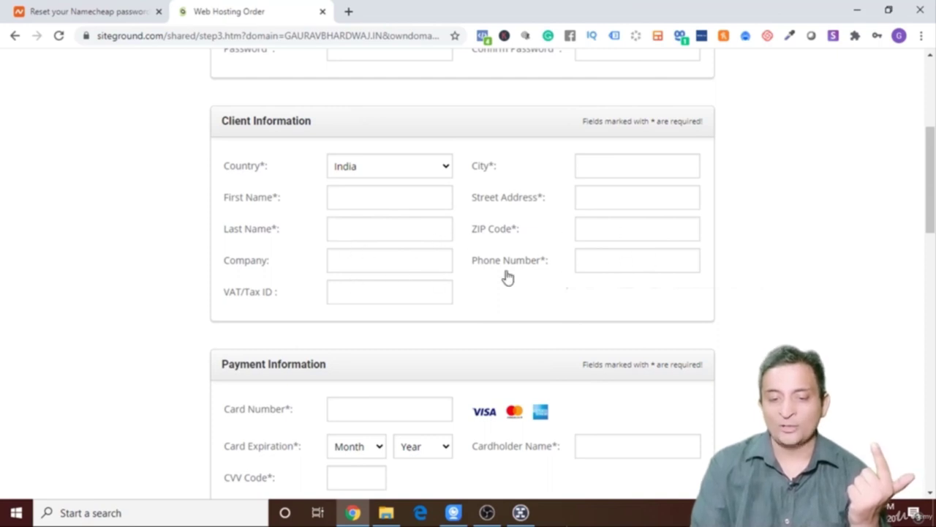
left_click_drag(931, 198, 931, 246)
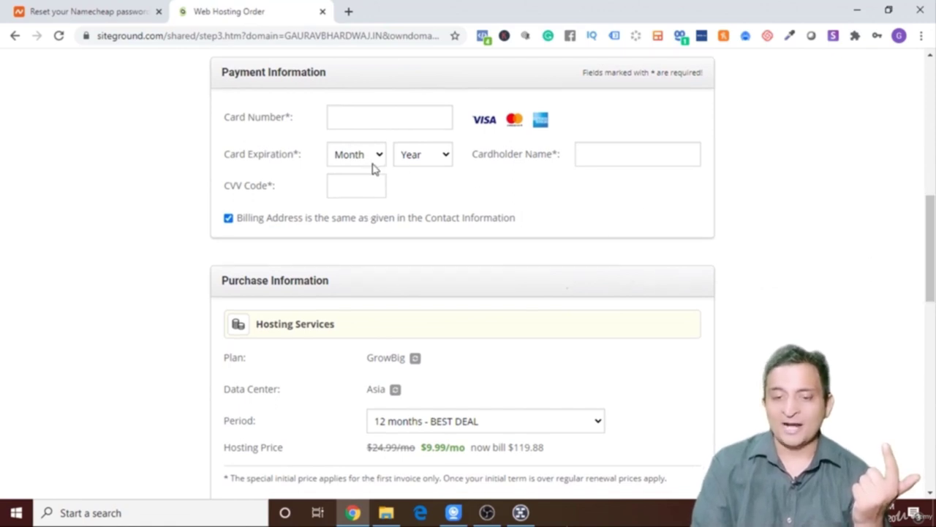
left_click_drag(932, 252, 931, 303)
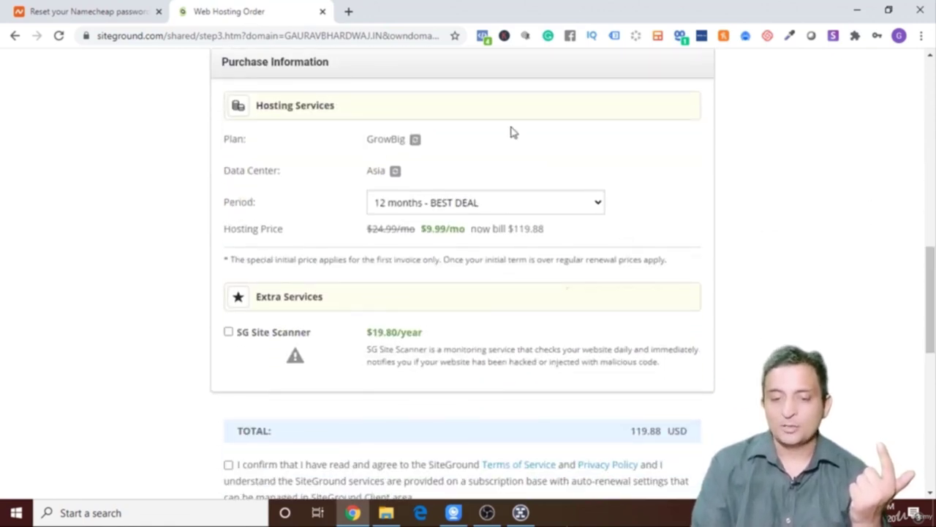
left_click(439, 208)
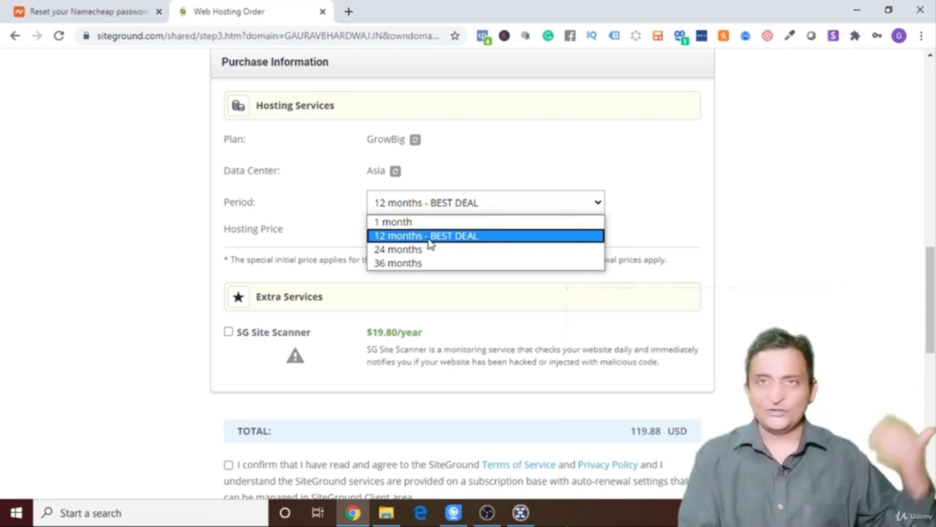
left_click(430, 242)
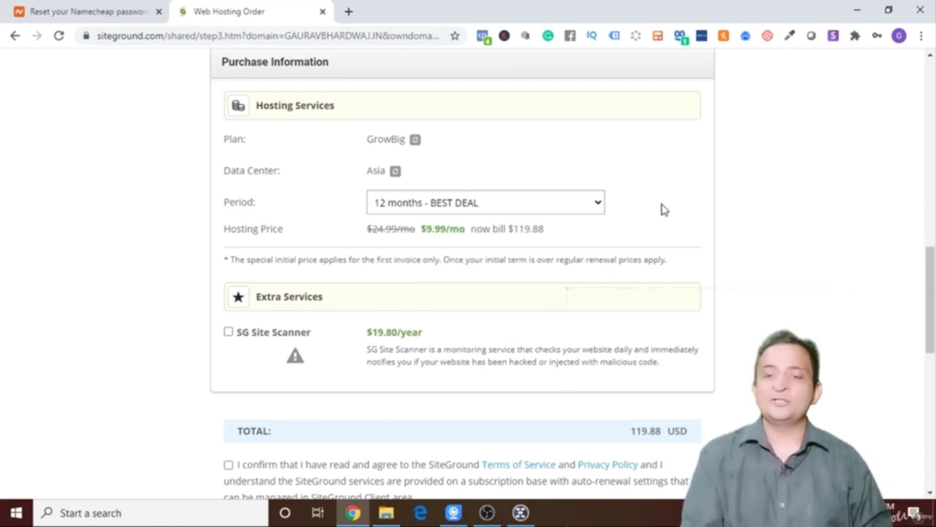
left_click_drag(930, 265, 930, 272)
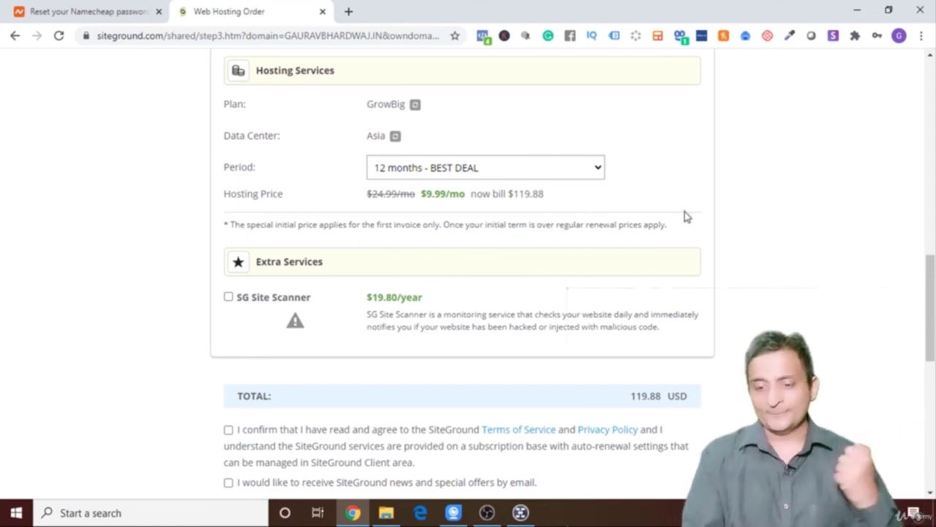
scroll(930, 275, "down", 2)
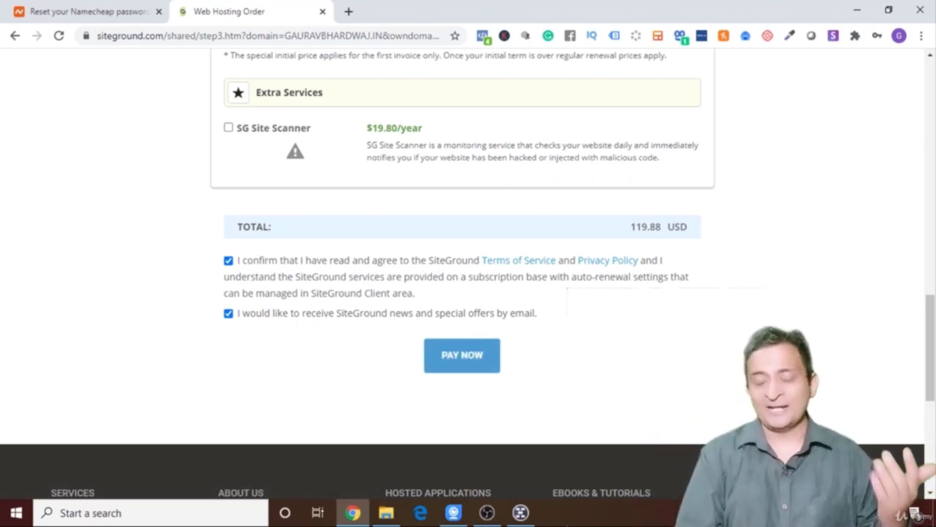
Step: Scroll the order page to the Terms of Service and news opt-in checkboxes above PAY NOW
left_click_drag(930, 344, 932, 126)
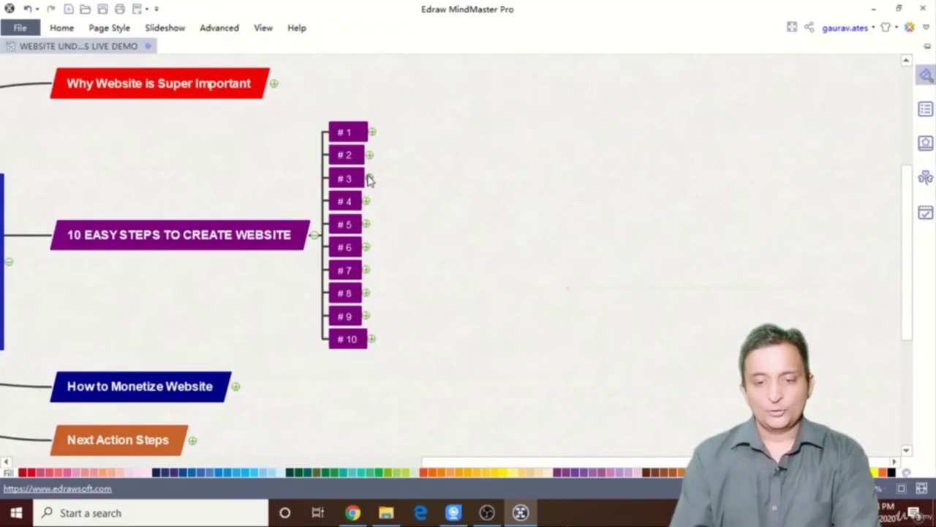
Step: Expand topic #3 and its 'Connect Hosting & Domain' subtopic to reveal NS1 / NS2 -Name Servers
left_click(369, 180)
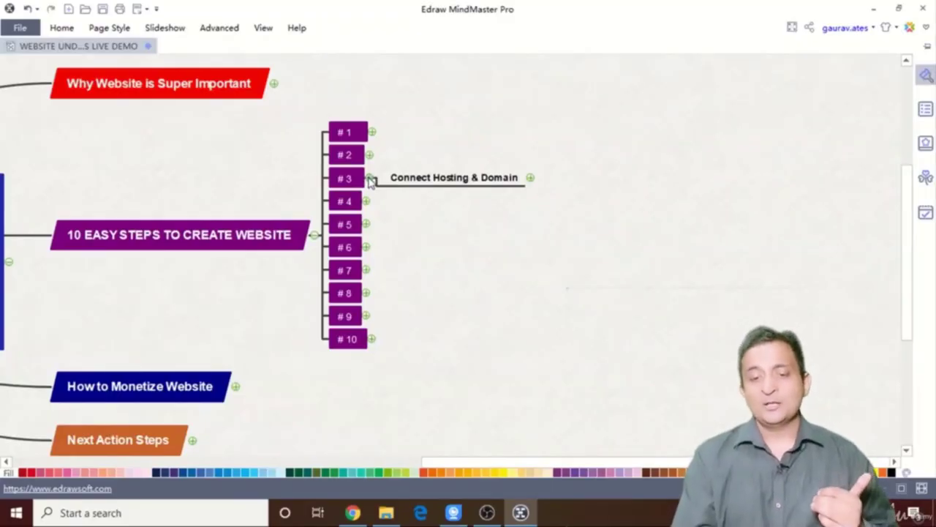
left_click(530, 179)
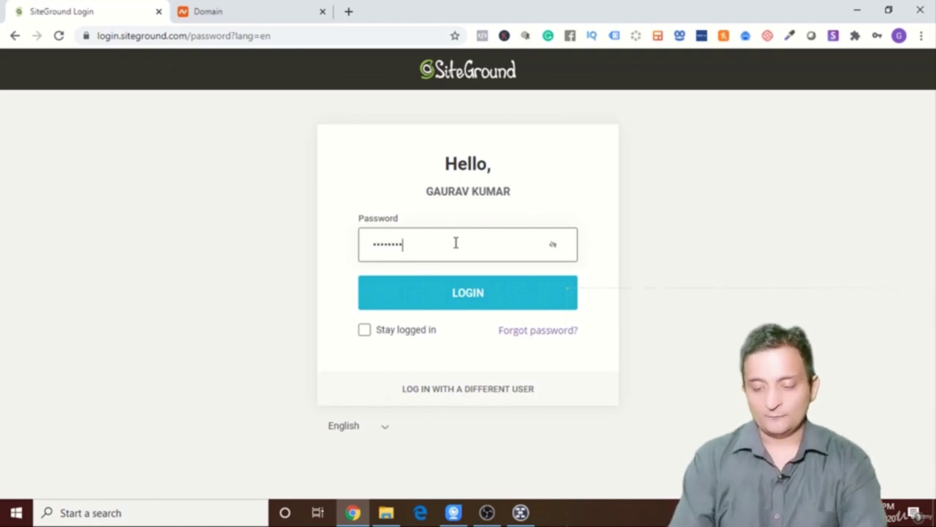
Step: Sign in to SiteGround and show the Websites list containing dmpi.in
left_click(451, 305)
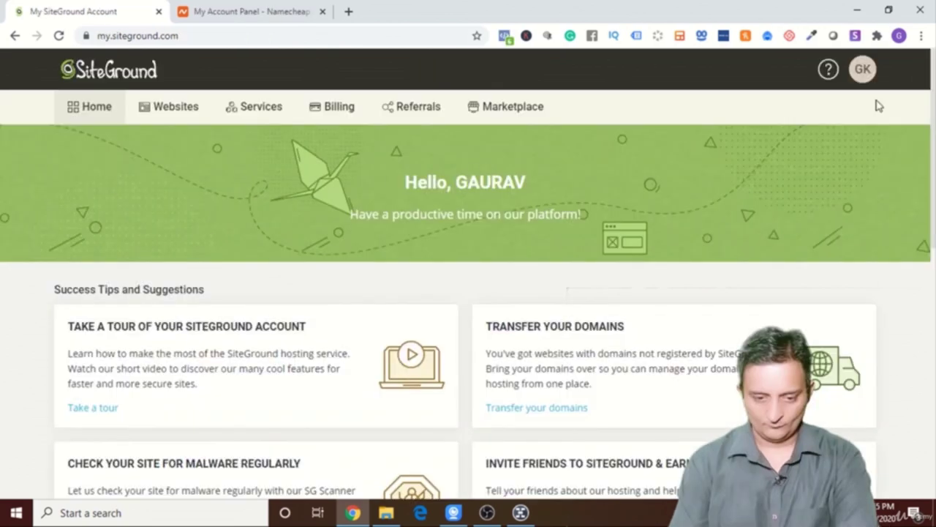
left_click(171, 110)
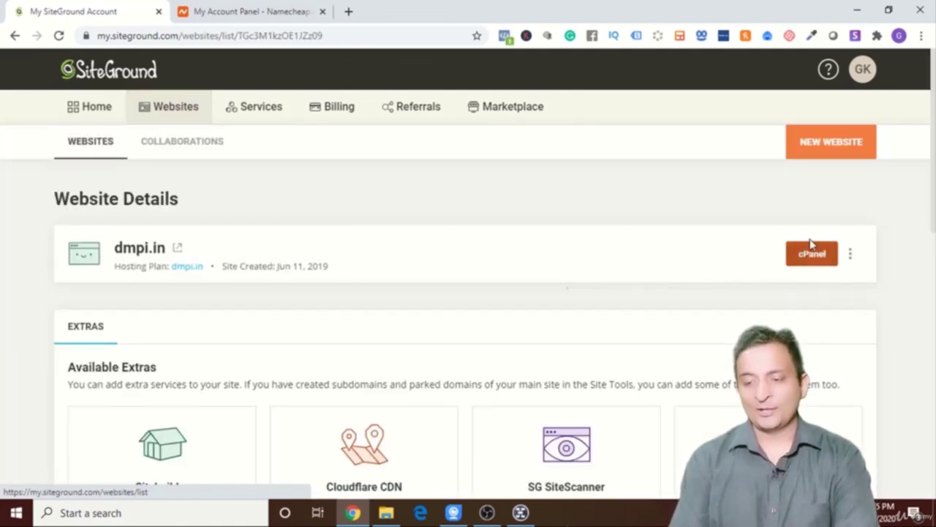
Step: Copy nameserver ns1.giow4.siteground.us from dmpi.in's cPanel, then return to the Namecheap dashboard
left_click(798, 266)
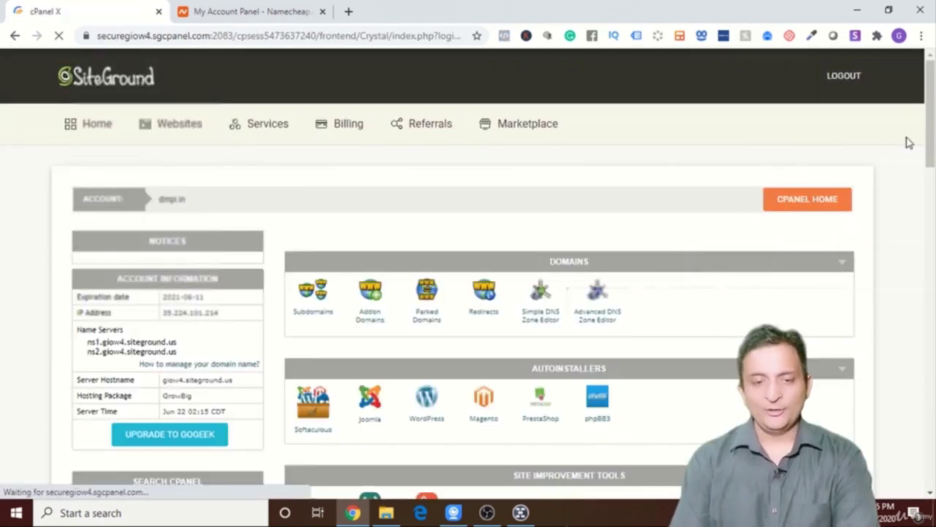
scroll(929, 130, "down", 3)
left_click_drag(933, 129, 933, 82)
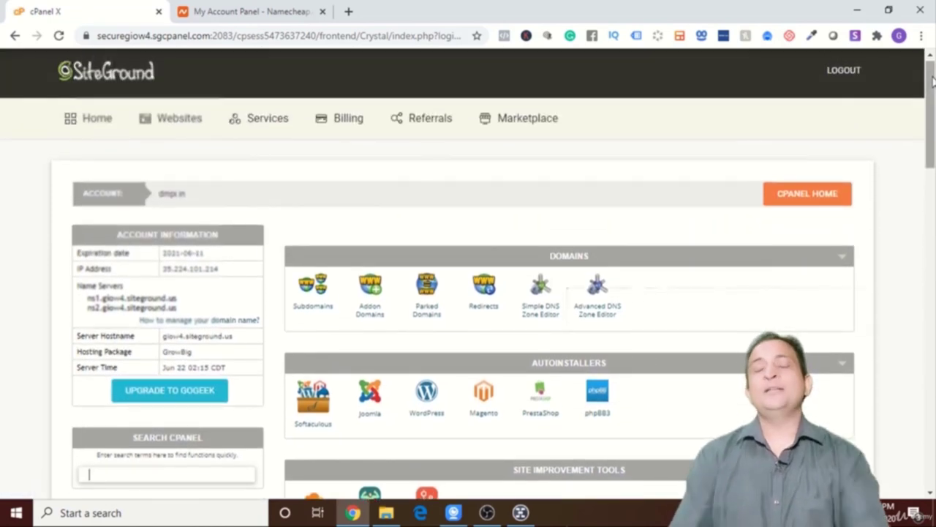
left_click_drag(933, 83, 933, 293)
left_click_drag(934, 212, 933, 81)
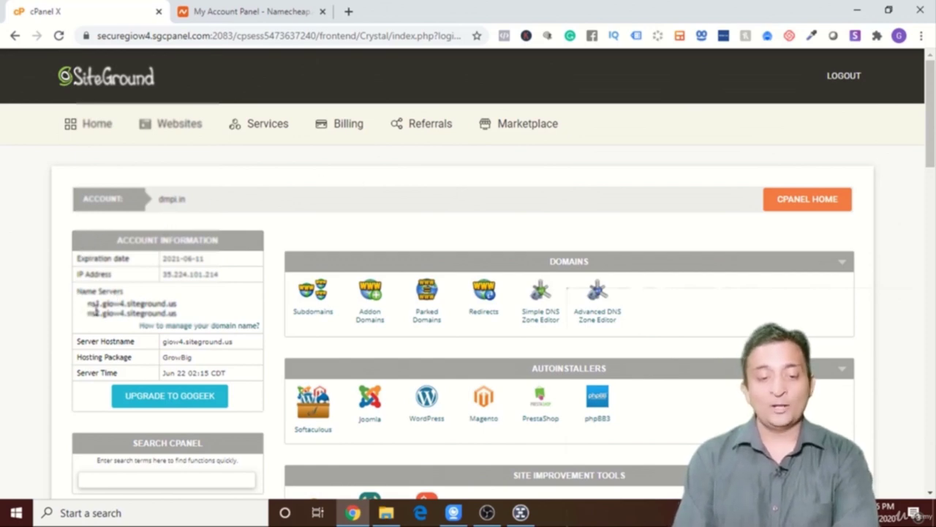
left_click_drag(86, 306, 183, 312)
key("ctrl+c")
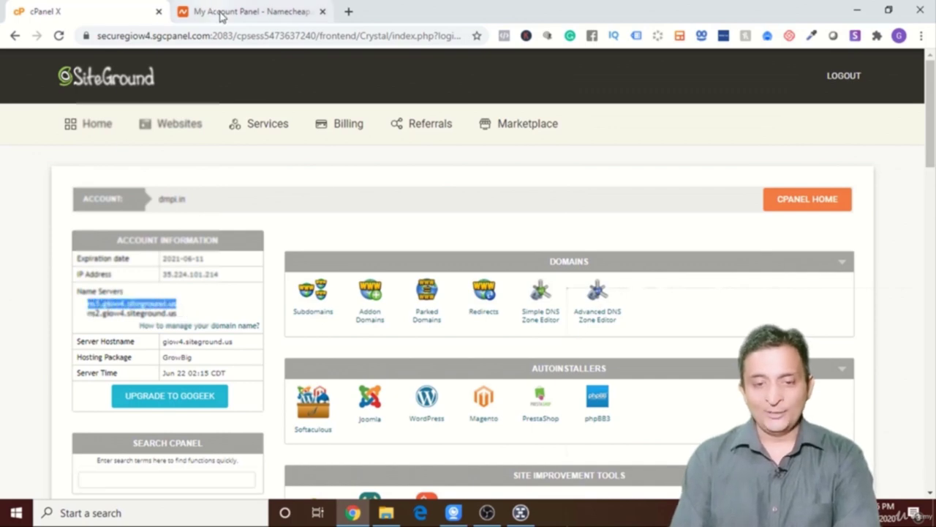
left_click(222, 14)
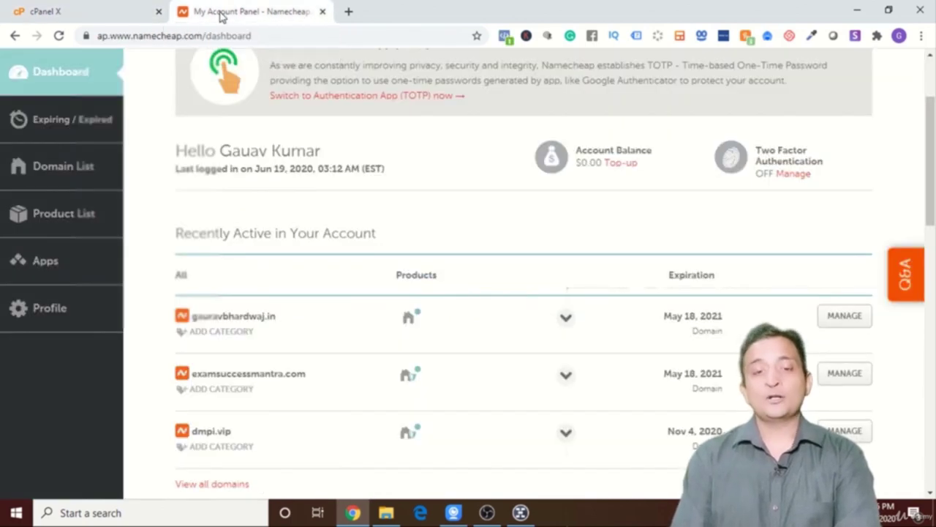
Step: Manage the first listed domain and scroll to its Custom DNS nameservers
left_click_drag(926, 133, 932, 159)
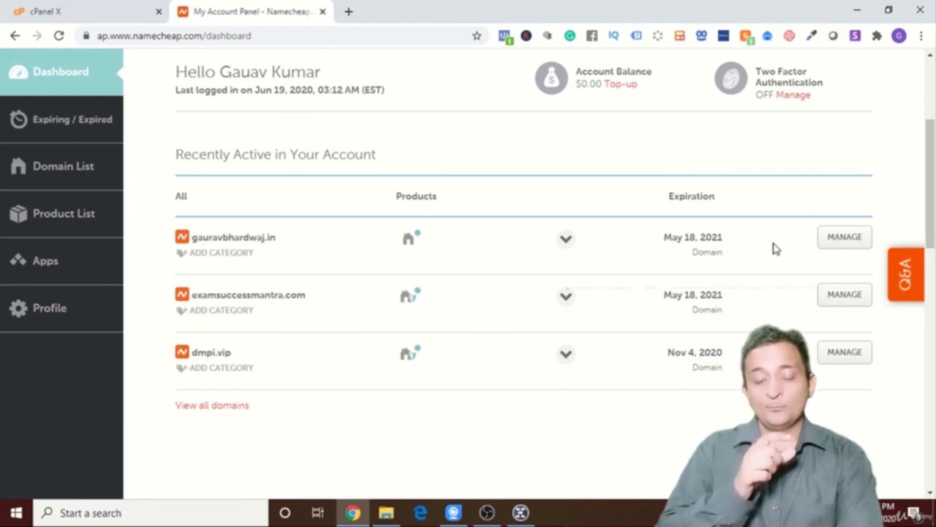
left_click(837, 244)
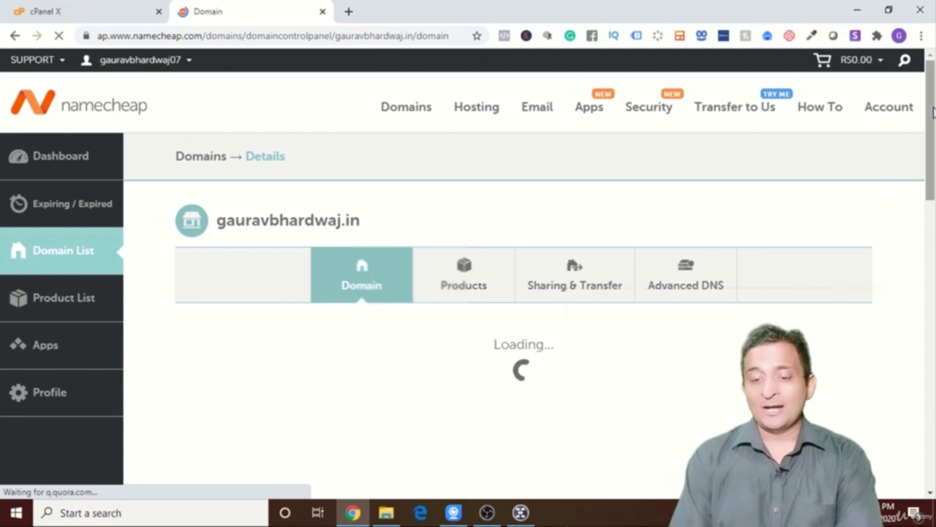
scroll(227, 221, "down", 3)
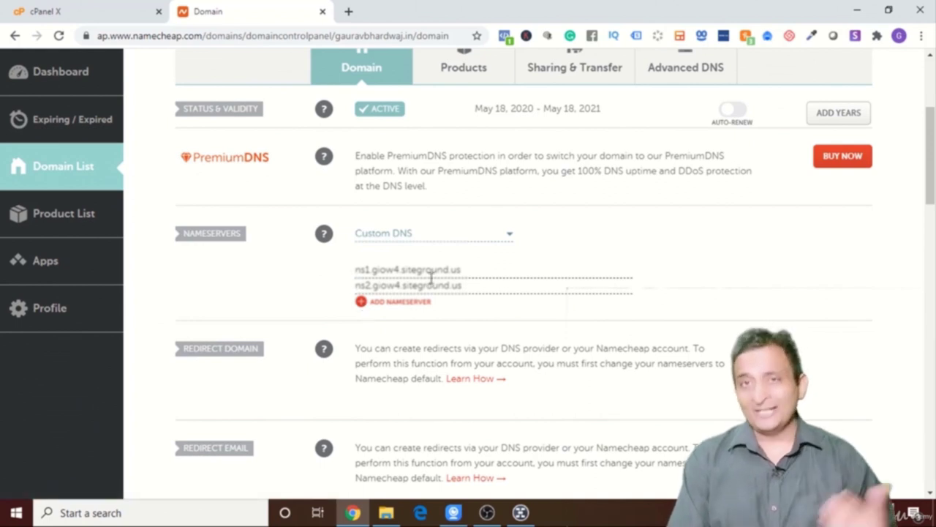
Step: Add a third nameserver row and paste the copied ns1 value into it
left_click(361, 309)
left_click(381, 305)
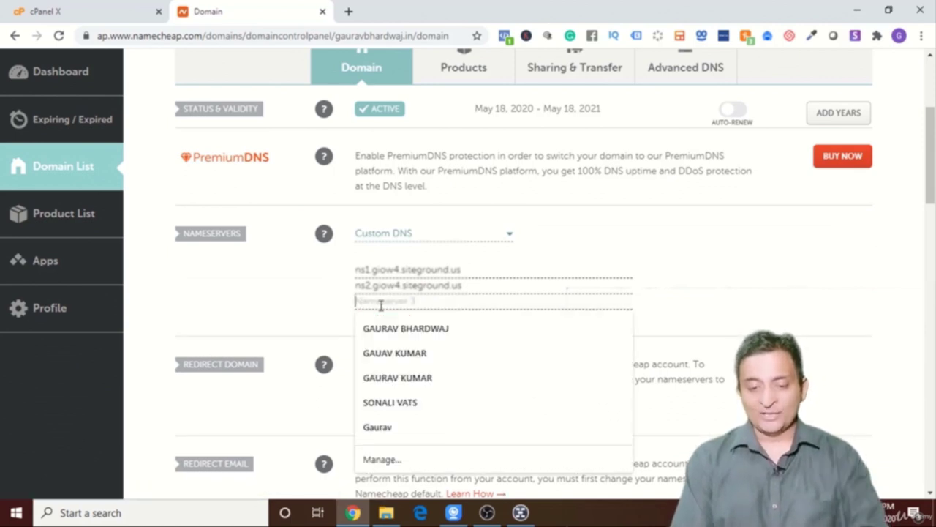
key("ctrl+v")
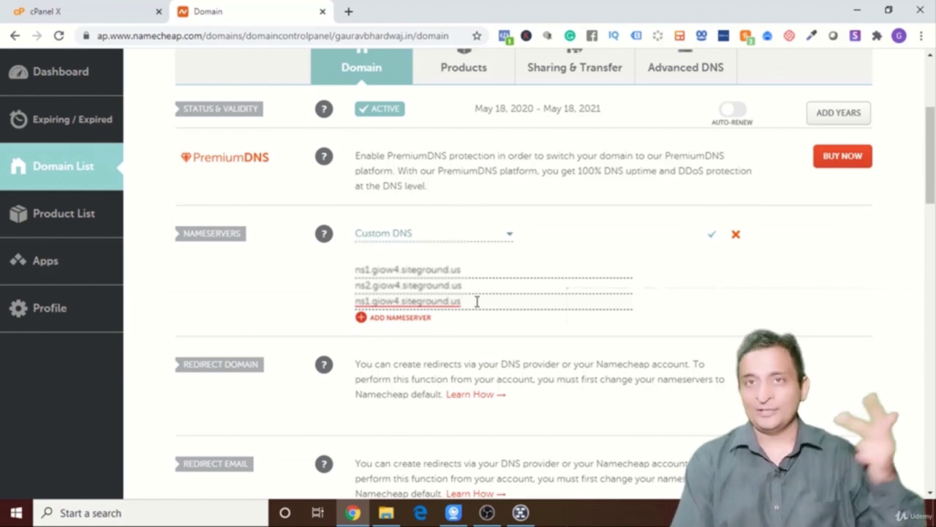
Step: Replace the third nameserver with ns2.giow4.siteground.us copied from the SiteGround cPanel
left_click(85, 6)
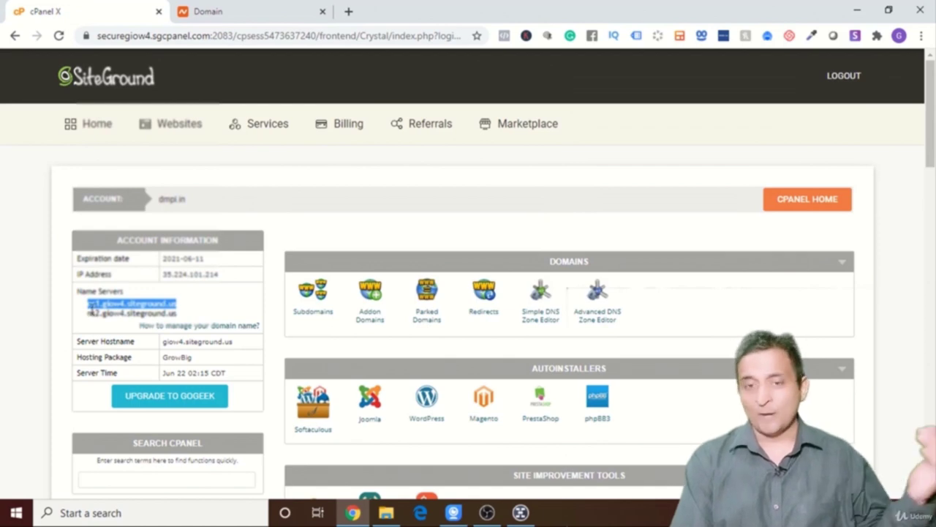
left_click_drag(86, 313, 192, 327)
key("ctrl+c")
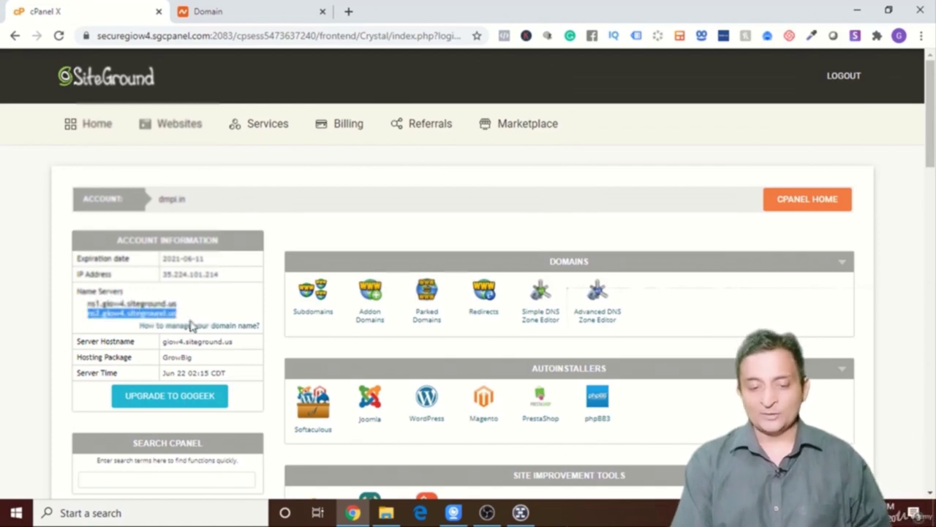
left_click(208, 12)
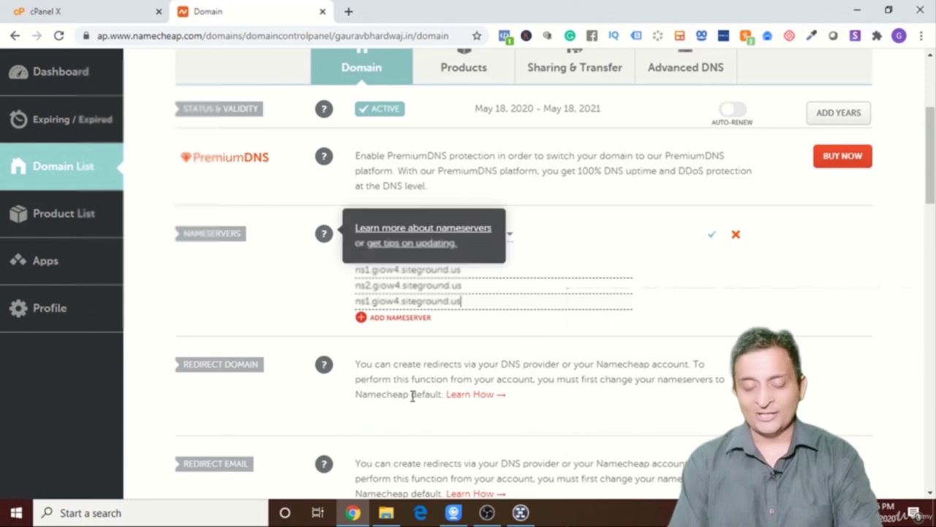
key("ctrl+a")
key("ctrl+v")
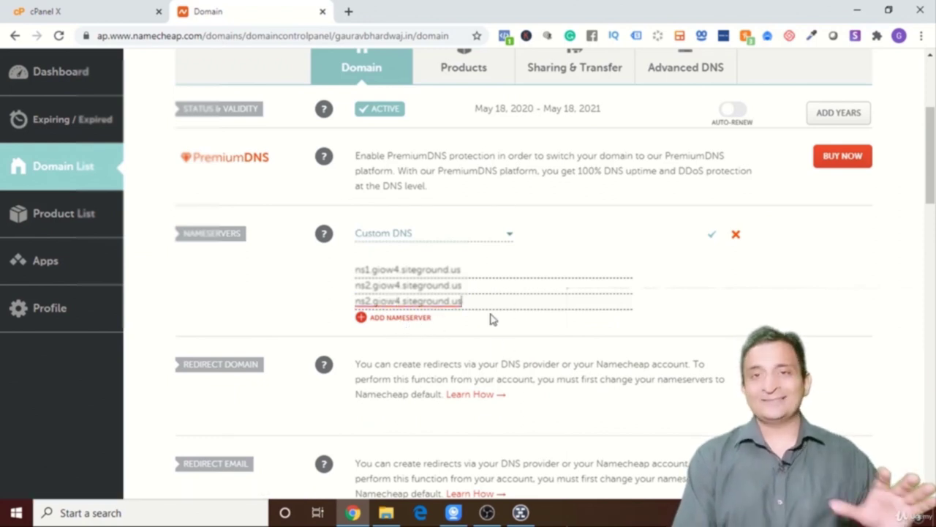
left_click(131, 5)
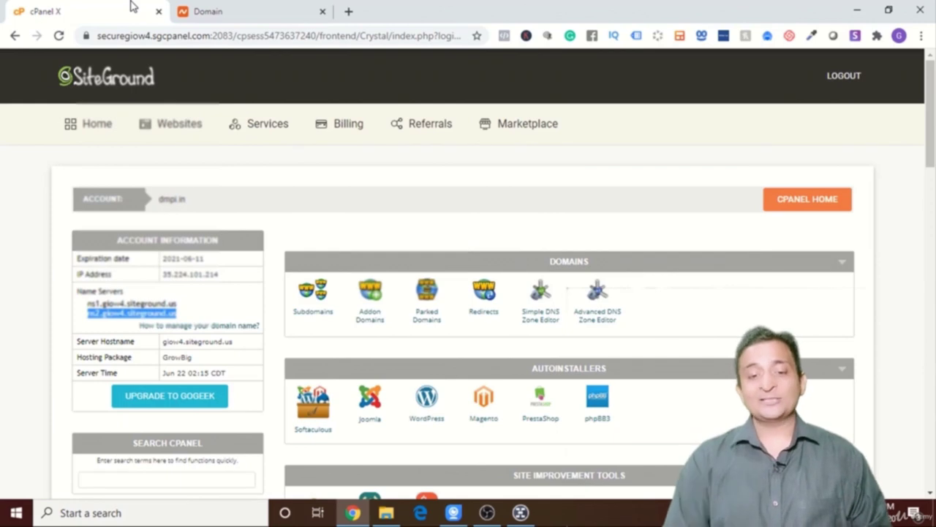
left_click(213, 7)
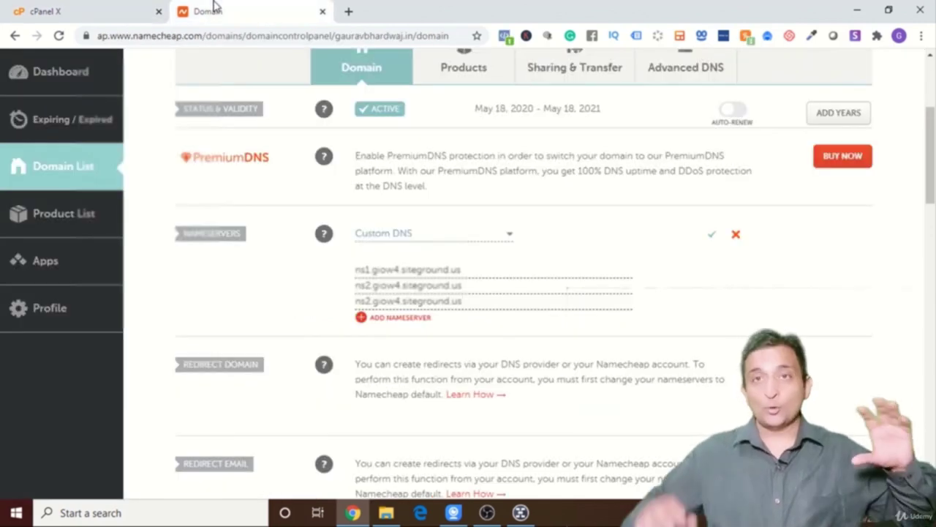
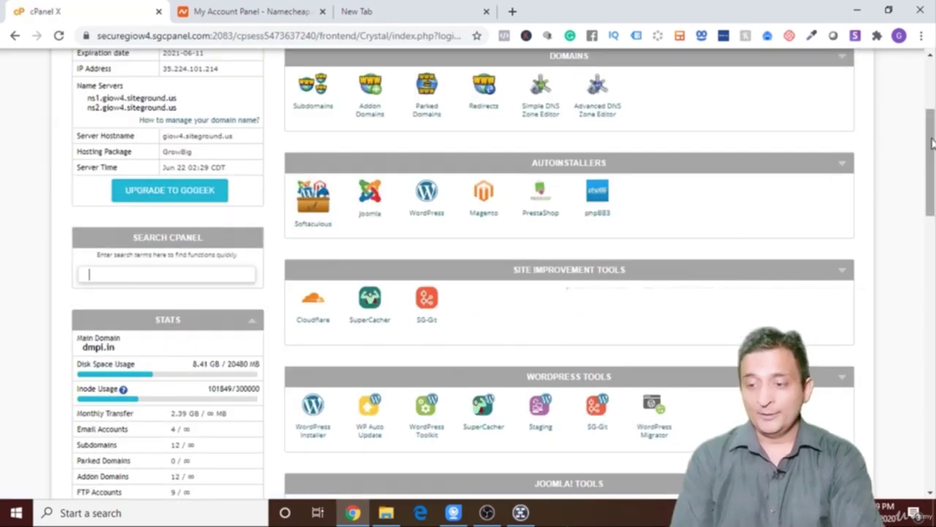
Step: Paste the new .in domain into Addon Domains and keep the auto-filled subdomain and document root
left_click_drag(932, 138, 932, 116)
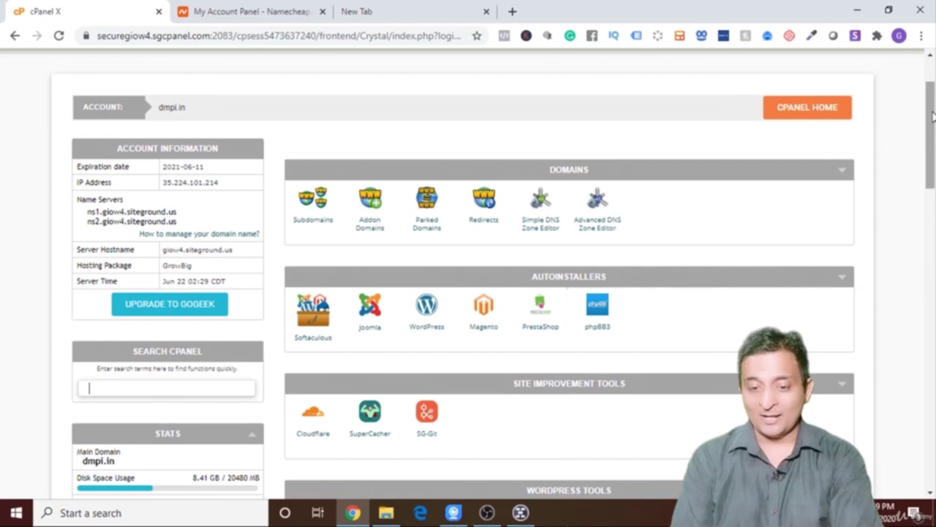
left_click(366, 229)
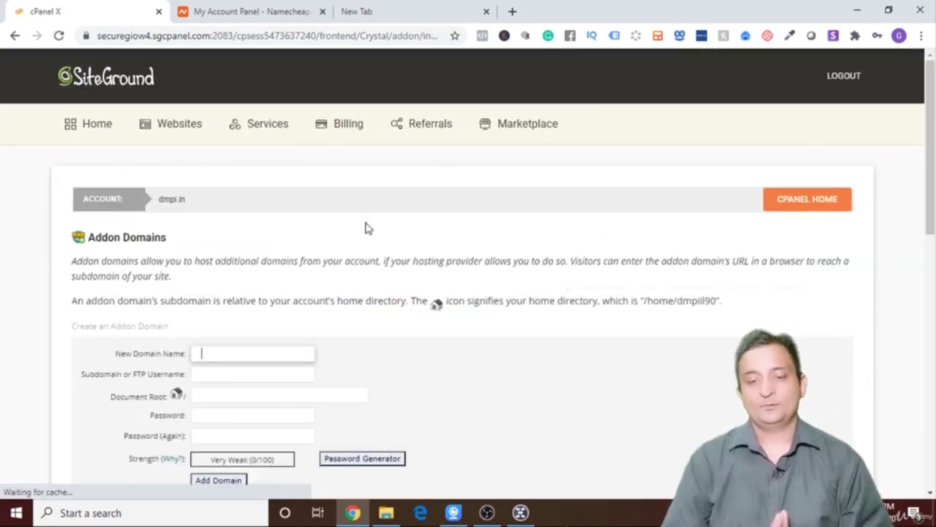
type("gauravbhardwaj.in")
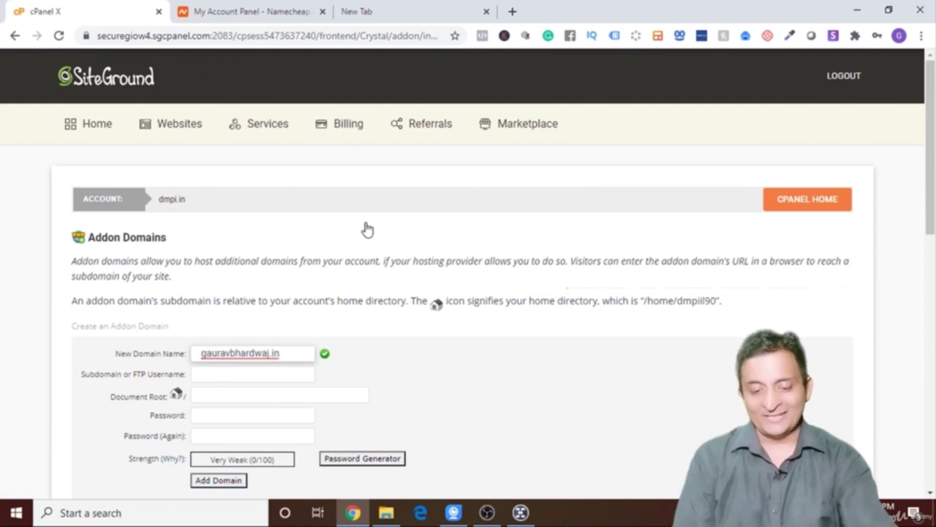
scroll(930, 147, "down", 2)
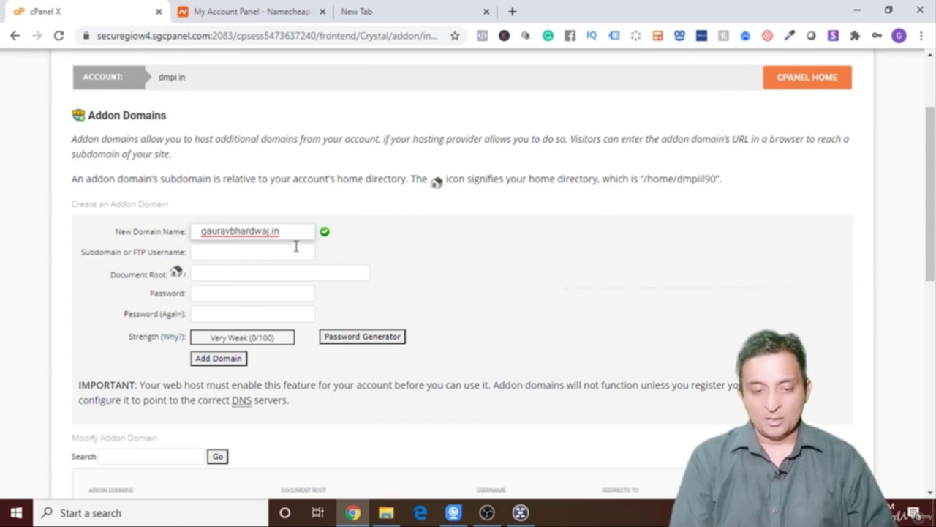
key("Tab")
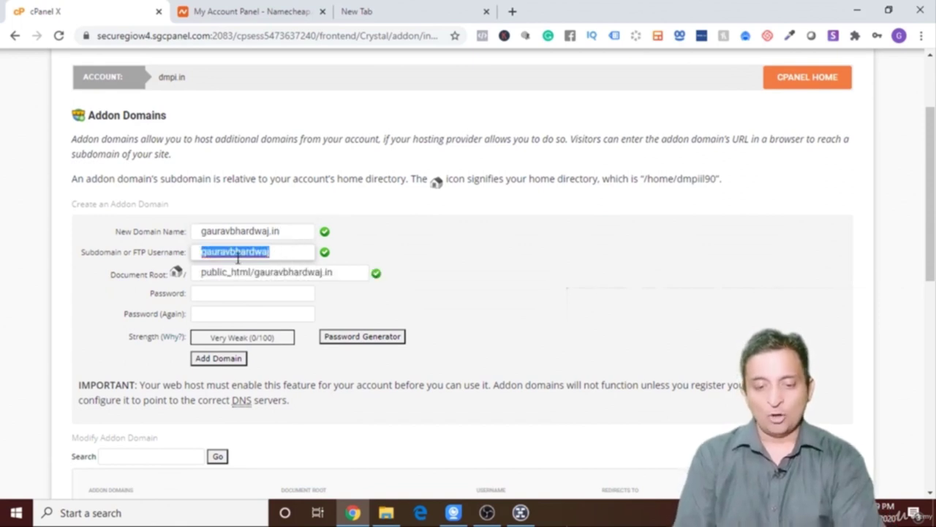
left_click(490, 269)
scroll(930, 219, "down", 1)
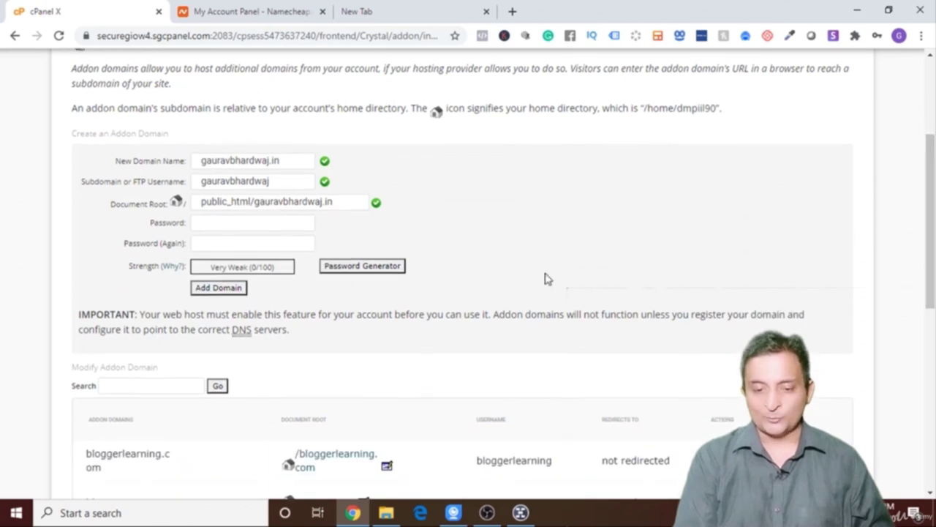
Step: Enter a matching Very Strong password in both password fields
left_click(247, 227)
type("*****")
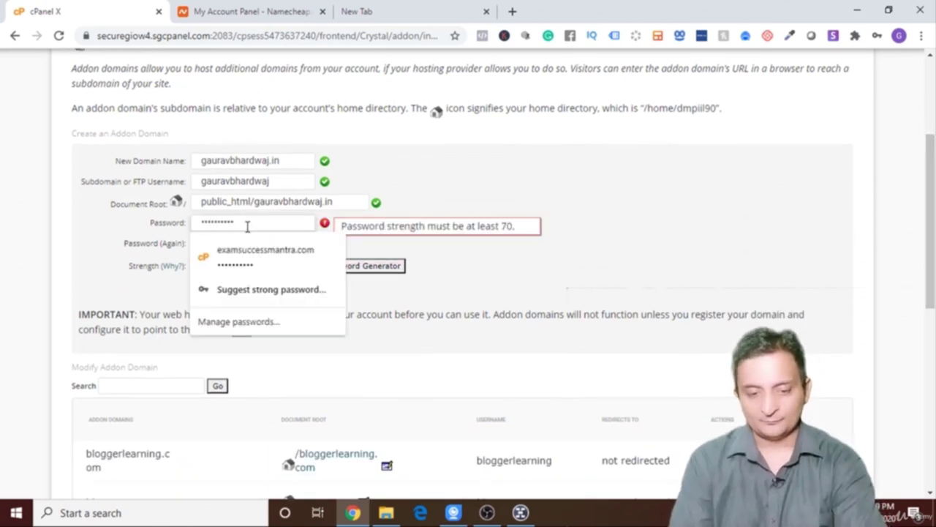
key("Tab")
type("*****")
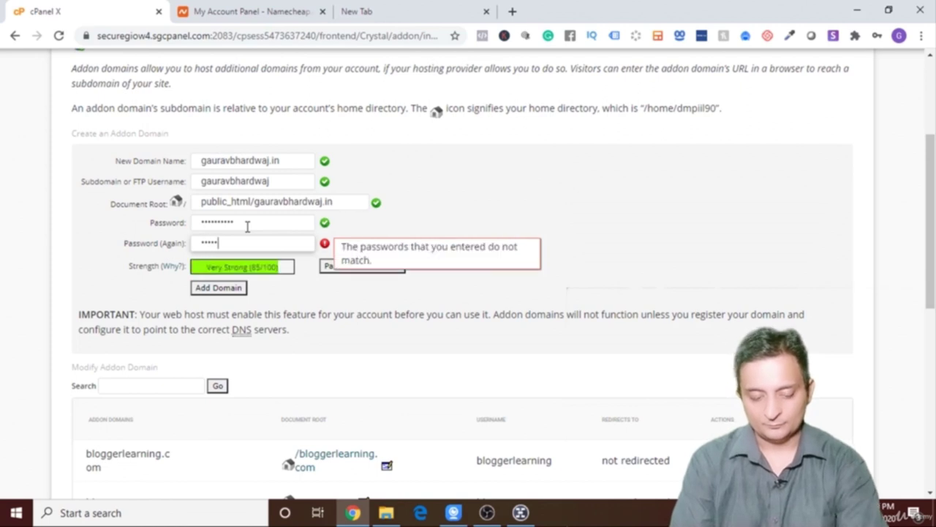
type("*")
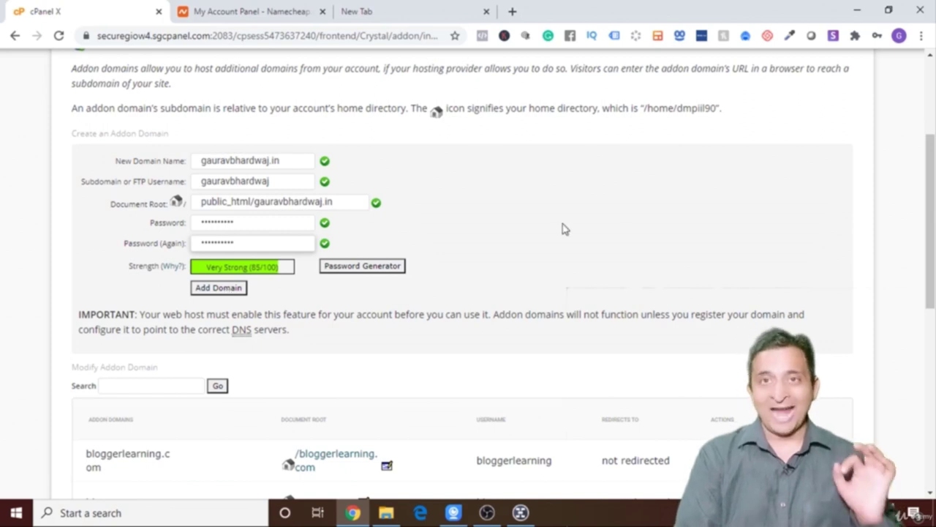
left_click_drag(931, 220, 931, 336)
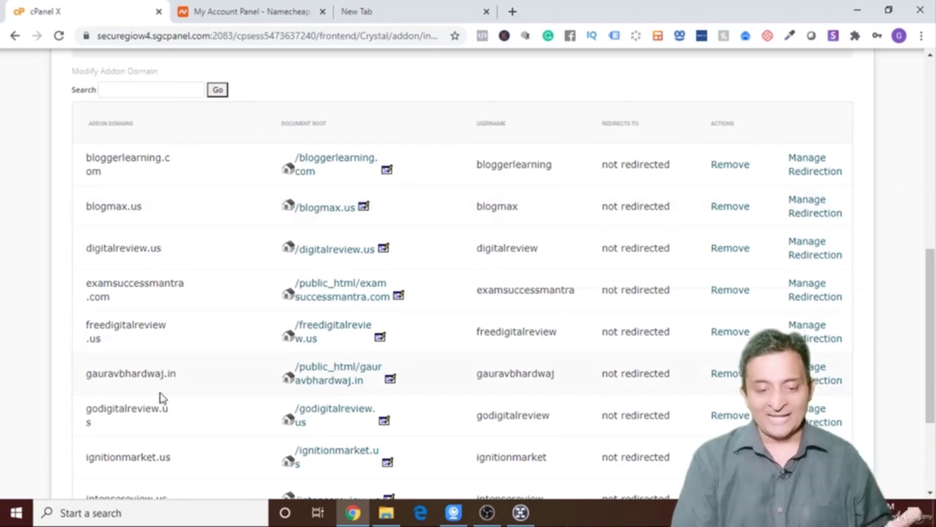
left_click_drag(932, 382, 933, 229)
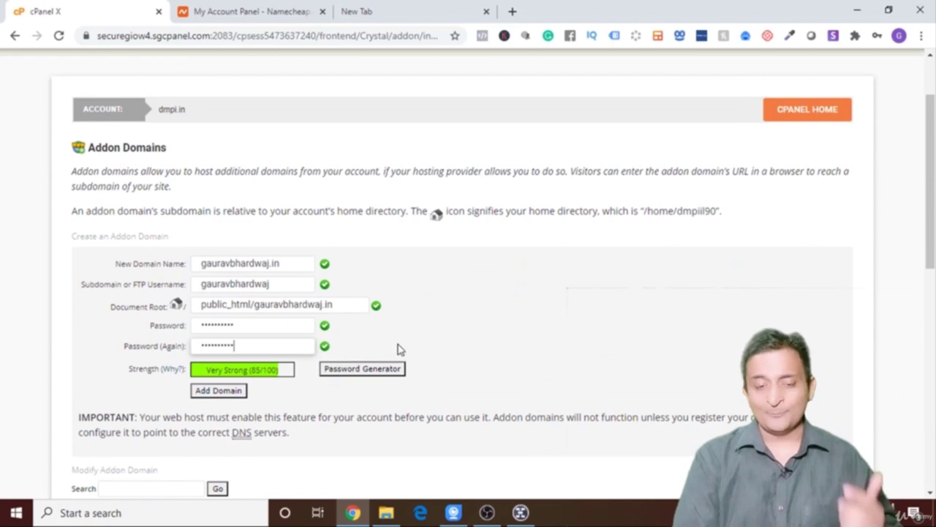
left_click_drag(931, 240, 931, 205)
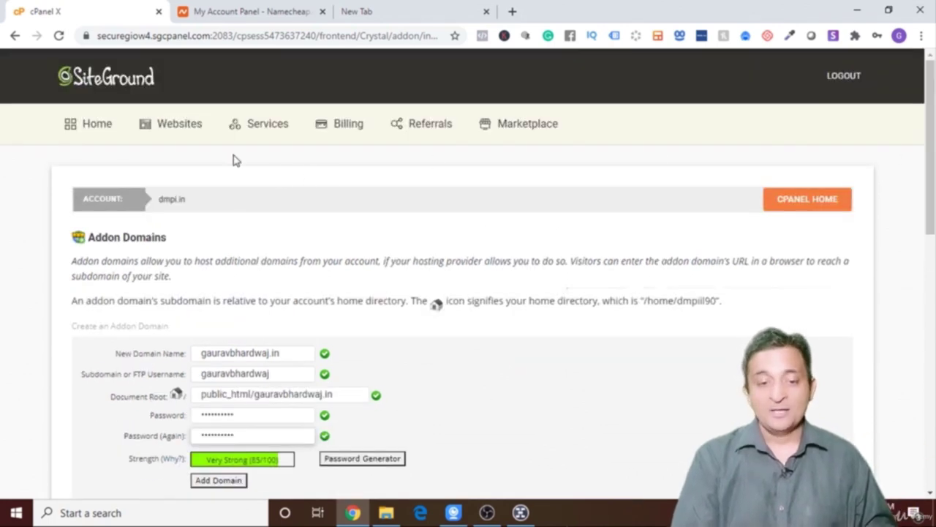
Step: From SiteGround's Websites list, reopen cPanel for dmpi.in
left_click(171, 133)
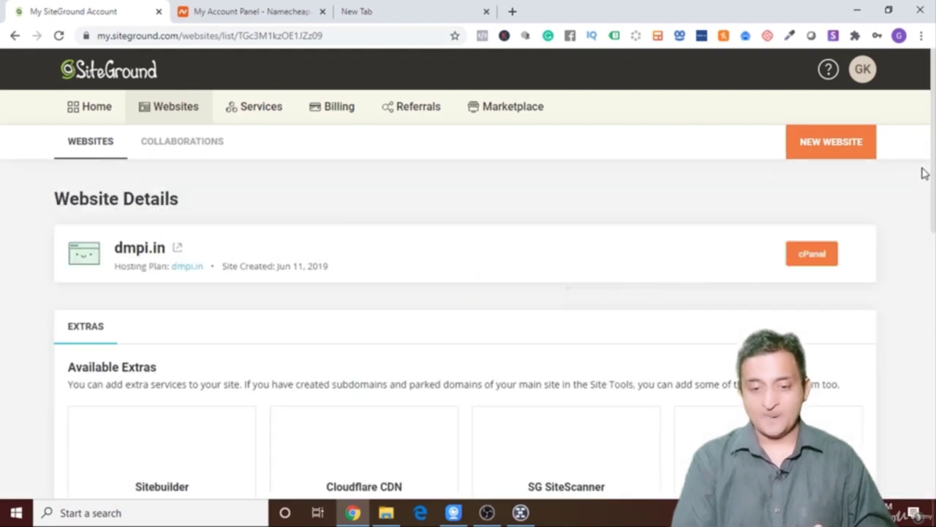
left_click(812, 263)
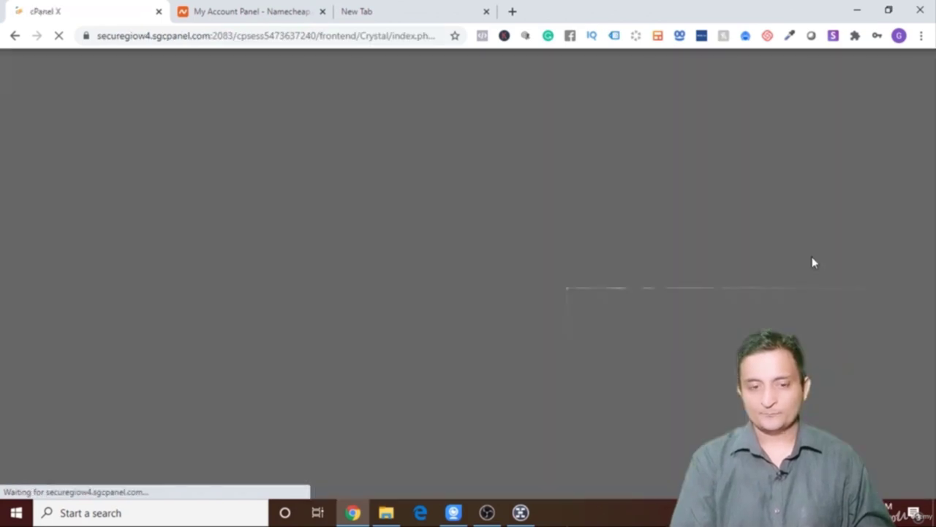
Step: Open the Softaculous WordPress install form from cPanel's Autoinstallers
scroll(914, 177, "down", 3)
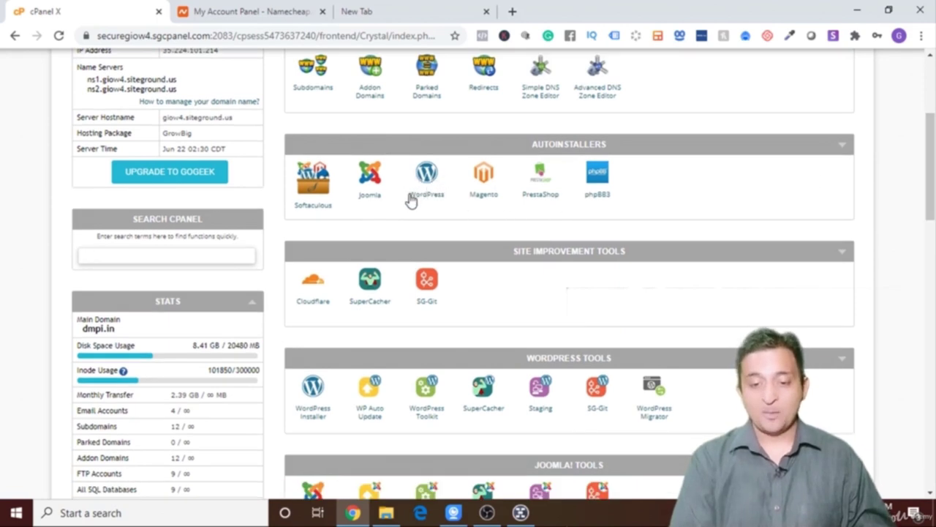
left_click(428, 199)
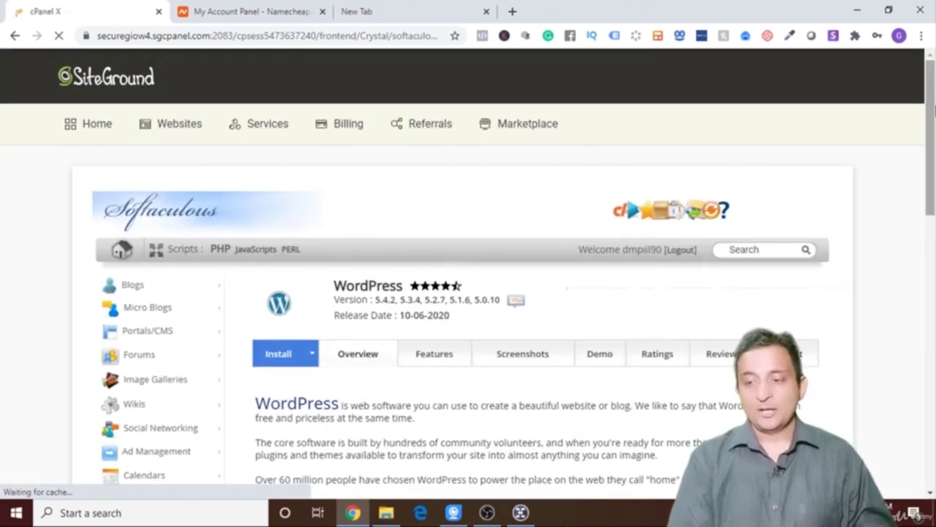
scroll(469, 274, "down", 2)
scroll(278, 241, "down", 1)
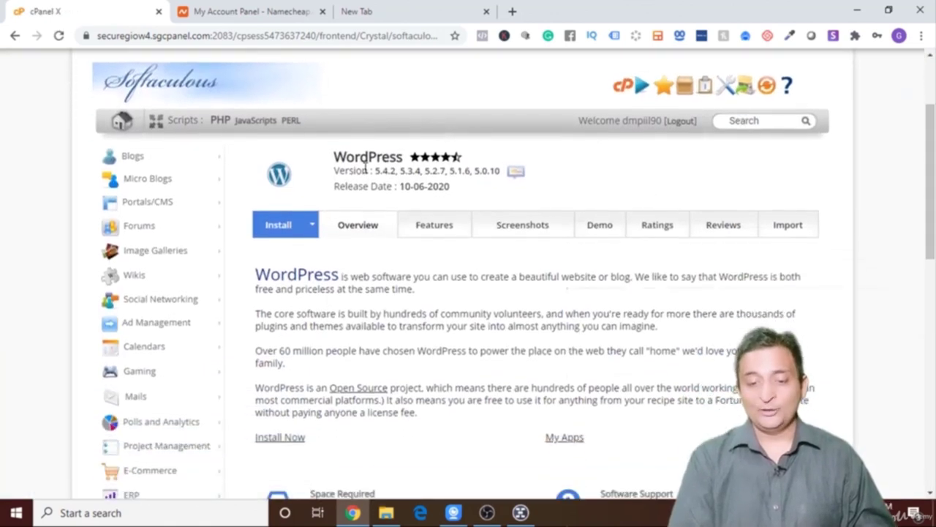
left_click(278, 233)
left_click_drag(932, 170, 933, 217)
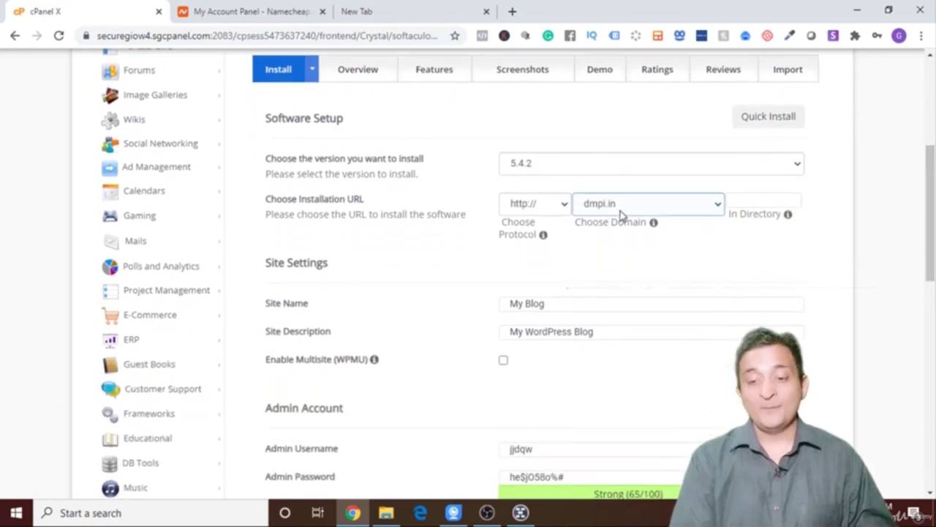
left_click(621, 209)
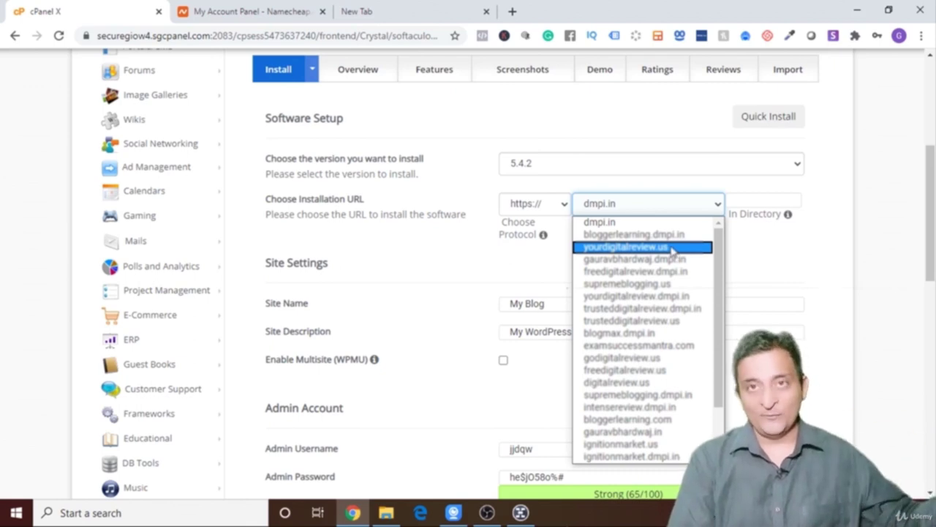
mouse_move(722, 268)
left_mouse_down()
mouse_move(725, 313)
mouse_move(719, 259)
left_mouse_up()
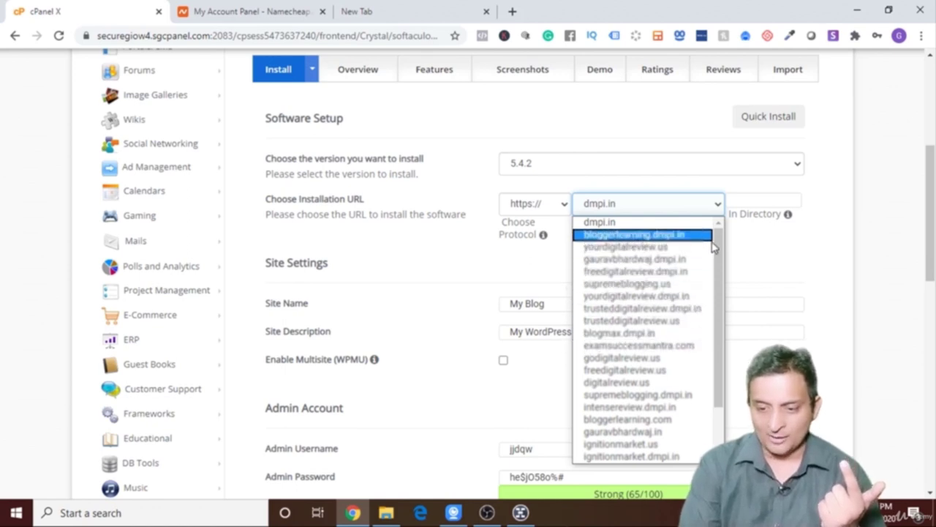
type("blogmax.")
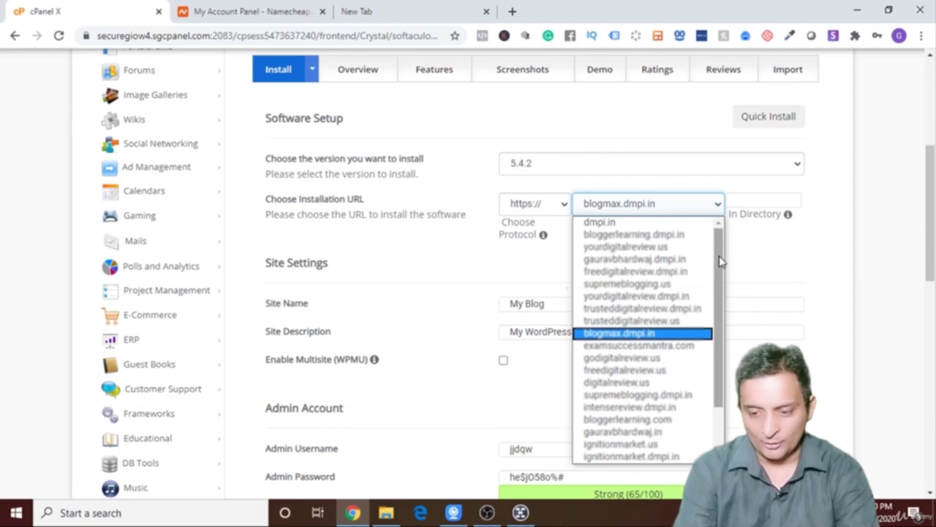
scroll(710, 380, "down", 2)
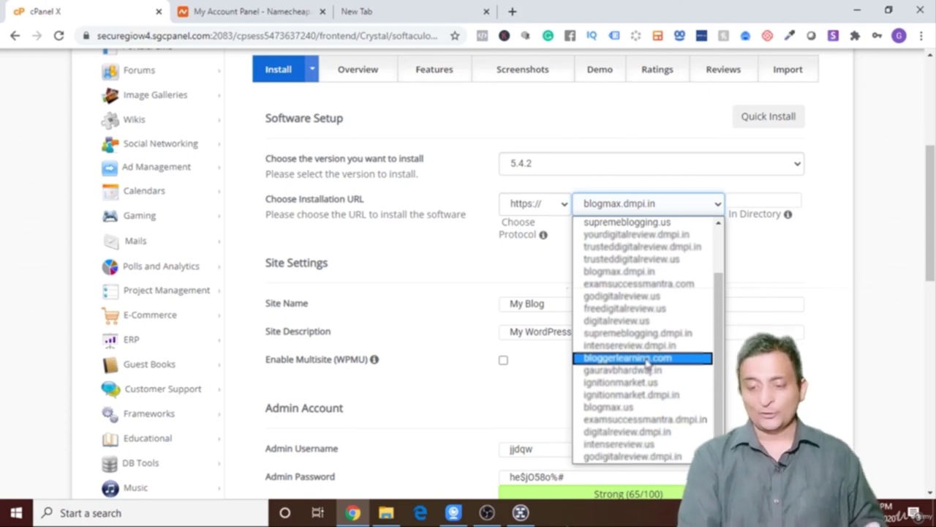
left_click(648, 360)
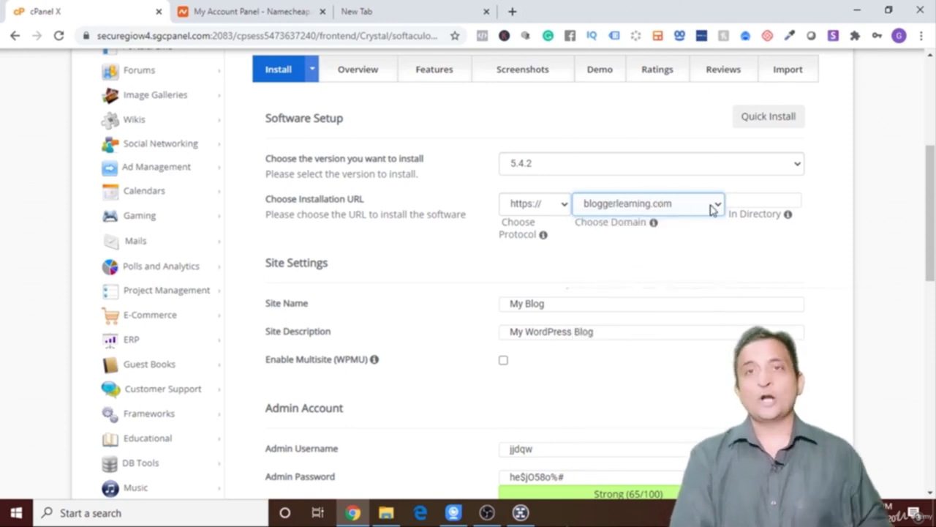
Step: Delete 'wp' from In Directory so WordPress installs at the domain root
left_click_drag(932, 180, 932, 188)
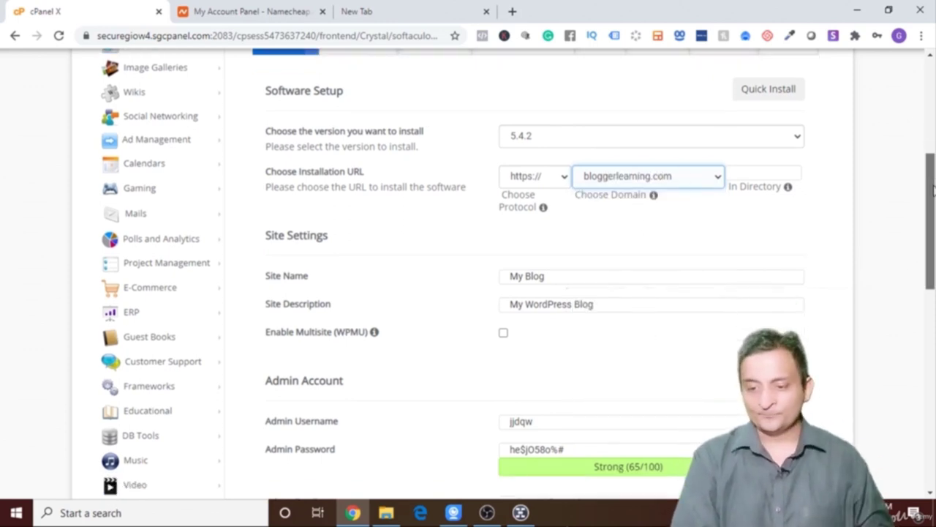
left_click(738, 178)
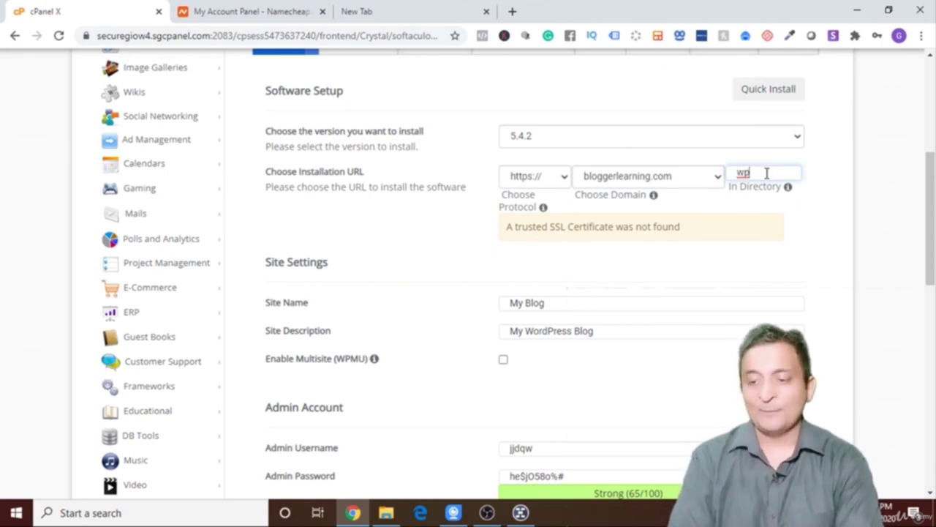
double_click(762, 175)
key("BackSpace")
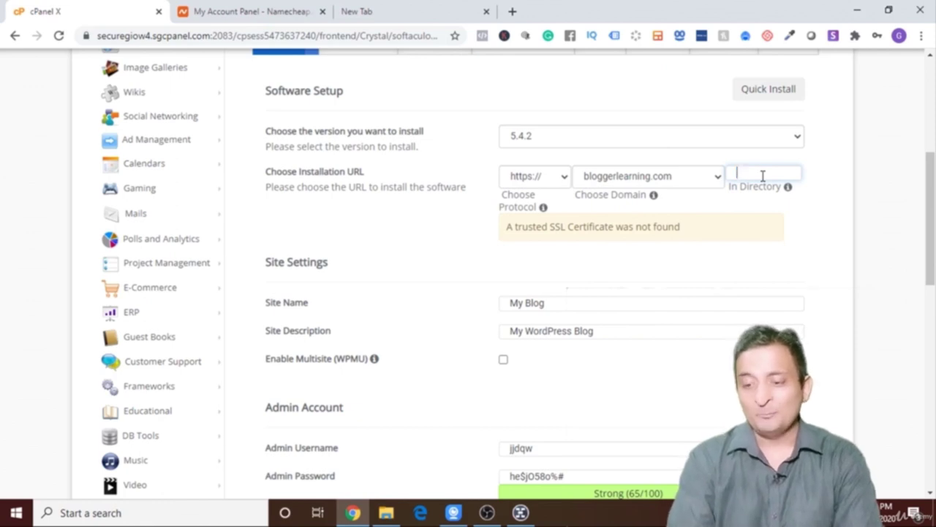
left_click(762, 223)
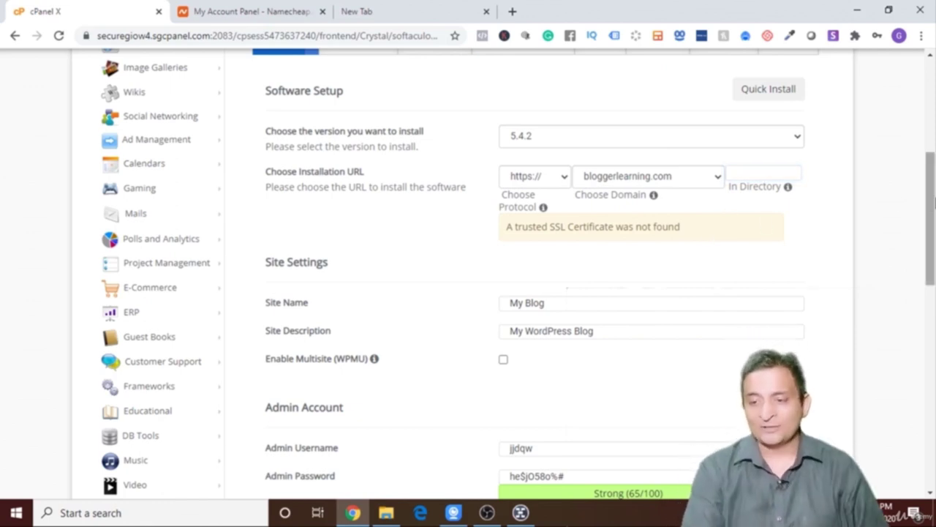
Step: Keep WordPress version 5.4.2 for the installation
left_click(680, 137)
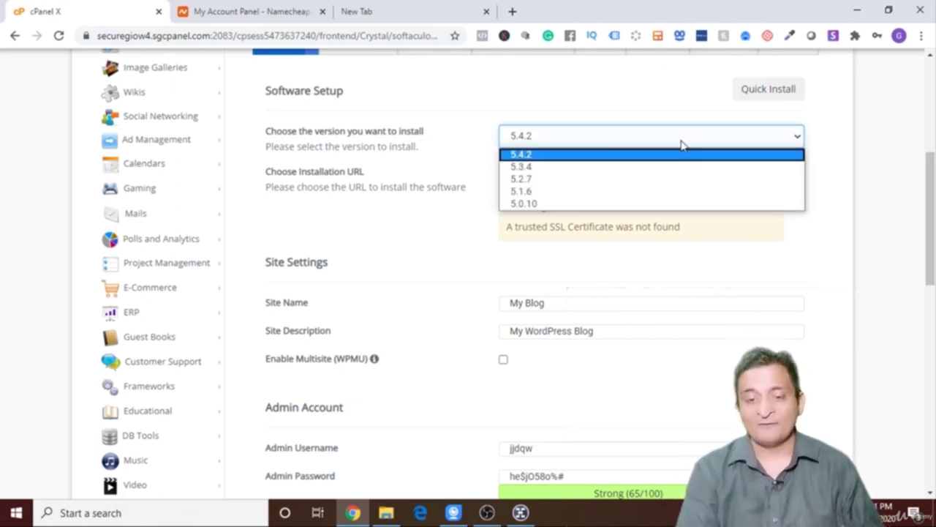
left_click(679, 122)
left_click_drag(933, 208, 934, 238)
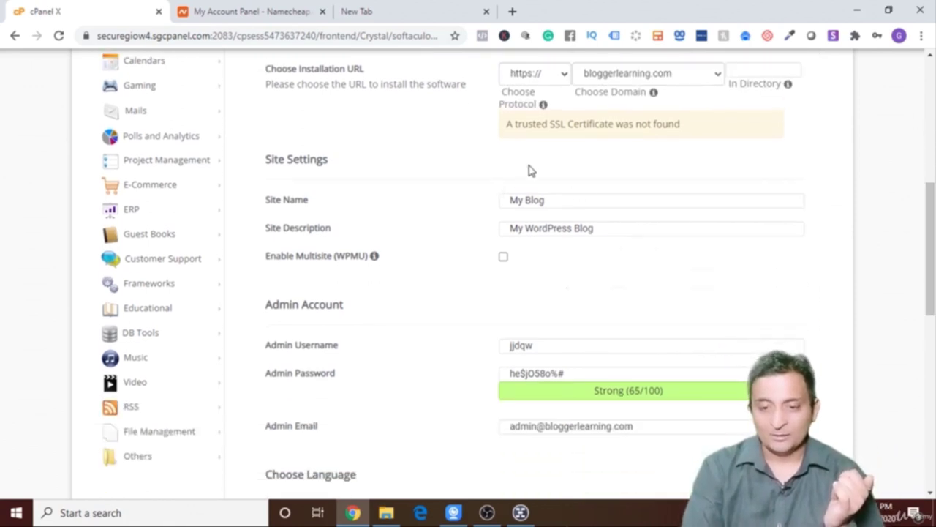
scroll(846, 289, "down", 1)
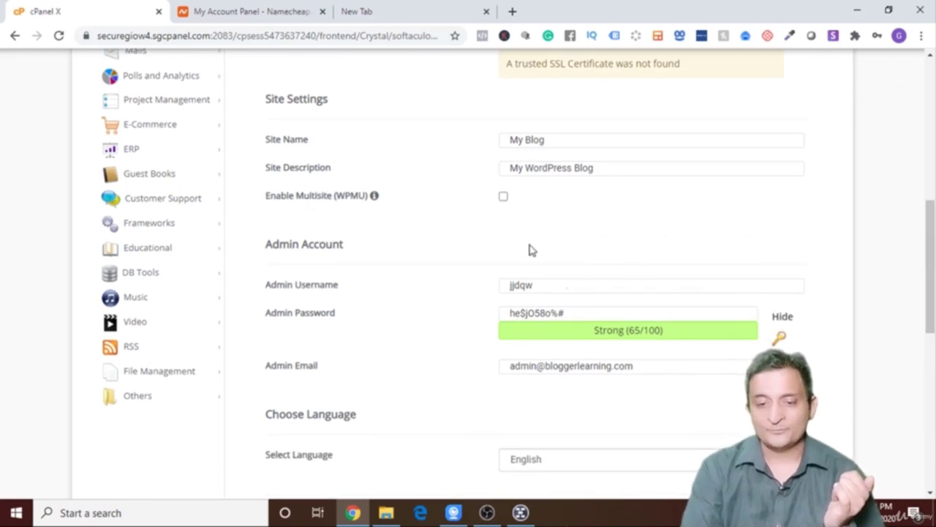
left_click_drag(930, 275, 933, 315)
Step: Replace the default admin username and password with new credentials
double_click(557, 155)
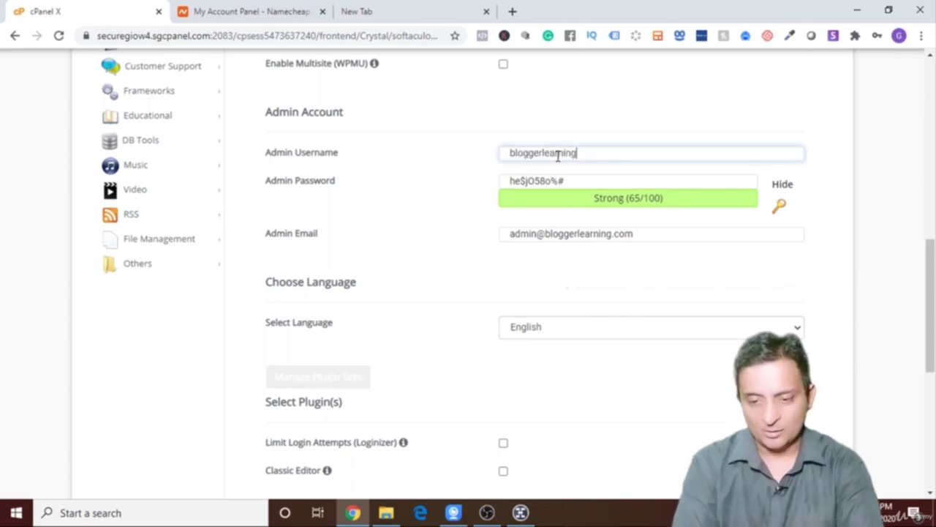
key("Tab")
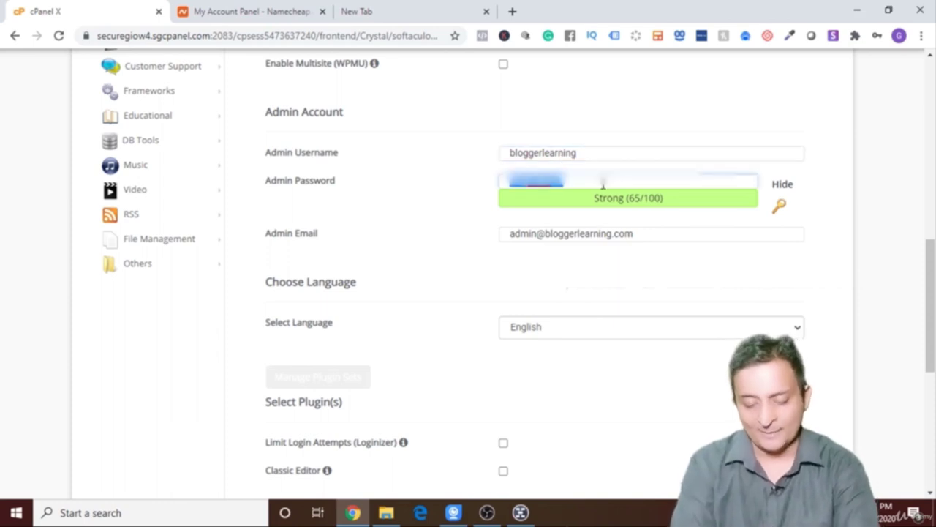
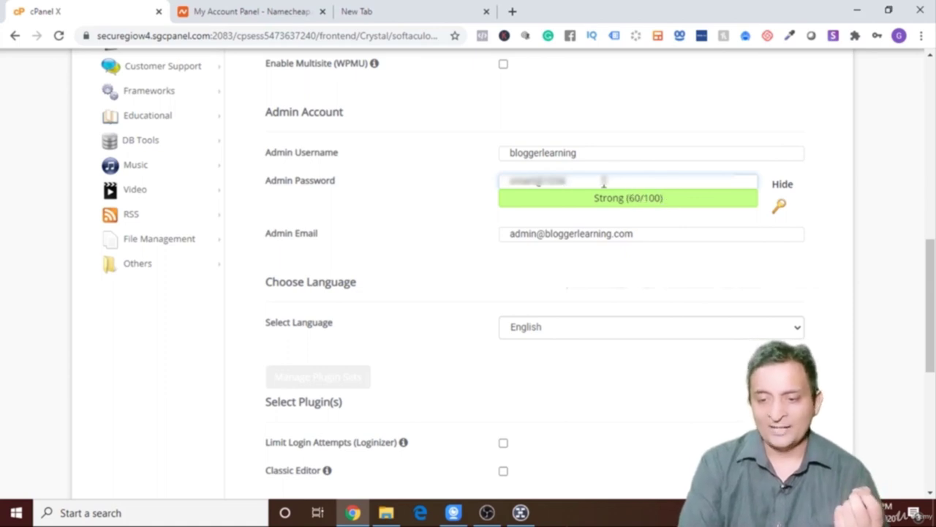
scroll(778, 243, "down", 1)
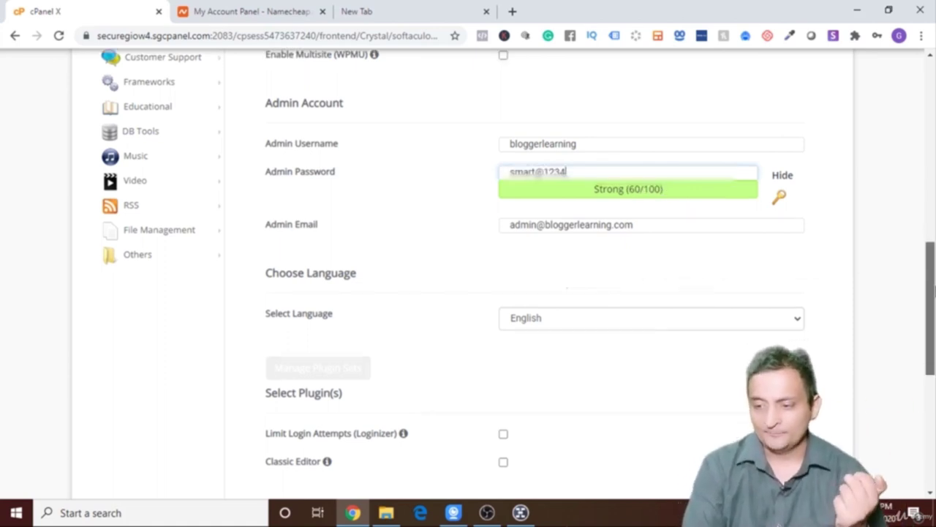
Step: Fill in the admin e-mail address and start the WordPress installation
triple_click(664, 139)
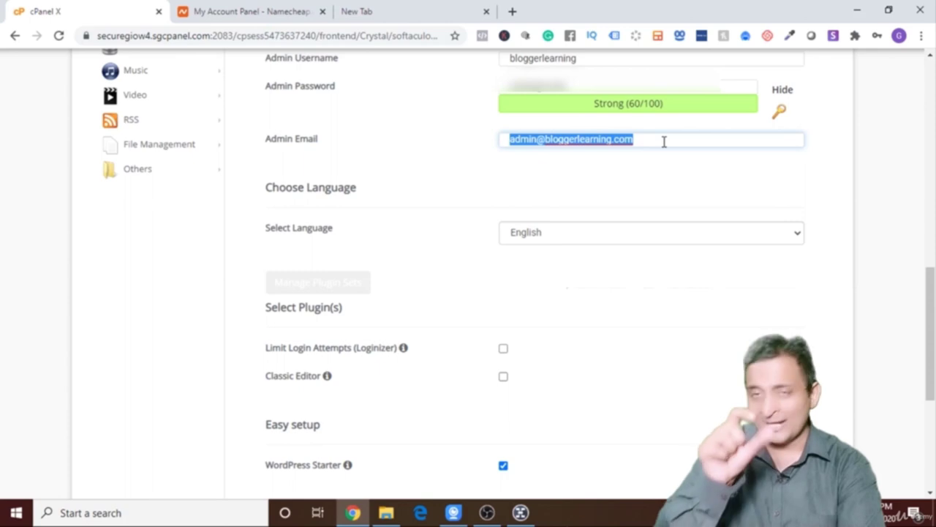
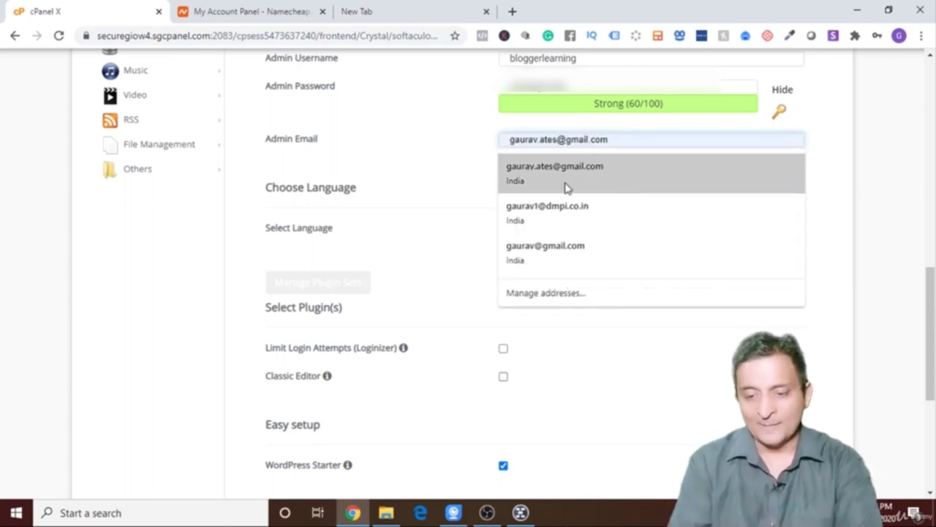
left_click(564, 184)
left_click(437, 171)
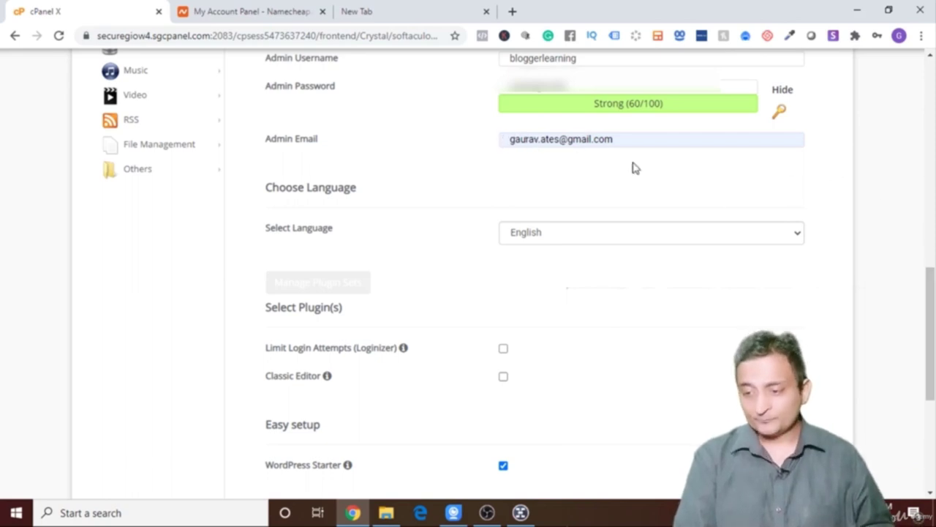
scroll(827, 241, "down", 3)
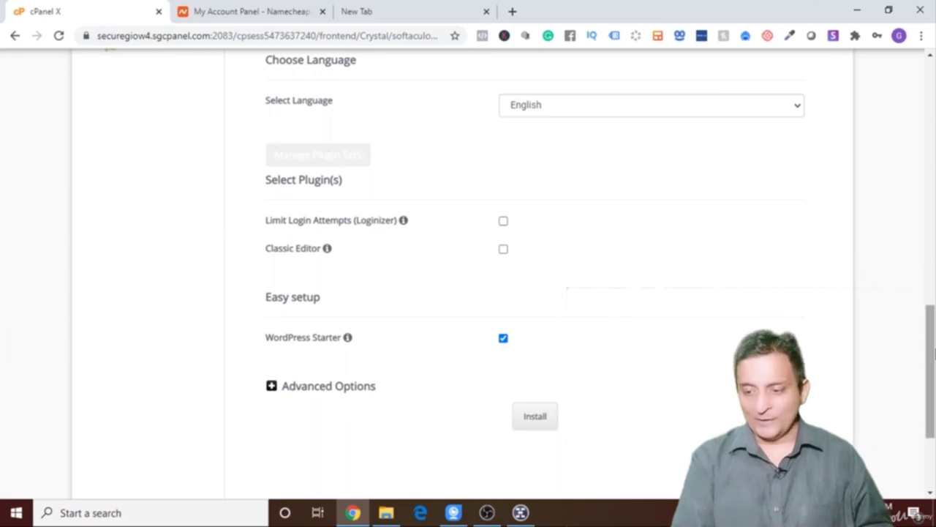
scroll(923, 344, "down", 3)
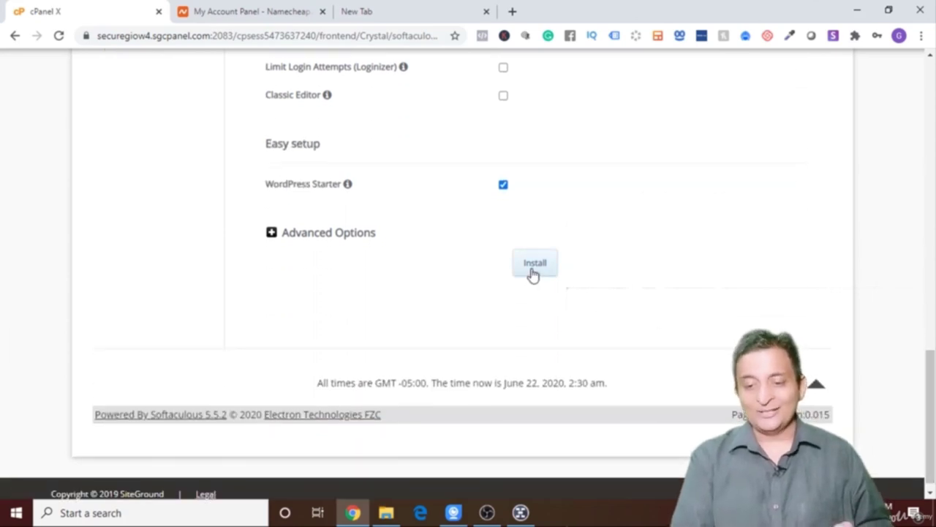
left_click(533, 269)
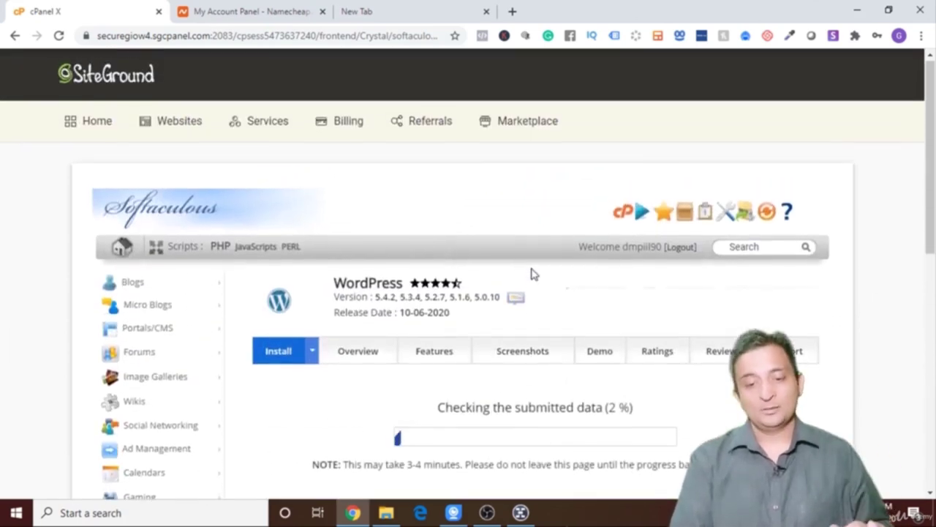
Step: Let the install finish, then open the Administrative URL in a new tab
scroll(592, 249, "down", 2)
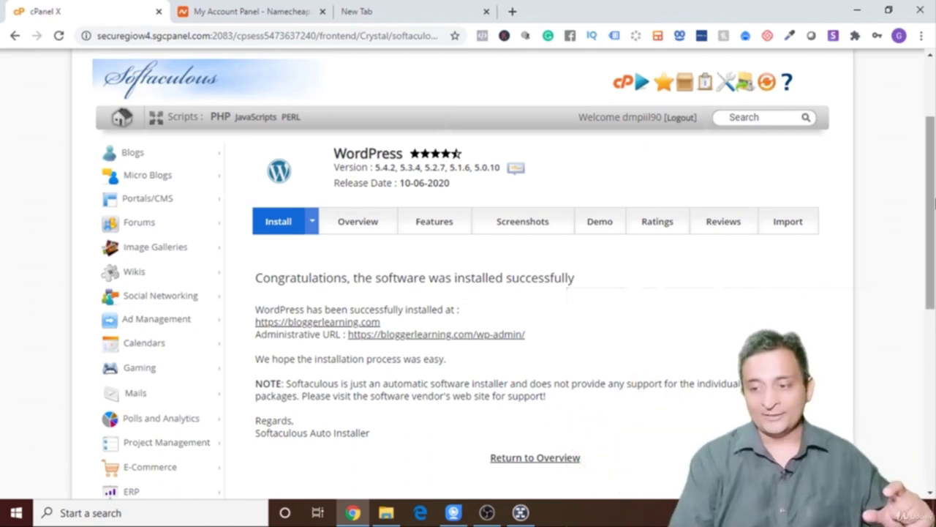
scroll(927, 278, "down", 2)
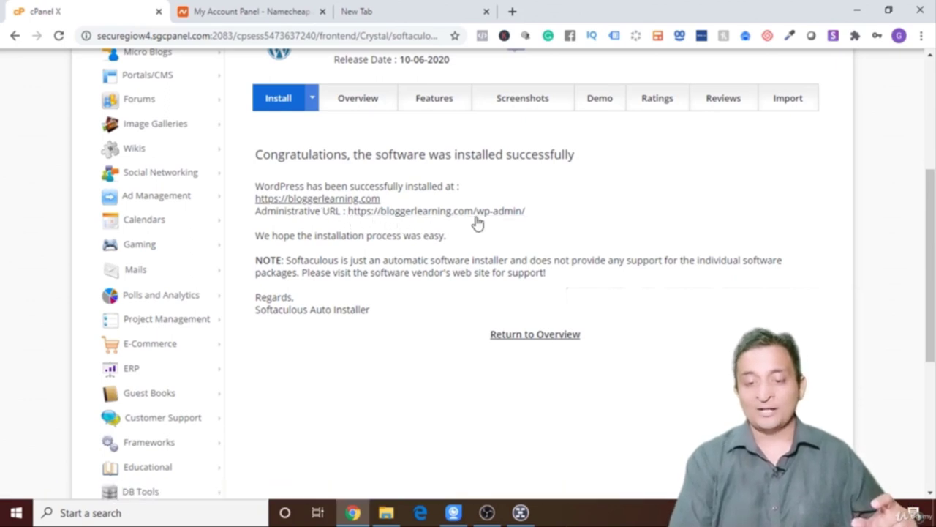
left_click(407, 218)
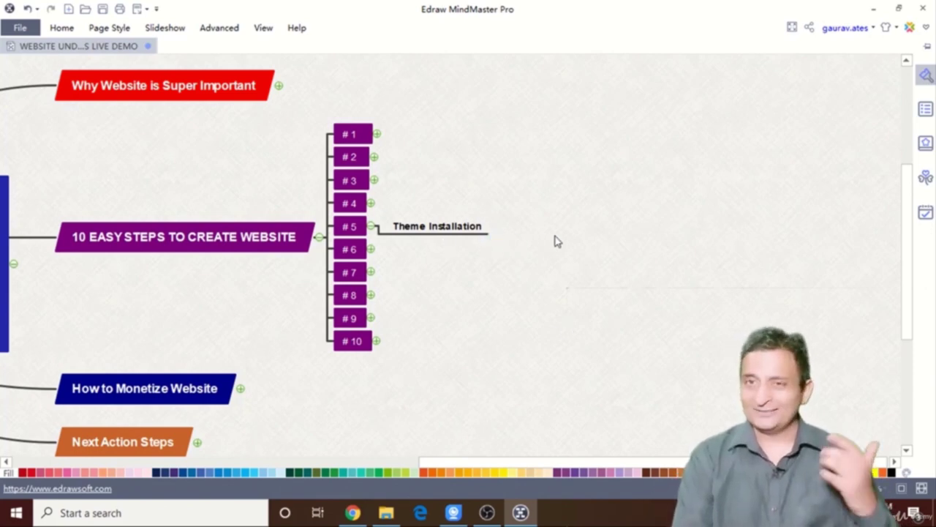
Step: Switch from the mind map back to the browser with the WordPress dashboard
left_click(353, 512)
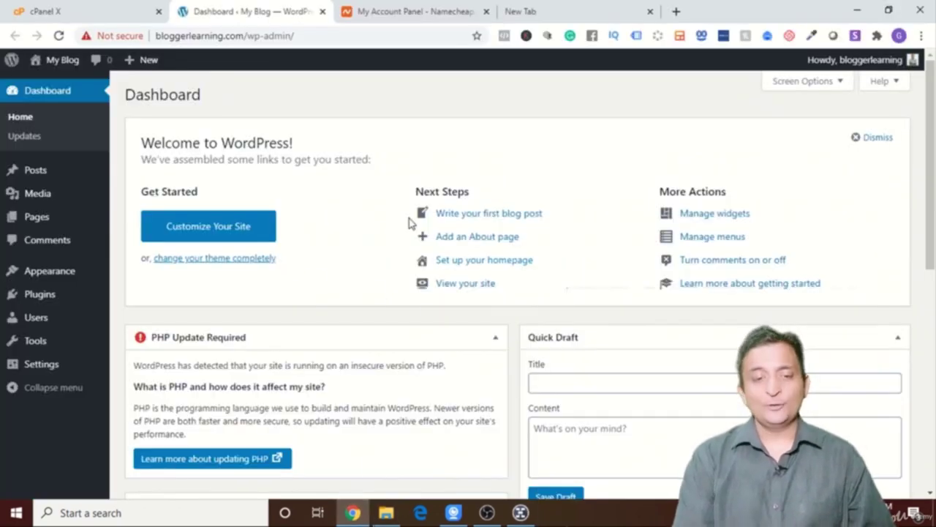
Step: Go to Appearance > Themes and open the Add New Theme page
mouse_move(55, 278)
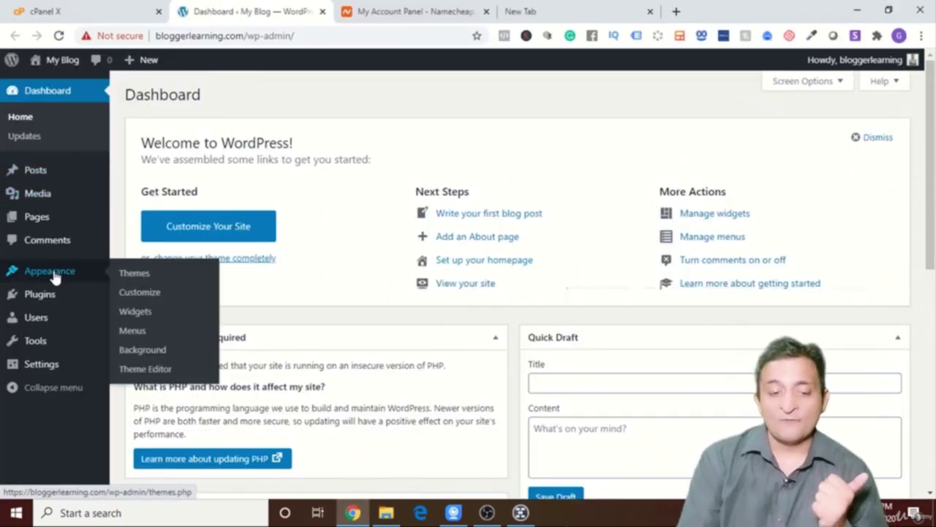
left_click(133, 274)
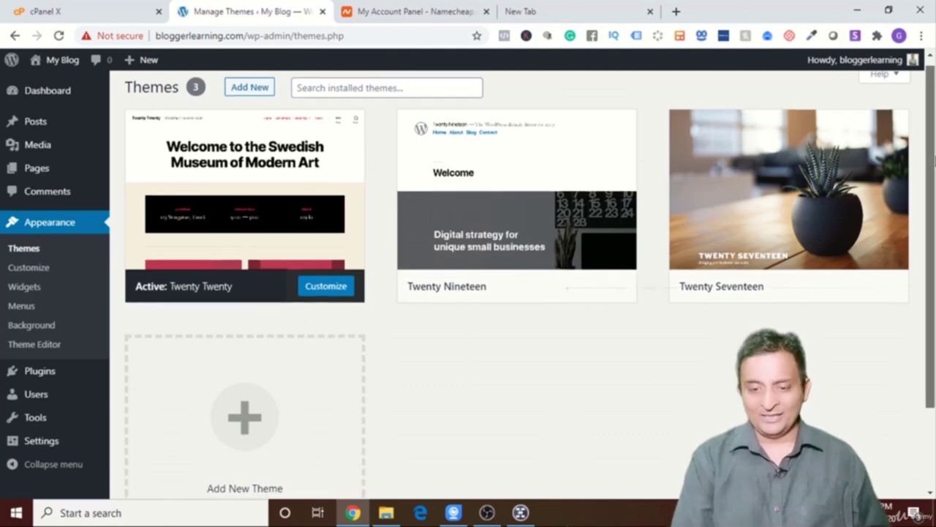
left_click_drag(934, 158, 934, 205)
scroll(702, 244, "up", 2)
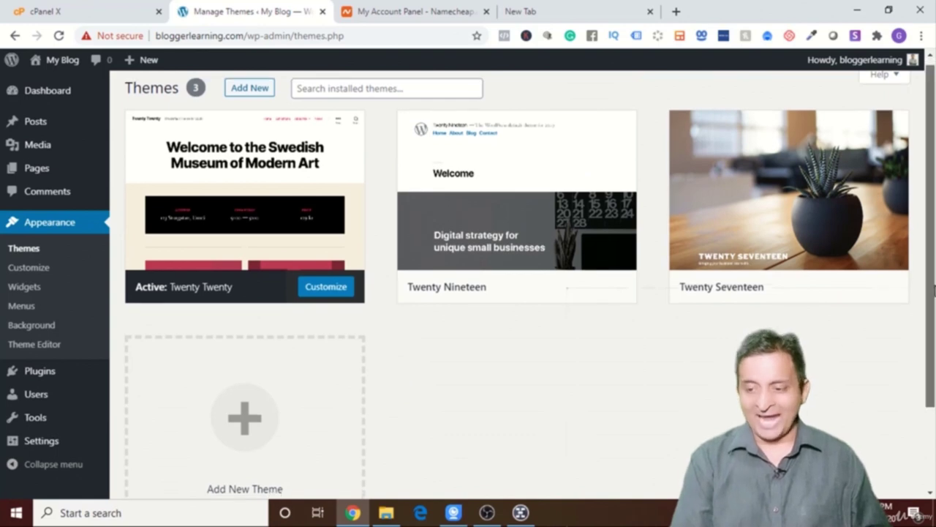
scroll(347, 328, "down", 2)
left_click(237, 336)
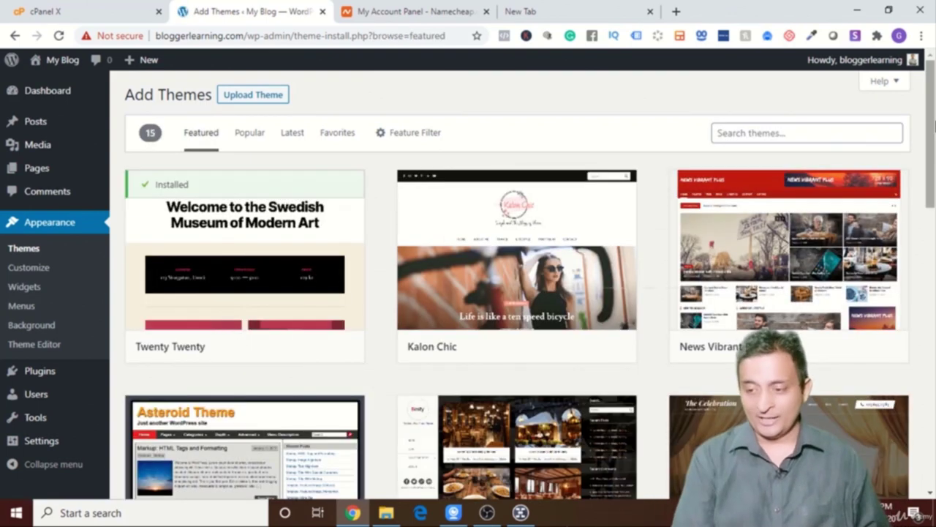
Step: Search themes for 'real estate' and preview the VW Real Estate theme
scroll(238, 336, "down", 3)
left_click_drag(933, 216, 934, 135)
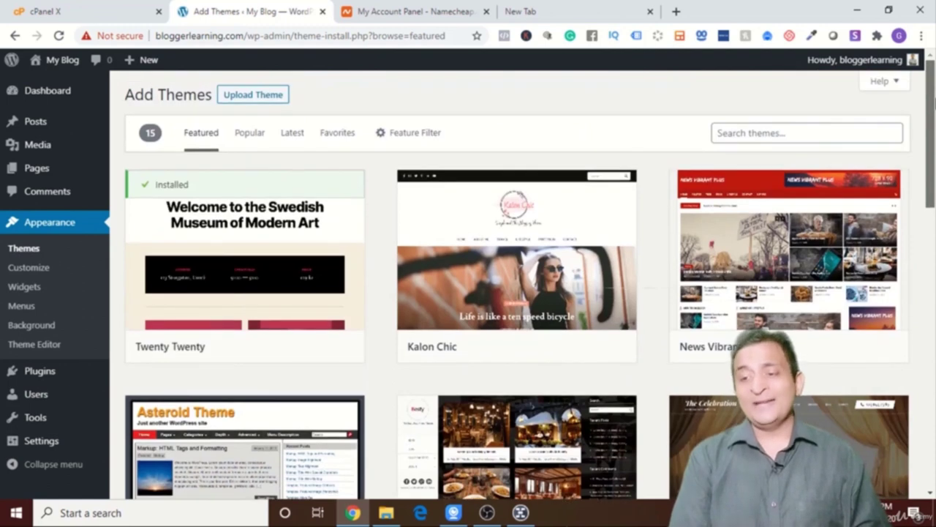
left_click(781, 133)
type("real")
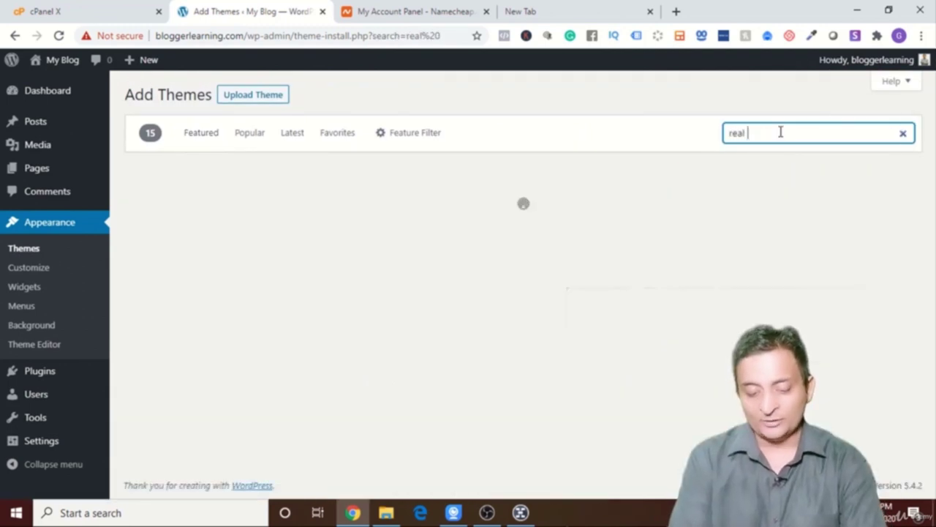
type(" estate")
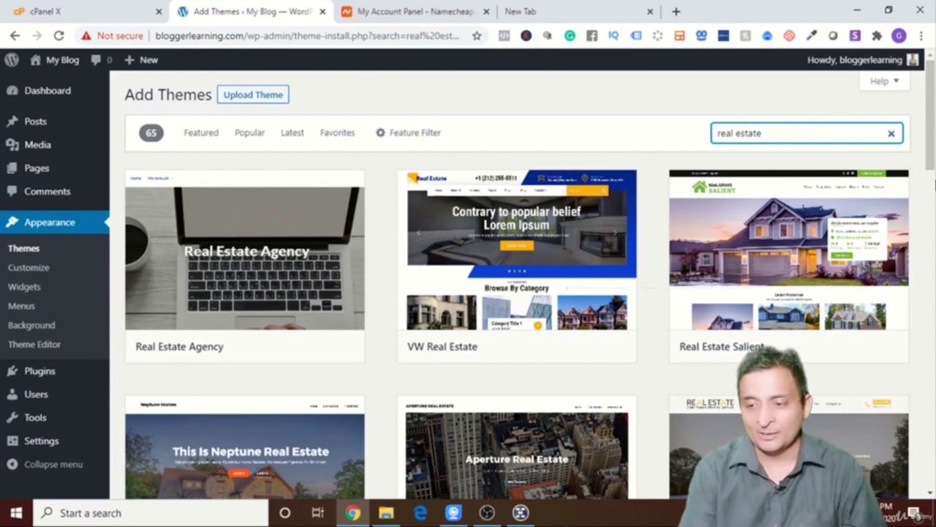
scroll(547, 182, "down", 2)
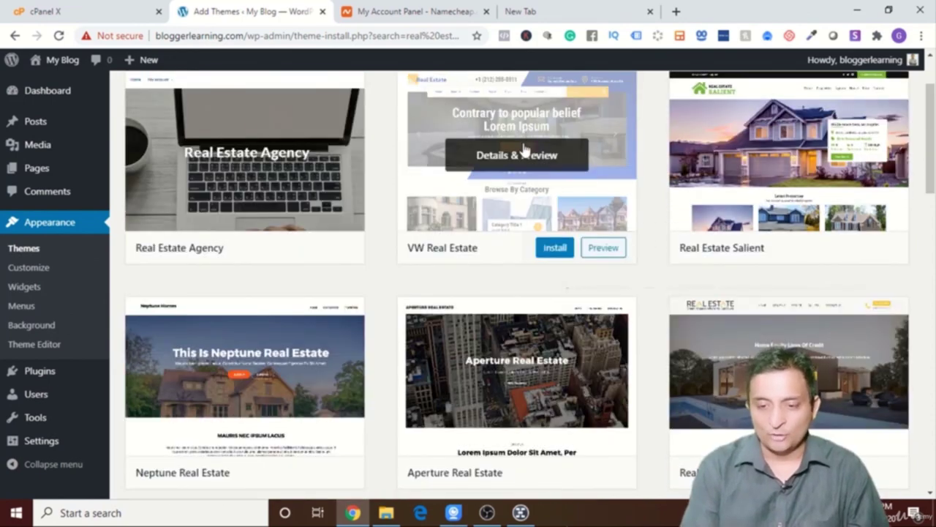
left_click(594, 249)
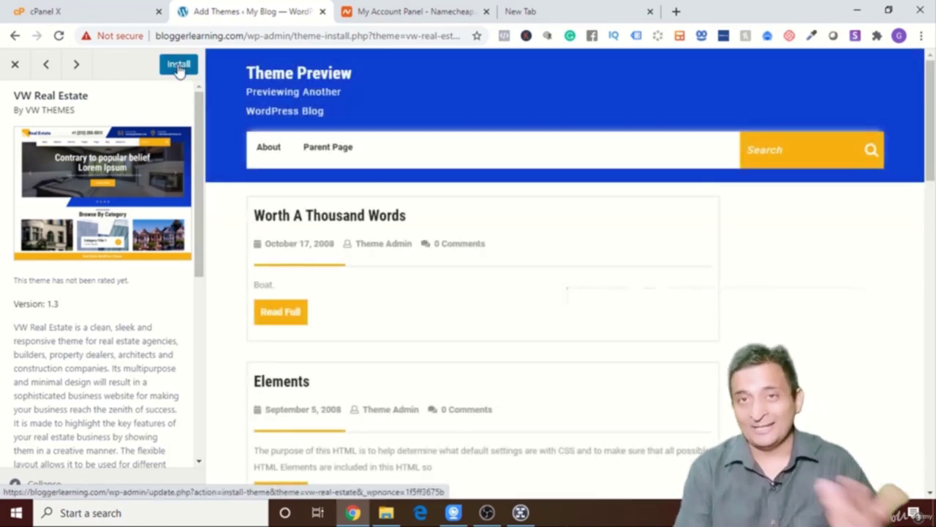
Step: Install VW Real Estate from its preview and activate it
left_click_drag(931, 123, 932, 87)
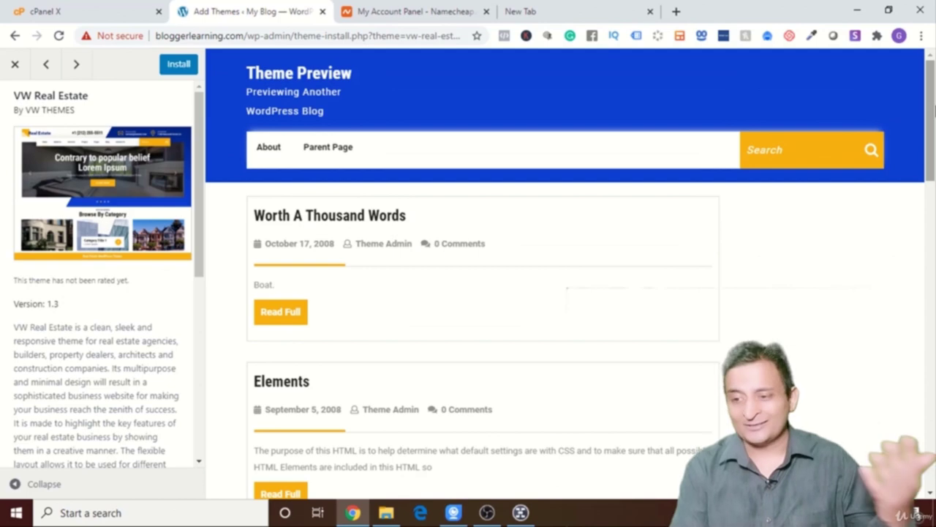
scroll(928, 110, "down", 4)
scroll(913, 73, "up", 4)
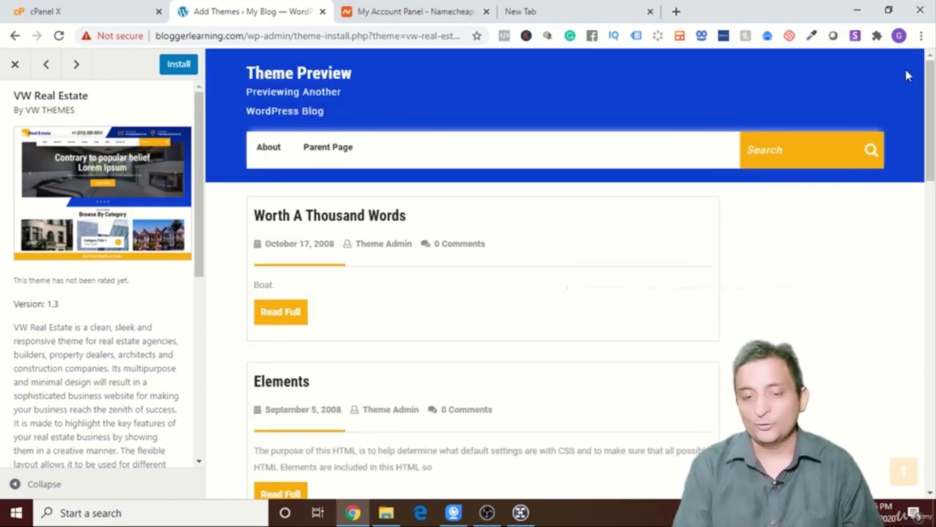
left_click(177, 65)
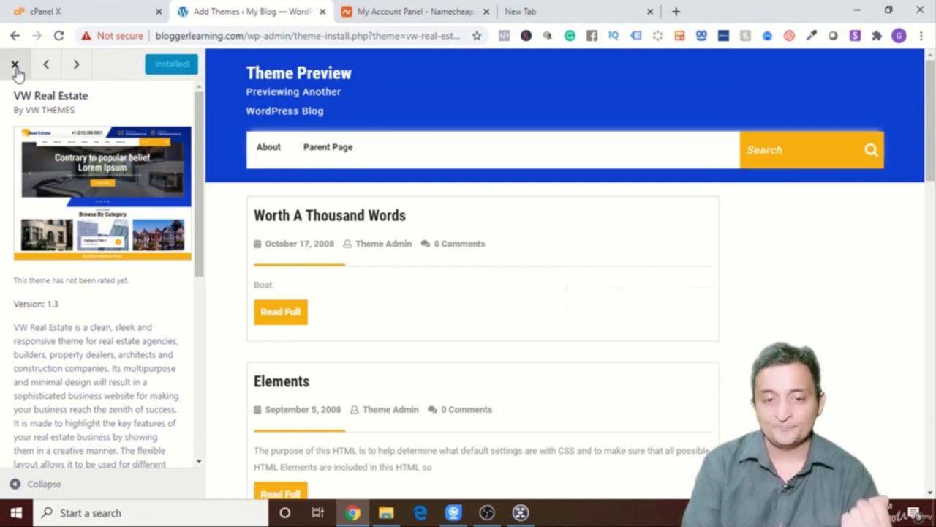
left_click(169, 65)
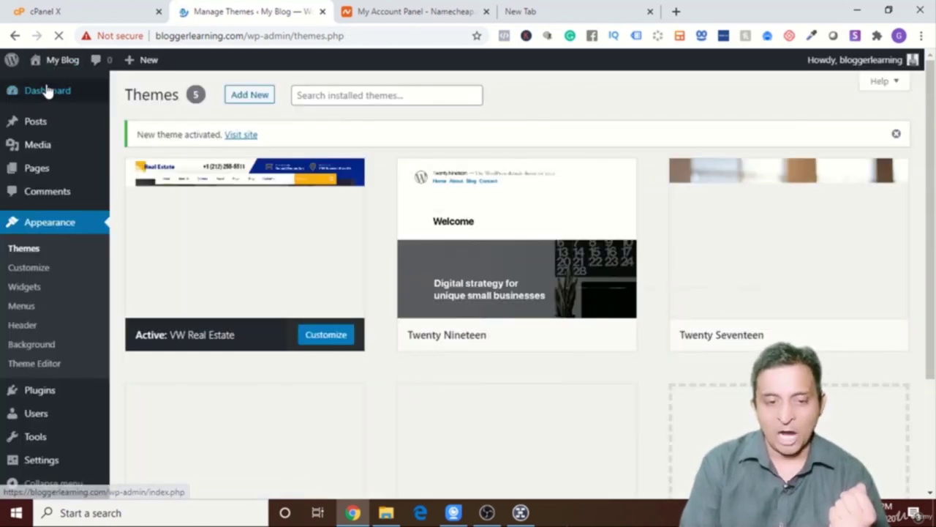
Step: Open My Blog's live site in a new tab to view the VW Real Estate design, then return to the themes tab
mouse_move(18, 93)
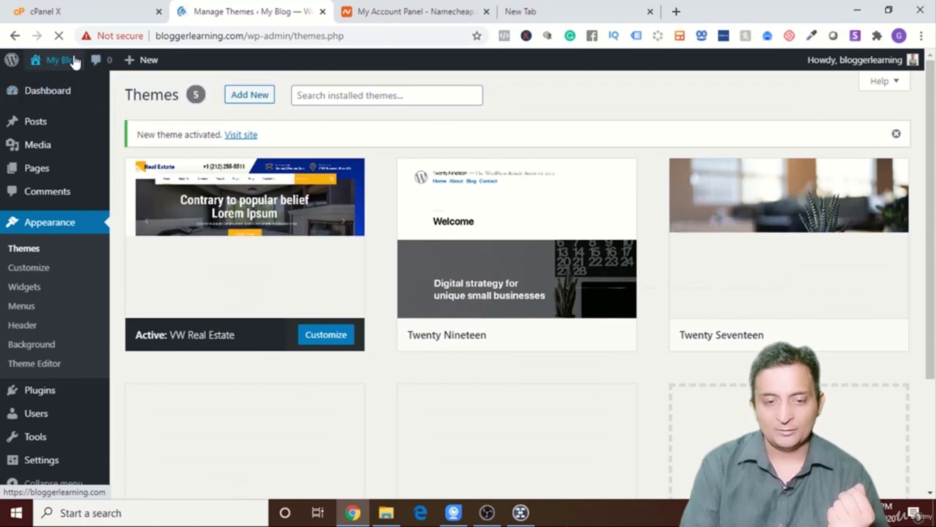
mouse_move(66, 59)
right_click(53, 94)
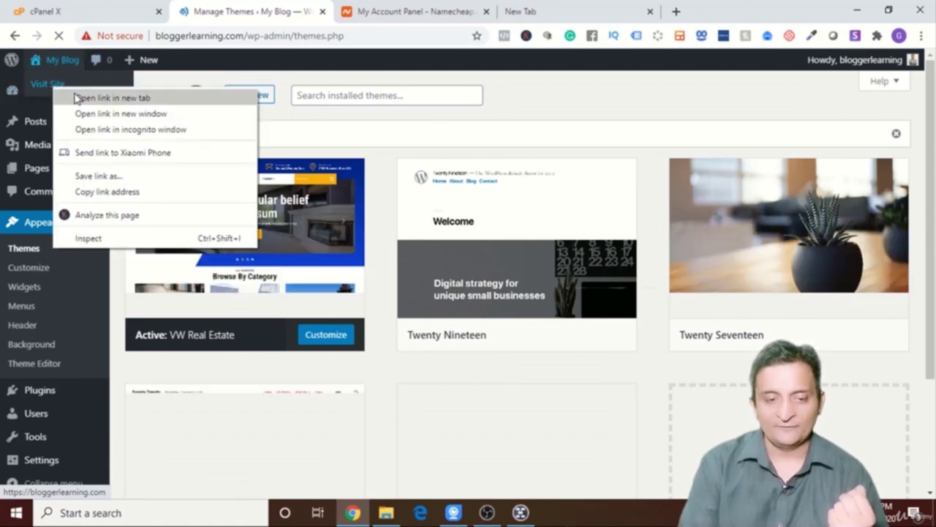
left_click(77, 97)
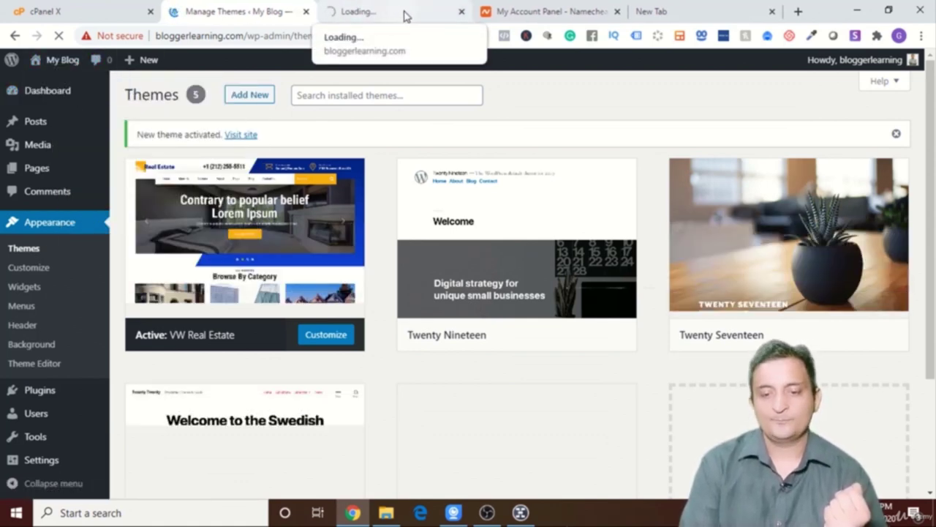
left_click(403, 13)
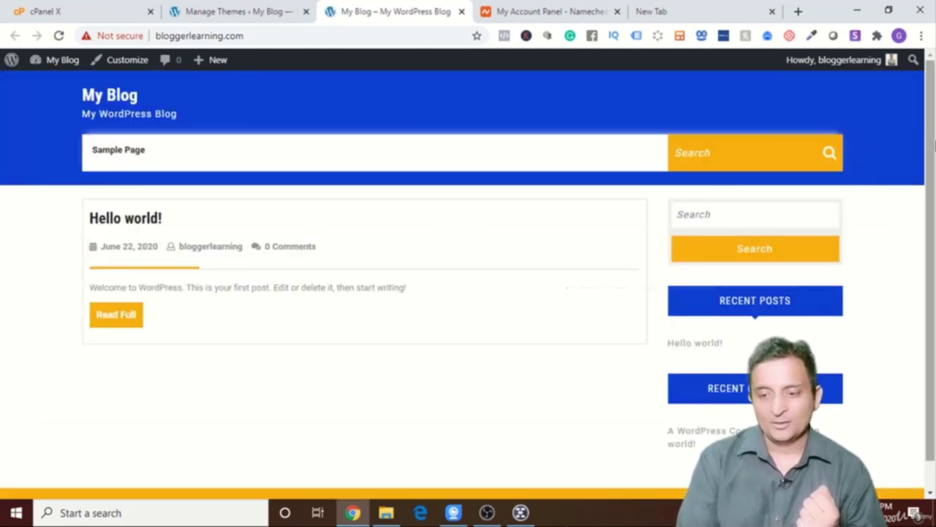
left_click_drag(933, 146, 934, 231)
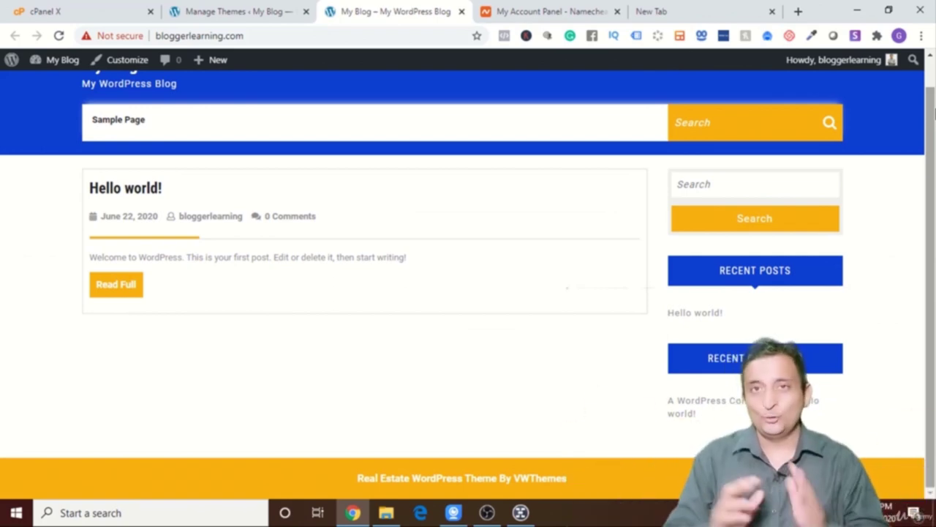
left_click(268, 7)
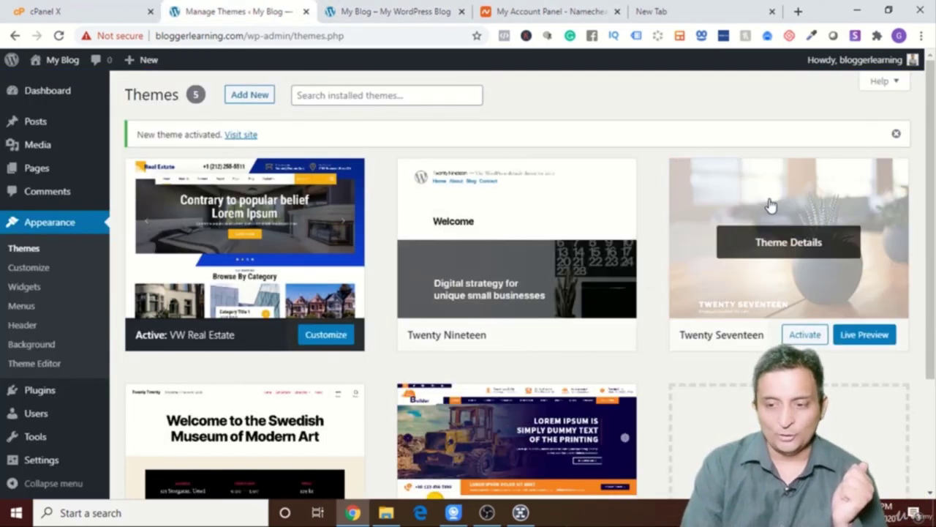
Step: Go to Add New Theme and browse theme search results for blog themes
scroll(934, 176, "down", 2)
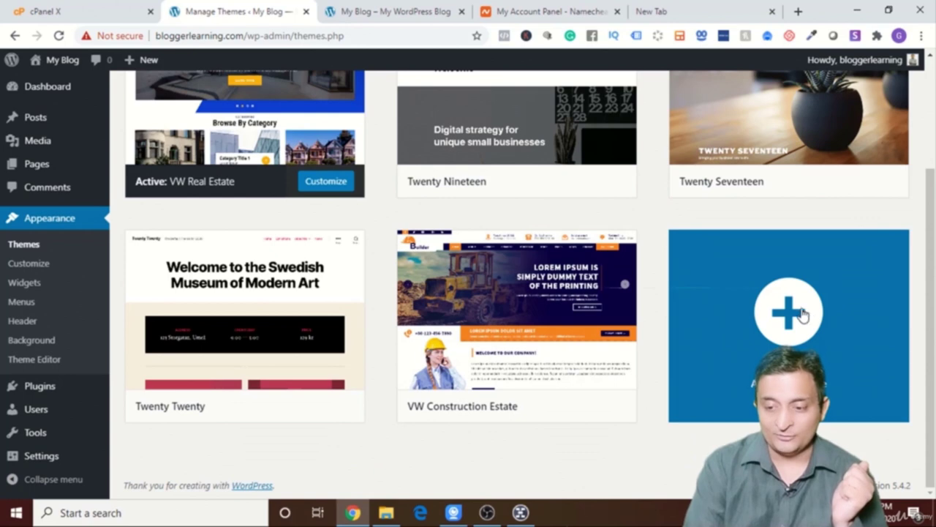
left_click(784, 319)
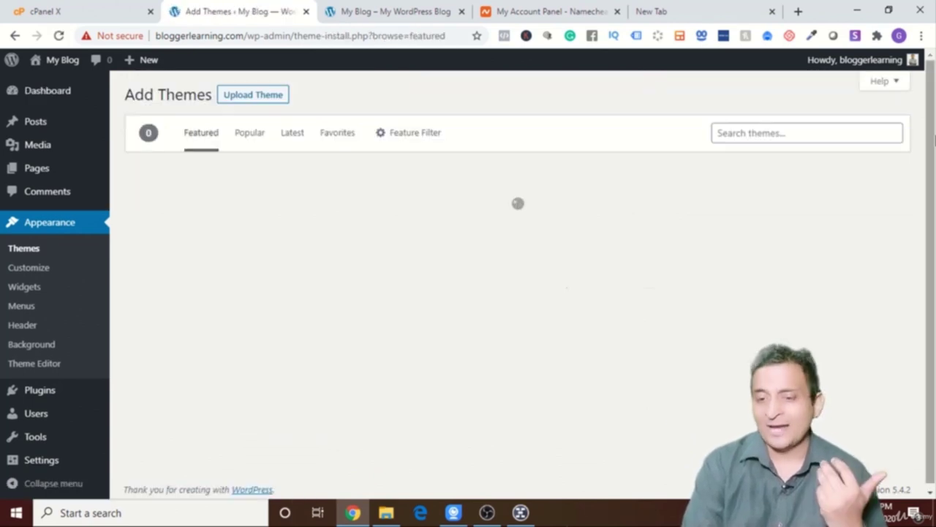
scroll(774, 149, "down", 1)
left_click(762, 129)
type("blog")
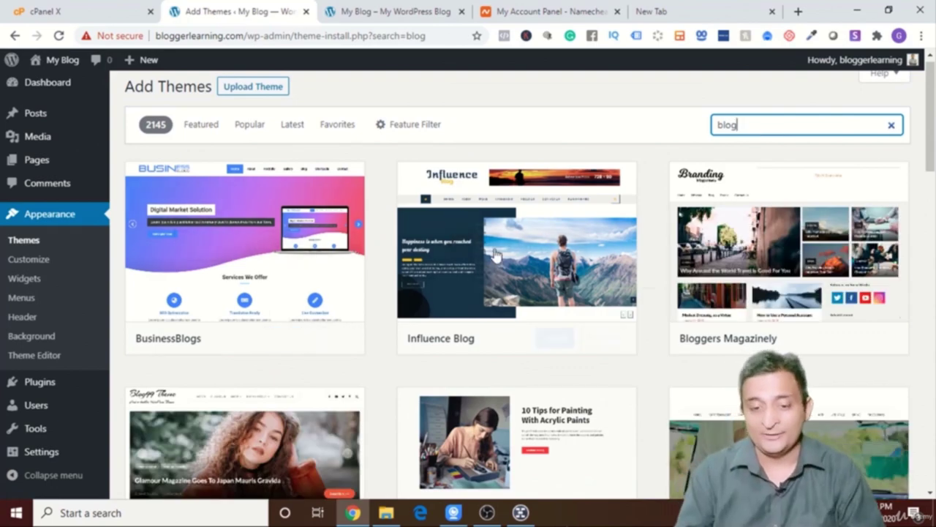
scroll(933, 155, "down", 1)
scroll(933, 155, "down", 8)
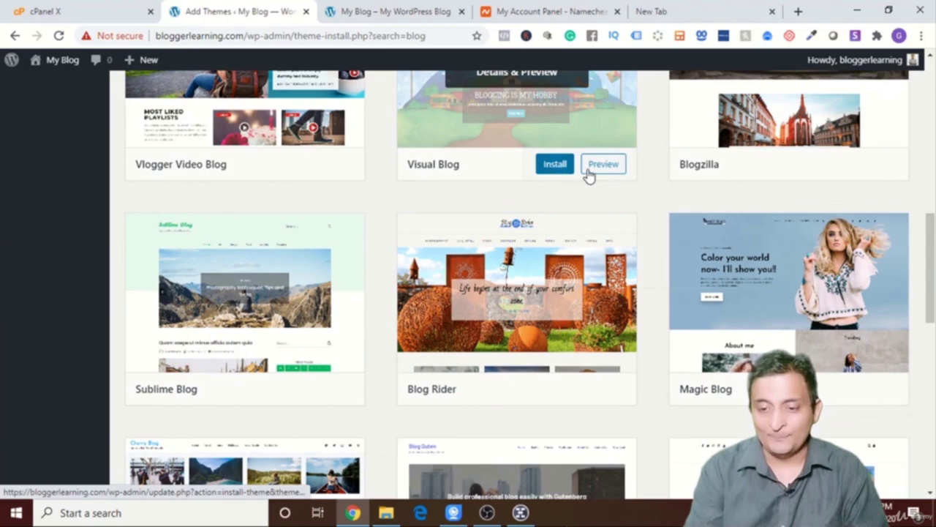
left_click_drag(931, 267, 930, 123)
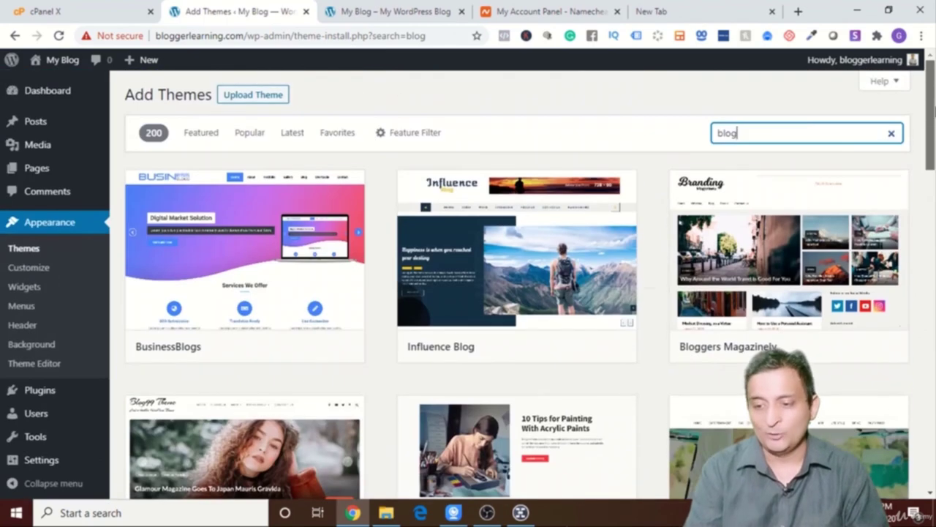
Step: Replace the theme search with 'courses' and look through the results
double_click(765, 127)
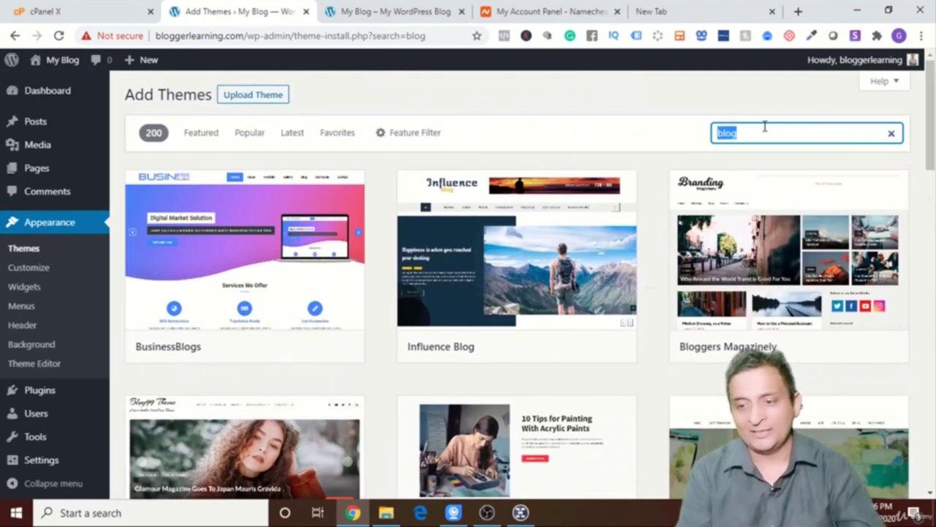
type("f")
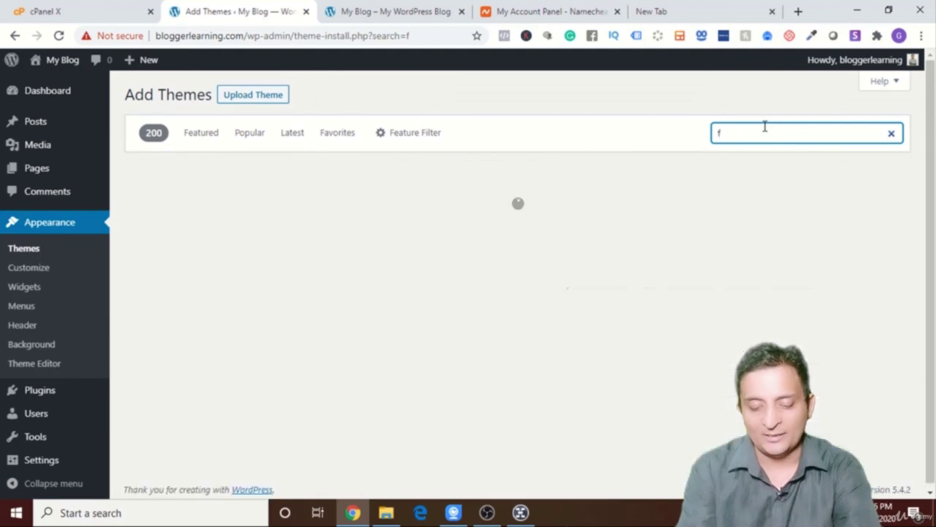
key("BackSpace")
type("courses")
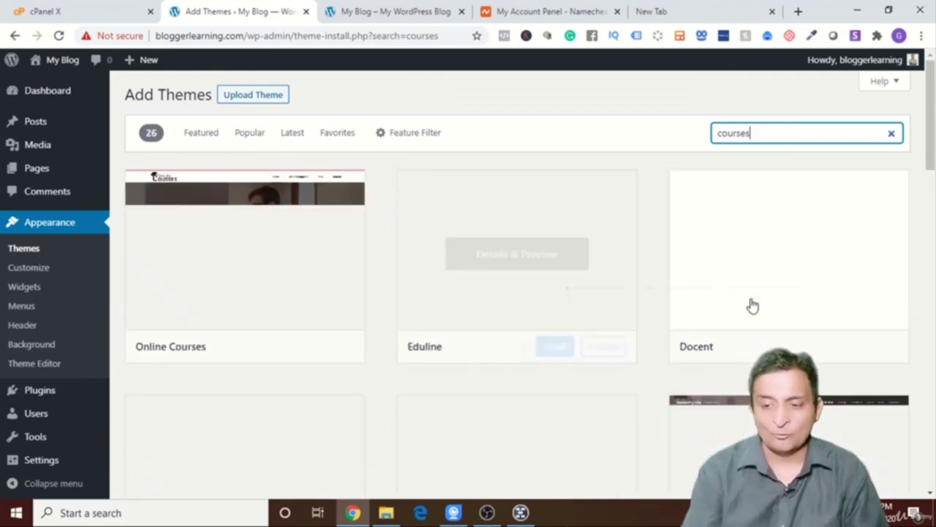
scroll(512, 292, "down", 3)
scroll(804, 128, "up", 3)
Step: Search themes for 'insurance', then install and activate Insurance Hub
double_click(785, 133)
type("insruanc")
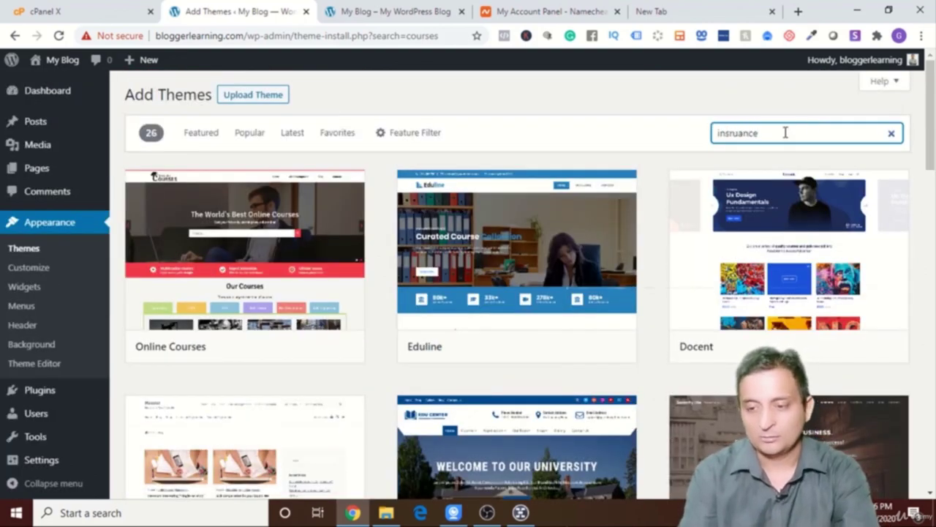
type("e")
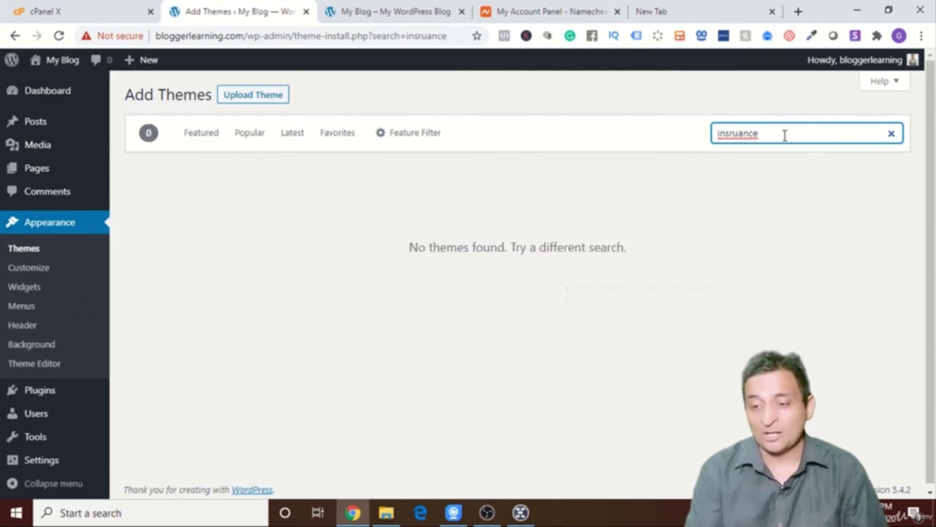
double_click(782, 132)
type("insurance")
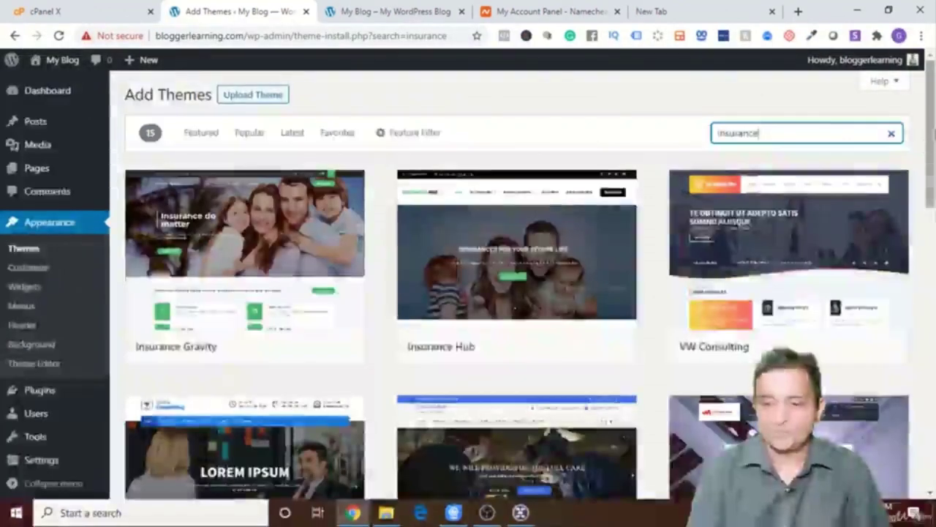
mouse_move(934, 146)
left_mouse_down()
mouse_move(933, 278)
mouse_move(934, 156)
left_mouse_up()
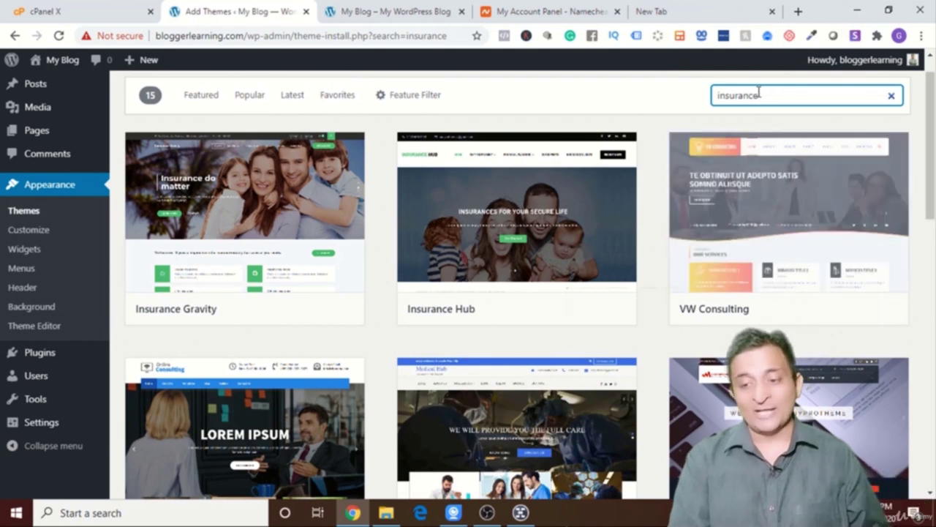
mouse_move(526, 202)
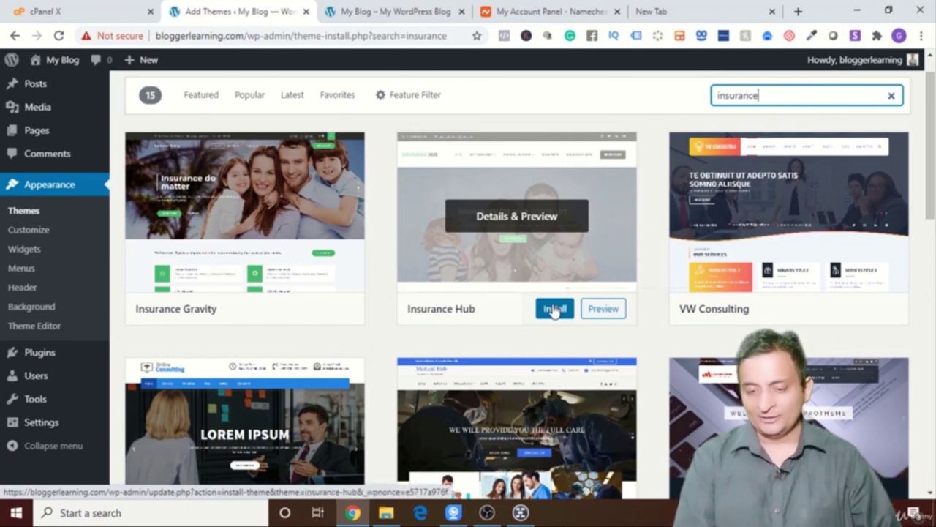
left_click(554, 310)
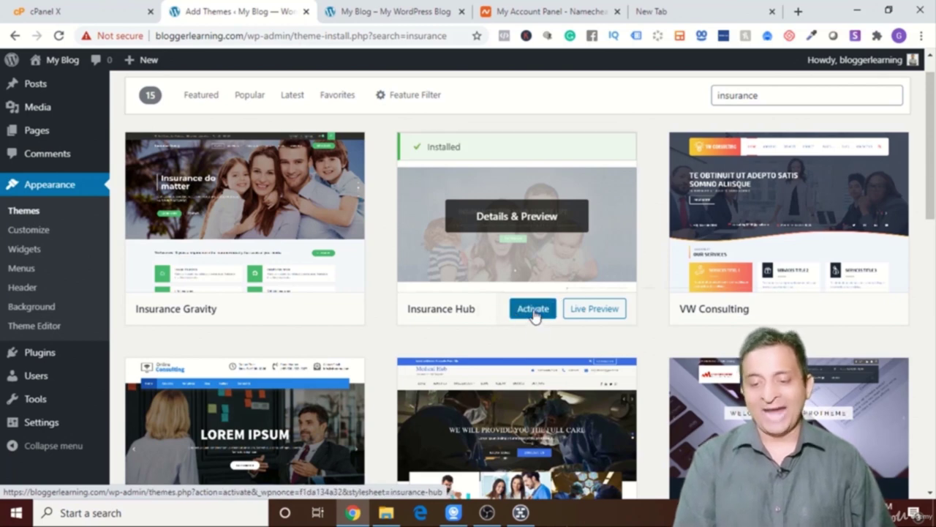
left_click(533, 310)
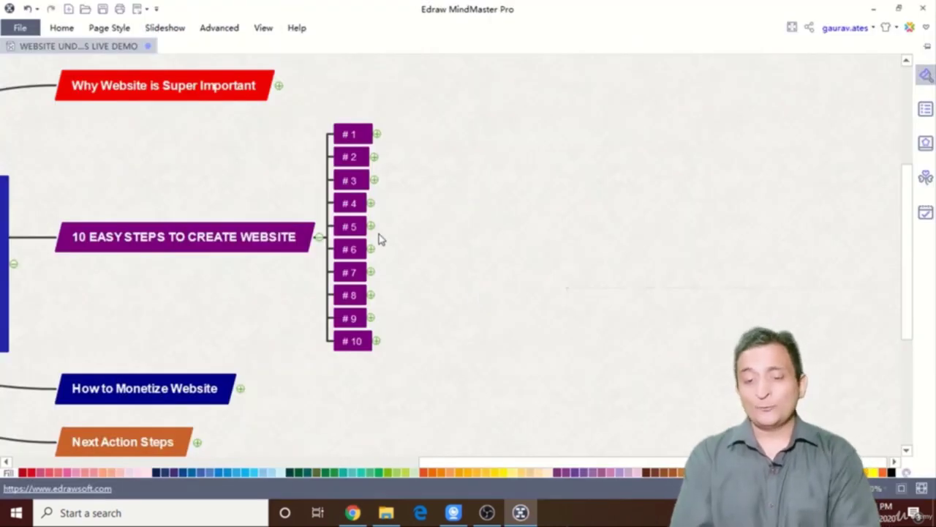
Step: Expand node #6 and its Pluginns topic to list Insert Headers and Footers, Yoast SEO and Contact Form 7
left_click(371, 249)
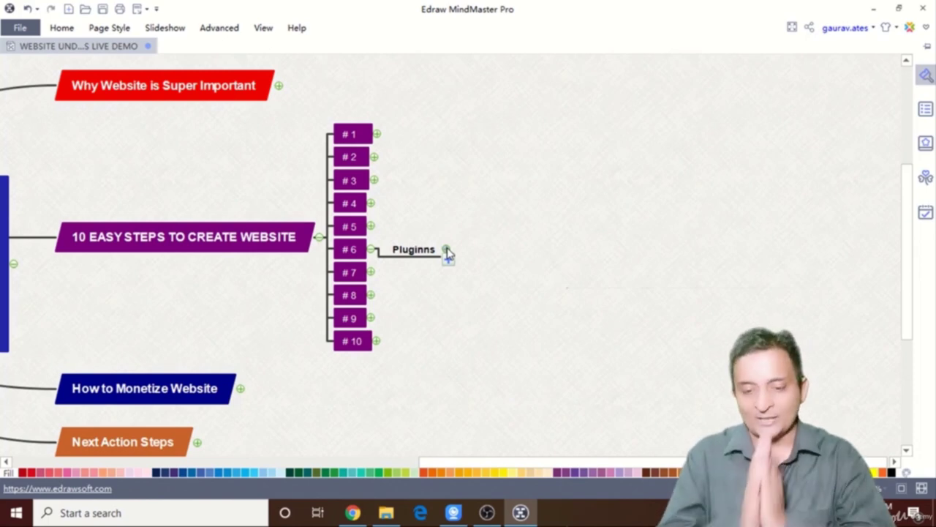
left_click(446, 250)
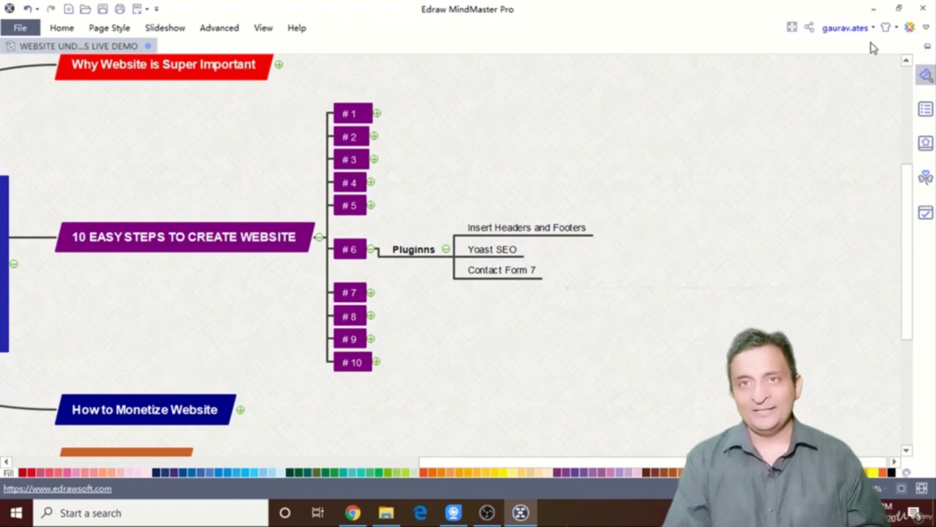
Step: Go back to WordPress admin and open Plugins > Add New
left_click(875, 9)
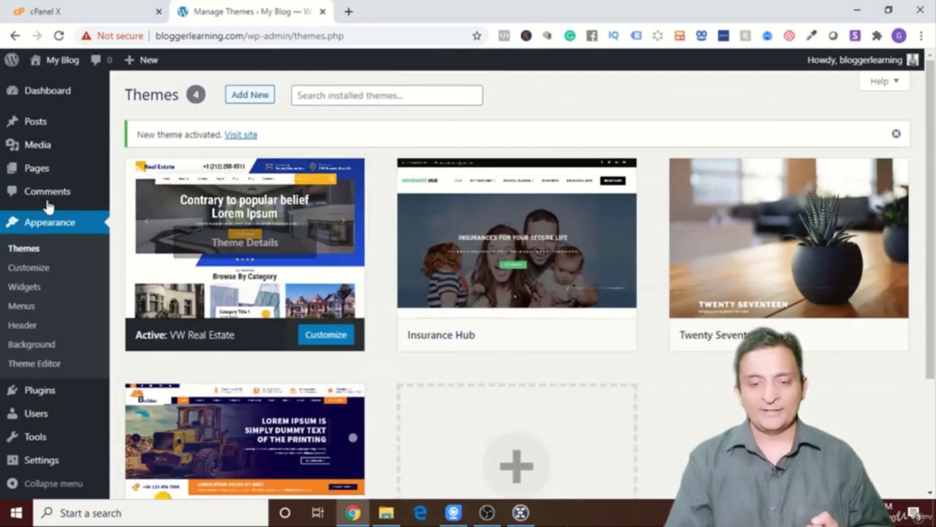
scroll(41, 204, "down", 2)
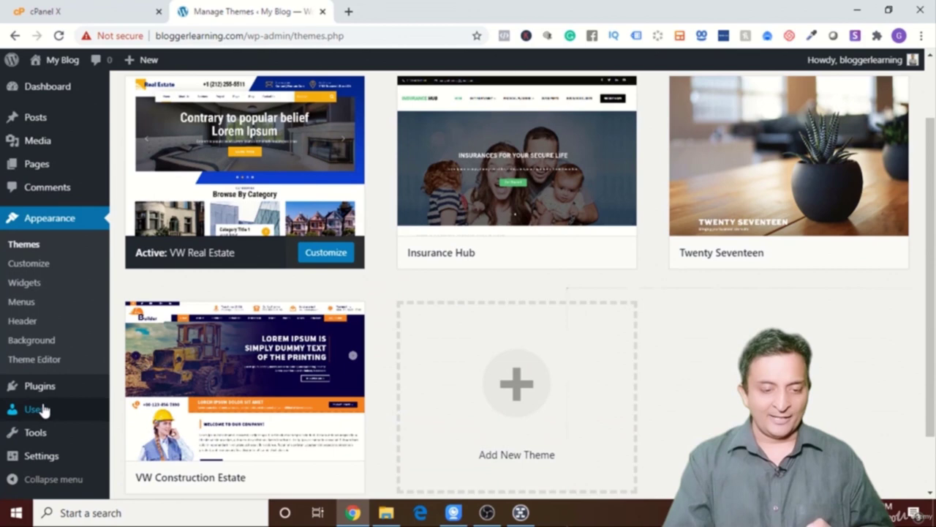
mouse_move(37, 386)
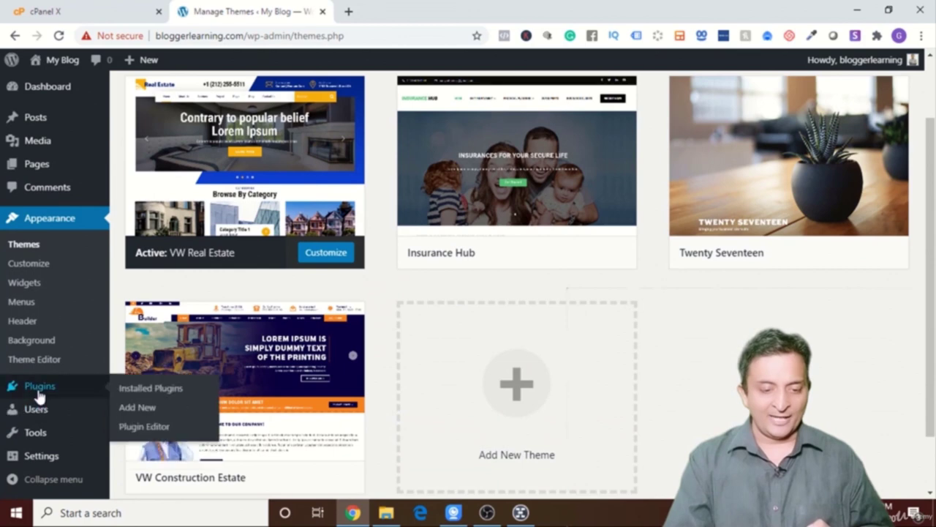
left_click(133, 415)
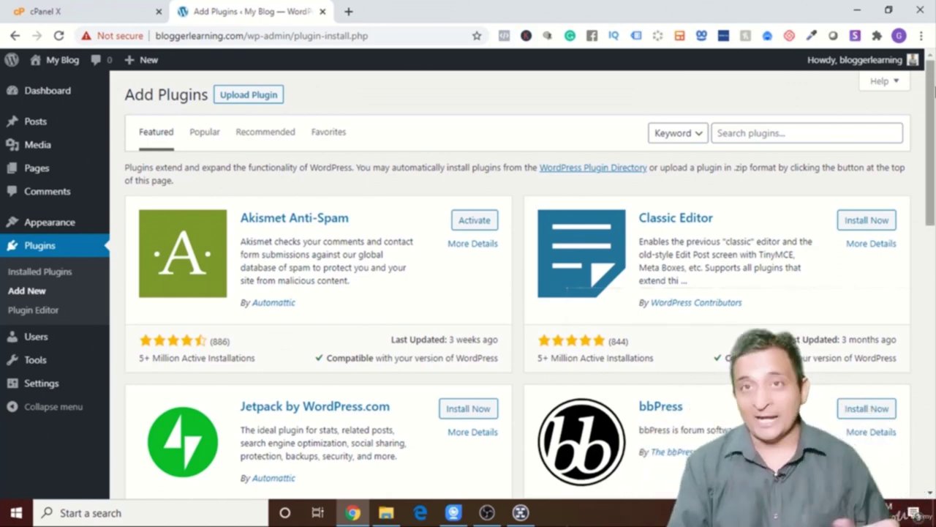
Step: Search plugins for 'seo', install and activate Yoast SEO, then return to Add Plugins
left_click(784, 136)
type("sec")
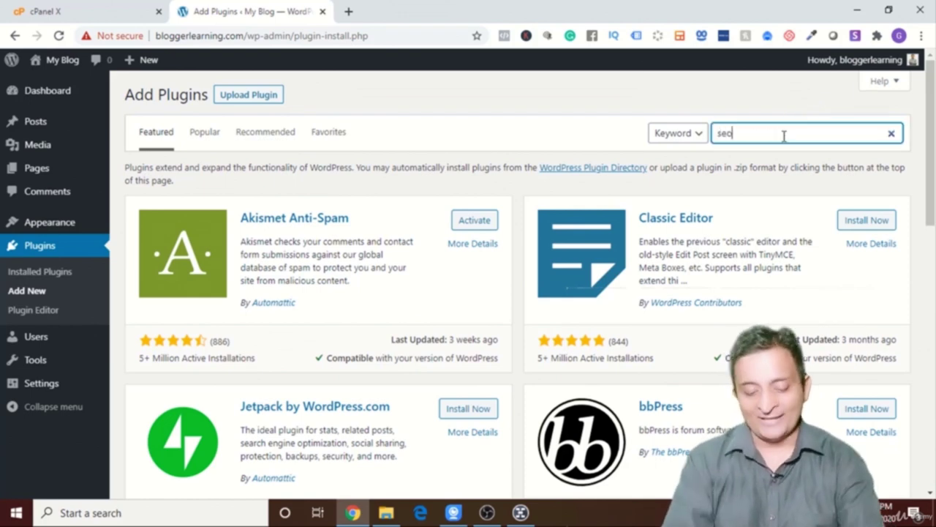
key("ctrl+a")
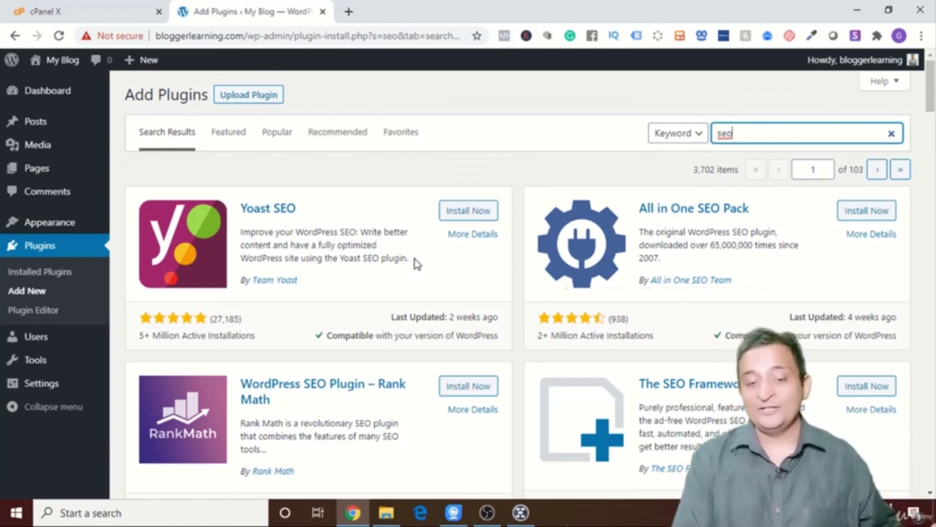
left_click(466, 211)
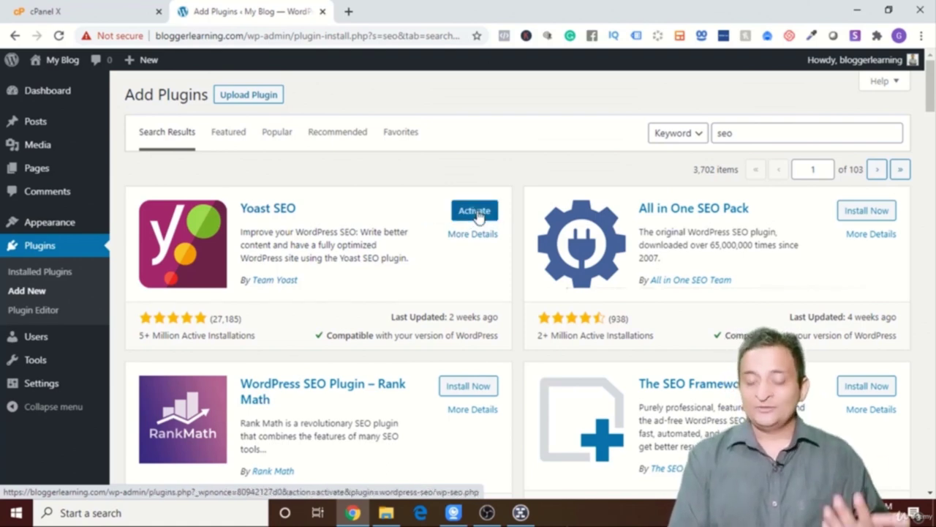
left_click(479, 213)
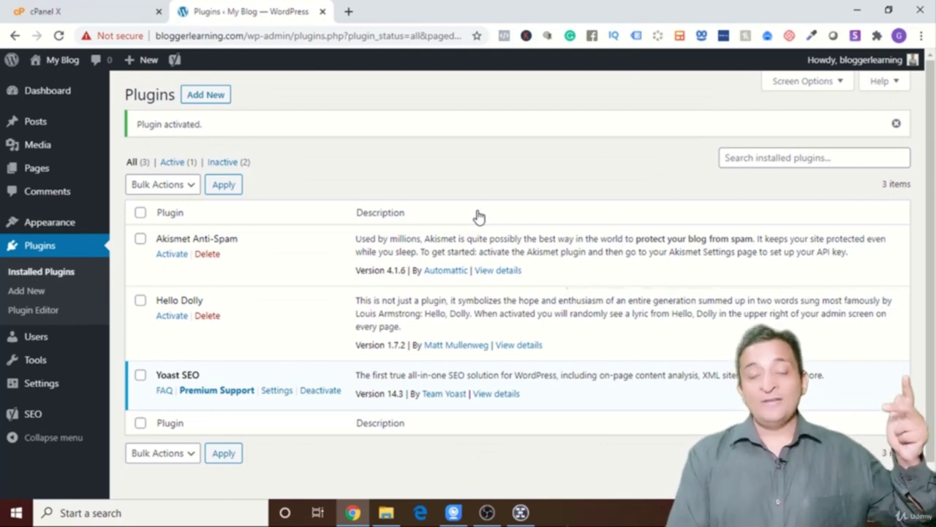
left_click(27, 293)
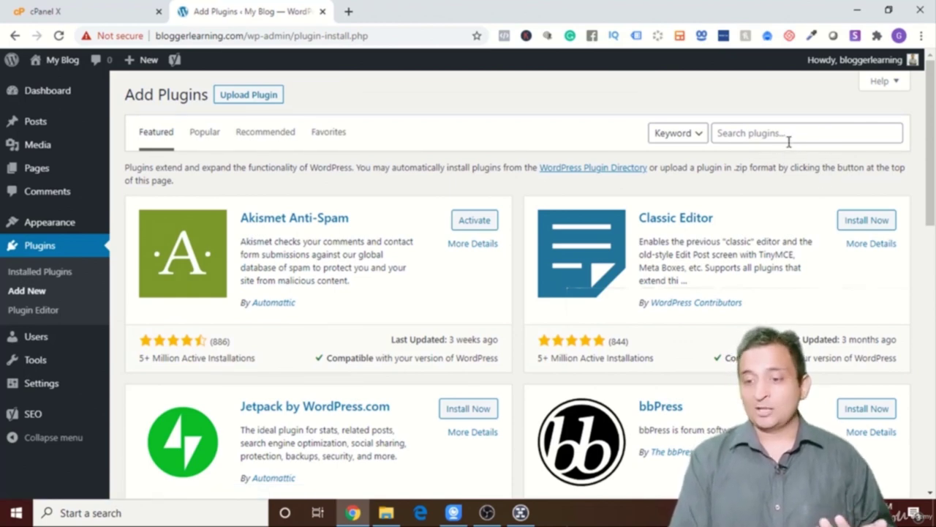
Step: Search plugins for 'header and footer' and install Insert Headers and Footers
left_click(741, 135)
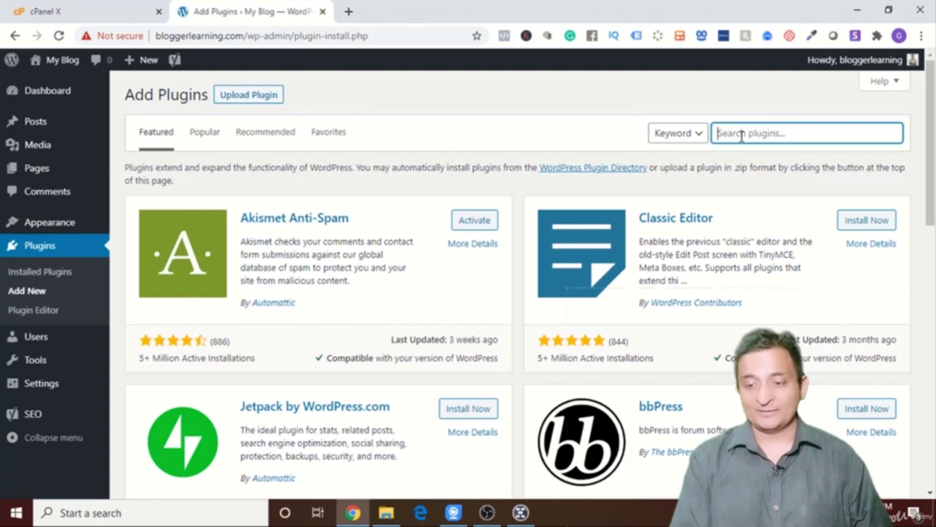
type("header and")
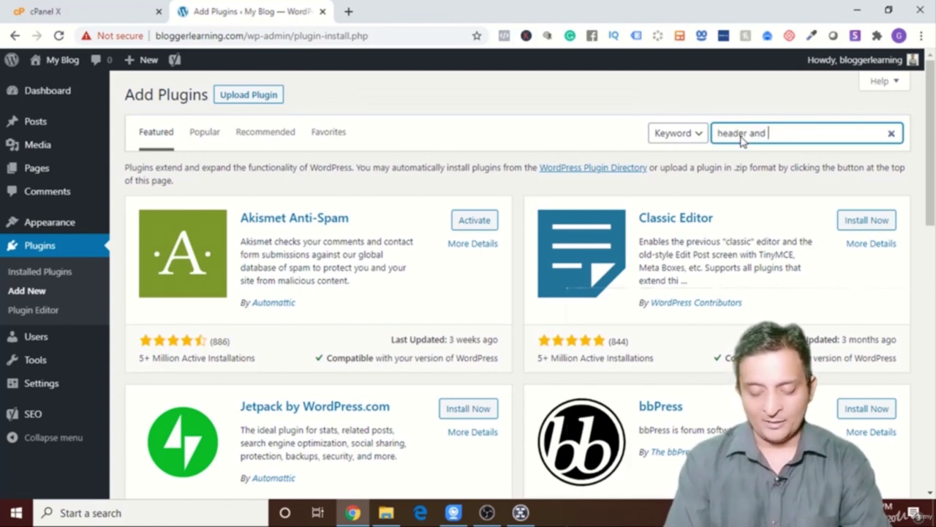
type("footer")
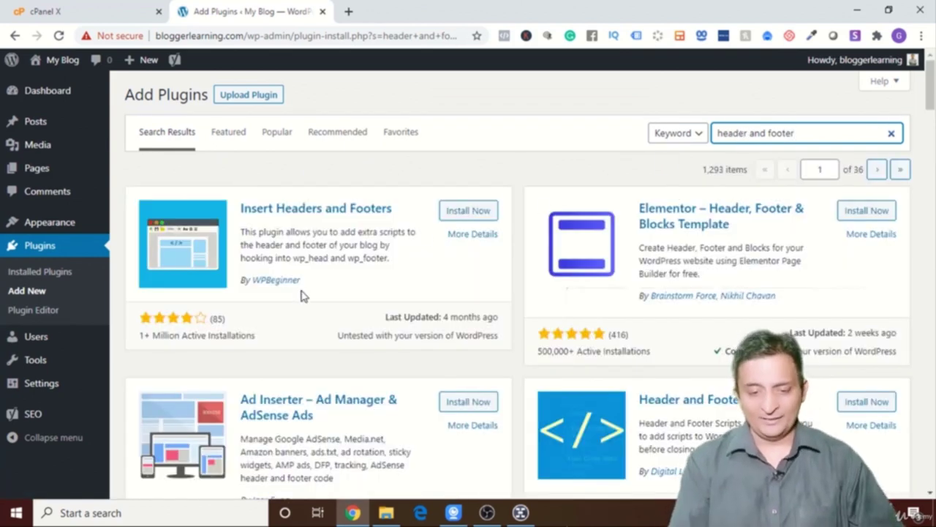
left_click(468, 211)
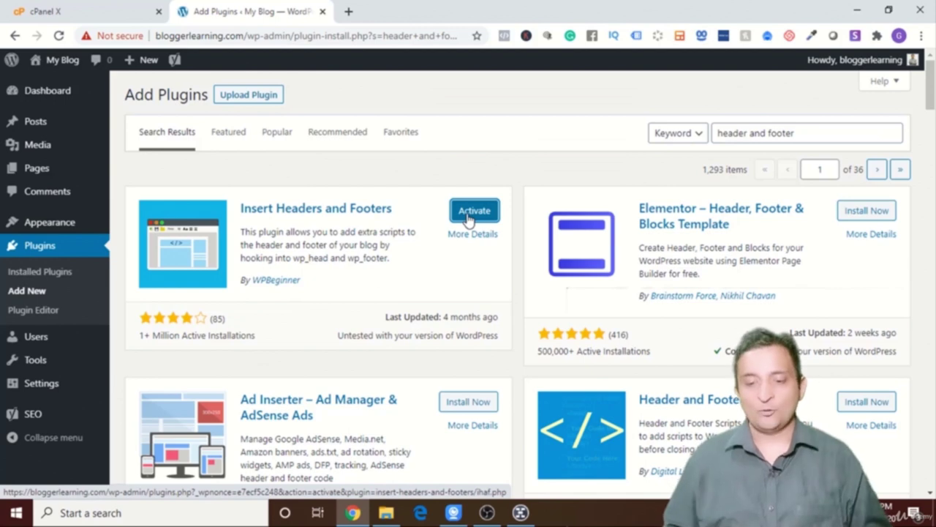
triple_click(778, 130)
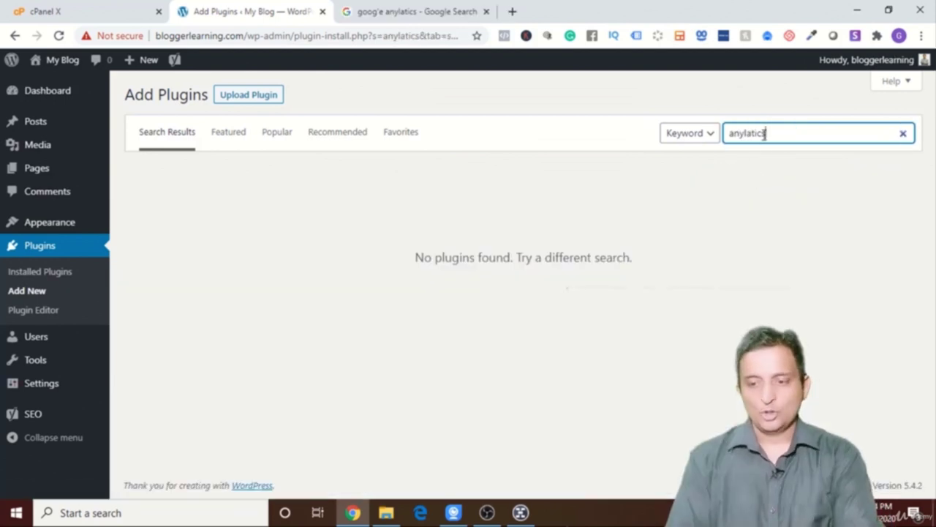
Step: Search plugins for 'google analytics' and install MonsterInsights
double_click(765, 134)
key("BackSpace")
type("google analytics")
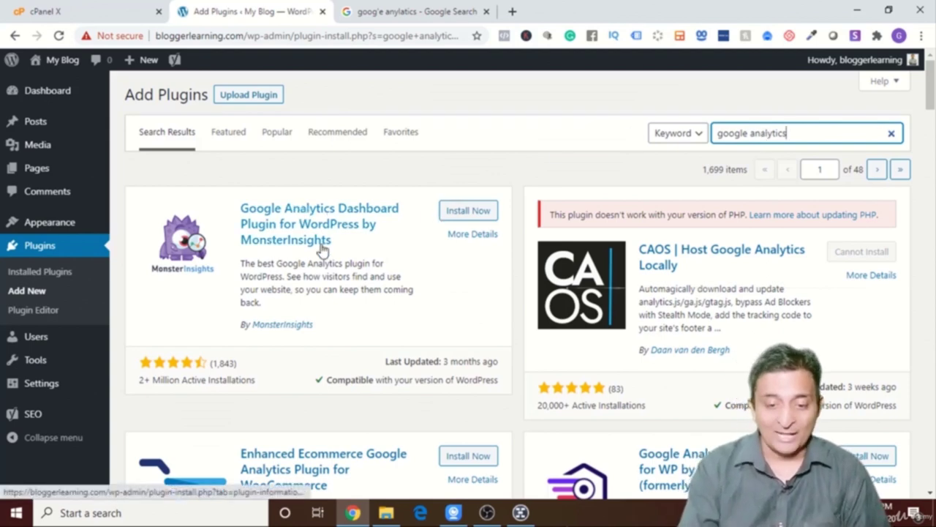
left_click(470, 212)
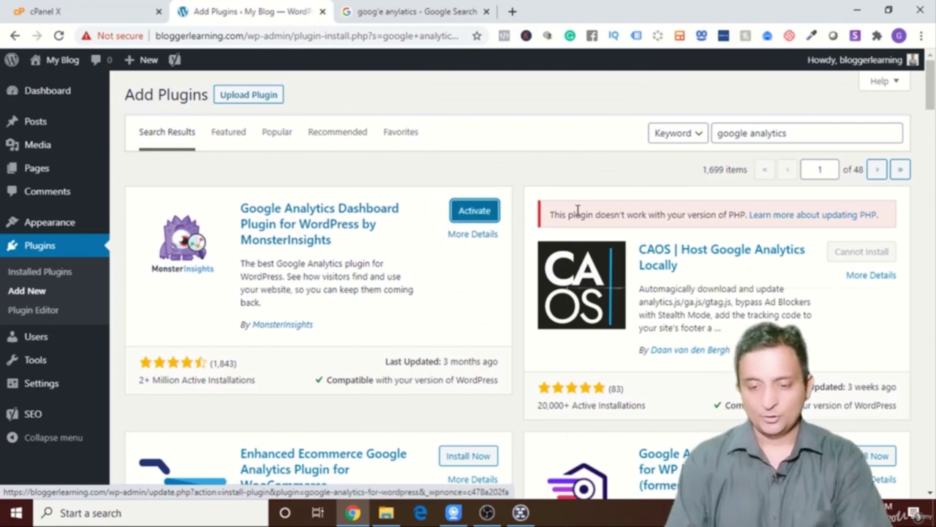
Step: Search for 'contact form', install Contact Form 7, and view the Installed Plugins list
triple_click(807, 132)
key("BackSpace")
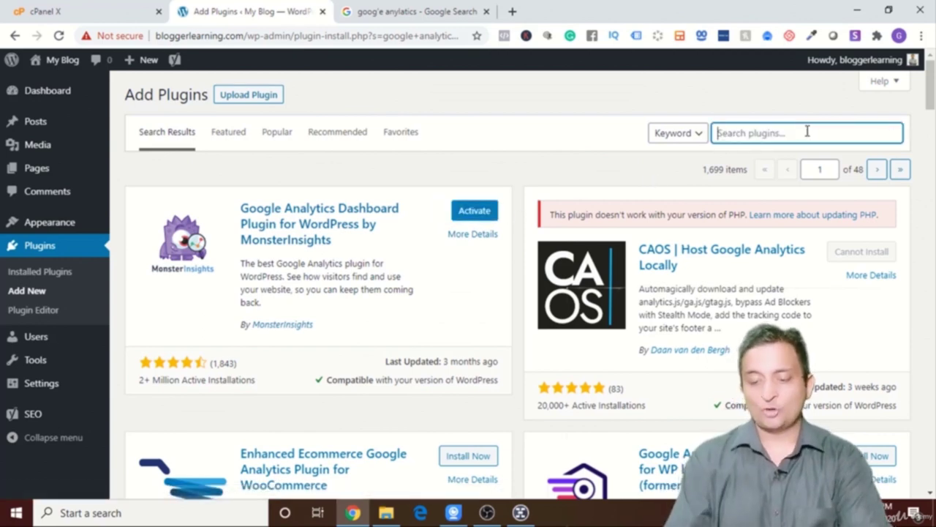
type("contact form")
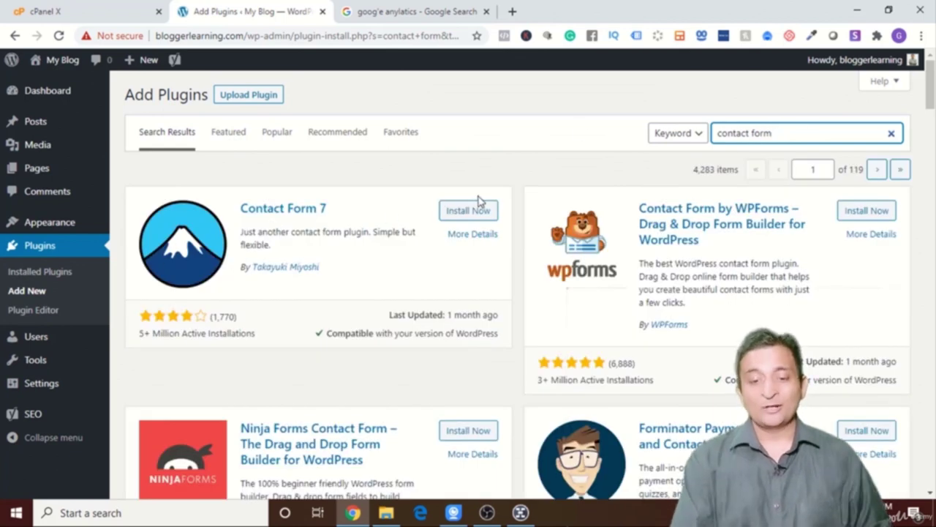
left_click(476, 211)
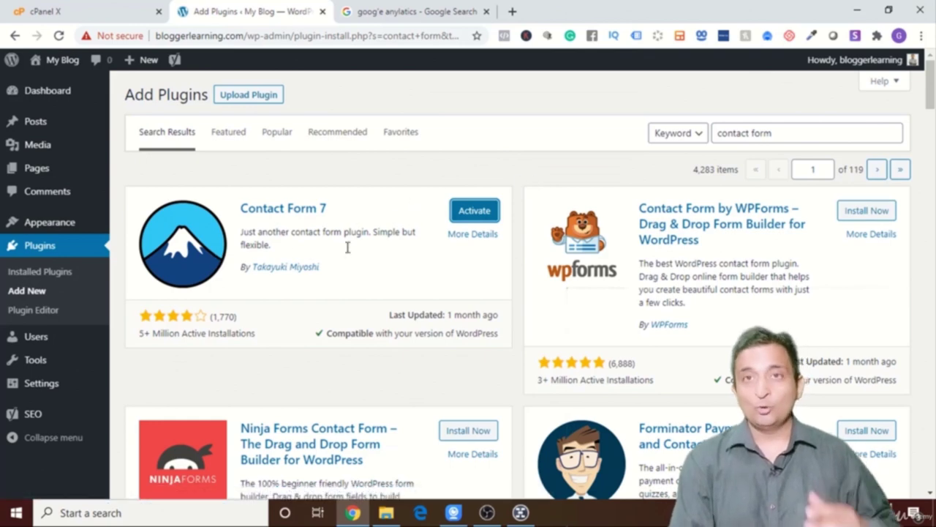
left_click(37, 276)
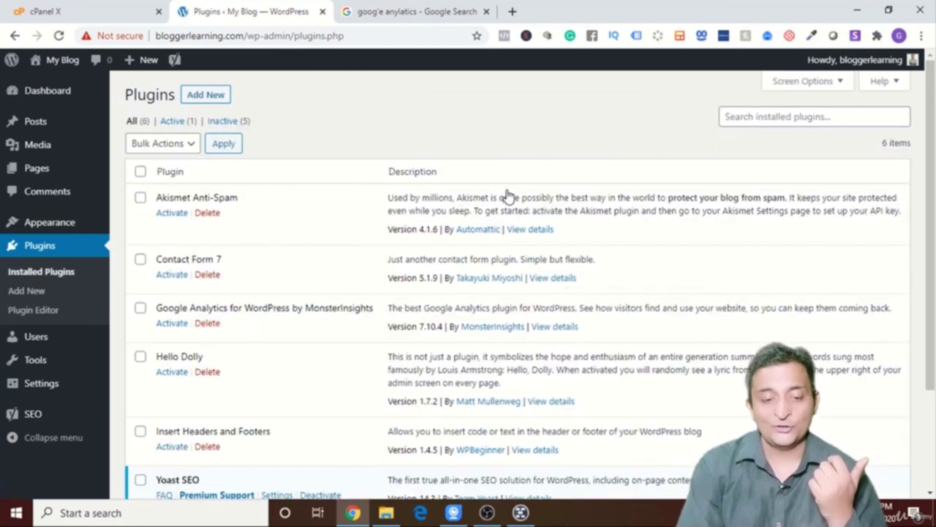
Step: Bulk-activate Contact Form 7, MonsterInsights, Insert Headers and Footers and Akismet, leaving Hello Dolly unticked
left_click_drag(933, 165, 934, 184)
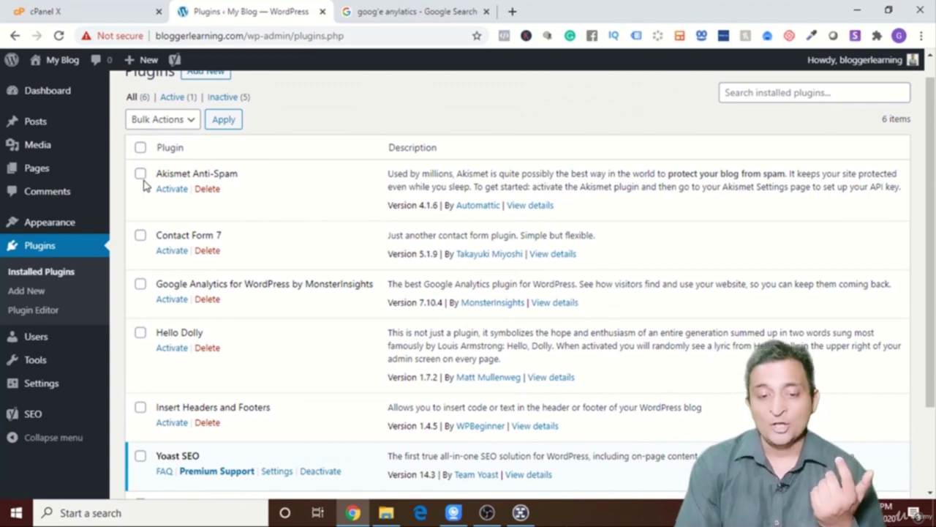
left_click(139, 236)
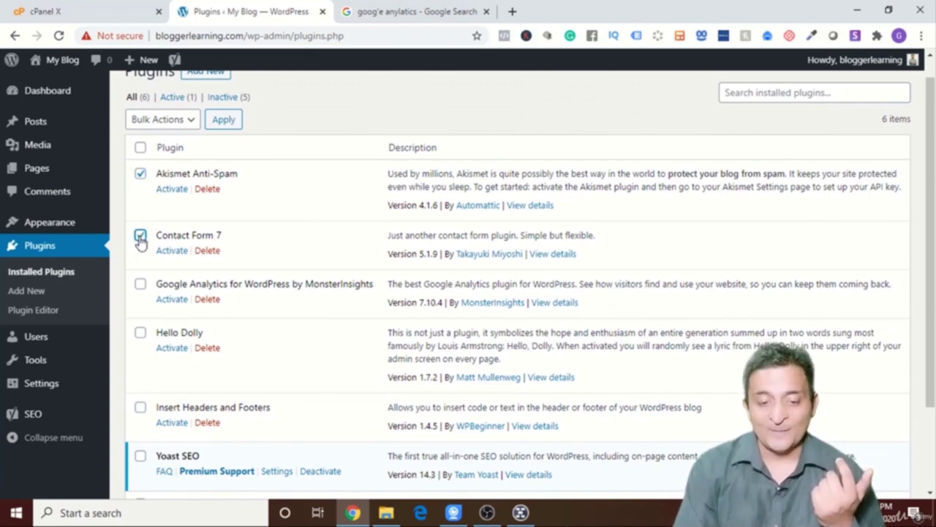
left_click(140, 285)
left_click(139, 333)
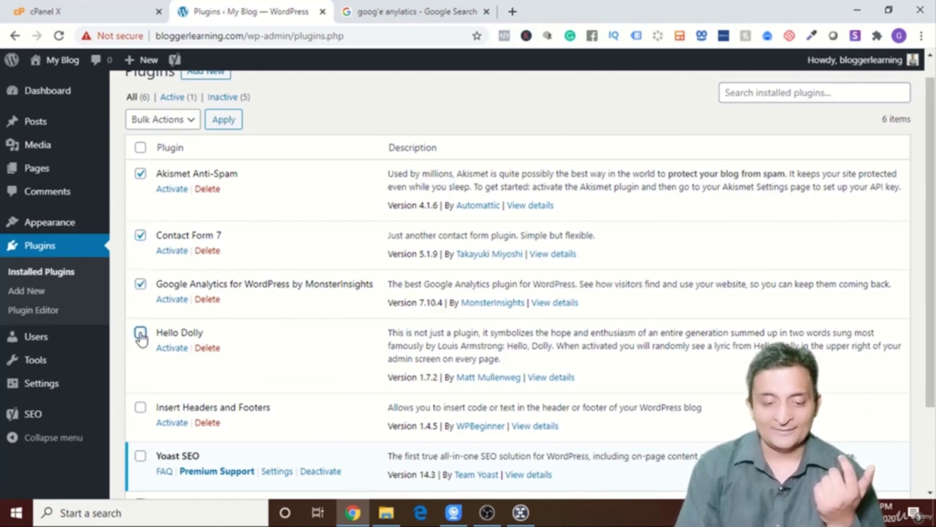
left_click(139, 408)
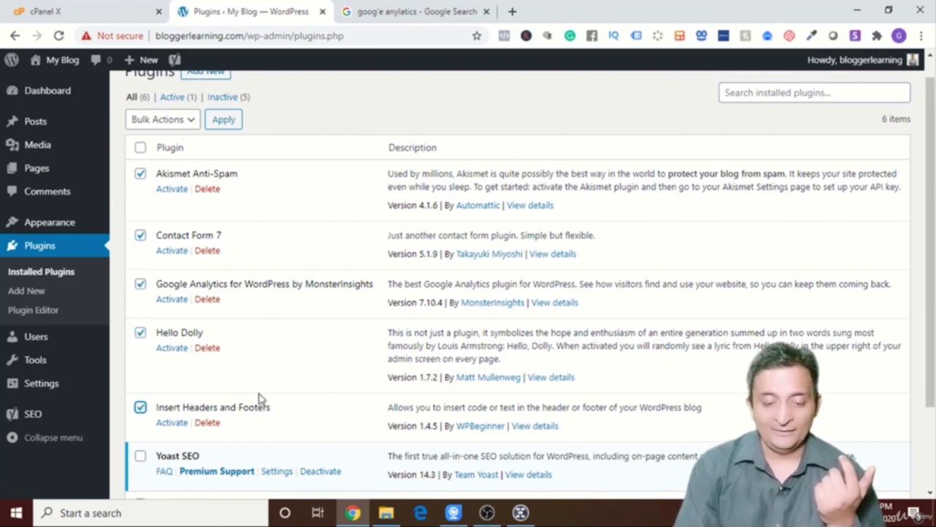
scroll(882, 358, "down", 1)
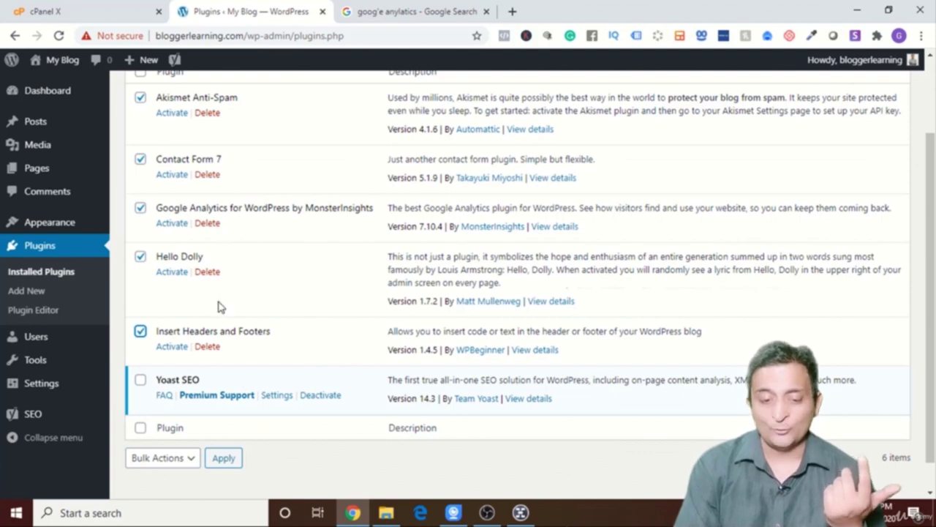
left_click(139, 256)
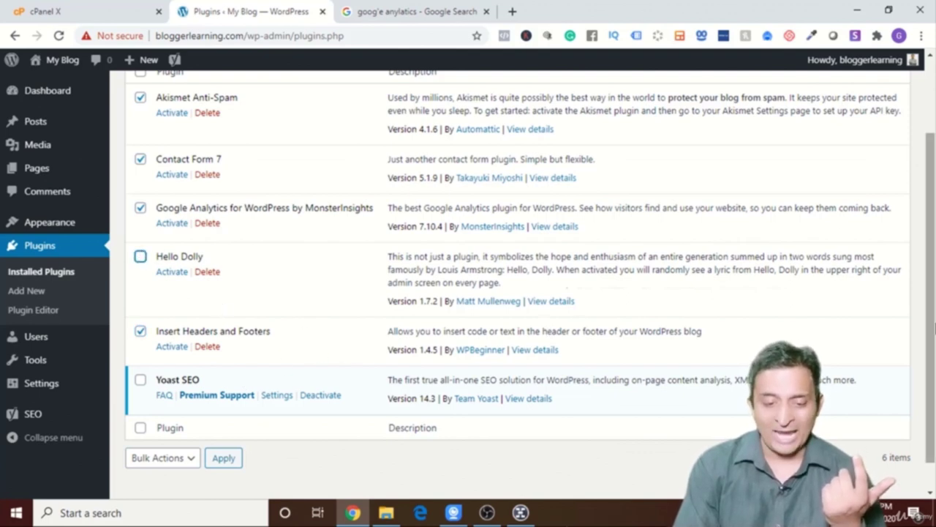
scroll(933, 233, "up", 2)
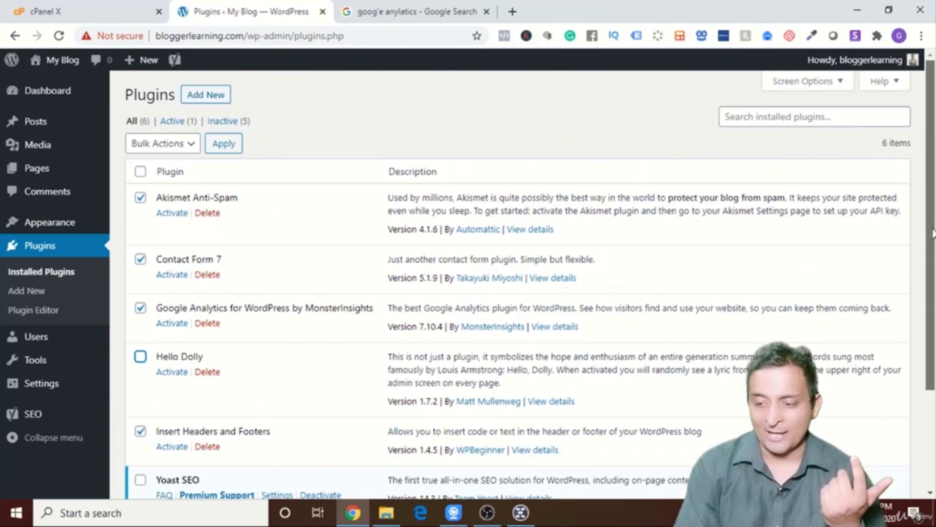
left_click(164, 146)
left_click(157, 175)
left_click(231, 145)
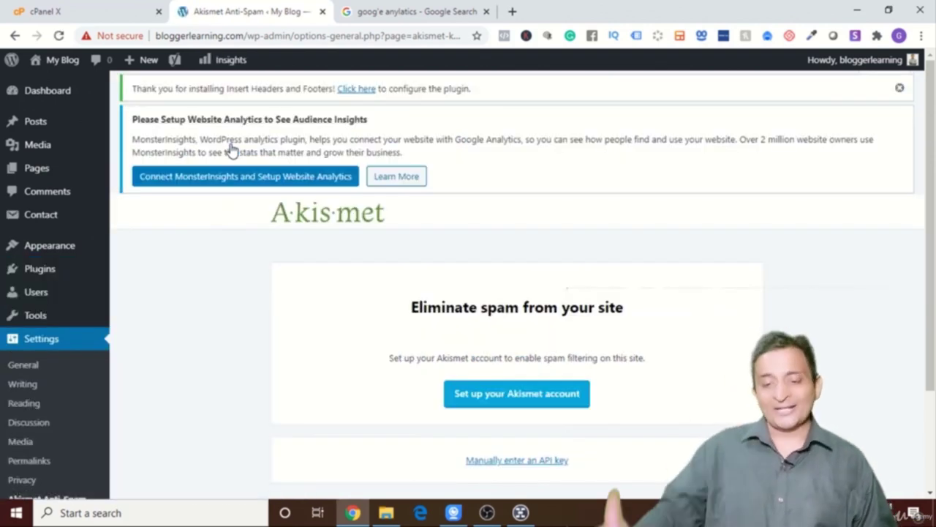
Step: Expand topic #7 to show Create Normal Pages and Advance High Converting Pages
scroll(932, 124, "down", 2)
scroll(932, 125, "up", 2)
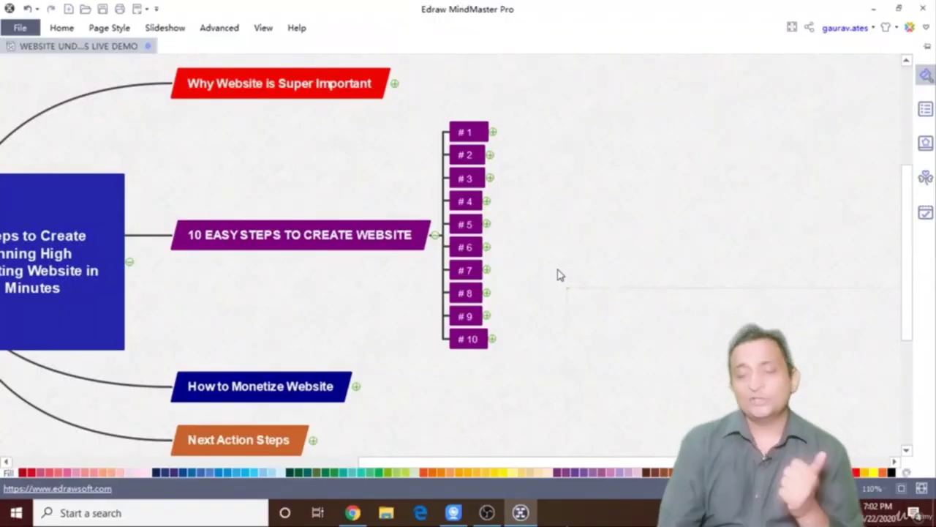
left_click(487, 270)
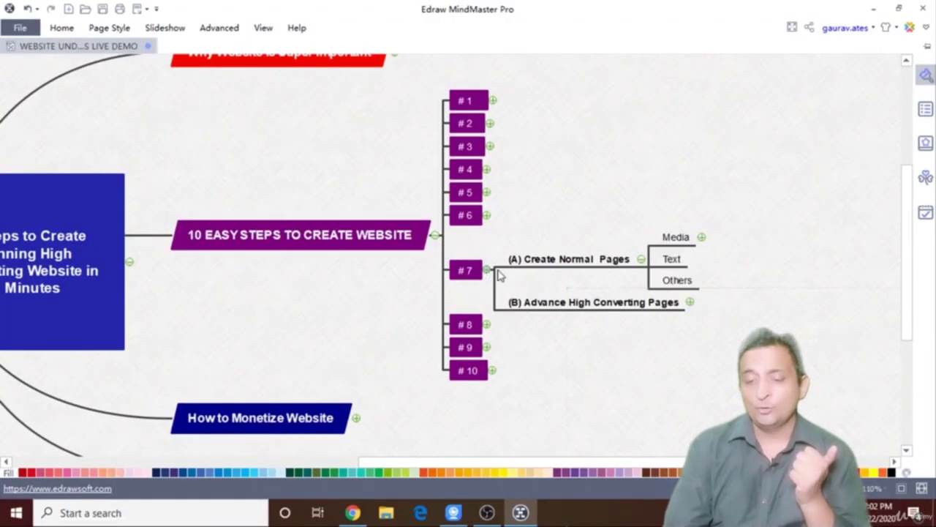
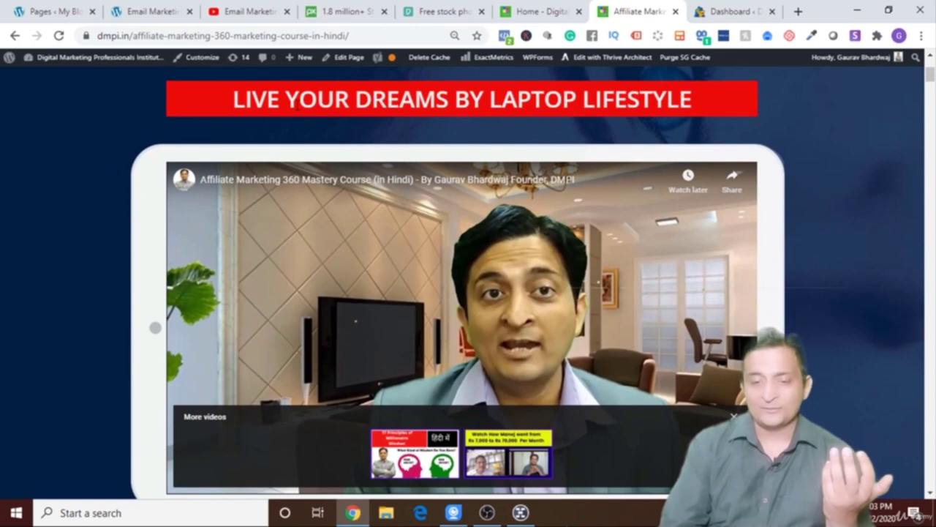
Step: Follow the sales page's BUY link to the course checkout page, then go back
scroll(256, 103, "down", 3)
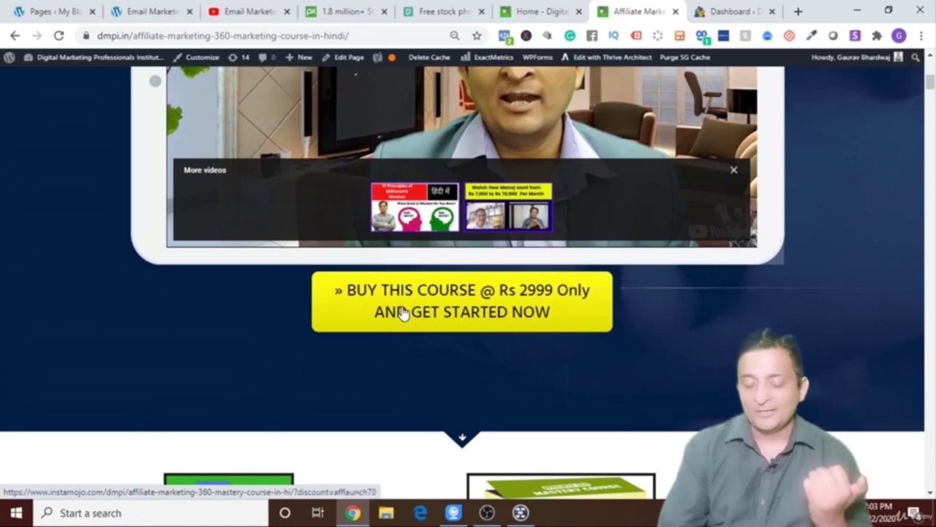
left_click(495, 324)
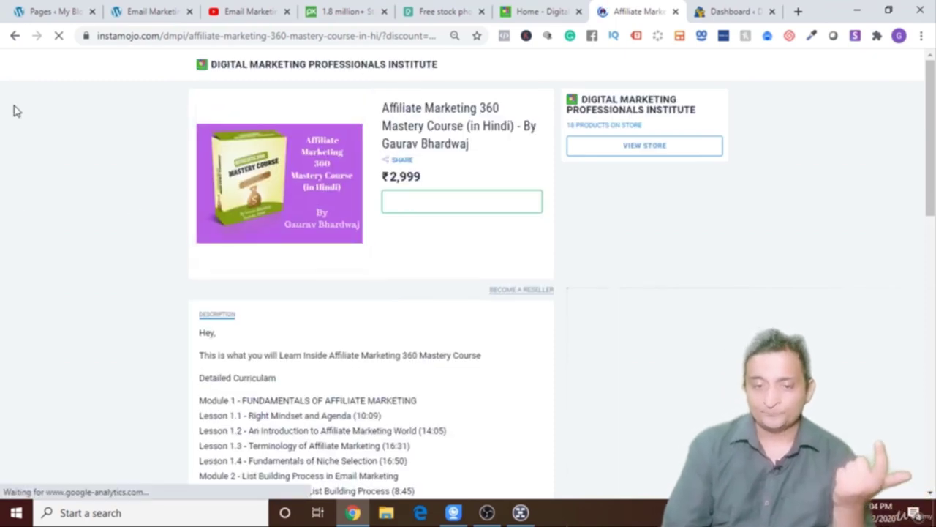
left_click(14, 37)
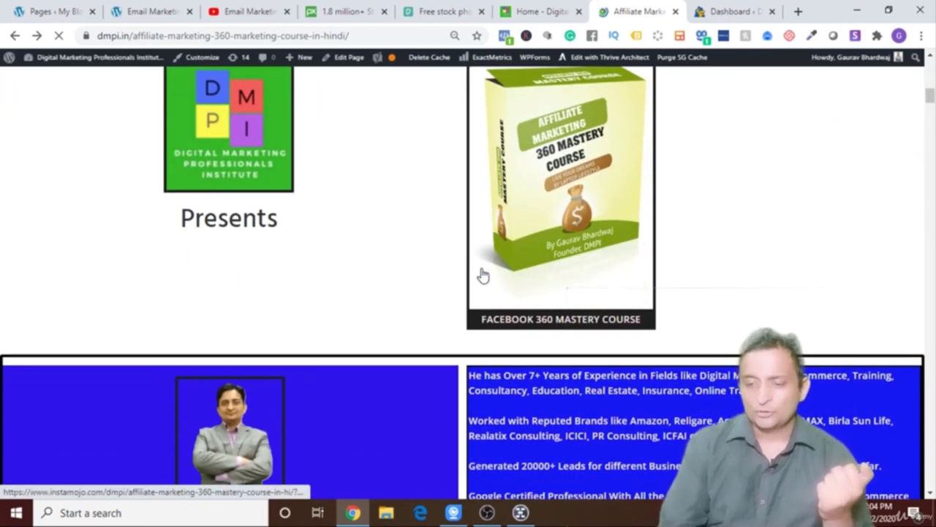
Step: Scroll through the live sales page, then switch to the WordPress Pages list tab
left_click_drag(930, 95, 929, 161)
scroll(462, 134, "down", 10)
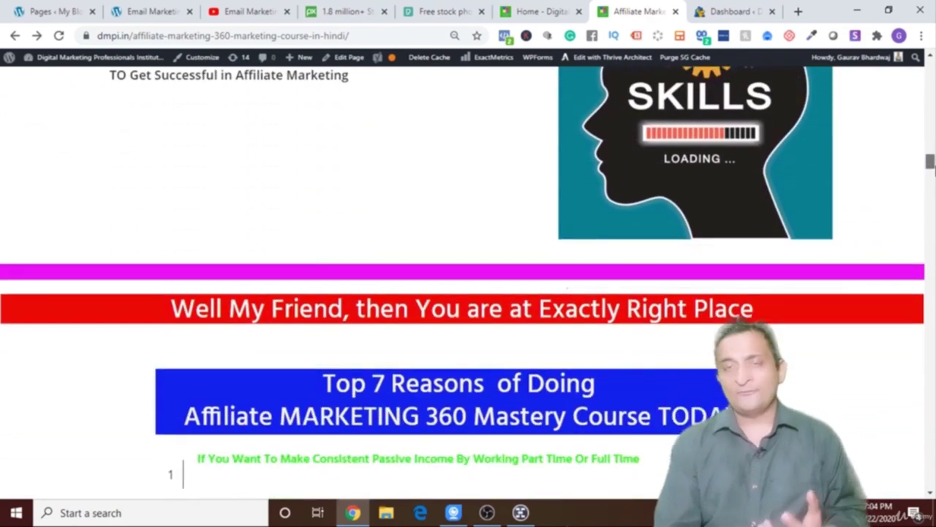
scroll(462, 134, "down", 13)
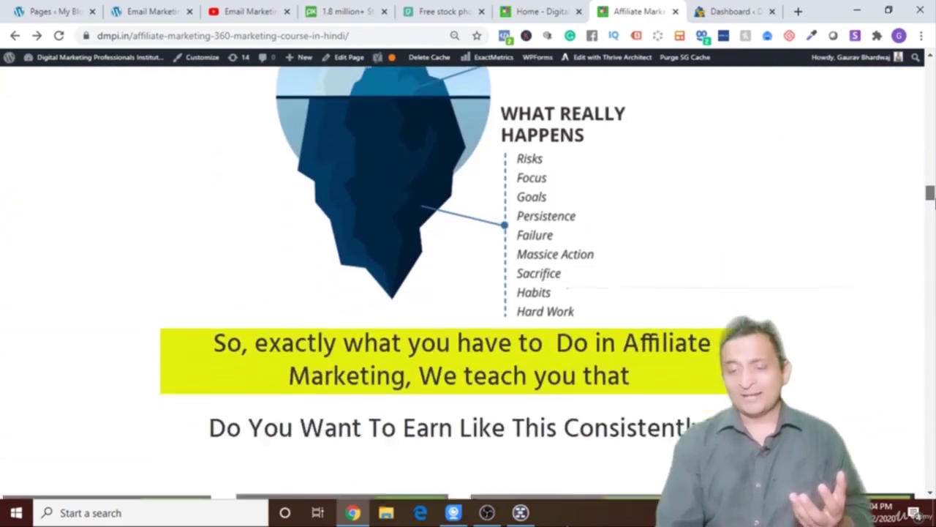
scroll(462, 134, "down", 12)
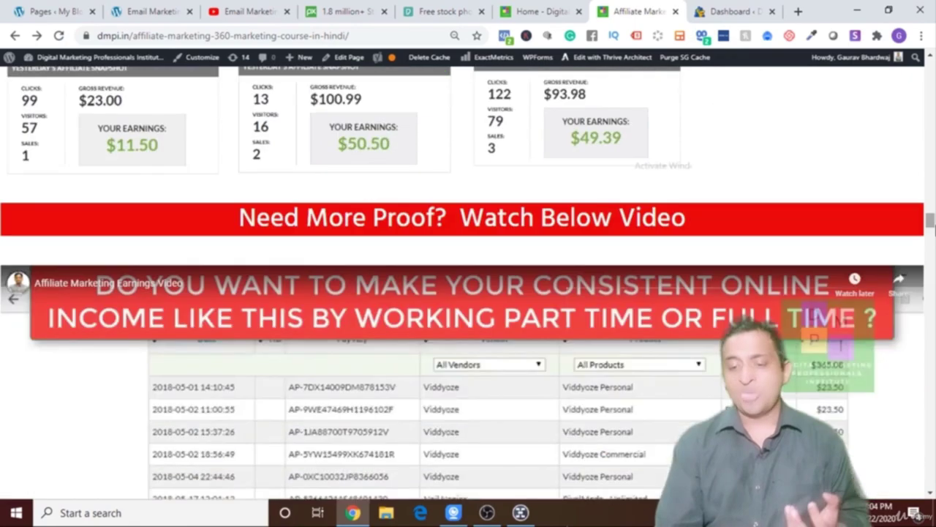
scroll(462, 134, "down", 5)
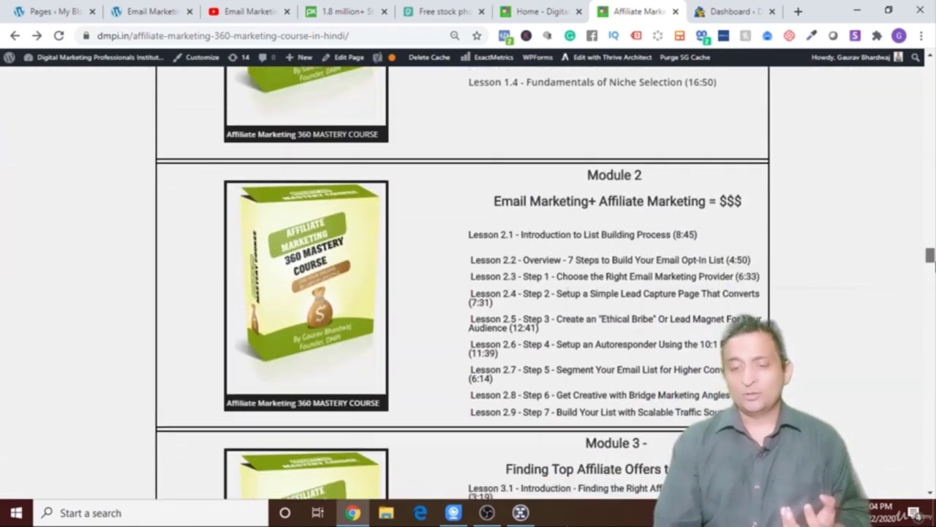
scroll(931, 267, "down", 15)
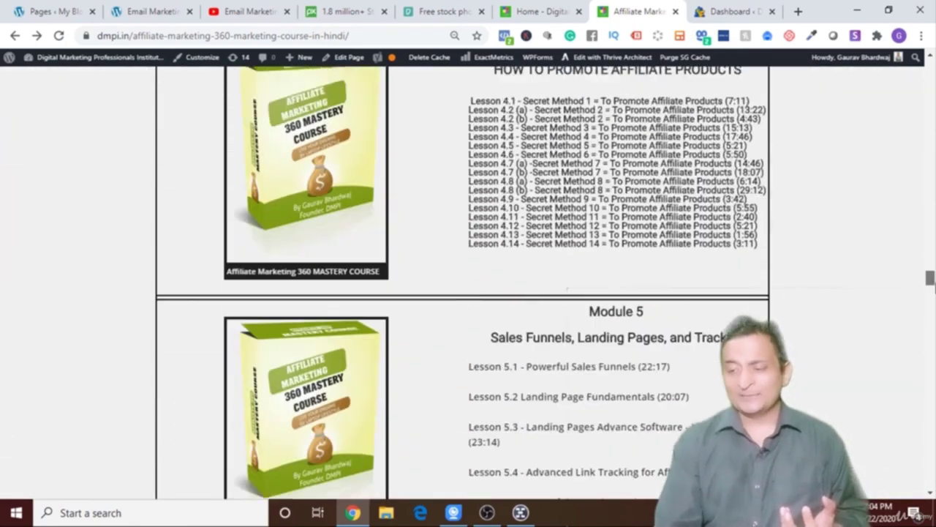
scroll(934, 228, "up", 8)
scroll(934, 227, "up", 10)
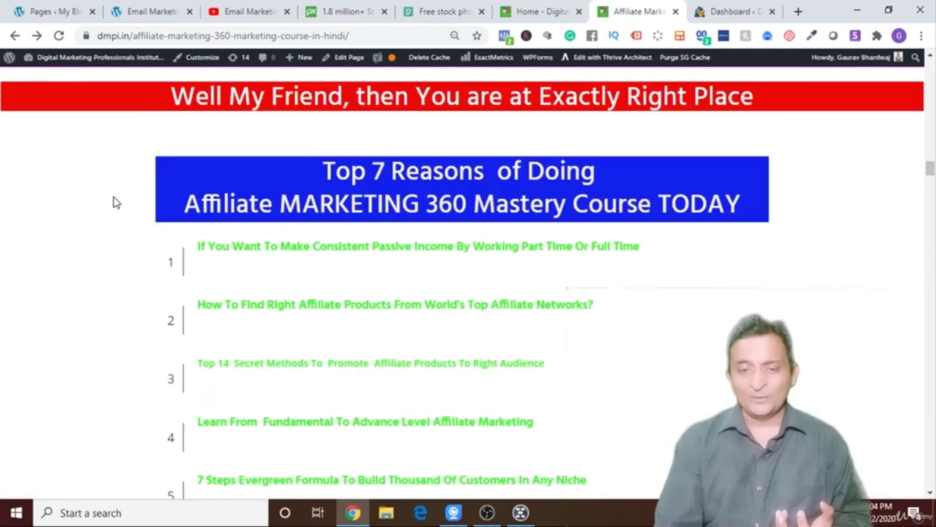
left_click(53, 11)
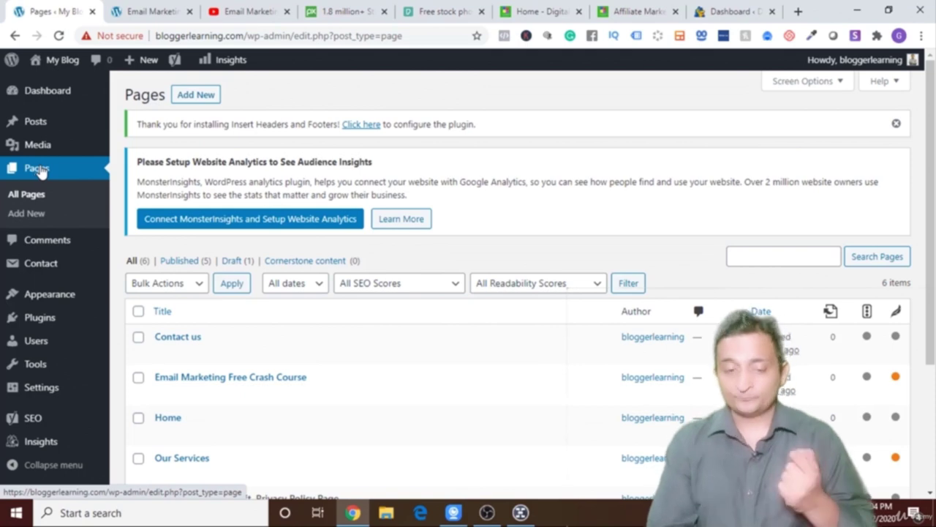
Step: Add a new page and title it 'Email Marketing Free Crash Course in Hindi'
left_click(26, 214)
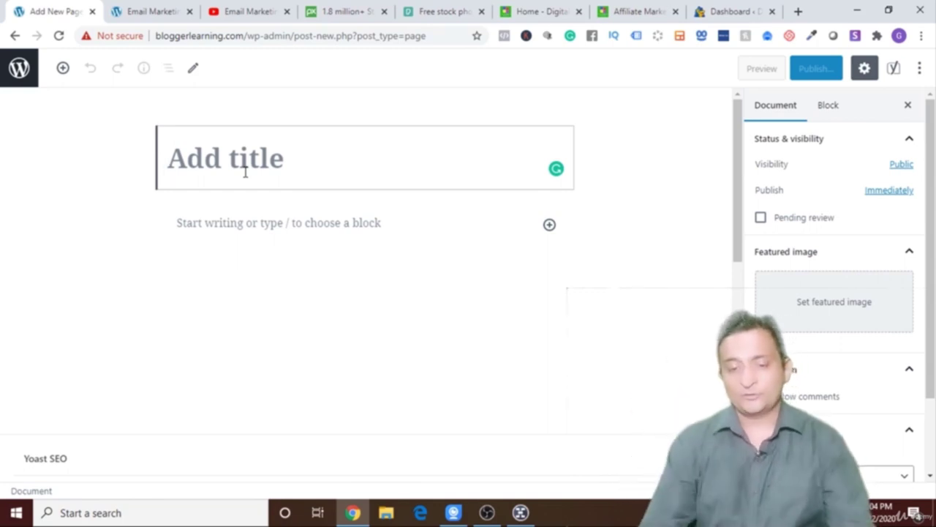
type("Email ")
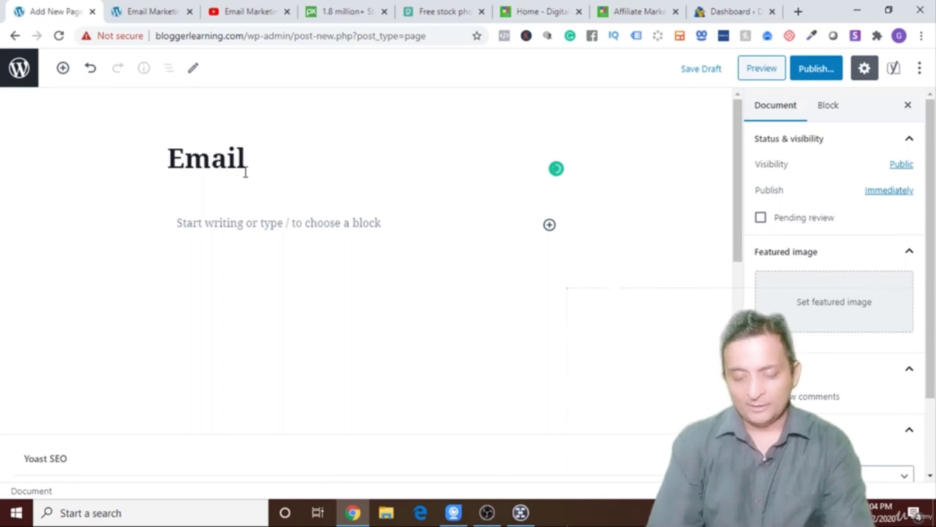
type("Marketing F")
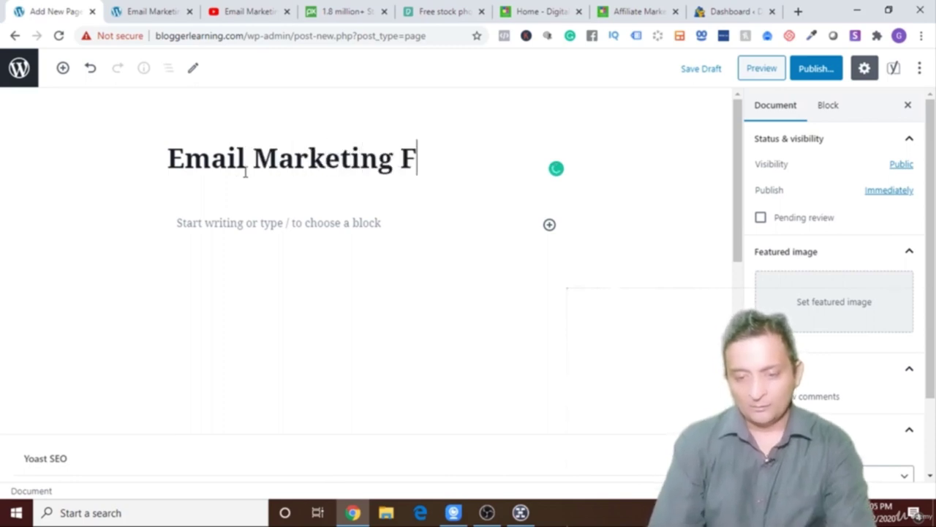
type("ree Cara")
key("BackSpace")
key("BackSpace")
type("rash Course in ")
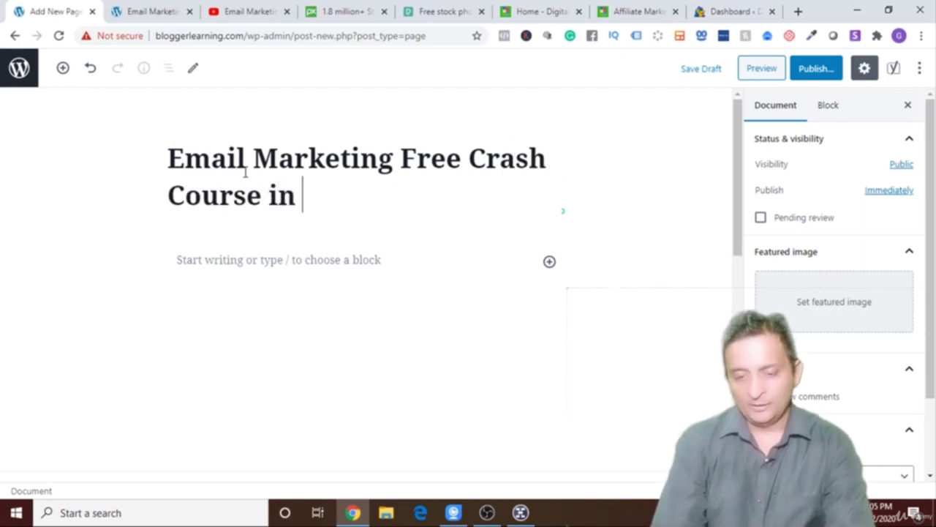
type("Hindi")
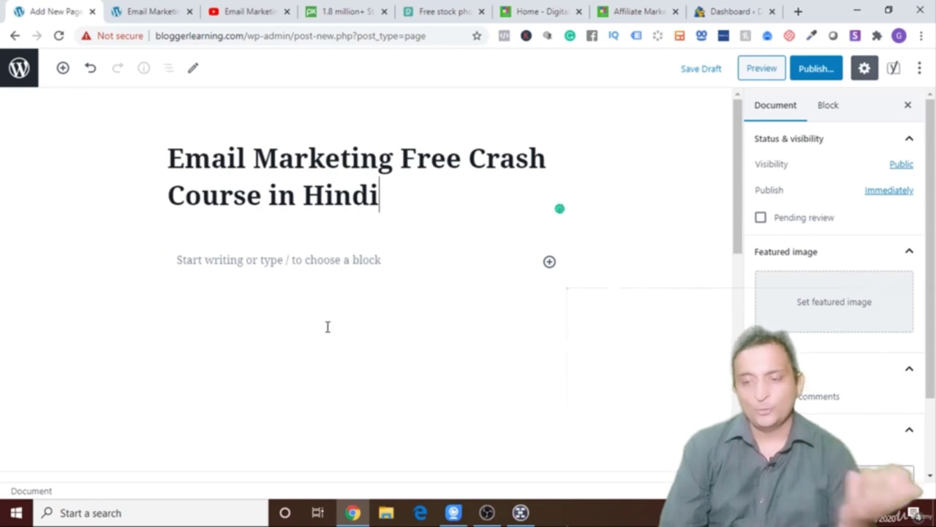
Step: Publish the still-empty page and browse the Most used blocks in the block inserter
left_click(816, 68)
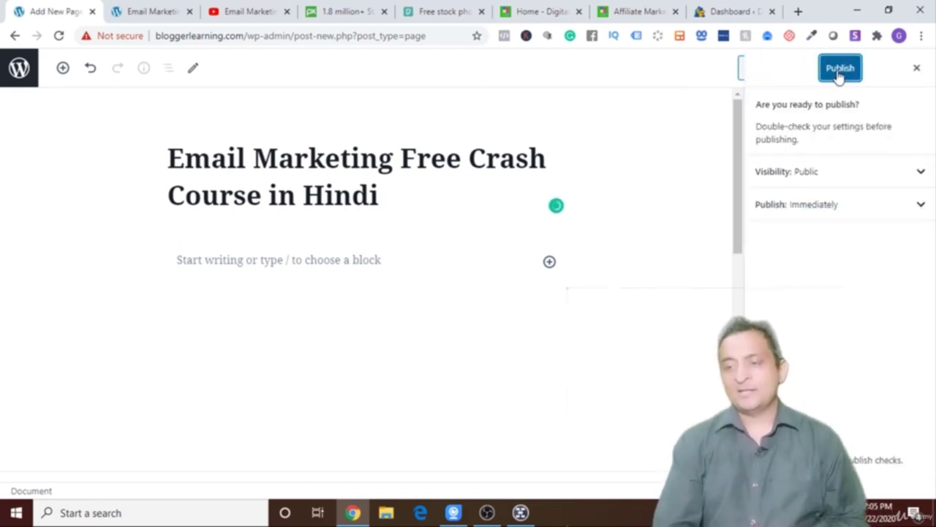
left_click(839, 73)
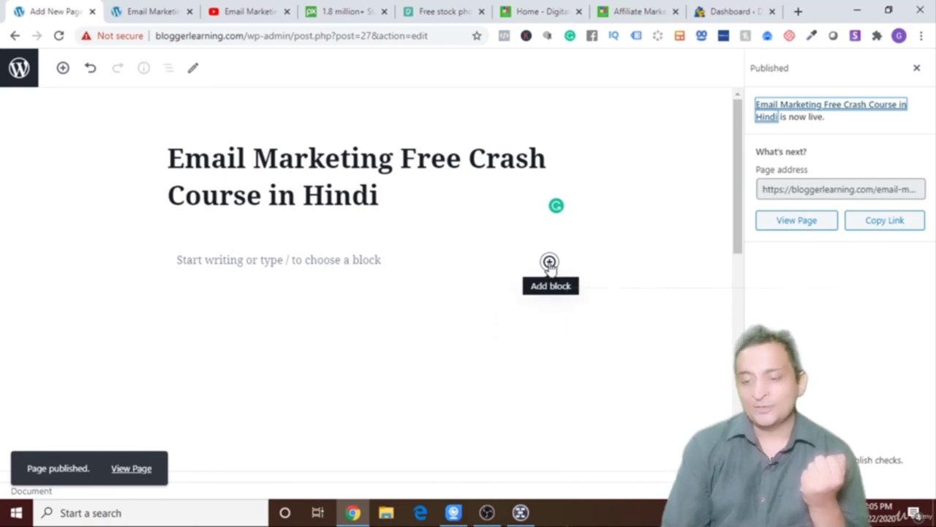
left_click(549, 263)
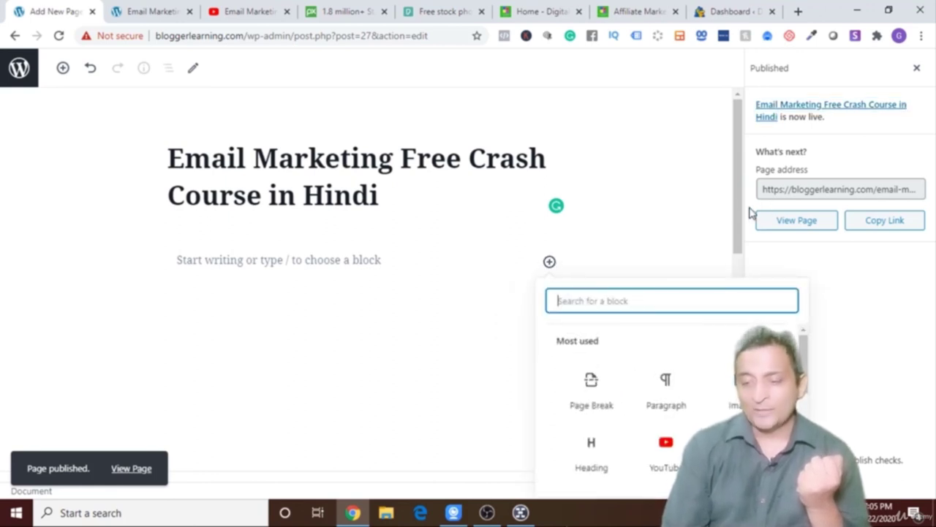
left_click_drag(737, 215, 699, 241)
left_click(549, 183)
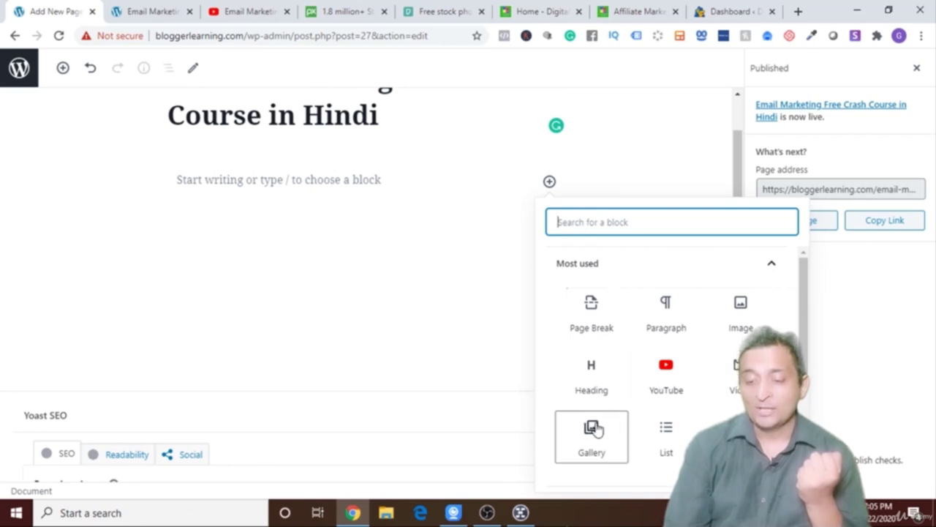
scroll(801, 358, "down", 3)
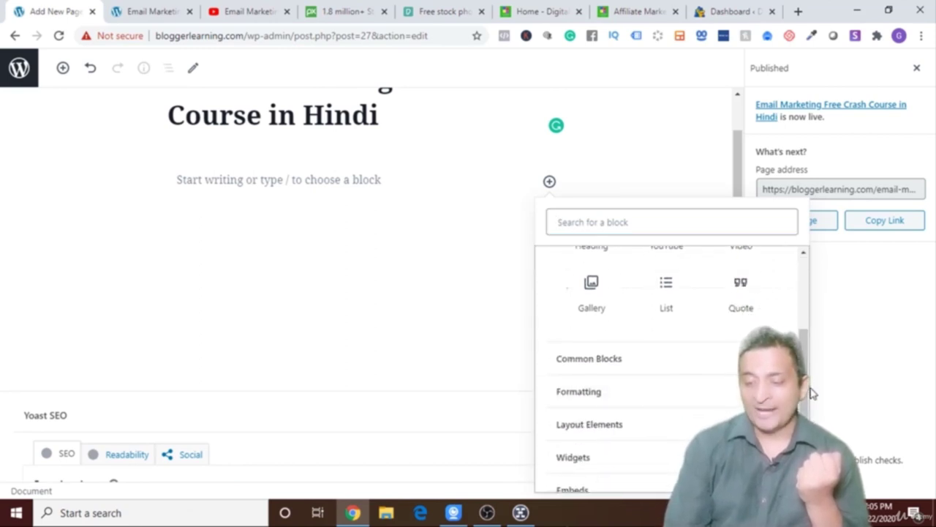
left_click_drag(809, 397, 805, 307)
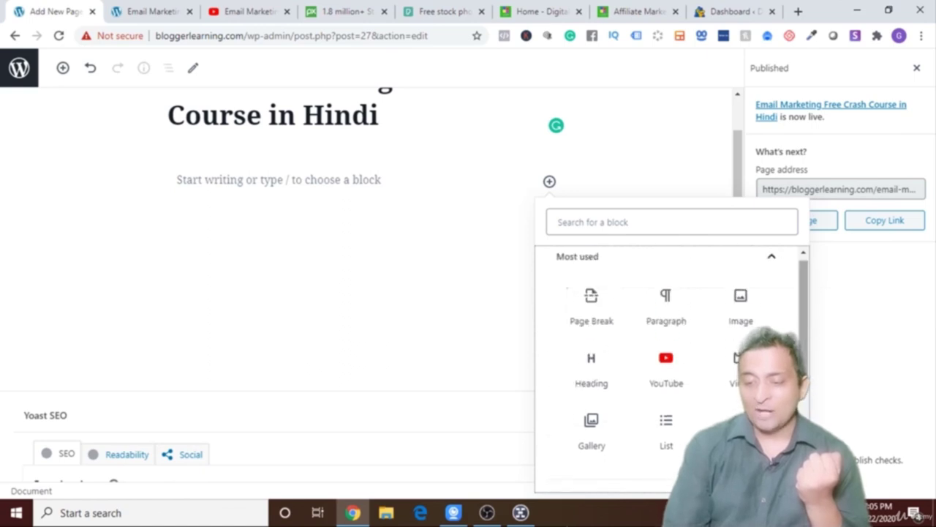
Step: Add an H2 heading 'Email Marketing Free Crash Course in Hind' and update the page
left_click(589, 383)
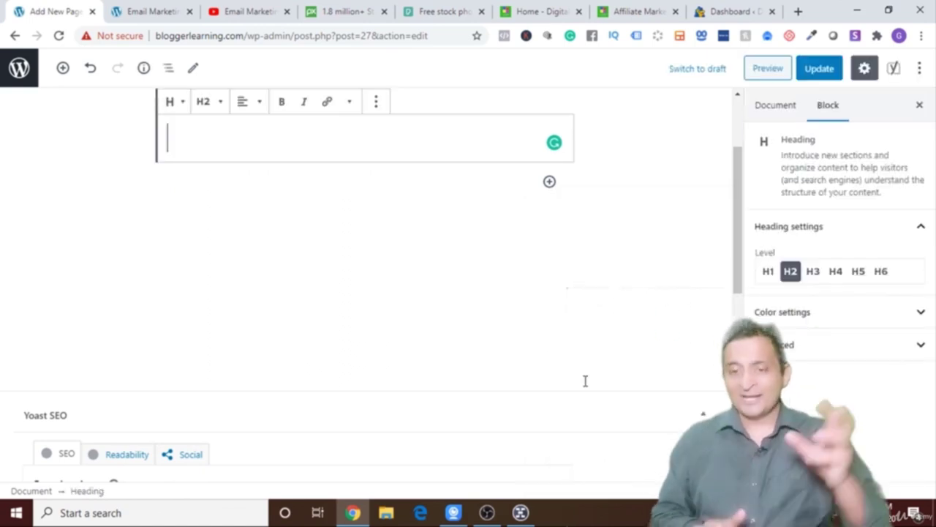
type("Email ")
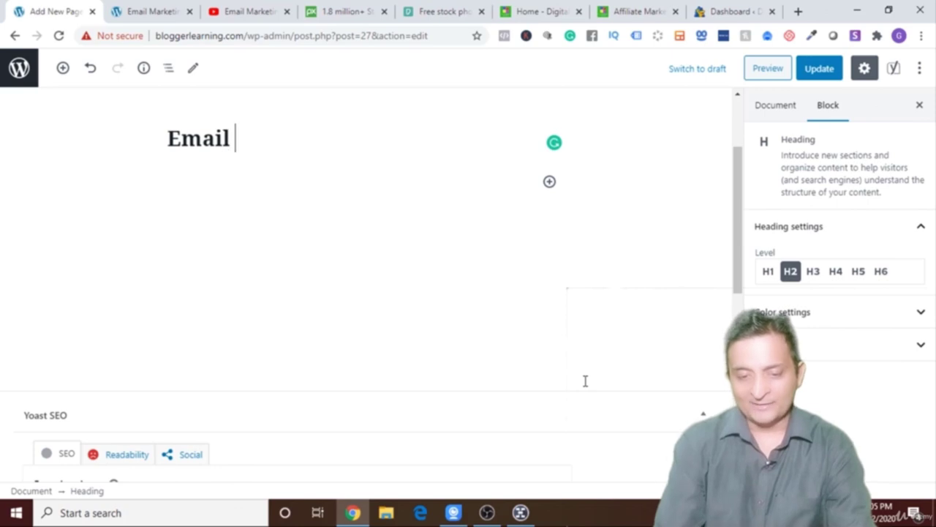
type("Markeitng")
key("BackSpace")
key("BackSpace")
key("BackSpace")
key("BackSpace")
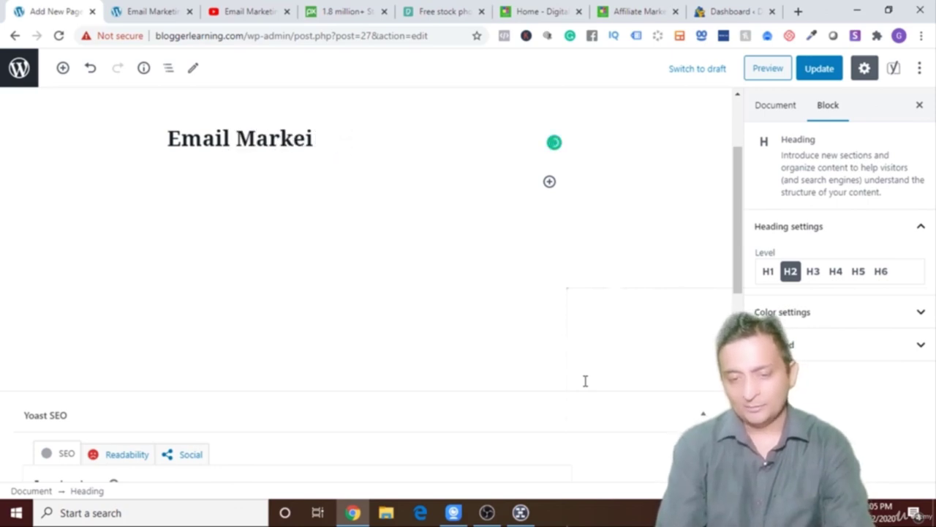
type("ting C")
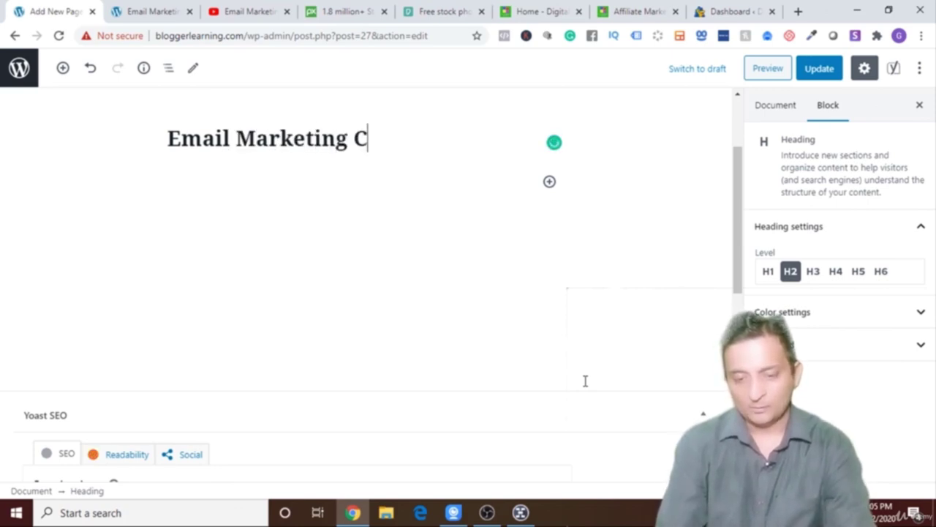
key("BackSpace")
type("Free Crash")
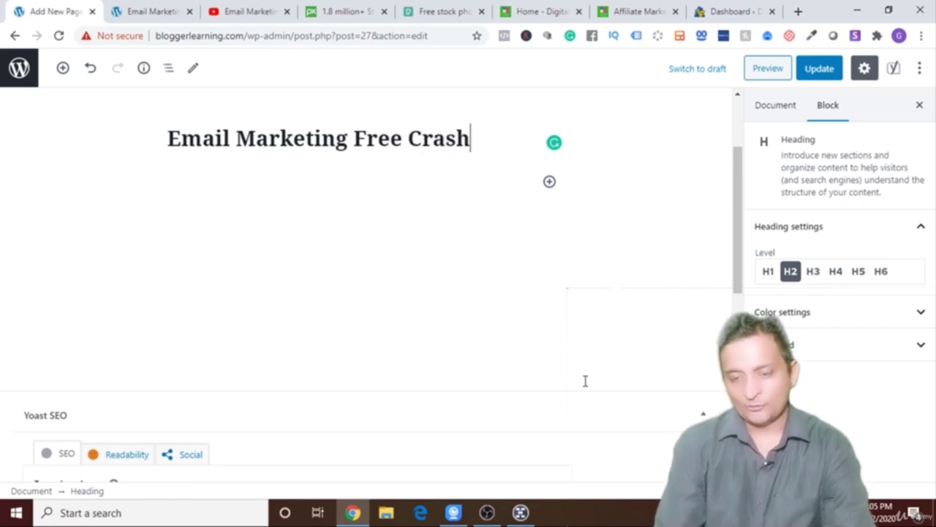
type(" Corsue")
key("BackSpace")
key("BackSpace")
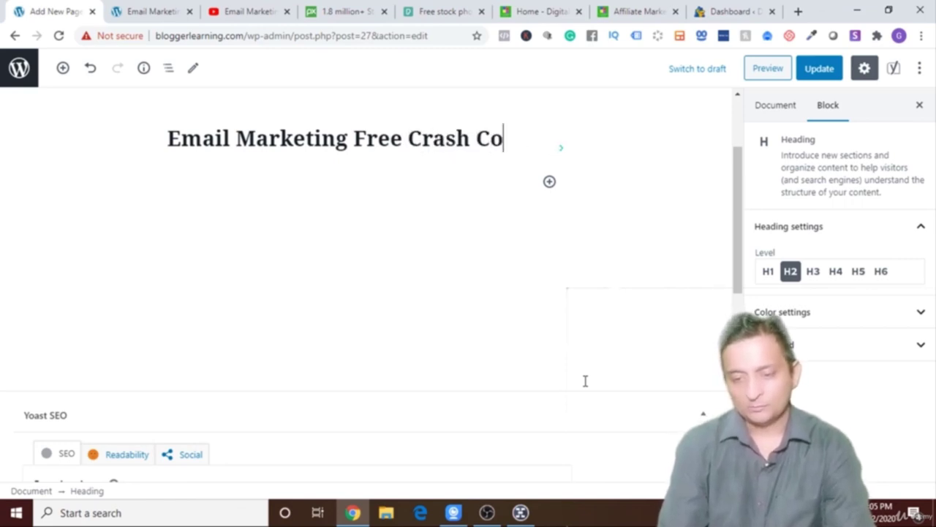
type("ursw")
type("e in Hind")
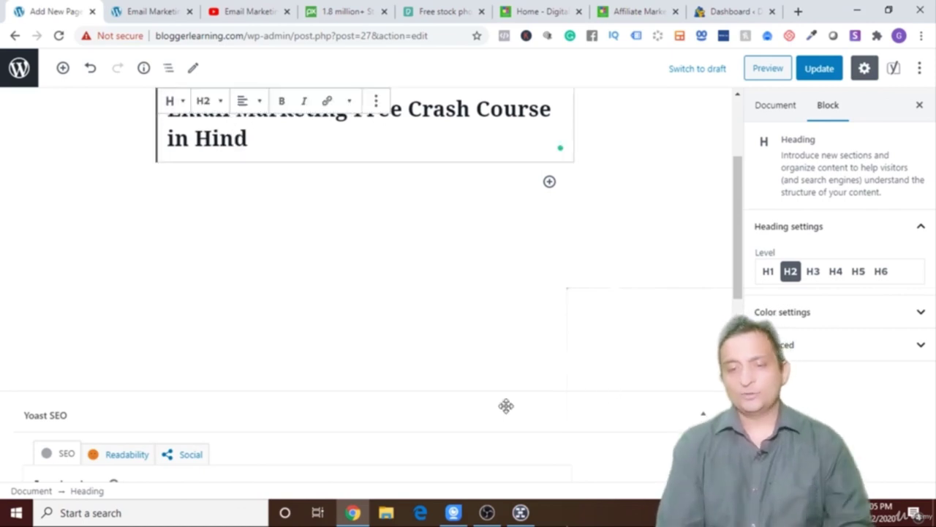
left_click(818, 69)
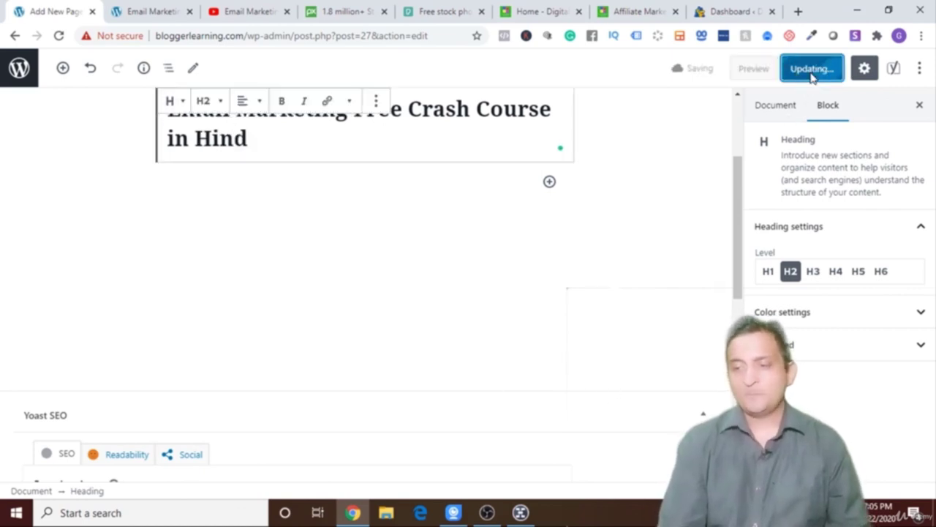
Step: Add a YouTube block and embed the 'Email Marketing - 90 Minutes Crash Course - Free Giveaway' video from its pasted URL
left_click(550, 182)
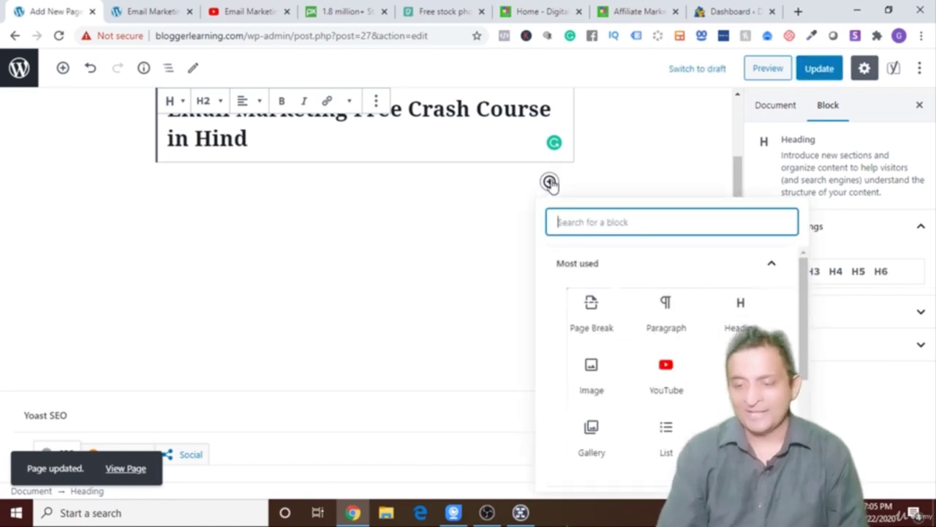
left_click(669, 376)
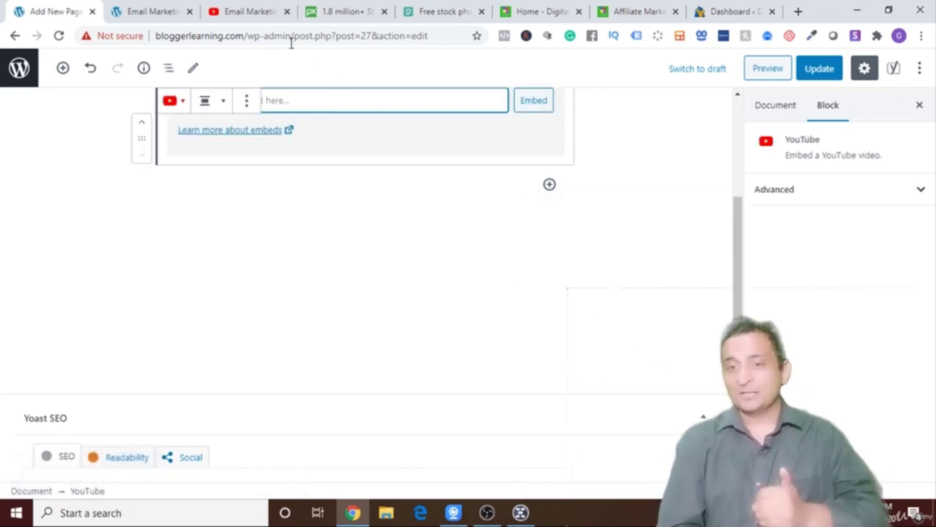
left_click(241, 11)
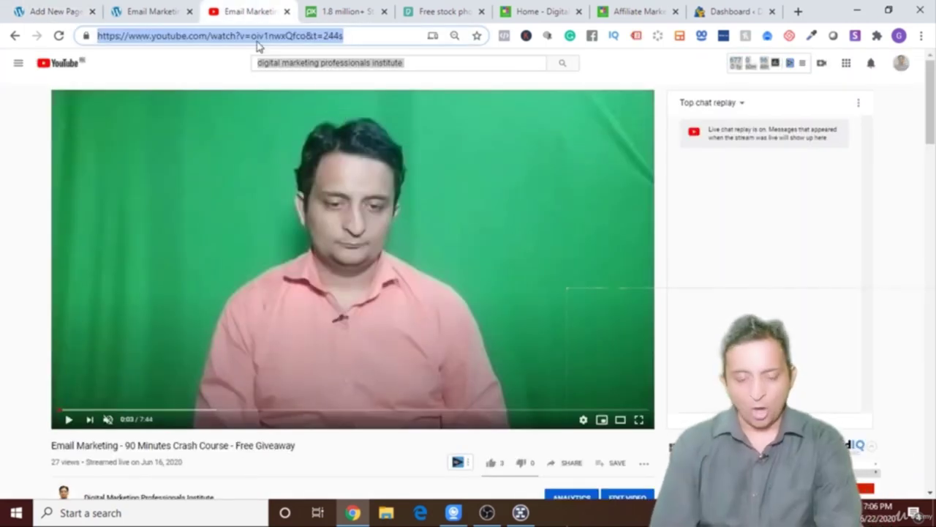
left_click(26, 8)
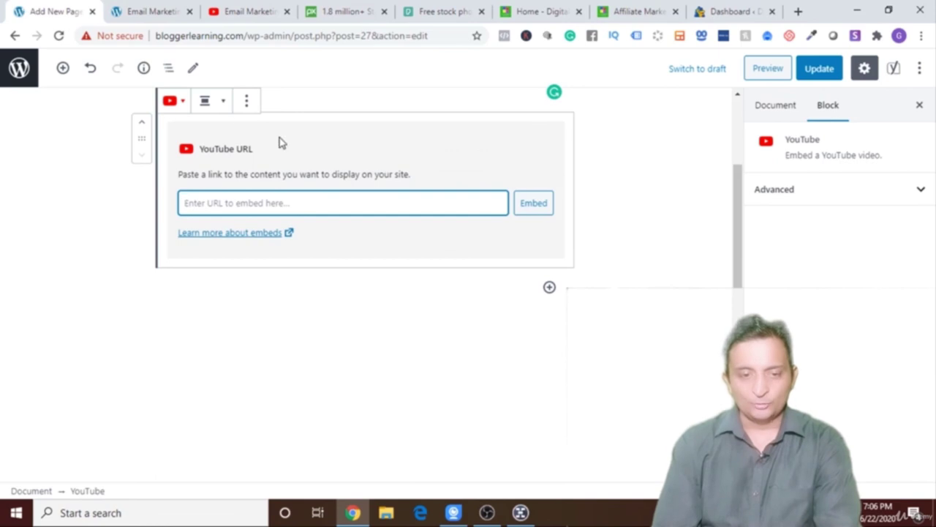
type("https://www.youtube.com/watch?v=piv1nwxQfco&t=244s")
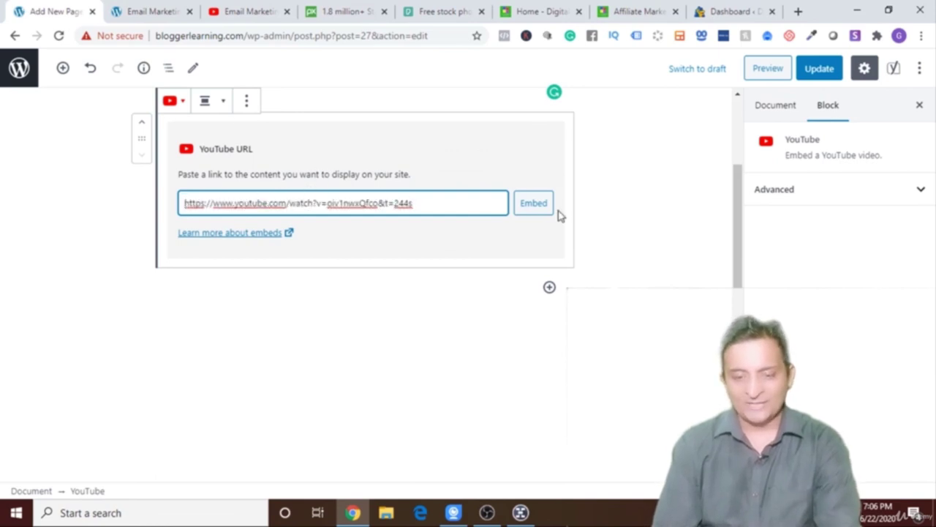
left_click(534, 205)
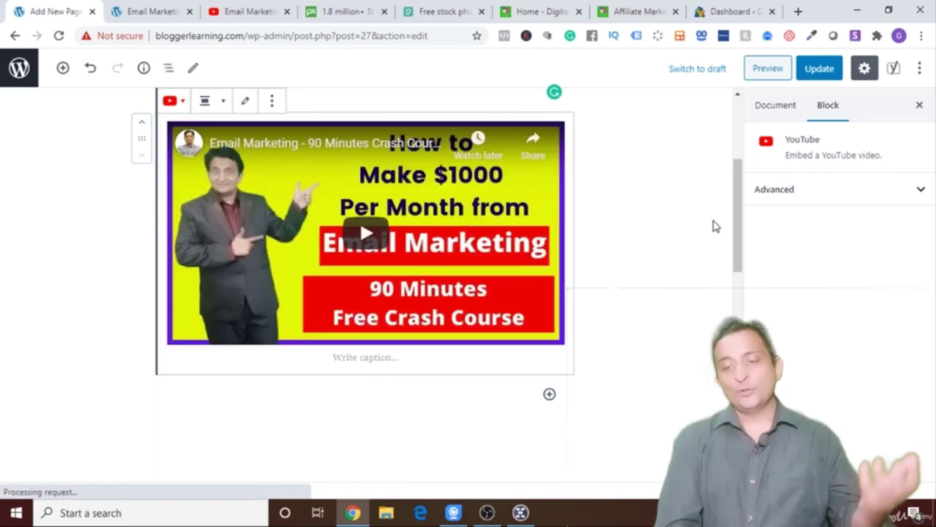
left_click_drag(736, 247, 739, 290)
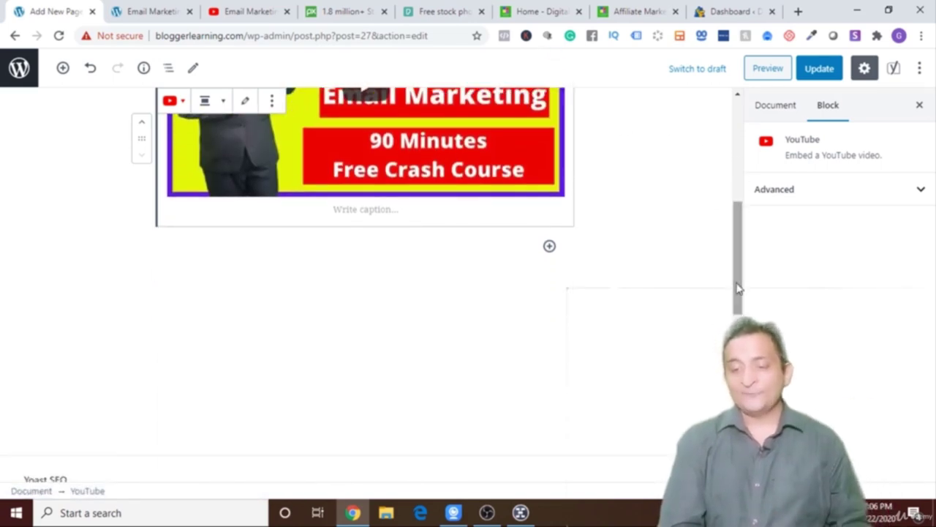
Step: Insert an Image block and upload the course thumbnail from the Downloads folder
left_click(550, 247)
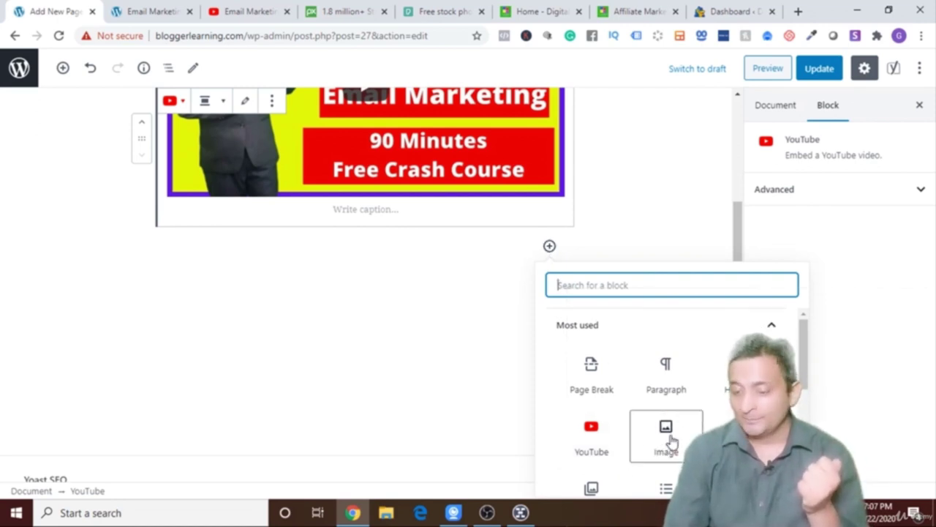
left_click(668, 435)
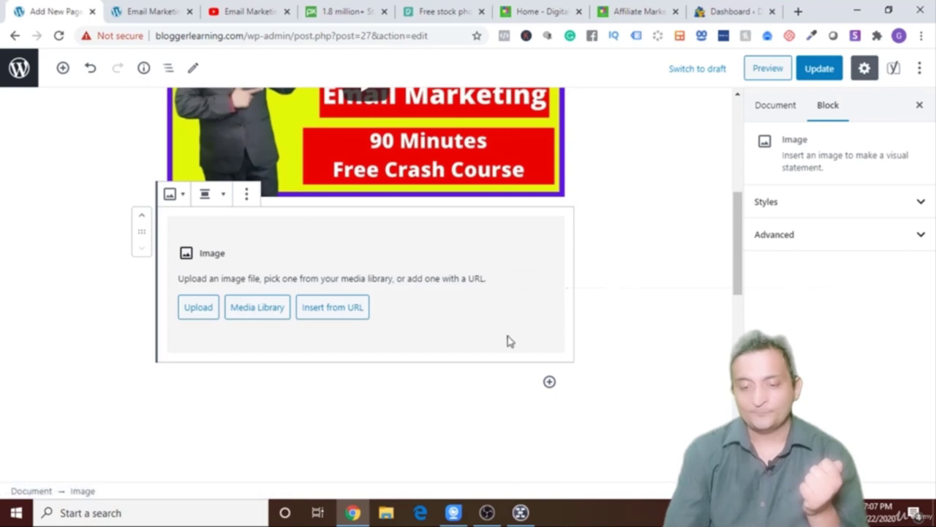
left_click(202, 308)
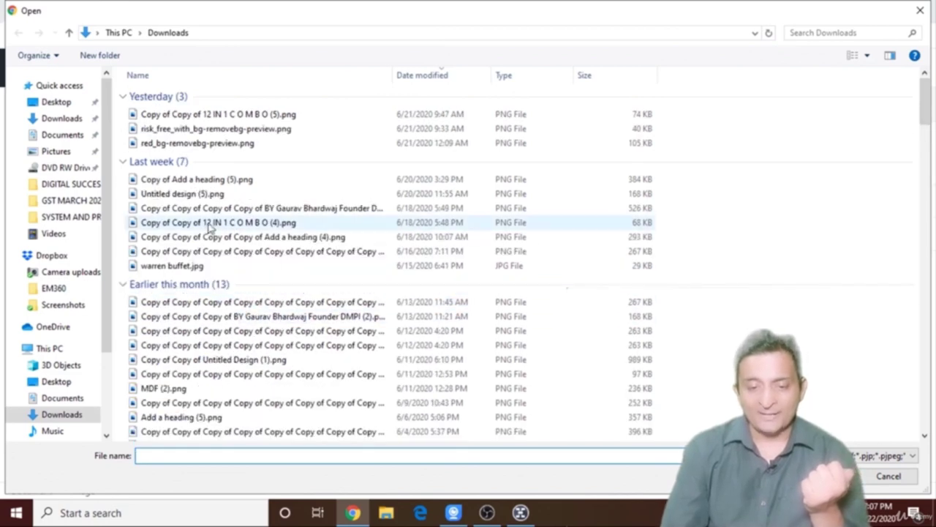
double_click(172, 252)
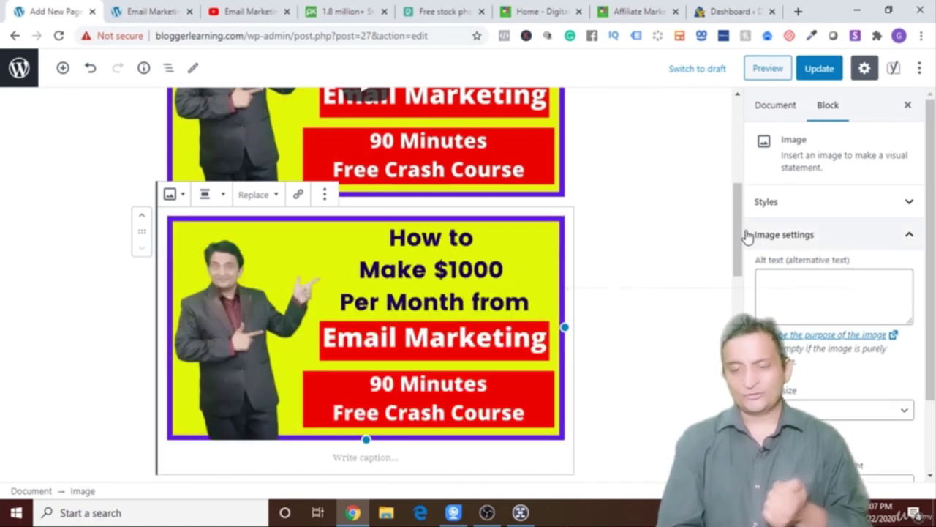
scroll(358, 265, "down", 1)
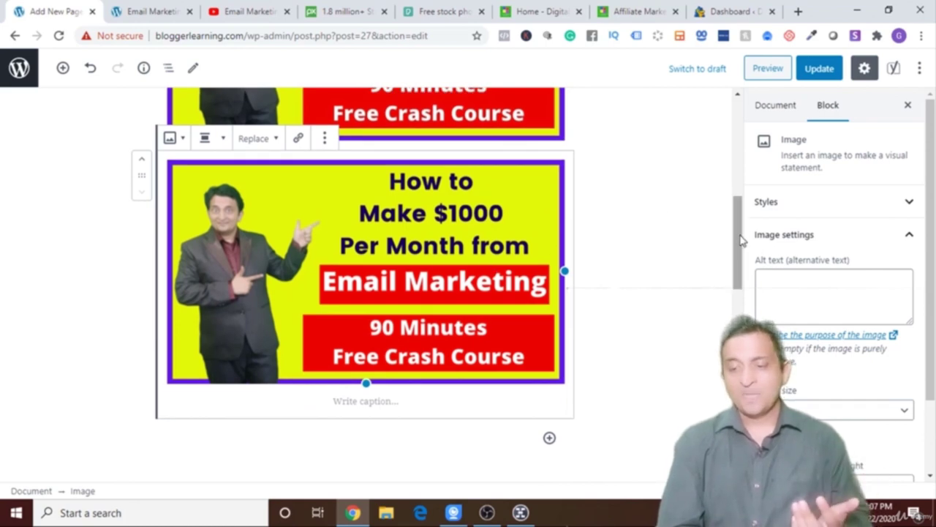
scroll(742, 238, "up", 4)
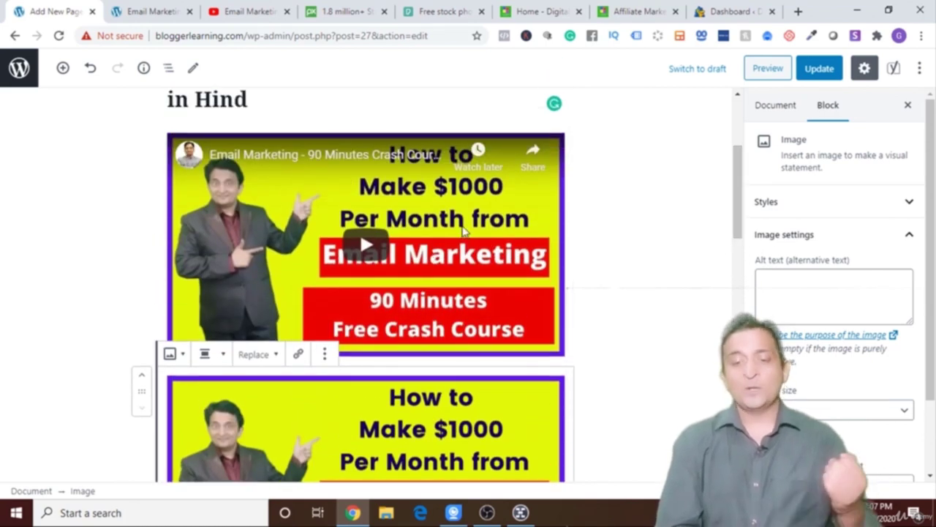
scroll(732, 219, "down", 3)
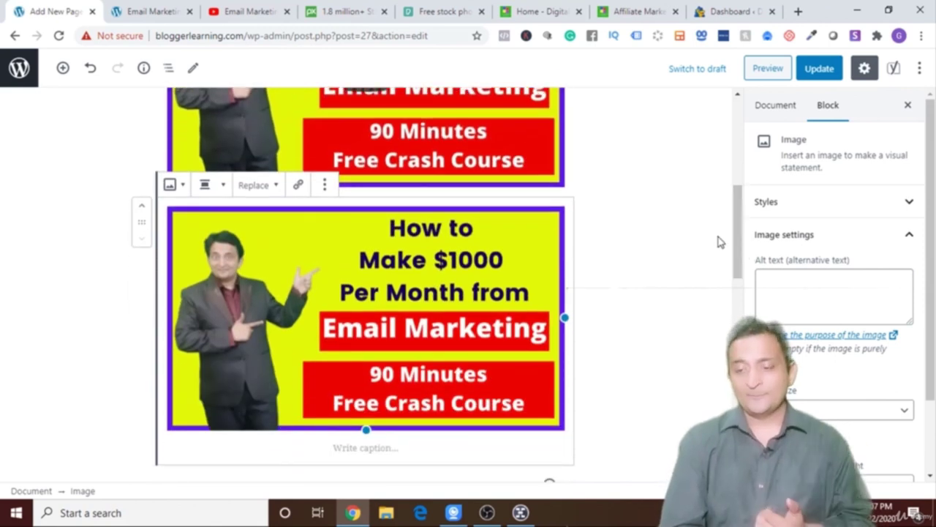
Step: Add a Common Blocks paragraph reading 'Email Marketing Crash Course in Hind is available for Free NOW'
left_click_drag(739, 248, 716, 300)
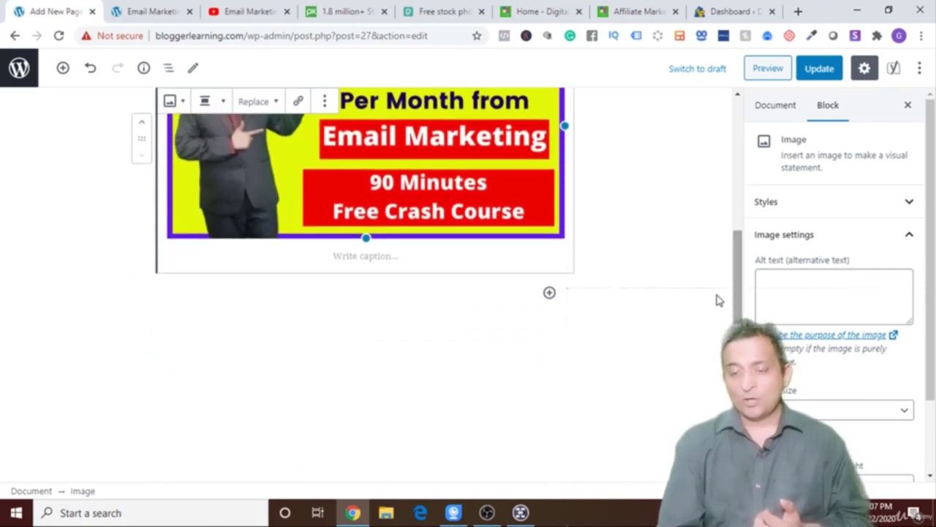
left_click(551, 293)
left_click_drag(807, 147, 807, 207)
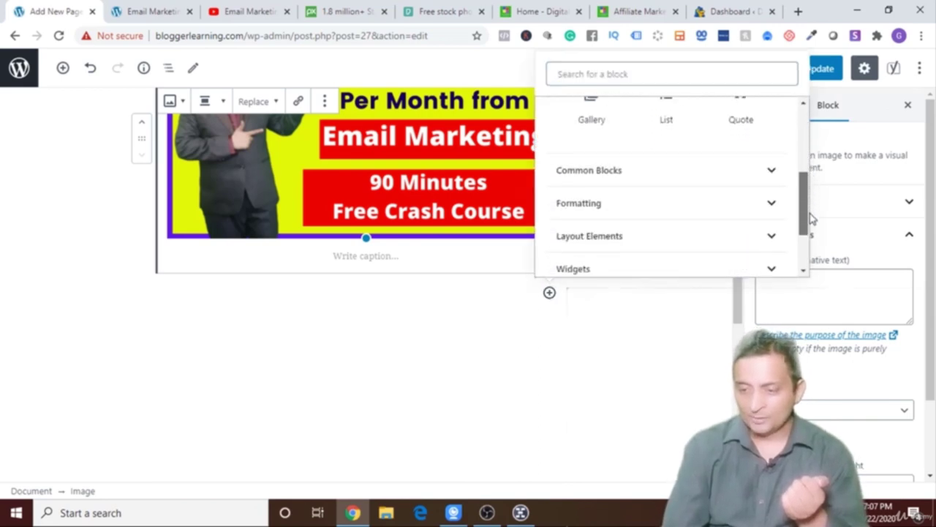
left_click(769, 163)
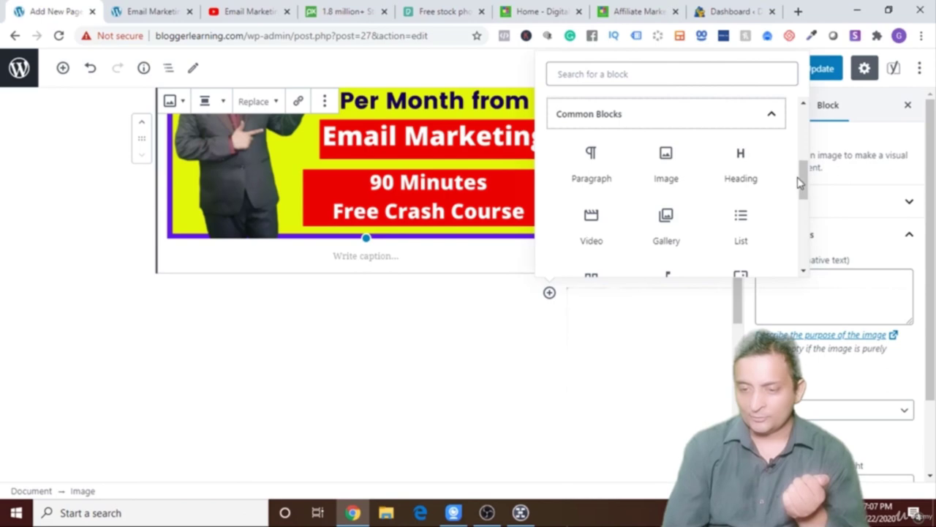
left_click_drag(802, 195, 807, 214)
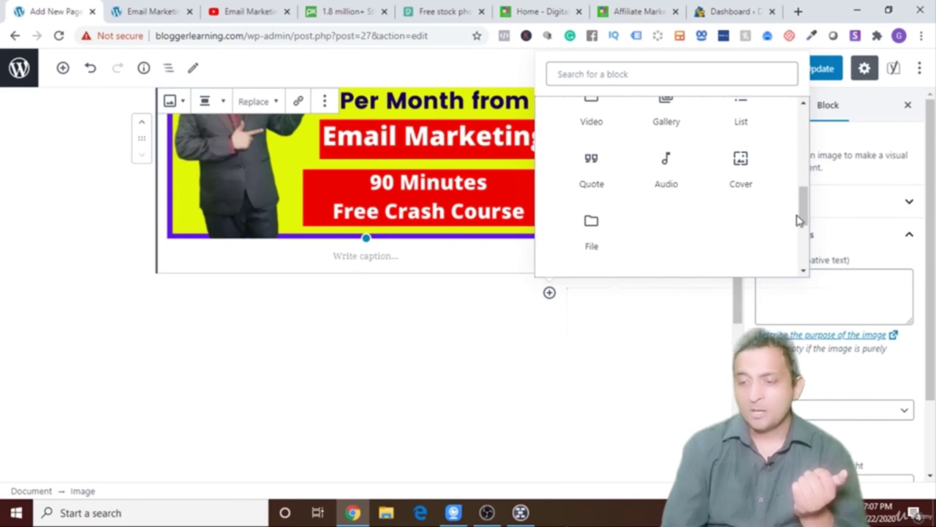
left_click_drag(804, 189, 803, 186)
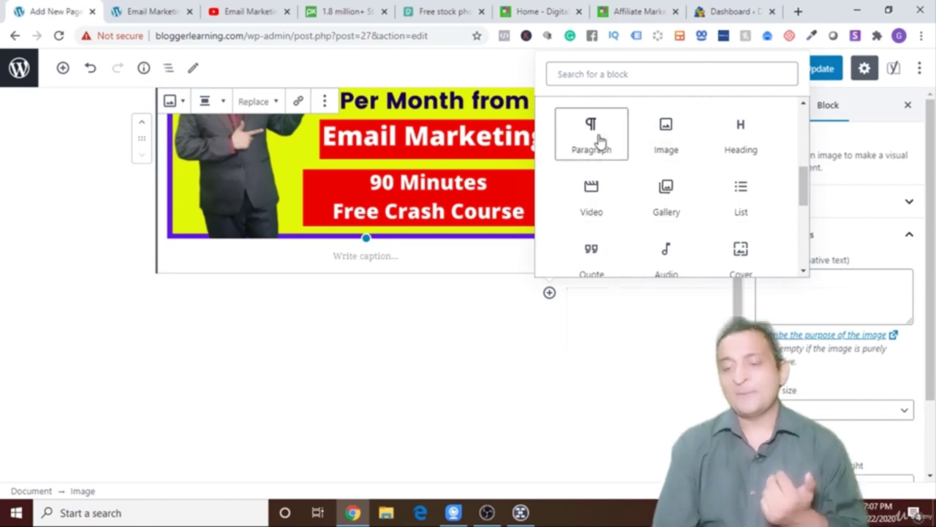
left_click(599, 139)
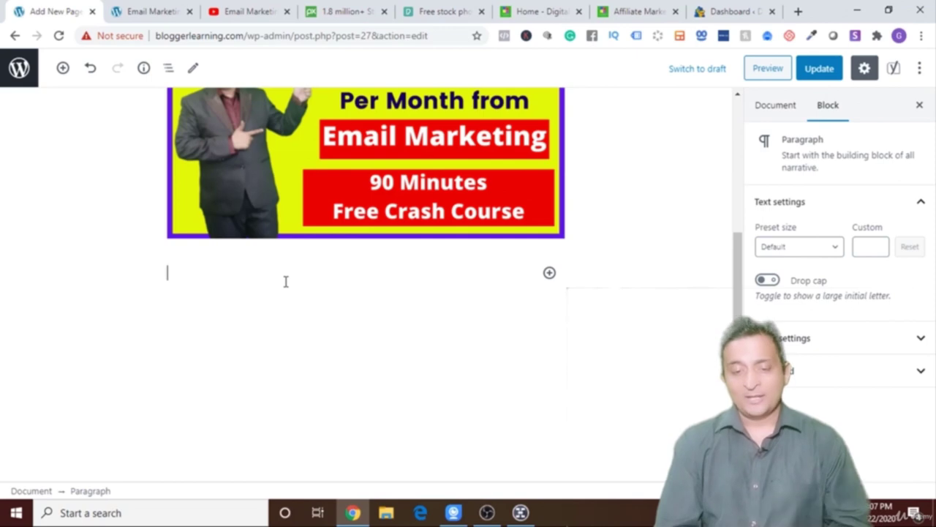
scroll(285, 281, "down", 2)
type("E")
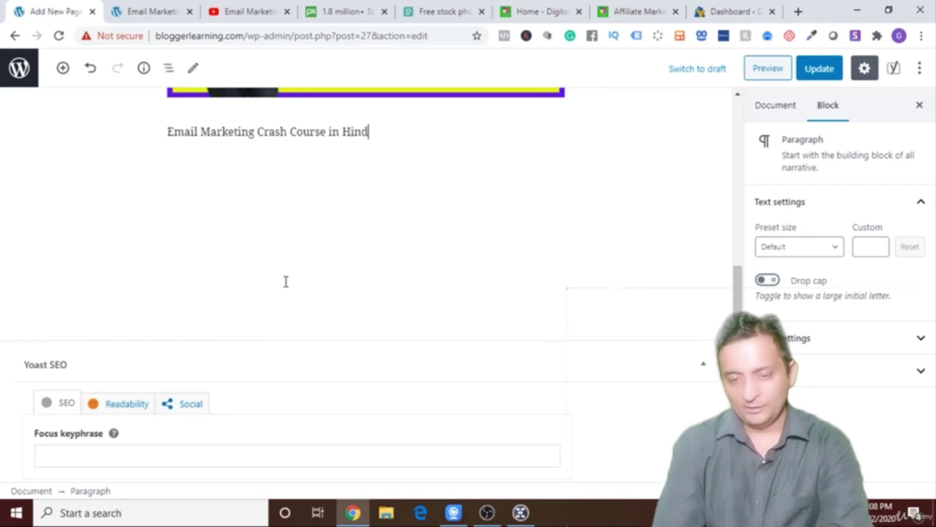
type("for Free NOW")
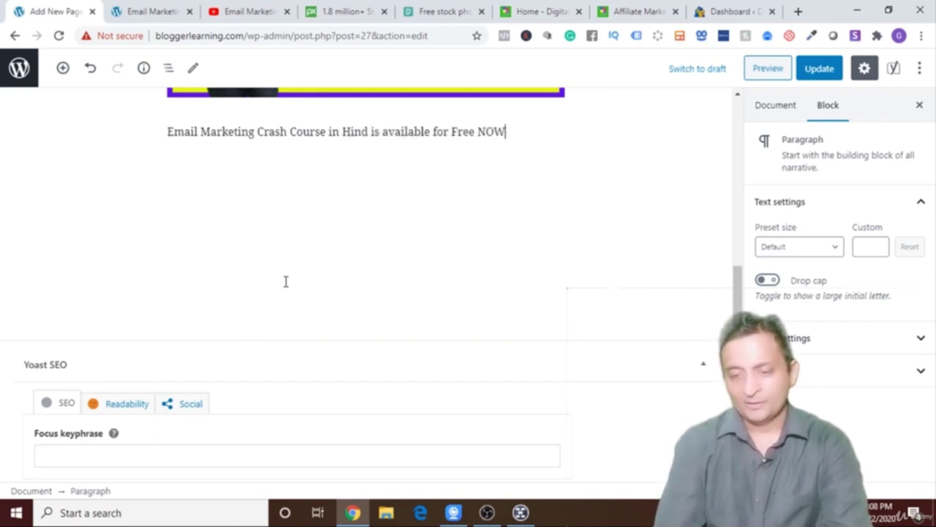
left_click_drag(739, 304, 738, 208)
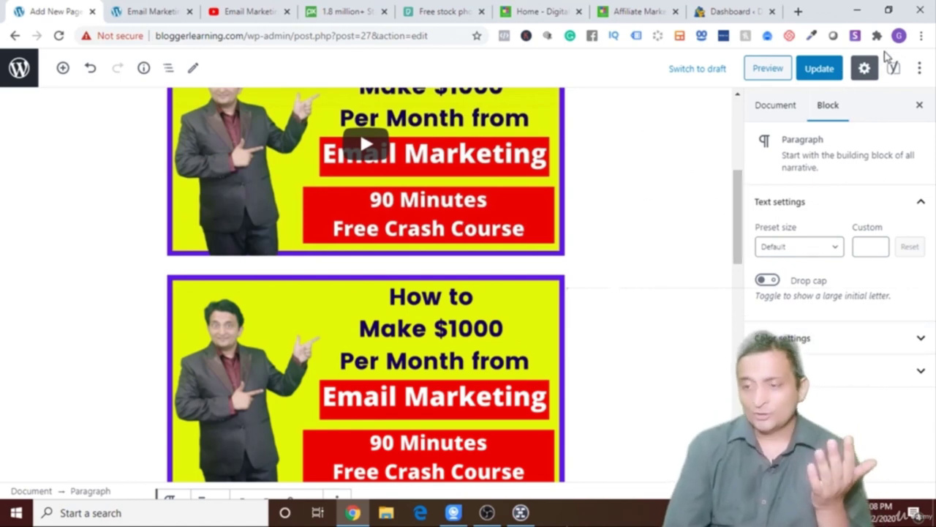
Step: Update the page, set the Email Marketing course image as its featured image, and update again
left_click(819, 69)
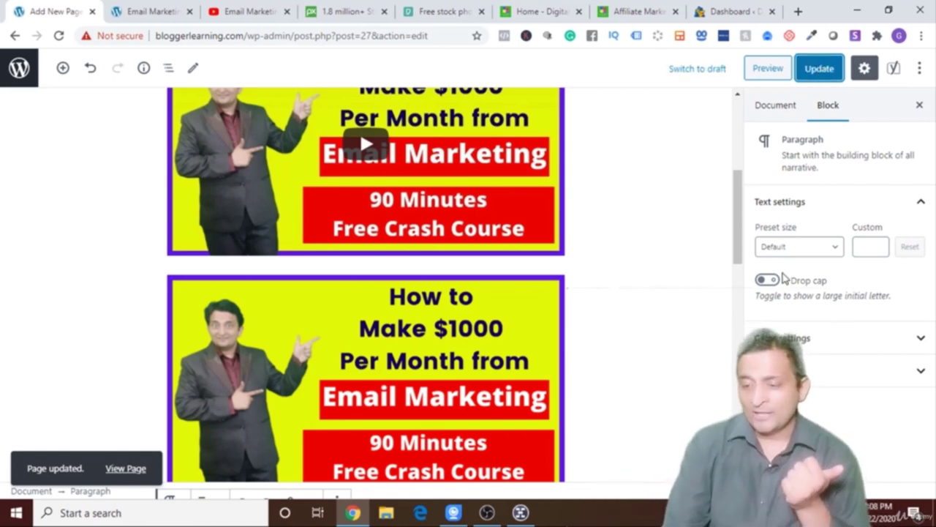
left_click(790, 117)
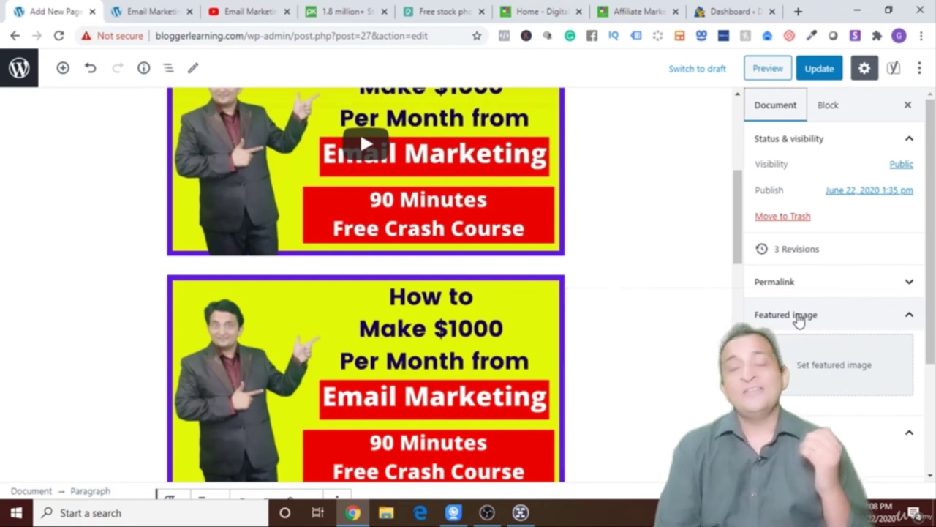
left_click(812, 369)
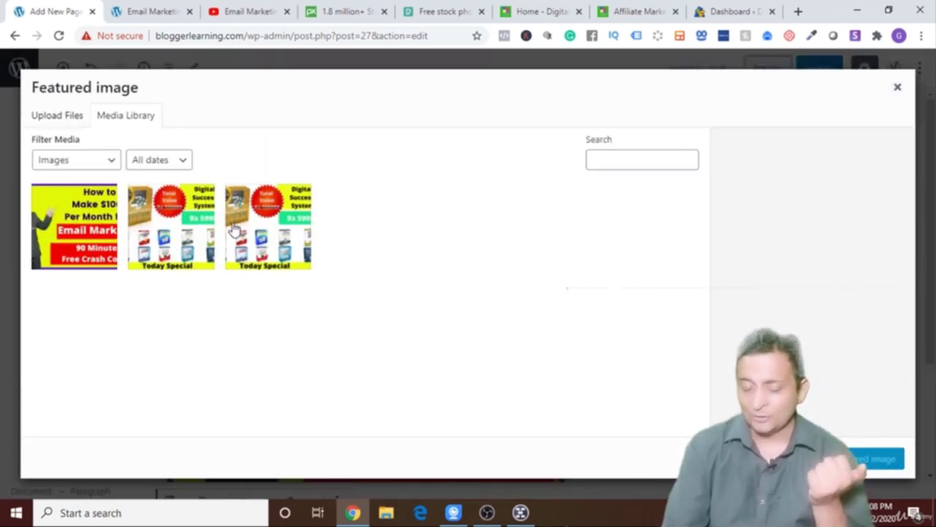
left_click(77, 222)
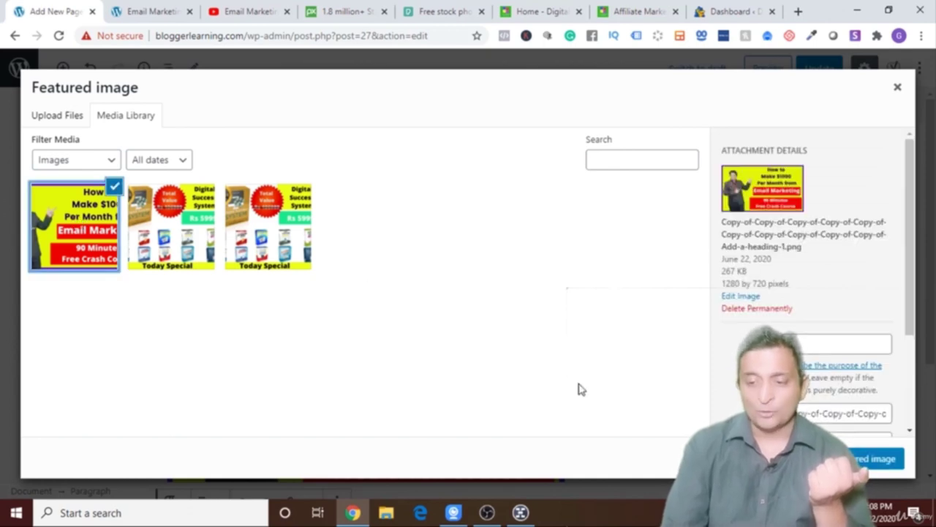
left_click(876, 459)
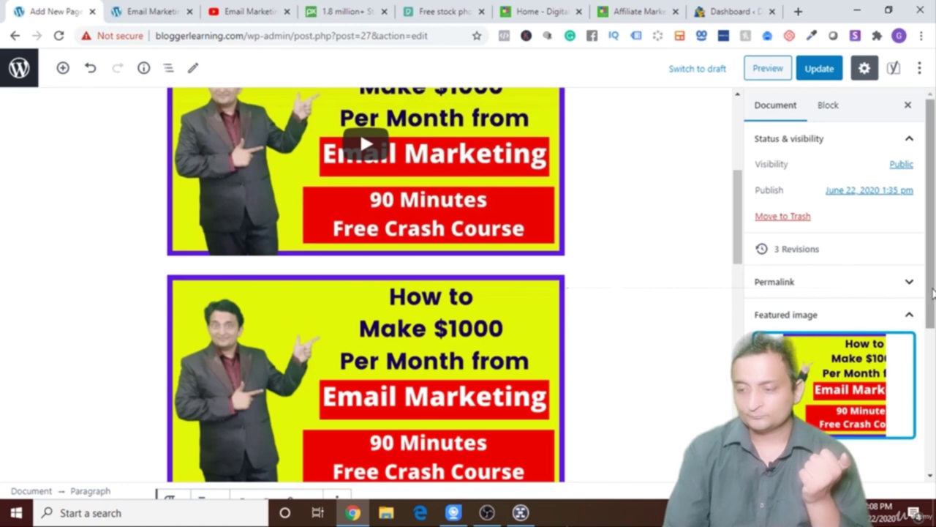
scroll(918, 318, "down", 3)
scroll(834, 292, "up", 3)
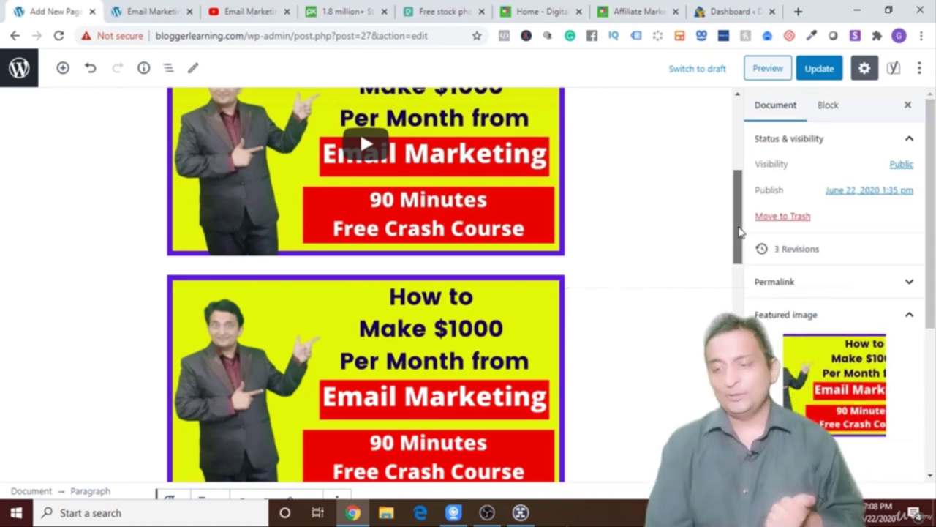
scroll(738, 204, "up", 5)
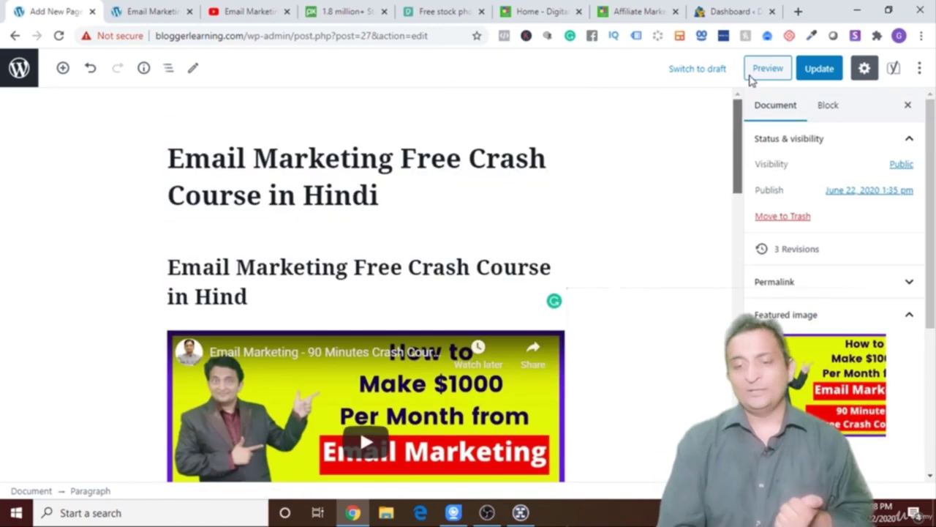
left_click(815, 70)
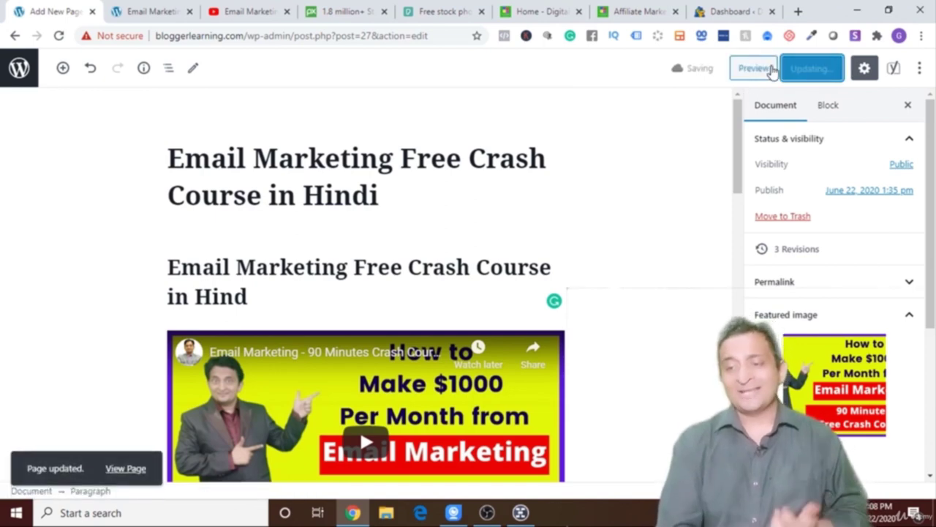
Step: Preview the page in a new tab, scroll through it, then return to the editor
left_click(756, 73)
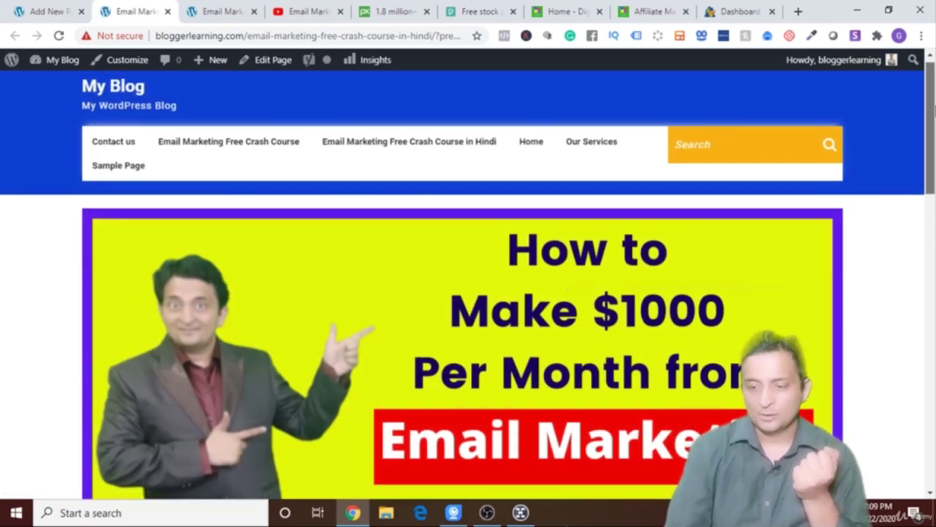
left_click_drag(934, 129, 805, 143)
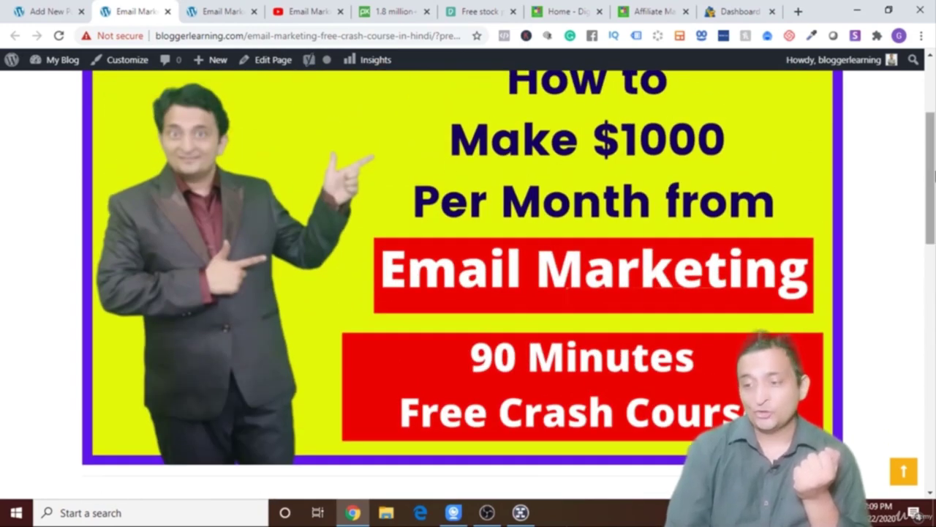
scroll(344, 194, "down", 5)
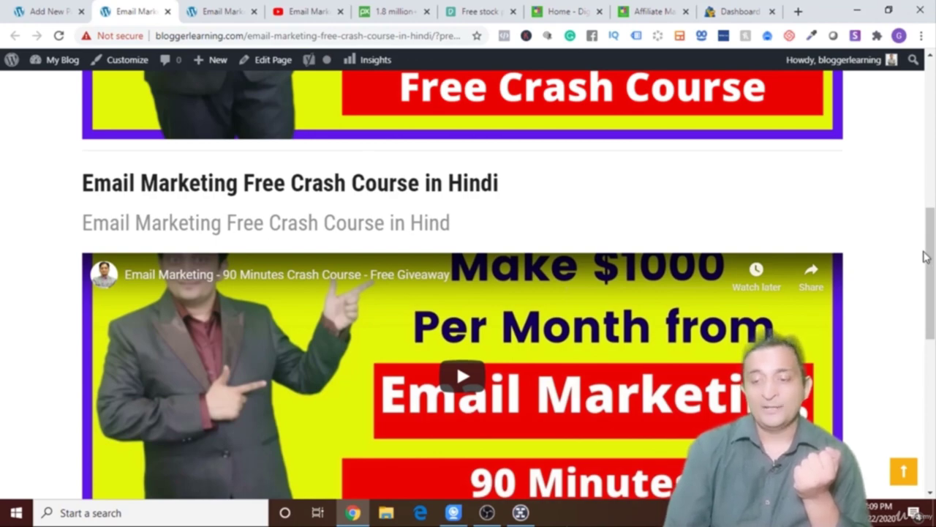
scroll(925, 256, "down", 3)
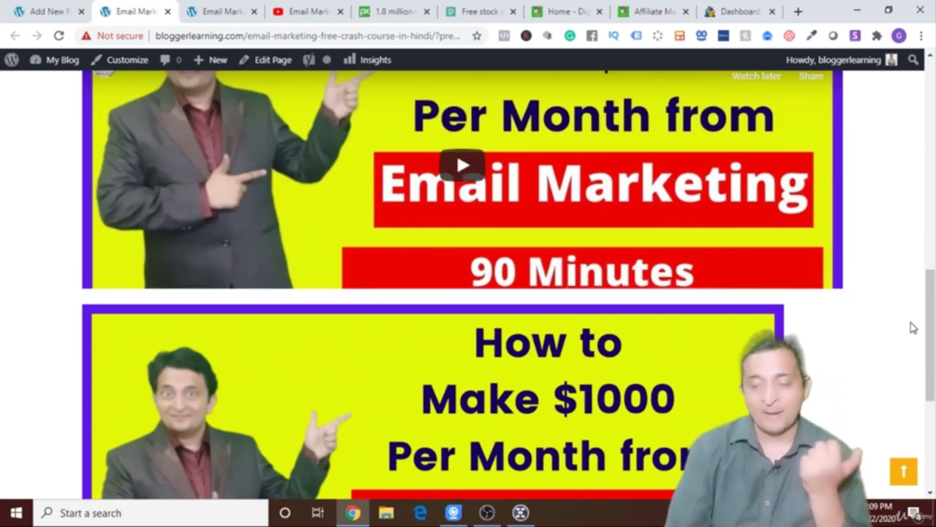
scroll(463, 285, "down", 3)
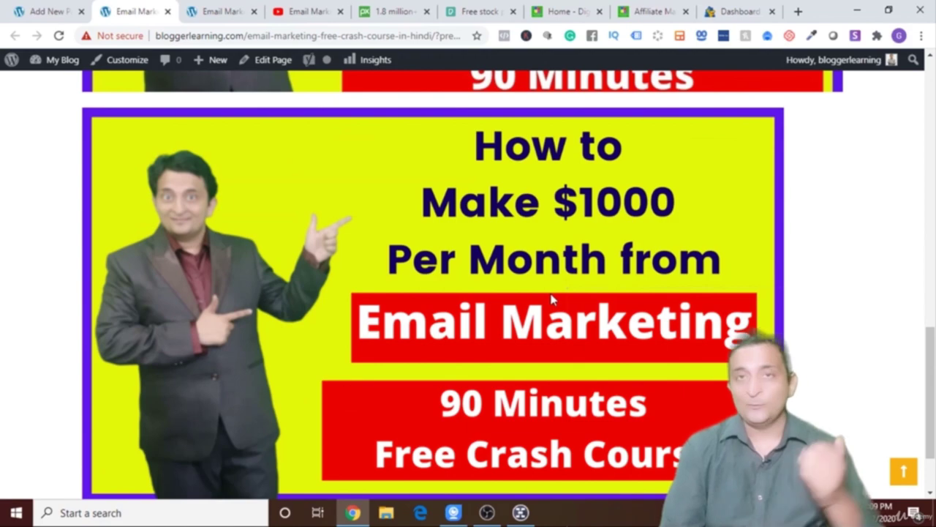
scroll(468, 285, "up", 10)
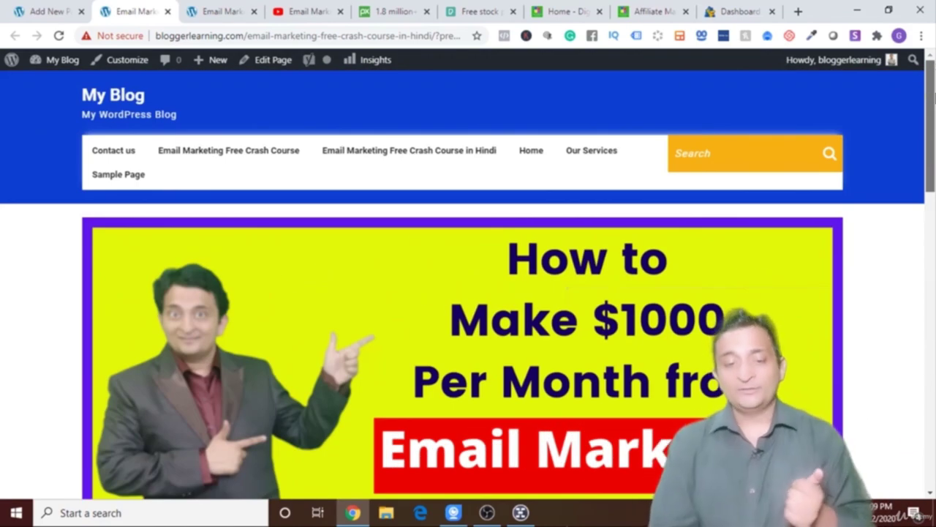
scroll(468, 285, "down", 1)
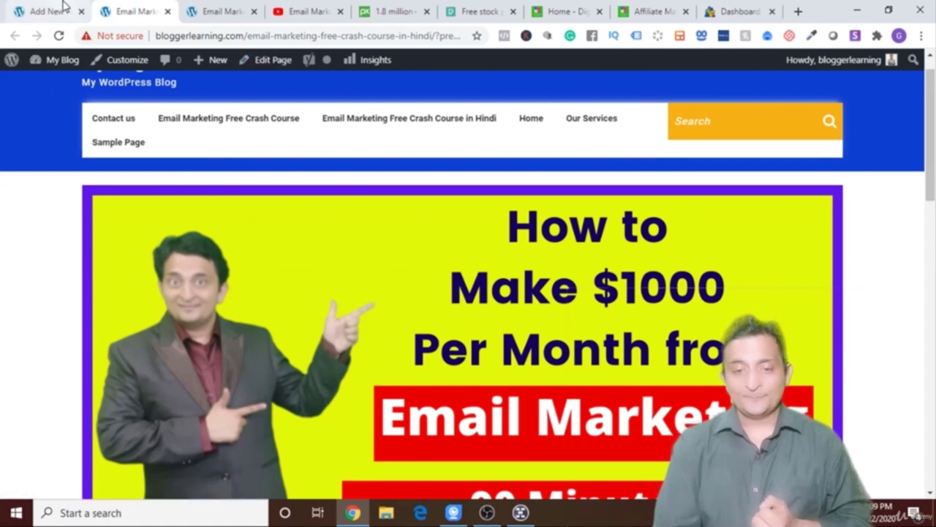
left_click(62, 9)
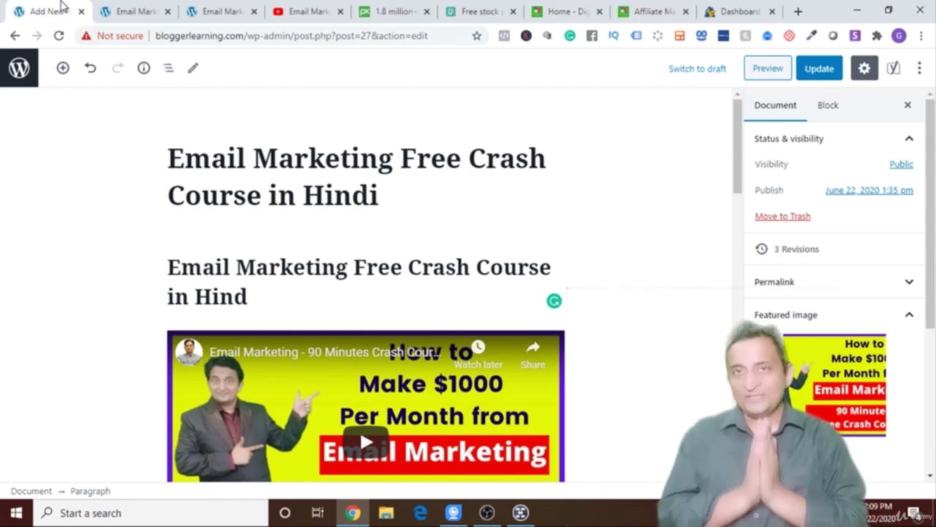
Step: Go to /wp-admin/ and open Pages > All Pages, now listing seven pages
left_click_drag(299, 35, 464, 46)
key("BackSpace")
key("Return")
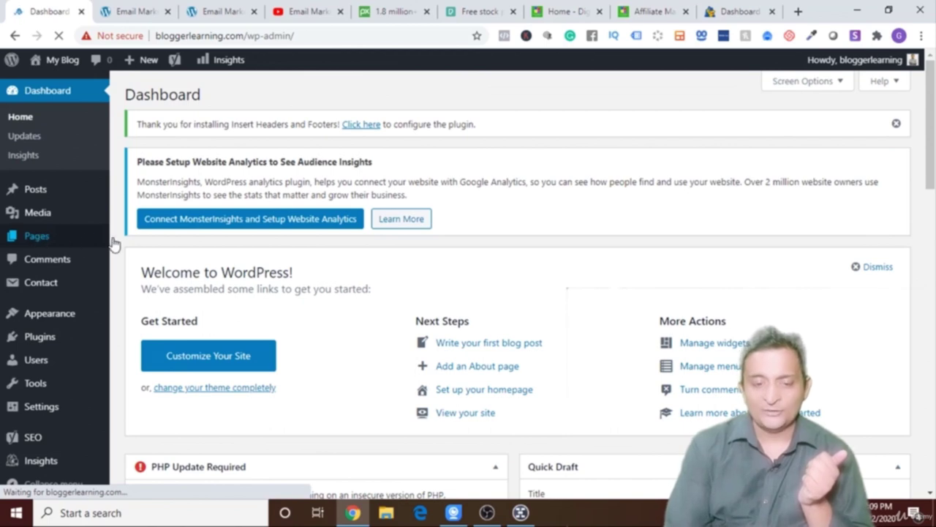
mouse_move(50, 247)
left_click(139, 248)
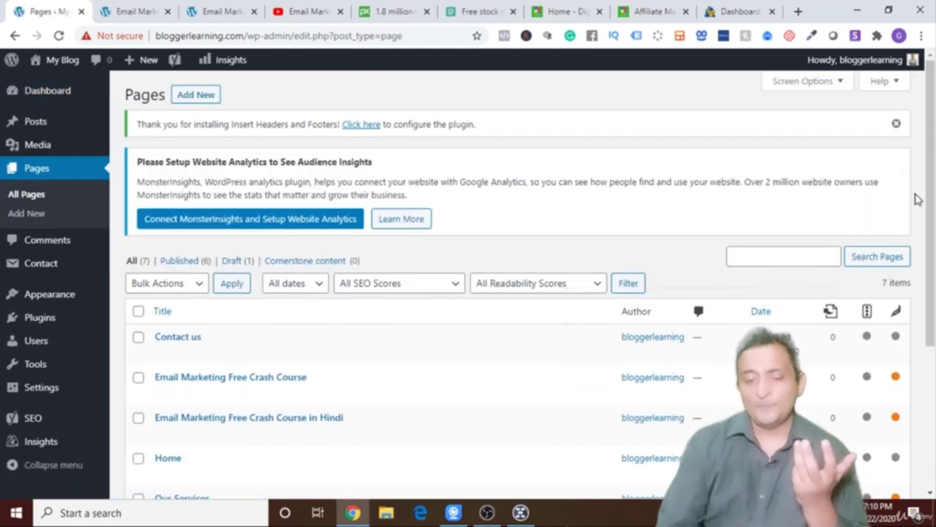
left_click_drag(930, 201, 931, 294)
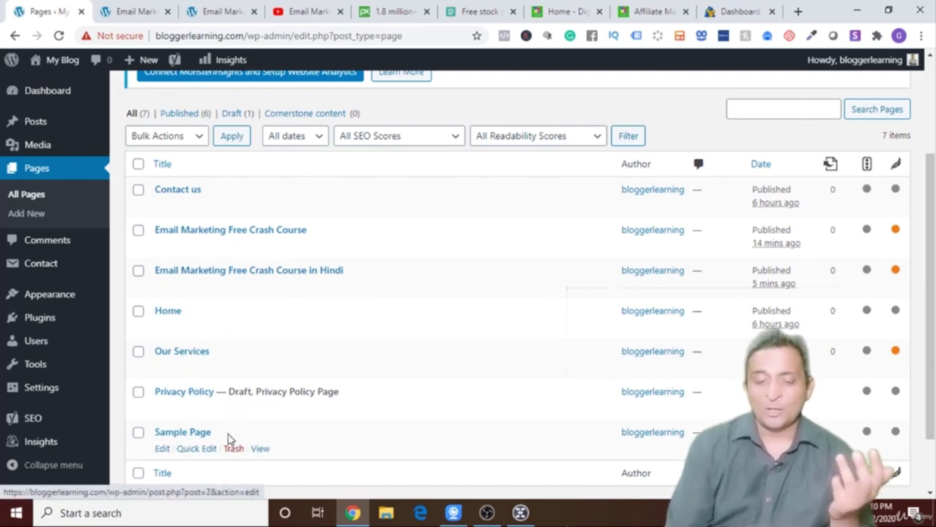
left_click_drag(930, 309, 932, 231)
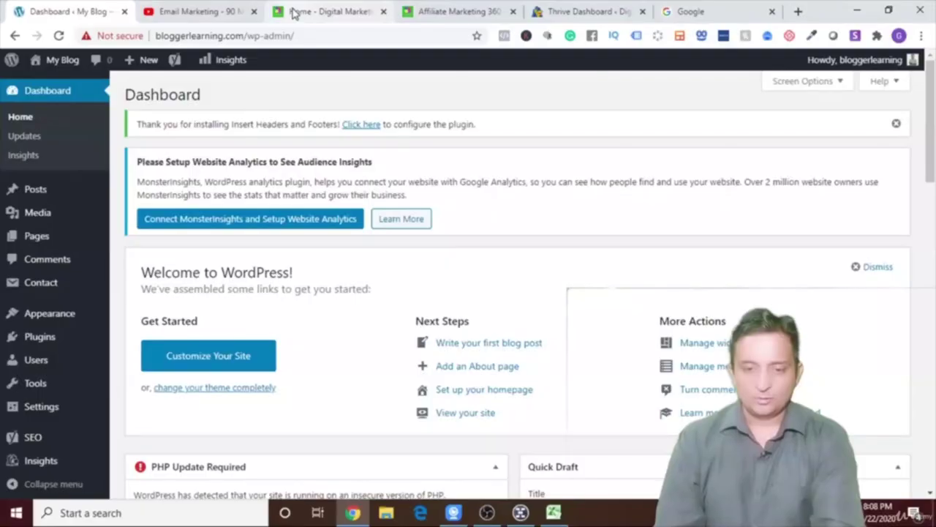
Step: Switch to the 'Home - Digital Marketing' tab showing the dmpi.in institute home page
left_click(296, 12)
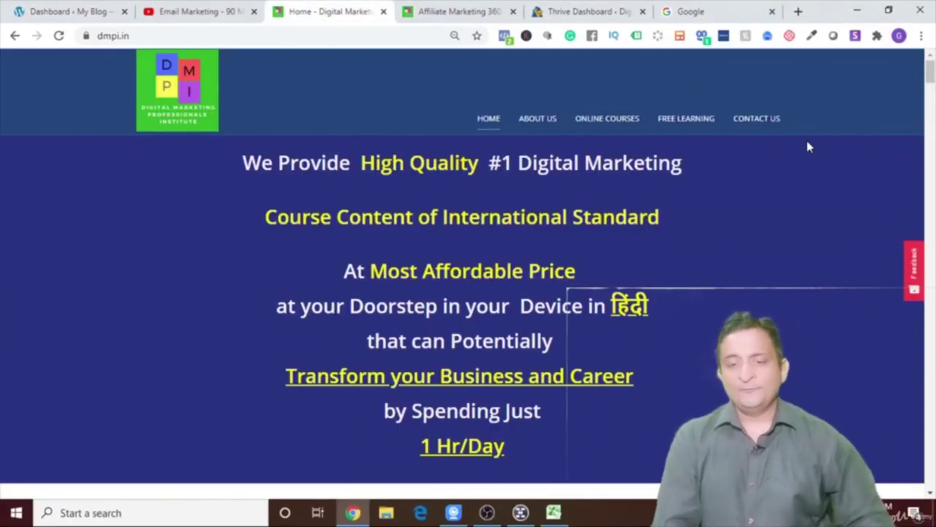
Step: Scroll down the dmpi.in home page, then jump back to the top
scroll(195, 256, "down", 1)
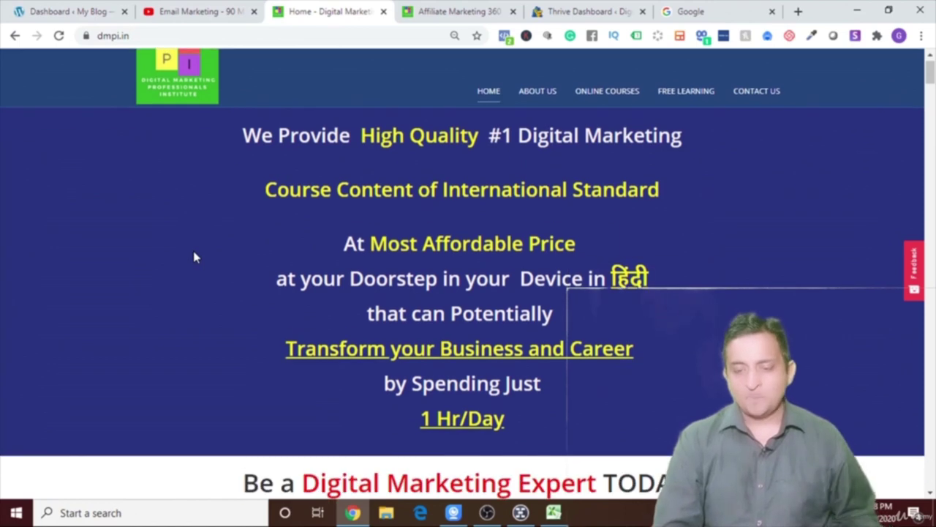
scroll(195, 256, "down", 10)
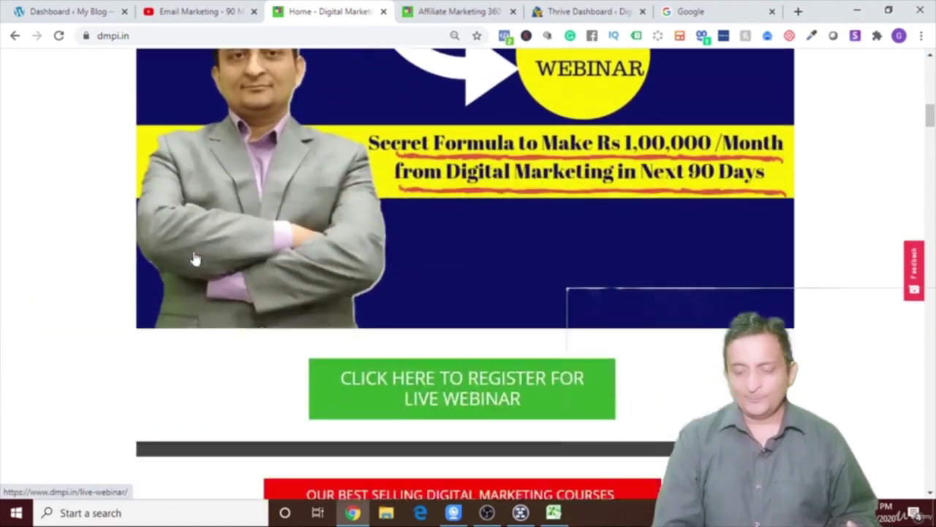
scroll(195, 256, "down", 20)
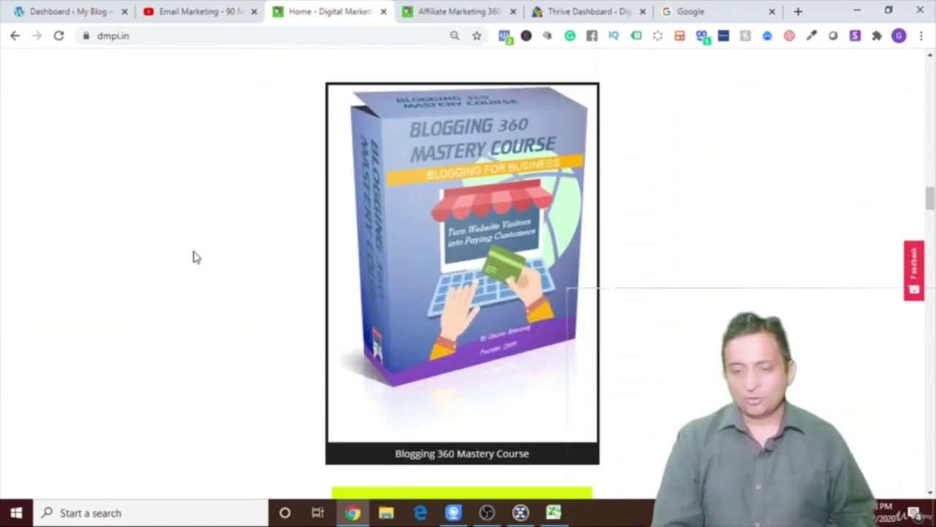
scroll(194, 256, "down", 20)
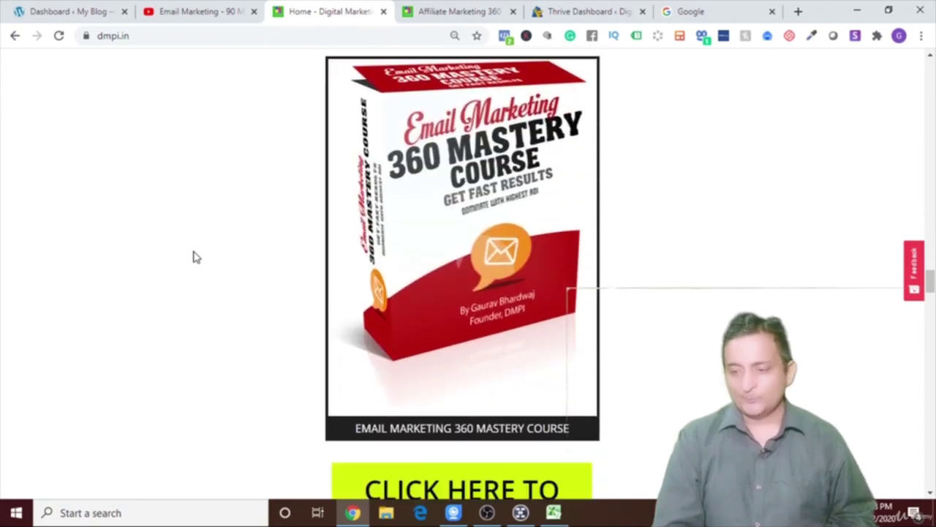
scroll(195, 256, "down", 3)
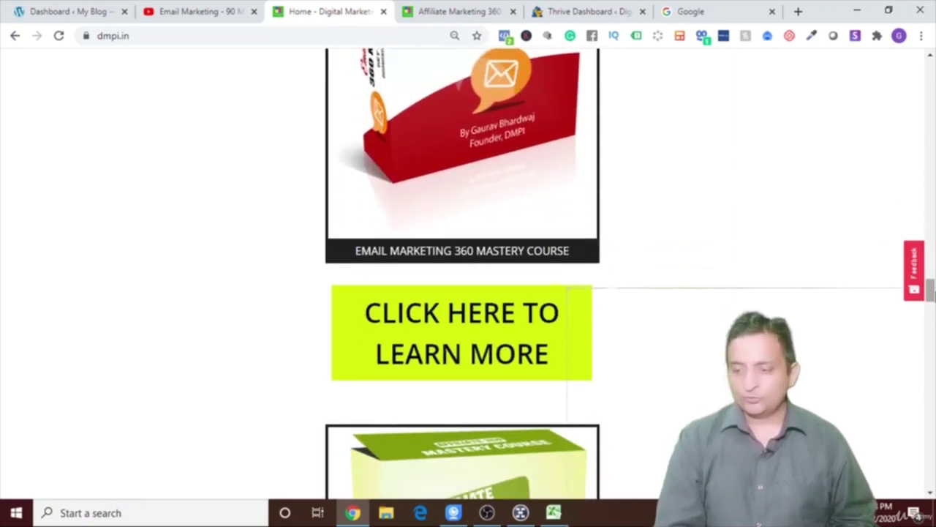
key("Home")
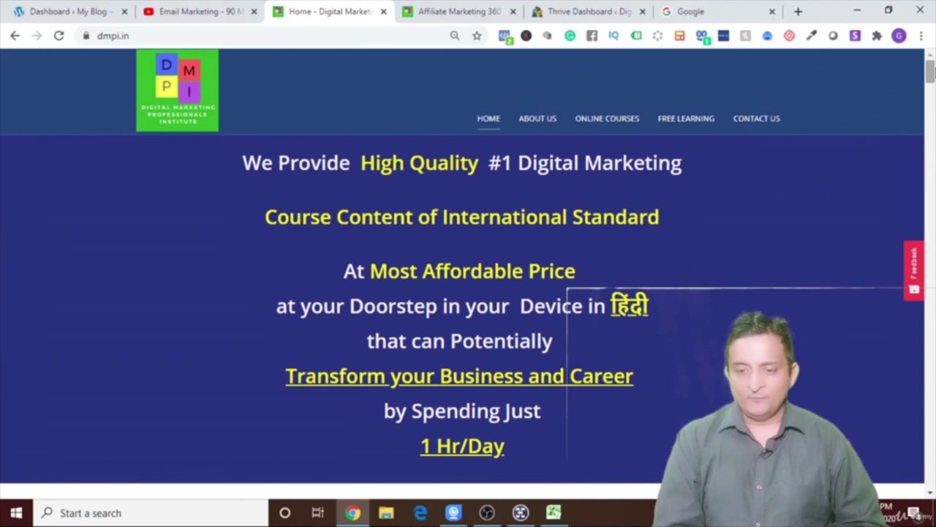
Step: Switch to the Affiliate Marketing 360 sales page and scroll through its opening sections
mouse_move(539, 125)
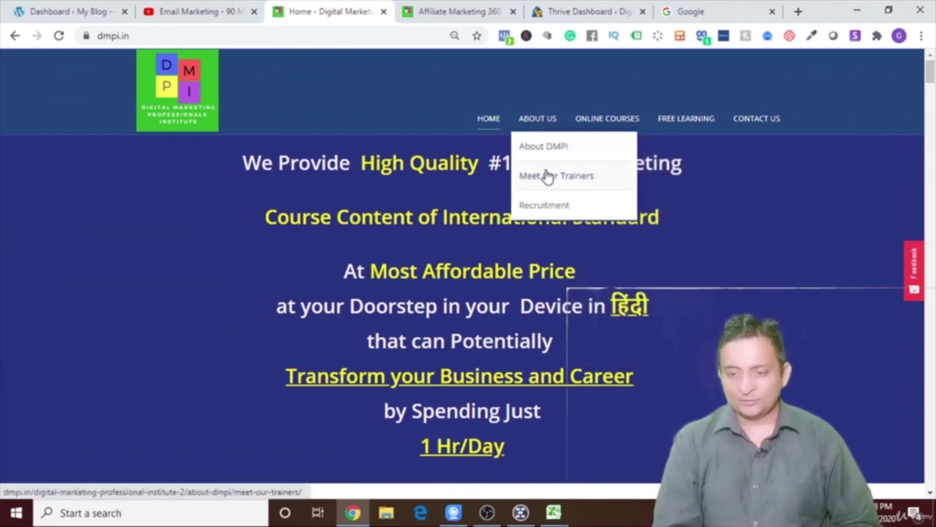
mouse_move(617, 120)
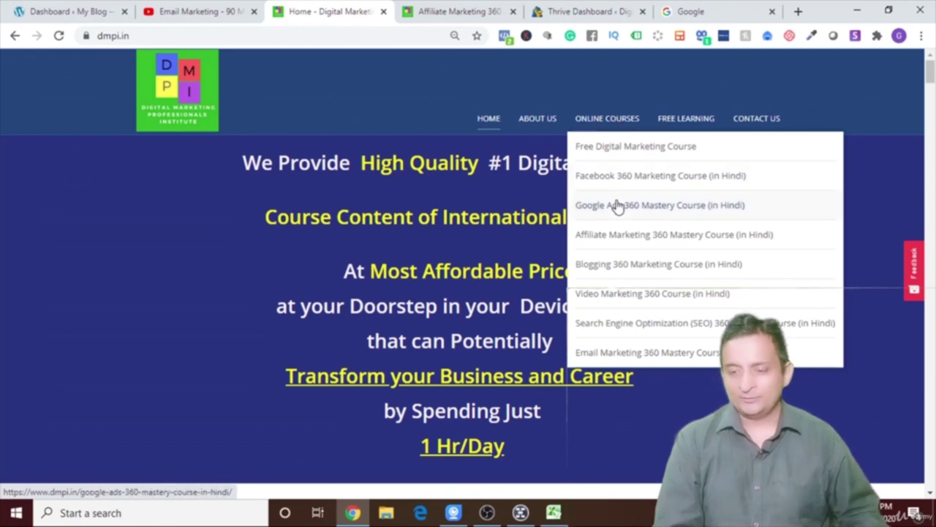
left_click(472, 16)
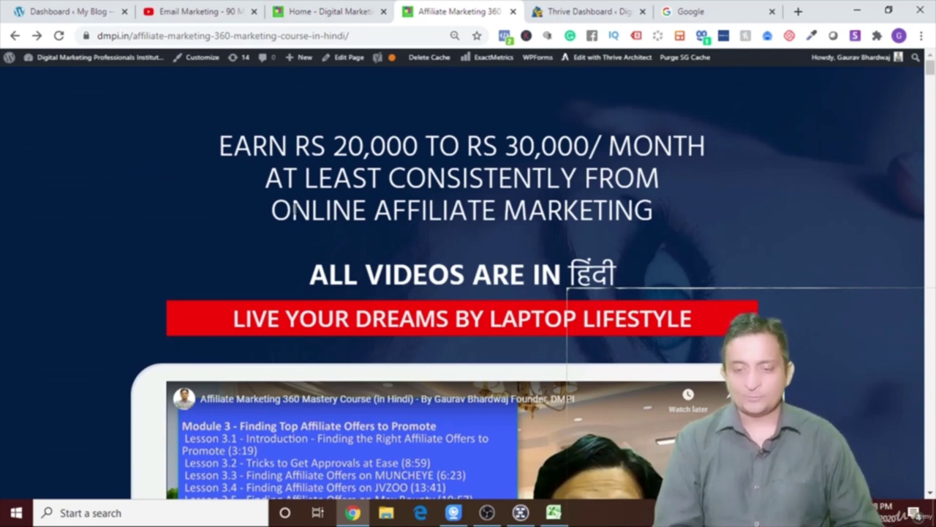
scroll(151, 225, "down", 3)
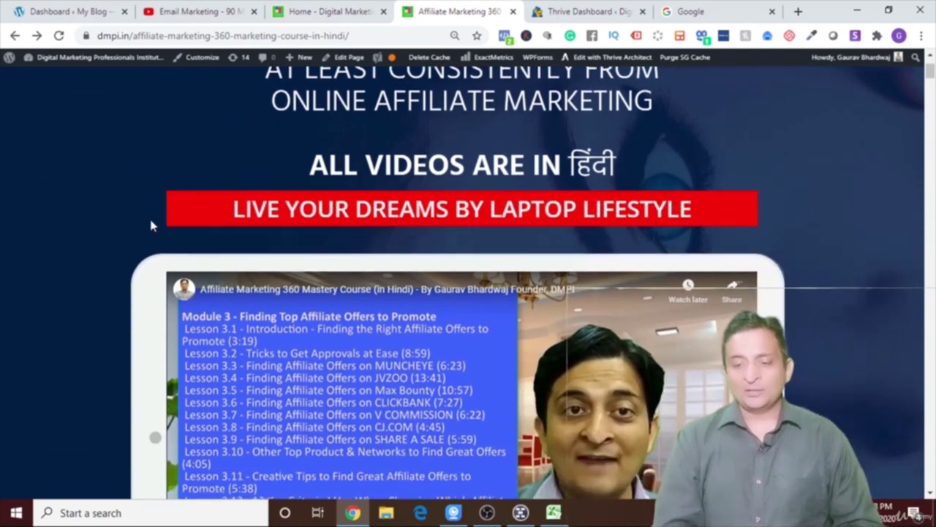
scroll(150, 226, "up", 2)
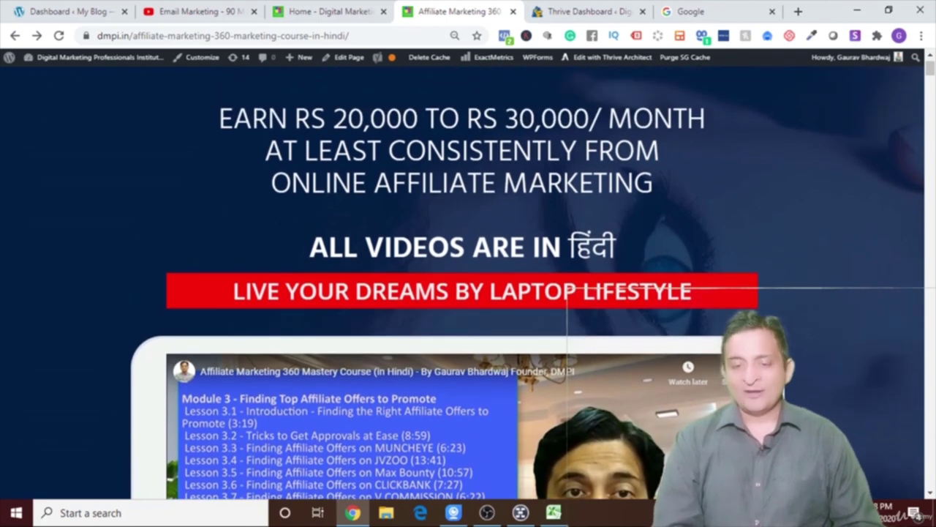
scroll(150, 225, "down", 4)
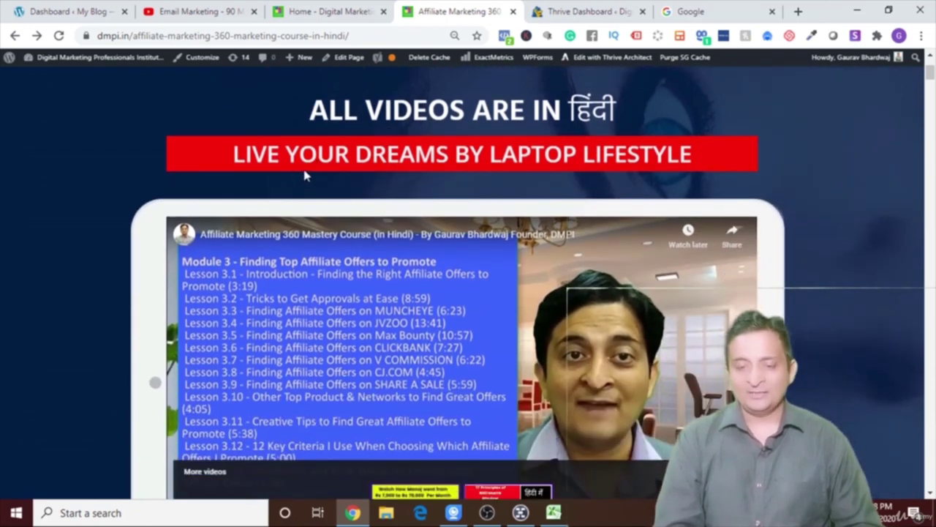
scroll(18, 255, "down", 7)
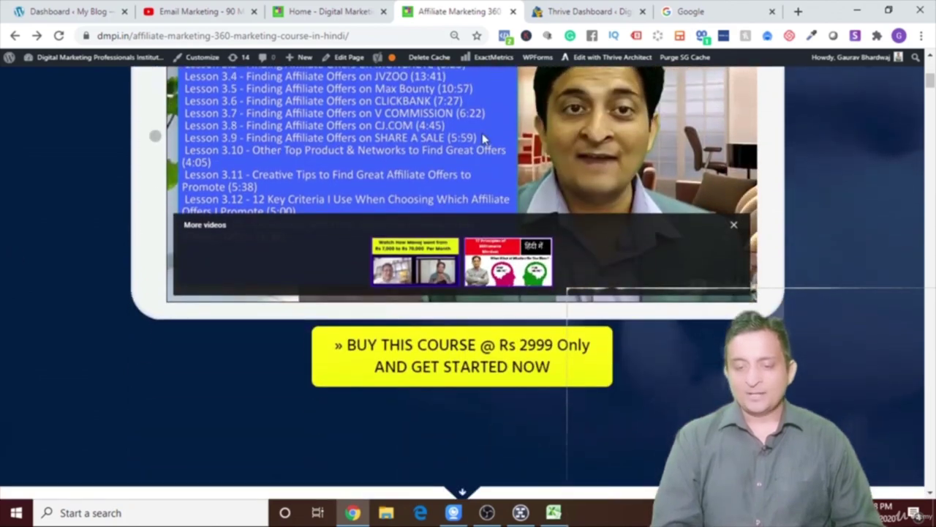
scroll(76, 226, "down", 7)
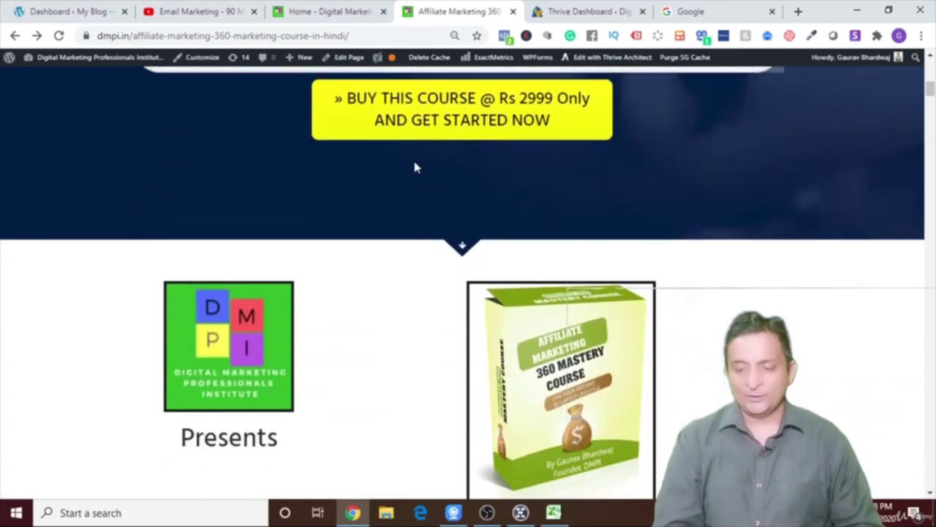
Step: Open the buy-course link in a new tab, view the checkout page, then return to the course page
right_click(447, 120)
left_click(463, 134)
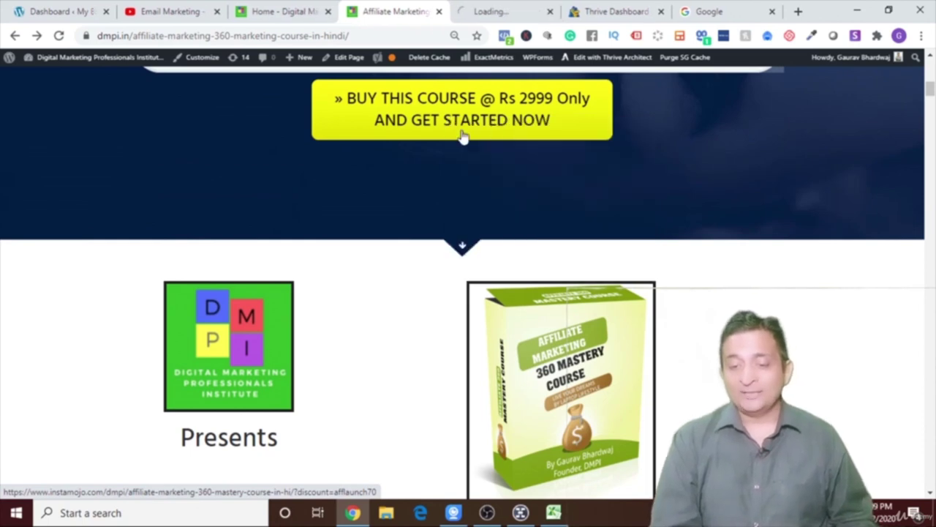
left_click(498, 15)
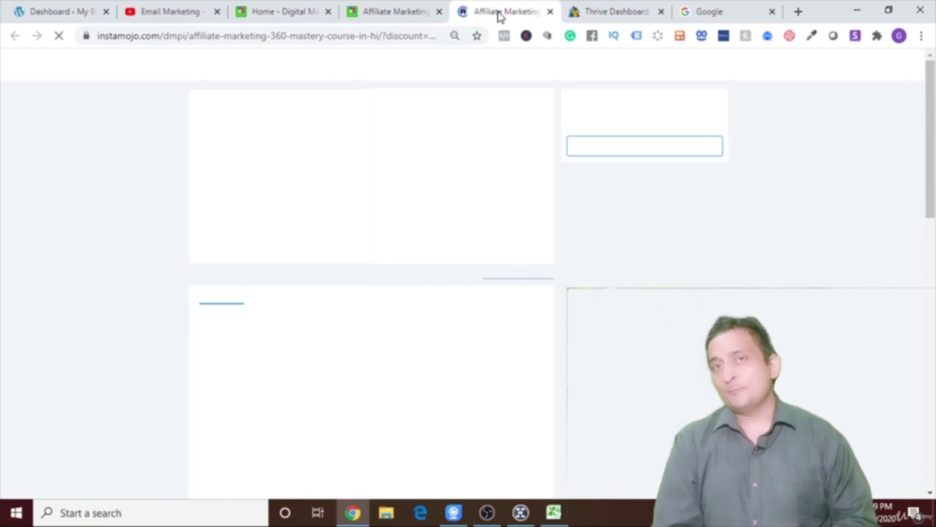
left_click(394, 12)
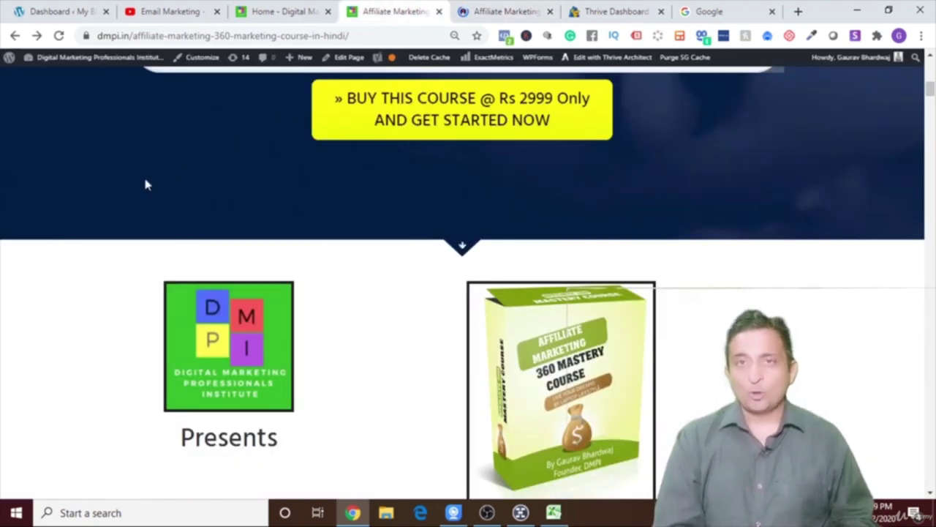
Step: Scroll through the rest of the Affiliate Marketing 360 page, then return to the dmpi.in home page
scroll(145, 185, "down", 5)
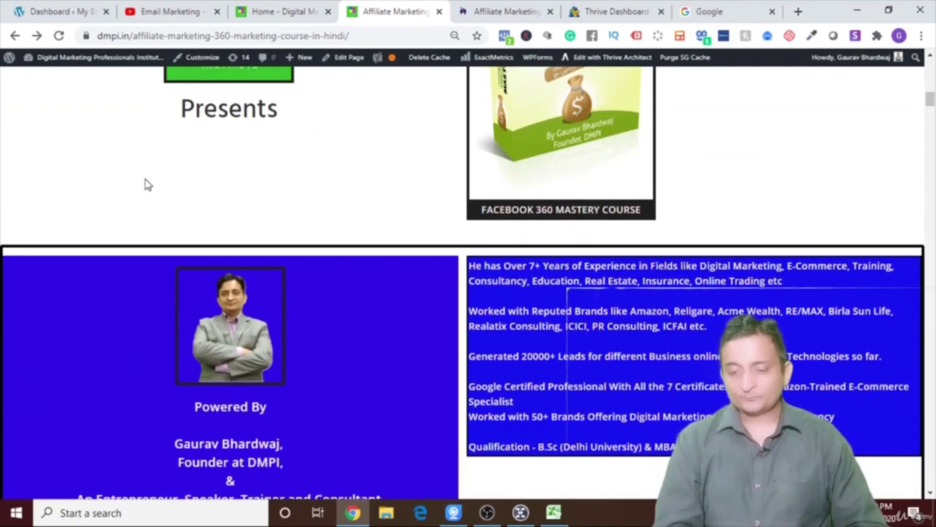
scroll(145, 184, "down", 10)
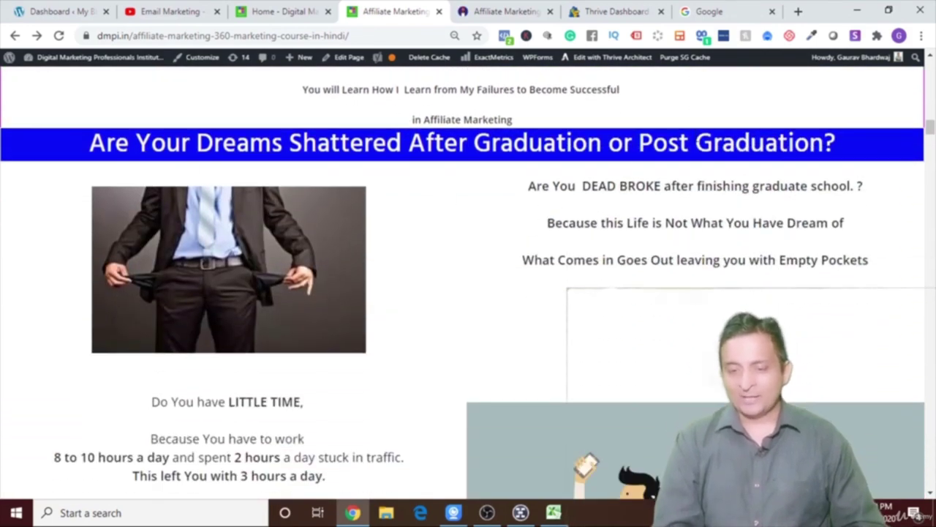
scroll(613, 164, "down", 5)
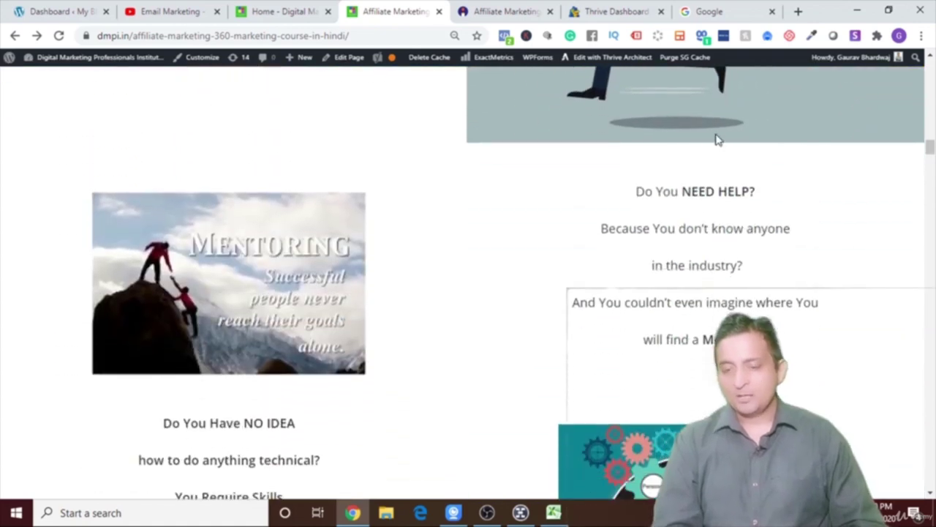
scroll(717, 140, "down", 12)
scroll(716, 140, "down", 7)
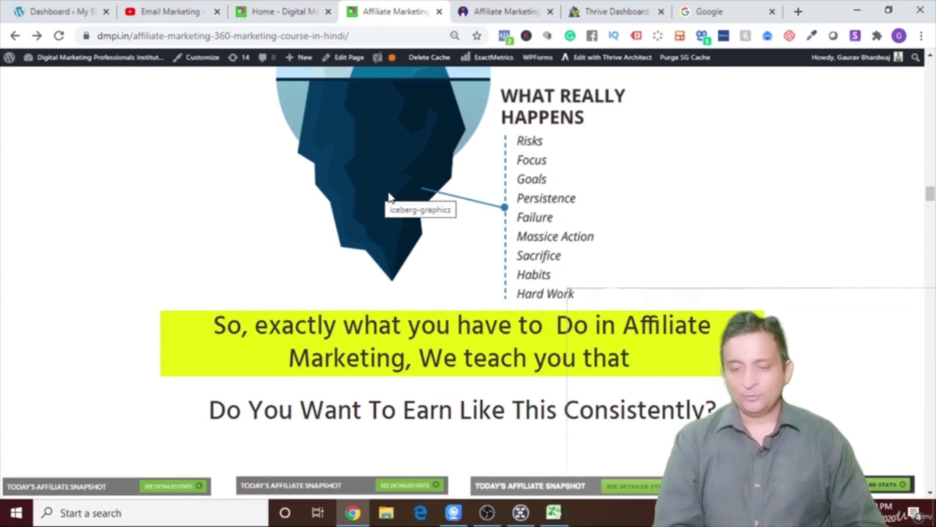
scroll(388, 192, "down", 3)
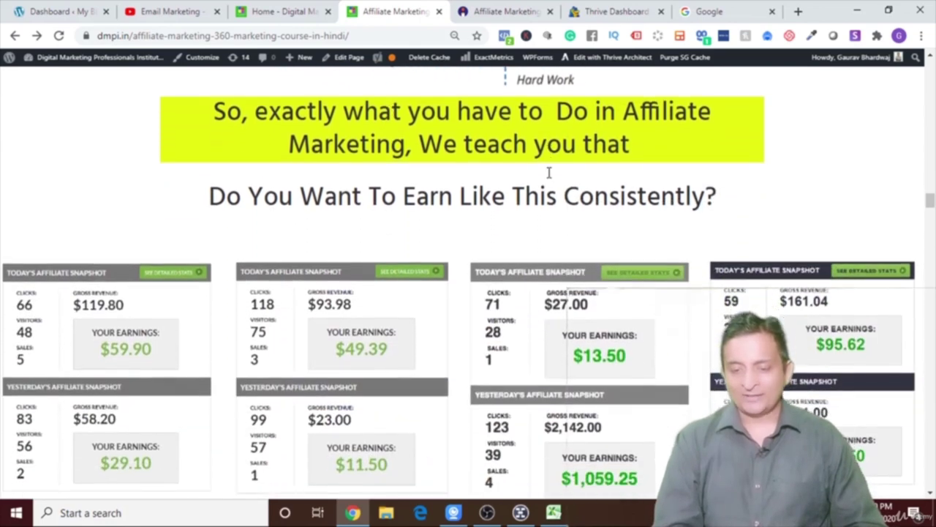
scroll(549, 173, "down", 4)
scroll(394, 313, "down", 1)
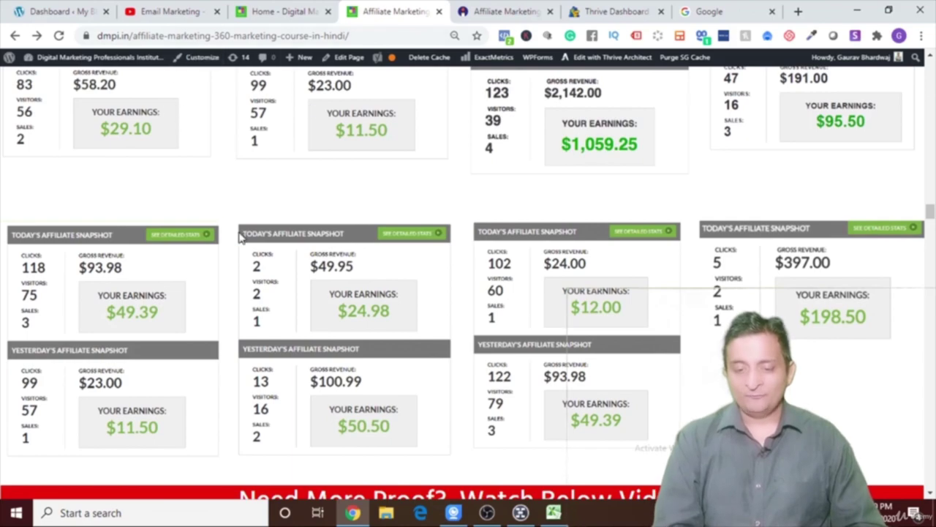
scroll(749, 199, "down", 2)
scroll(750, 199, "down", 6)
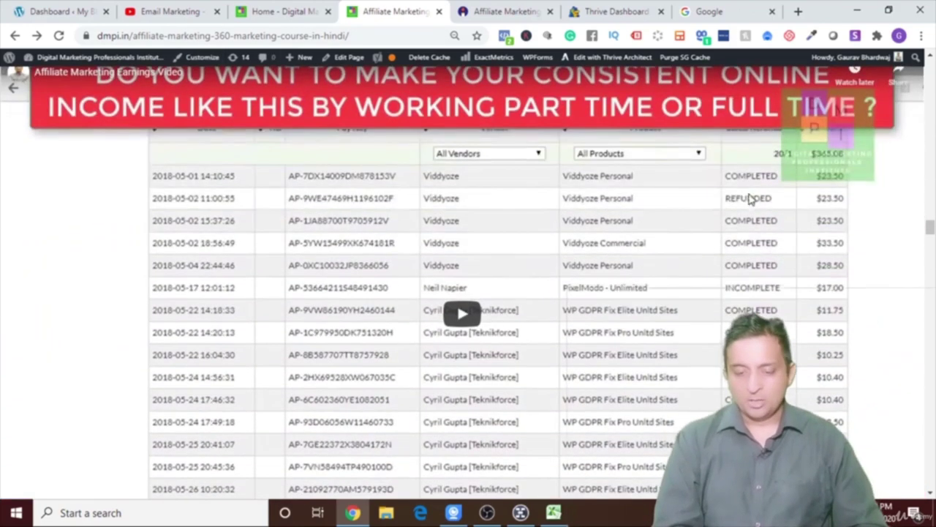
scroll(485, 340, "down", 10)
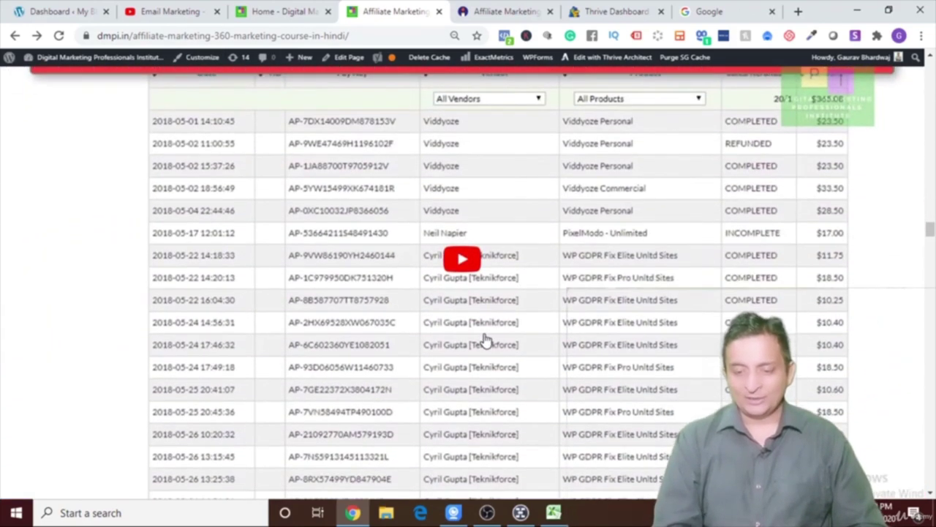
scroll(485, 340, "down", 3)
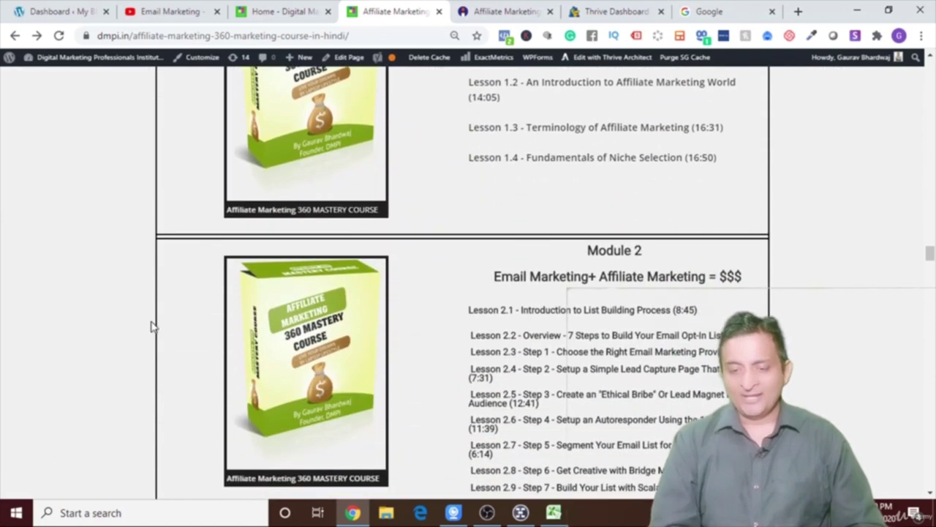
scroll(578, 270, "down", 15)
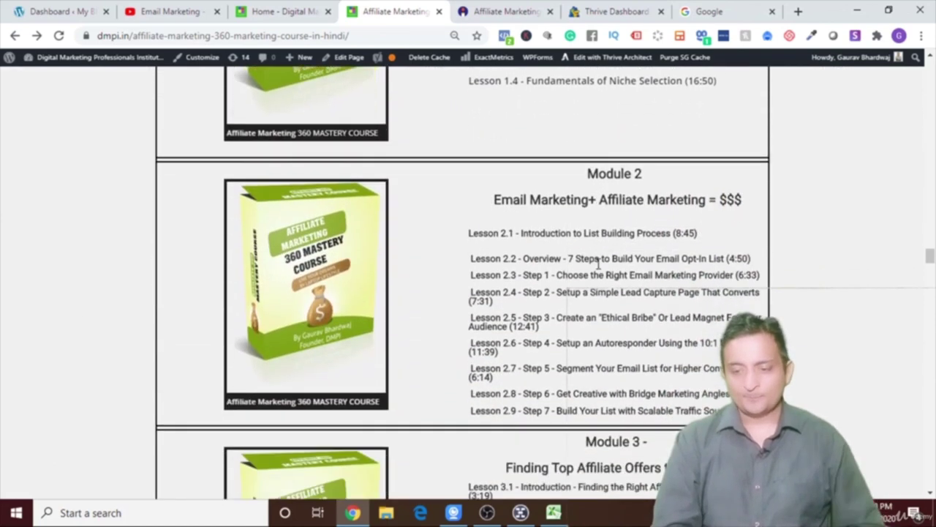
scroll(599, 264, "down", 15)
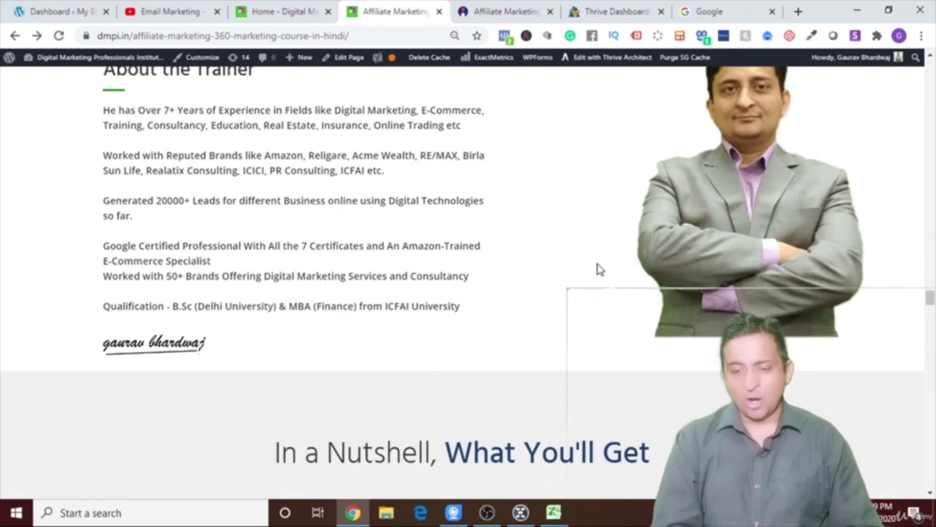
scroll(598, 268, "down", 13)
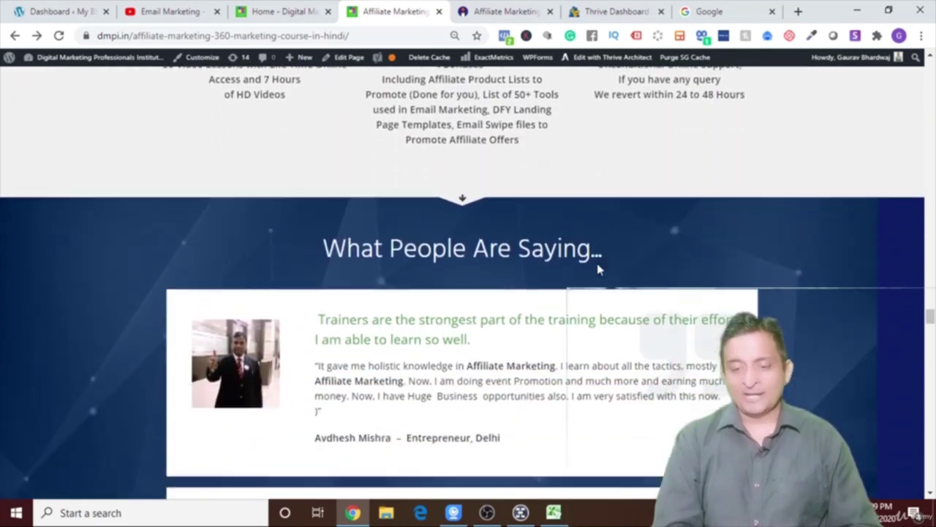
scroll(598, 268, "down", 5)
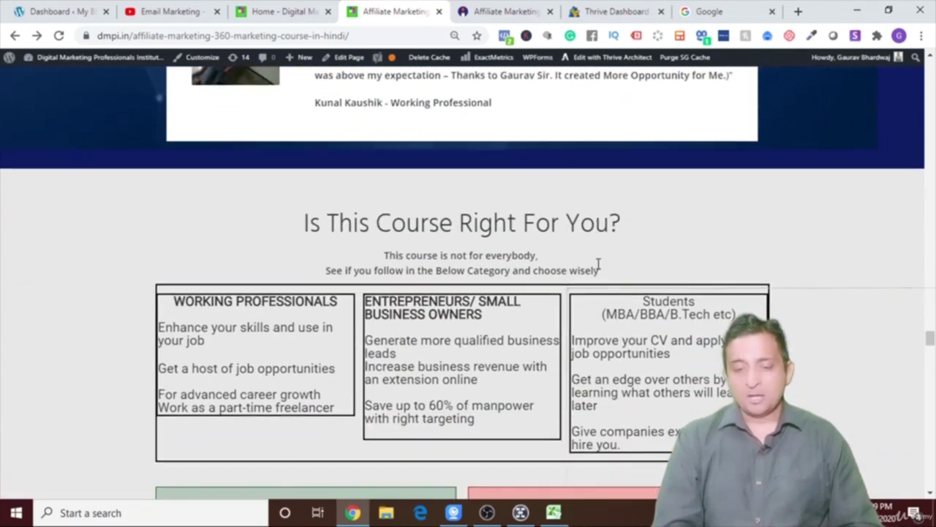
scroll(598, 265, "down", 15)
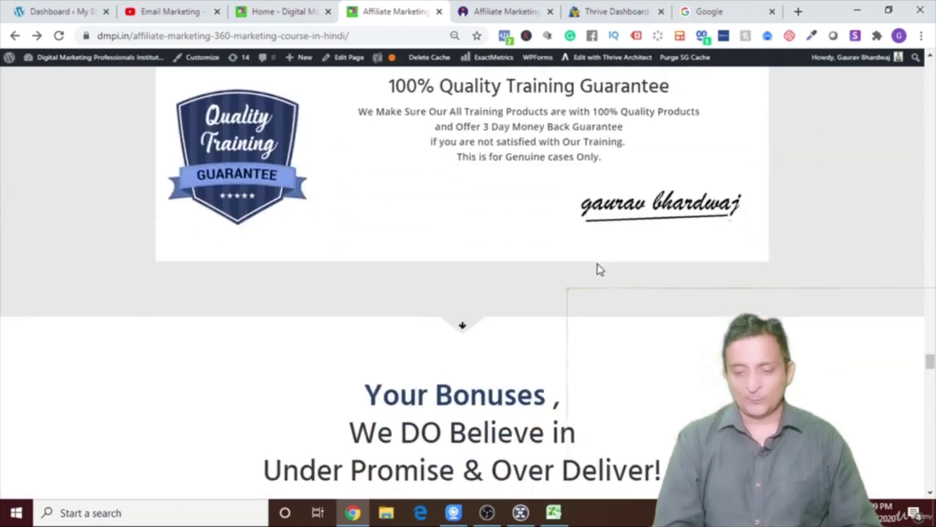
scroll(599, 268, "down", 5)
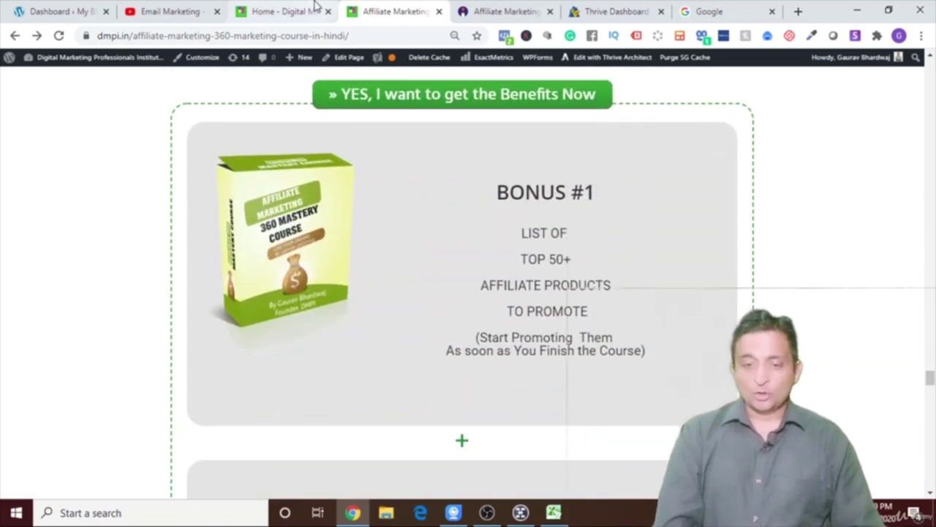
left_click(286, 9)
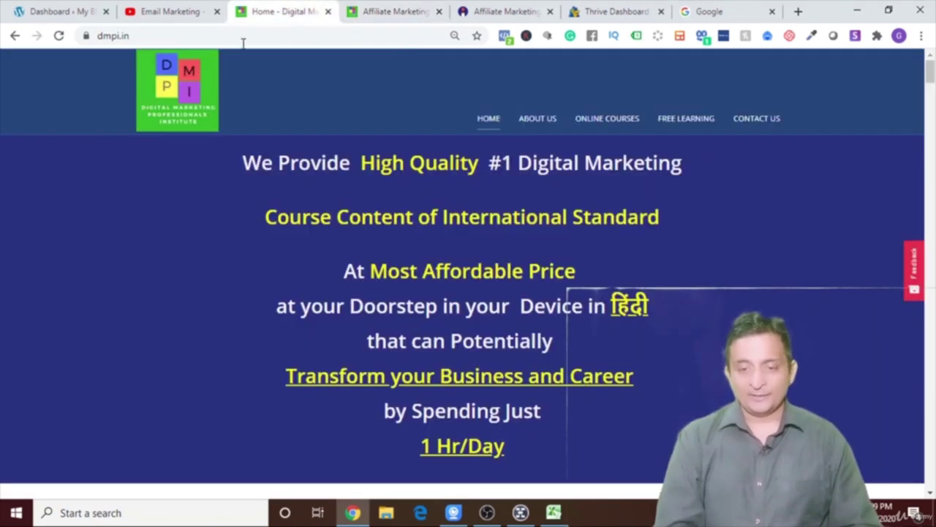
left_click(605, 9)
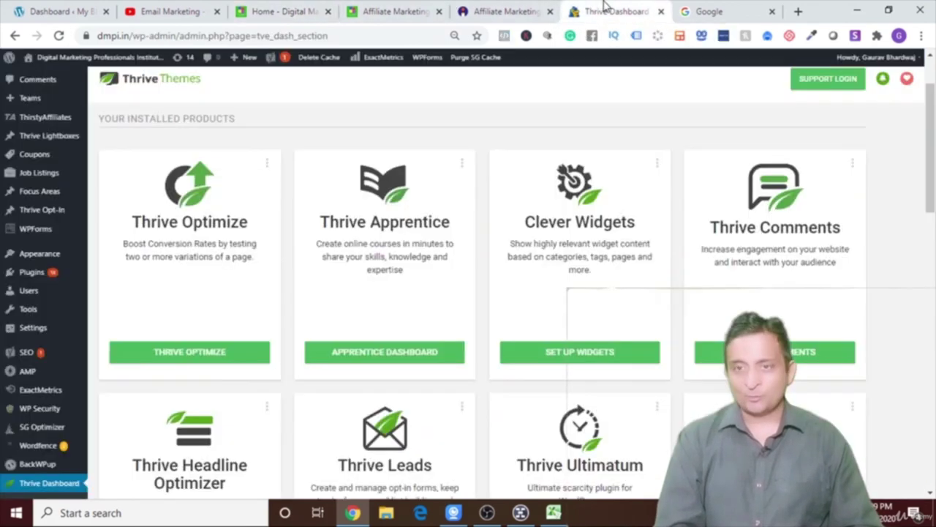
scroll(606, 6, "down", 4)
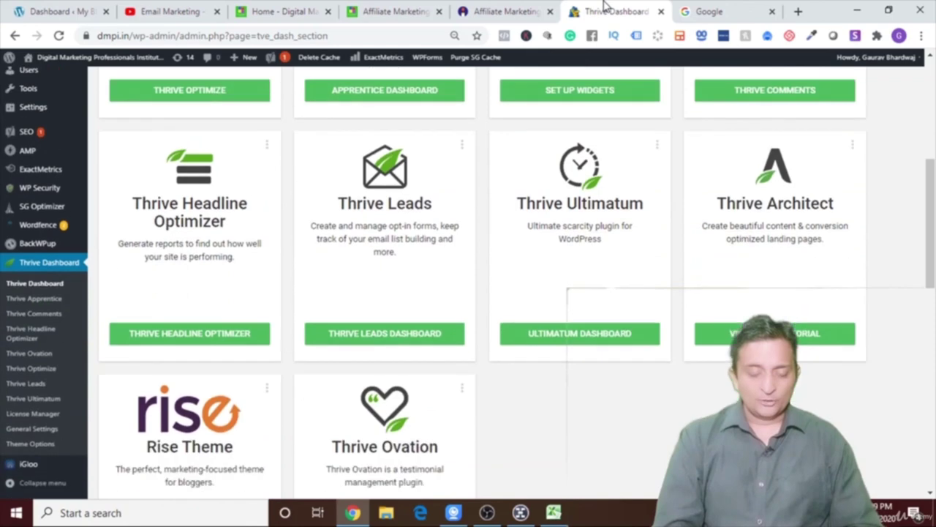
scroll(605, 6, "up", 4)
scroll(605, 6, "down", 1)
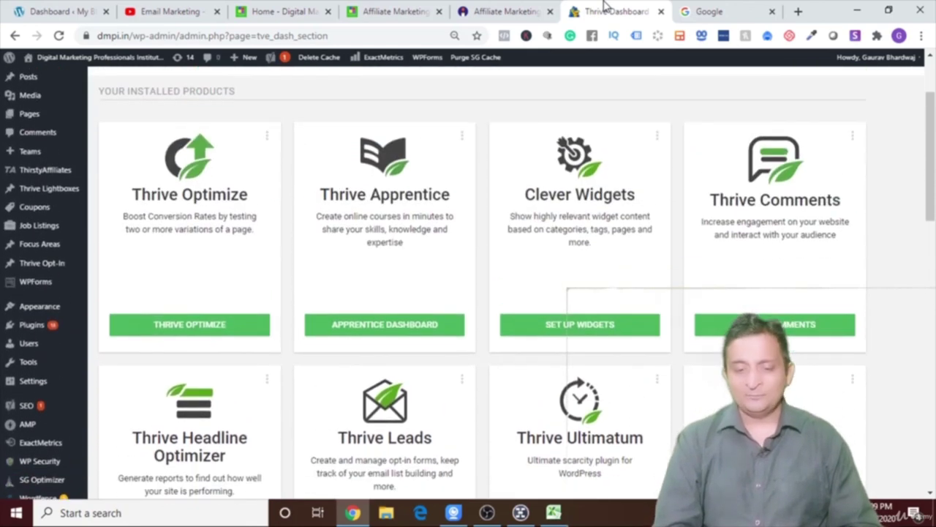
scroll(170, 360, "down", 1)
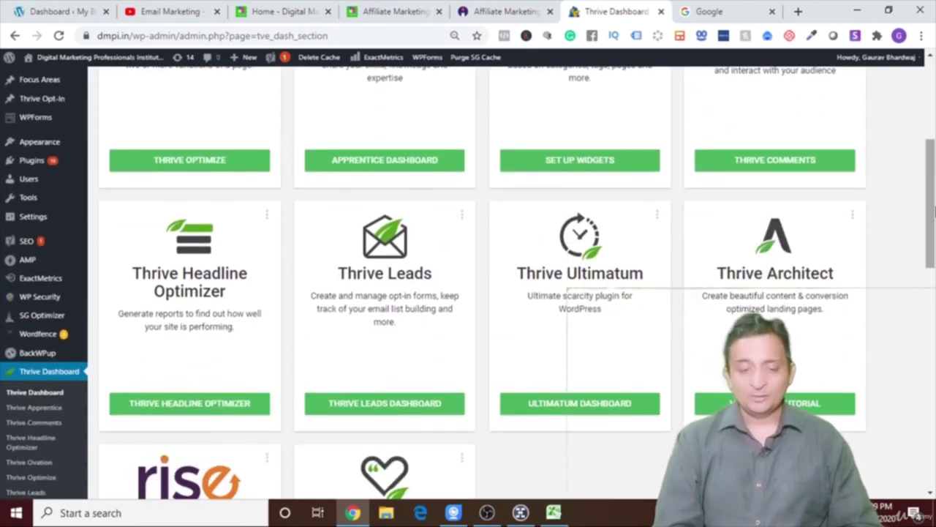
scroll(934, 168, "up", 1)
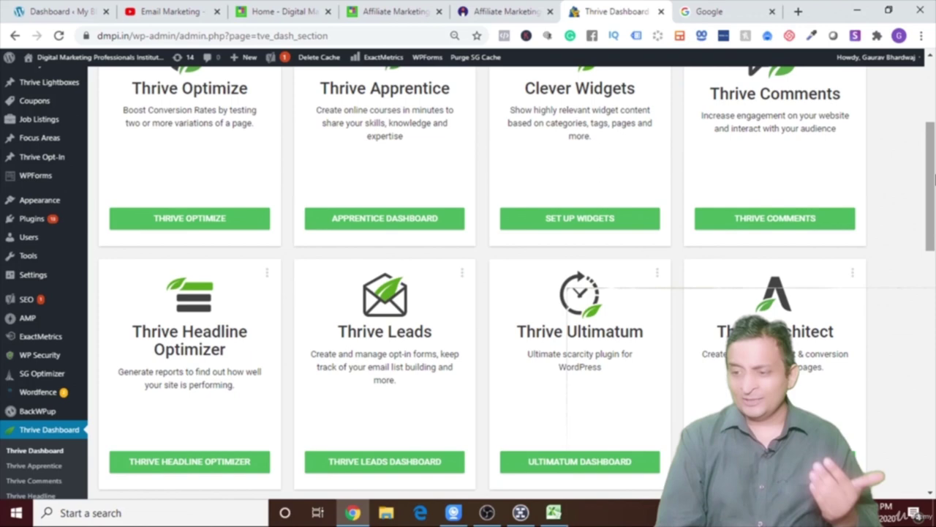
left_click_drag(929, 177, 934, 150)
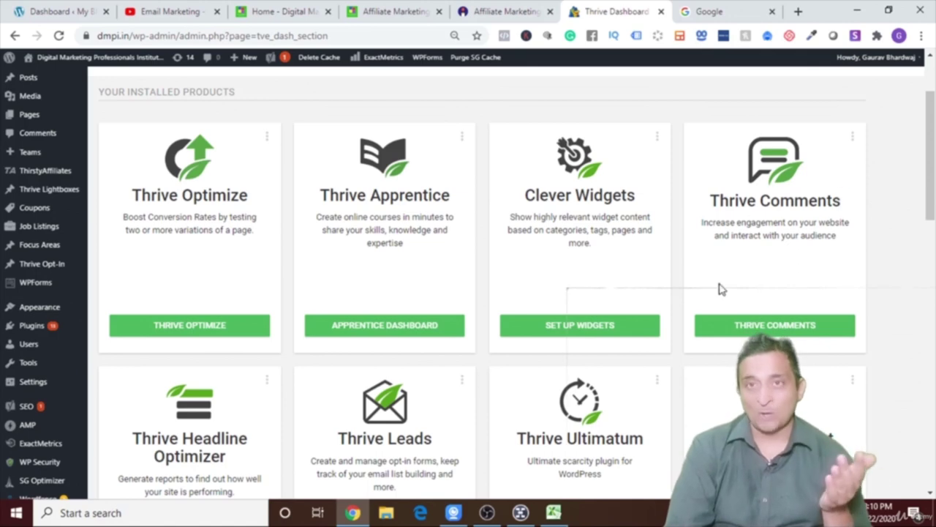
left_click_drag(795, 203, 842, 144)
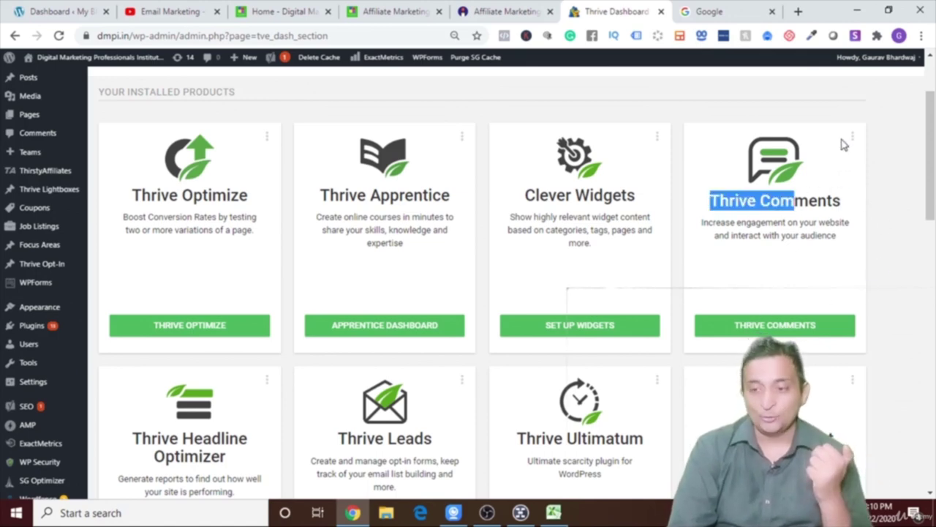
scroll(738, 200, "down", 3)
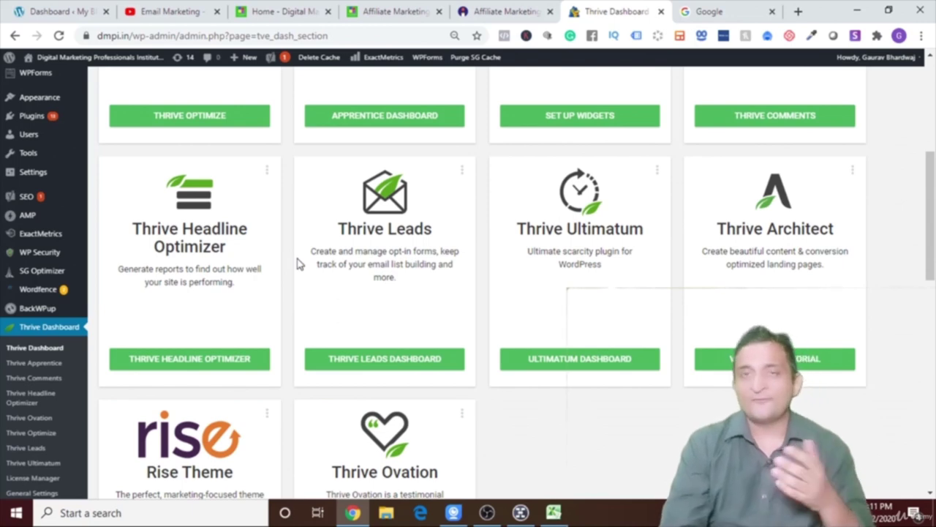
scroll(299, 263, "up", 2)
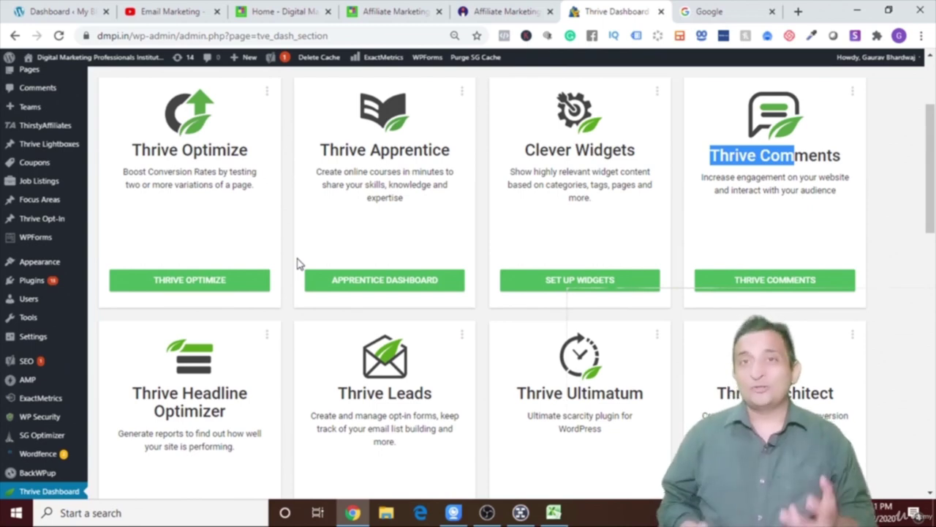
scroll(297, 264, "up", 2)
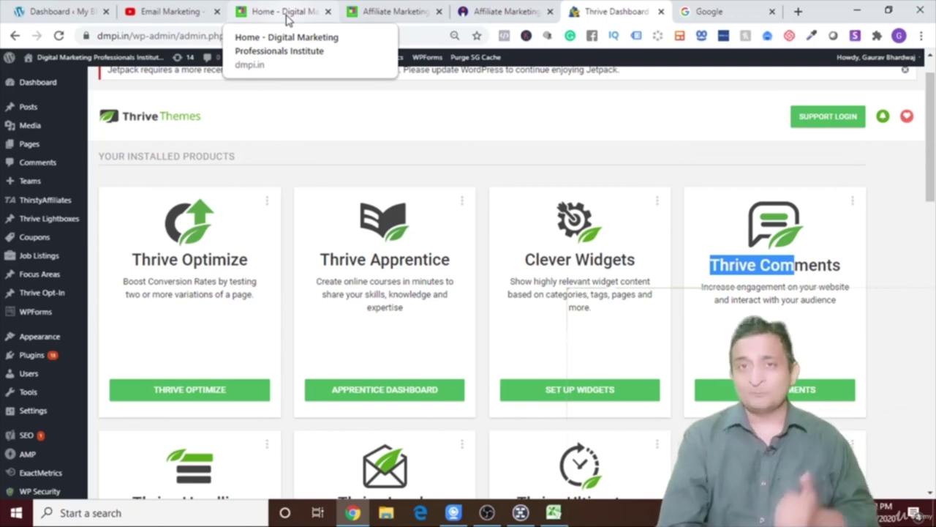
left_click(288, 12)
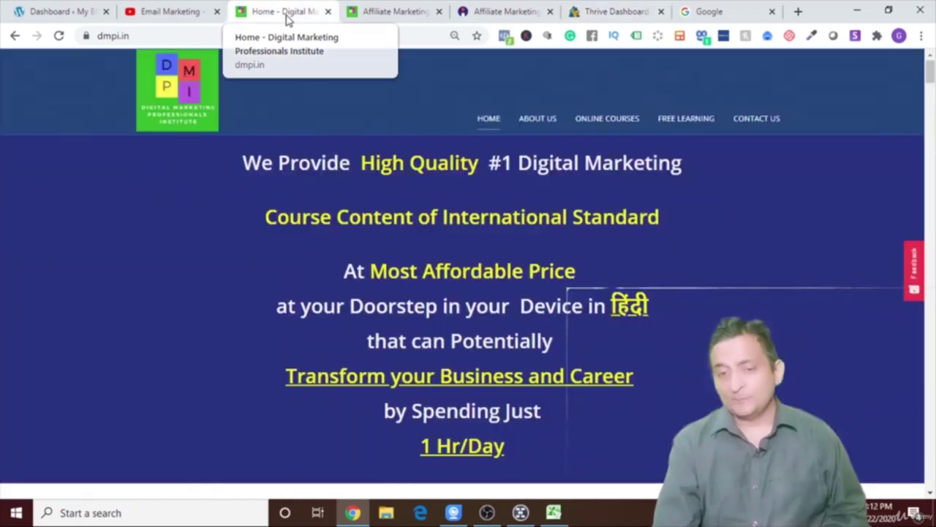
left_click(634, 12)
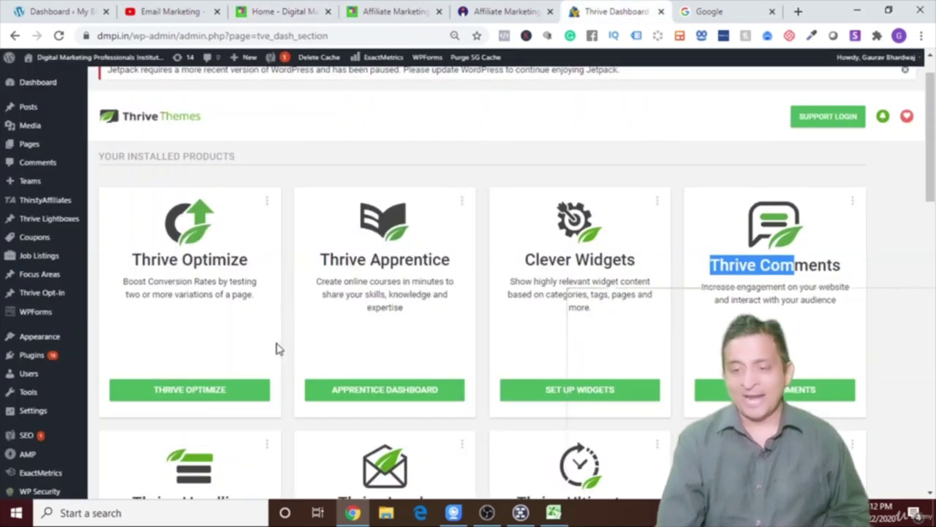
mouse_move(79, 213)
mouse_move(50, 146)
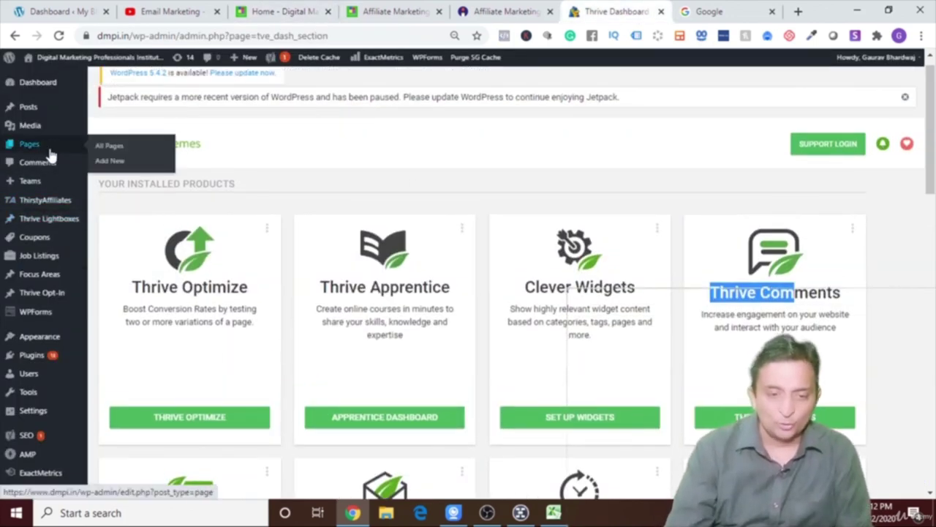
Step: Create a new page titled 'Email Marketing Crash Course ( in English)'
left_click(115, 167)
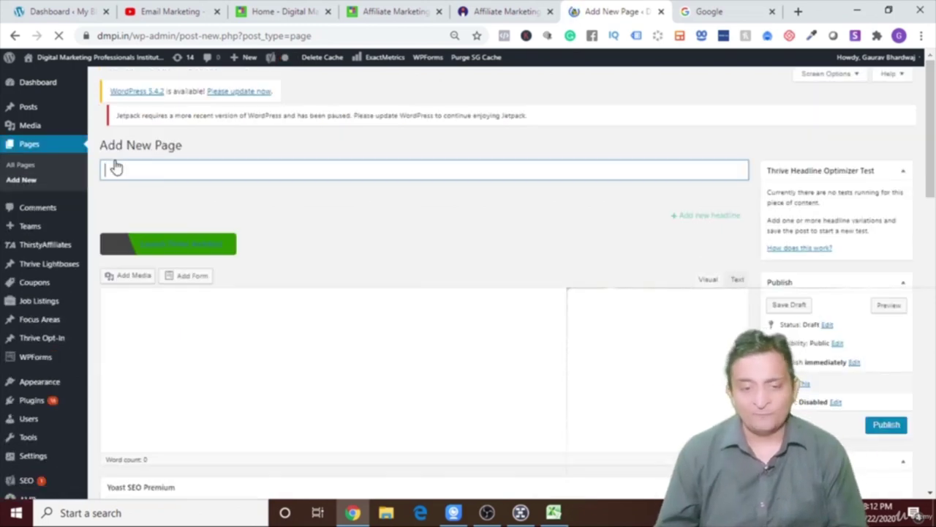
left_click(185, 177)
type("E")
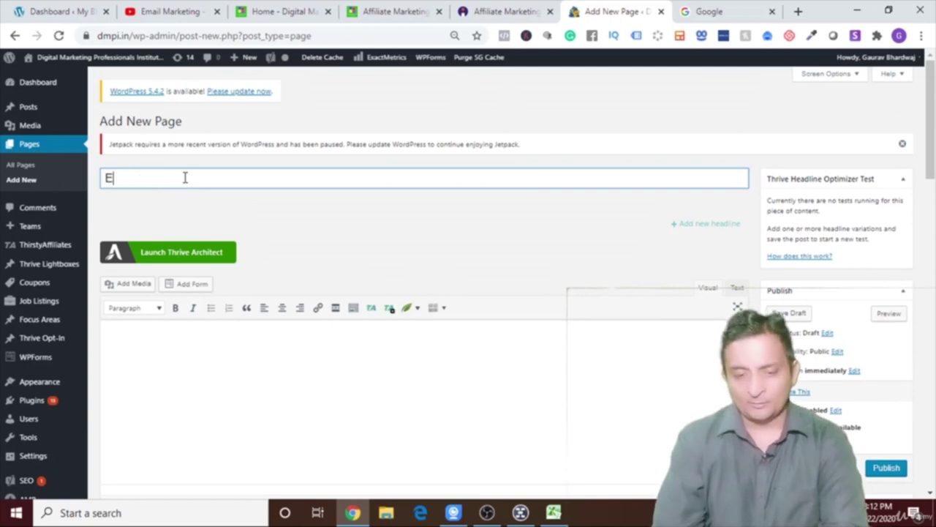
type("mail Marketing ")
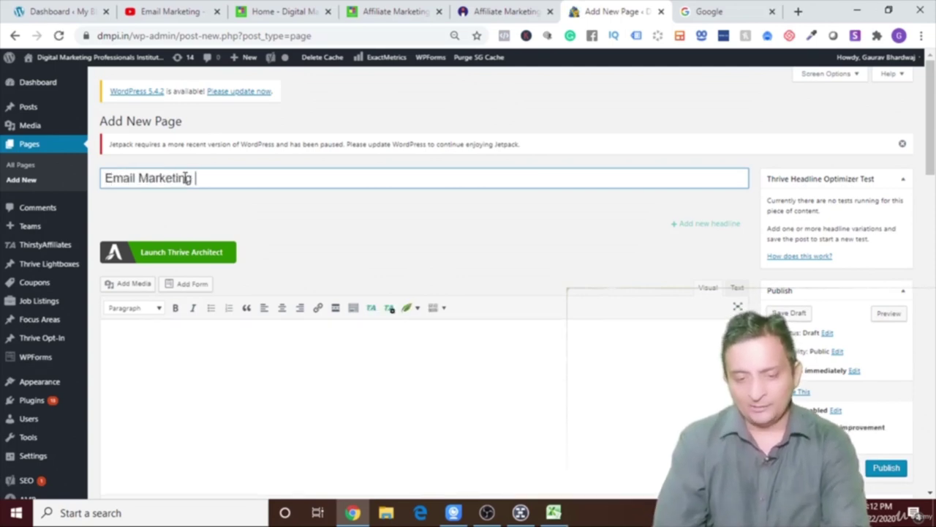
type("Crash Course ( in Enlish")
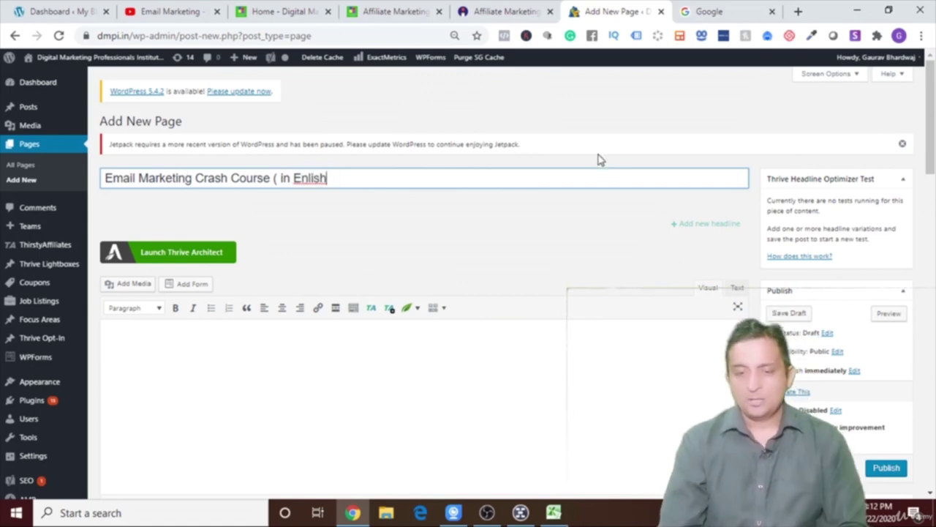
key("BackSpace")
key("BackSpace")
key("BackSpace")
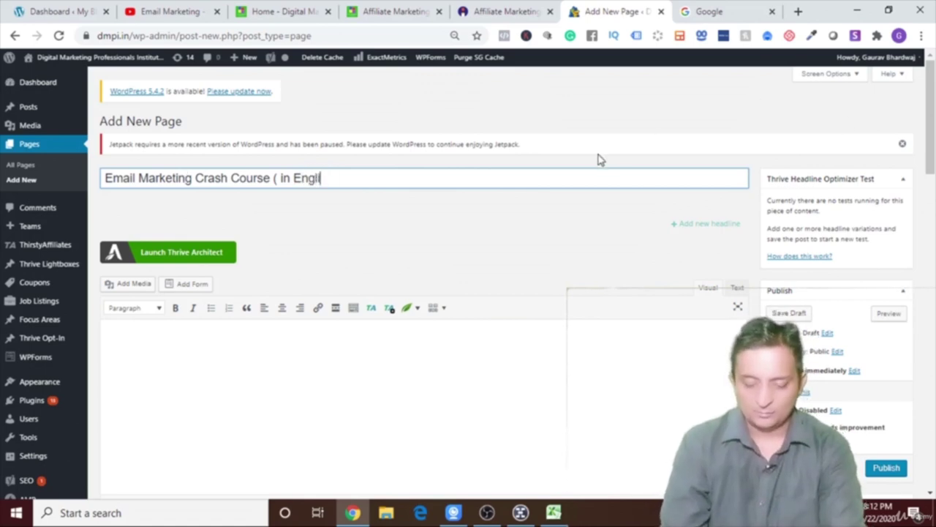
key("BackSpace")
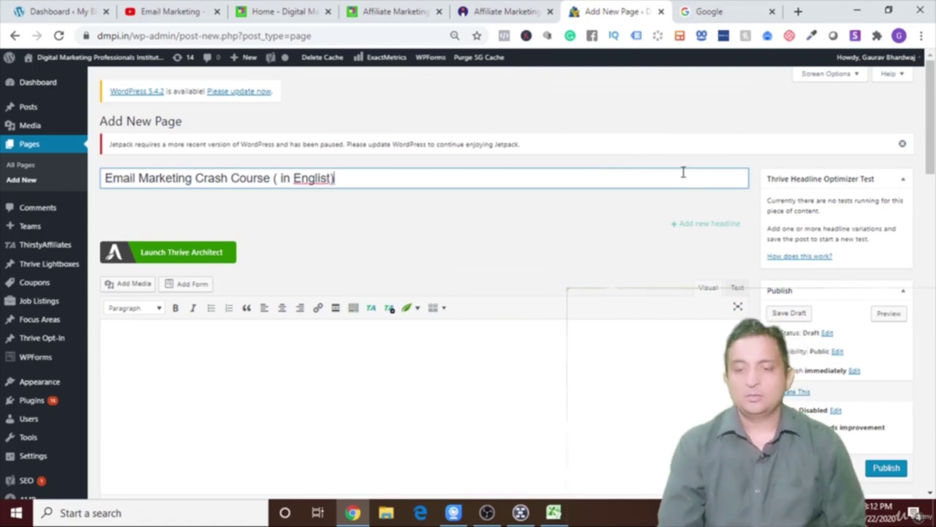
key("Delete")
type("h")
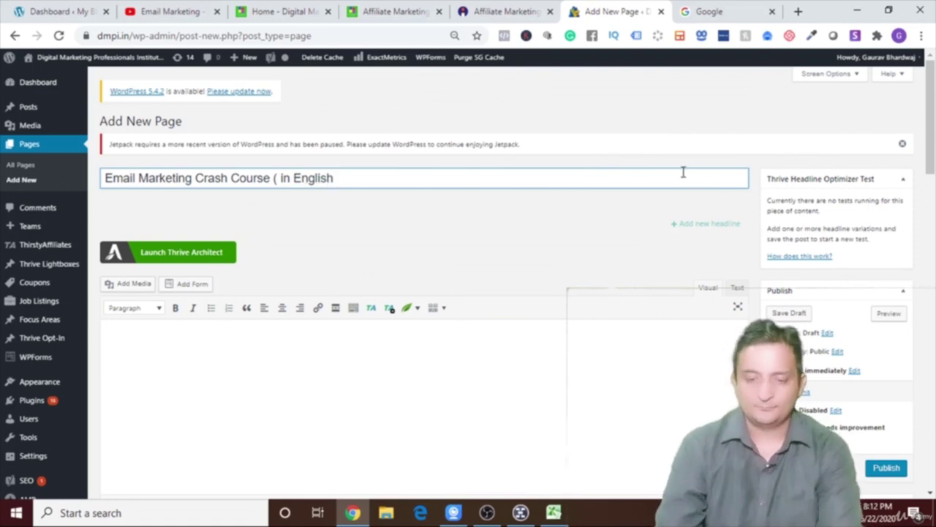
type(")")
Step: Set the page template to Landing Page and publish the page
scroll(934, 150, "down", 3)
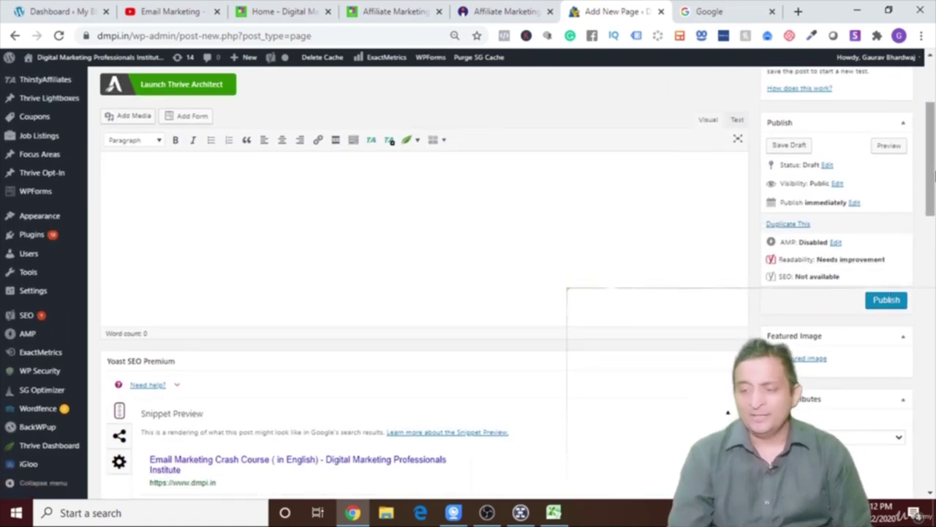
scroll(933, 213, "down", 2)
scroll(933, 212, "down", 2)
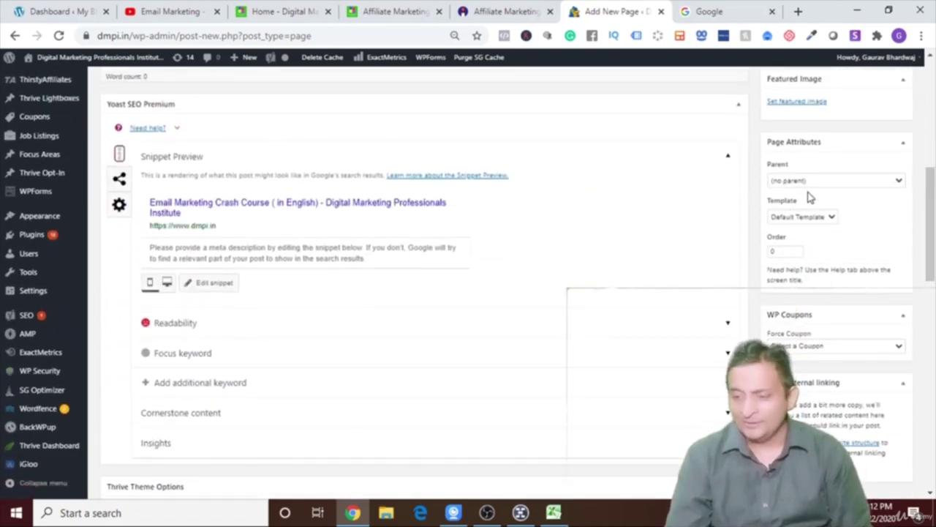
left_click(808, 219)
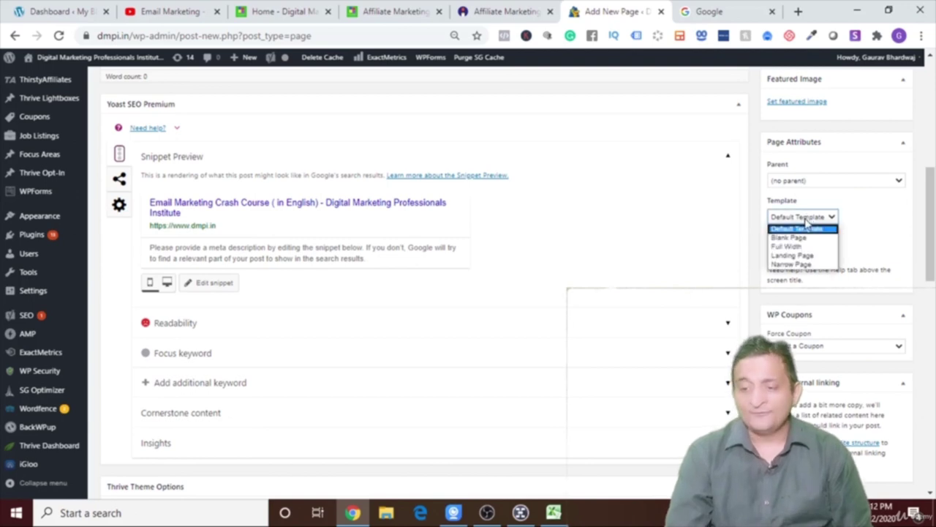
left_click(797, 258)
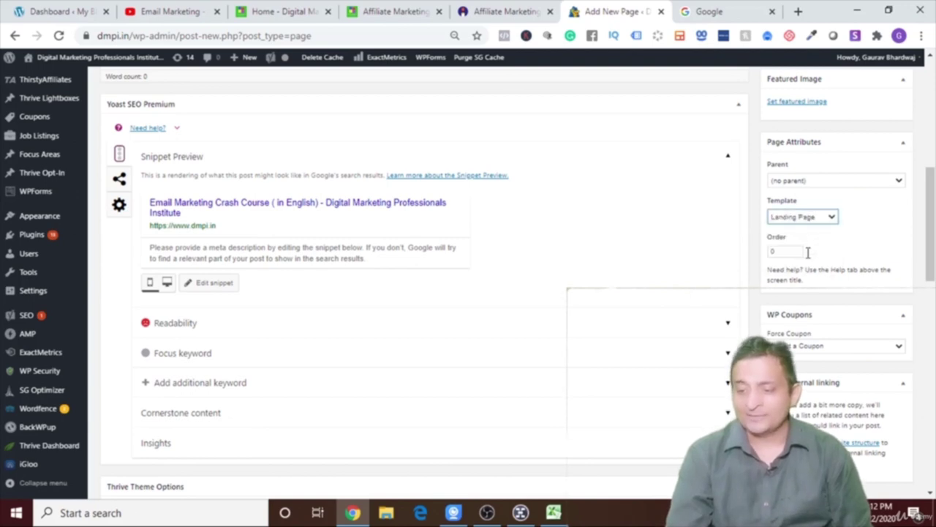
scroll(923, 187, "up", 2)
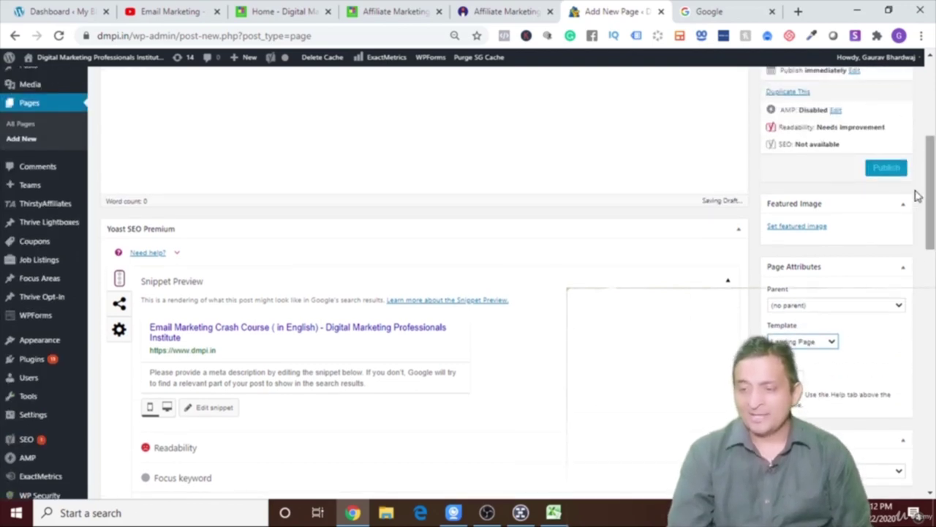
scroll(912, 196, "up", 1)
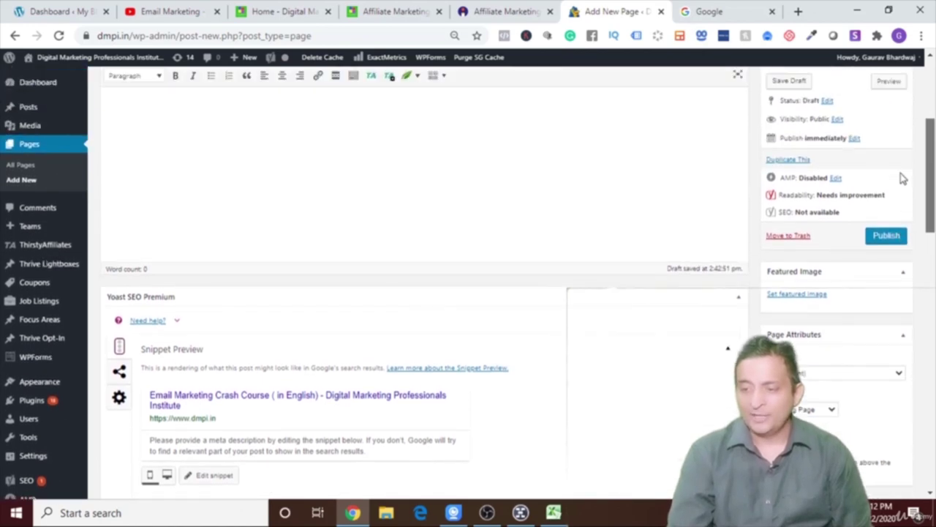
left_click(885, 236)
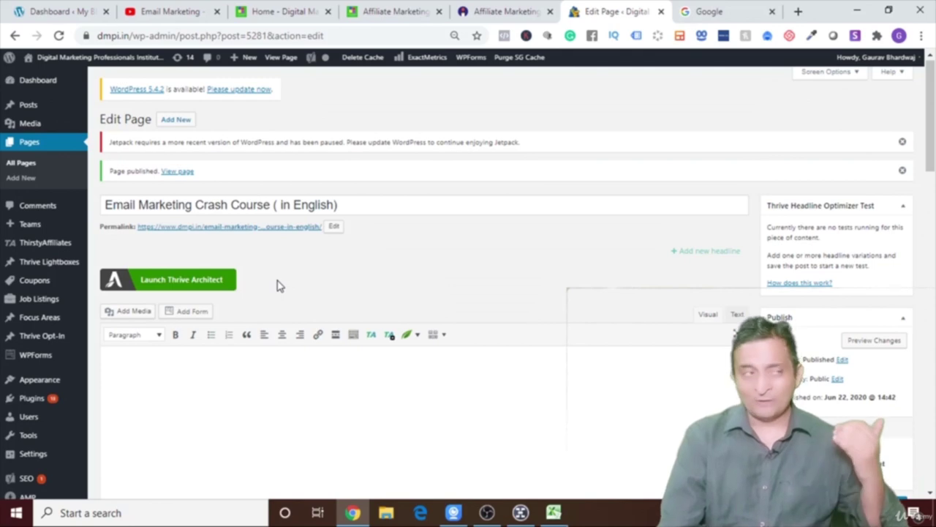
Step: Launch Thrive Architect on the new page, browse the landing page templates and expand Mini Squeeze
left_click(165, 285)
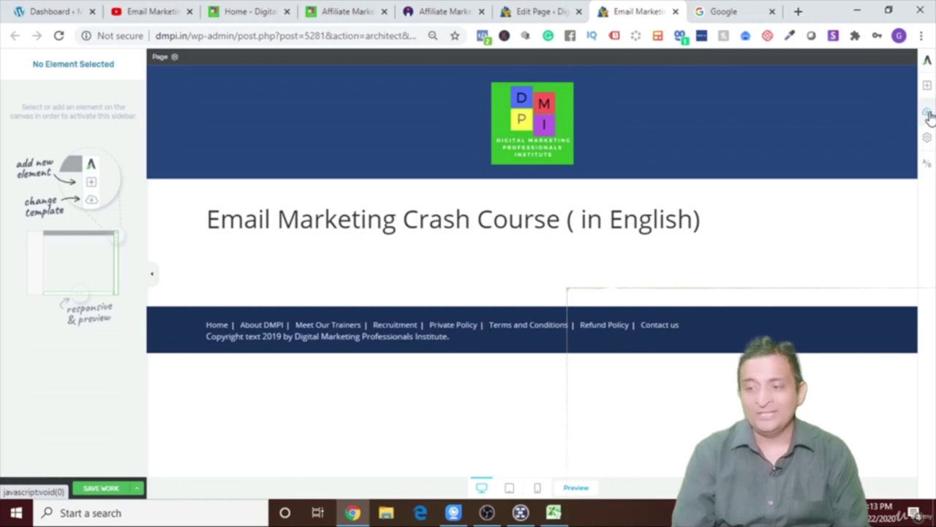
left_click(927, 115)
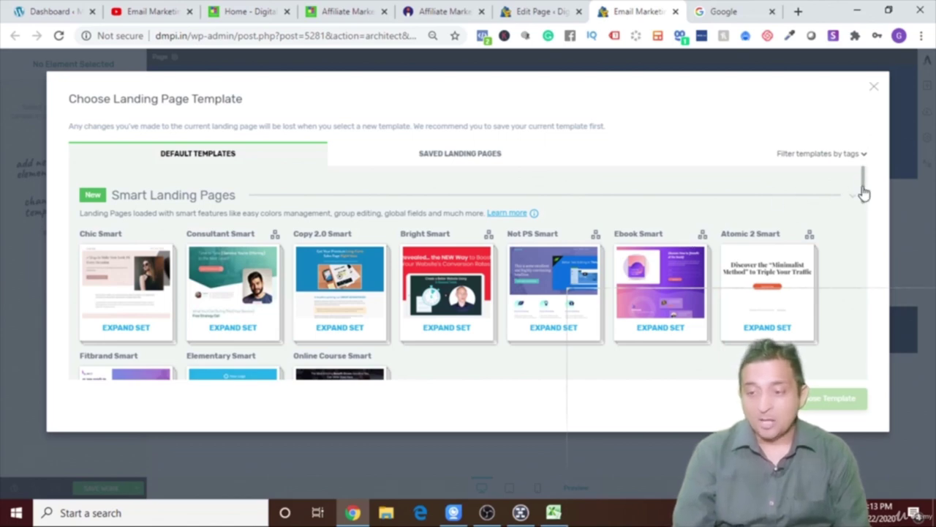
left_click_drag(863, 192, 863, 250)
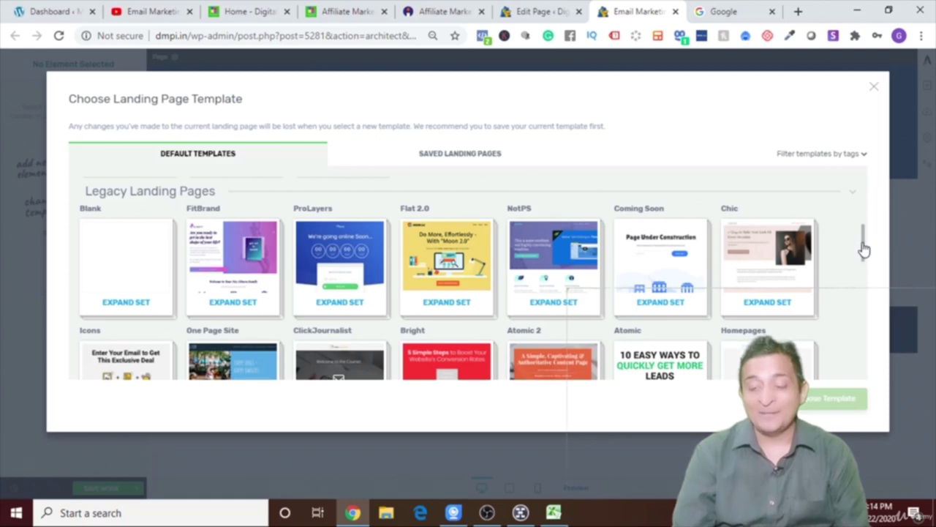
left_click_drag(865, 250, 865, 313)
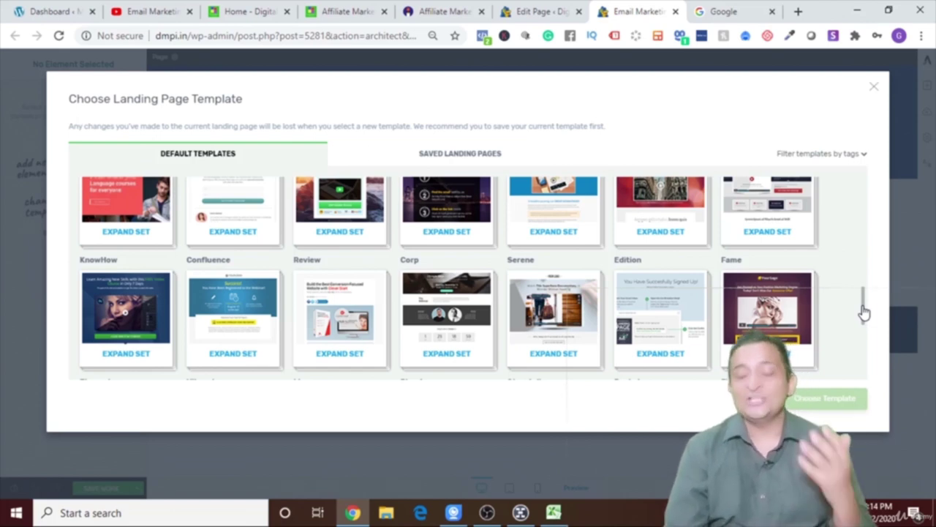
left_click(447, 231)
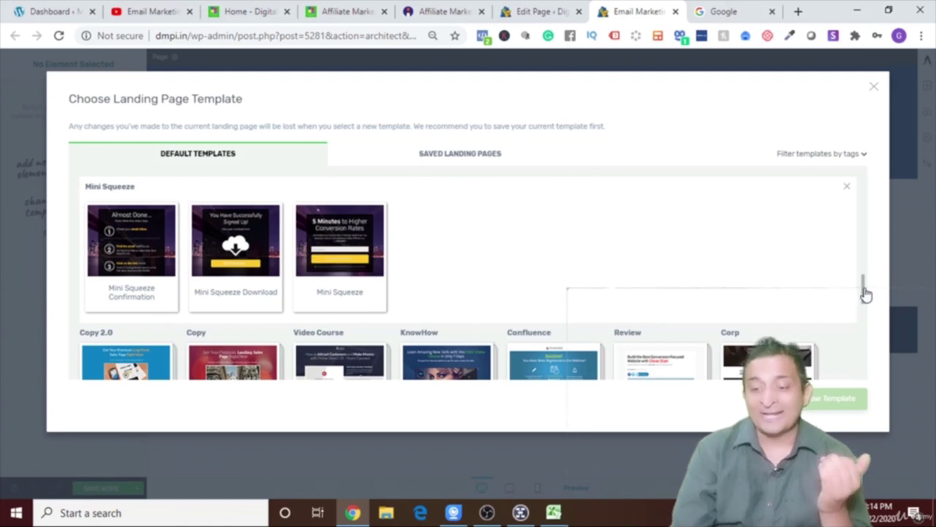
Step: Browse the template library, expanding the Video Course and Rockstar sets
mouse_move(866, 294)
left_mouse_down()
mouse_move(866, 267)
mouse_move(865, 291)
left_mouse_up()
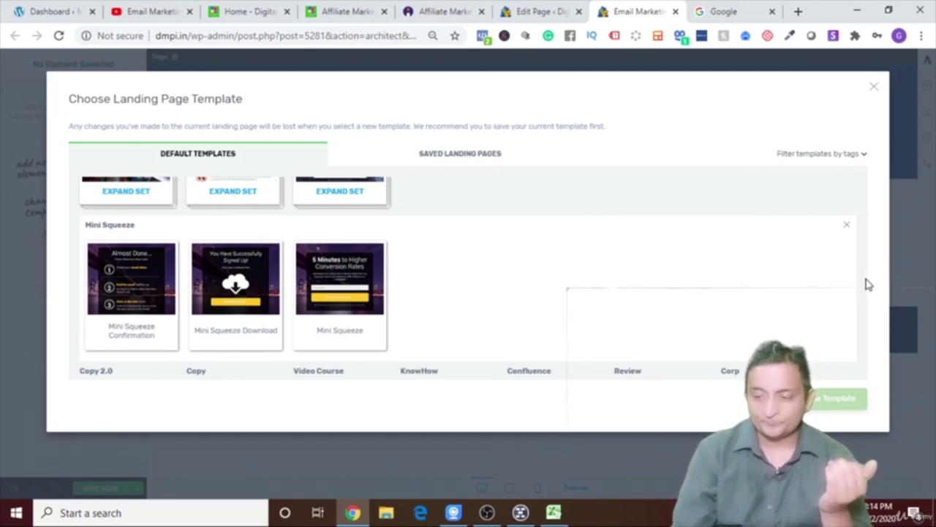
left_click_drag(865, 287, 865, 314)
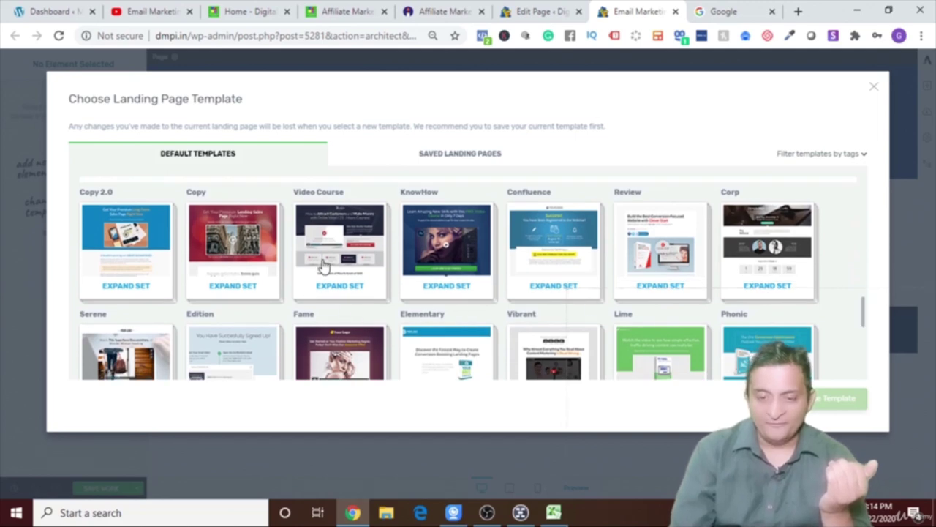
left_click(324, 267)
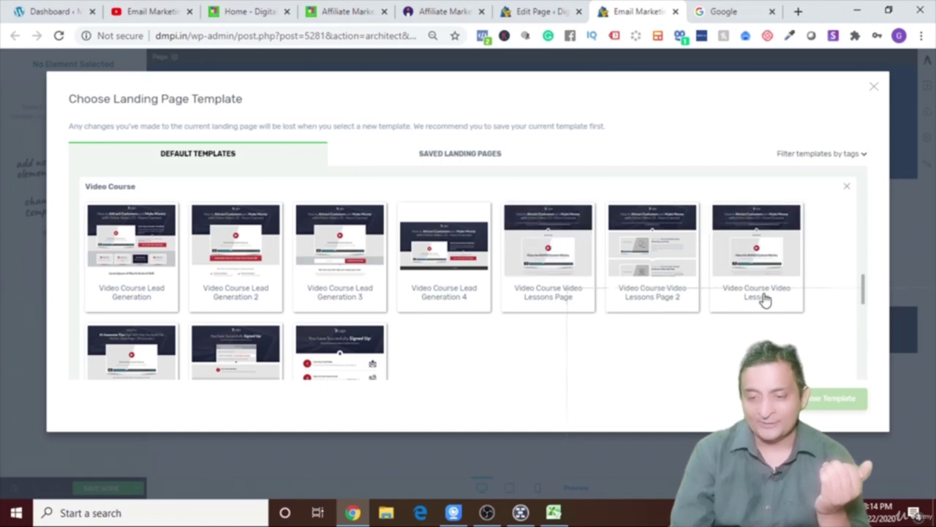
left_click_drag(863, 291, 859, 321)
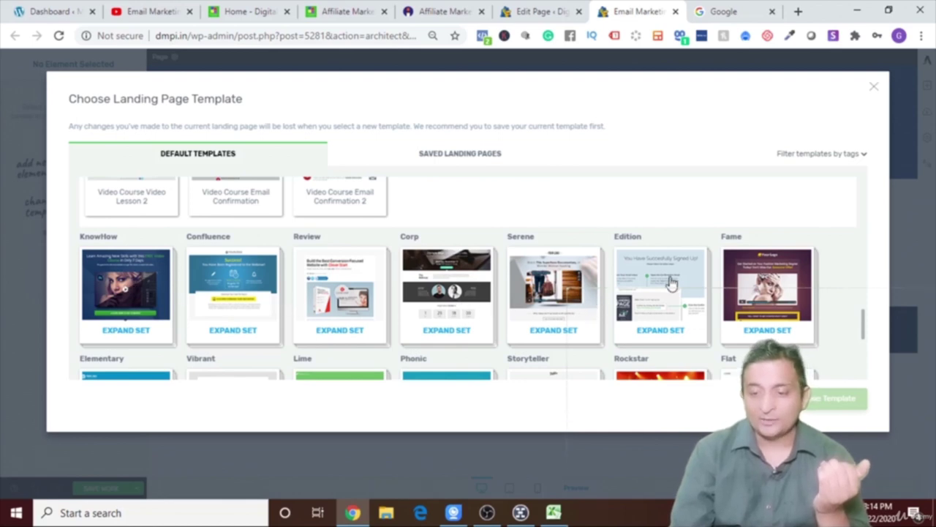
left_click_drag(863, 334, 866, 354)
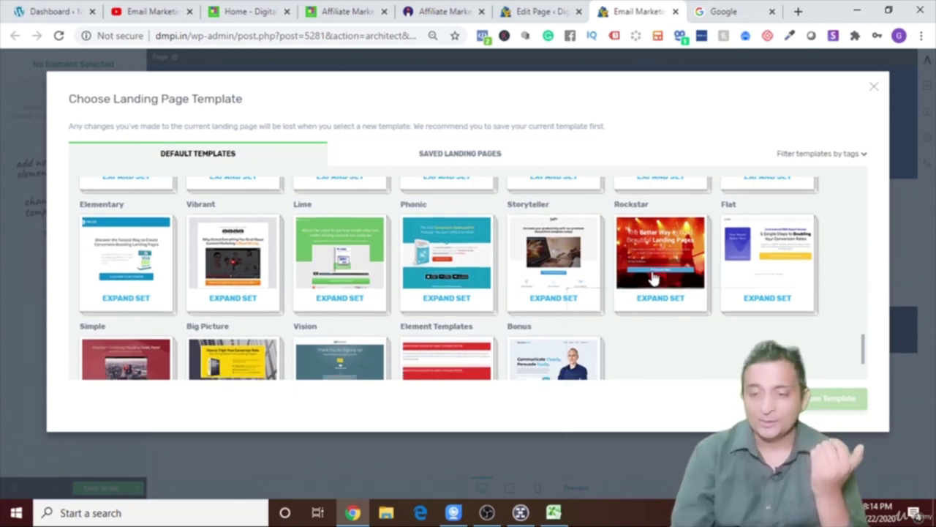
left_click(653, 252)
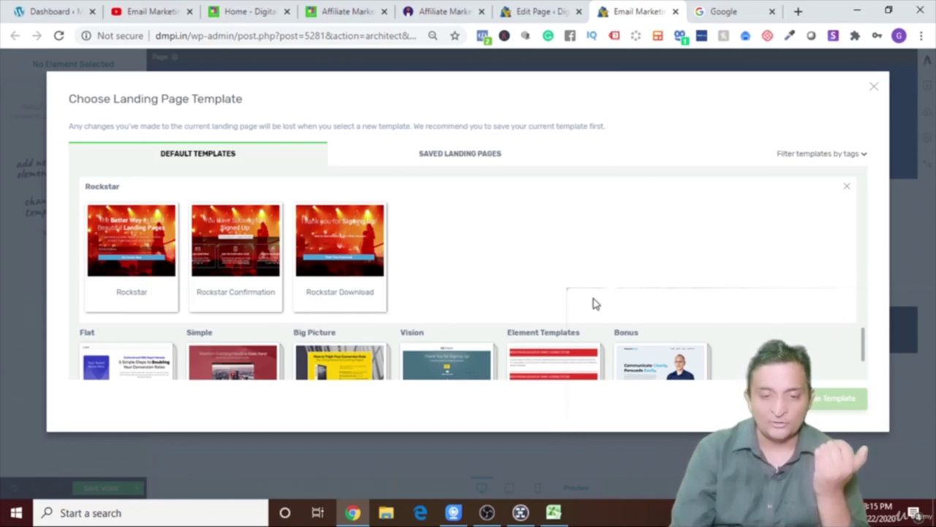
Step: Expand the Bright set and select the Bright Sales Page template
left_click_drag(865, 351, 868, 366)
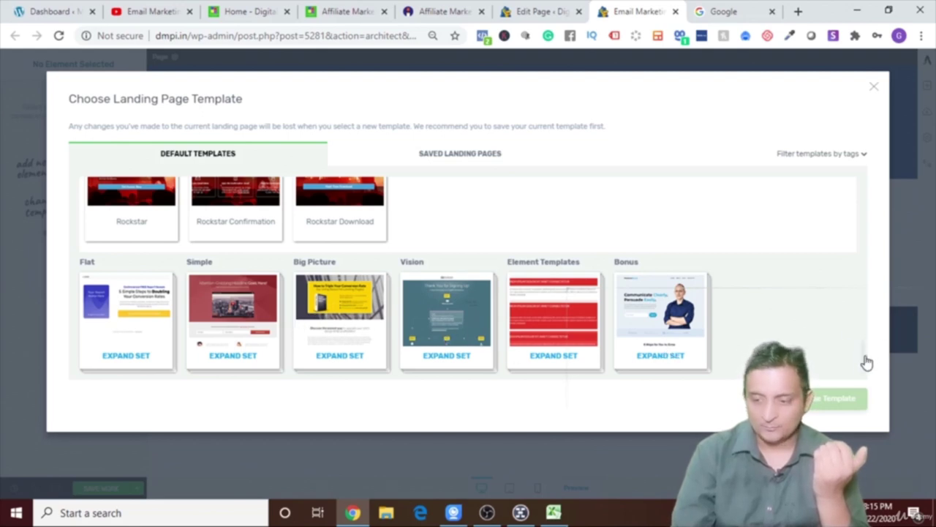
left_click_drag(863, 366, 866, 264)
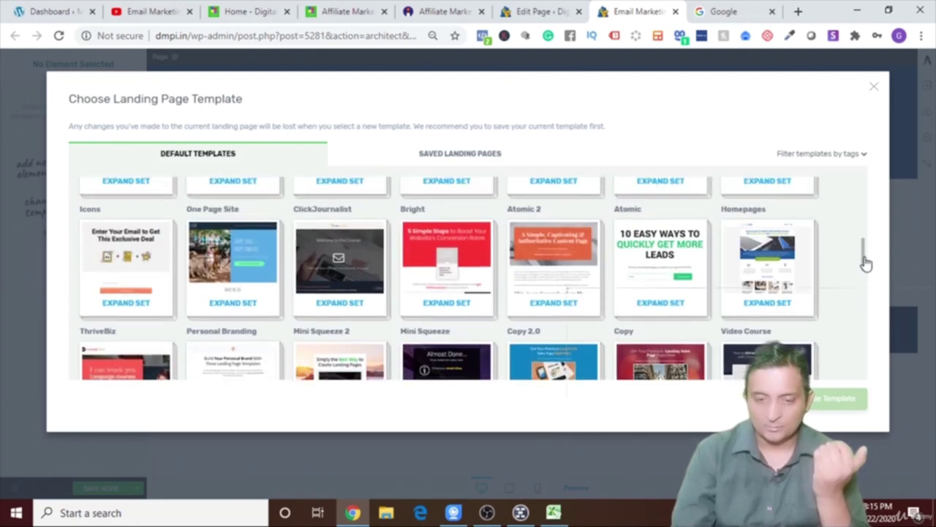
left_click(452, 271)
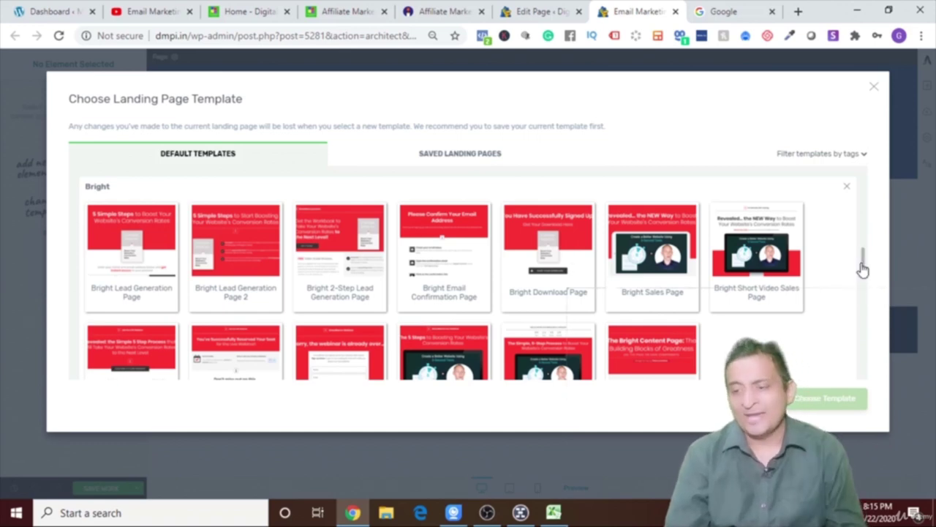
left_click_drag(863, 268, 865, 271)
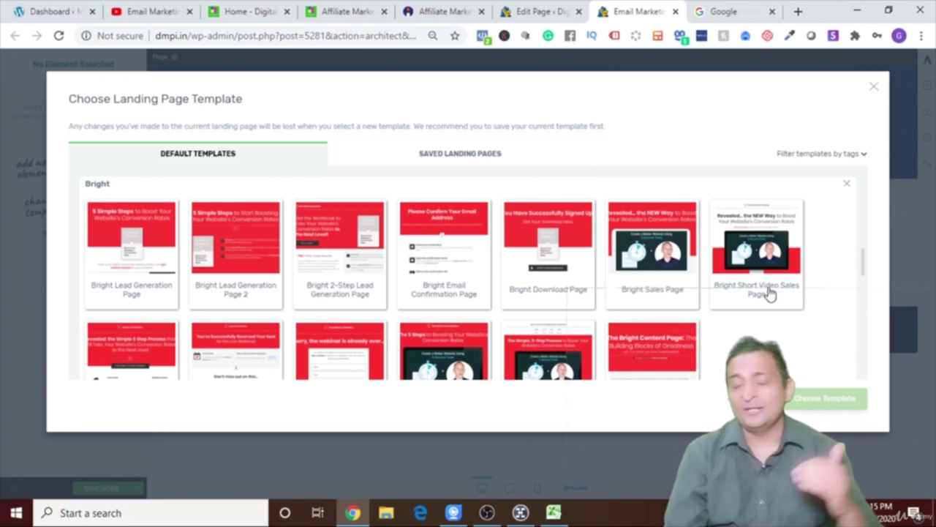
left_click(653, 268)
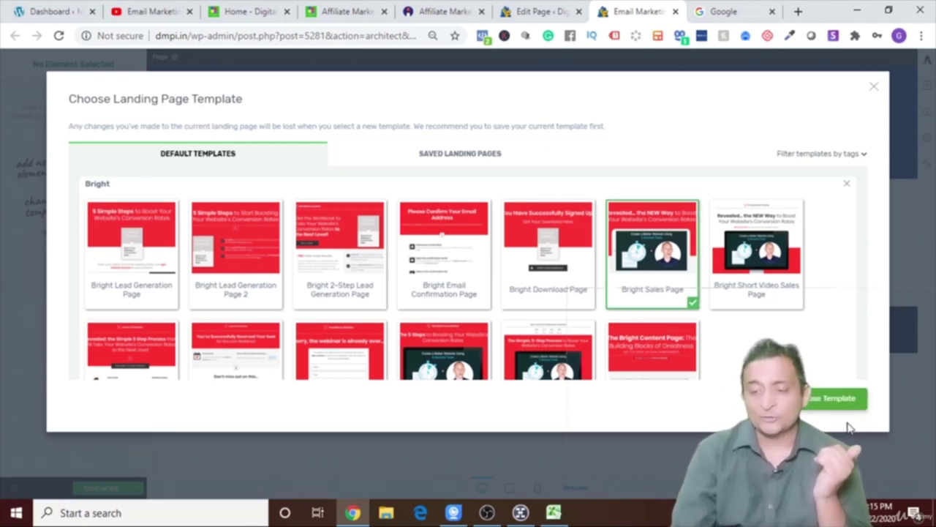
left_click(809, 401)
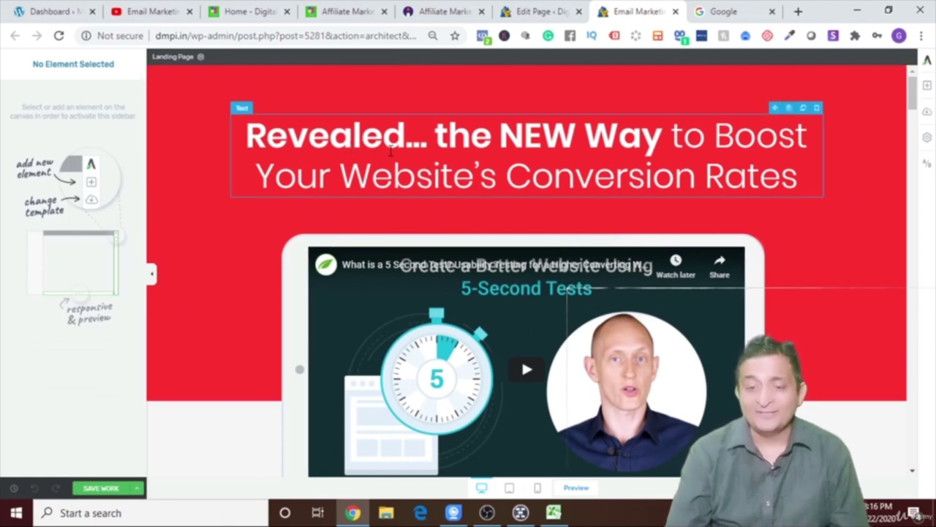
scroll(914, 108, "down", 2)
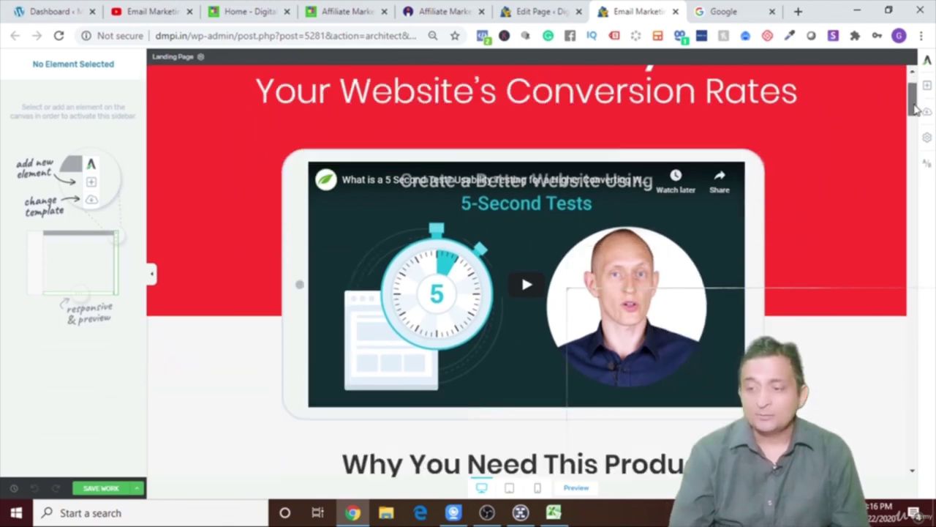
scroll(914, 109, "down", 4)
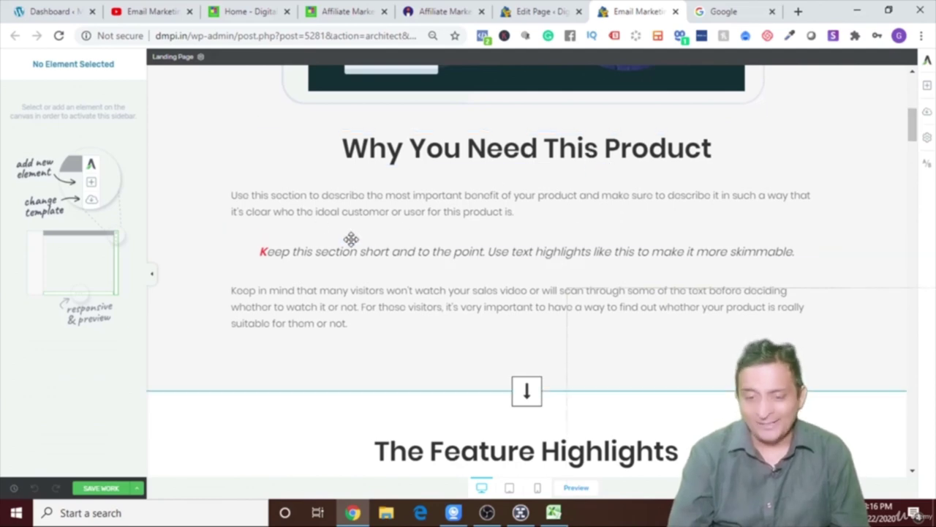
left_click_drag(914, 126, 913, 200)
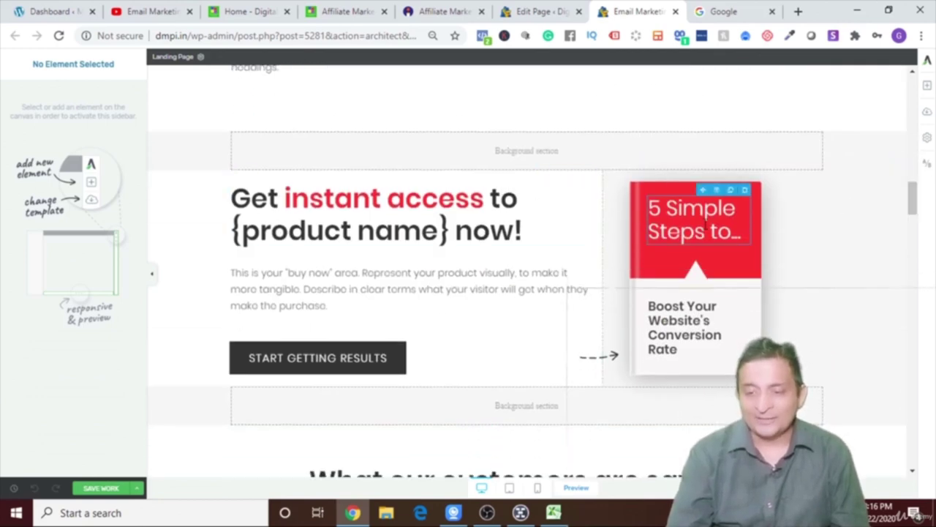
left_click_drag(912, 196, 918, 102)
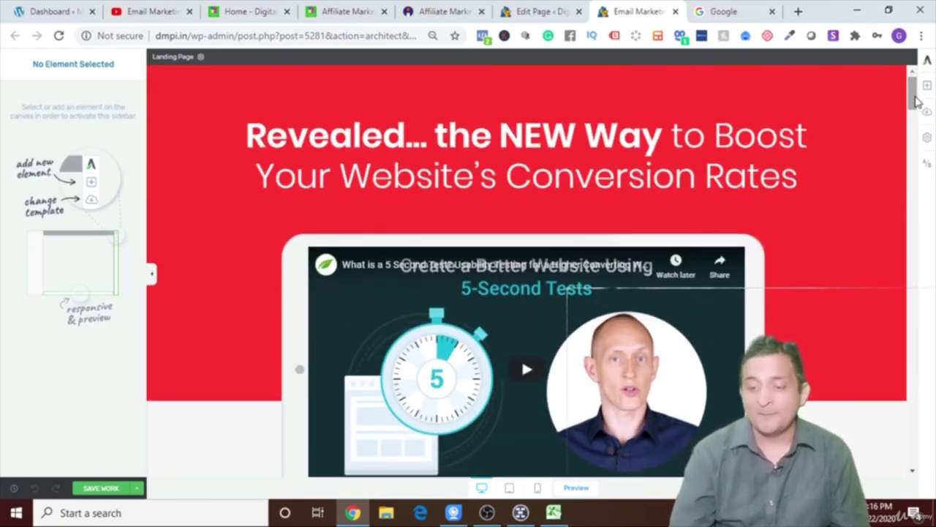
Step: Replace the template headline with 'Free Email Marketing Crash Course in English', fixing the typo
left_click(449, 161)
key("ctrl+a")
key("Delete")
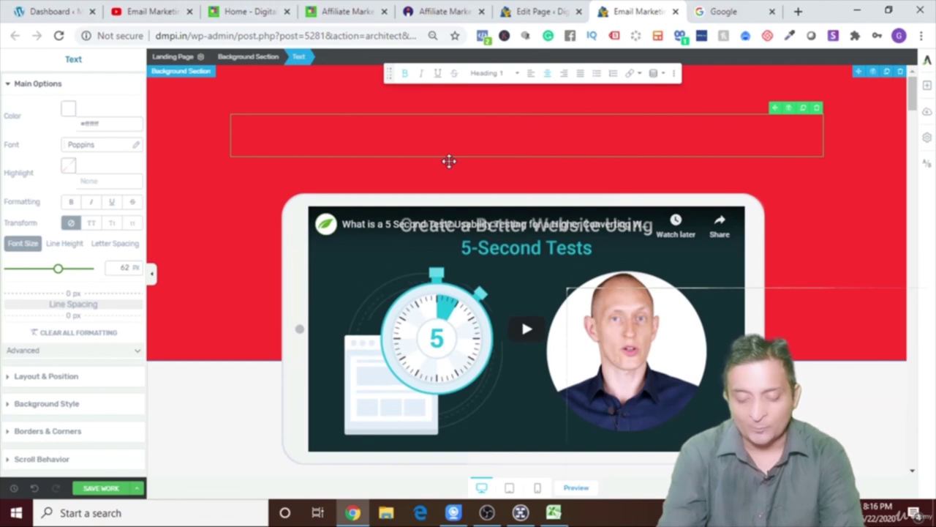
type("Free Email Marketing Crash Course in E")
type("nlish")
key("BackSpace")
key("BackSpace")
key("BackSpace")
key("BackSpace")
type("glish")
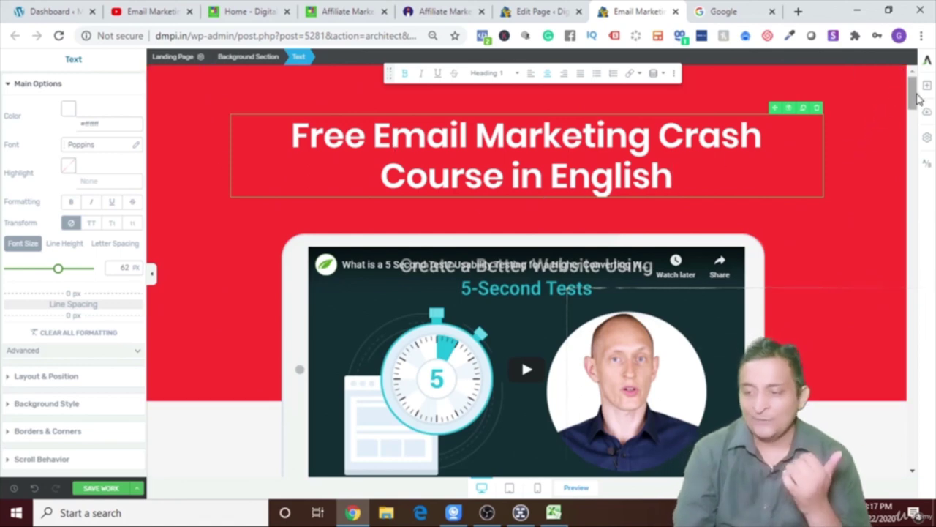
scroll(574, 118, "down", 3)
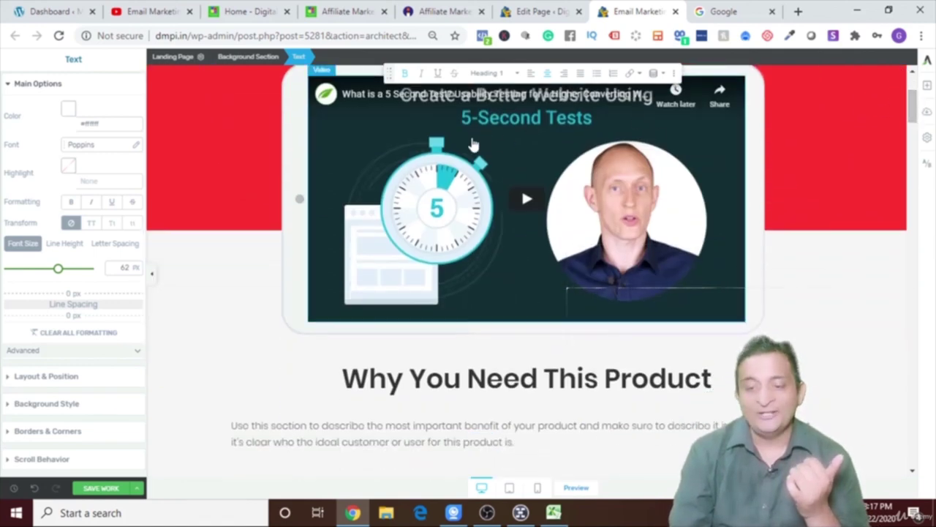
Step: Select the page video and copy the crash course video's URL from the YouTube tab
left_click(472, 141)
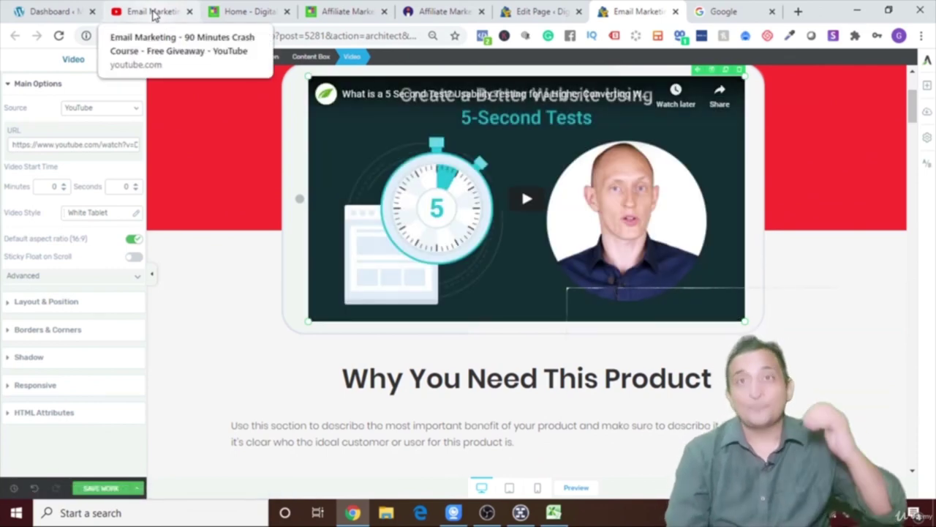
left_click(153, 15)
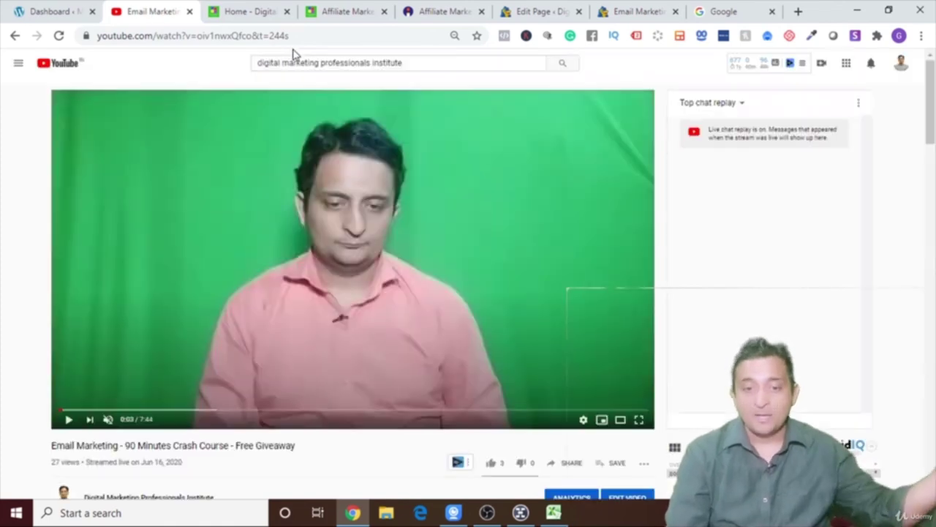
left_click(288, 37)
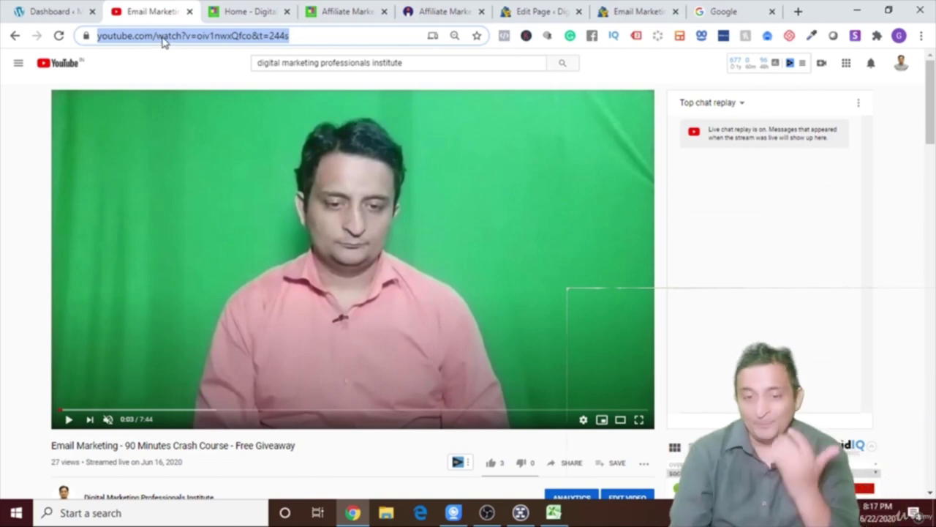
left_click(49, 10)
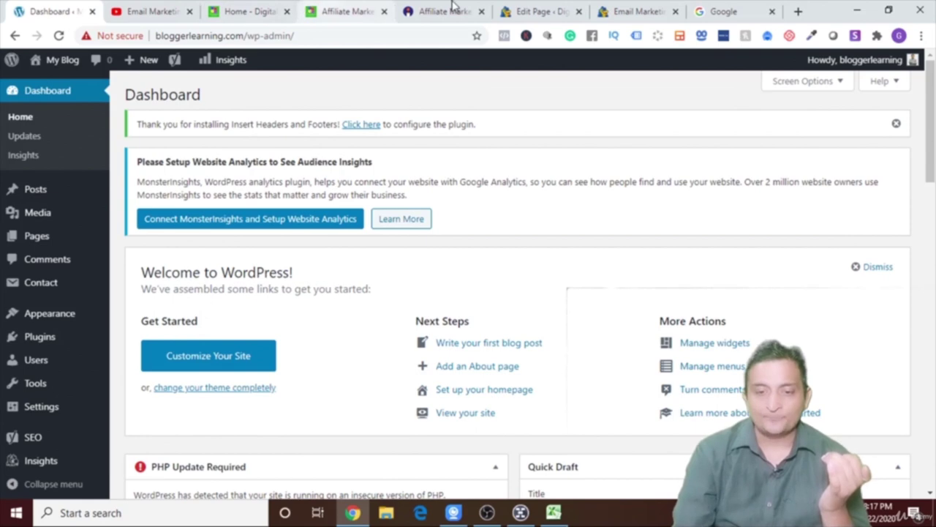
left_click(638, 11)
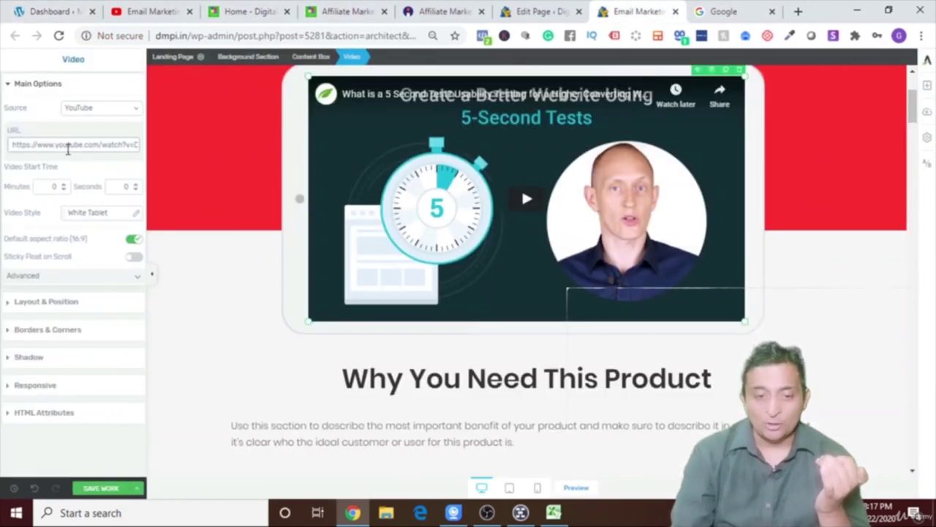
Step: Keep YouTube as the source and paste the crash course link into the video URL field
left_click(111, 117)
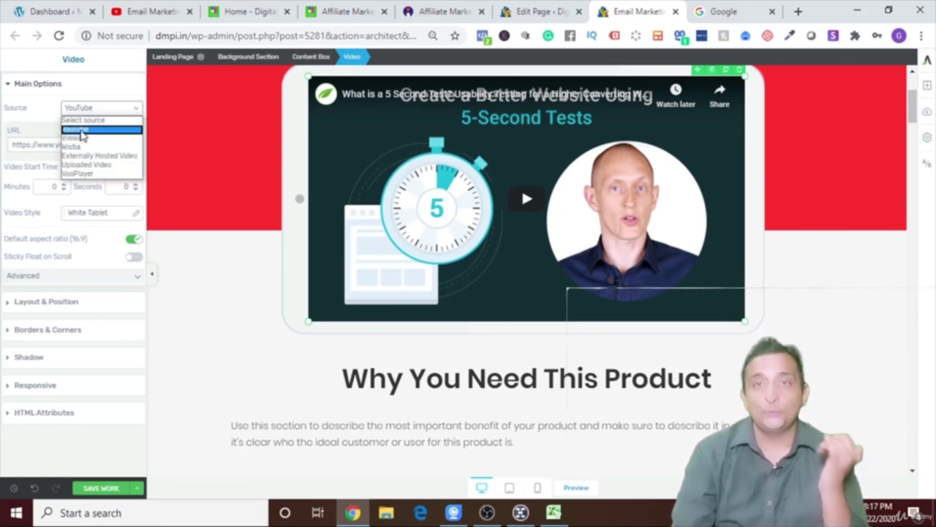
left_click(83, 130)
triple_click(74, 149)
key("BackSpace")
key("ctrl+v")
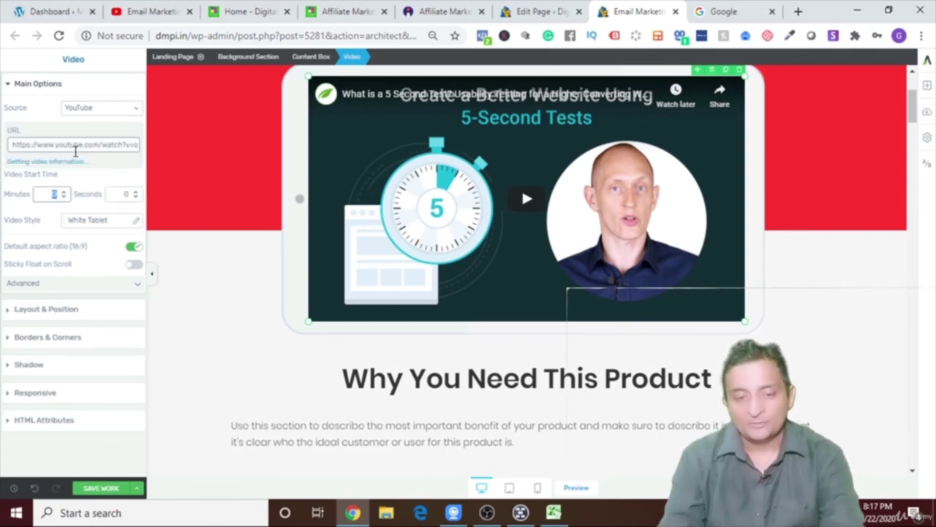
key("Tab")
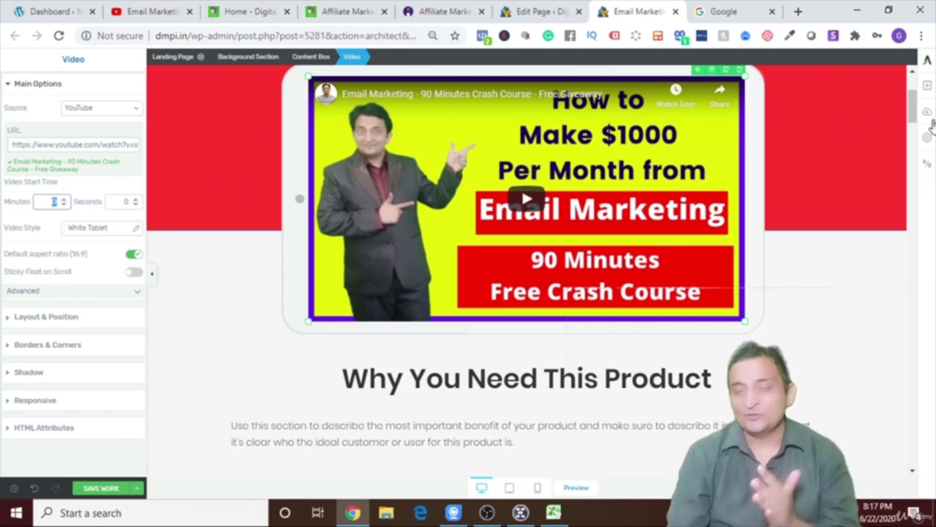
left_click_drag(919, 115, 914, 136)
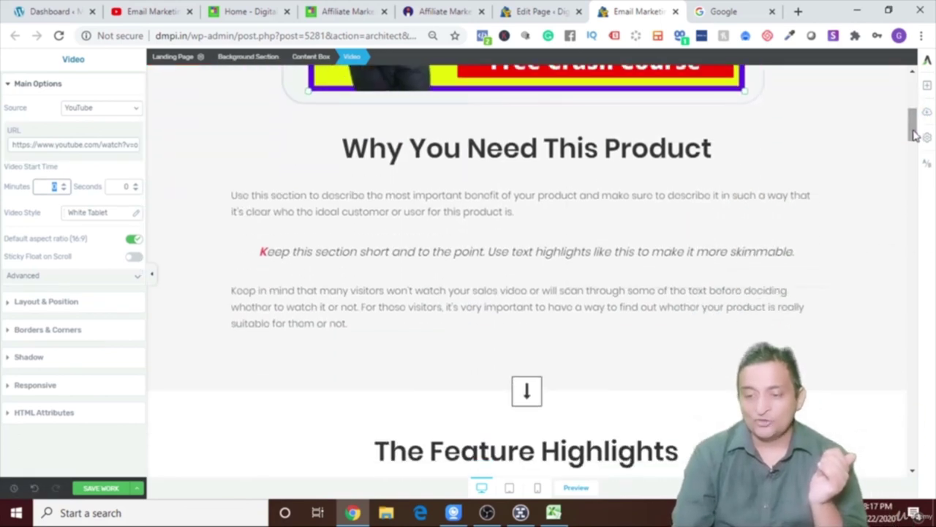
Step: Delete the Why You Need This Product intro paragraph text
triple_click(452, 210)
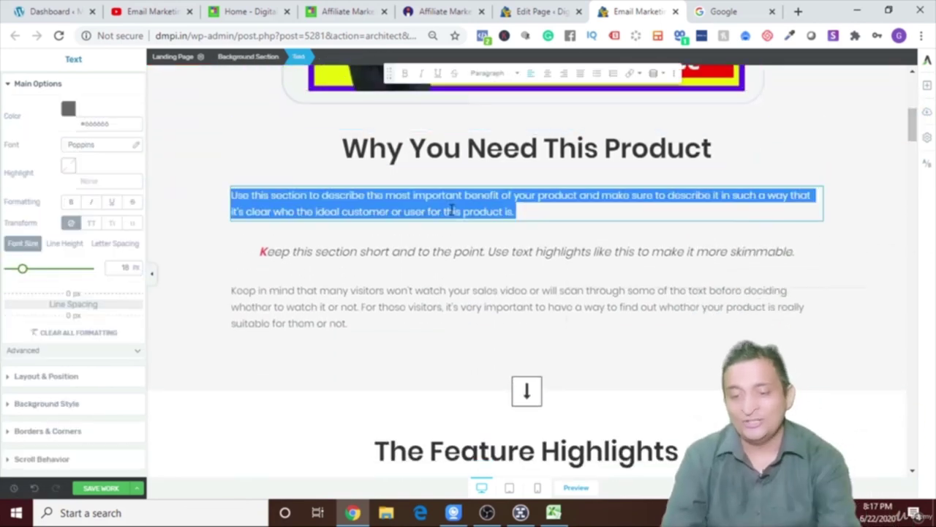
key("BackSpace")
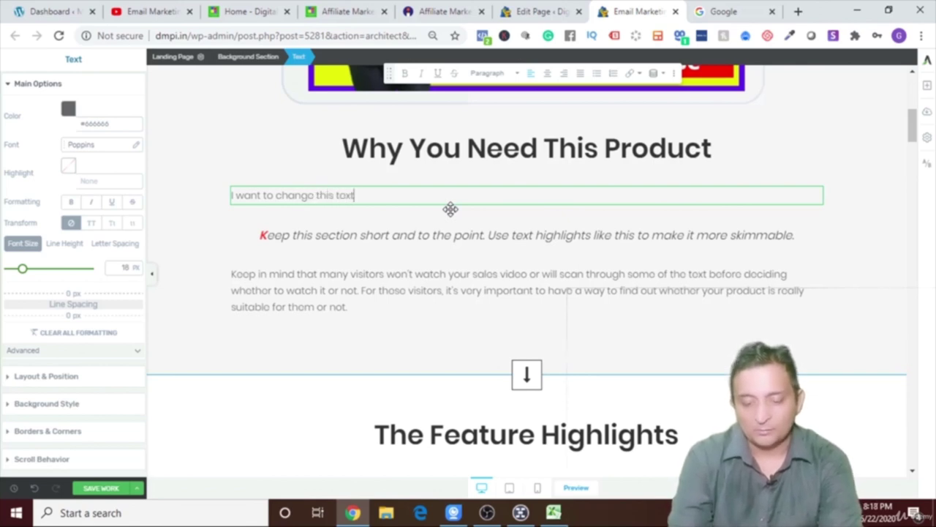
left_click_drag(913, 119, 913, 162)
left_click(527, 122)
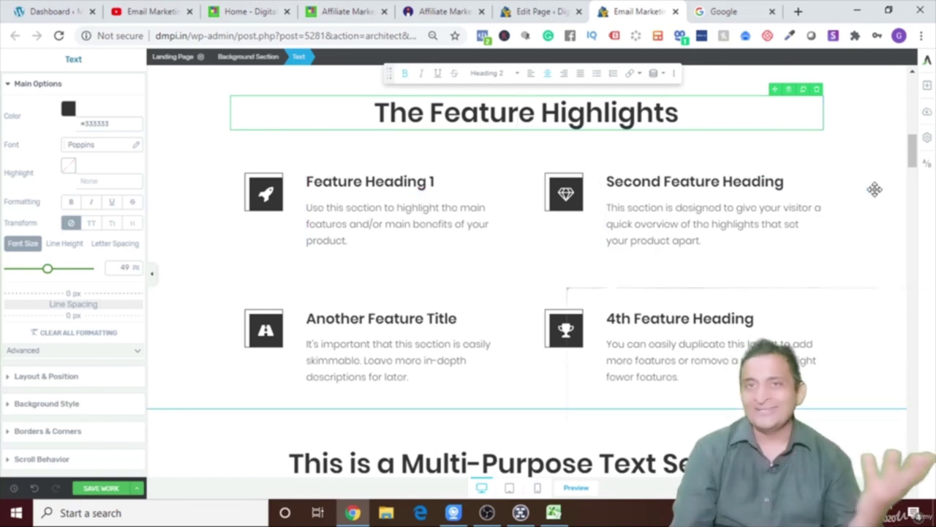
Step: Select the first testimonial photo and bring up the media library to replace it
left_click_drag(919, 162, 916, 244)
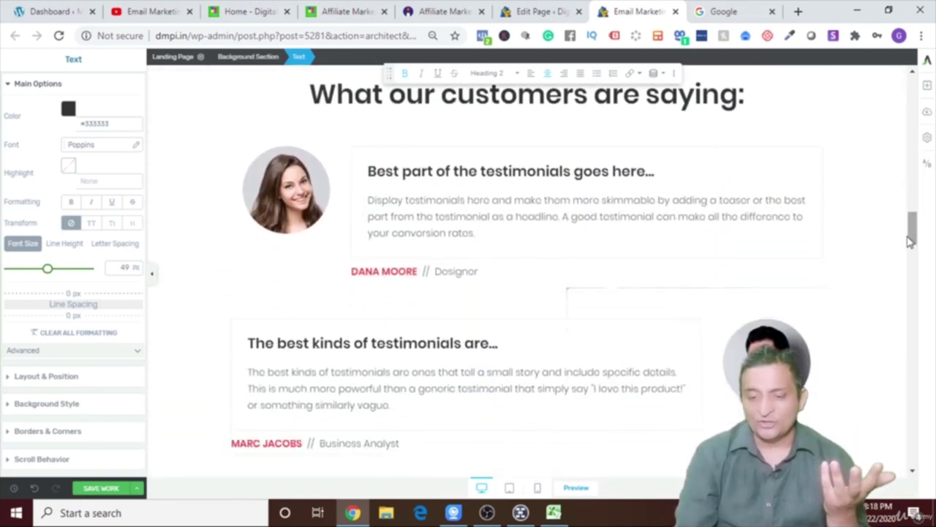
left_click(302, 212)
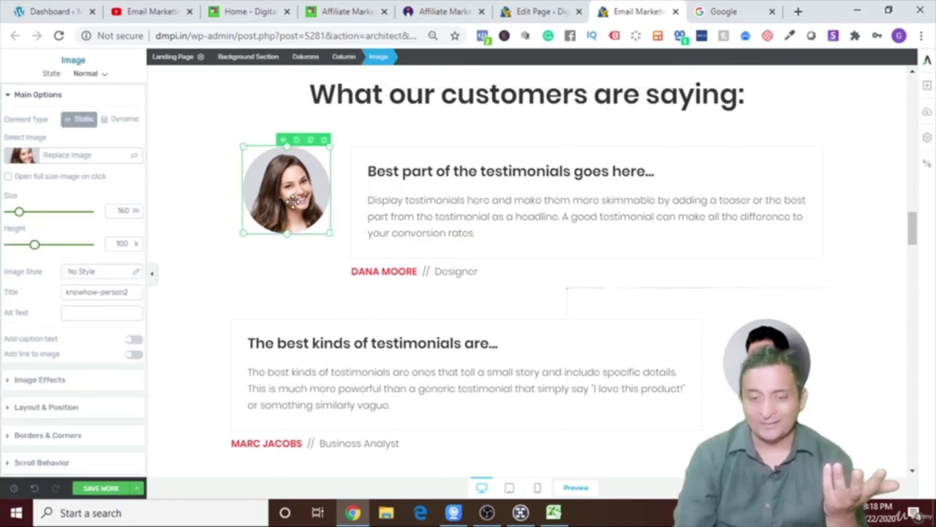
left_click(57, 160)
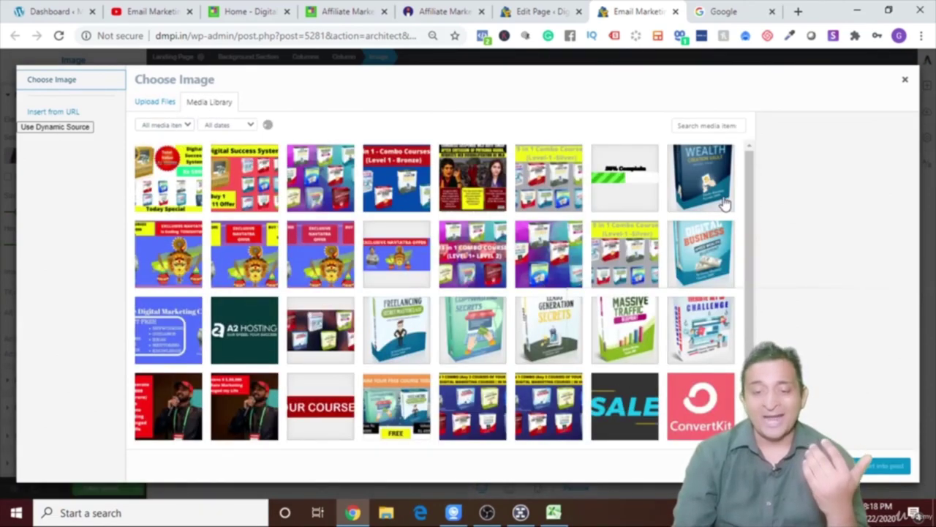
Step: Pick the man's portrait client4-free-img-4.png and insert it as the first testimonial photo
scroll(756, 284, "down", 1)
scroll(755, 285, "down", 1)
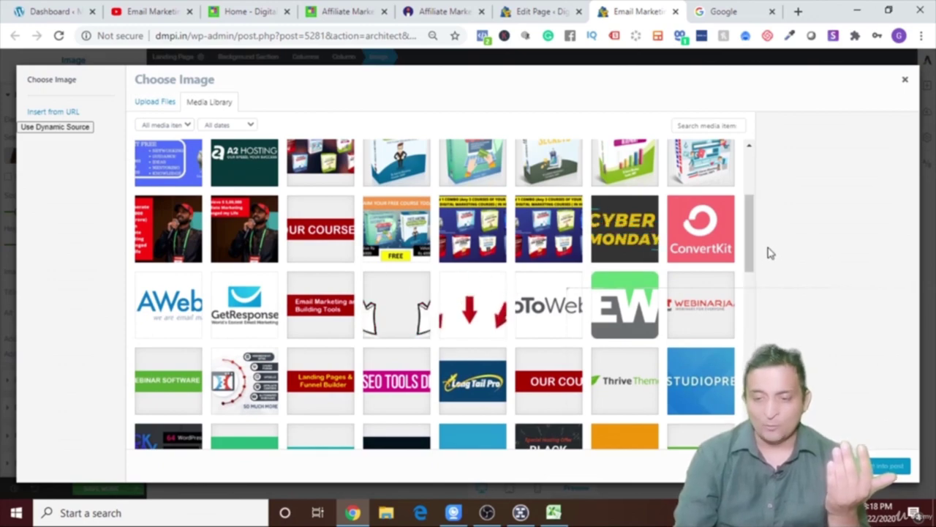
left_click_drag(751, 254, 756, 338)
left_click(702, 338)
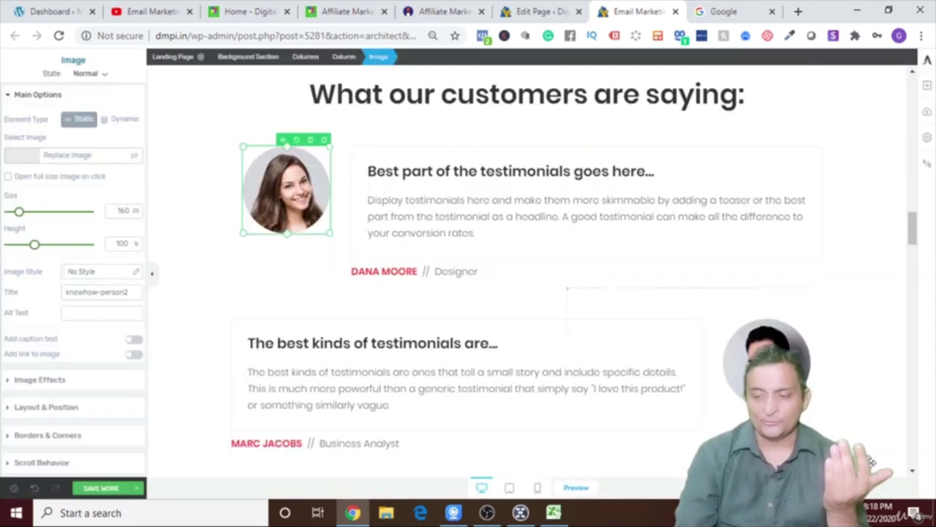
left_click(889, 466)
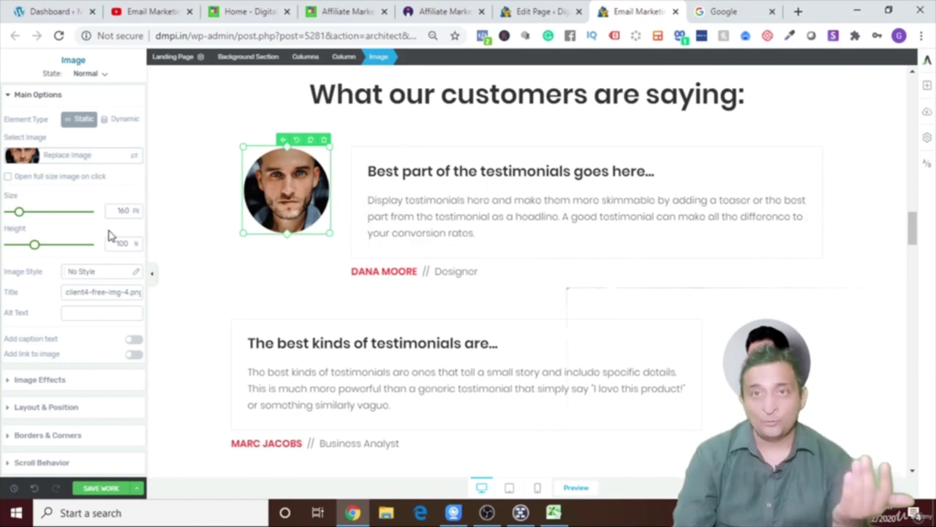
Step: Enlarge the testimonial photo to 167 and add a small top margin
left_click_drag(18, 212, 34, 247)
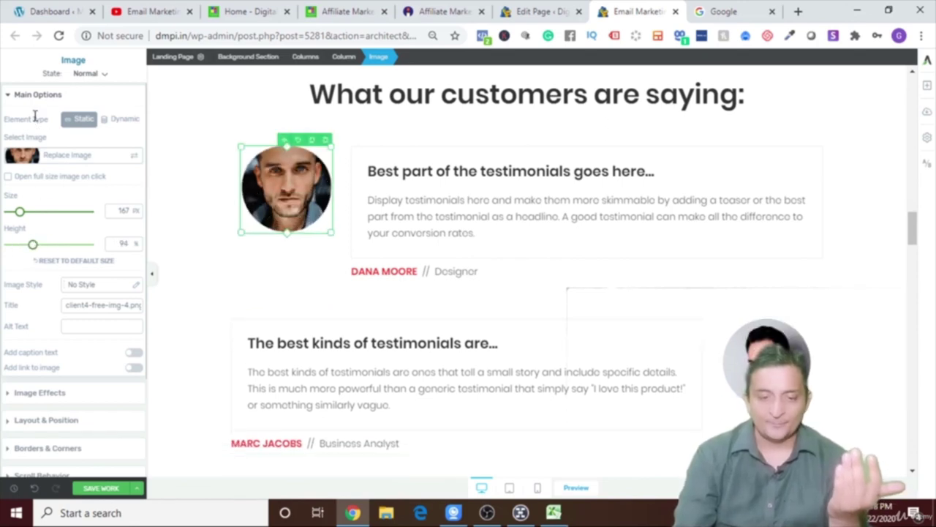
left_click(40, 99)
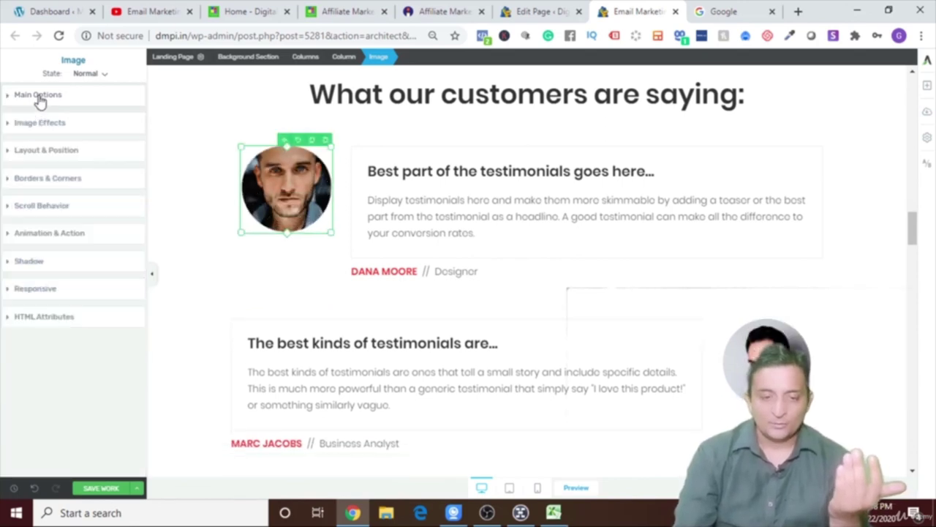
left_click(63, 154)
left_click_drag(78, 216, 83, 187)
left_click(30, 155)
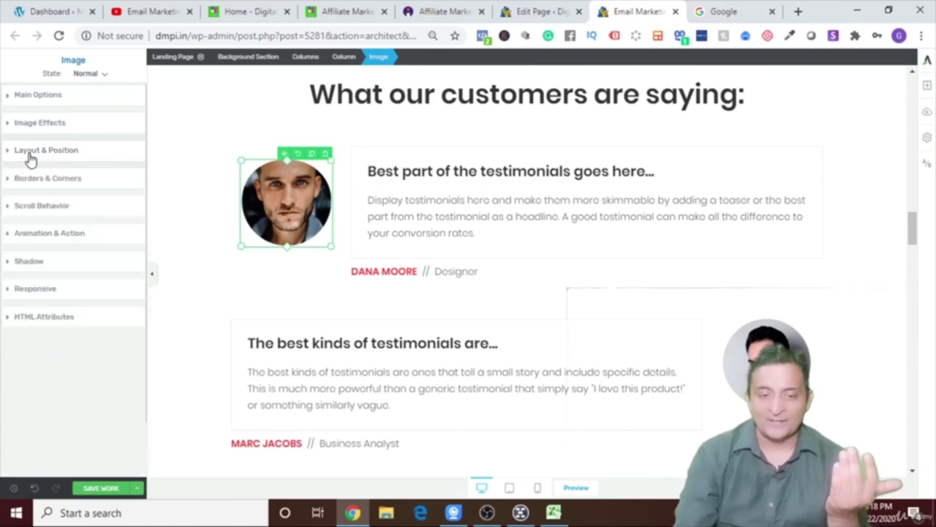
Step: Check the image effect and scroll behaviour options, then expand Borders & Corners
left_click(40, 126)
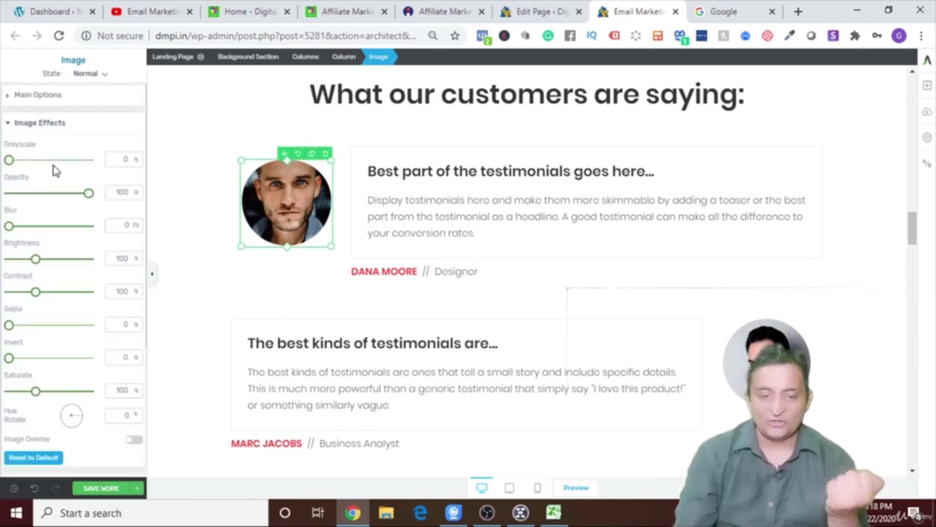
left_click(25, 130)
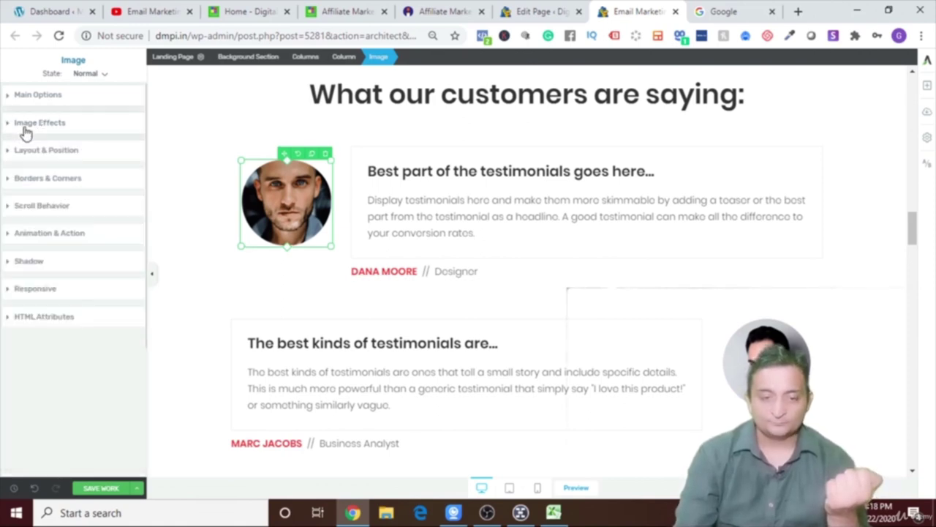
left_click(57, 209)
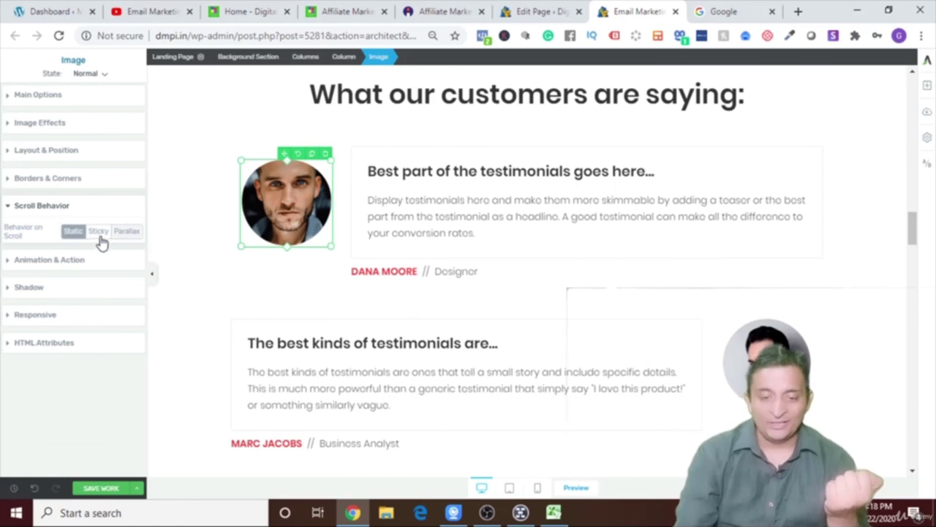
left_click(59, 209)
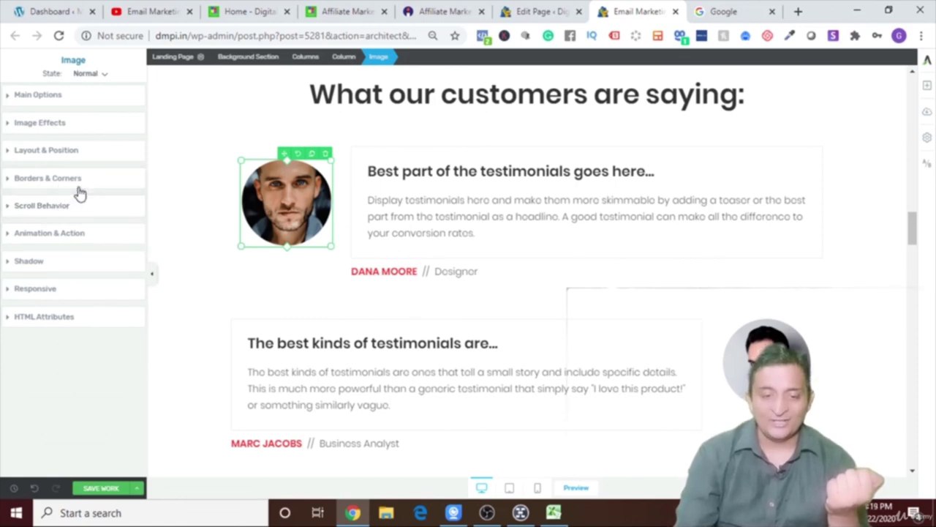
left_click(80, 183)
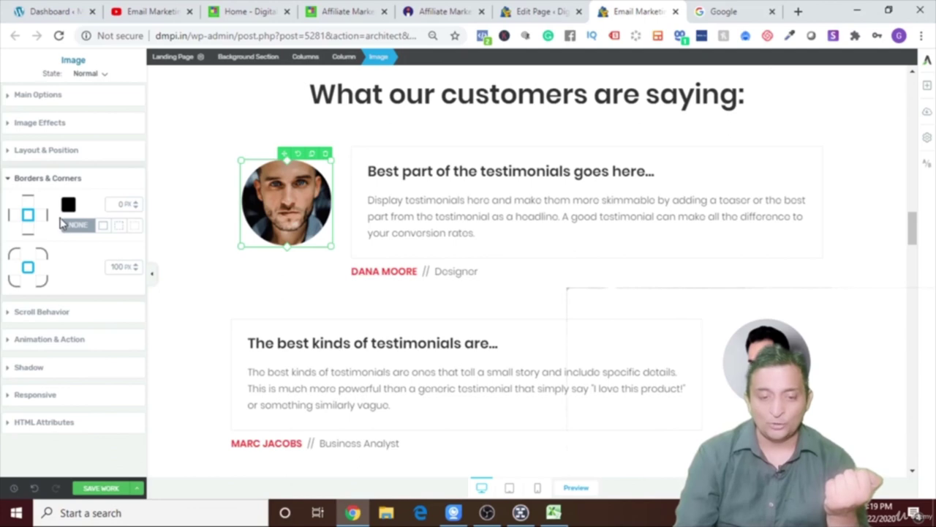
Step: Give the testimonial photo a 4 px red border
left_click(134, 202)
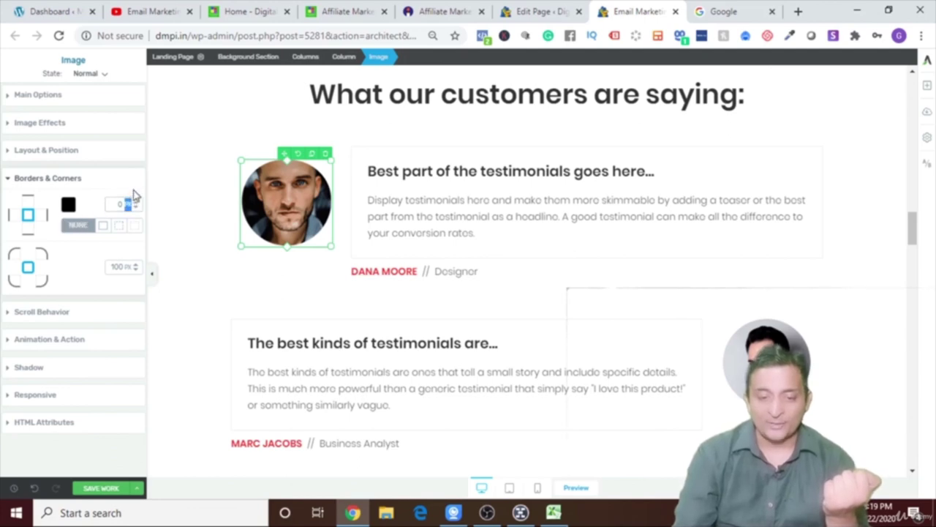
type("4")
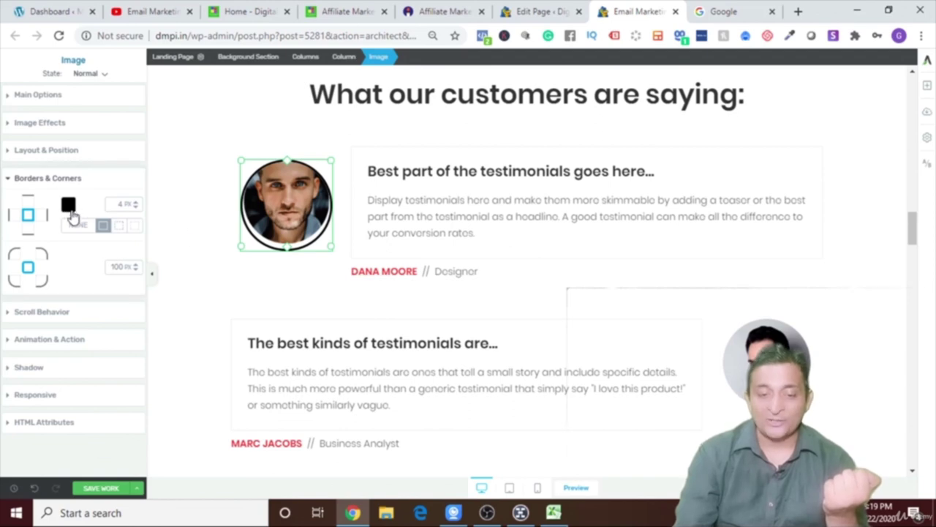
left_click(69, 206)
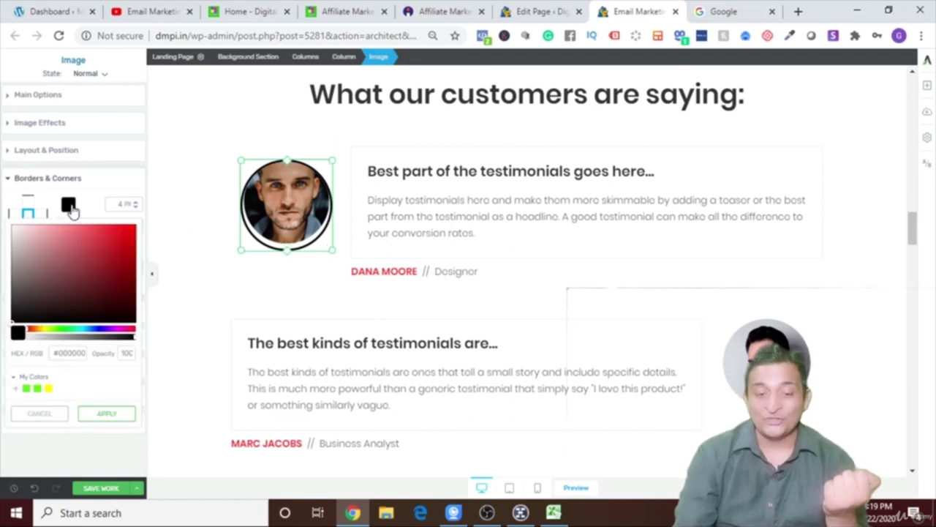
left_click(129, 234)
left_click(106, 413)
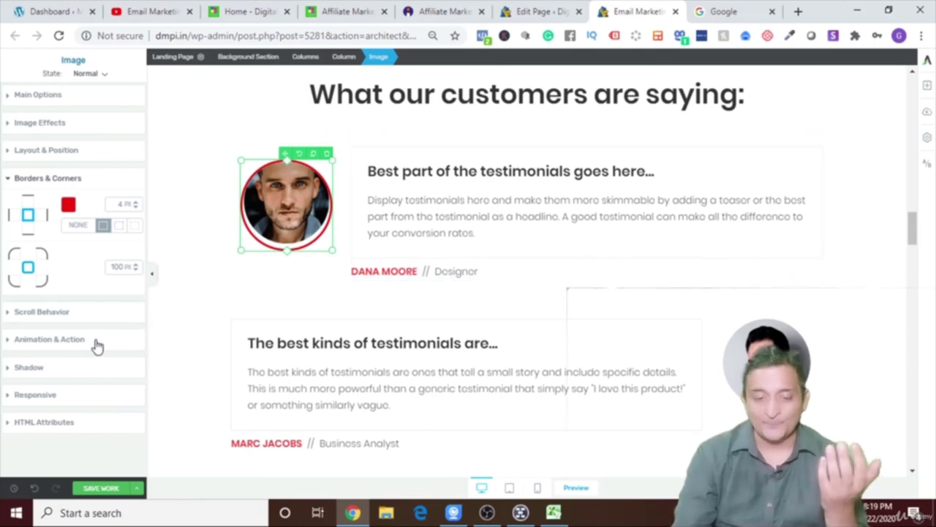
Step: Add a 'Slide, bottom' entrance animation to the photo
left_click(82, 341)
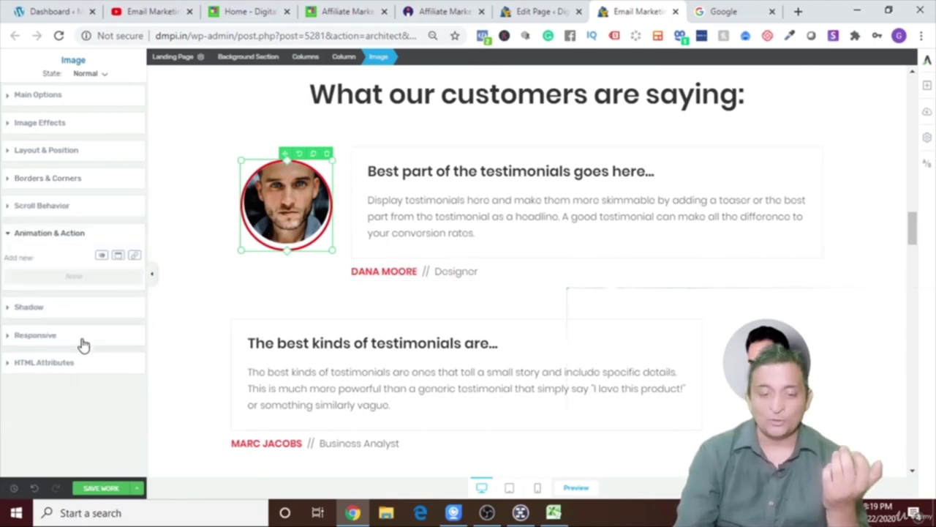
left_click(106, 256)
left_click(99, 296)
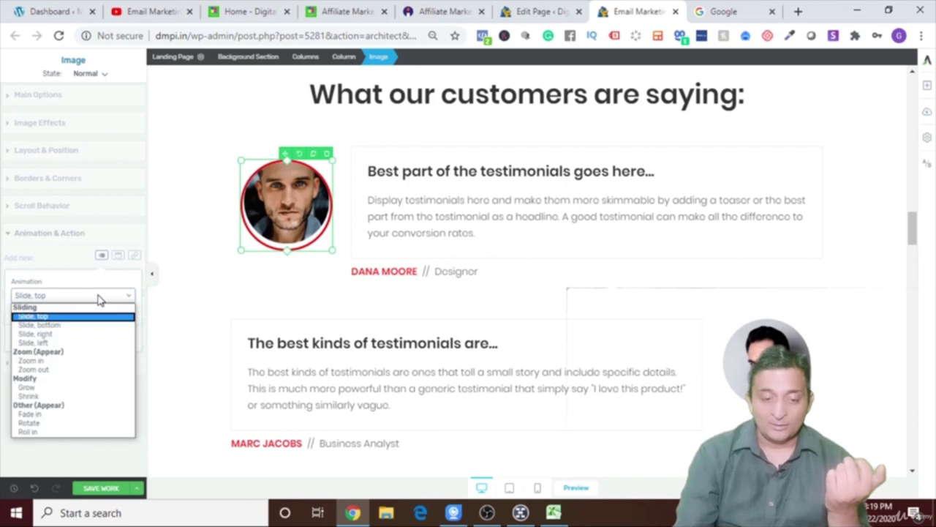
left_click(52, 343)
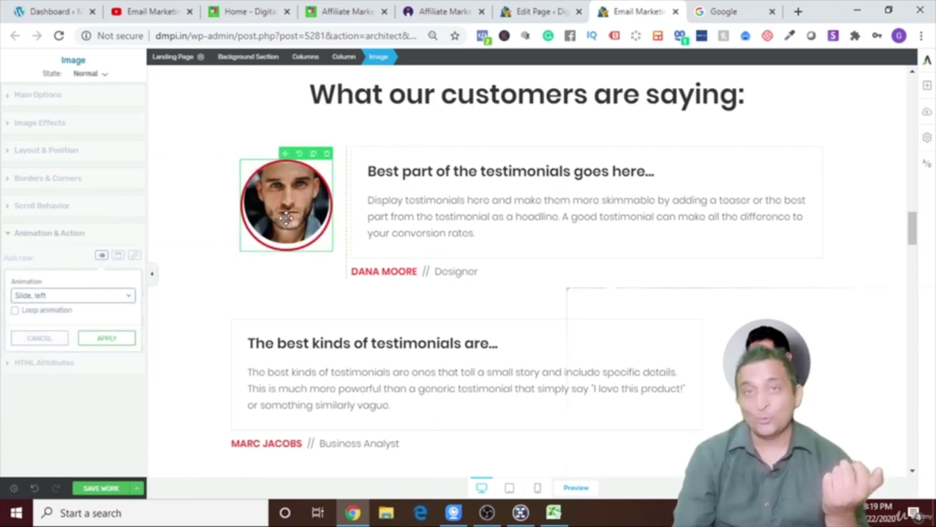
left_click(91, 300)
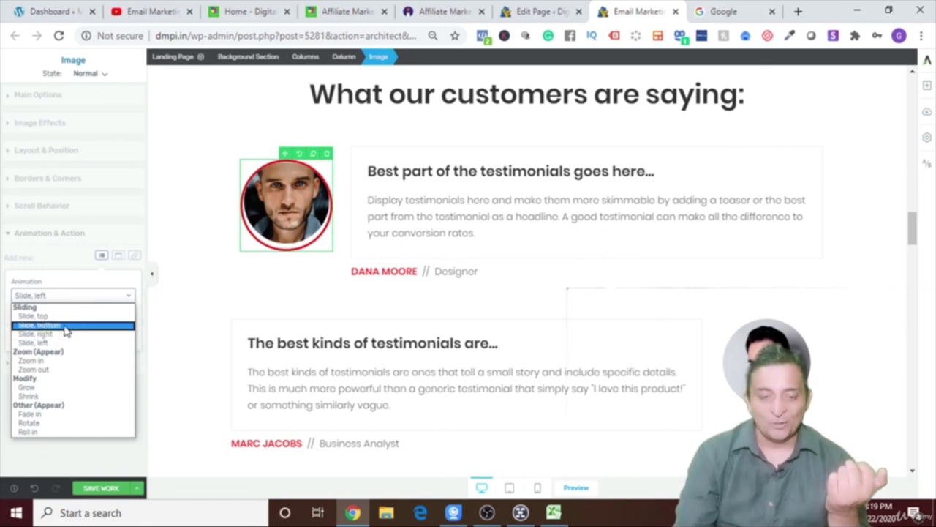
left_click(64, 331)
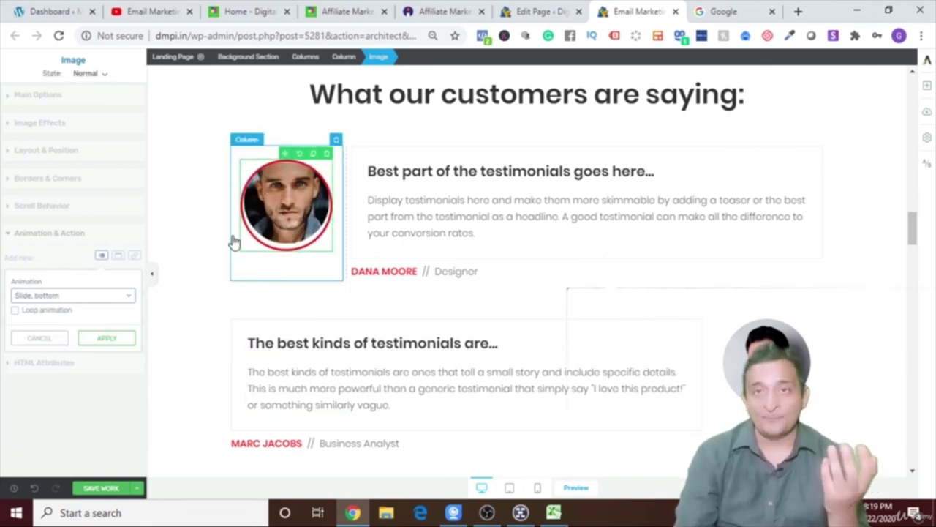
left_click(97, 346)
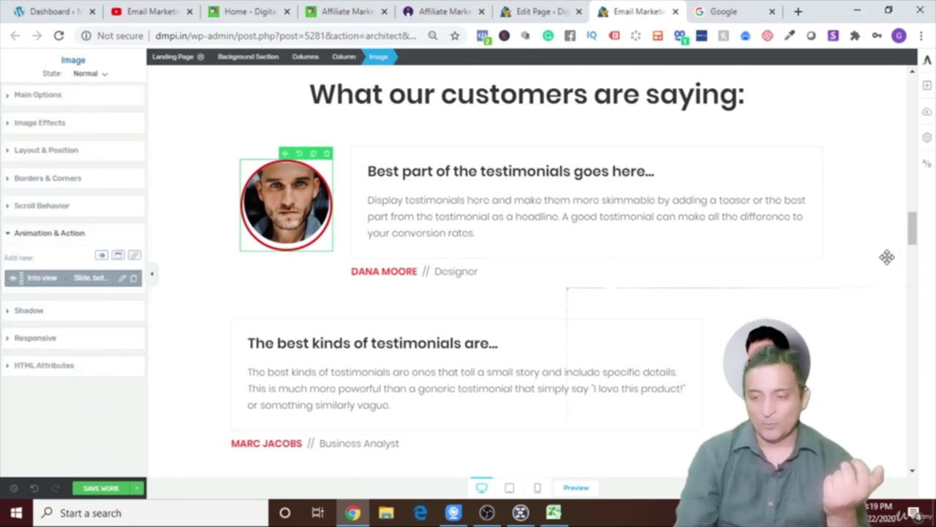
Step: Save Work until 'All changes saved' shows, and scroll back to The Feature Highlights
scroll(913, 242, "down", 1)
left_click_drag(913, 245, 912, 308)
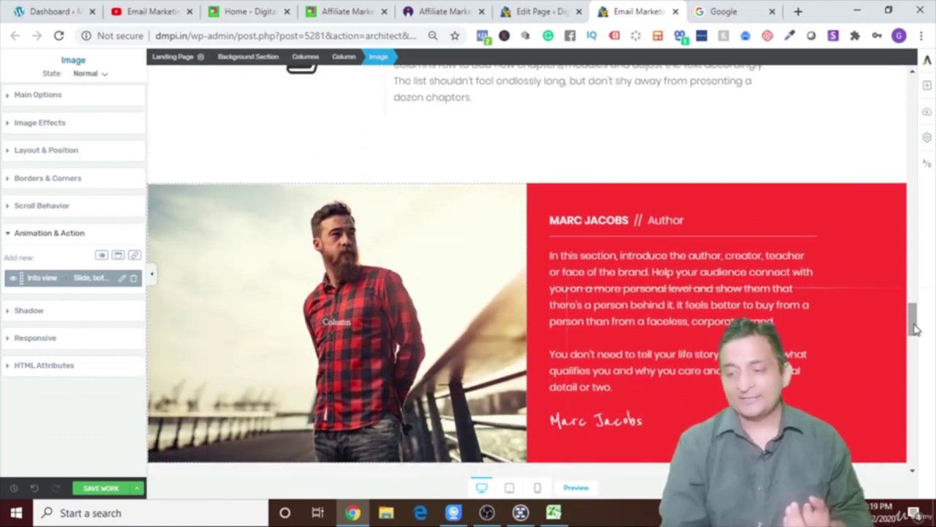
left_click_drag(911, 322, 912, 184)
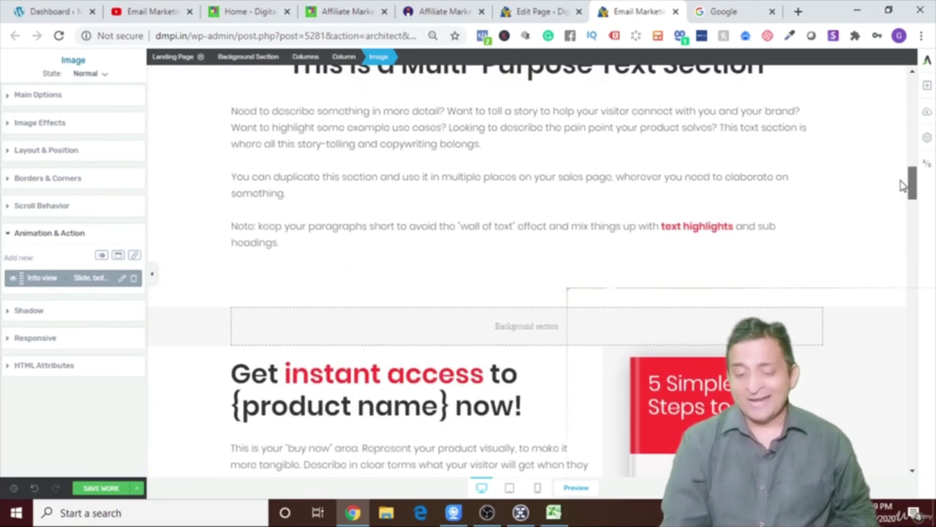
left_click(100, 488)
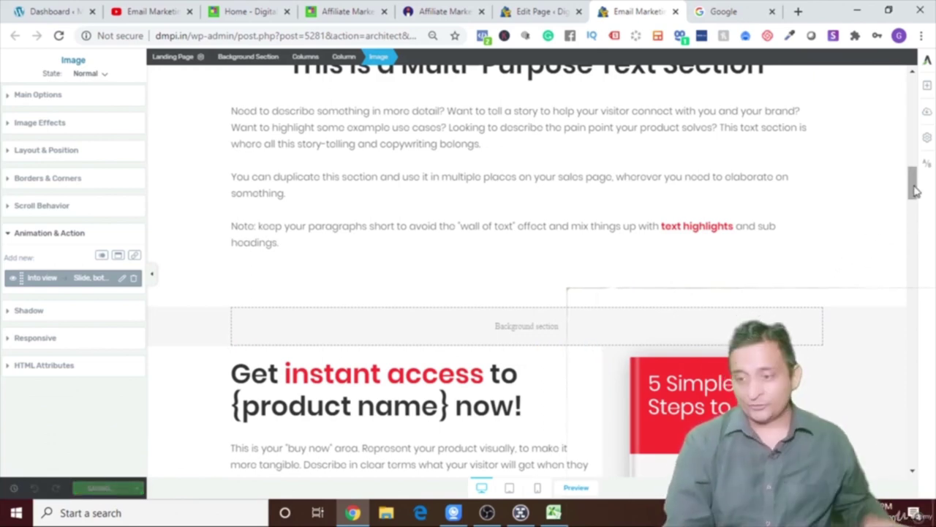
left_click_drag(915, 190, 914, 153)
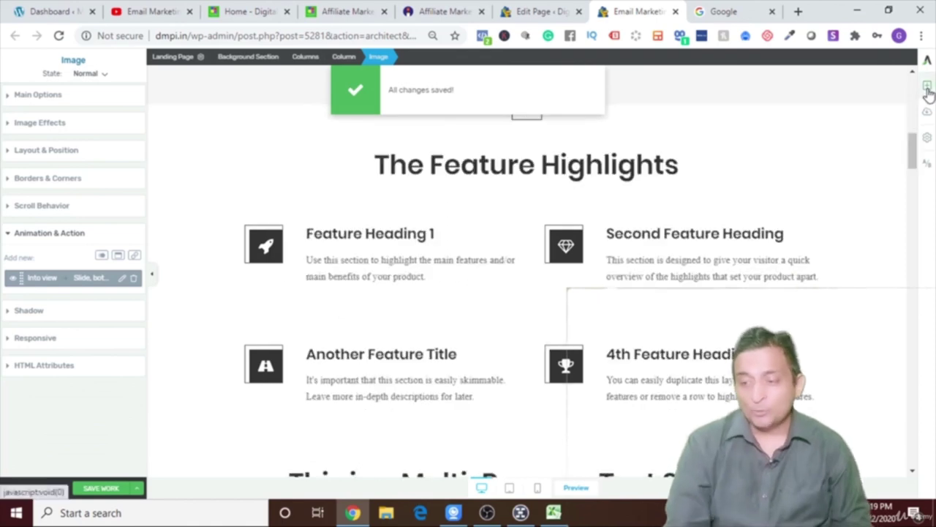
Step: Drop a Columns block above The Feature Highlights in the 1/3-1/3-1/3 layout, removing the extra column
left_click(927, 86)
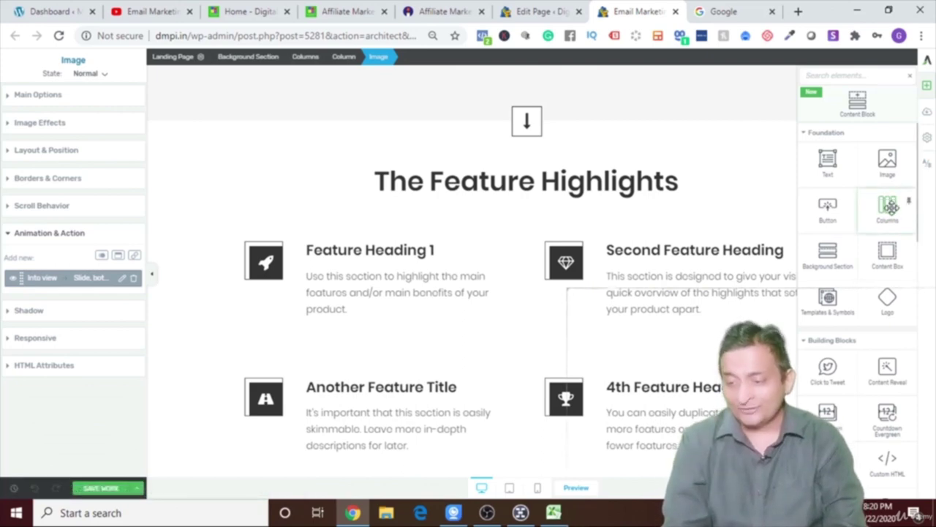
left_click_drag(890, 207, 483, 121)
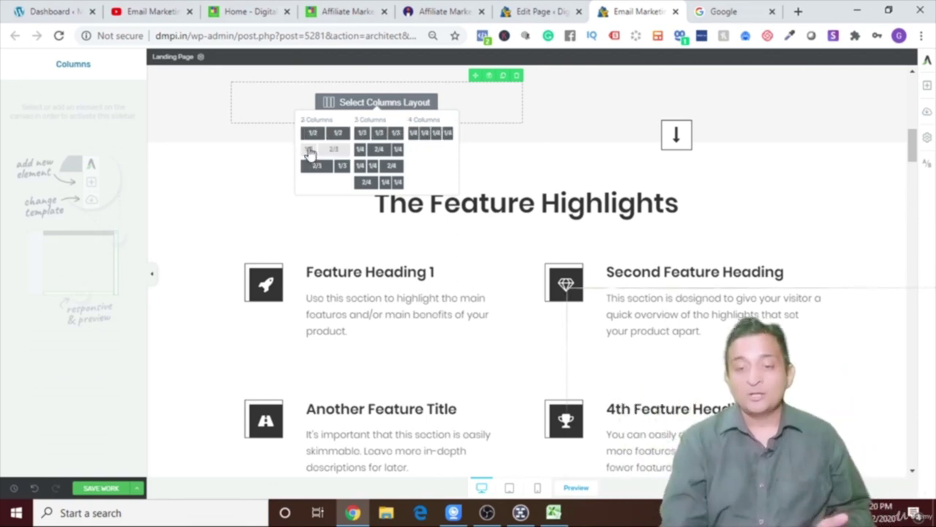
left_click(373, 137)
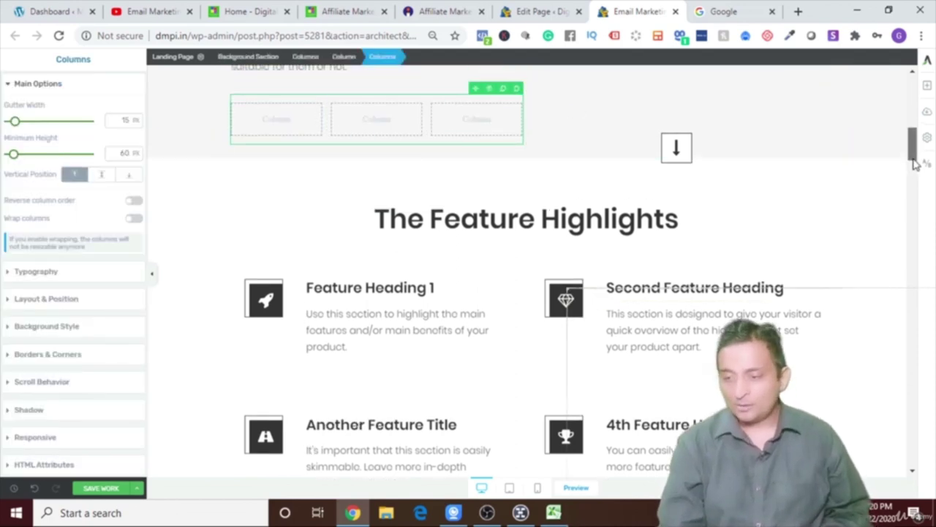
scroll(907, 147, "up", 1)
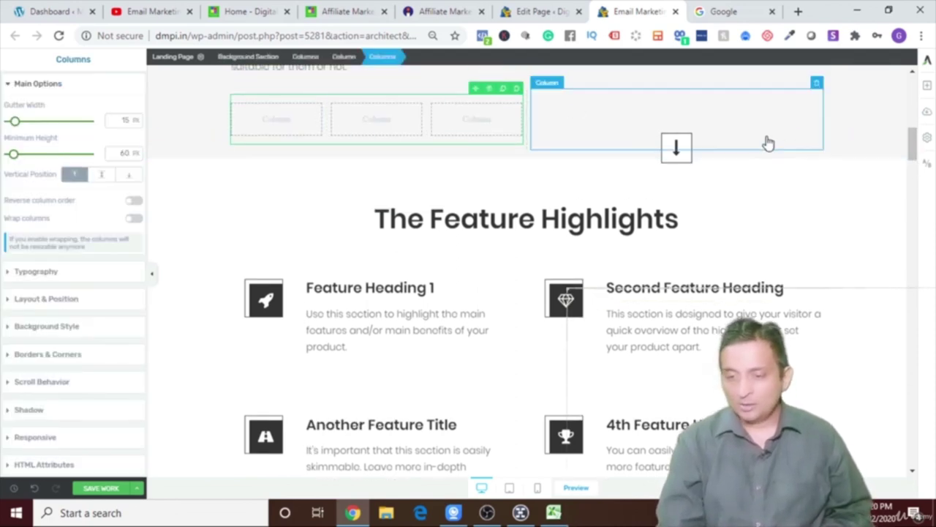
left_click(817, 87)
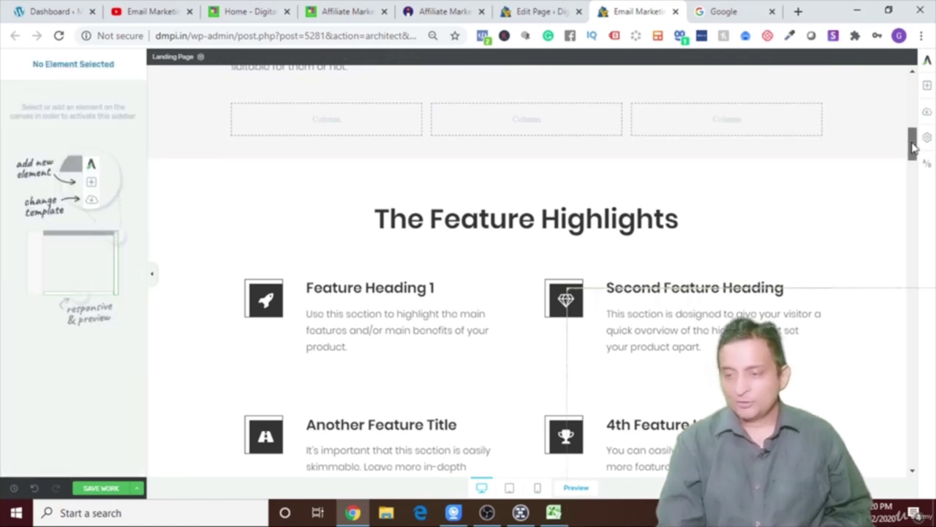
Step: Insert the Wealth Creation Vault box image (Medium.png) into the first column
scroll(912, 140, "up", 1)
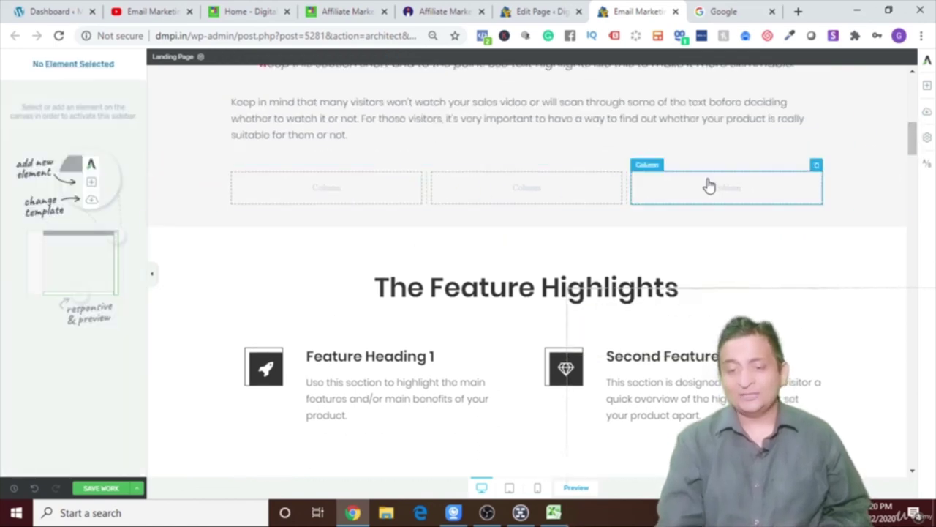
left_click(927, 85)
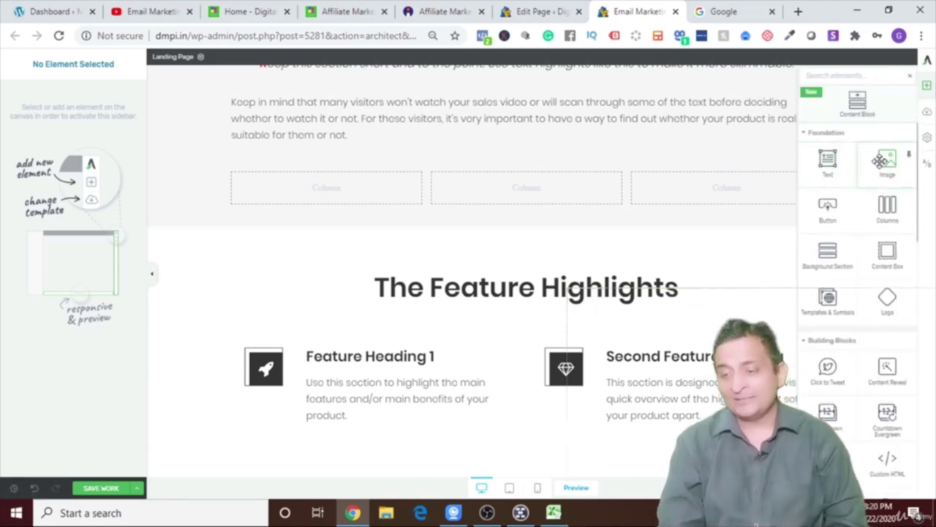
left_click_drag(887, 163, 334, 180)
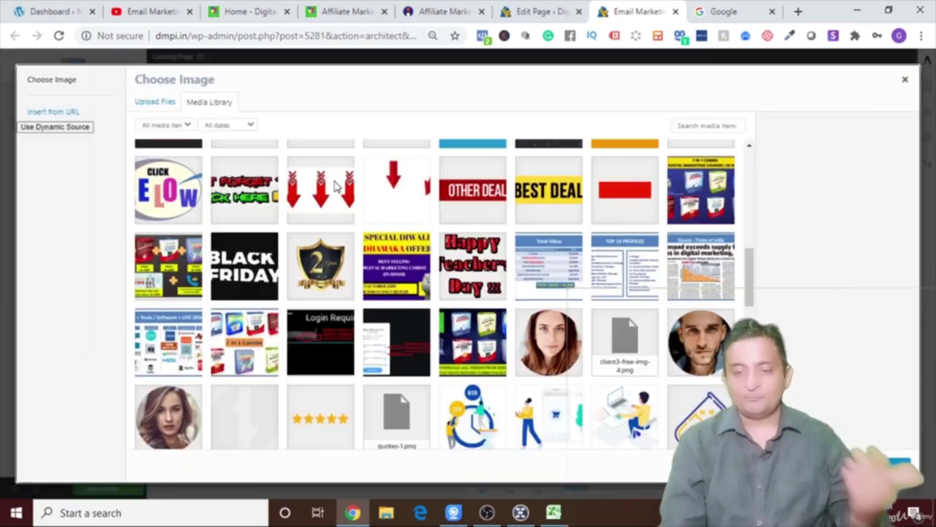
left_click_drag(752, 293, 756, 175)
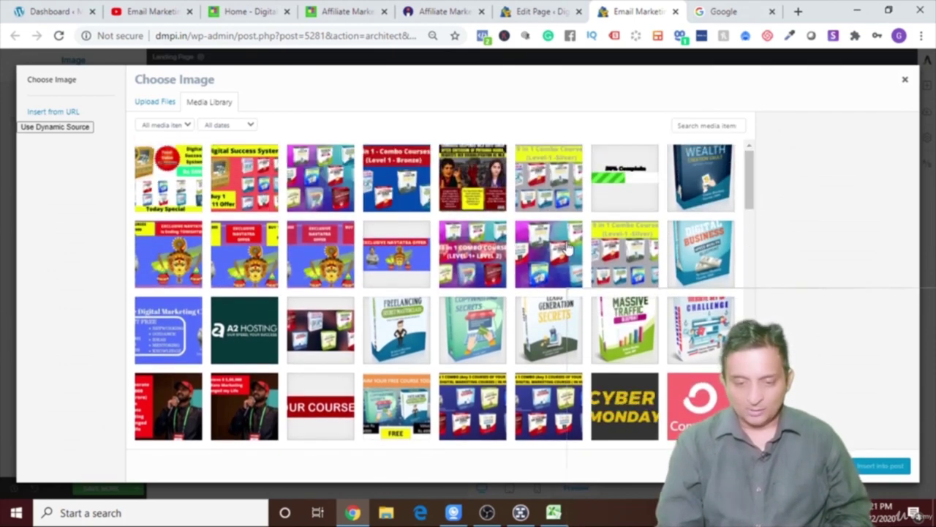
left_click(720, 202)
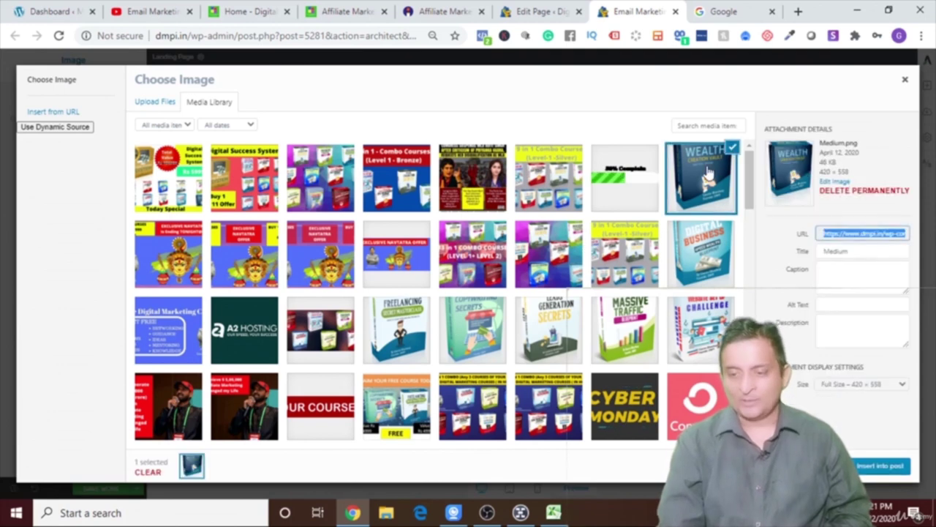
left_click(880, 466)
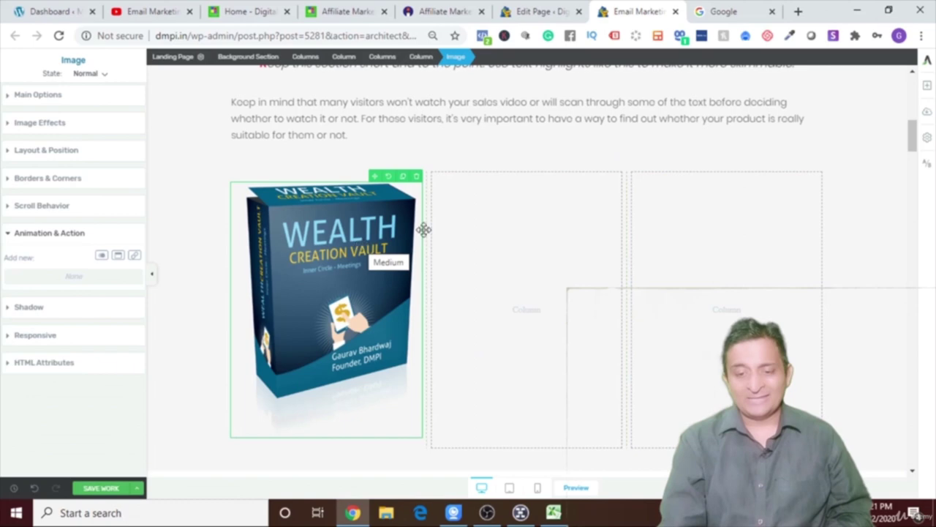
Step: Place a Countdown element in the column next to the product image
left_click(927, 85)
left_click(927, 84)
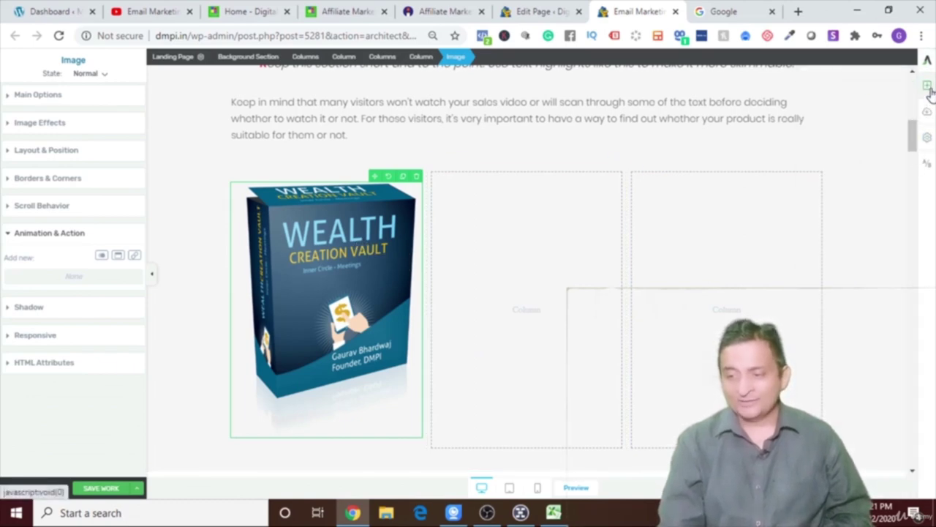
left_click(927, 84)
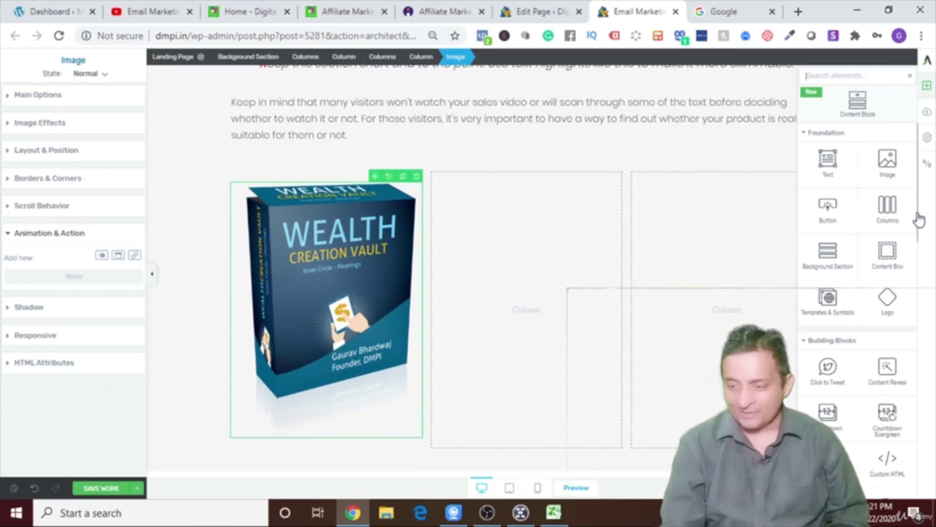
left_click_drag(916, 216, 912, 153)
left_click(927, 85)
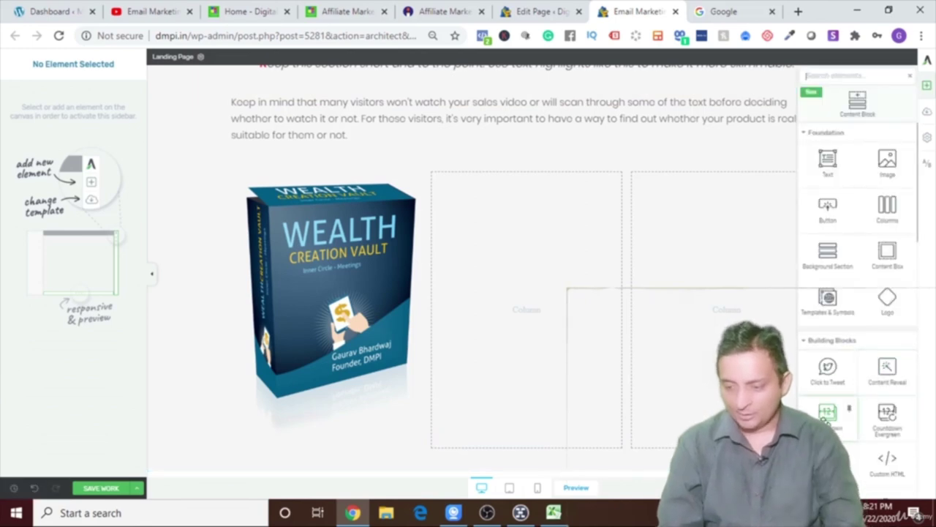
left_click_drag(827, 413, 499, 253)
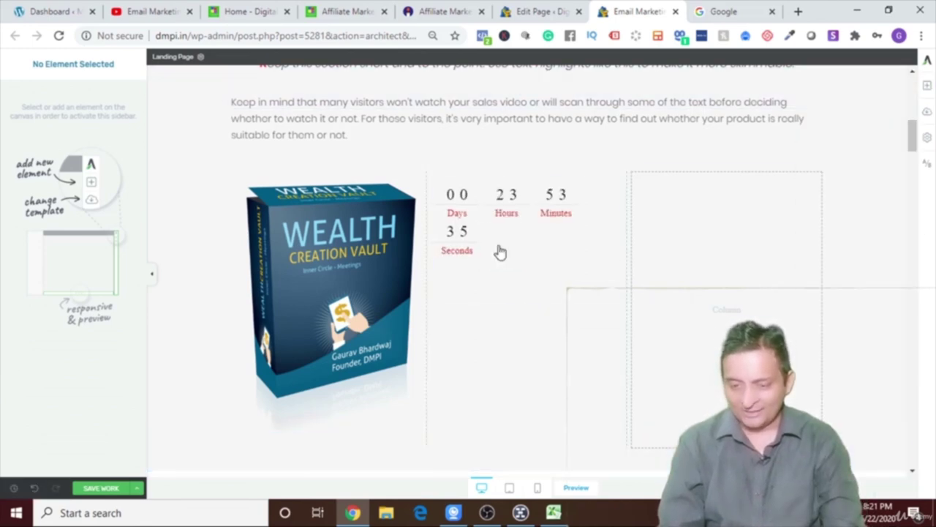
Step: Style the countdown as Squared boxes in blue (#134ceb)
left_click(443, 192)
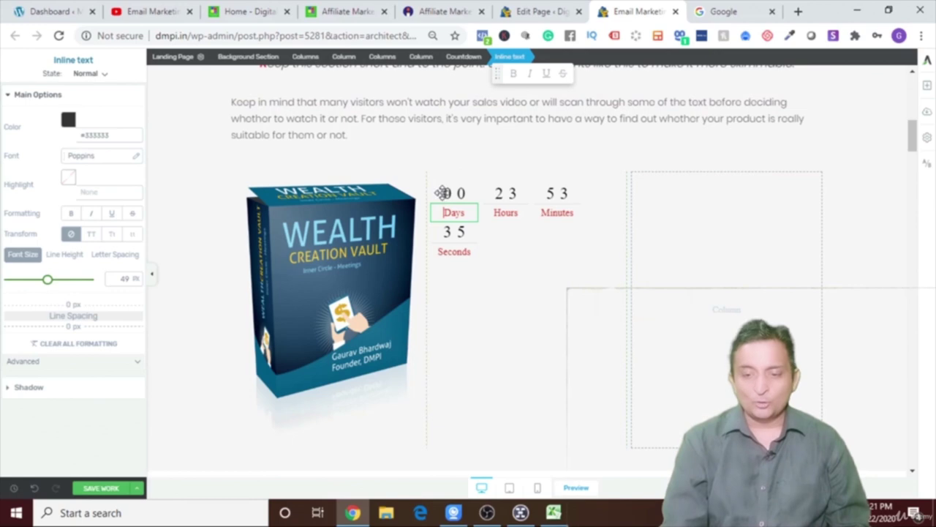
left_click(443, 192)
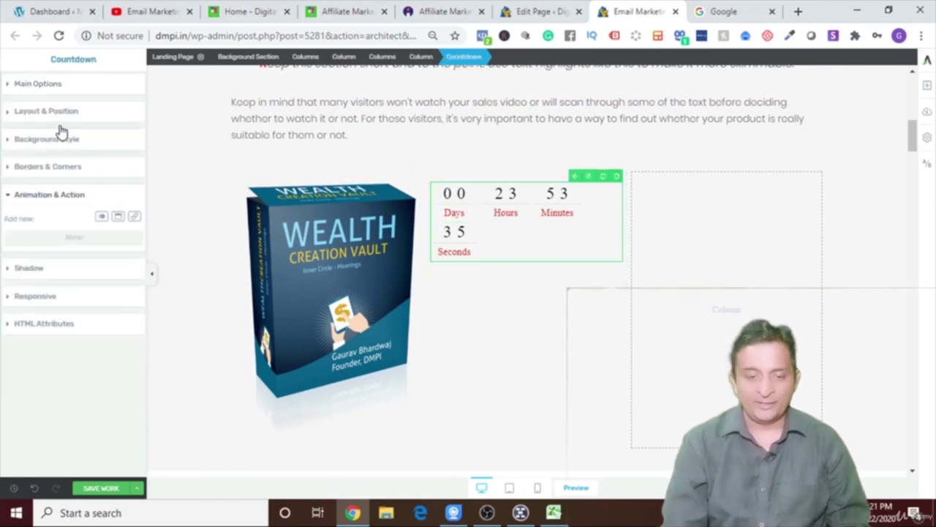
left_click(45, 85)
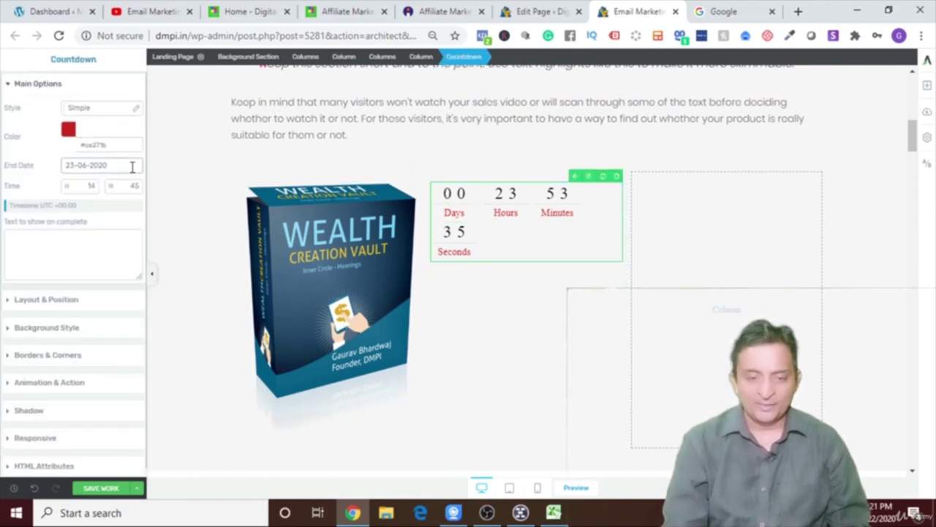
left_click(133, 109)
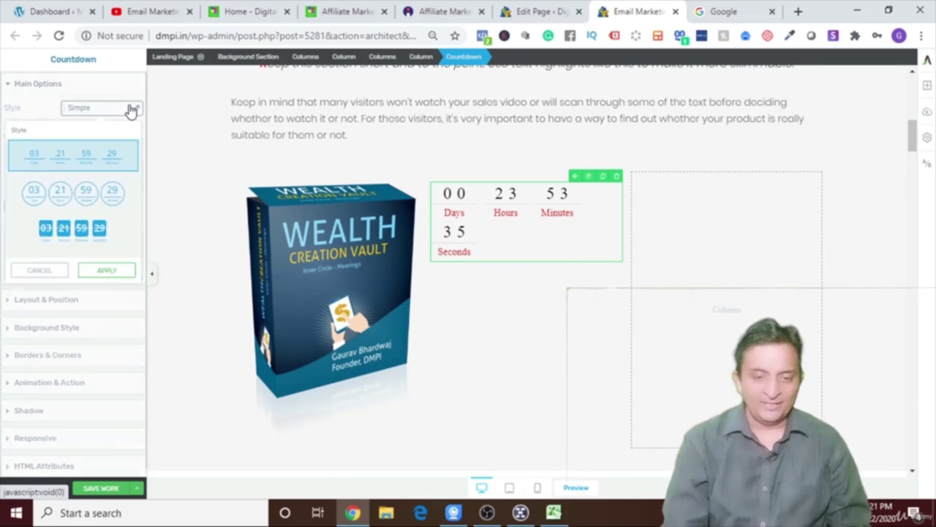
left_click(71, 232)
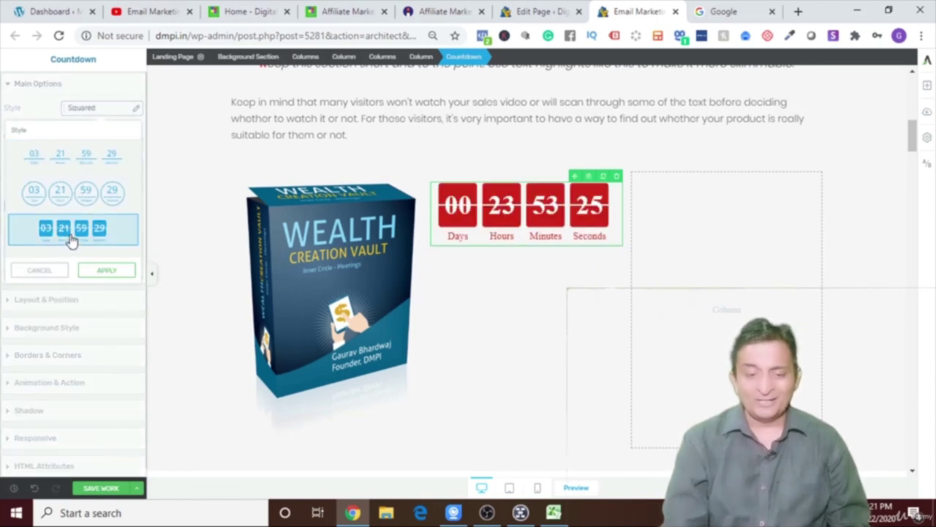
left_click(106, 271)
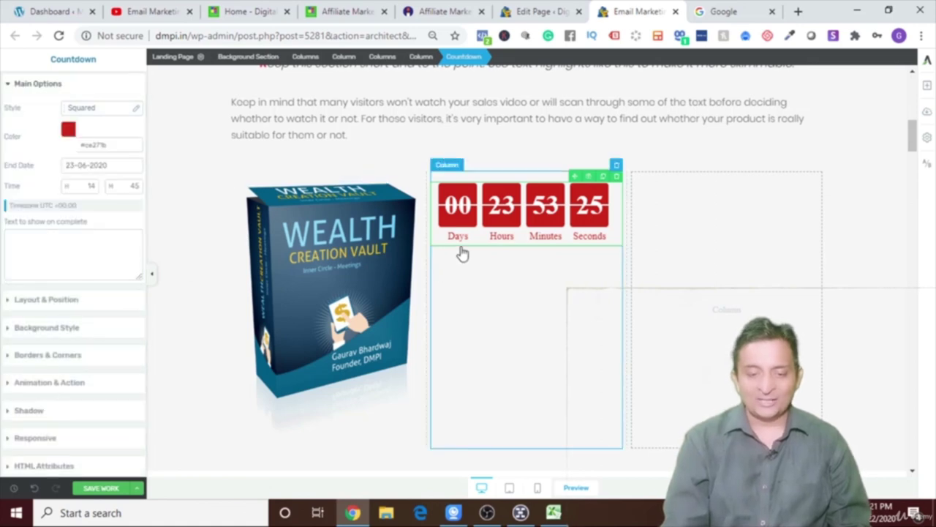
left_click(68, 132)
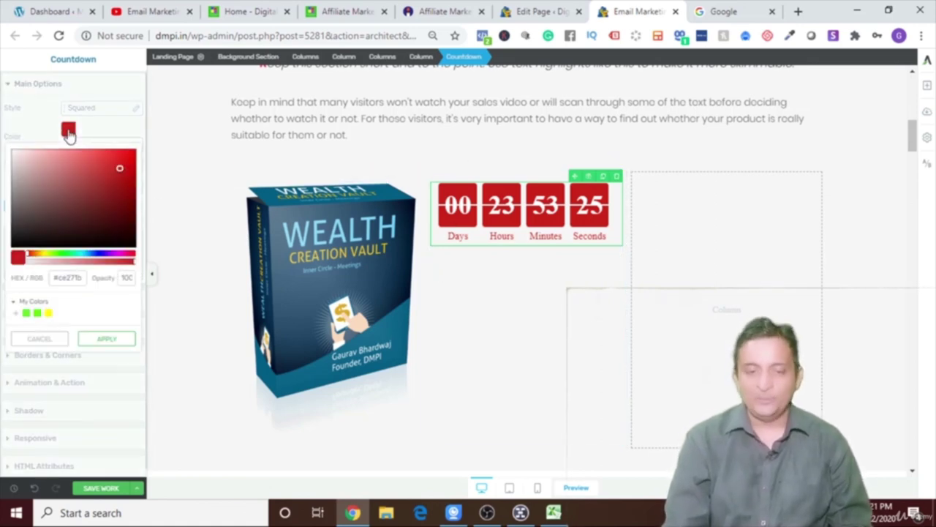
left_click(96, 256)
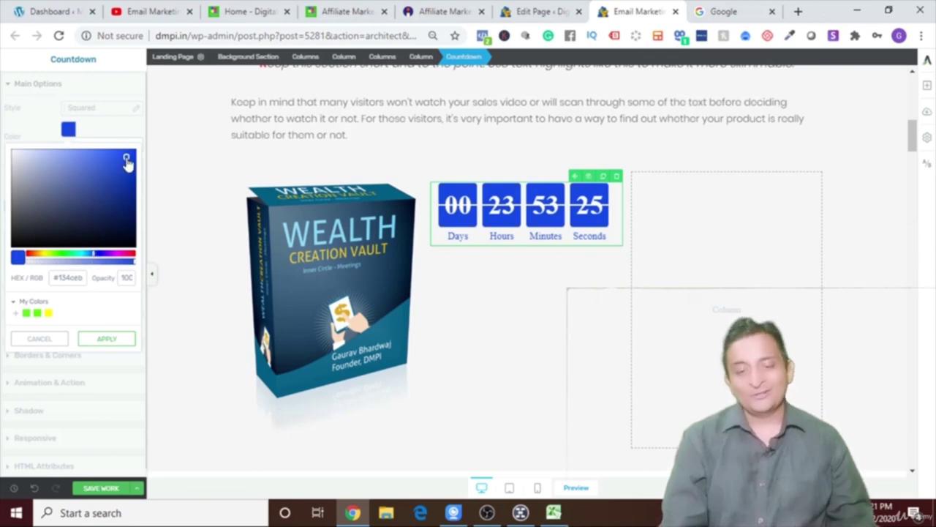
left_click(104, 340)
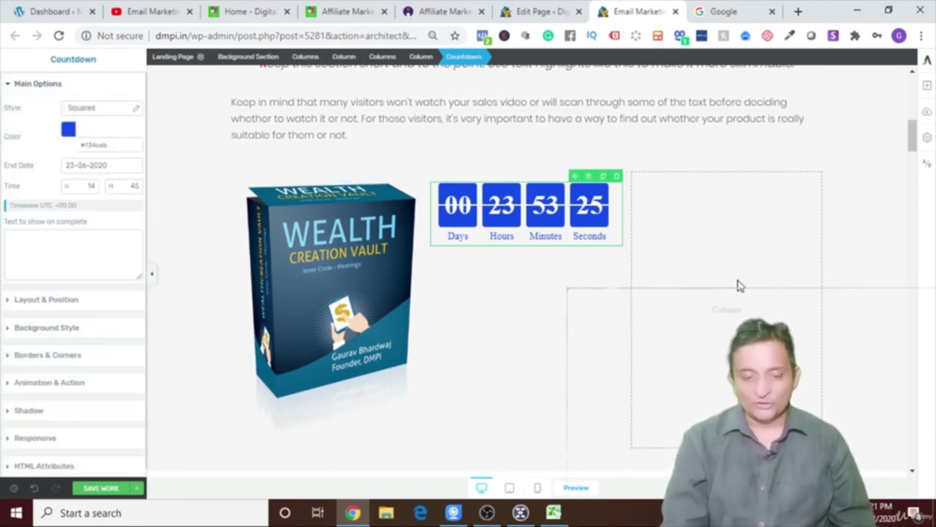
left_click(927, 86)
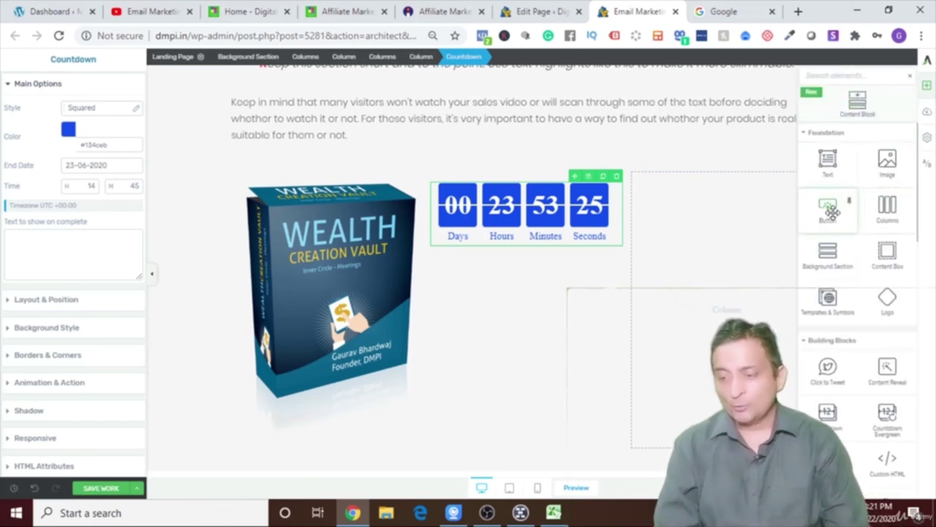
Step: Drop a Button into the third column and relabel it 'Click Here to Enroll NOW'
left_click_drag(830, 211, 688, 201)
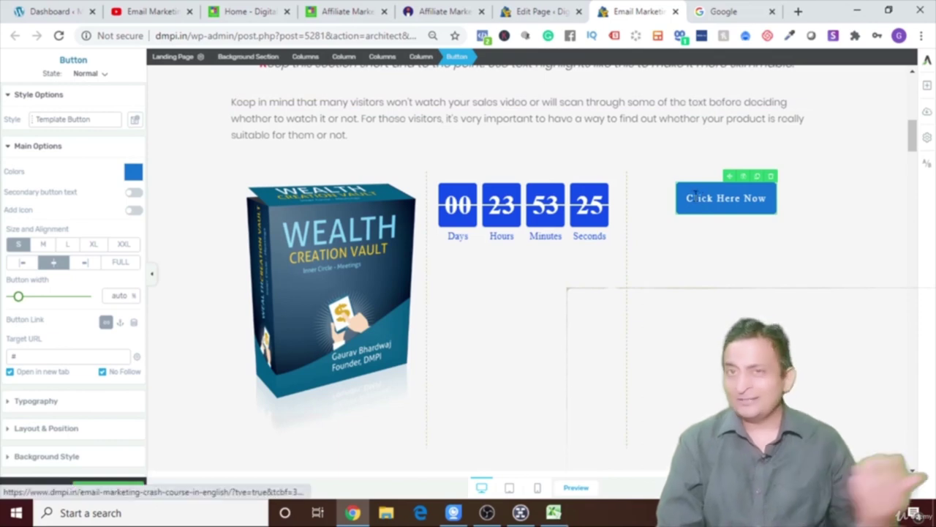
left_click(694, 194)
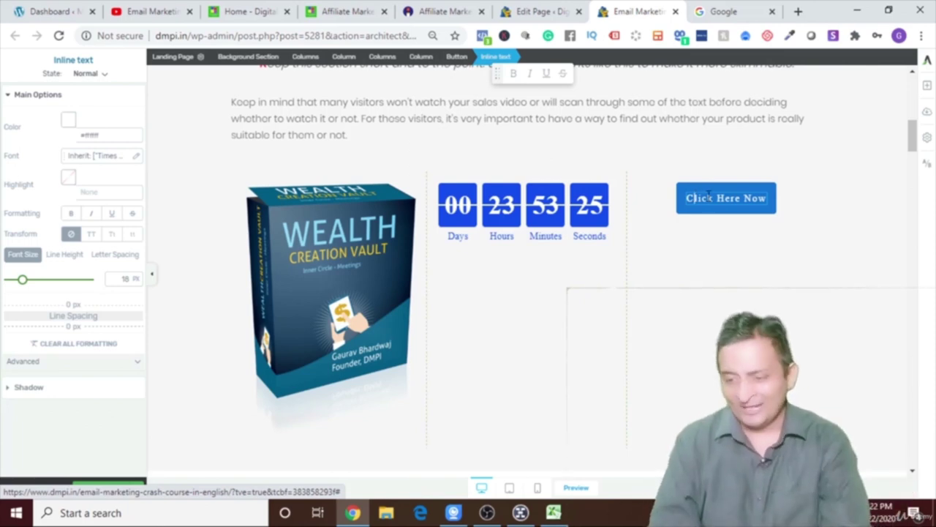
type("C")
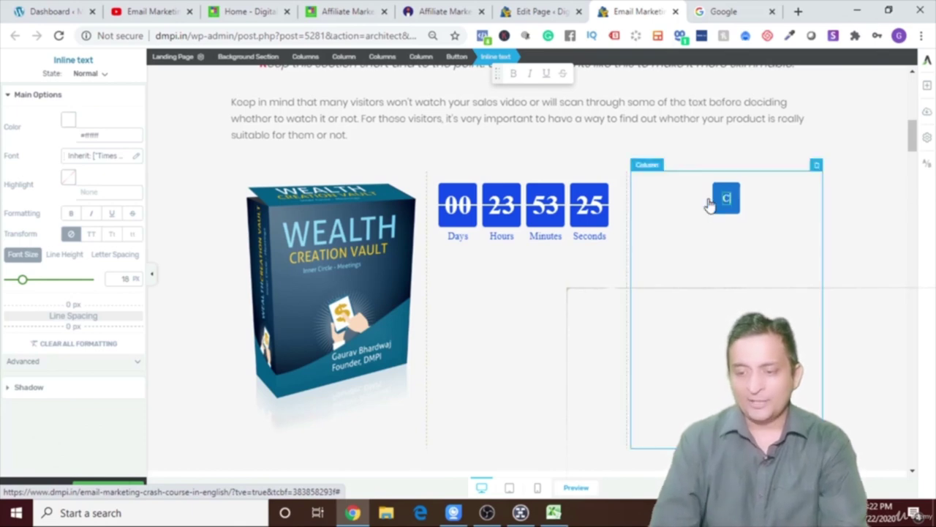
type("lick")
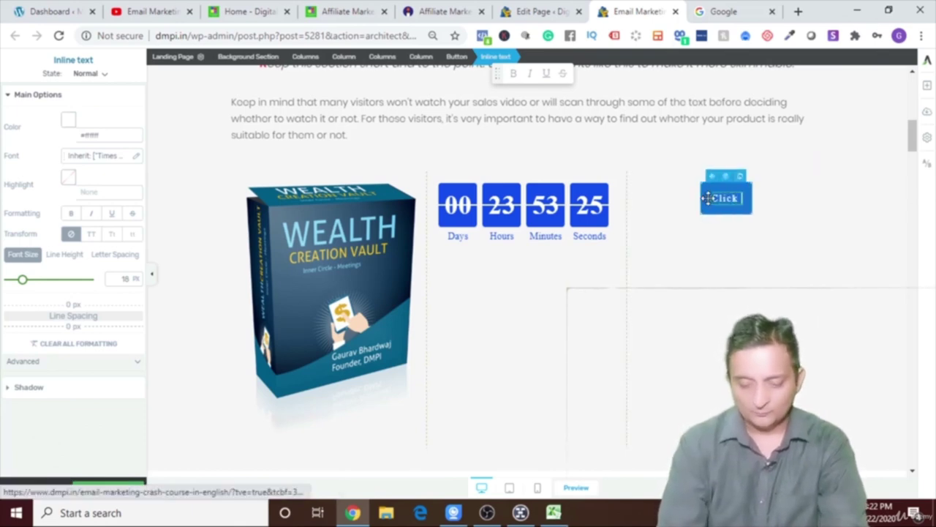
type(" Here to Enroll NOW")
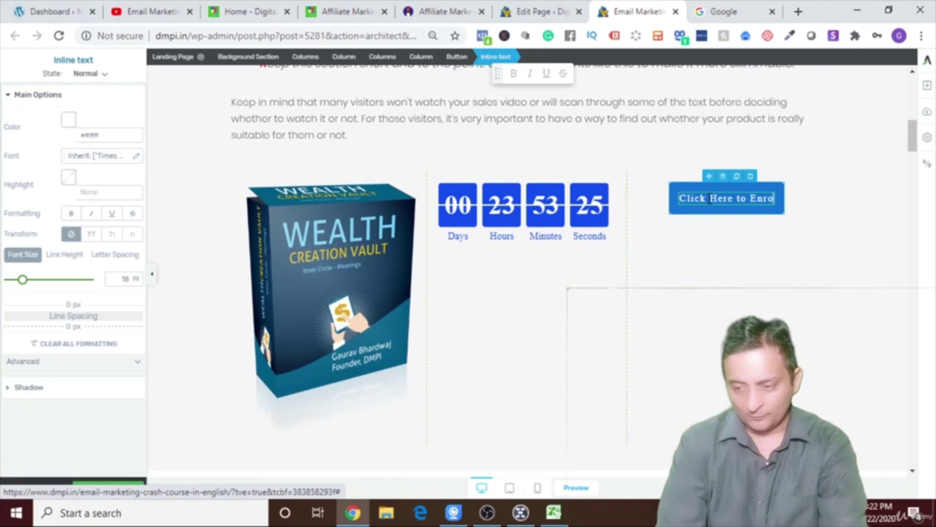
left_click(702, 253)
left_click(655, 188)
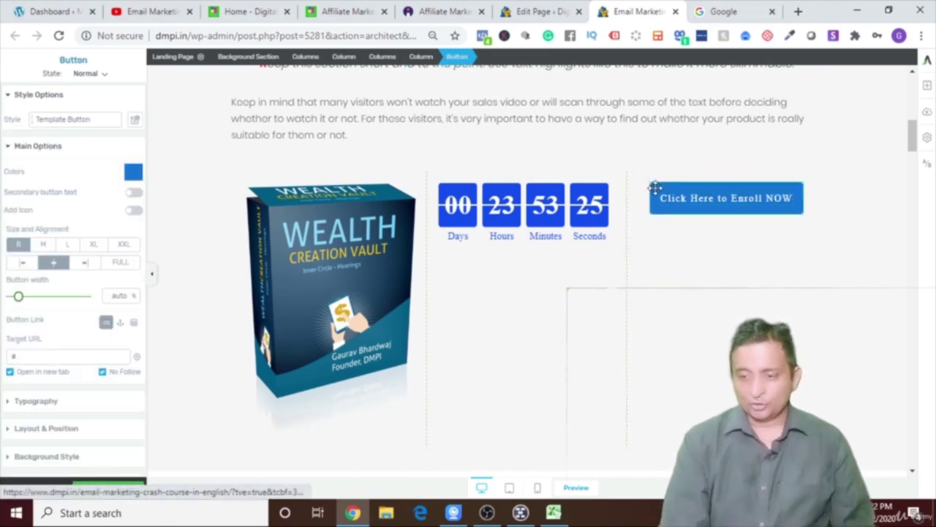
Step: Colour the enroll button bright red
left_click(133, 174)
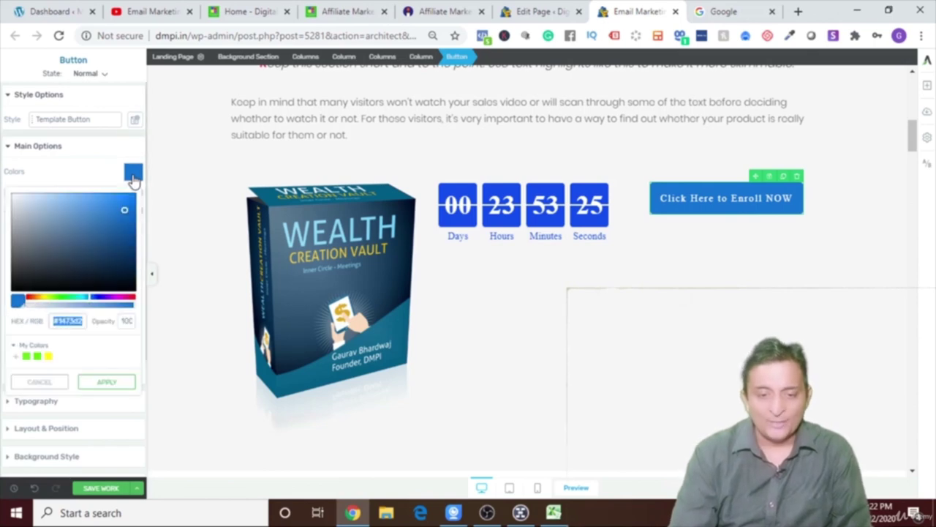
left_click(31, 304)
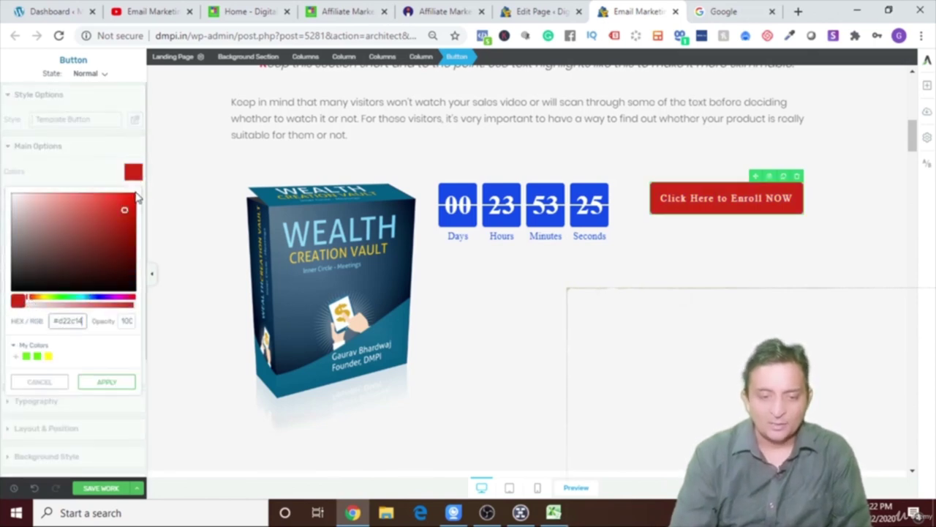
left_click(130, 200)
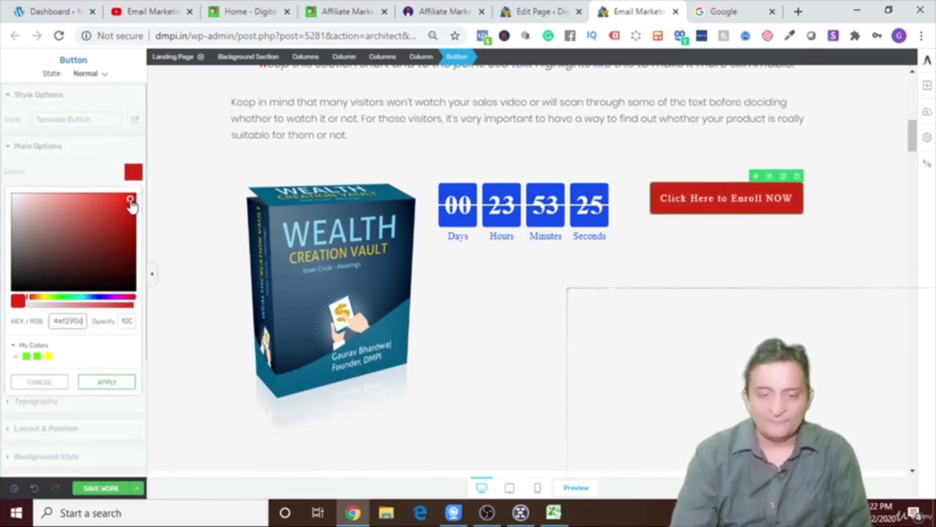
left_click(106, 381)
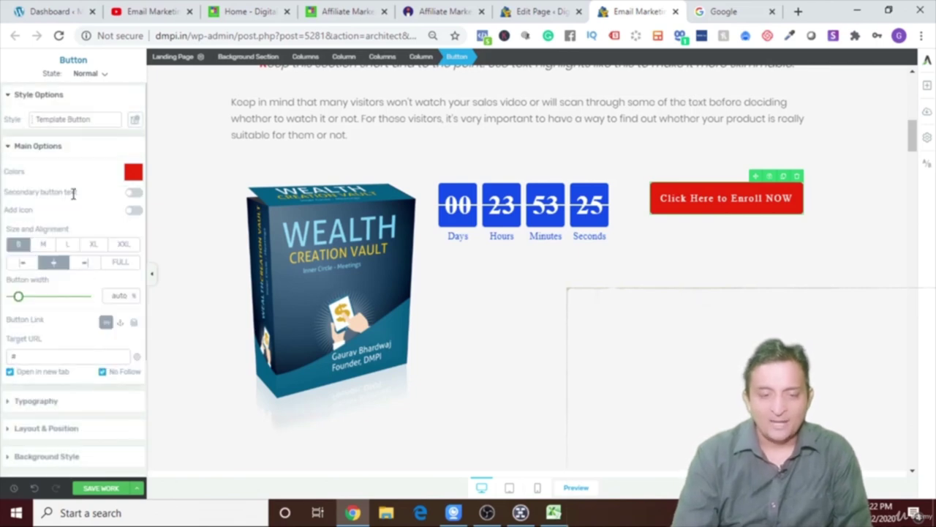
left_click(38, 146)
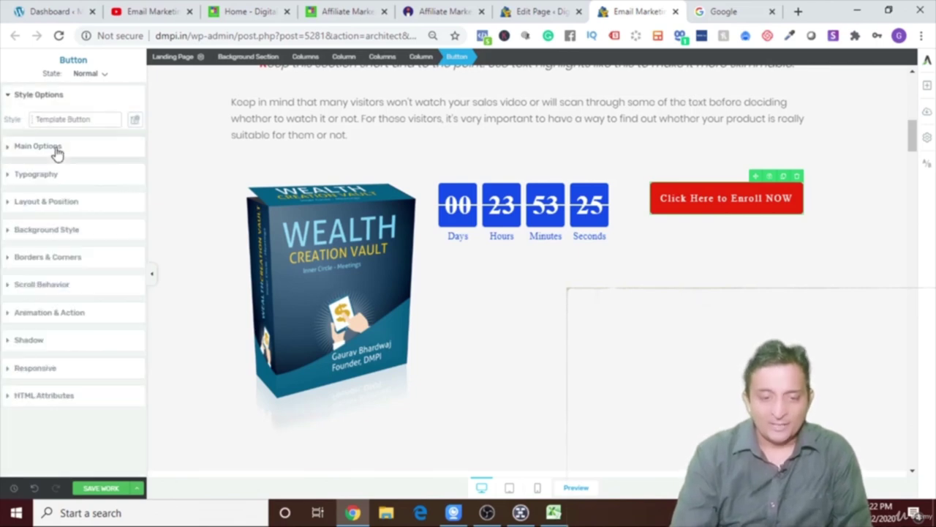
left_click(38, 315)
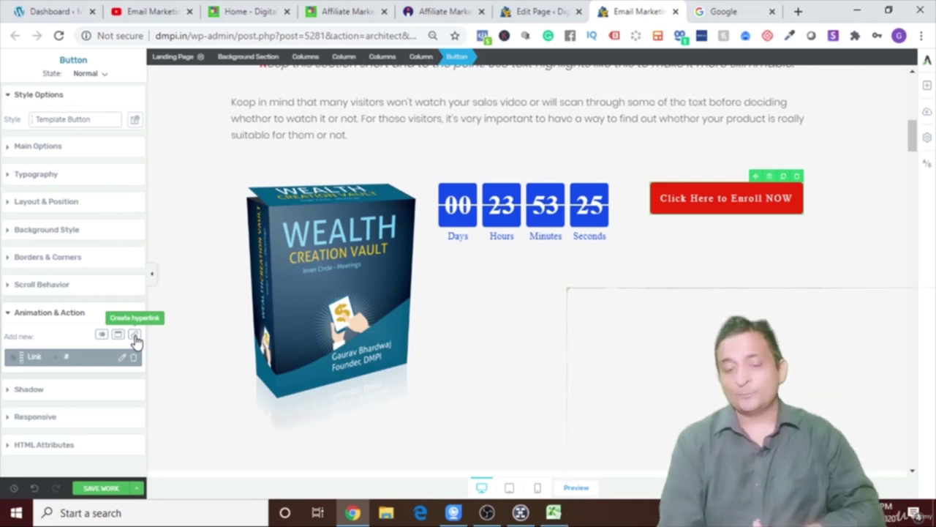
left_click(135, 336)
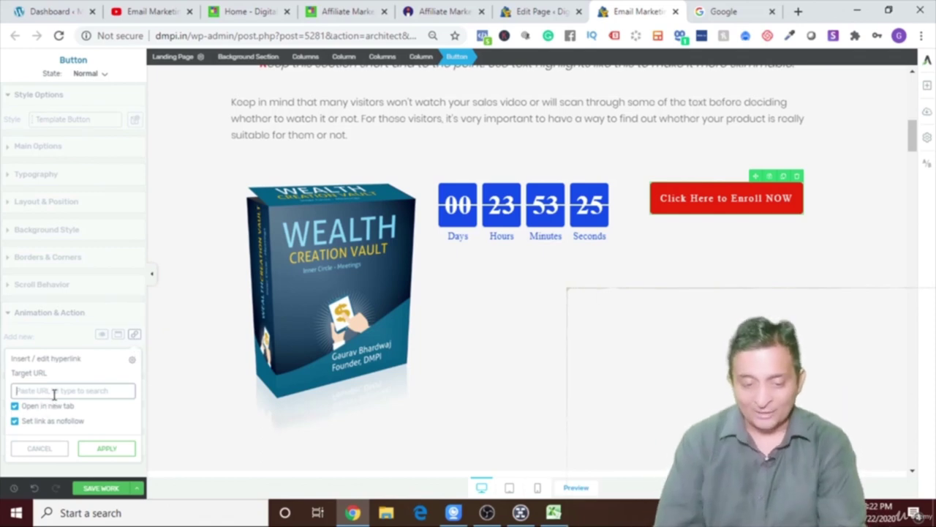
type("courses.dmpi.in")
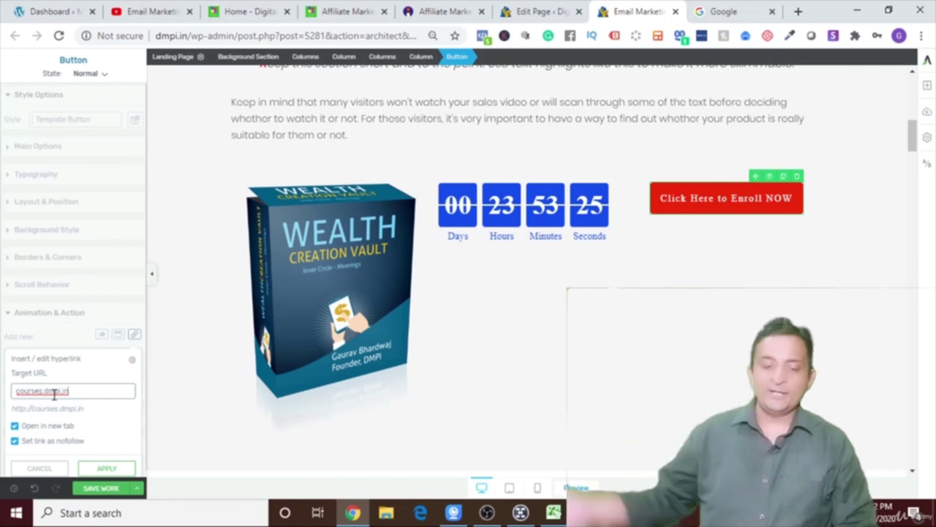
left_click(108, 469)
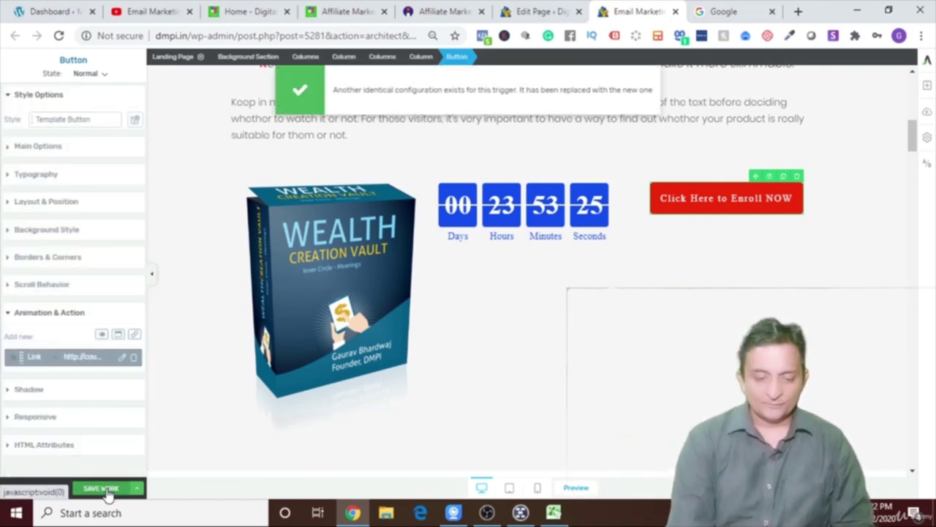
Step: Save the work and open the page preview in a new tab
left_click(102, 488)
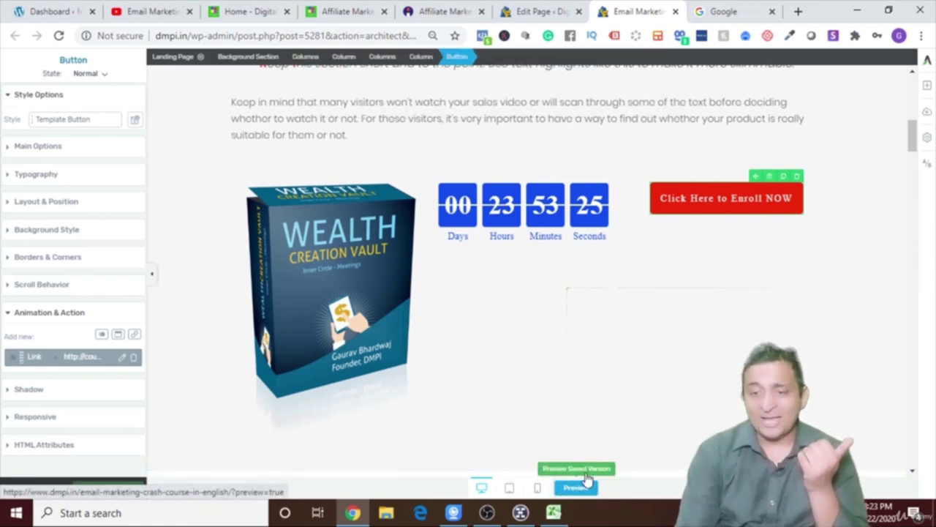
left_click(576, 488)
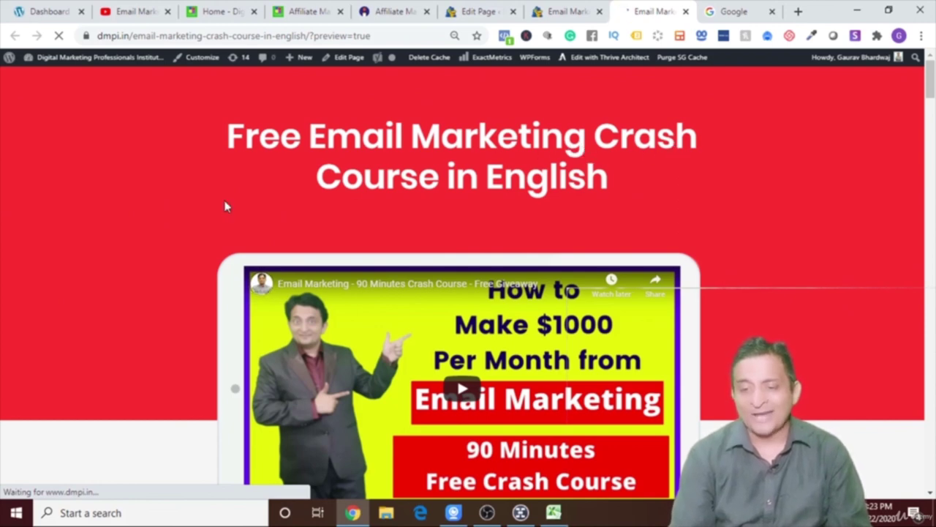
Step: Scroll down the preview and test that the Enroll button opens the courses site
scroll(227, 207, "down", 1)
scroll(225, 207, "down", 3)
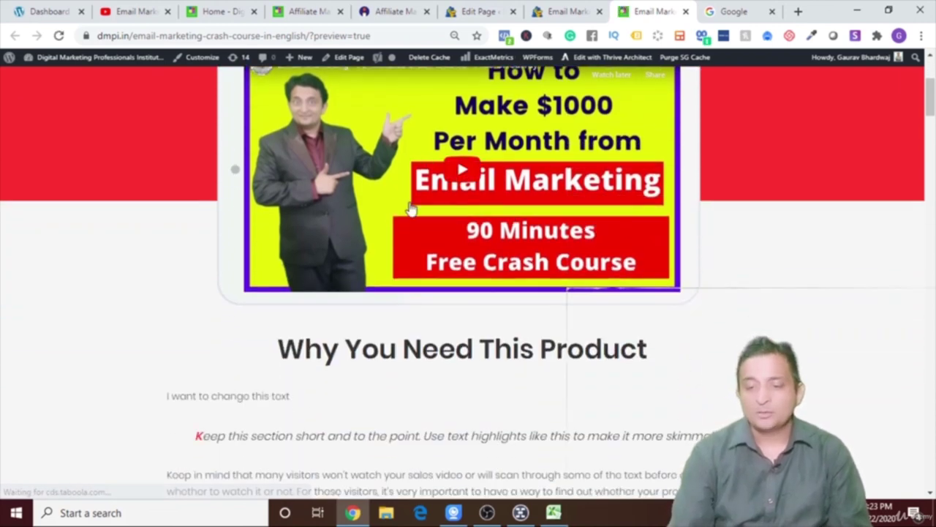
scroll(109, 266, "down", 1)
scroll(324, 215, "down", 6)
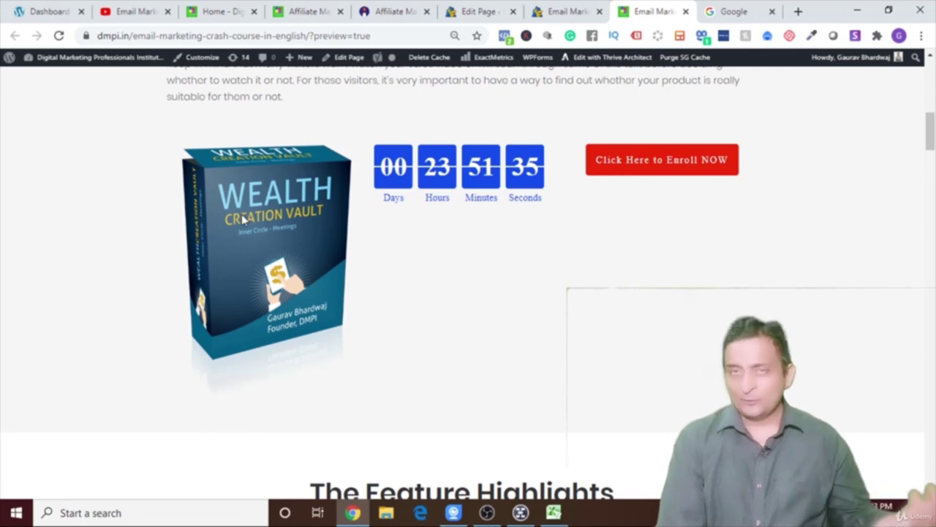
left_click(658, 167)
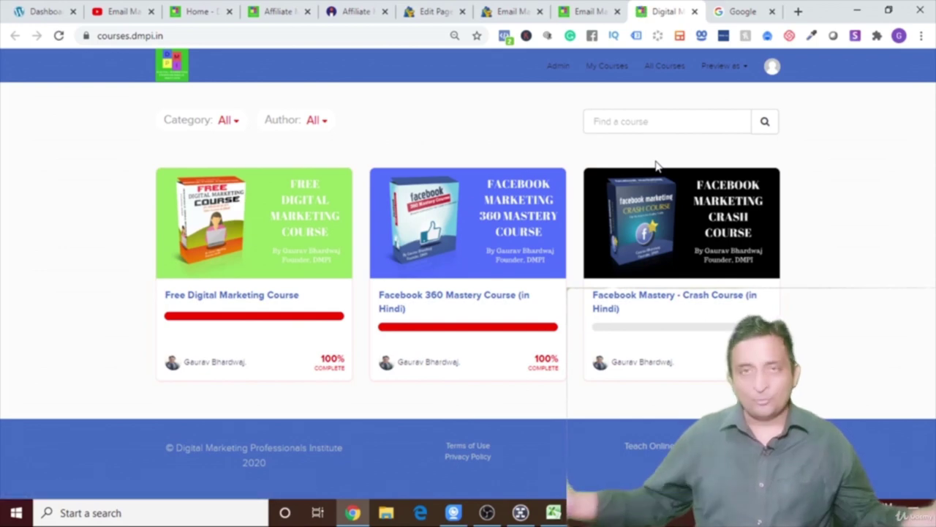
Step: Look through the rest of the preview, then return to the Thrive Architect editor
left_click(593, 10)
left_click_drag(932, 128, 930, 226)
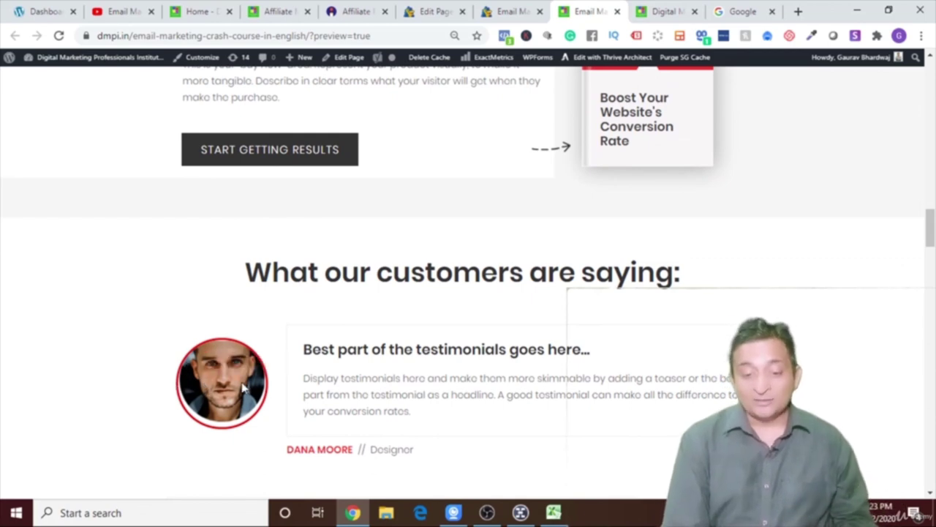
left_click_drag(931, 227, 930, 477)
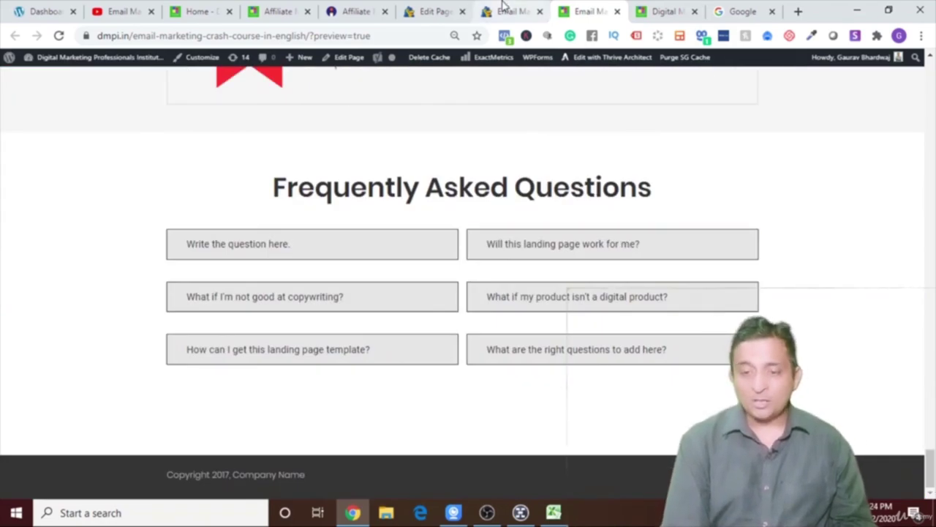
left_click(505, 8)
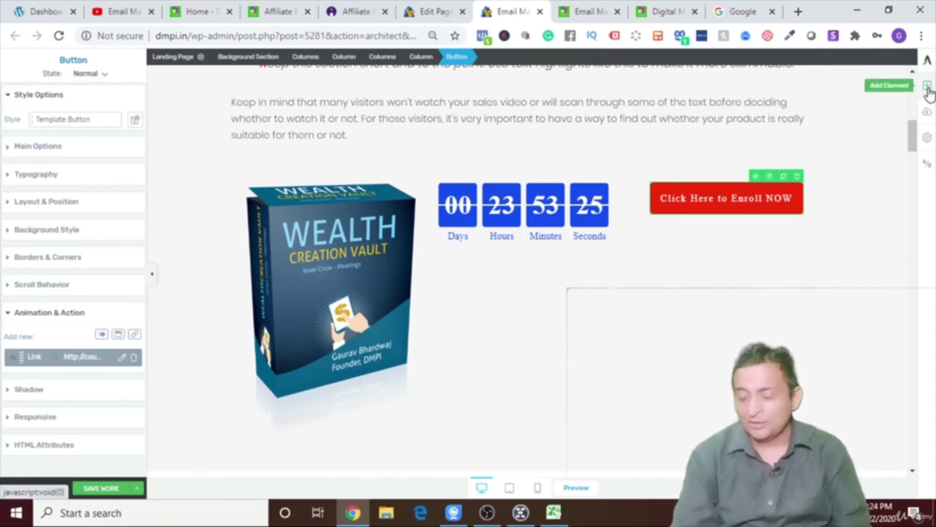
Step: Add Credit Card icons under the Enroll button and delete the empty right-hand column
left_click(927, 86)
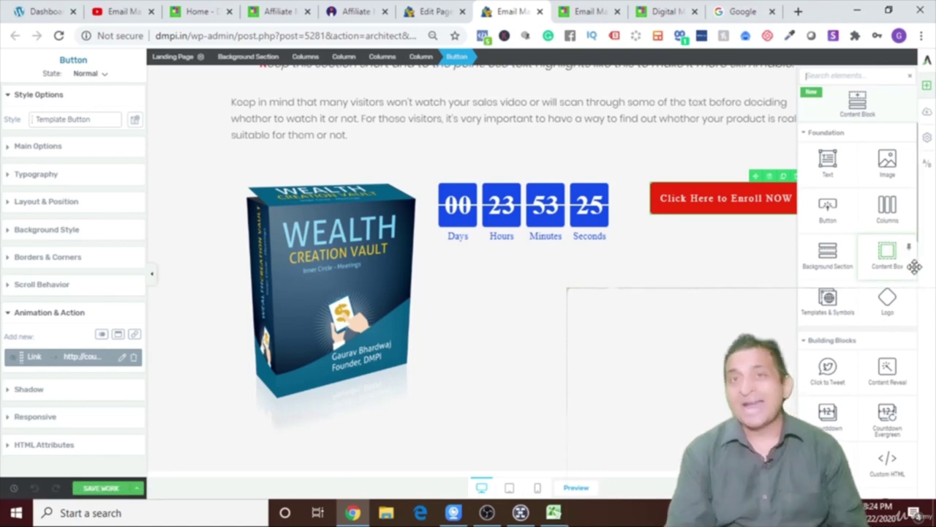
left_click_drag(920, 215, 918, 272)
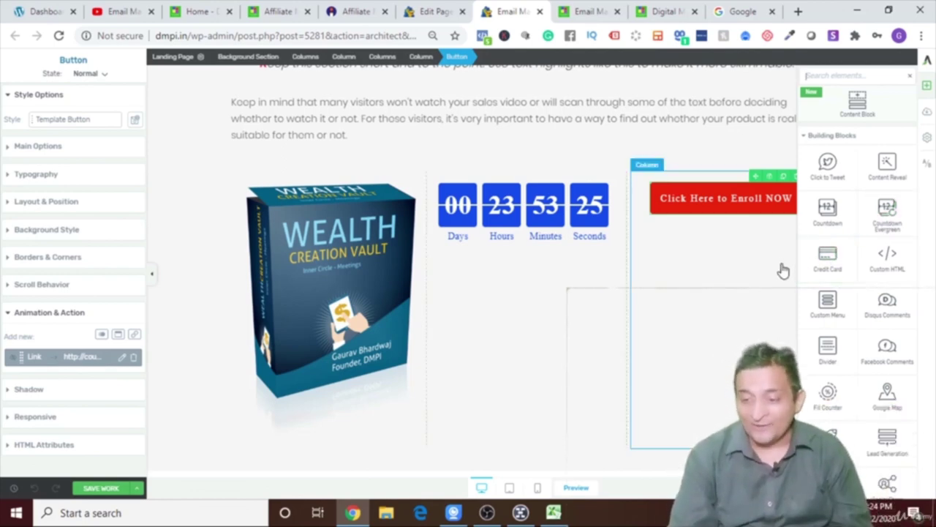
left_click_drag(819, 256, 706, 239)
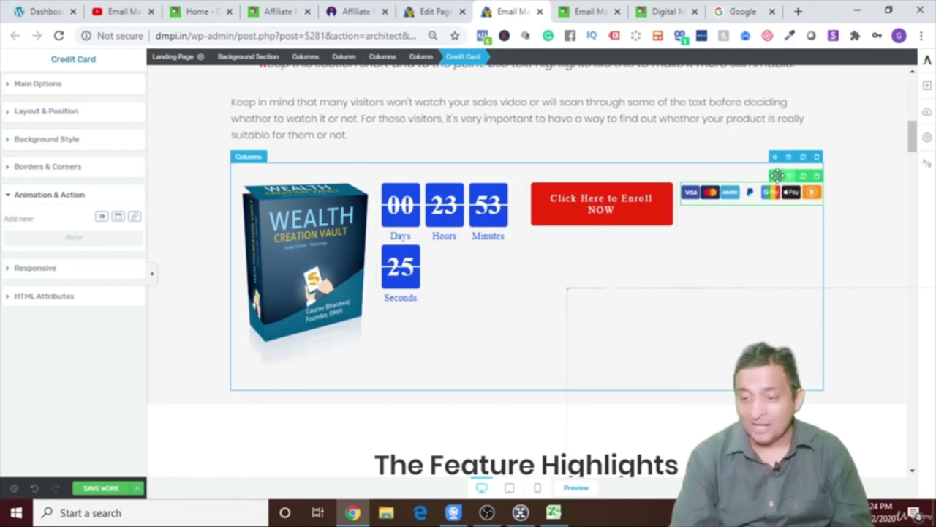
left_click_drag(646, 219, 592, 234)
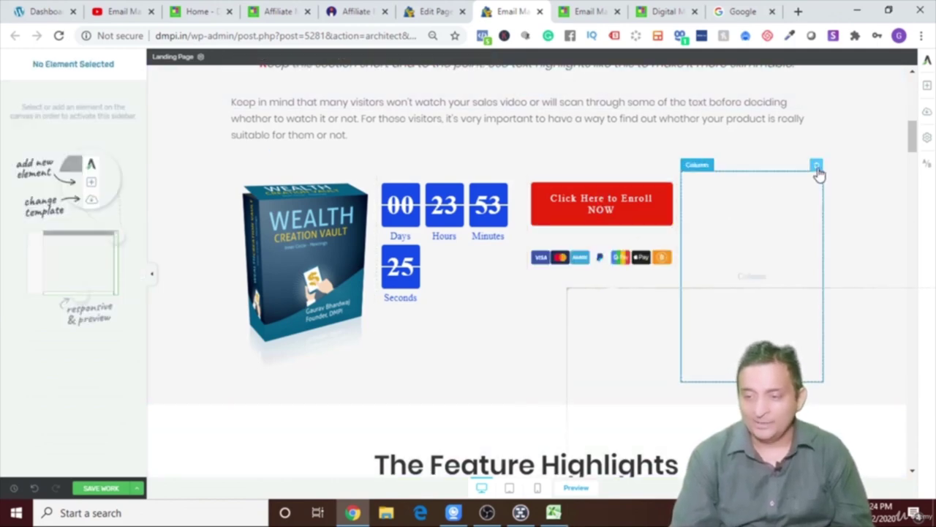
left_click(816, 166)
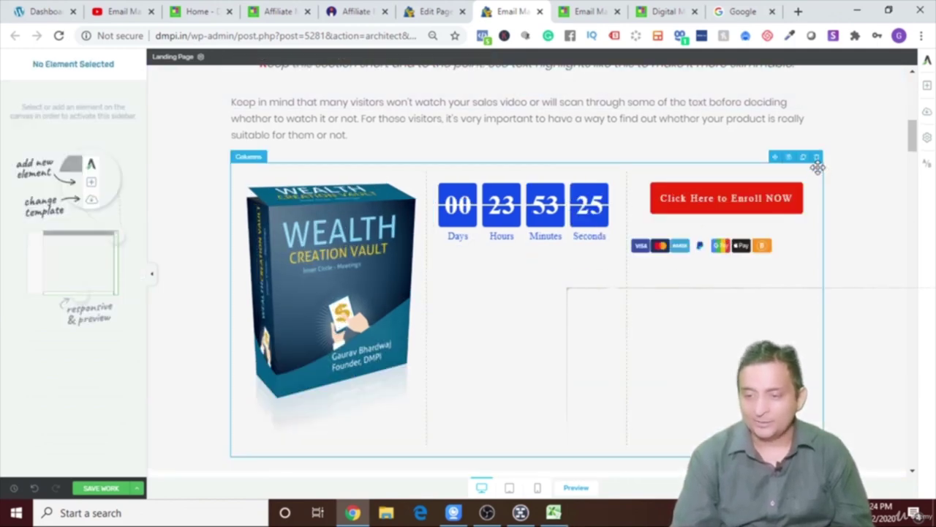
Step: Remove Visa from the payment icons, resize them to 23 px, and centre them under the button
left_click(666, 239)
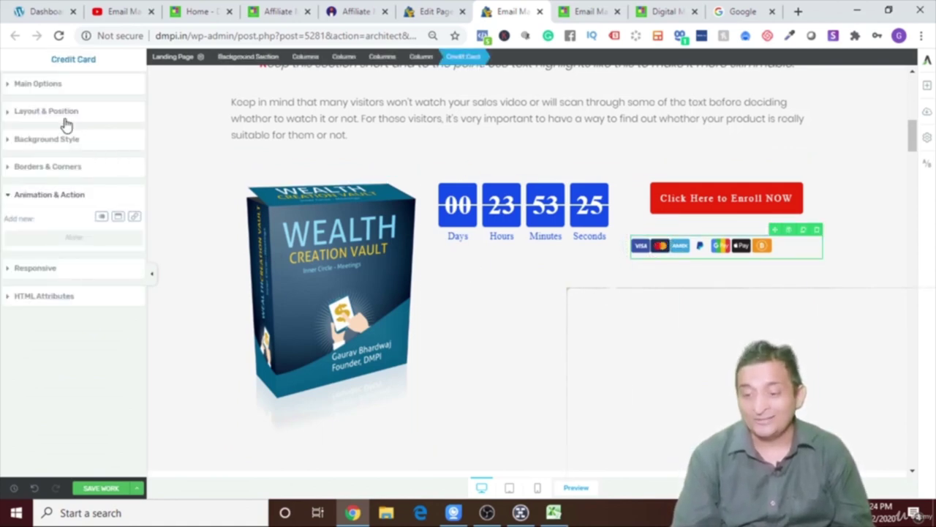
left_click(38, 84)
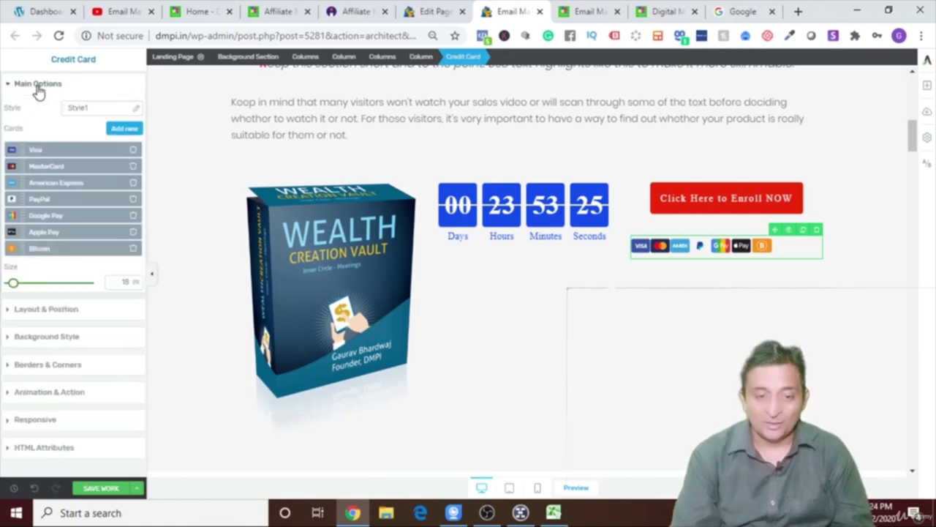
left_click(134, 151)
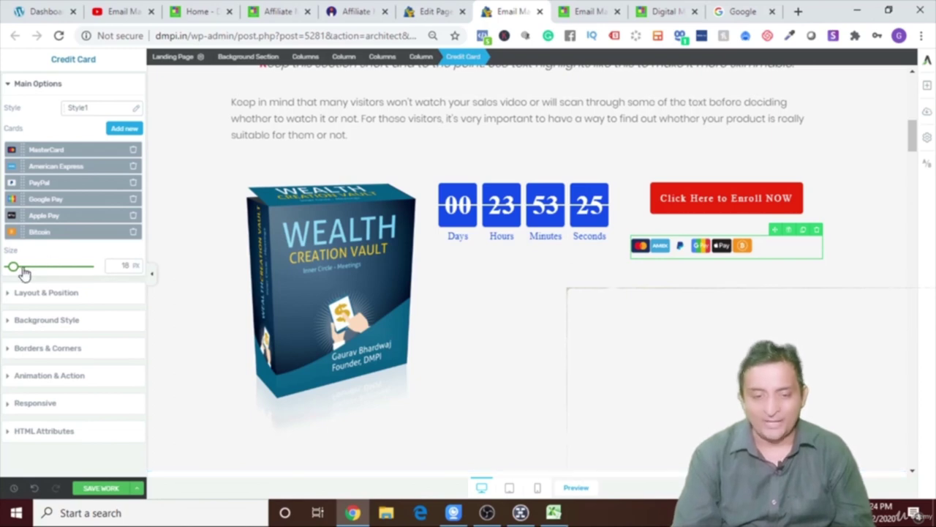
mouse_move(14, 273)
left_mouse_down()
mouse_move(25, 272)
mouse_move(17, 272)
left_mouse_up()
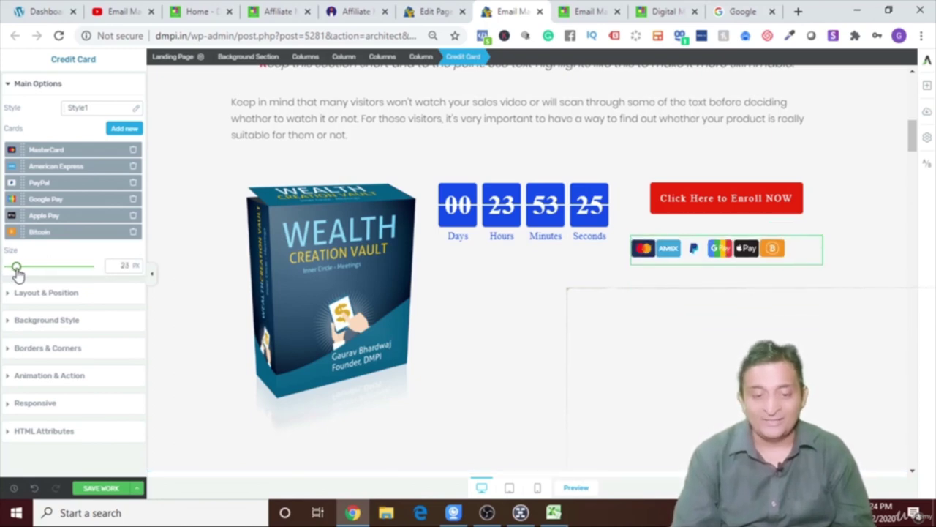
left_click(29, 292)
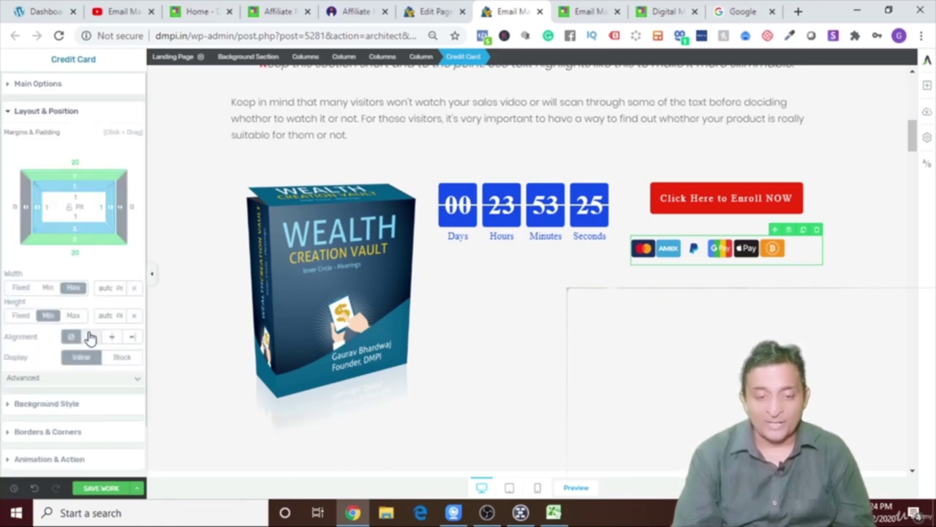
left_click(112, 338)
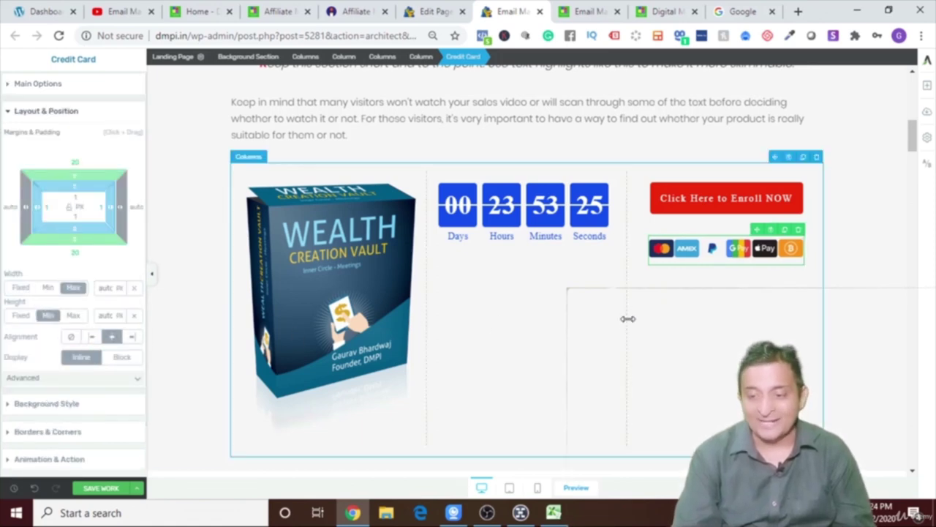
left_click(927, 89)
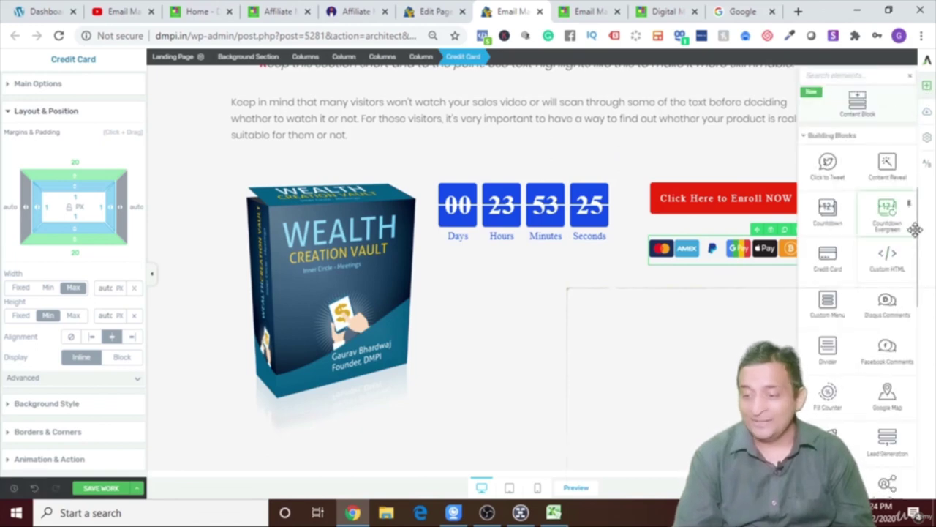
left_click_drag(919, 256, 909, 298)
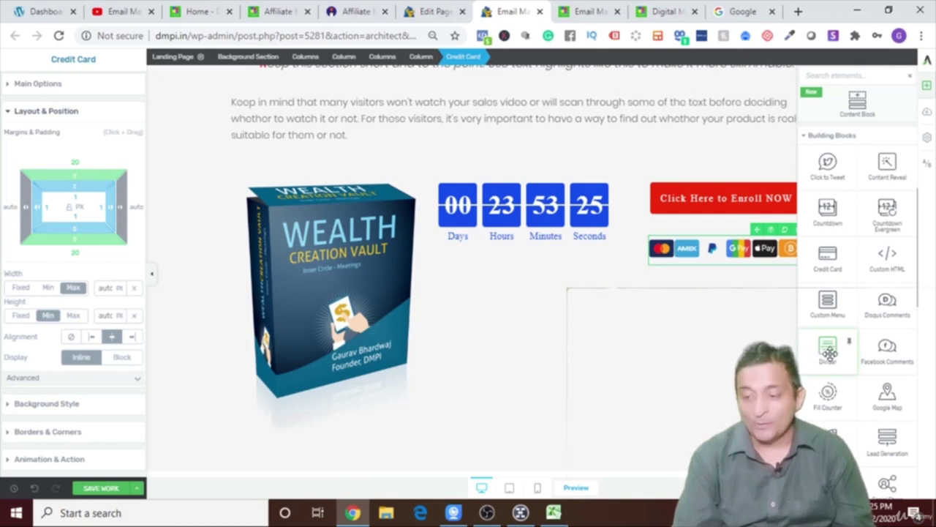
Step: Add a divider above the product row and make it 20 px thick
left_click_drag(829, 353, 498, 151)
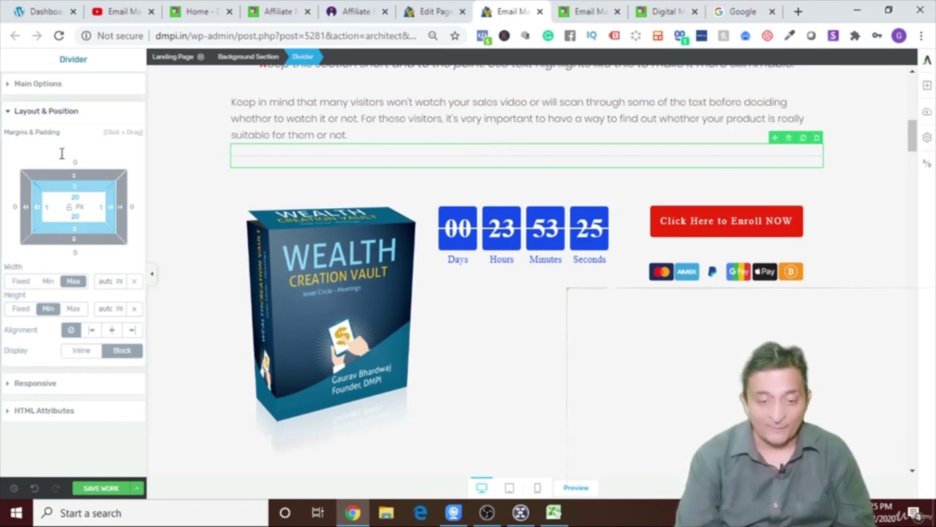
left_click(38, 85)
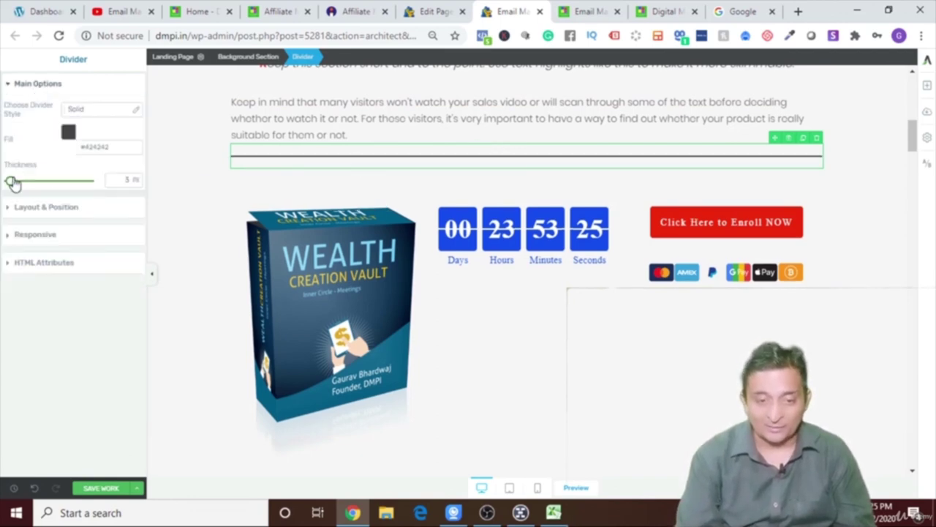
left_click_drag(10, 182, 24, 182)
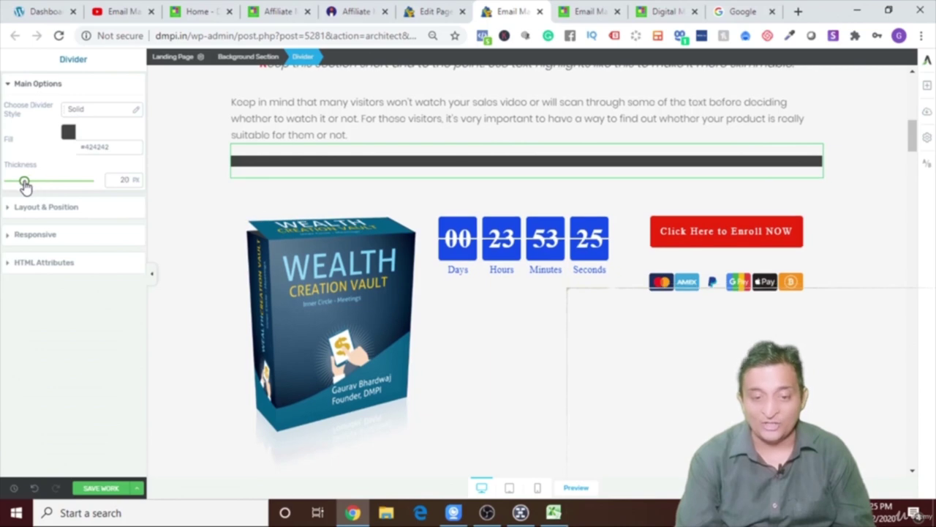
Step: Colour the divider bright red (#e91212)
left_click(67, 134)
left_click(127, 163)
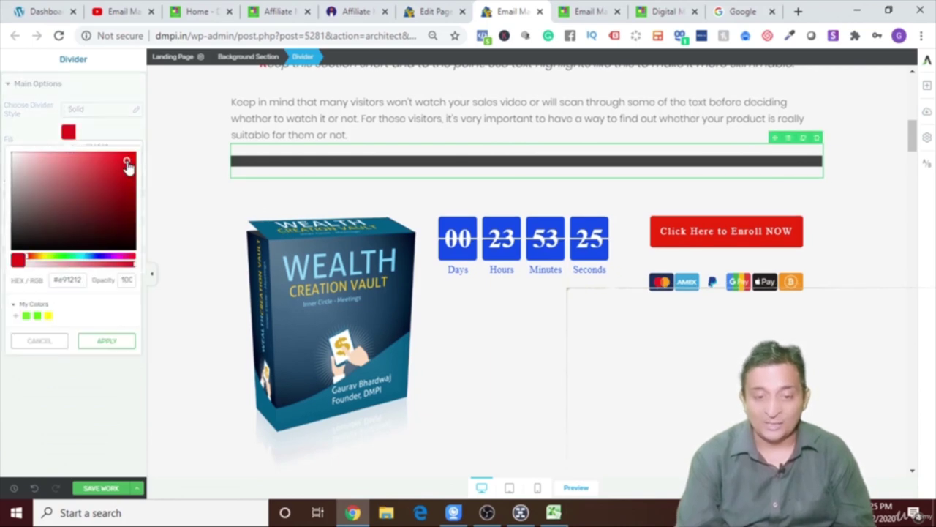
left_click(112, 341)
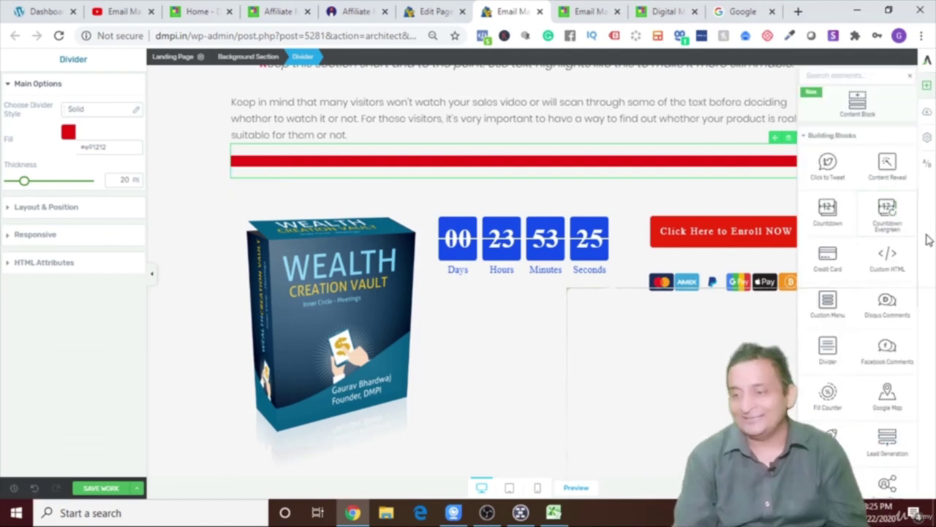
left_click_drag(918, 243, 919, 334)
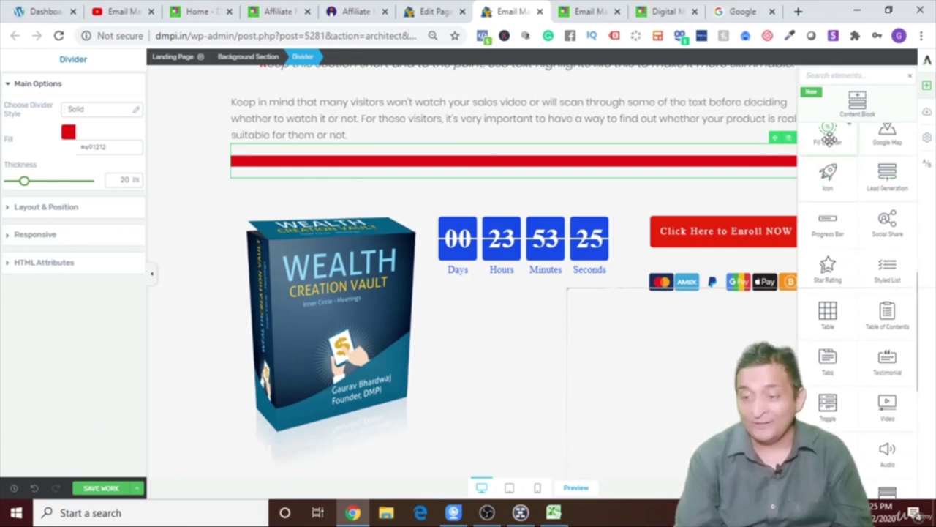
Step: Add a Fill Counter above the divider with a bright green (#43ea18) fill
left_click_drag(830, 139, 476, 138)
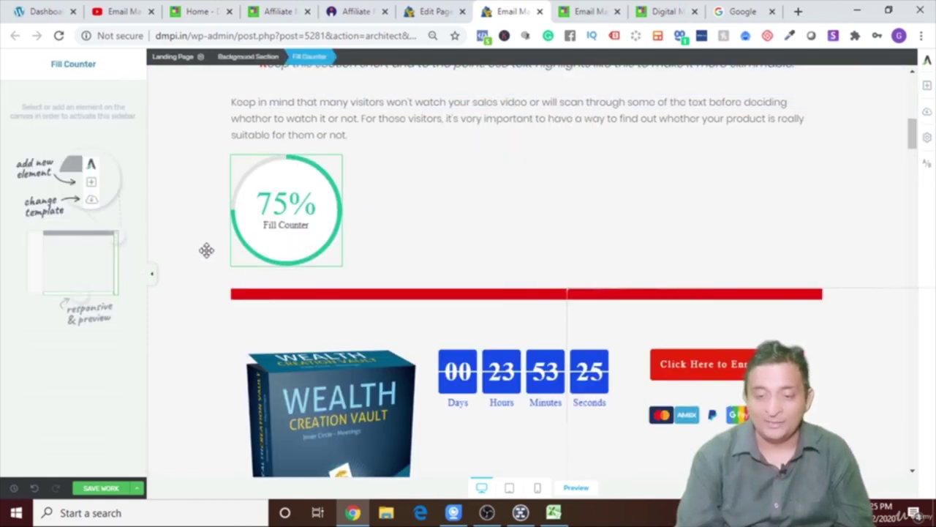
left_click(67, 212)
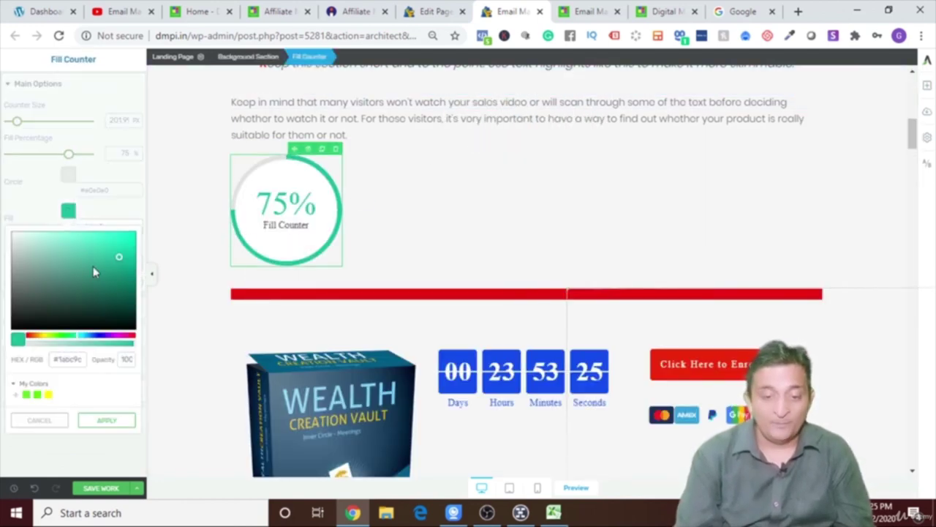
left_click(123, 242)
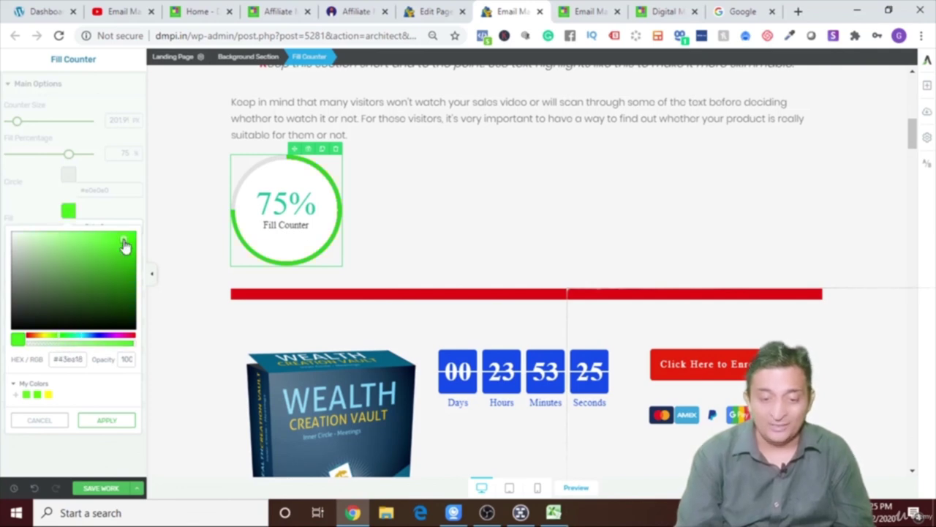
left_click(99, 421)
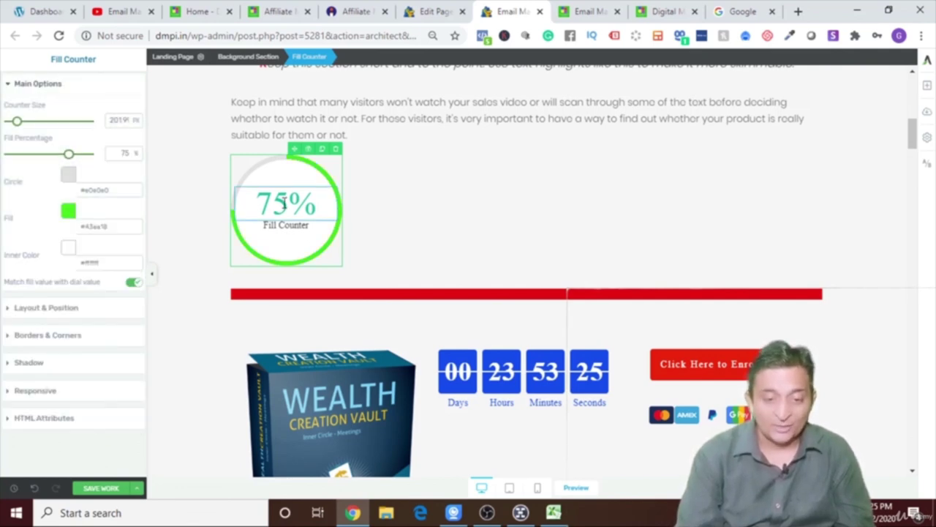
Step: Change the fill counter's percentage from 75% to 90%
left_click(284, 203)
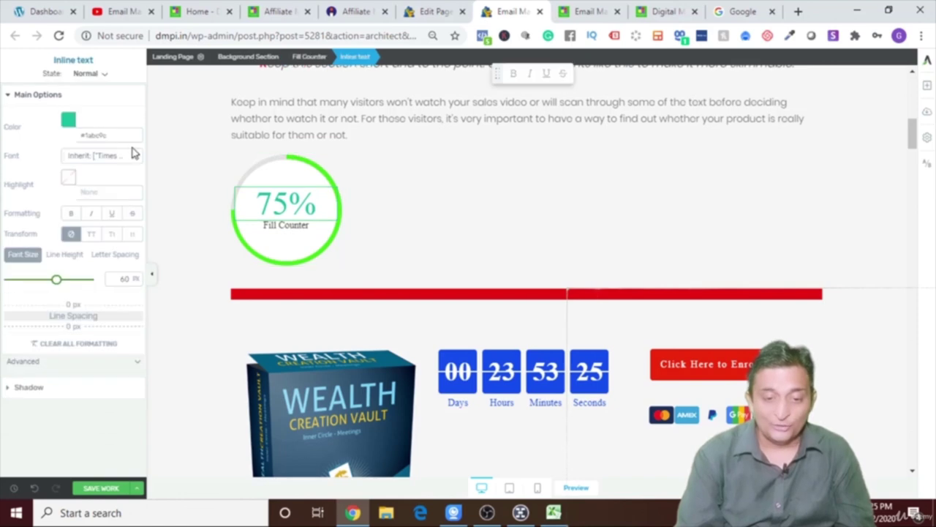
left_click(274, 241)
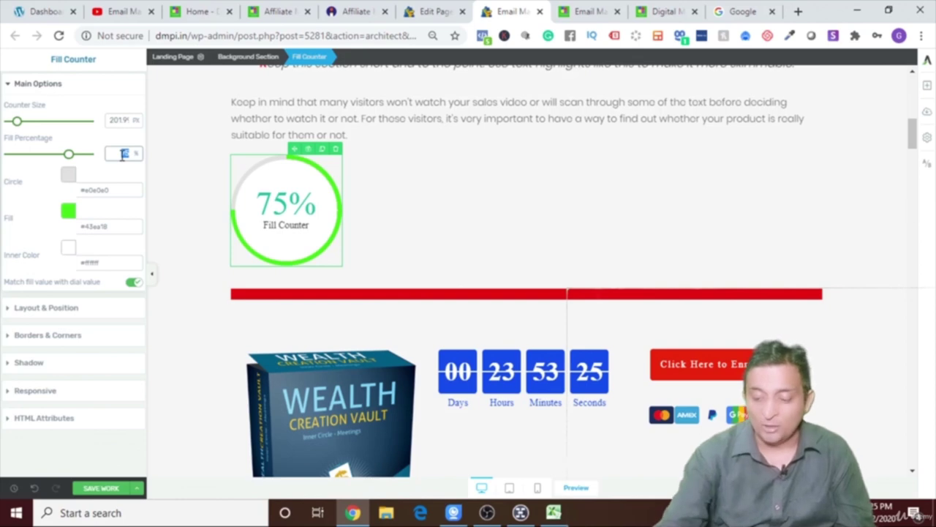
type("90")
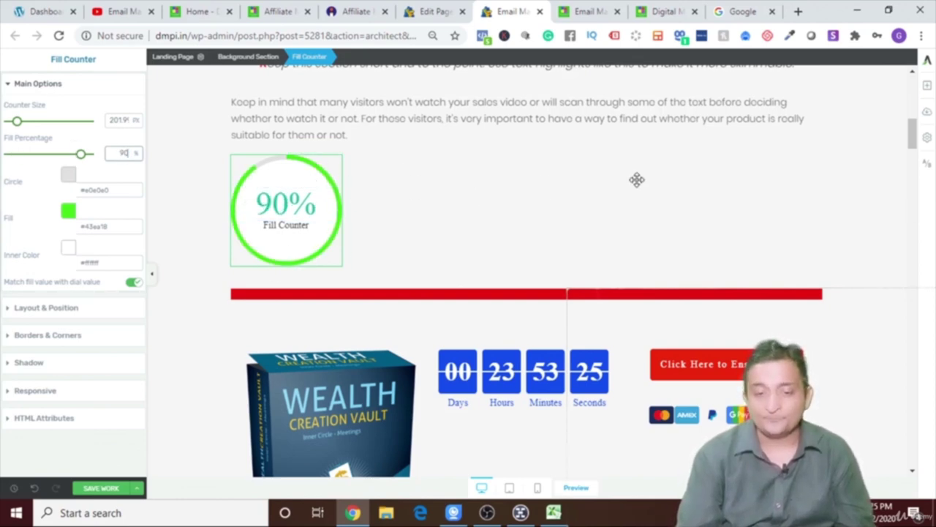
left_click(928, 84)
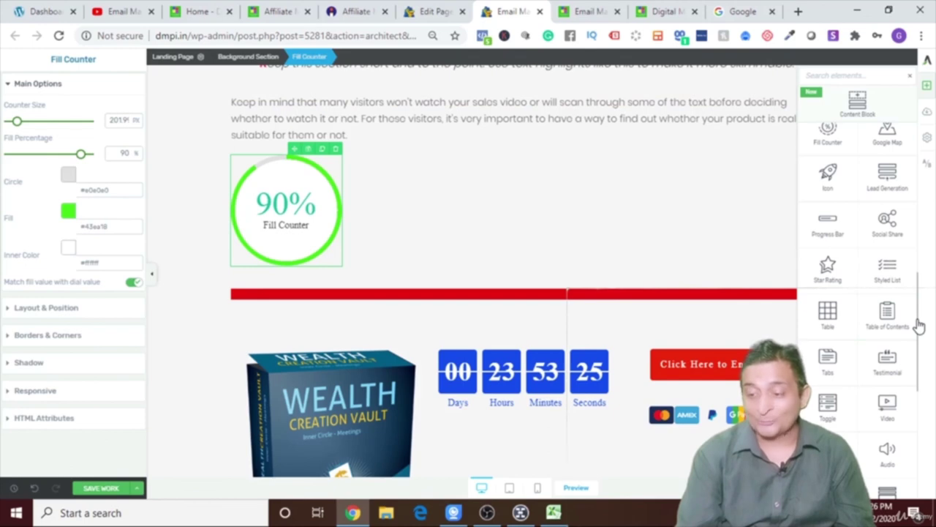
scroll(918, 325, "down", 1)
Step: Place a Star Rating above the fill counter using the plain star style
left_click_drag(829, 263, 384, 140)
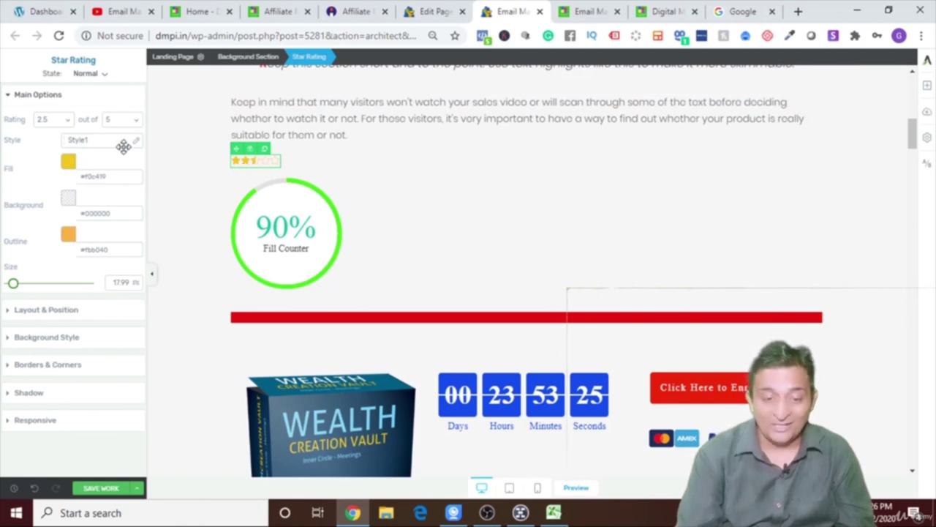
left_click(121, 145)
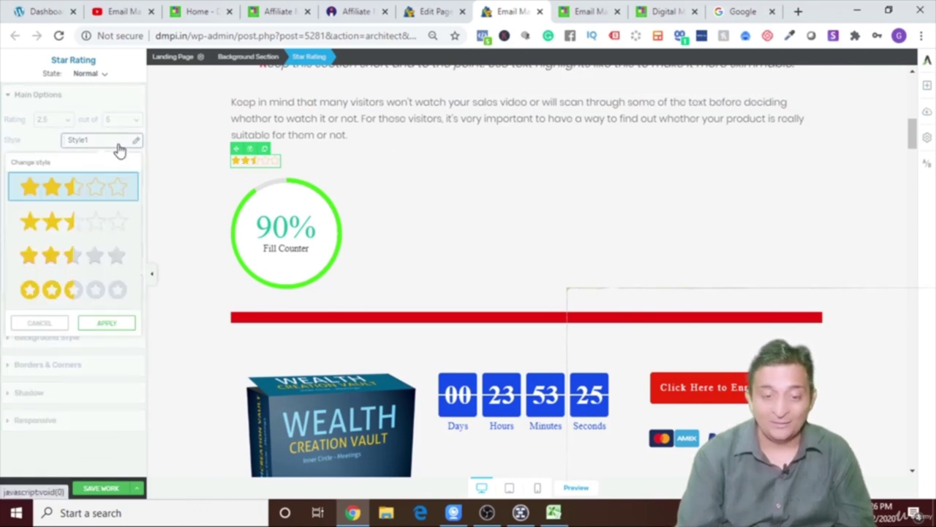
left_click(58, 296)
left_click(48, 234)
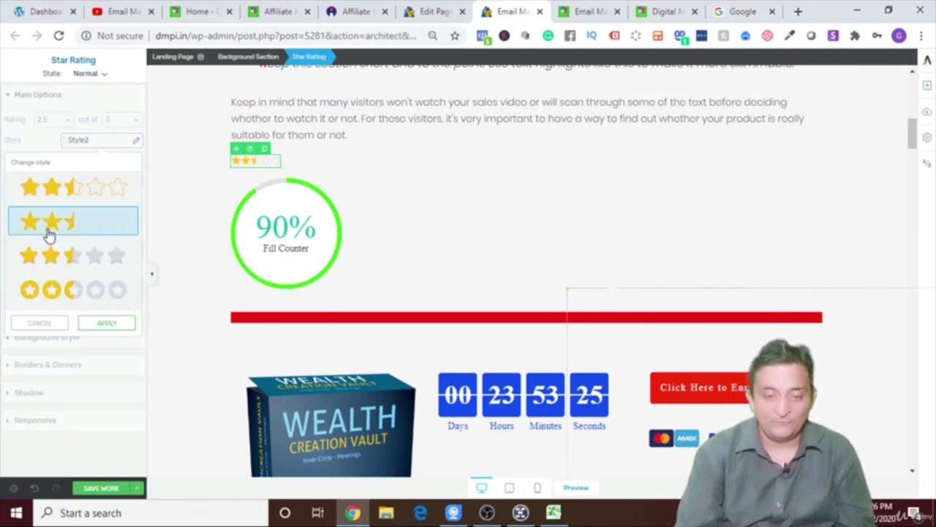
left_click(104, 327)
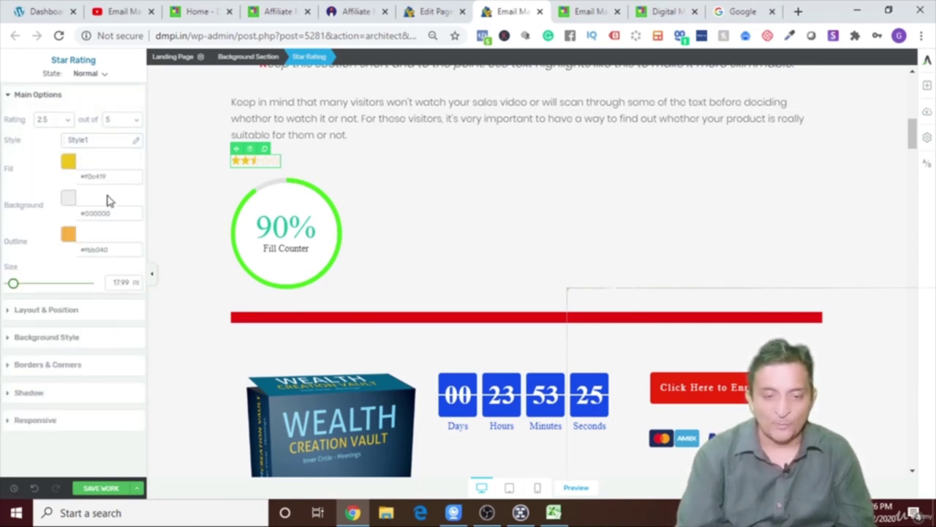
Step: Set the star rating to 4.5 out of 5
left_click(51, 121)
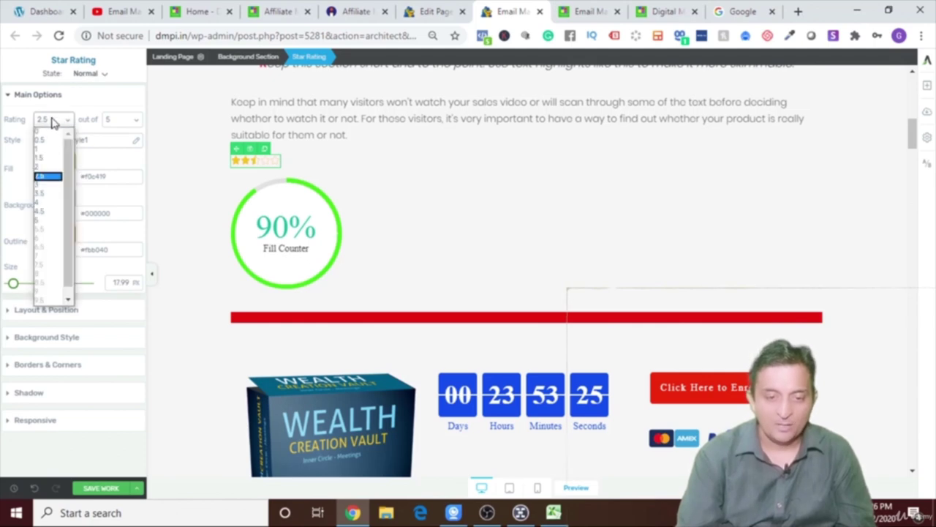
left_click(47, 212)
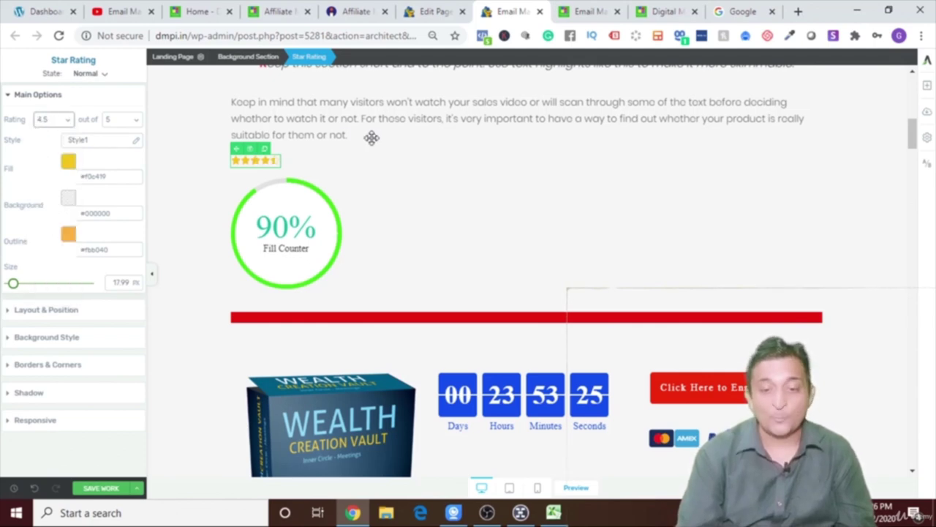
left_click(927, 85)
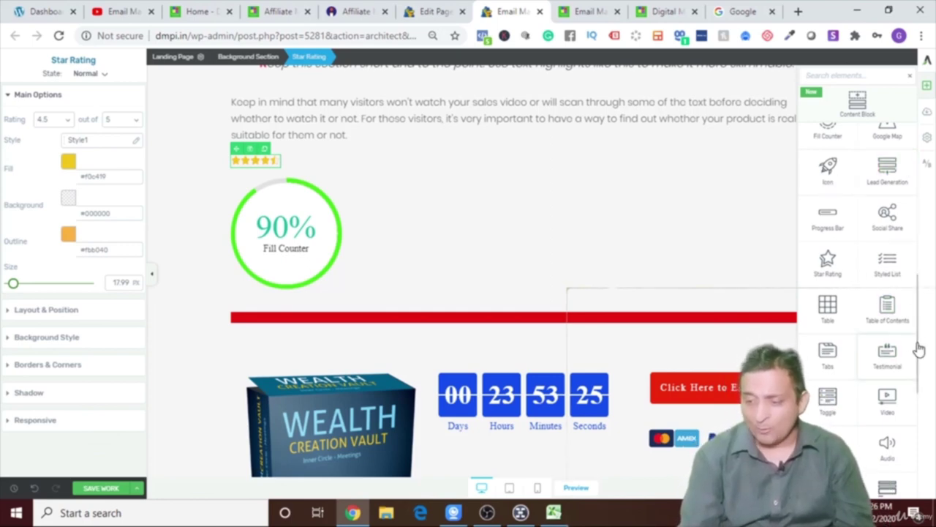
Step: Place a contact form with name, email and message fields above the star rating
left_click_drag(919, 350, 923, 416)
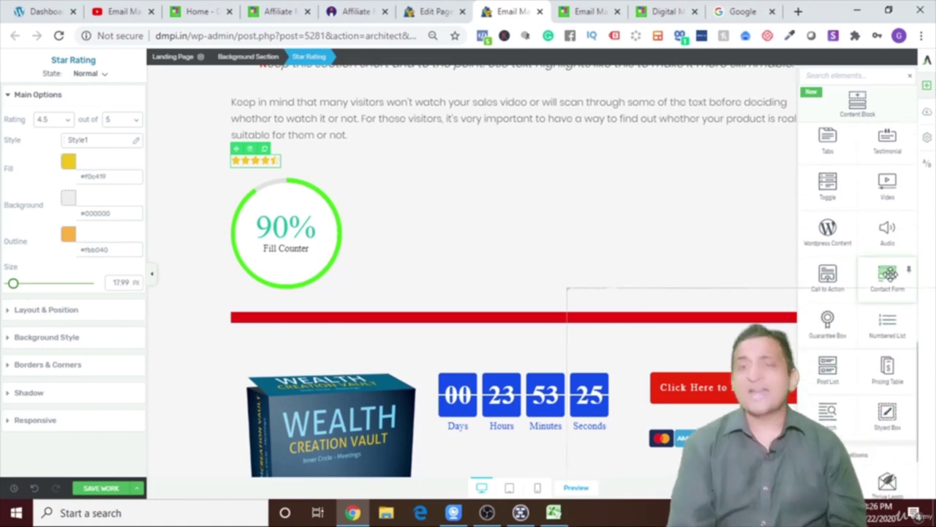
left_click_drag(886, 278, 516, 150)
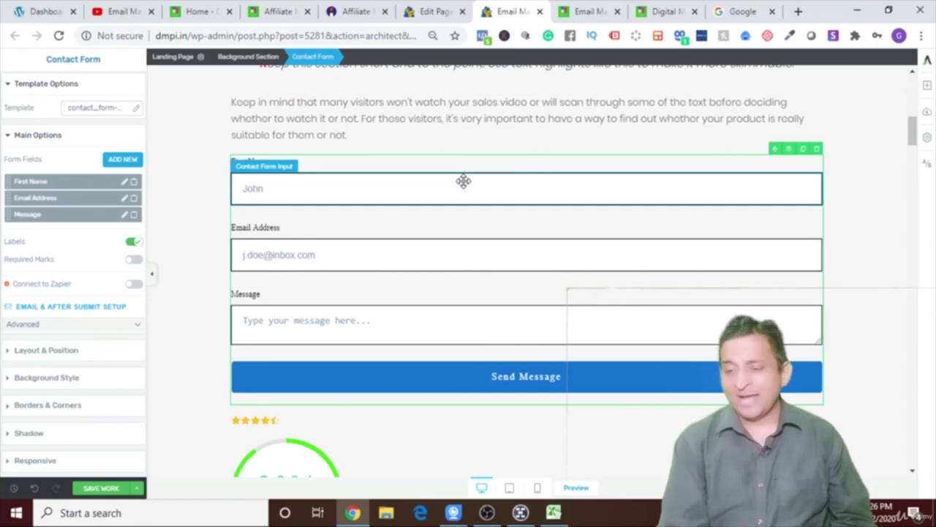
left_click(409, 169)
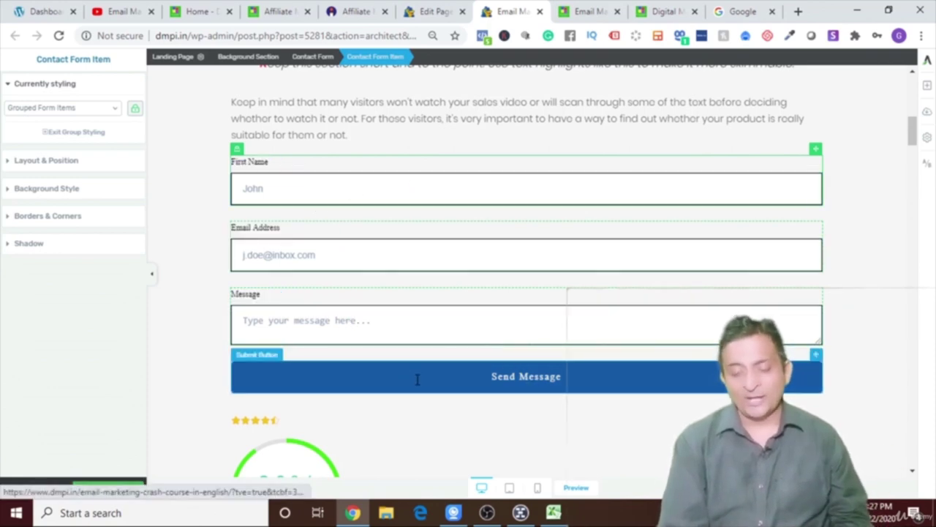
Step: Save the page and switch to the mobile preview
left_click(927, 87)
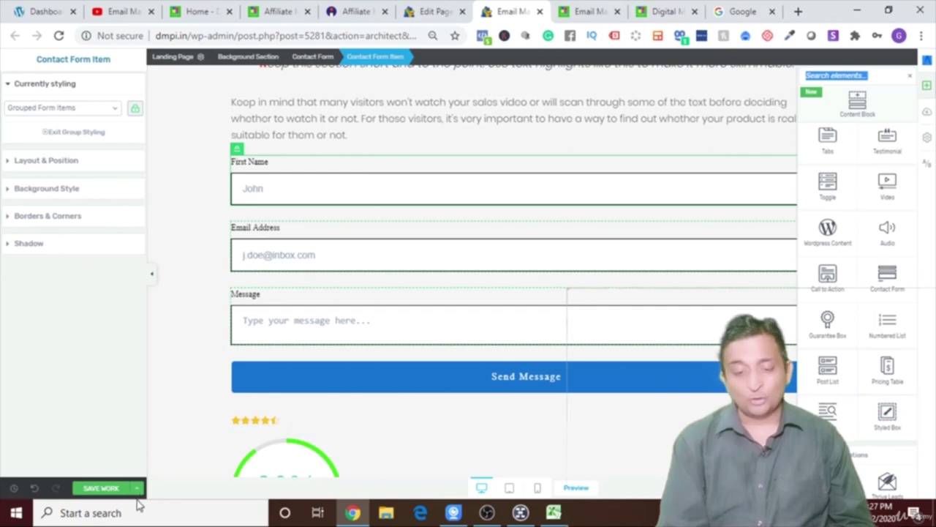
left_click(101, 488)
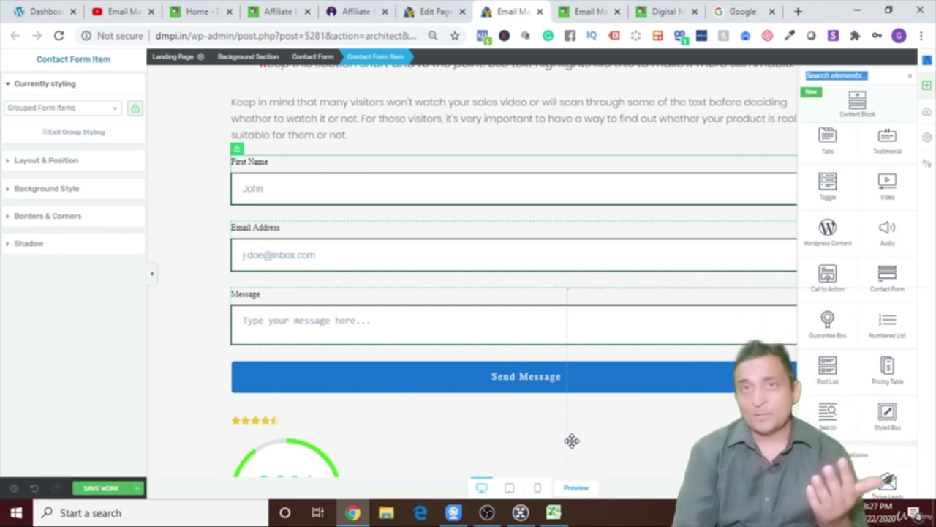
left_click(538, 488)
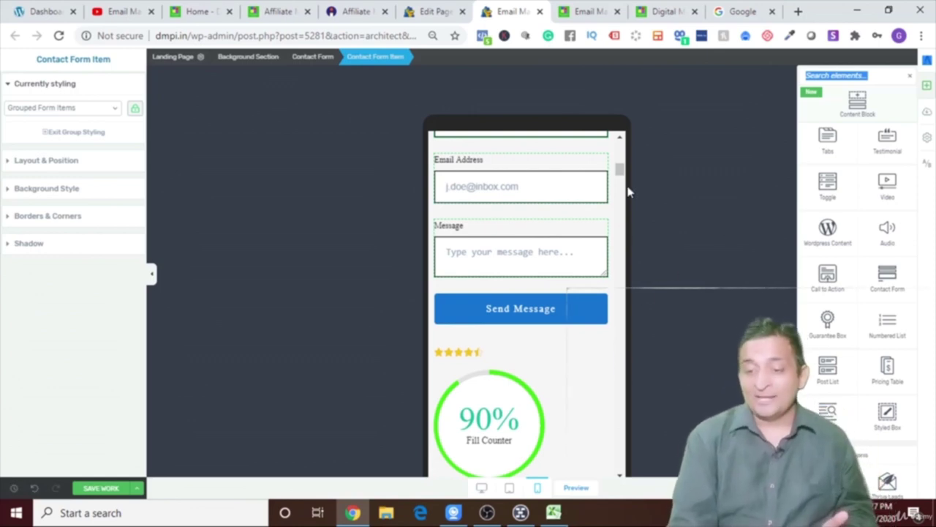
Step: Change the Click Here to Enroll NOW button colour from red to blue
left_click_drag(622, 169, 619, 198)
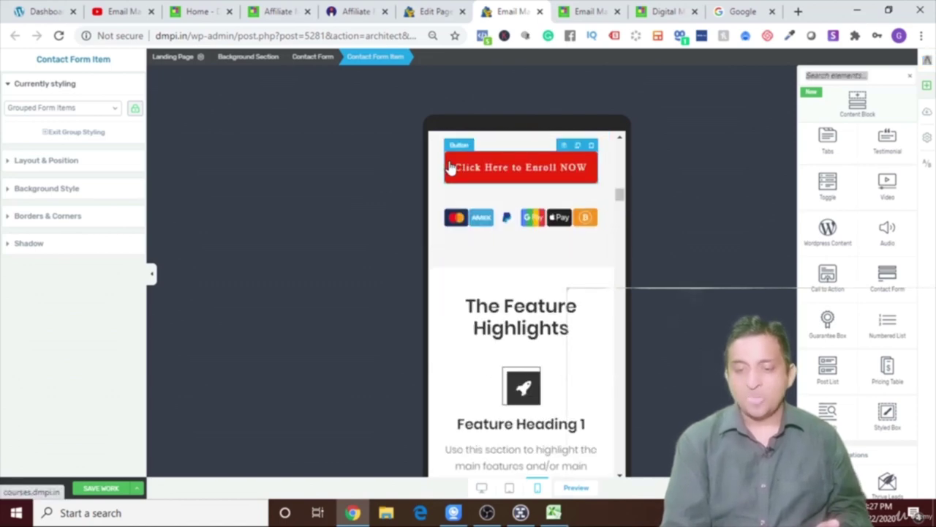
left_click(449, 167)
left_click(131, 160)
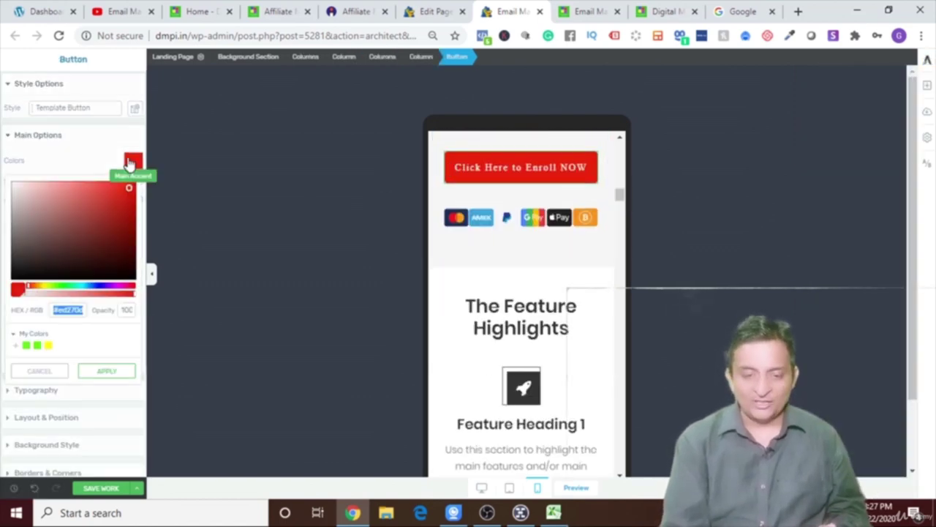
left_click(100, 287)
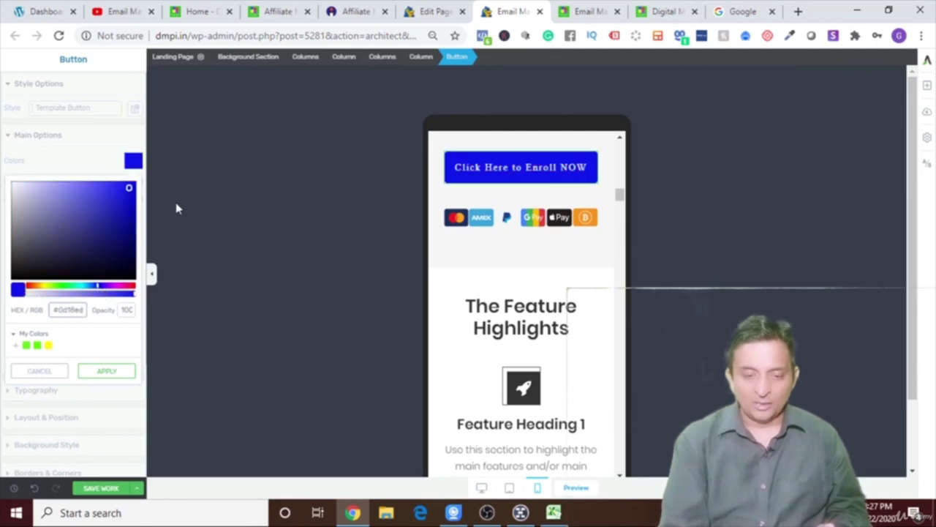
left_click(122, 368)
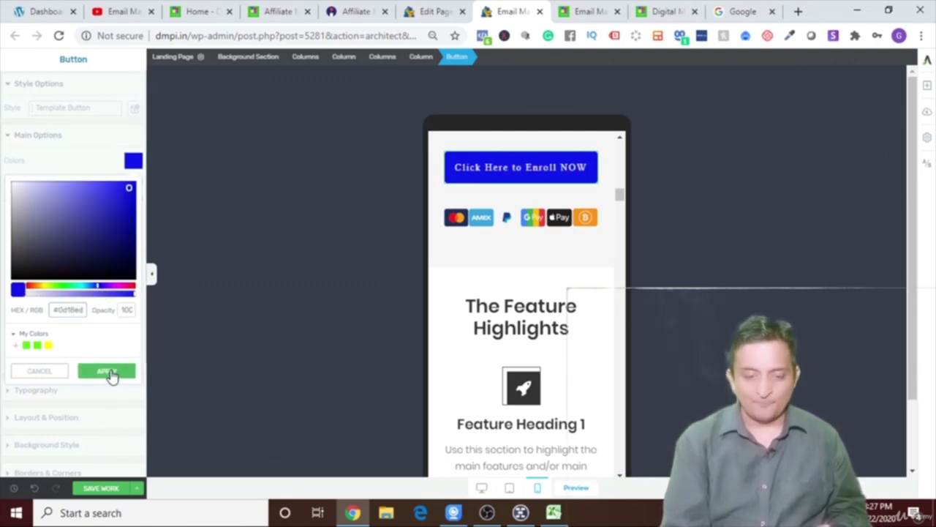
Step: Save the page, return to desktop view, and scroll down to the contact form
left_click(101, 490)
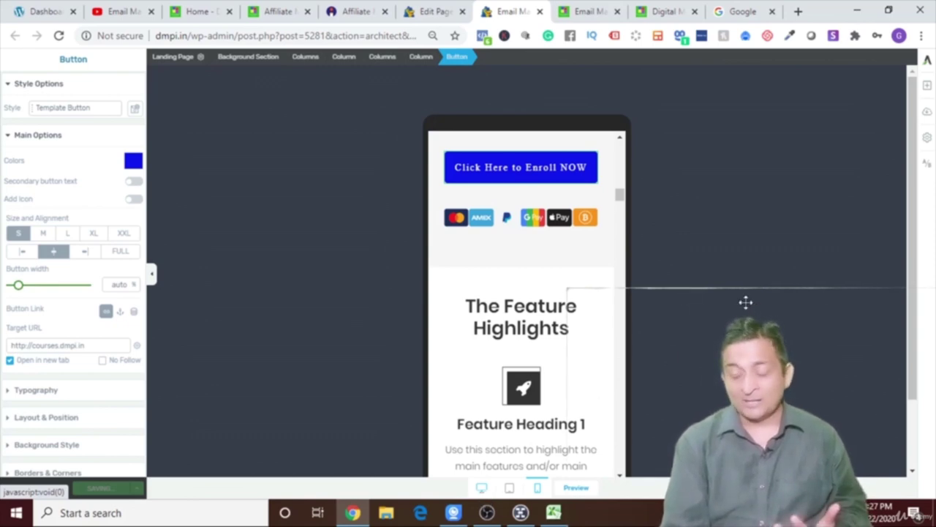
left_click(482, 487)
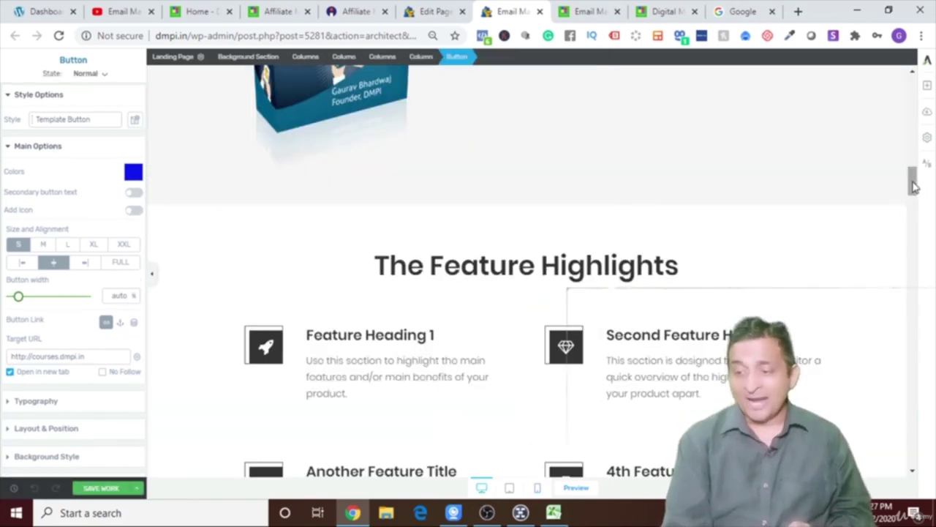
left_click(912, 150)
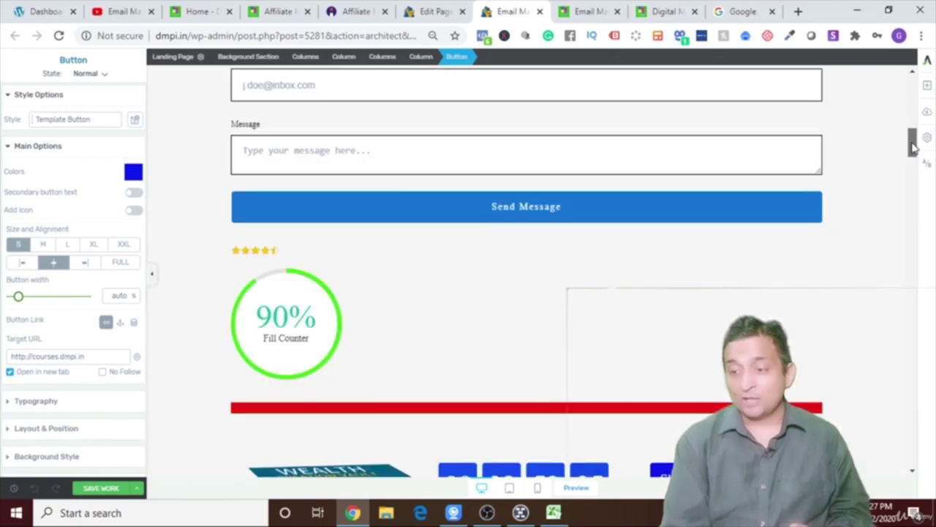
left_click(913, 104)
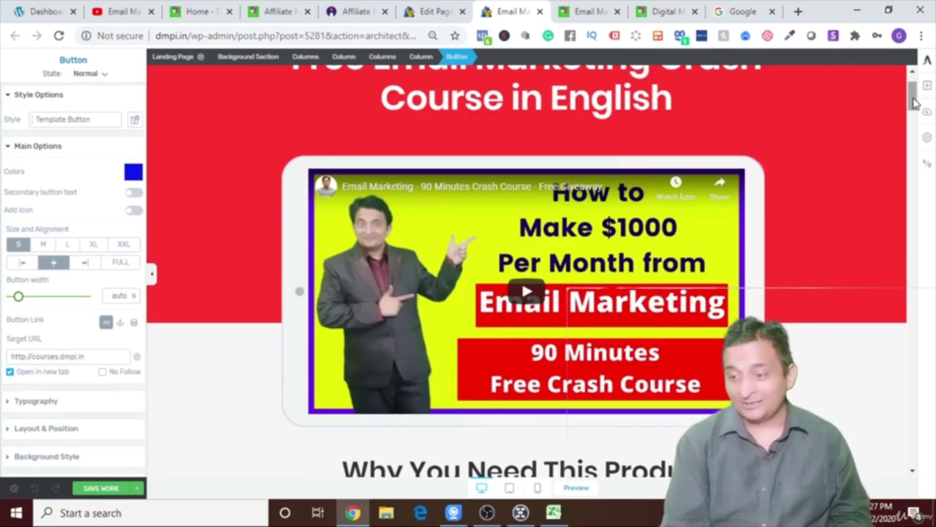
scroll(592, 378, "down", 7)
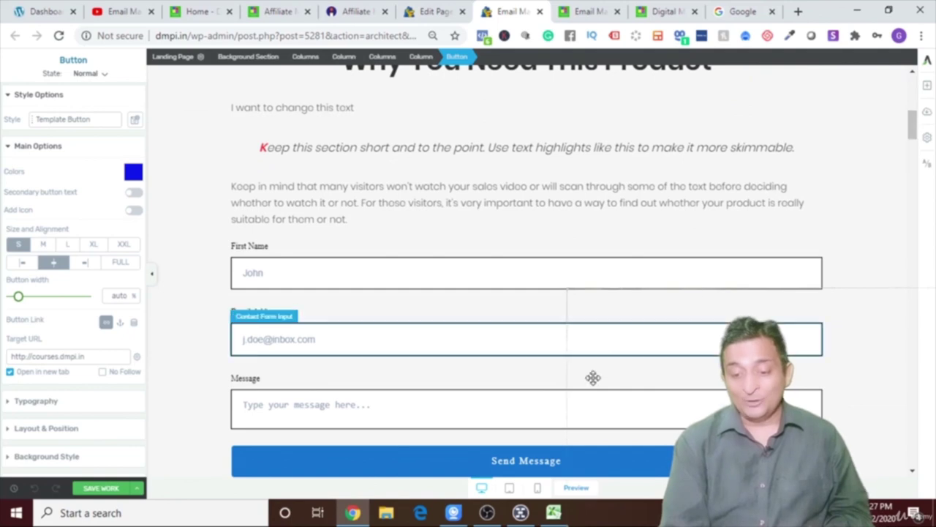
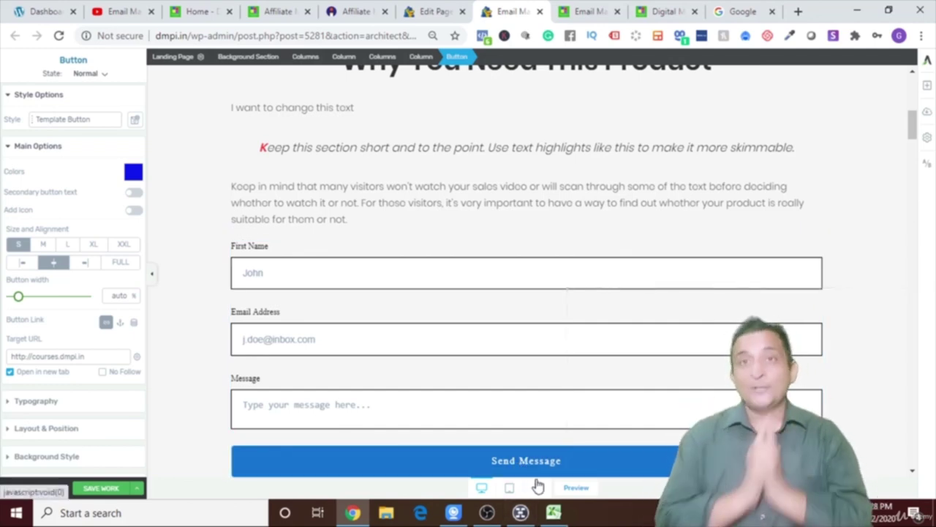
Step: Copy the unbounce.com pricing link in cell G3 and switch to Chrome
left_click(554, 512)
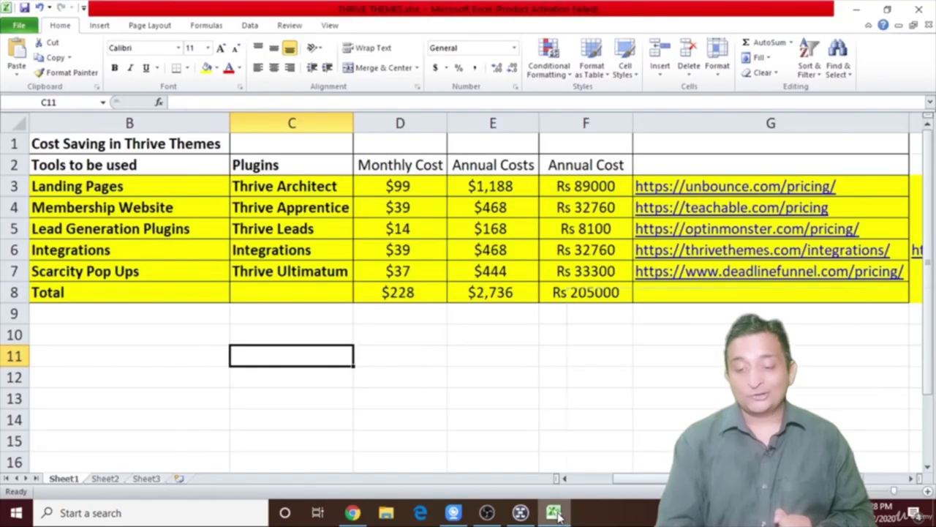
key("Up")
key("Up")
key("Up")
key("Up")
key("Up")
key("Up")
key("Up")
key("Up")
key("Up")
key("Down")
key("Left")
key("Left")
key("Right")
key("Right")
key("Right")
key("Right")
key("Right")
key("Right")
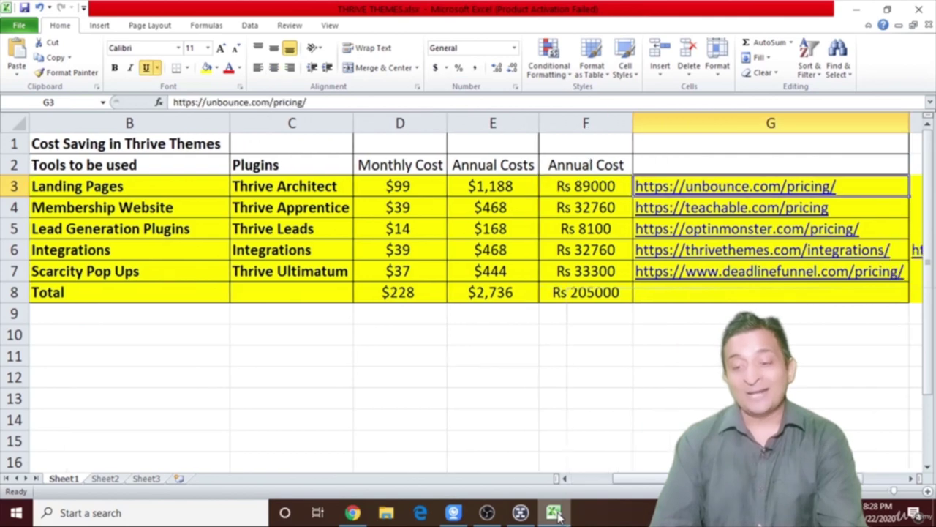
key("ctrl+c")
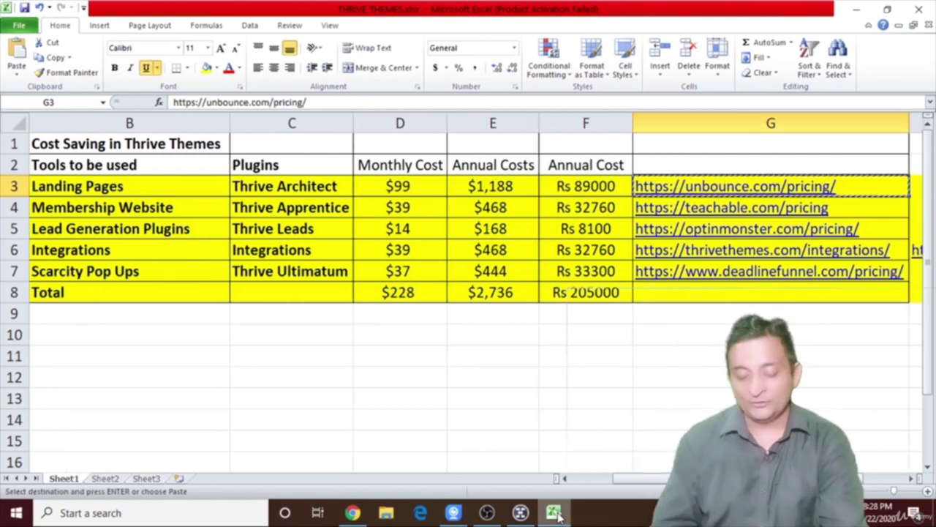
left_click(353, 512)
Step: Load the copied Unbounce pricing link in the Google tab
left_click(740, 11)
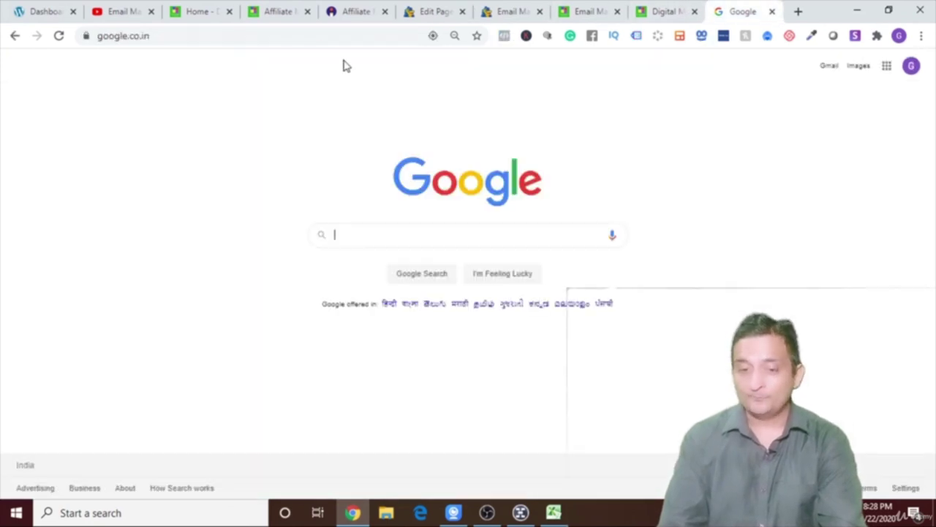
left_click(222, 35)
key("ctrl+v")
key("Return")
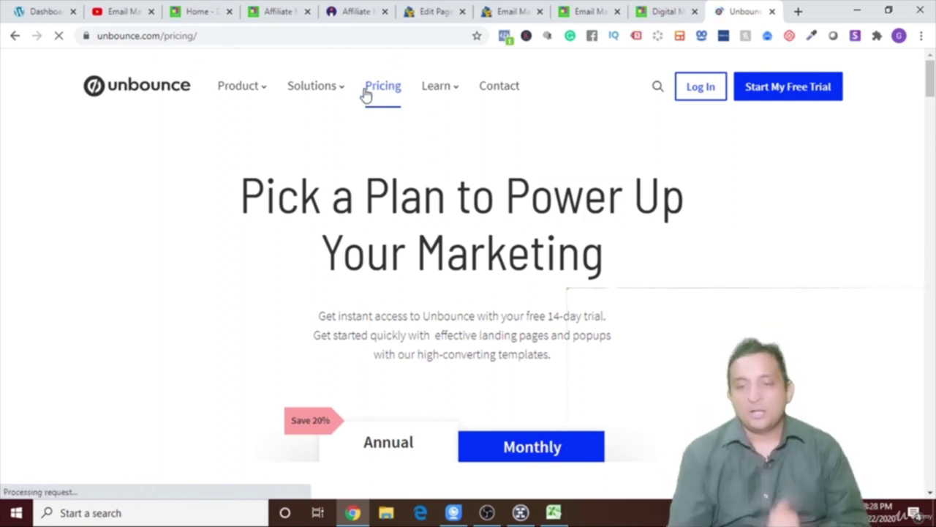
Step: Show monthly billing to confirm Essential at $99/mo, then return to Excel
scroll(207, 166, "down", 4)
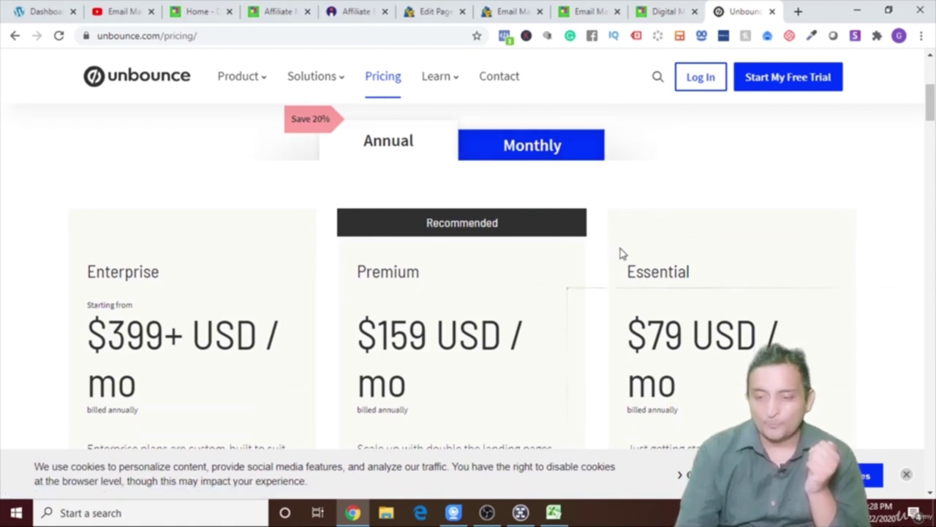
scroll(621, 253, "down", 1)
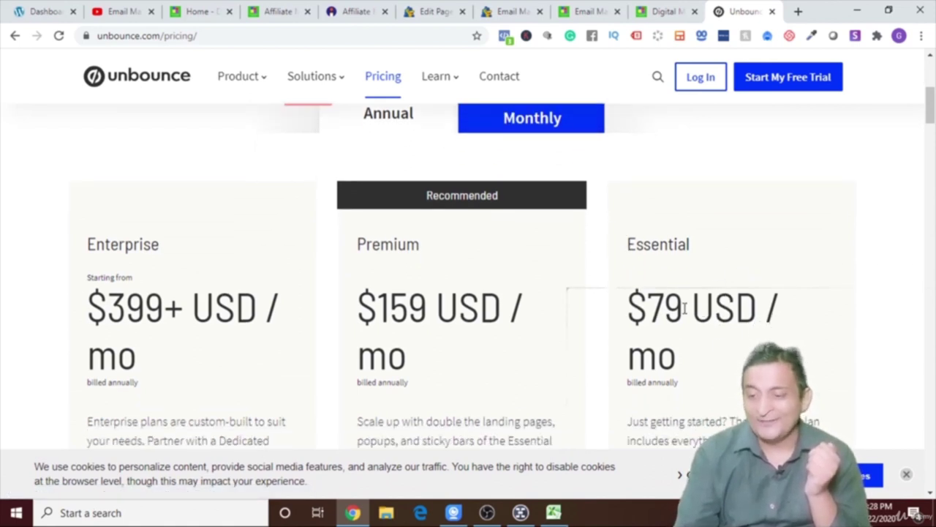
scroll(683, 307, "up", 1)
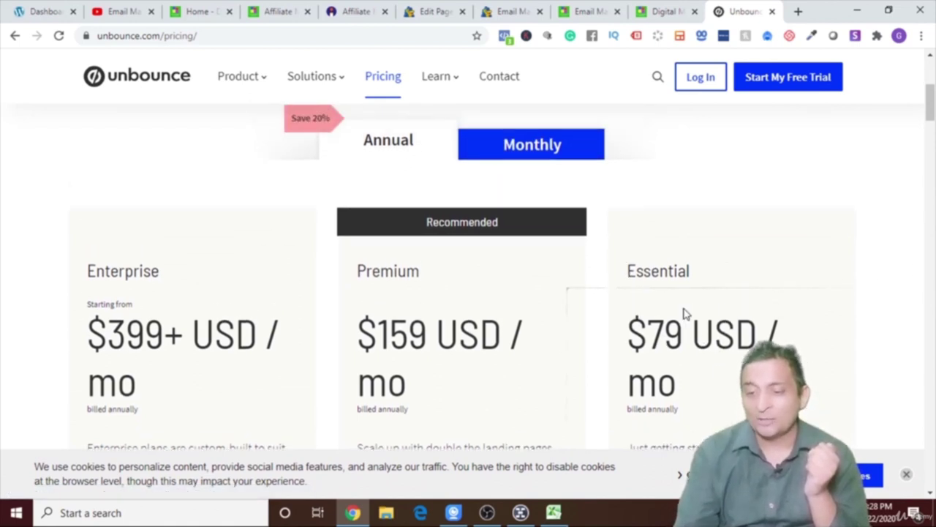
left_click(524, 146)
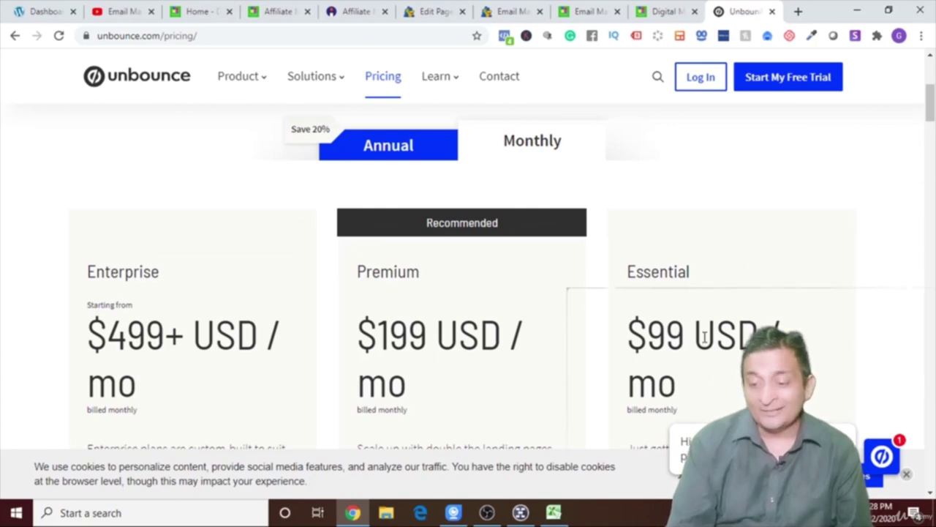
scroll(691, 367, "down", 1)
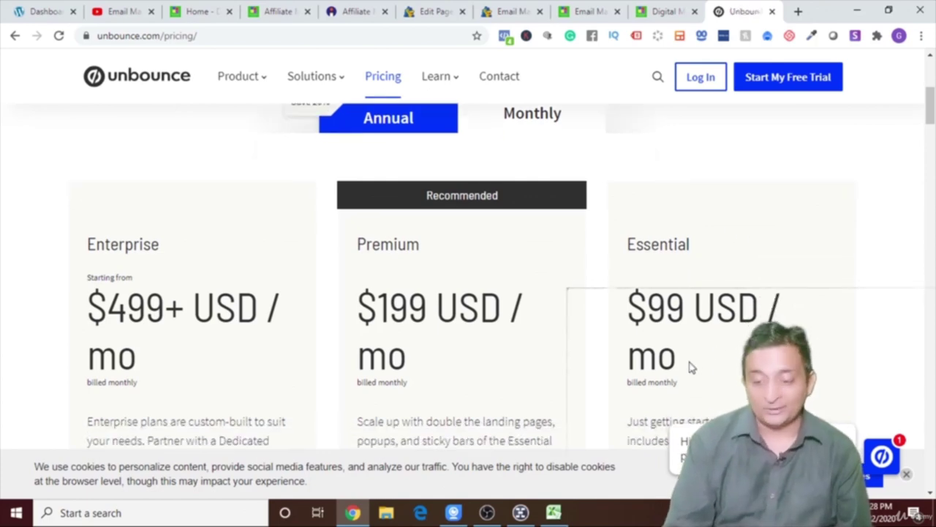
left_click(554, 512)
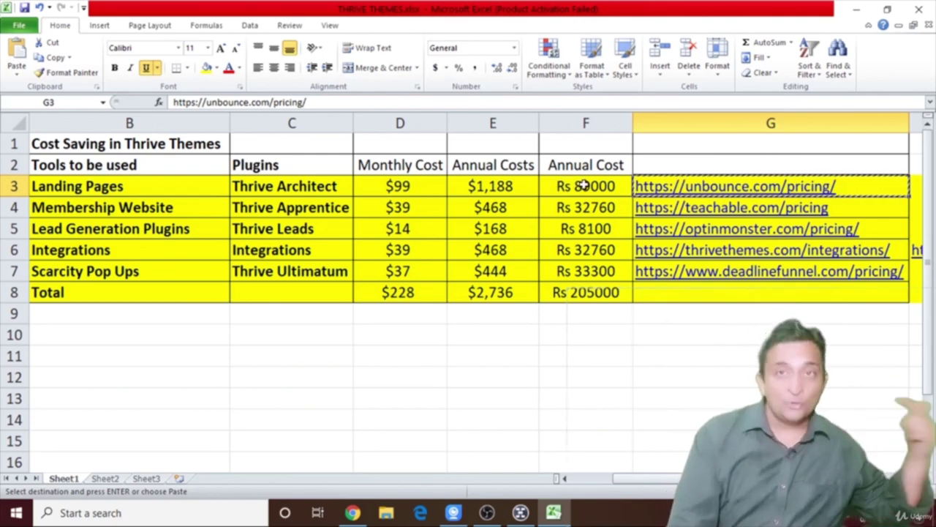
Step: Fill the Landing Pages row B3:G3 green to mark it verified
left_click(584, 186)
key("Home")
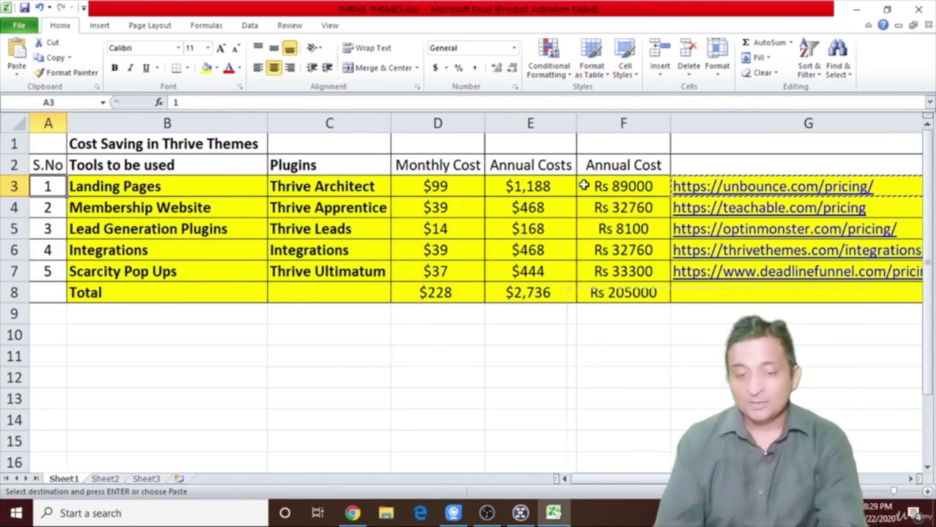
key("Right")
key("shift+Right")
key("shift+Right")
key("shift+Right")
key("shift+Right")
key("shift+Right")
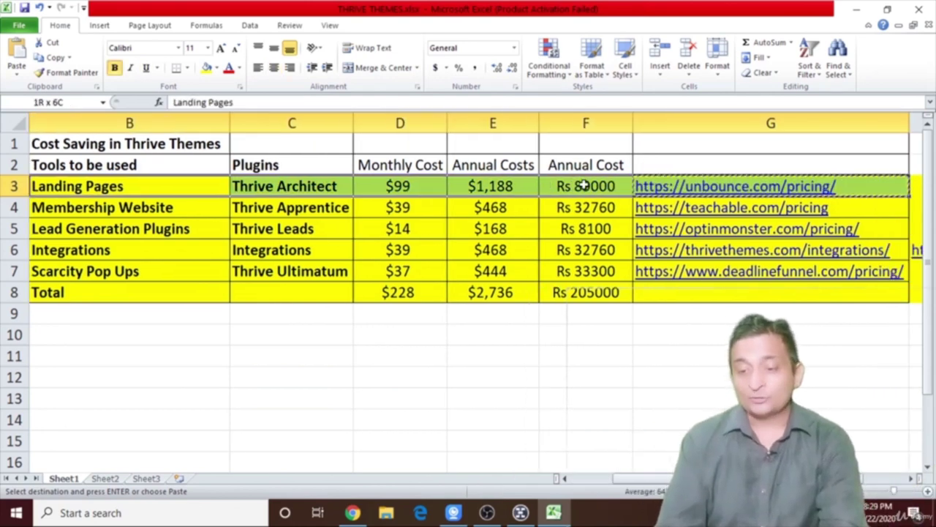
left_click(219, 69)
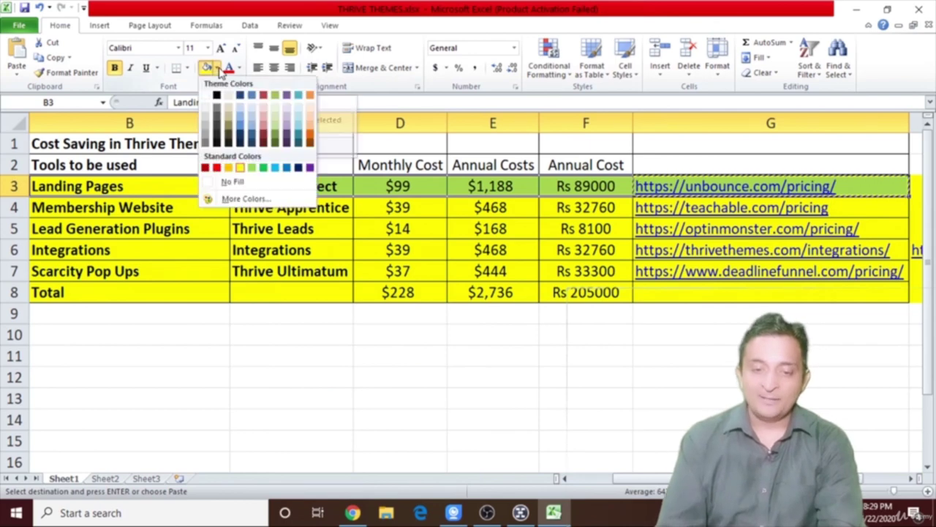
left_click(263, 168)
left_click(220, 315)
Step: Copy the Teachable pricing link from G4 and switch to Chrome
key("Up")
key("Up")
key("Up")
key("Up")
key("Up")
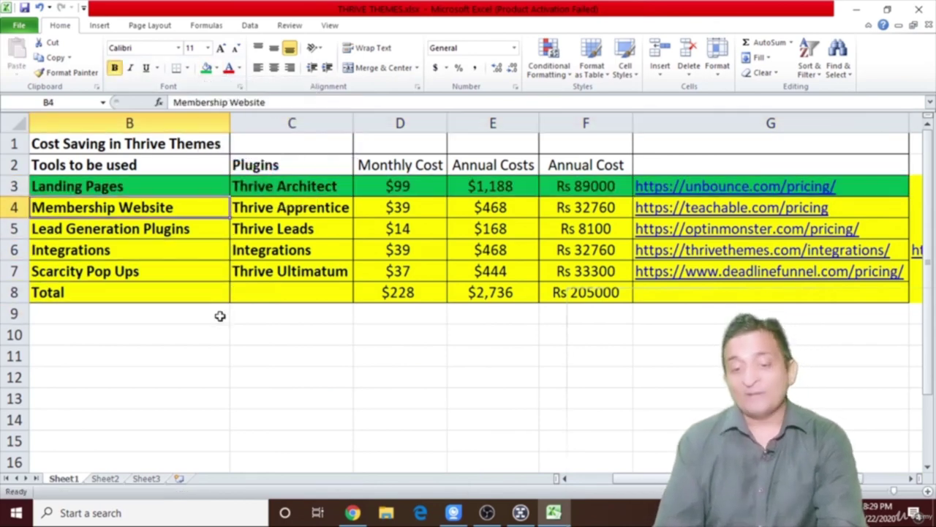
key("Right")
key("Right")
key("Right")
key("Right")
key("Right")
key("ctrl+c")
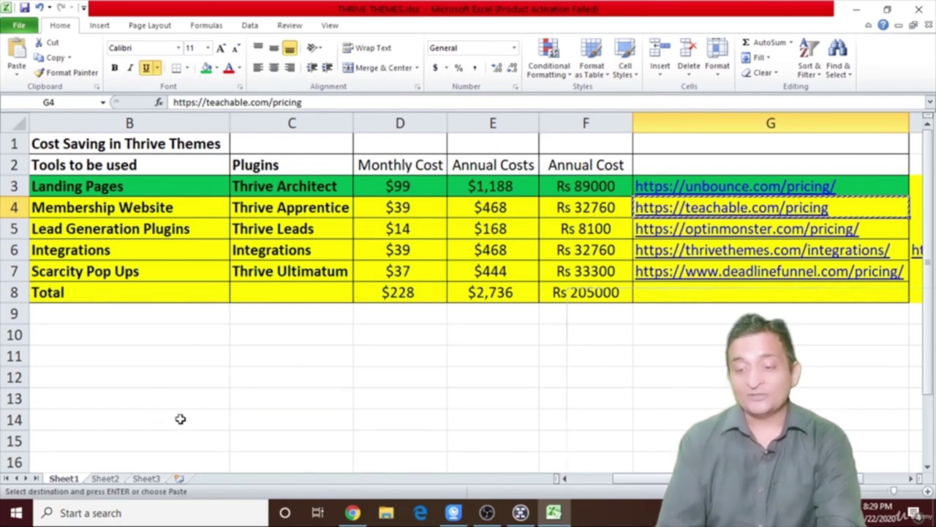
left_click(359, 515)
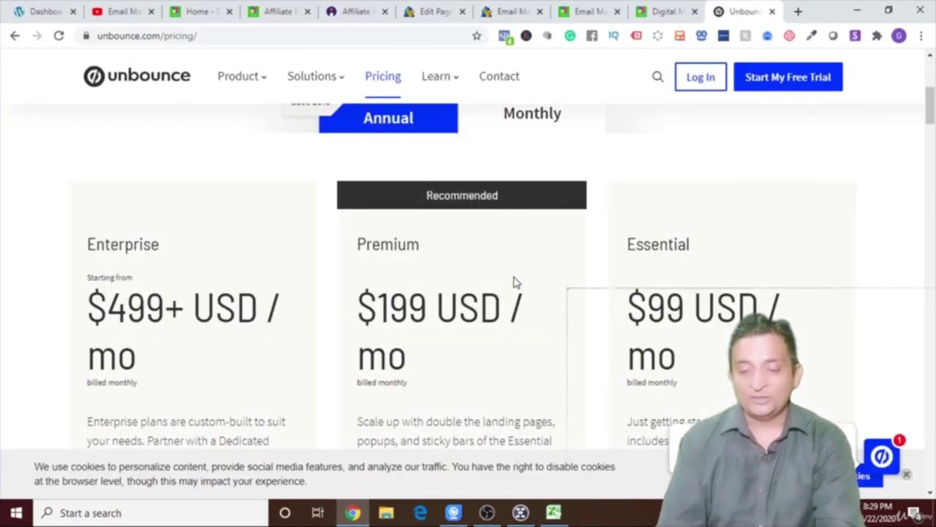
Step: View the installed Thrive products on WordPress's Thrive Dashboard, then return to the Unbounce tab
left_click(429, 10)
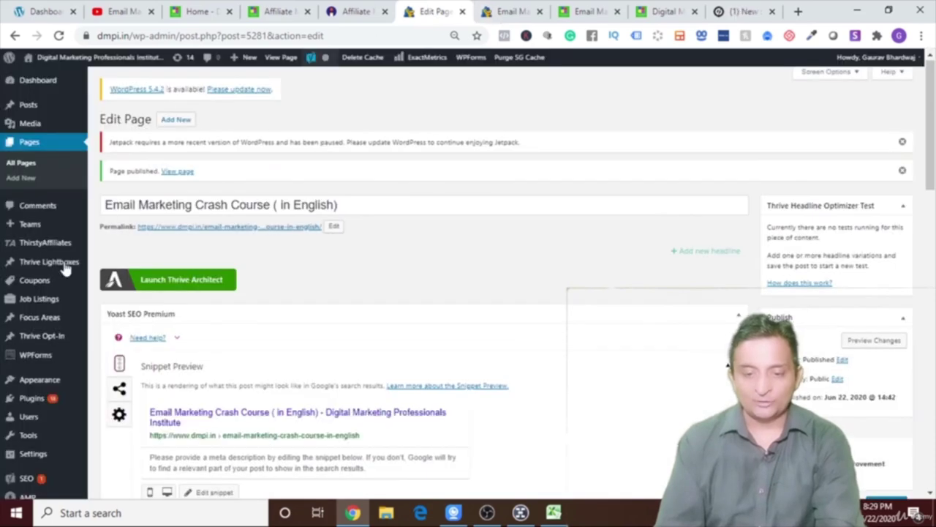
scroll(65, 266, "down", 2)
scroll(65, 268, "down", 3)
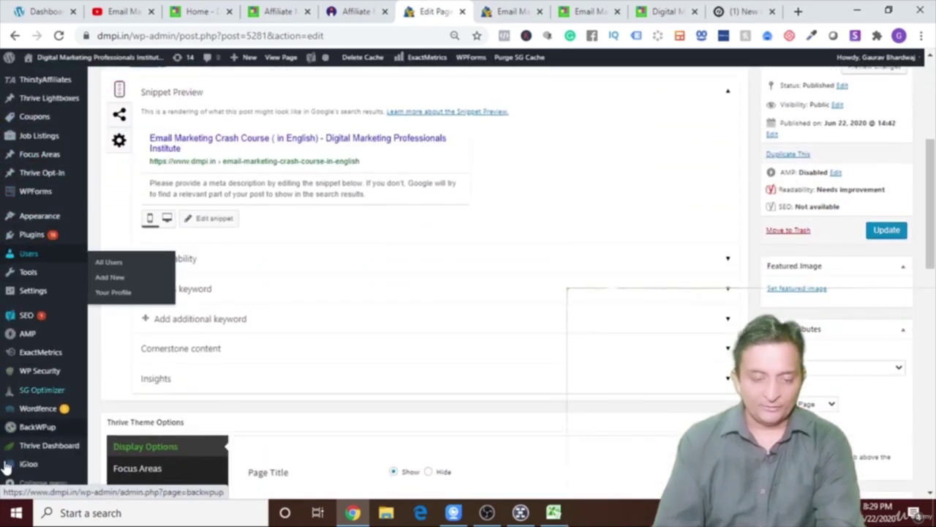
mouse_move(70, 456)
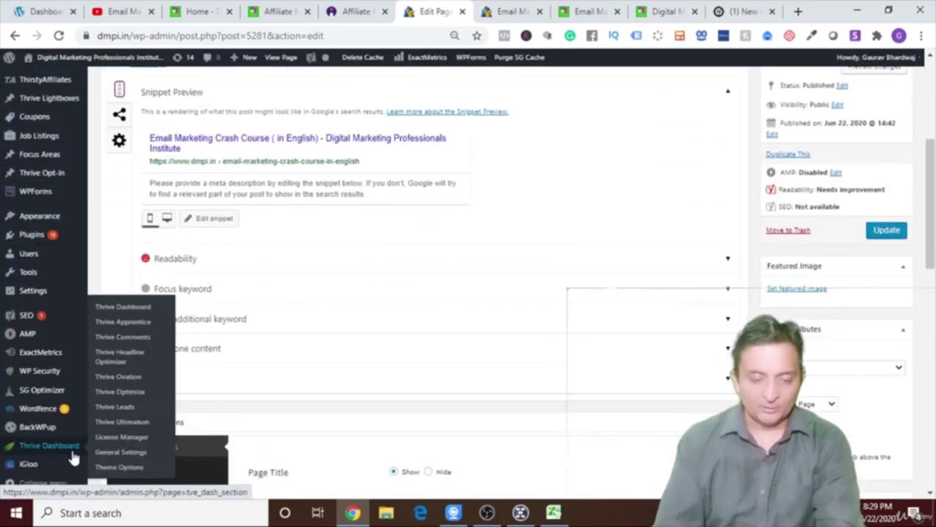
left_click(126, 308)
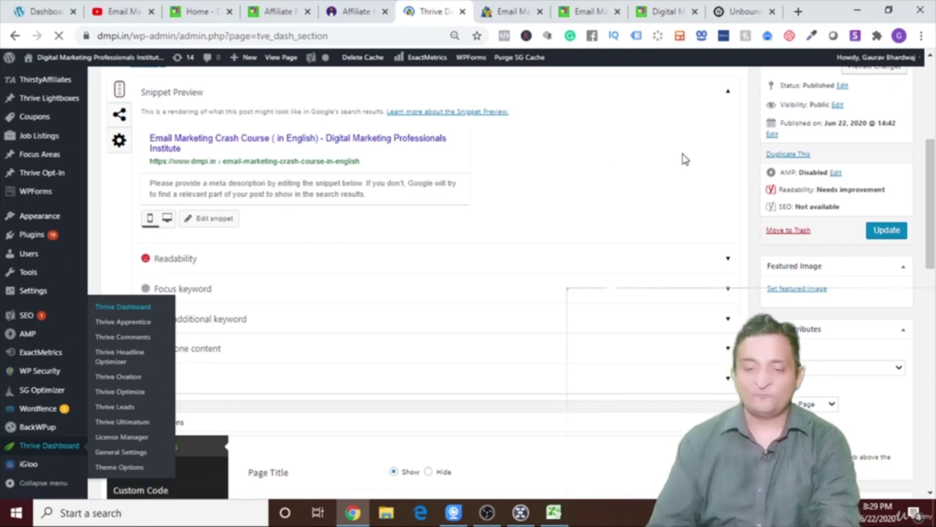
scroll(404, 194, "down", 1)
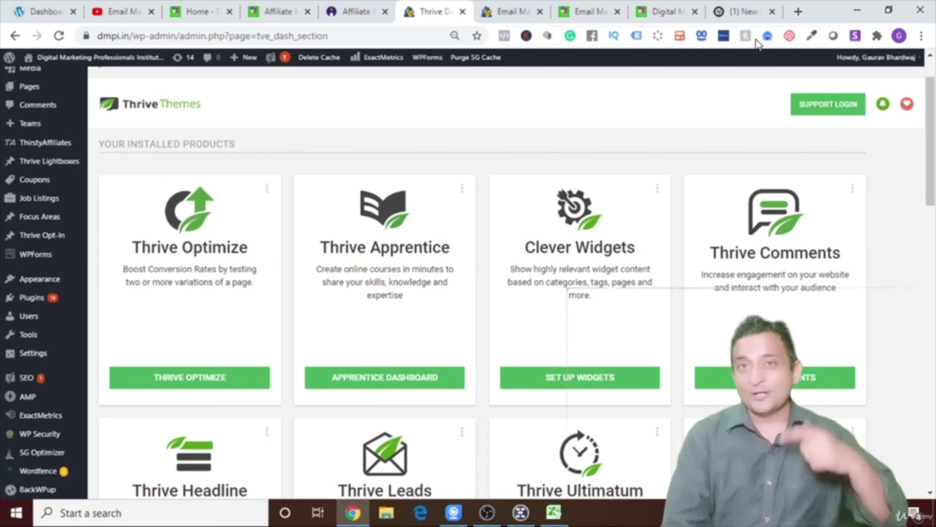
left_click(742, 11)
Step: Load Teachable's pricing page, switch to monthly to confirm Basic at $39, and return to Excel
mouse_move(289, 64)
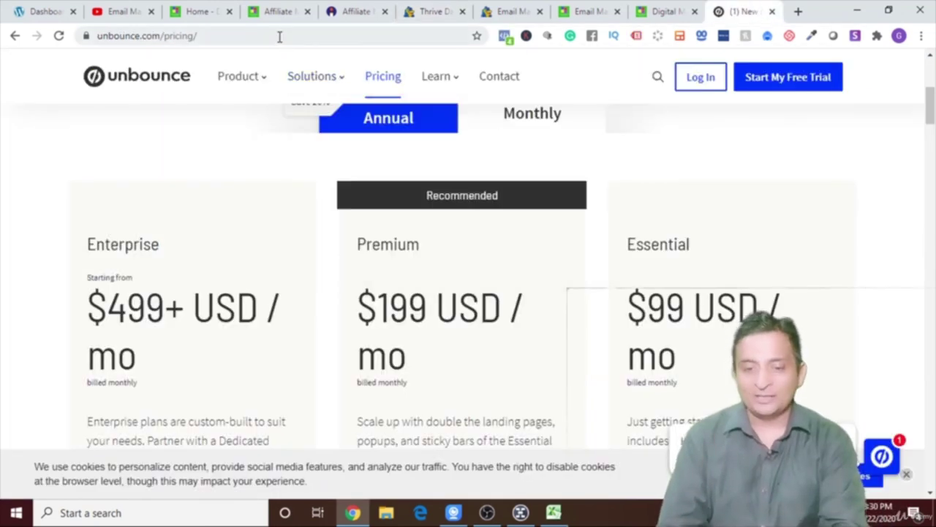
left_click(279, 35)
key("ctrl+v")
key("Return")
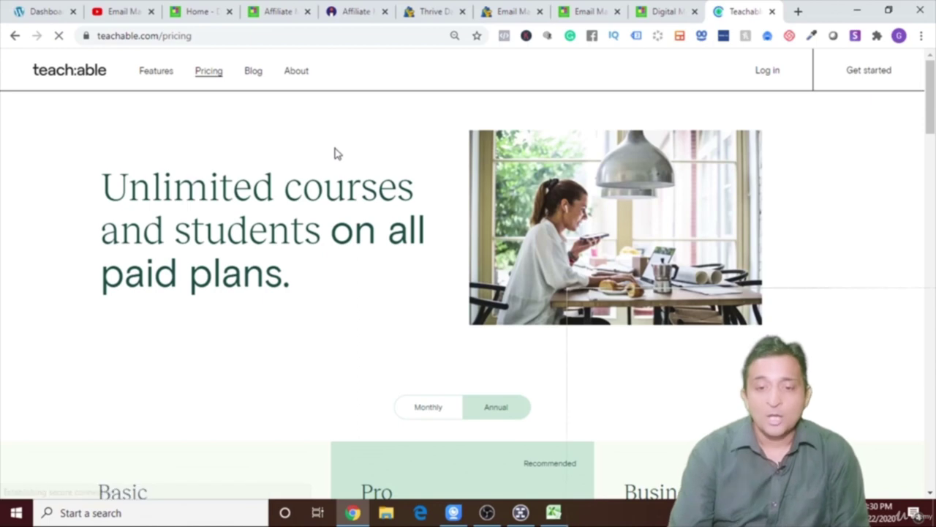
scroll(468, 293, "down", 5)
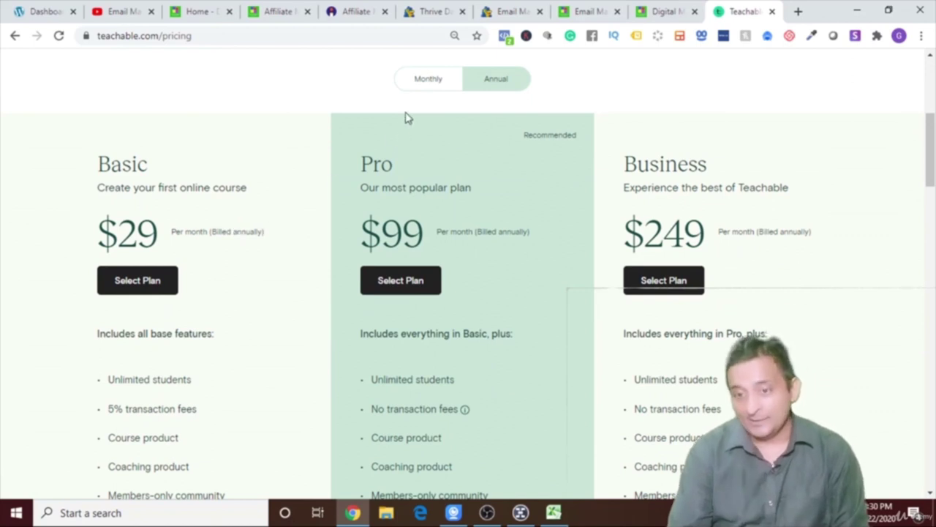
left_click(434, 80)
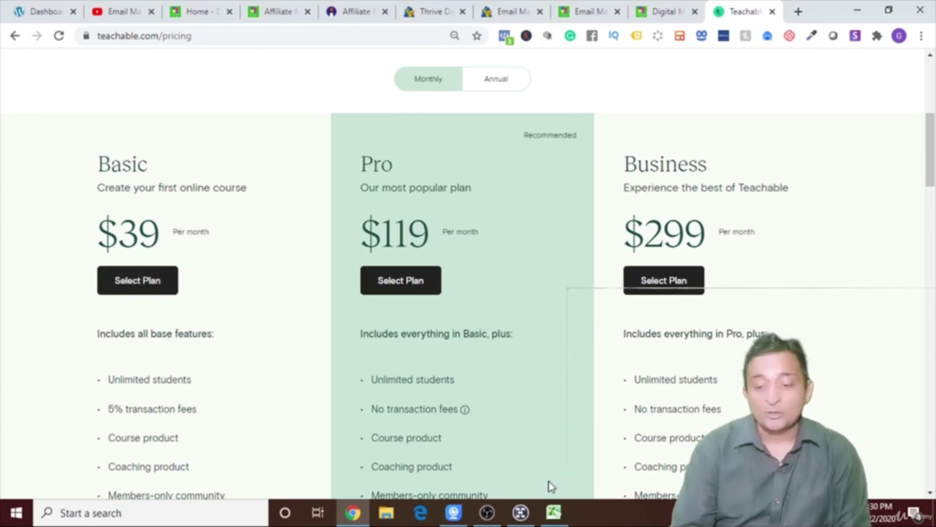
left_click(554, 512)
Step: Review the Membership Website costs in D4, E4 and F4
left_click(410, 210)
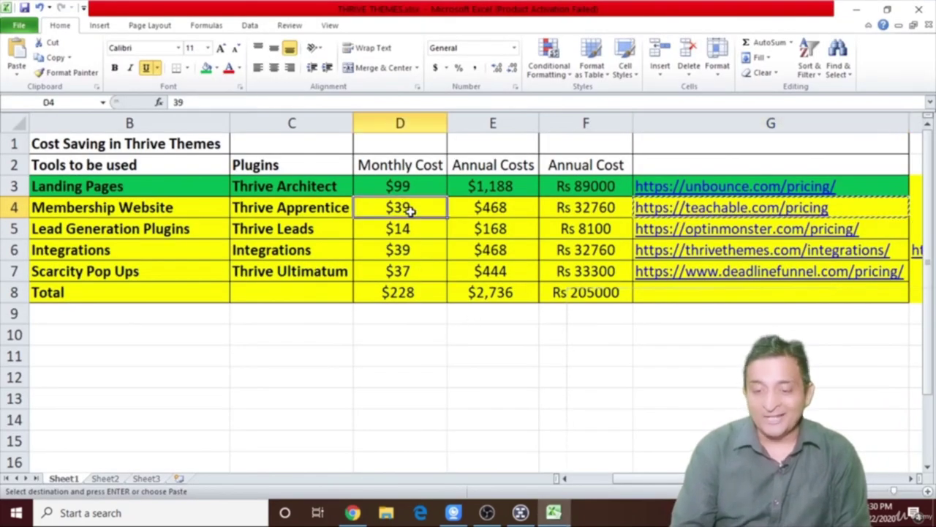
key("Right")
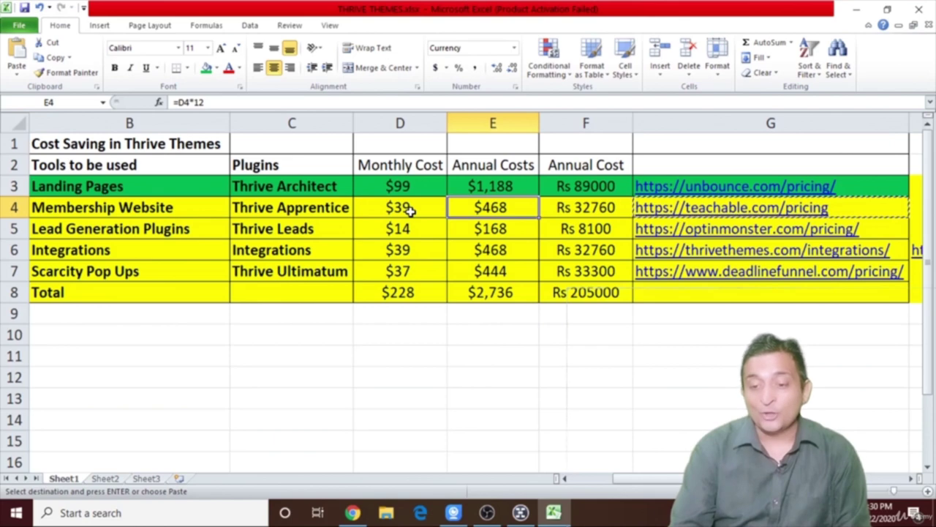
key("Right")
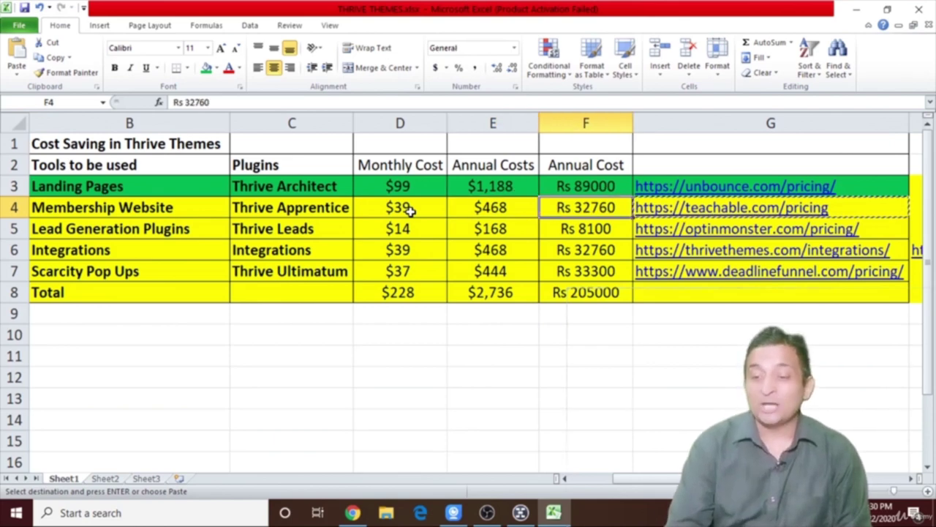
key("Left")
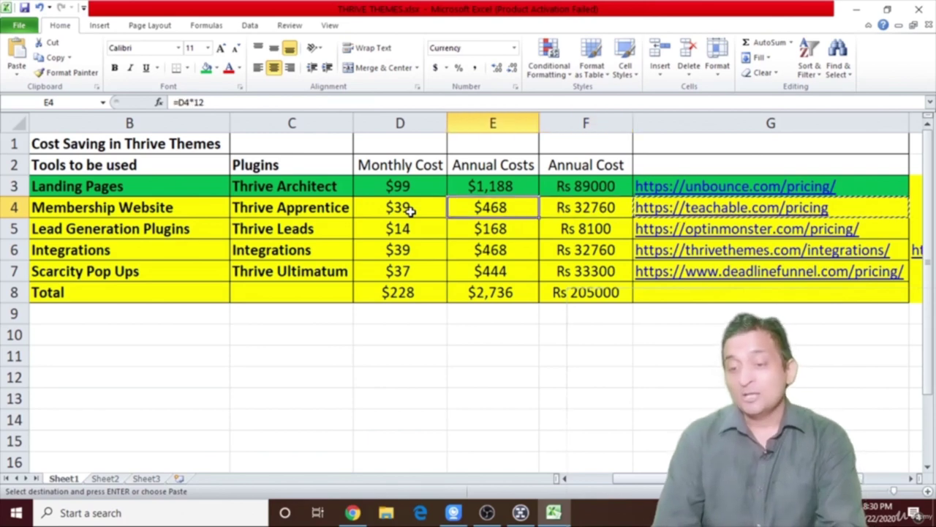
Step: Fill the Membership Website row B4:G4 green
key("Left")
key("Left")
key("Left")
key("shift+Right")
key("shift+Right")
key("shift+Right")
key("shift+Right")
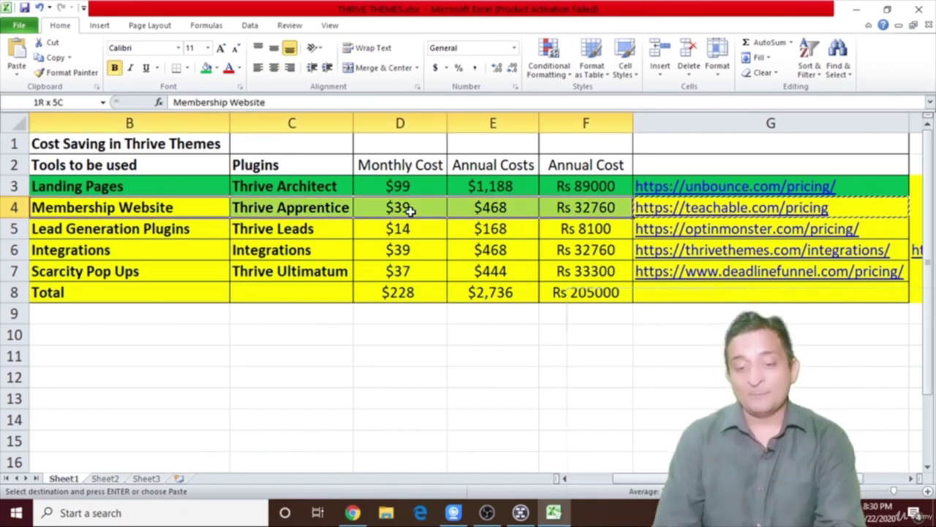
key("shift+Right")
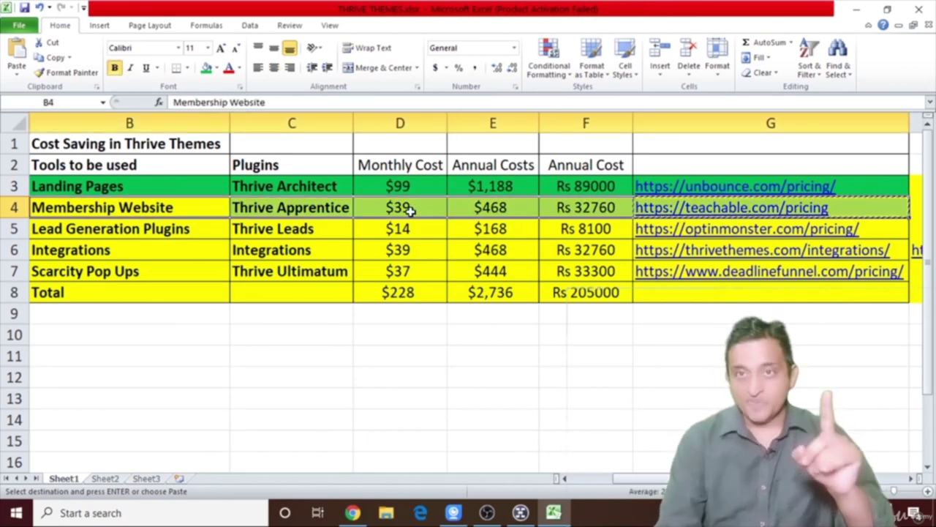
scroll(411, 209, "right", 1)
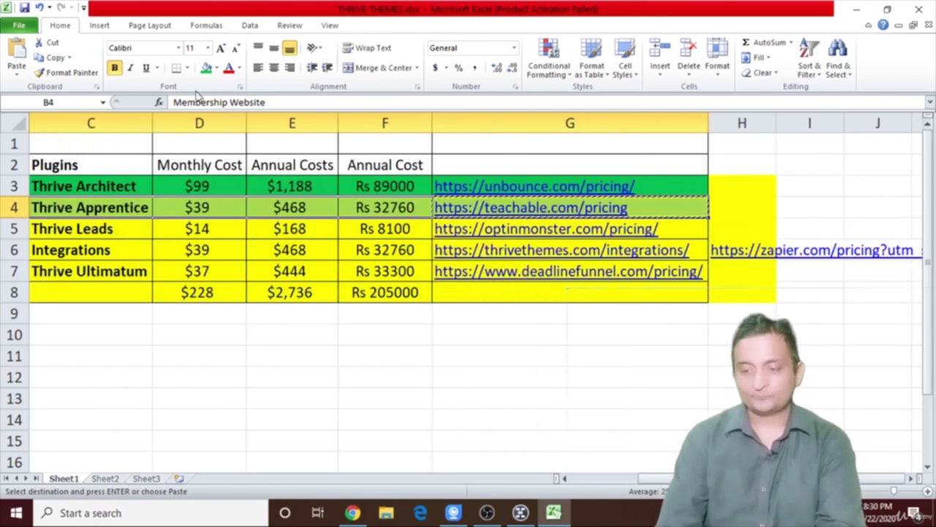
left_click(207, 69)
key("Right")
key("Right")
key("Right")
key("Right")
Step: Copy the OptinMonster pricing link from cell G5
key("shift+Up")
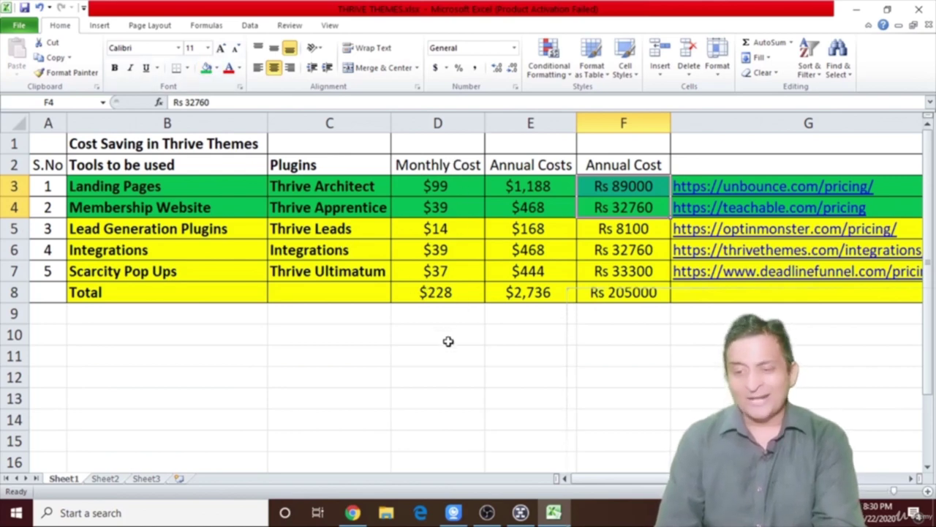
key("Down")
key("Left")
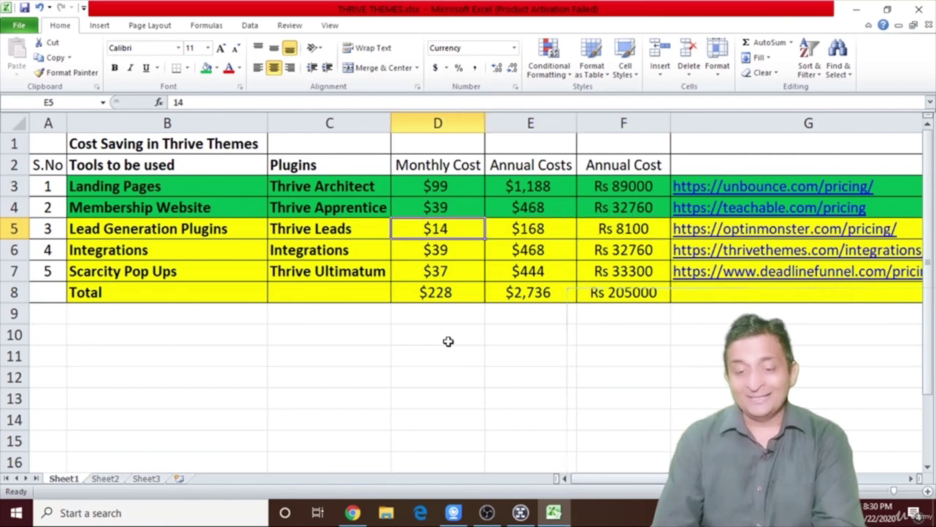
key("Left")
key("Left")
key("Right")
key("Right")
key("Right")
key("Right")
key("ctrl+c")
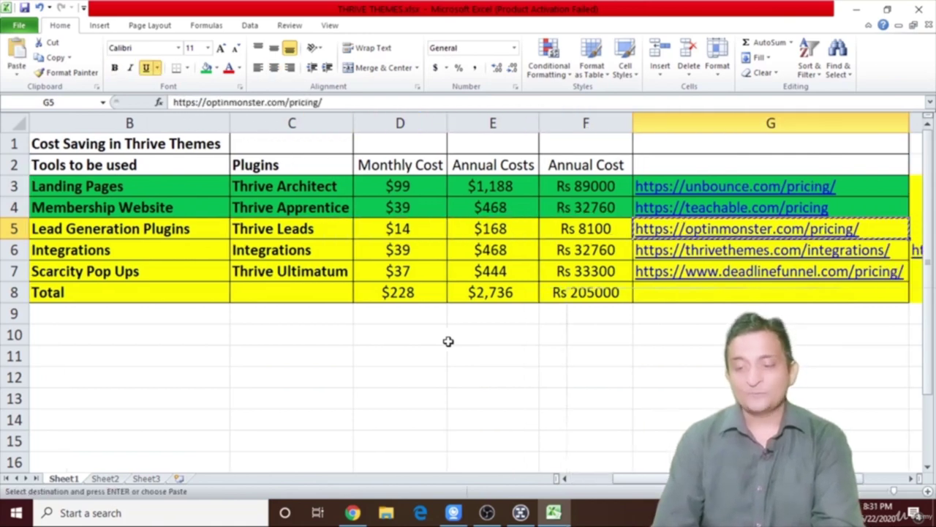
Step: Load the copied OptinMonster pricing link in Chrome
left_click(365, 514)
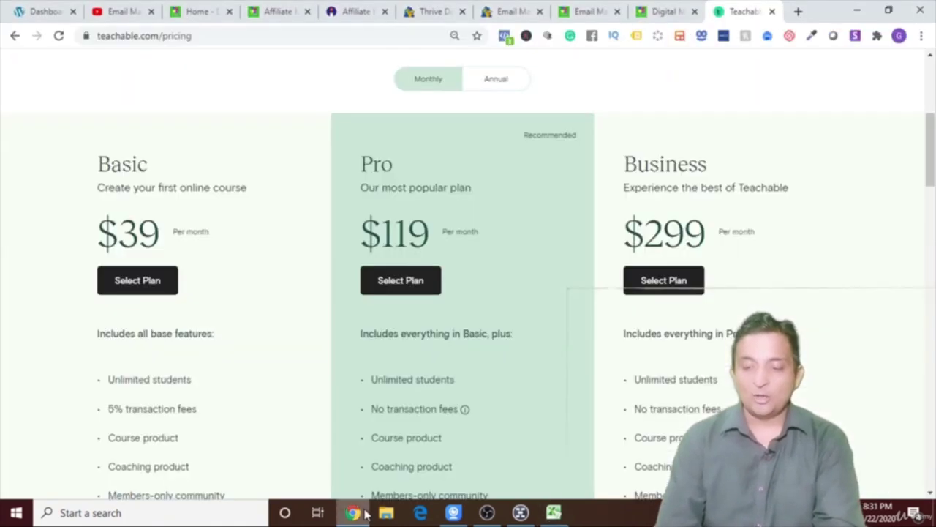
left_click(269, 35)
key("ctrl+v")
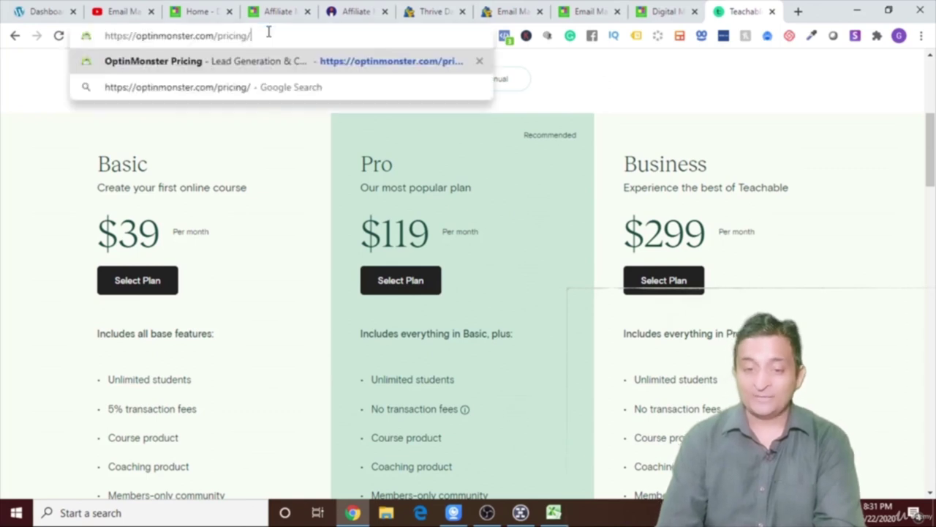
key("Return")
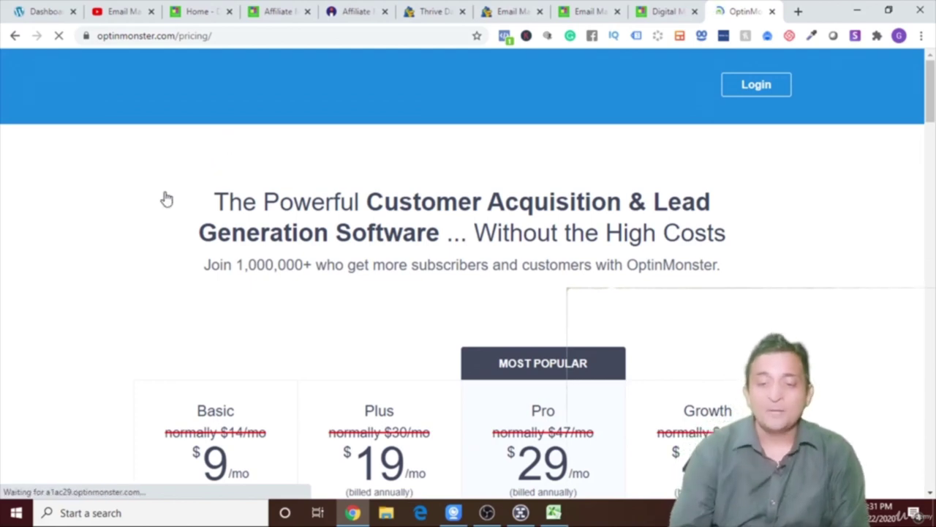
Step: Scroll through the OptinMonster plans, noting Basic at $9/mo billed annually, and dismiss the popup
scroll(356, 266, "down", 3)
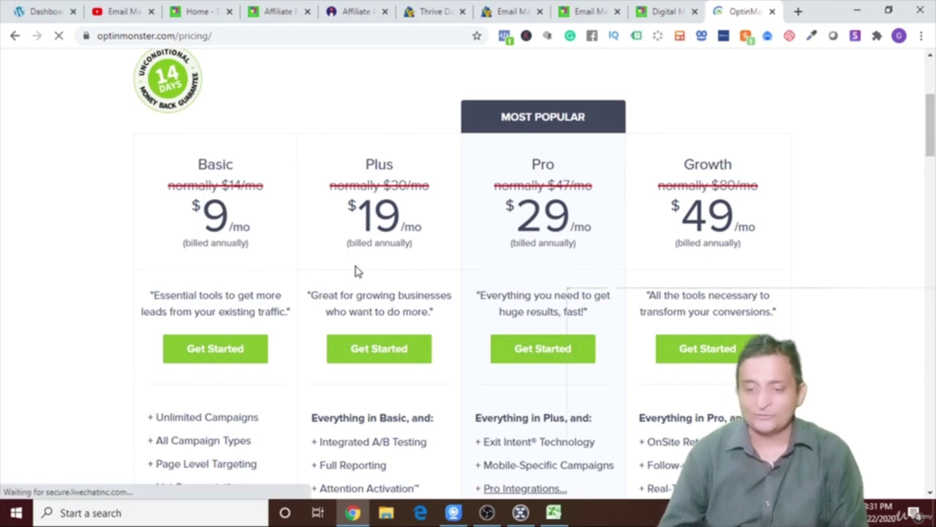
scroll(356, 271, "down", 1)
scroll(356, 270, "down", 4)
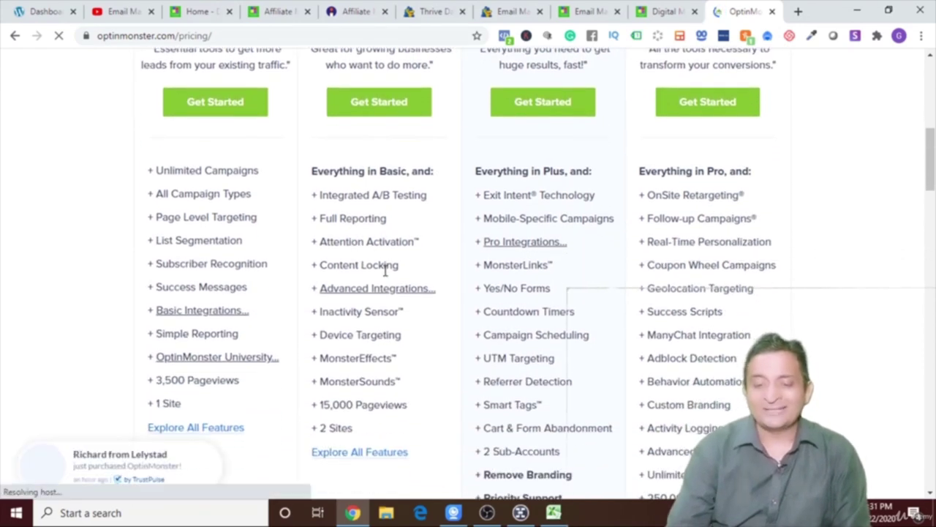
mouse_move(372, 290)
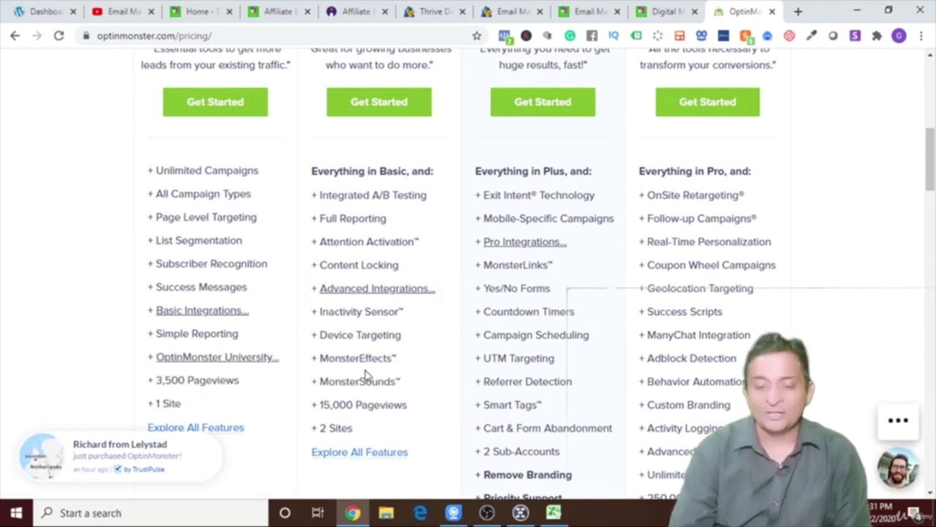
scroll(2, 324, "down", 3)
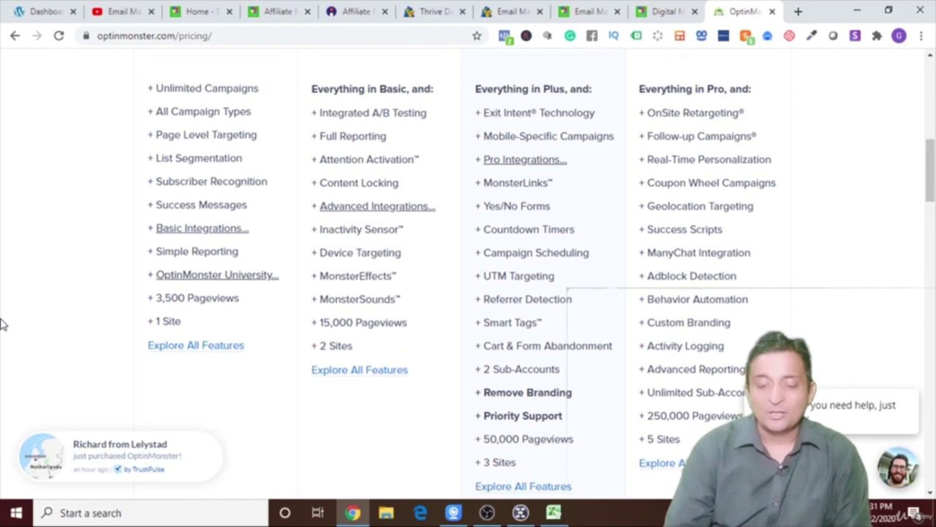
scroll(2, 324, "up", 2)
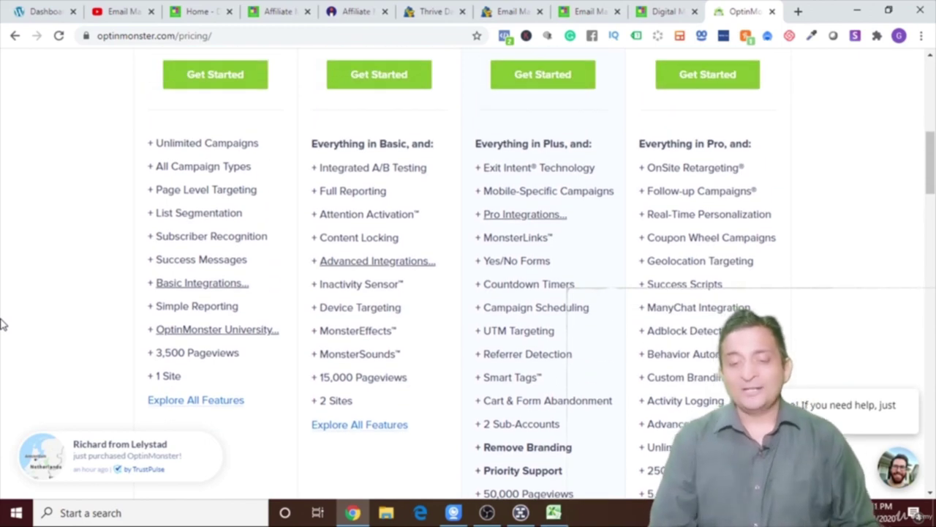
mouse_move(659, 14)
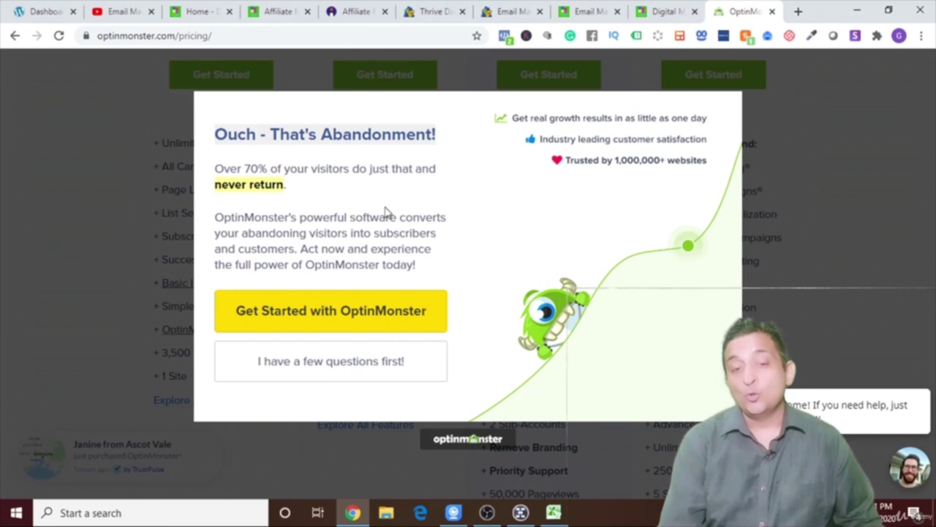
left_click(73, 162)
Step: Recheck the OptinMonster plan prices, then return to the Excel cost sheet
scroll(73, 163, "up", 1)
scroll(73, 163, "up", 3)
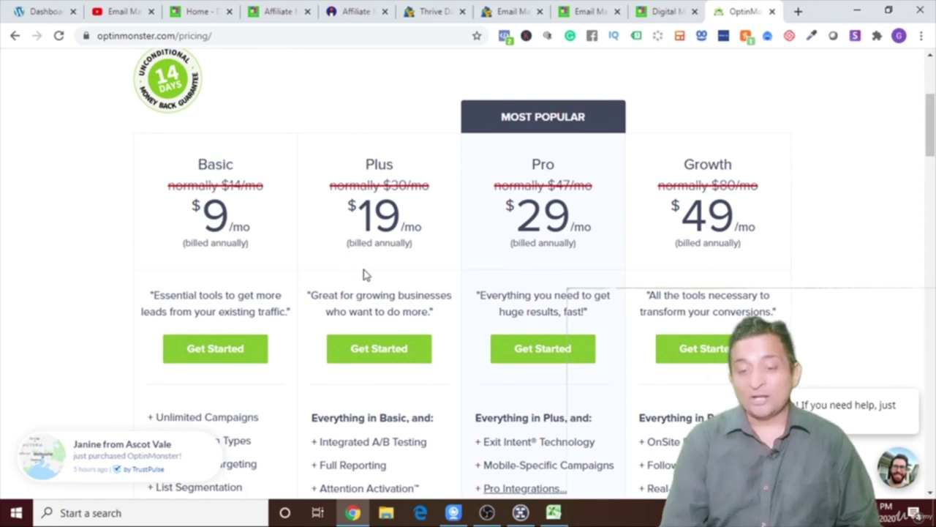
scroll(423, 249, "up", 4)
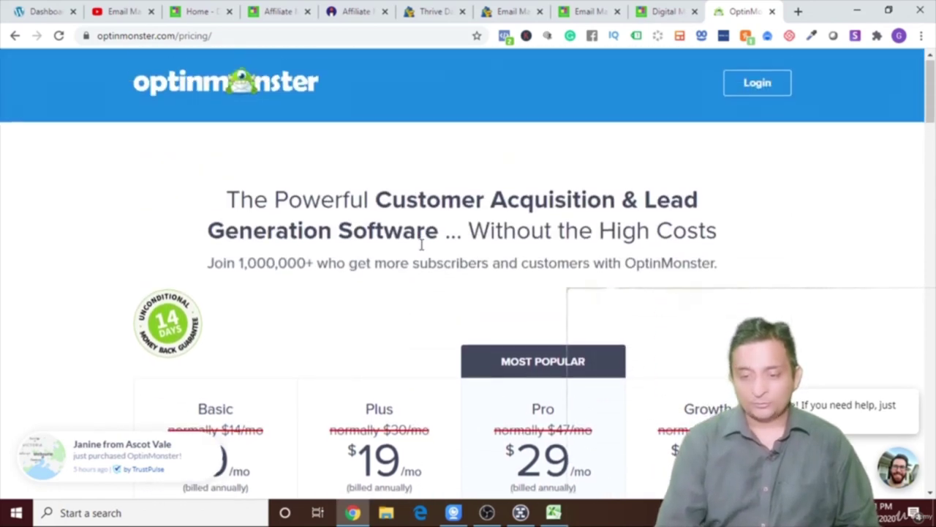
scroll(422, 246, "down", 5)
scroll(421, 249, "down", 9)
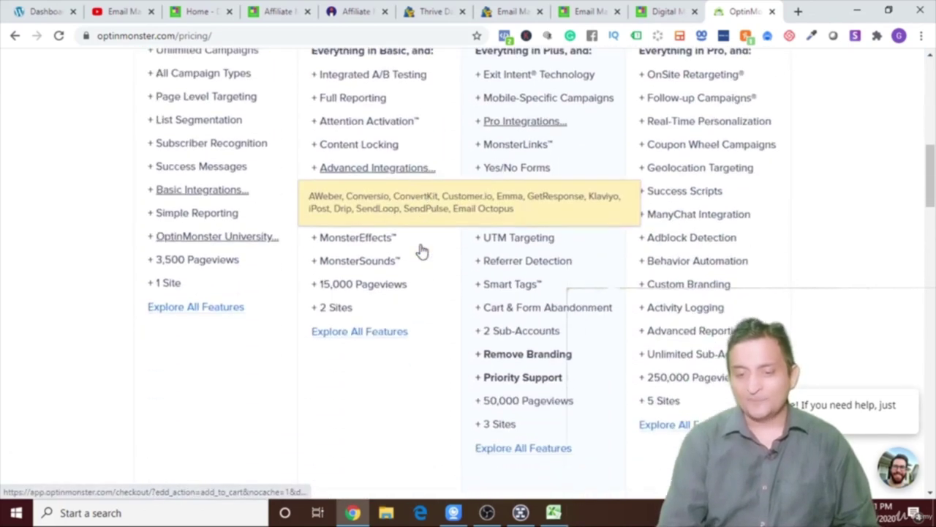
scroll(421, 247, "down", 9)
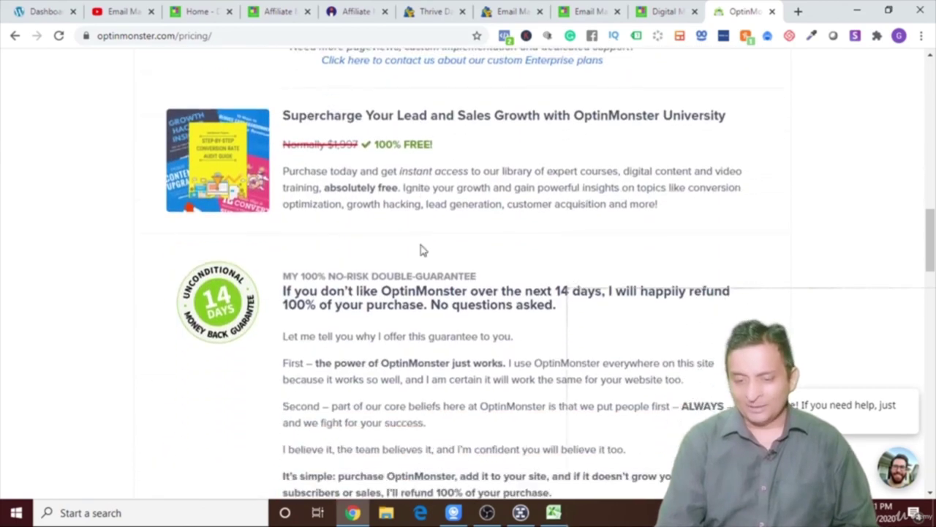
scroll(422, 248, "up", 10)
scroll(421, 249, "up", 4)
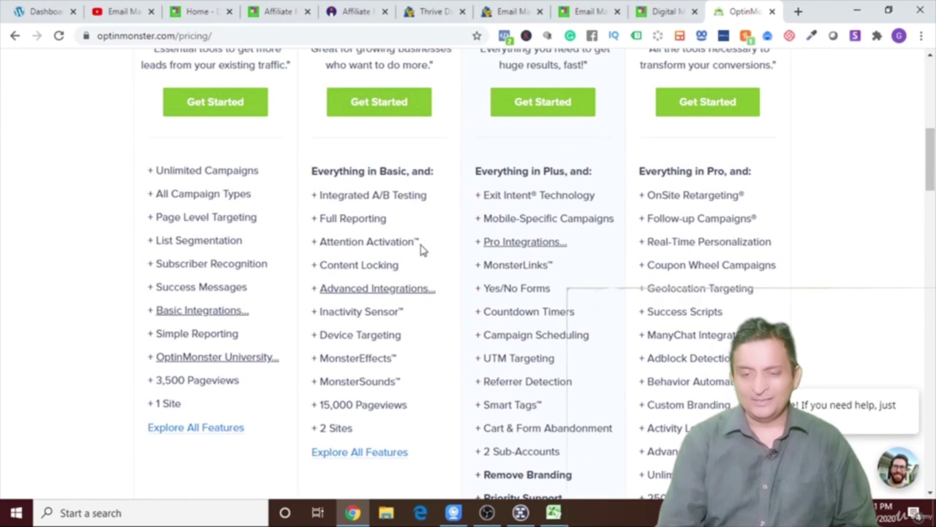
left_click(553, 512)
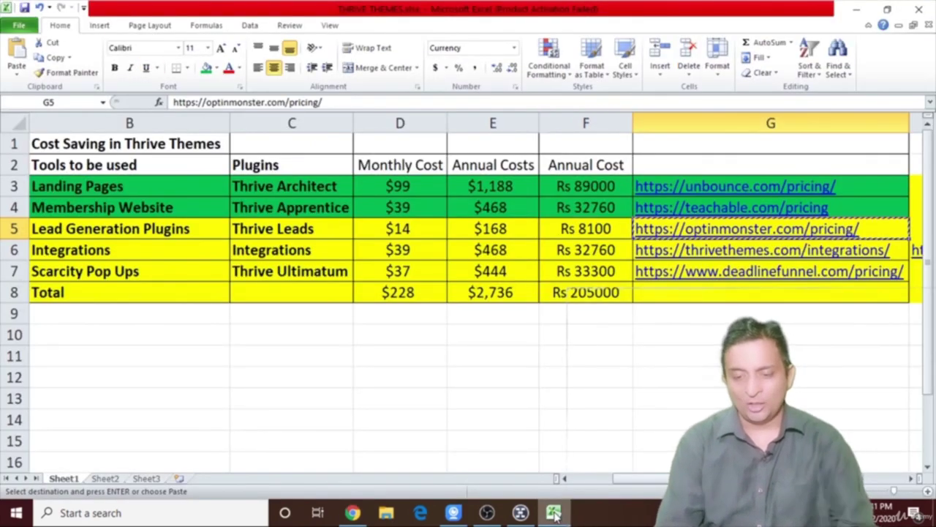
Step: Step through the Lead Generation Plugins costs: $14 in D5, $168 in E5, Rs 8100 in F5
scroll(553, 515, "right", 3)
left_click(198, 186)
scroll(554, 515, "left", 3)
left_click(47, 207)
key("Right")
key("Right")
key("Right")
key("Down")
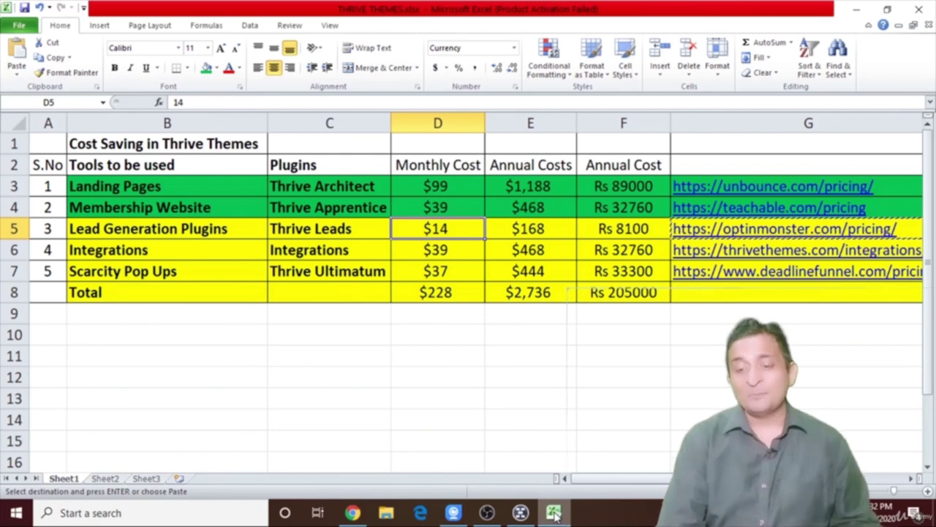
key("Right")
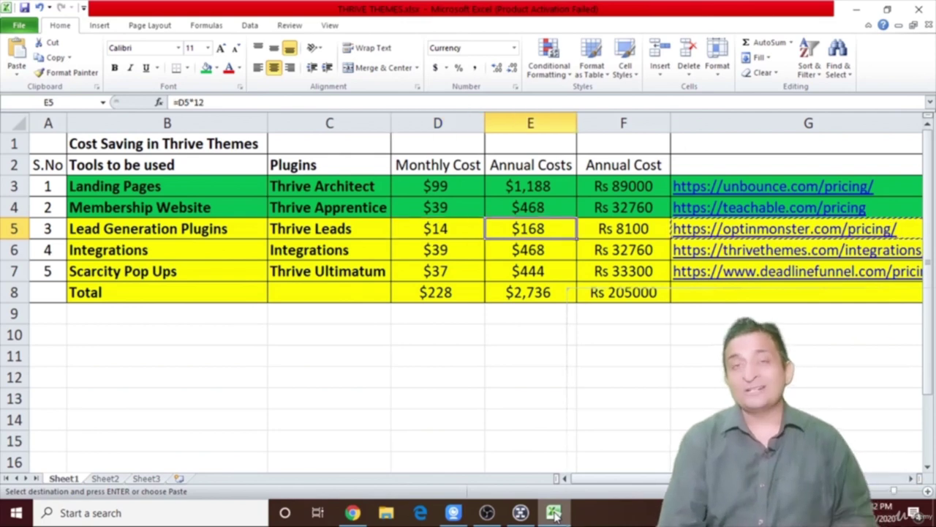
key("Right")
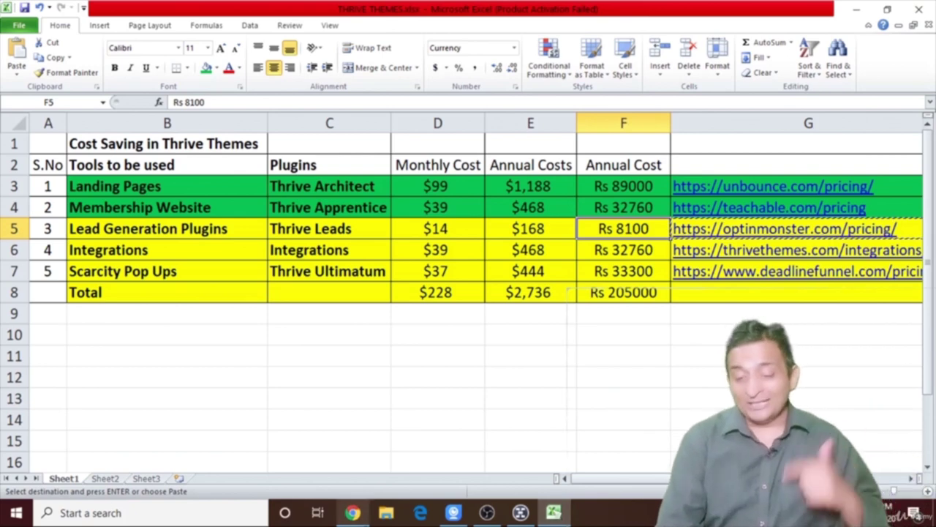
Step: Bring up the Thrive Themes dashboard tab in Chrome
left_click(358, 513)
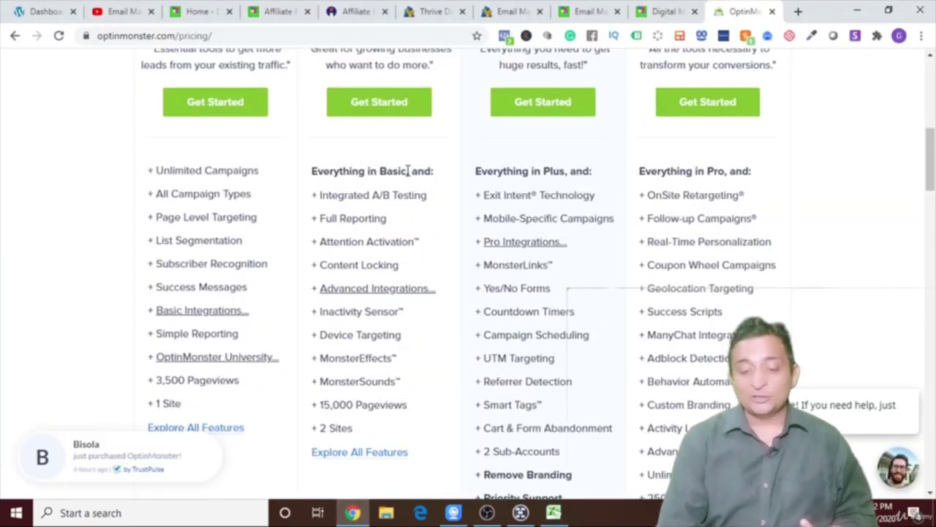
left_click(436, 9)
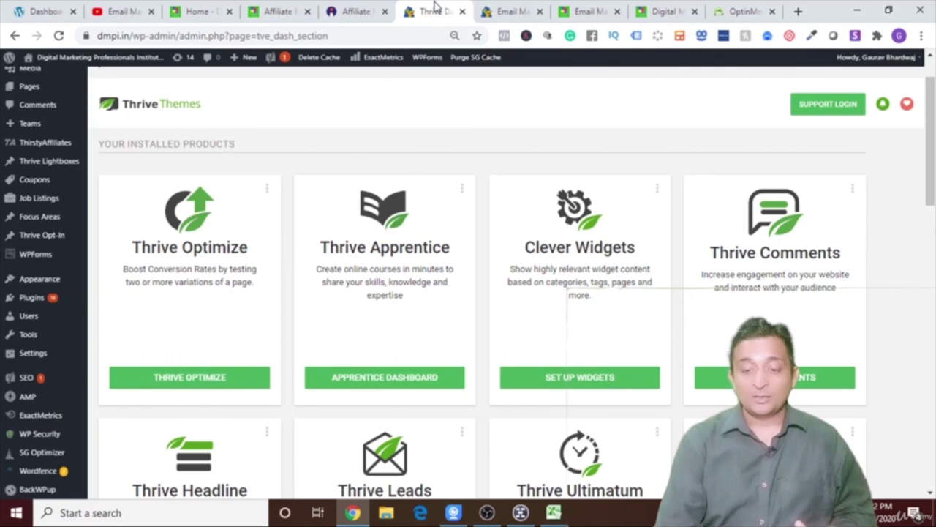
scroll(561, 147, "down", 5)
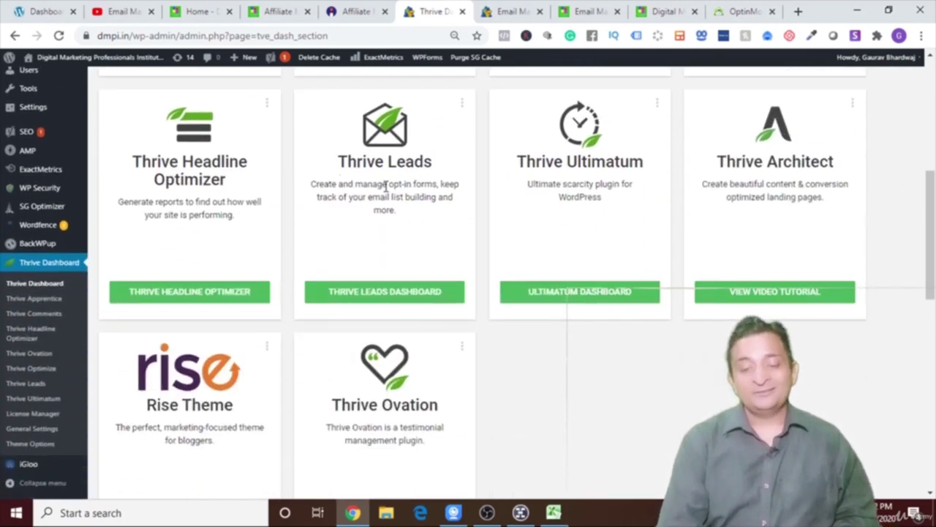
scroll(387, 184, "up", 1)
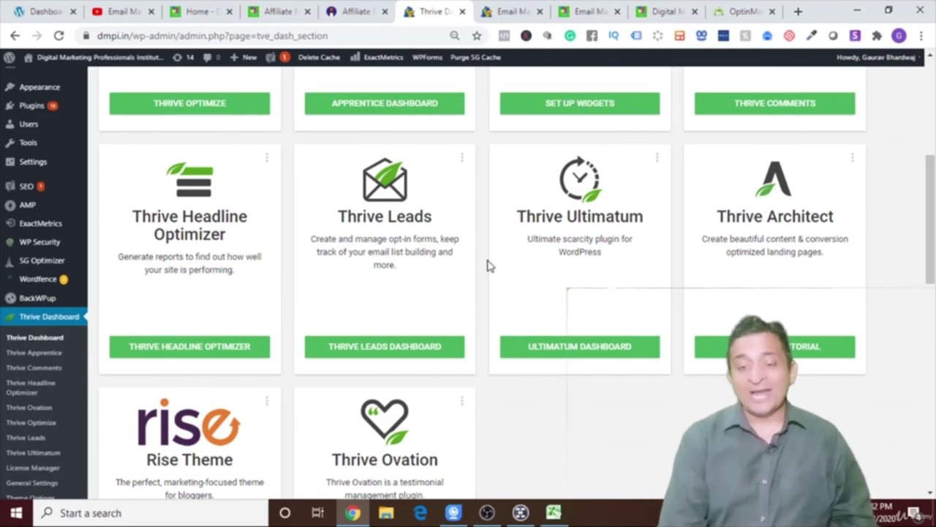
Step: Load dmpi.in/live-webinar in the courses site tab
left_click(660, 16)
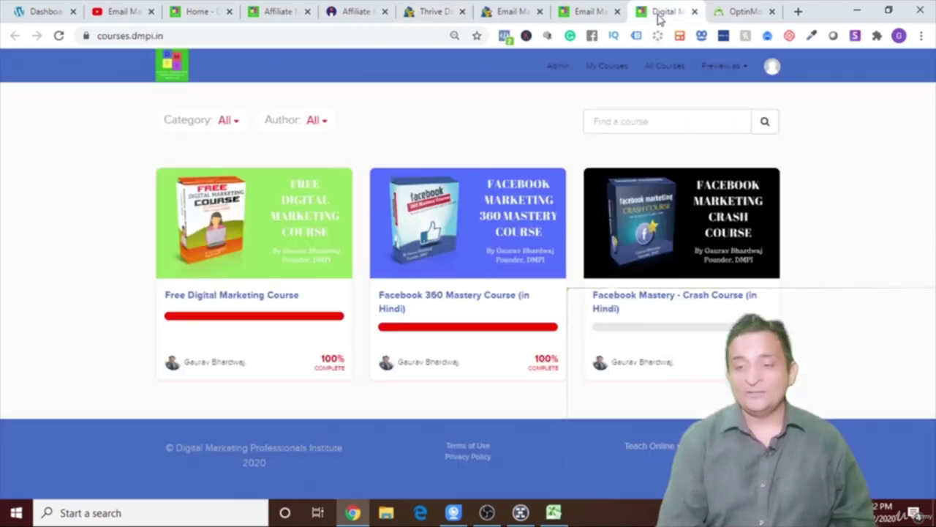
left_click(333, 35)
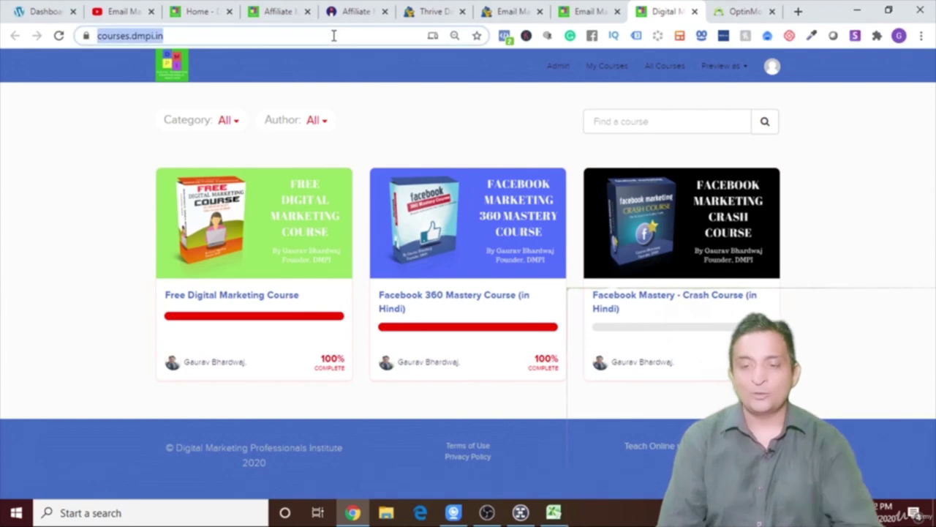
type("d")
key("End")
key("BackSpace")
key("BackSpace")
key("BackSpace")
key("BackSpace")
key("BackSpace")
key("BackSpace")
key("BackSpace")
key("BackSpace")
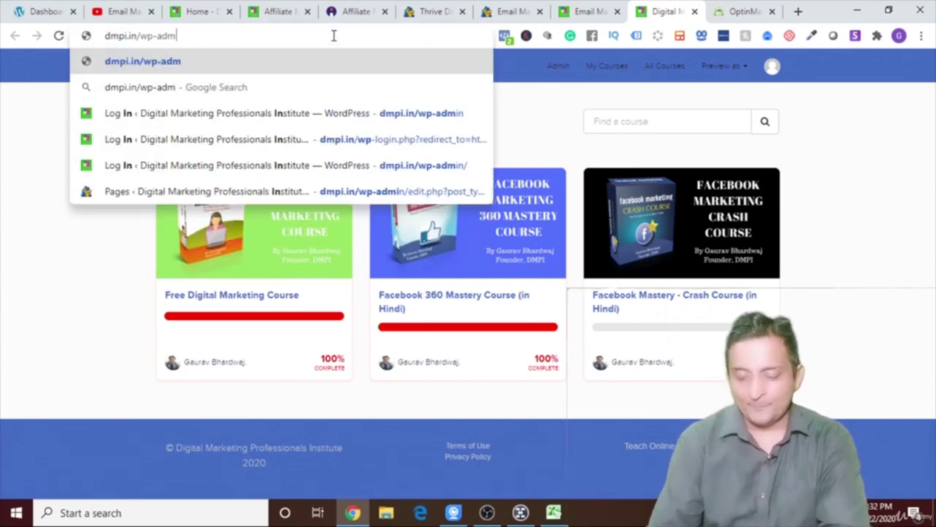
type("live-webinar")
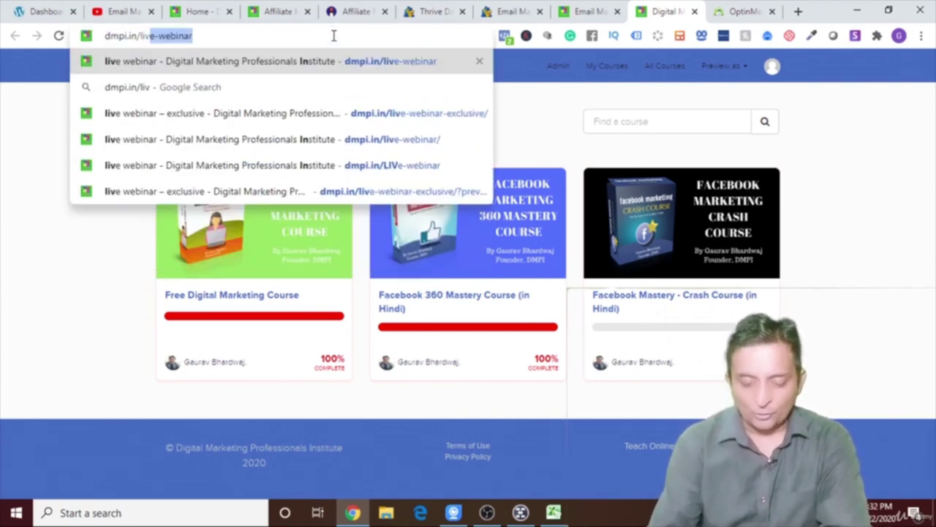
key("Return")
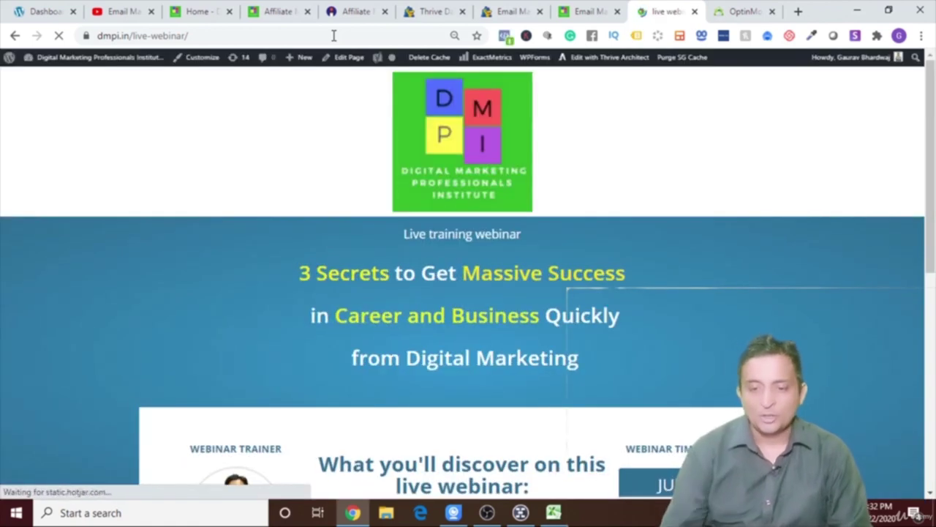
Step: Open the red Reserve Your Spot sign-up popup, then return to the dashboard and Excel
key("Page_Down")
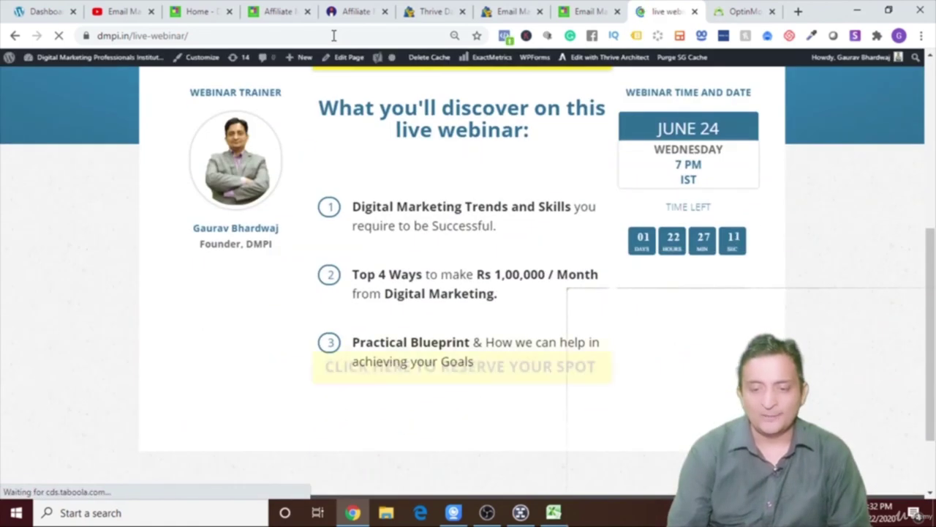
scroll(269, 137, "up", 3)
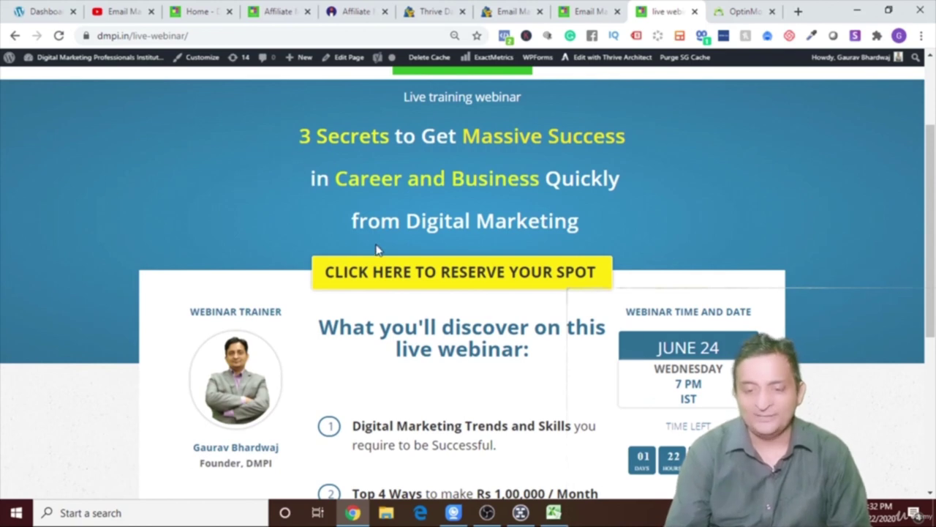
left_click(404, 274)
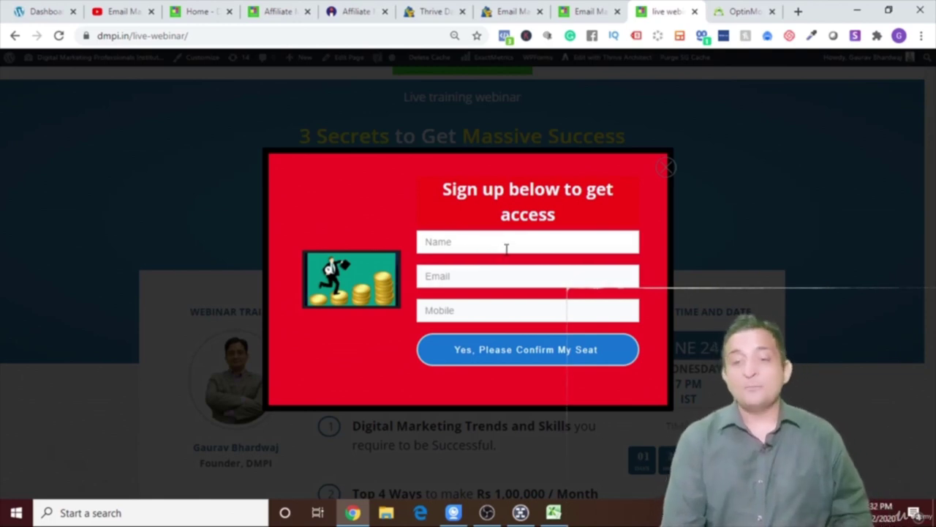
left_click(443, 13)
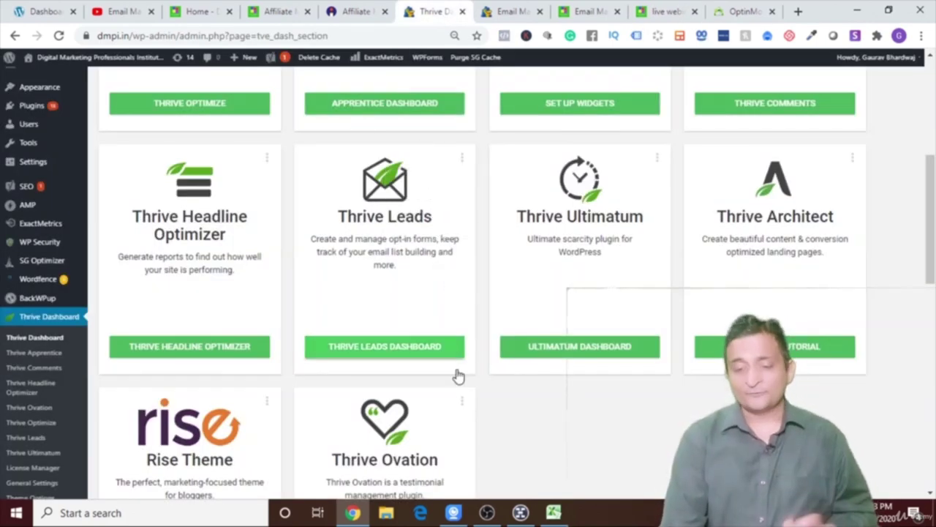
left_click(554, 512)
Step: Fill the Lead Generation Plugins row green, covering C5:G5 and then B5
key("Left")
key("Left")
key("Left")
key("Left")
key("Right")
key("shift+Right")
key("shift+Right")
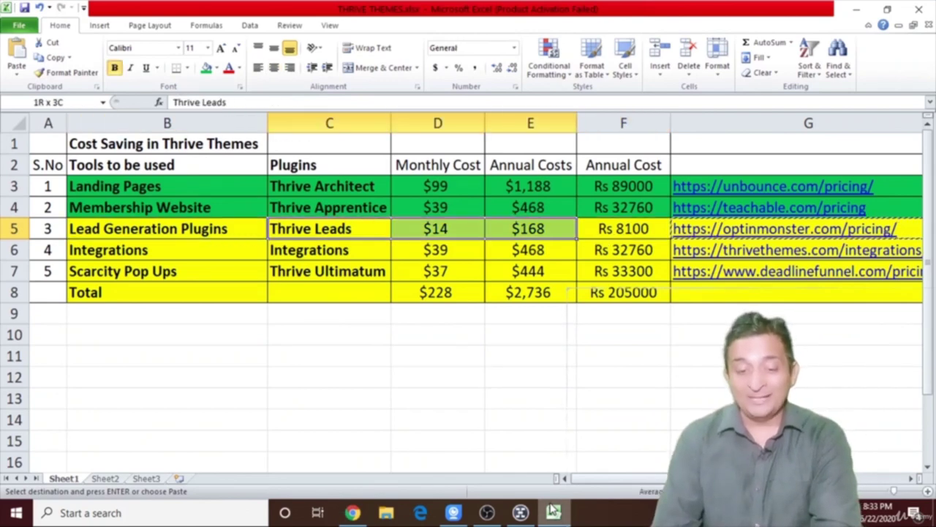
key("shift+Right")
key("shift+Right")
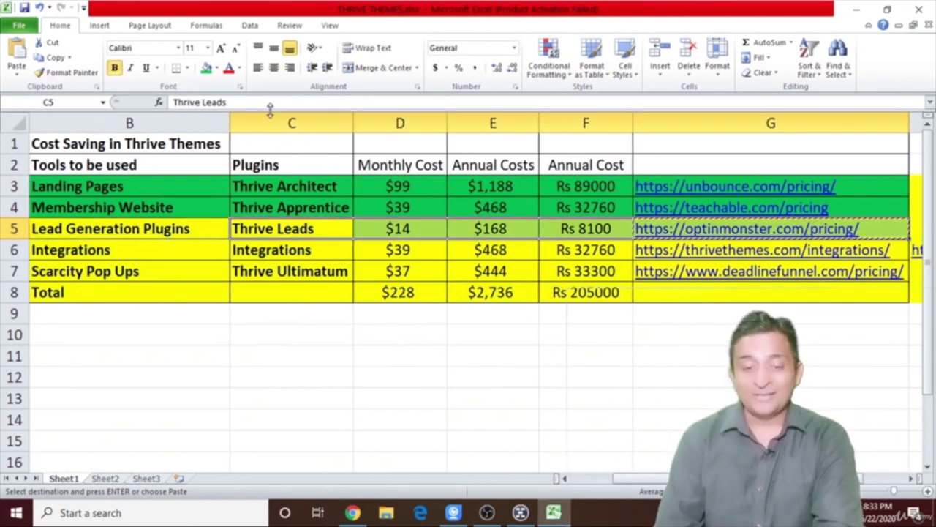
left_click(207, 69)
key("Home")
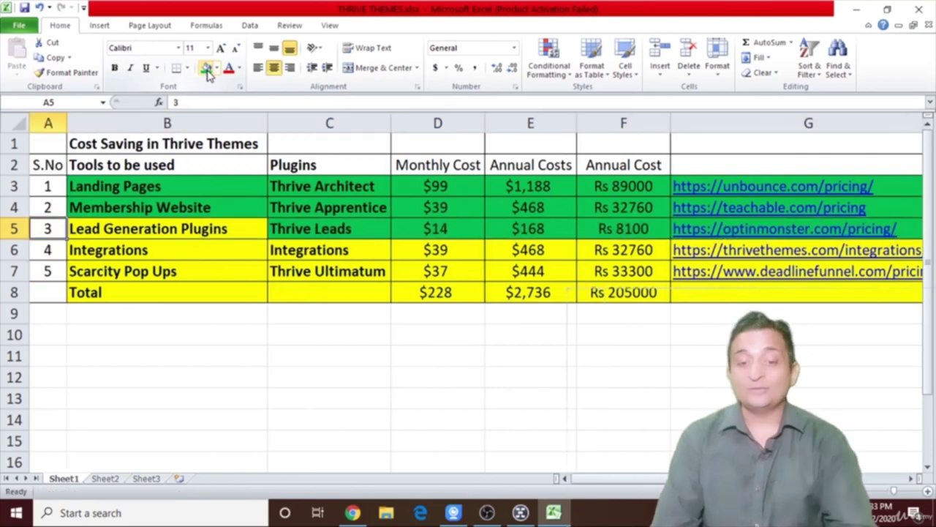
key("Right")
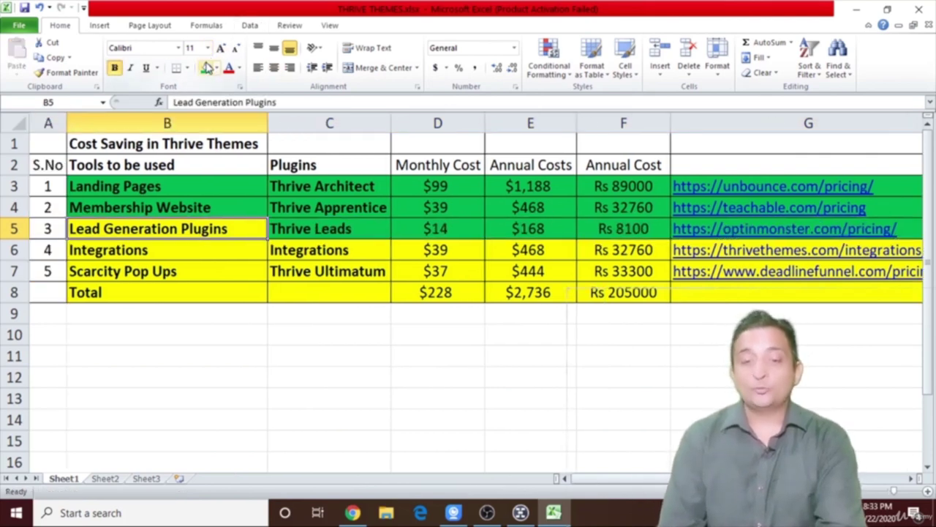
left_click(208, 68)
Step: Copy the Thrive Themes integrations link from G6 and switch to the browser
key("Right")
key("Down")
key("Right")
key("Right")
key("Right")
key("Right")
key("ctrl+c")
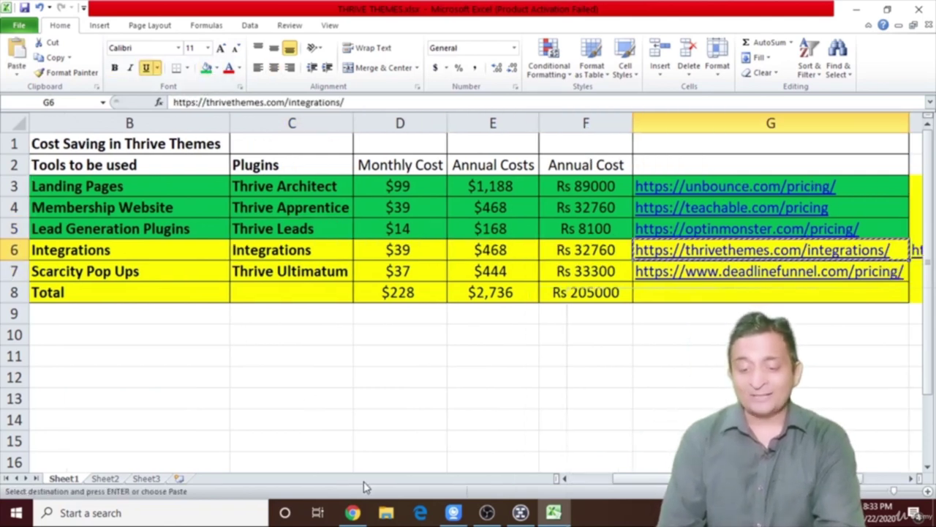
left_click(353, 512)
Step: Load thrivethemes.com/integrations/ in the OptinMonster pricing tab
left_click(739, 12)
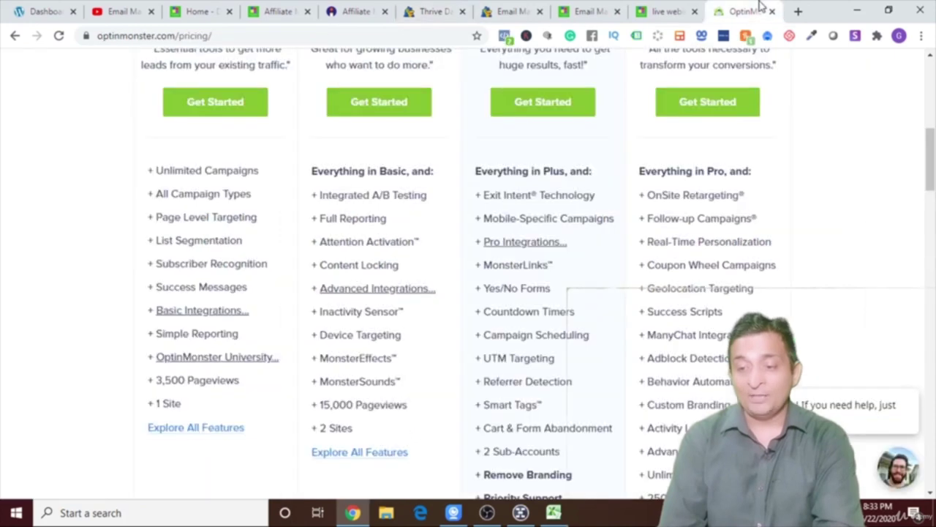
left_click(238, 35)
key("ctrl+v")
key("Return")
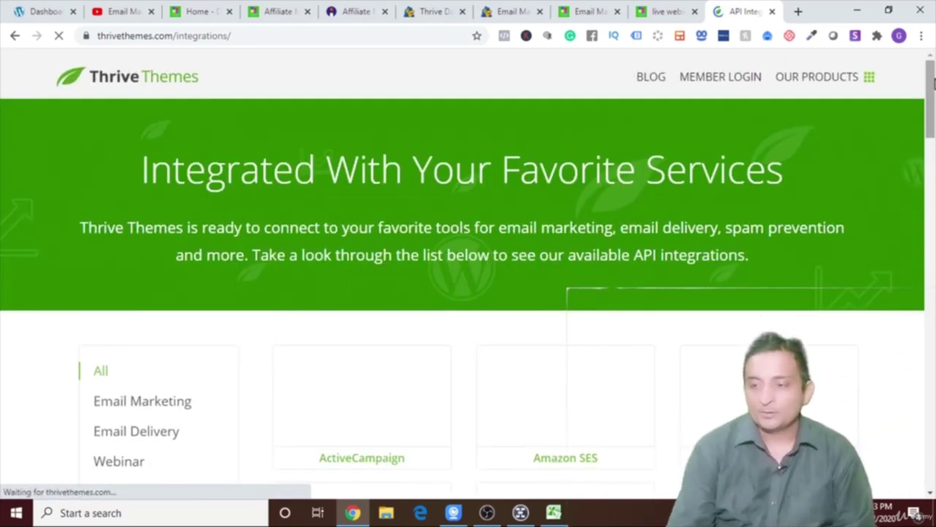
Step: Filter the integrations by Email Marketing, then Email Delivery, ending on Webinar (GoToWebinar, WebinarJam Studio, Zoom)
scroll(361, 165, "down", 3)
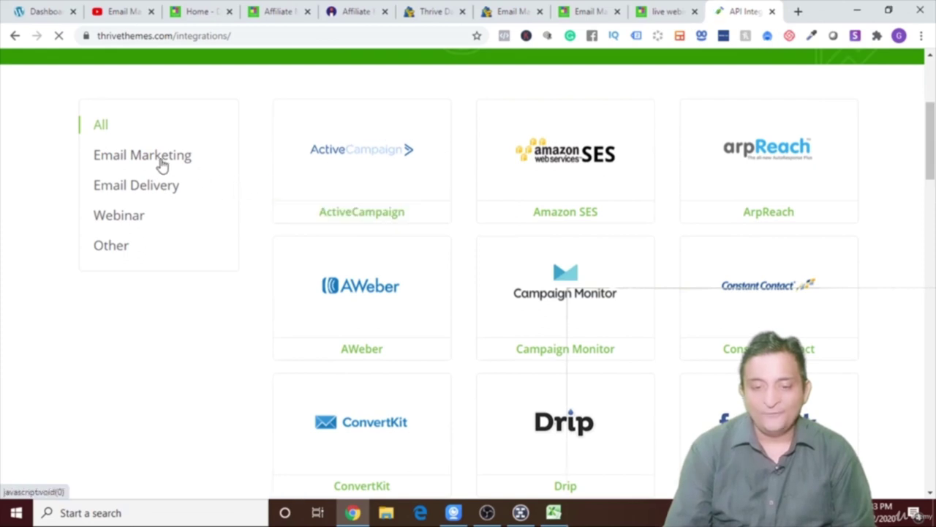
left_click(157, 163)
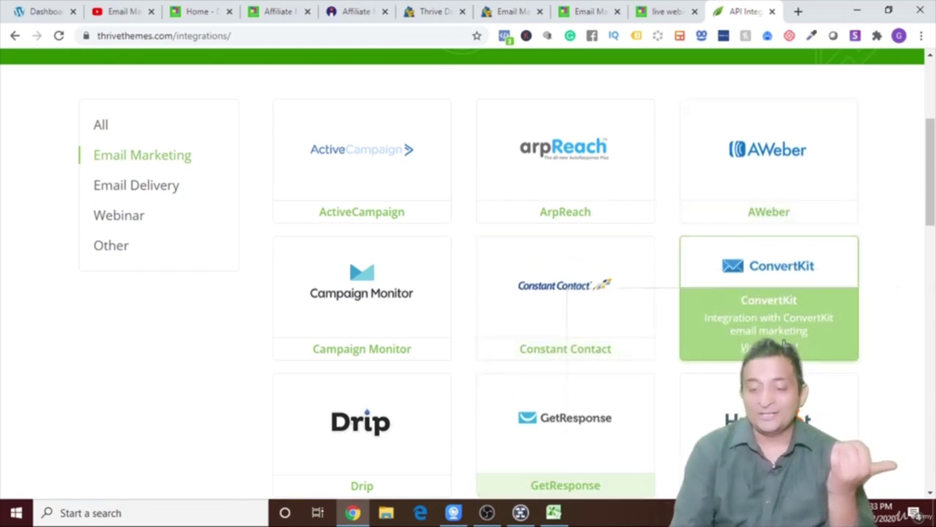
scroll(673, 292, "down", 1)
scroll(469, 270, "up", 2)
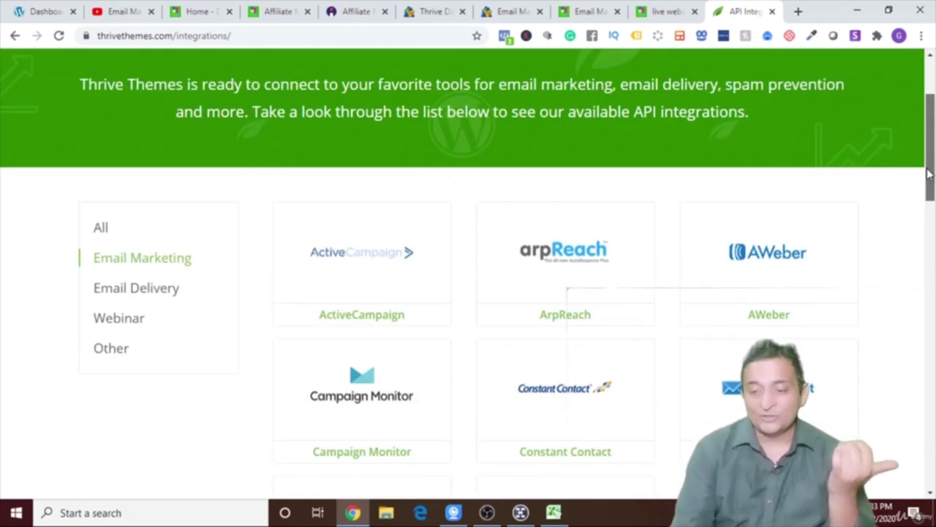
left_click(135, 290)
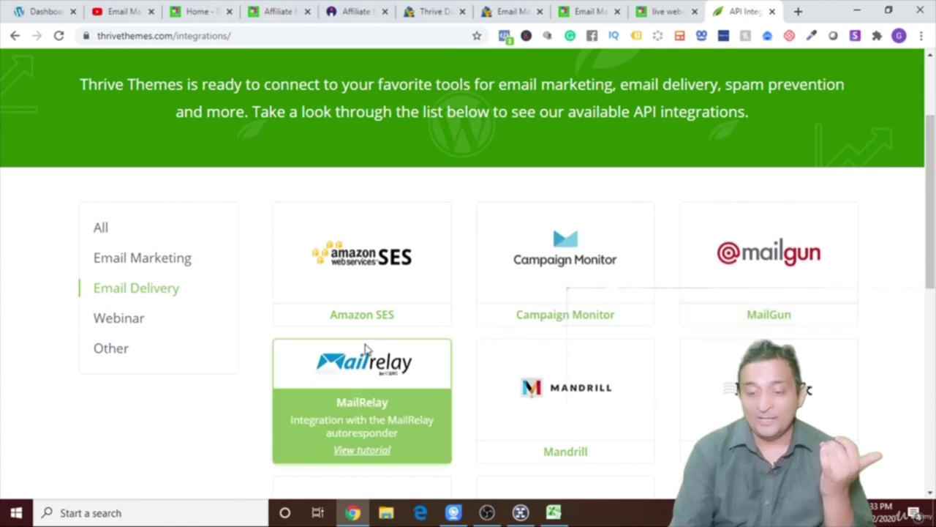
left_click(132, 323)
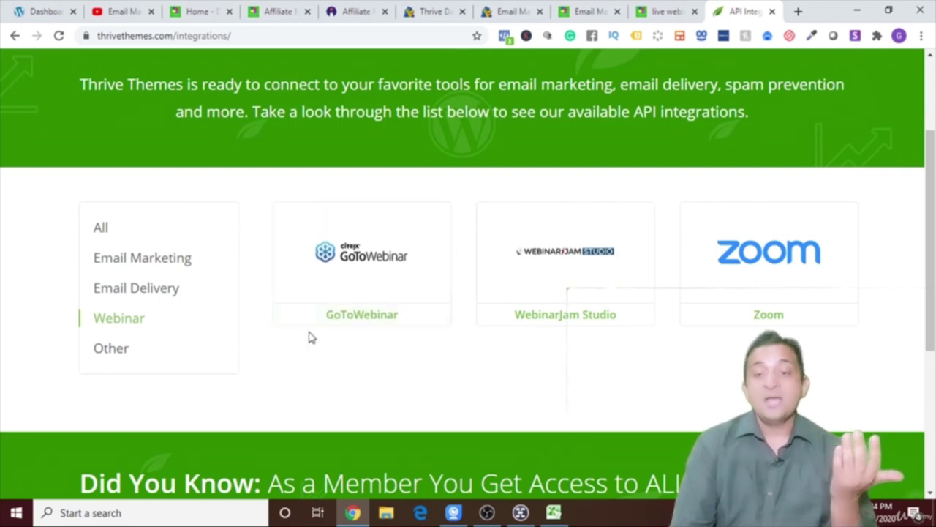
mouse_move(512, 305)
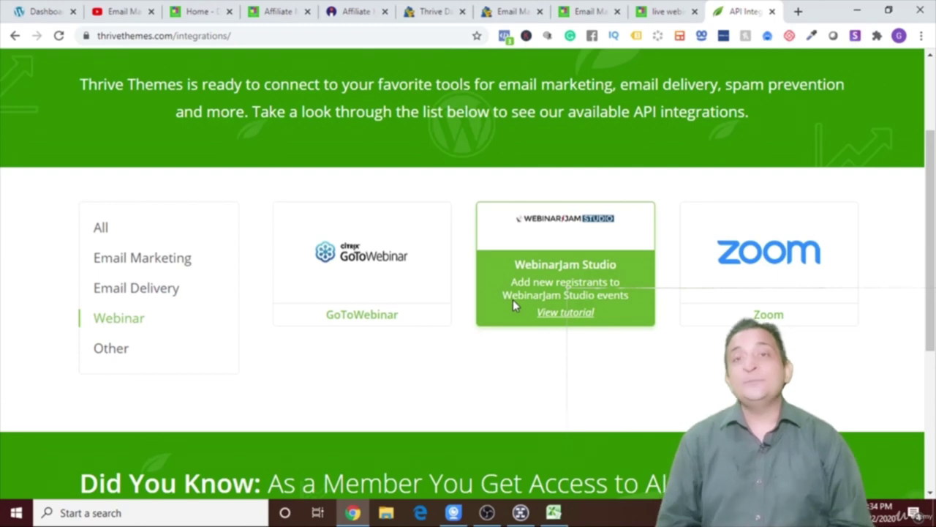
Step: Open the Zapier pricing link from cell H6 in the browser
left_click(553, 512)
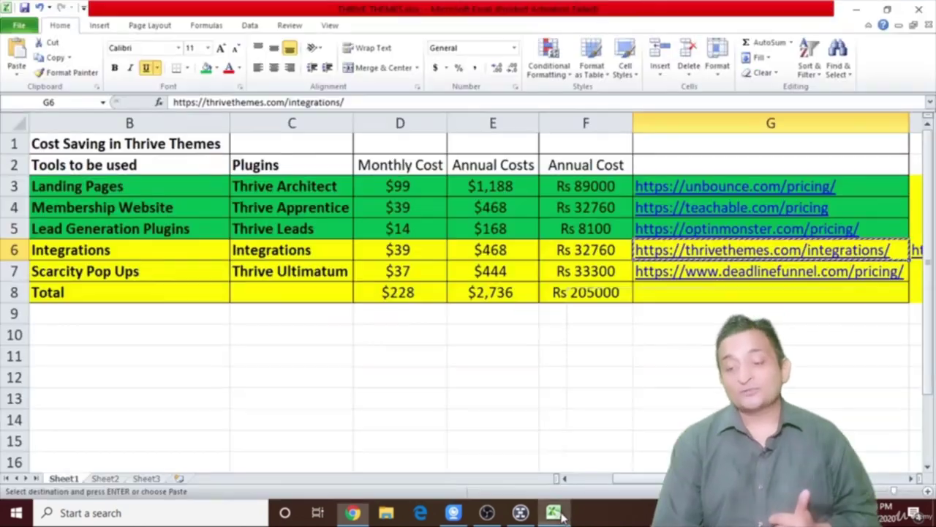
key("Right")
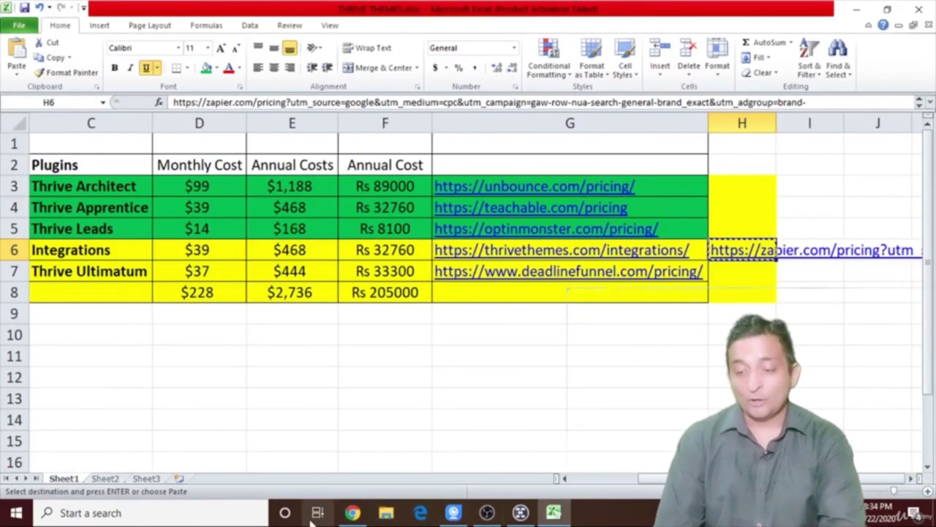
left_click(366, 514)
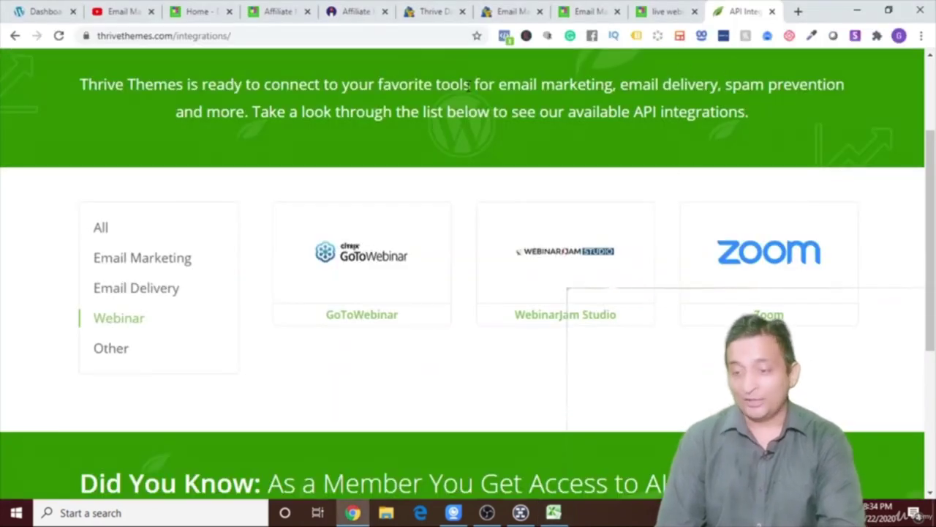
left_click(457, 35)
key("ctrl+v")
key("Return")
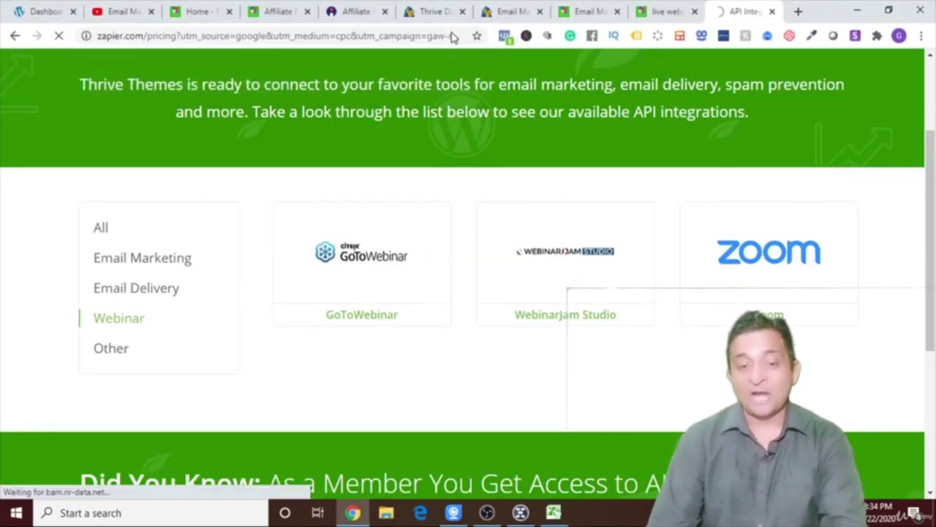
left_click(422, 37)
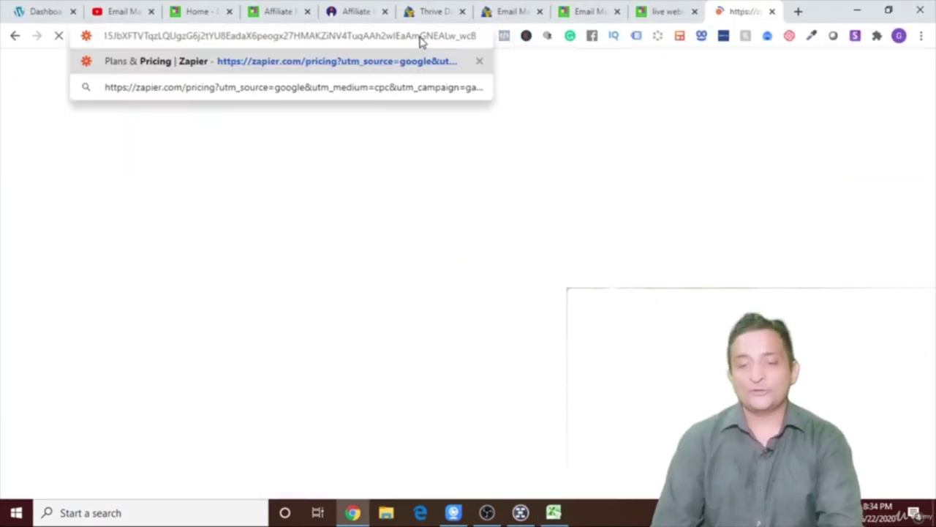
key("alt+Tab")
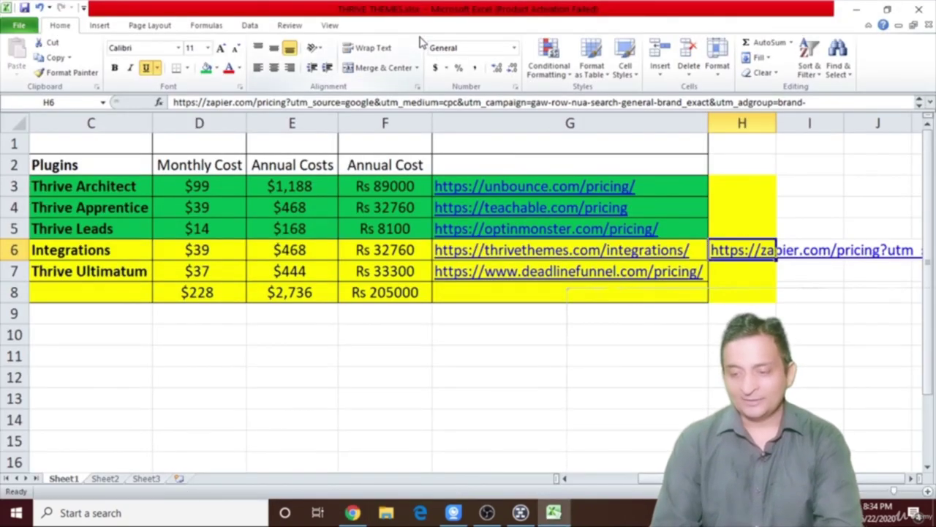
key("alt+Tab")
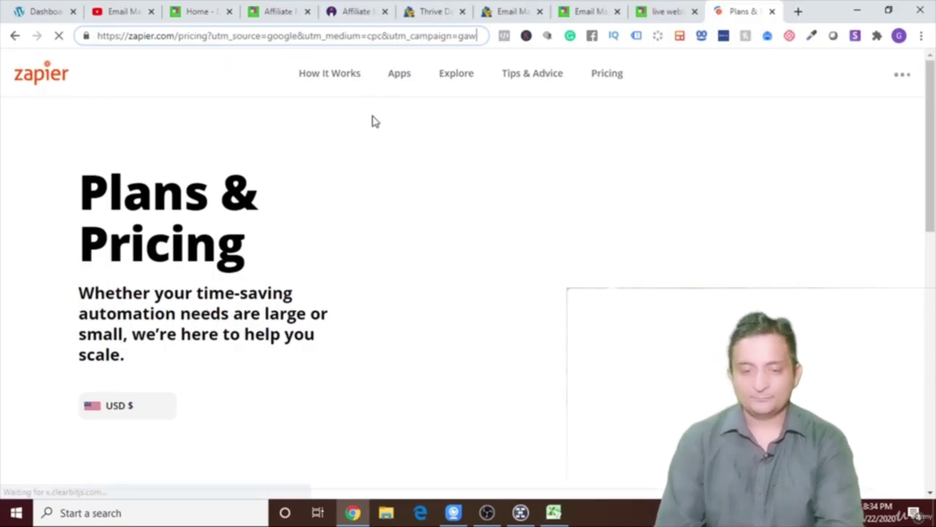
Step: Scroll down the Zapier pricing page to the plan cards
scroll(29, 182, "down", 2)
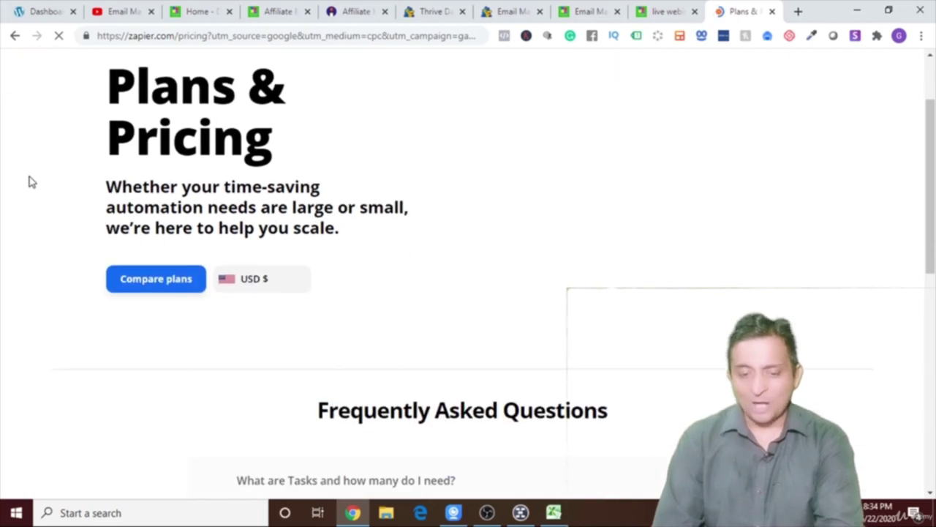
scroll(29, 181, "down", 10)
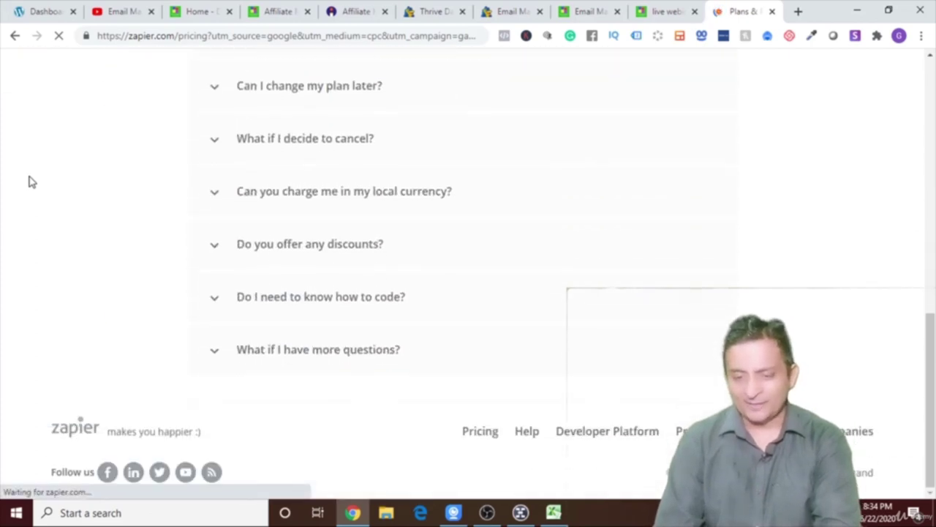
left_click_drag(932, 351, 933, 52)
left_click(414, 84)
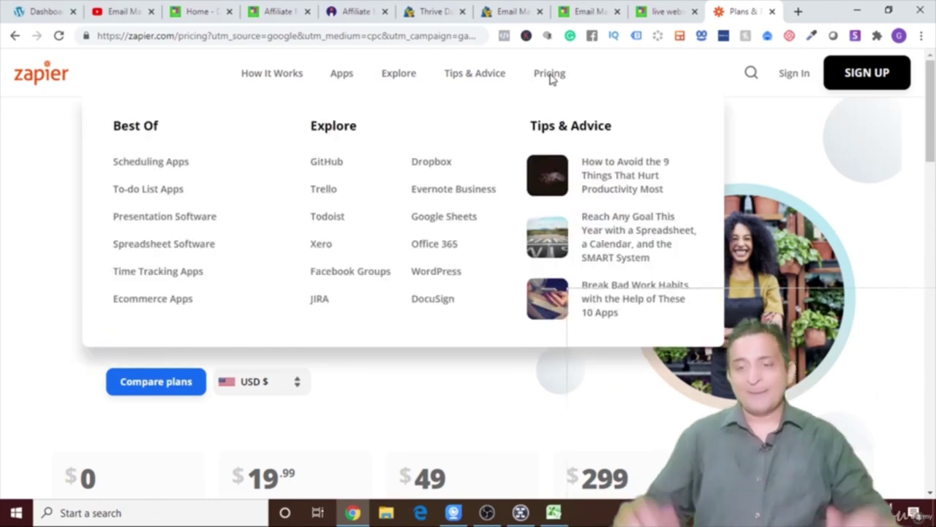
left_click(351, 35)
left_click(0, 196)
scroll(1, 196, "down", 5)
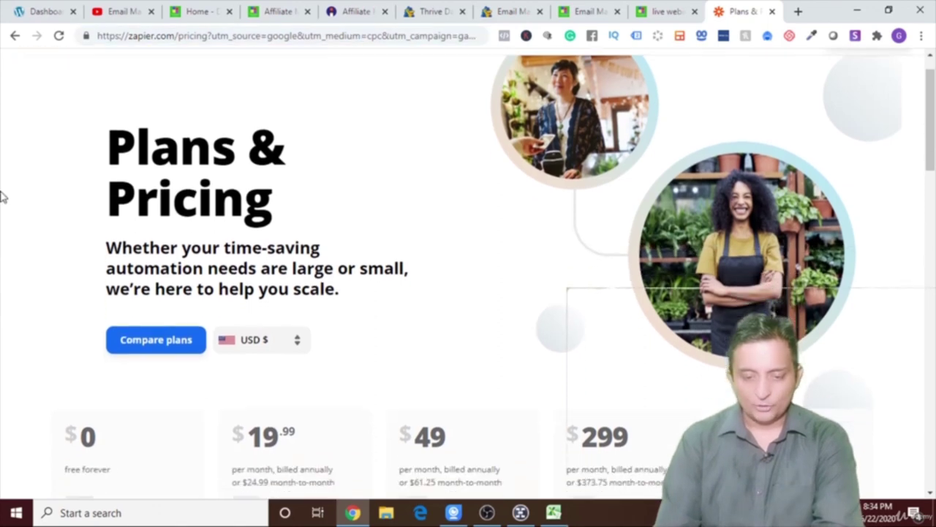
scroll(1, 196, "down", 1)
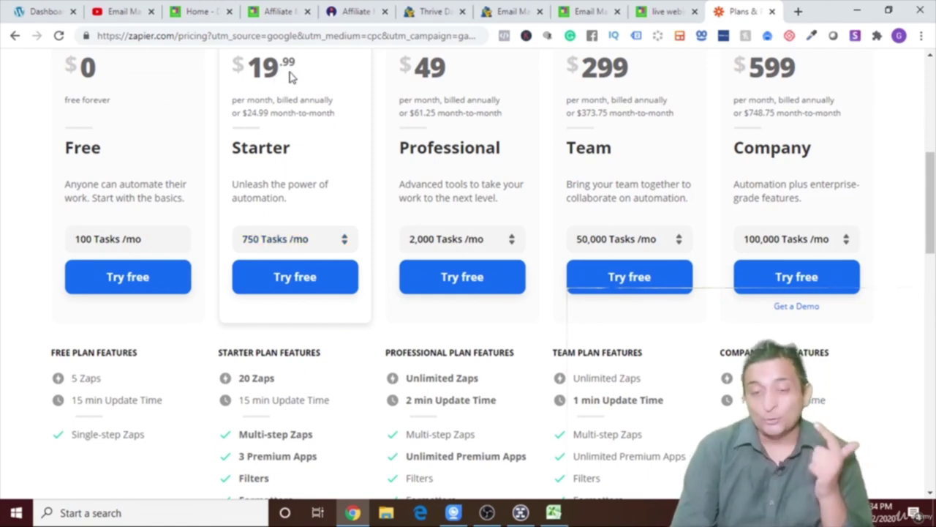
Step: Set Starter to 1,500 tasks ($39) and Professional to 5,000 tasks ($89)
left_click(342, 242)
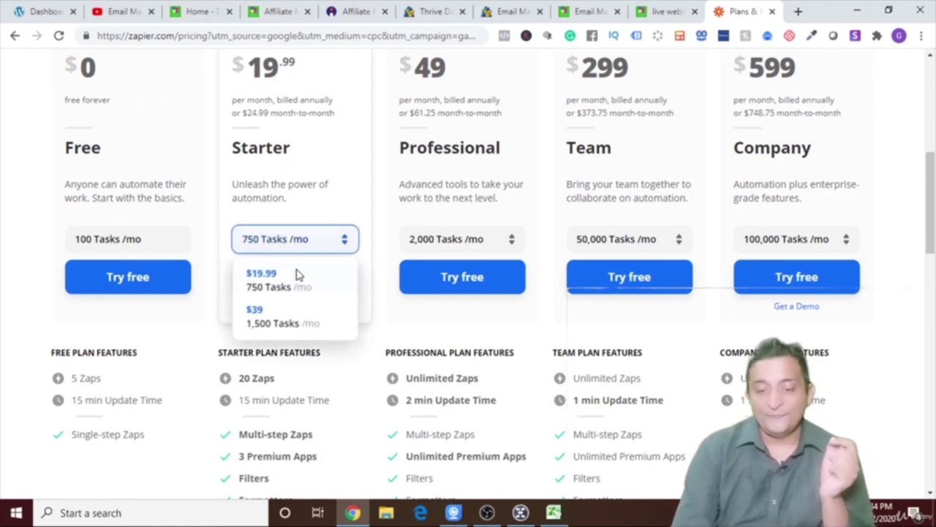
left_click(271, 320)
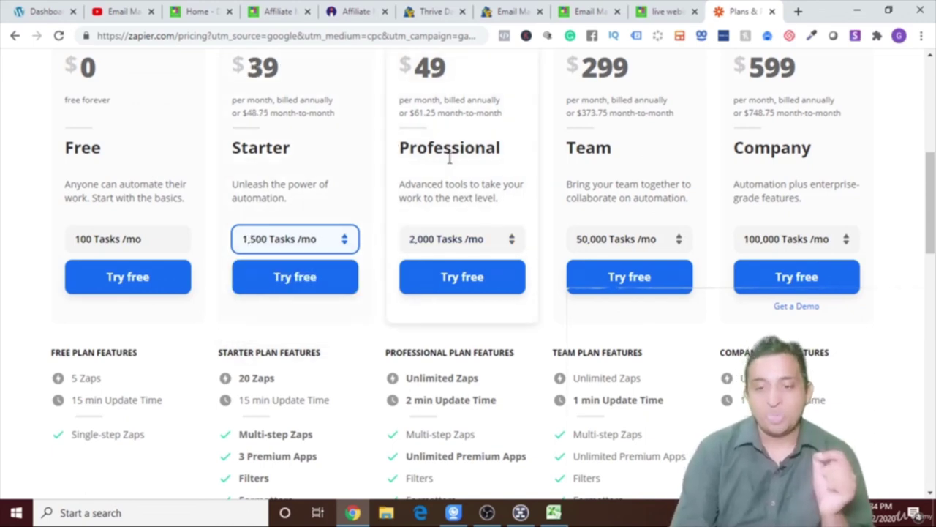
left_click(470, 239)
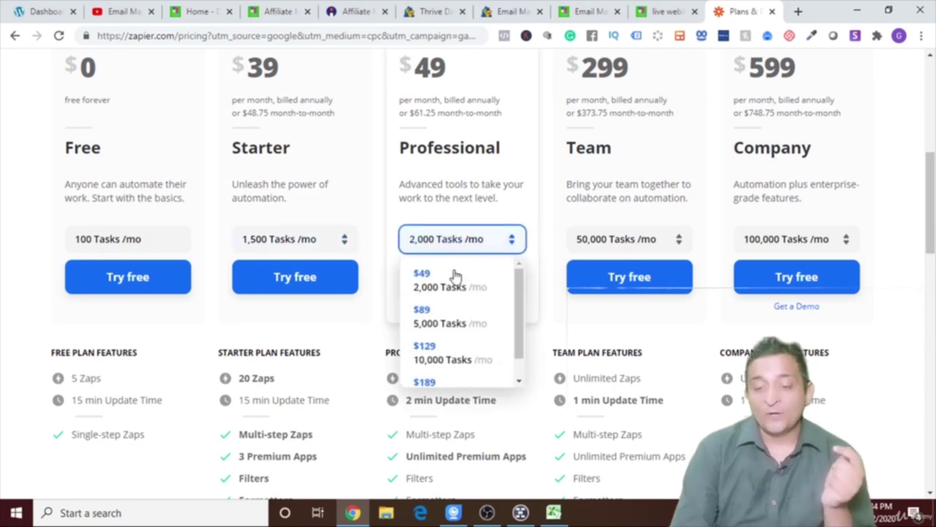
left_click(442, 322)
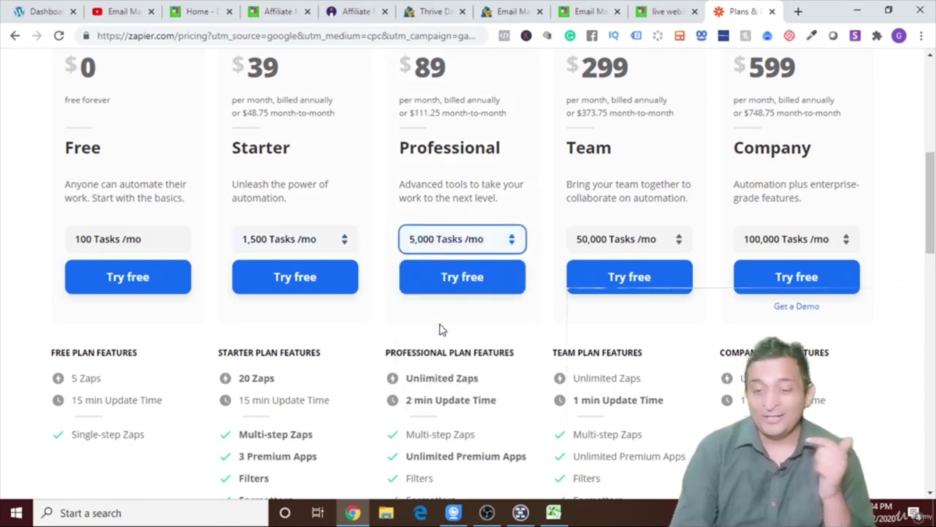
left_click(554, 512)
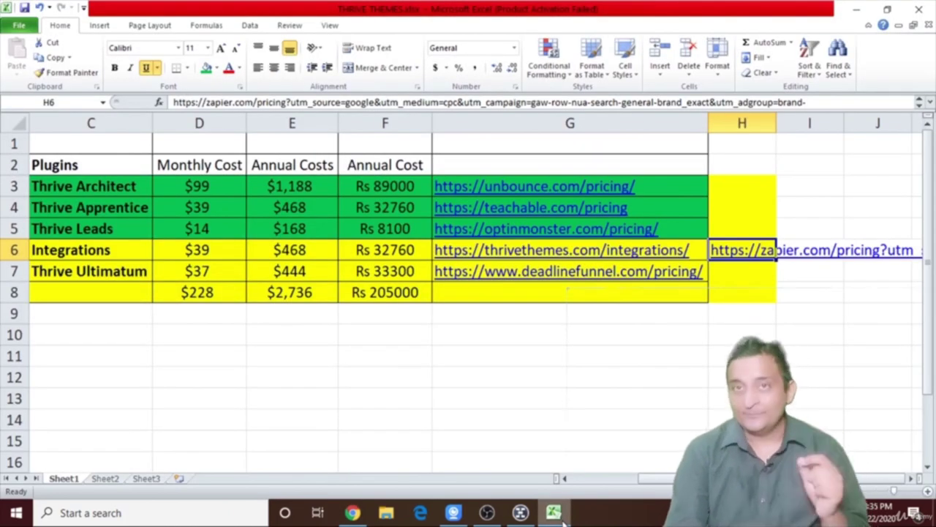
Step: Check the Integrations costs in row 6 and fill B6:G6 green
key("Left")
key("Left")
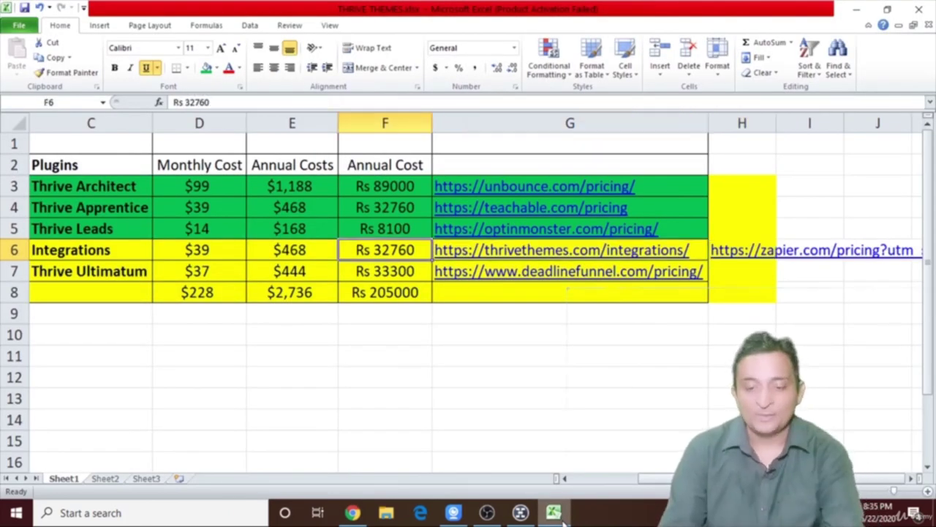
key("Home")
key("Right")
key("Right")
key("Right")
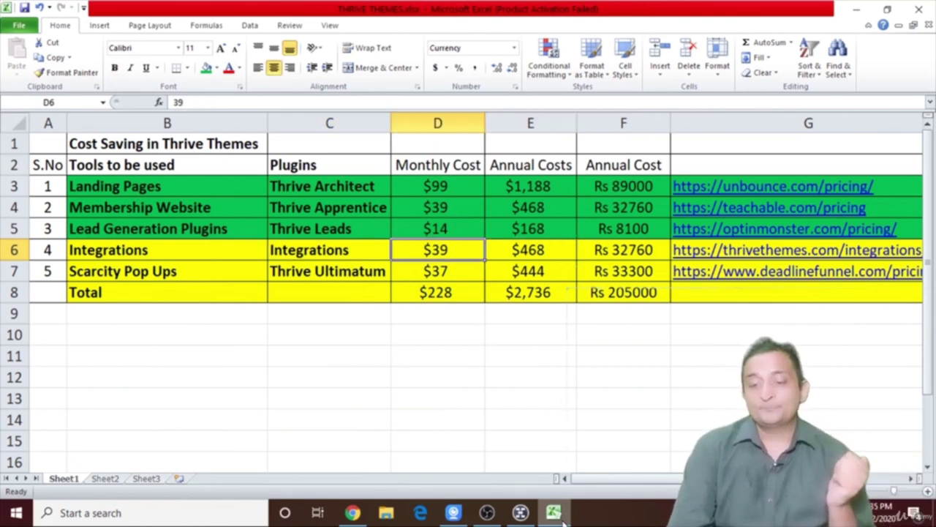
key("Right")
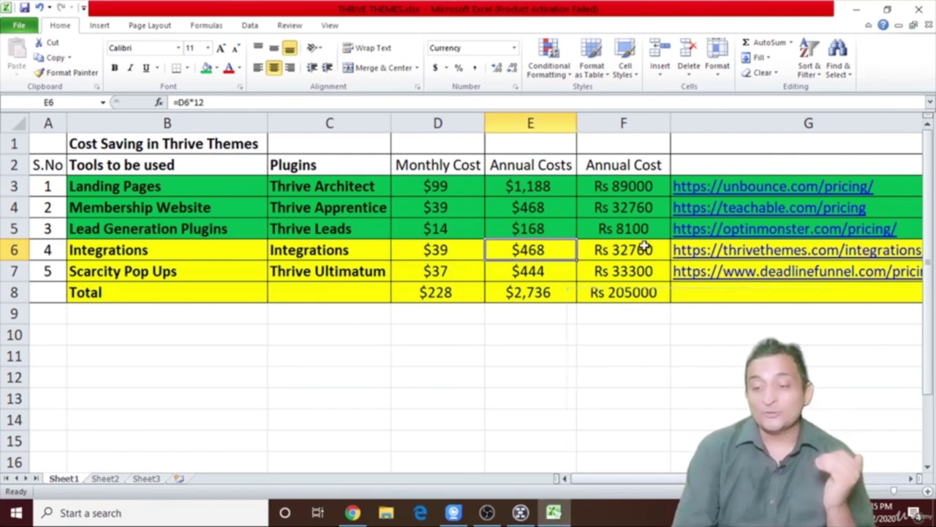
key("Left")
key("Left")
key("Left")
key("shift+Right")
key("shift+Right")
key("shift+Right")
key("shift+Right")
key("shift+Right")
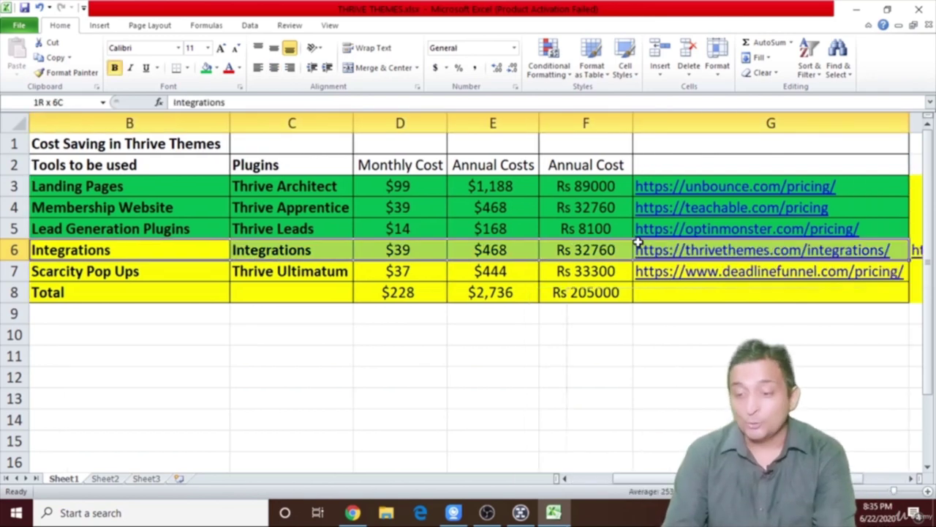
left_click(208, 73)
Step: Copy the Deadline Funnel pricing link from cell G7
key("Down")
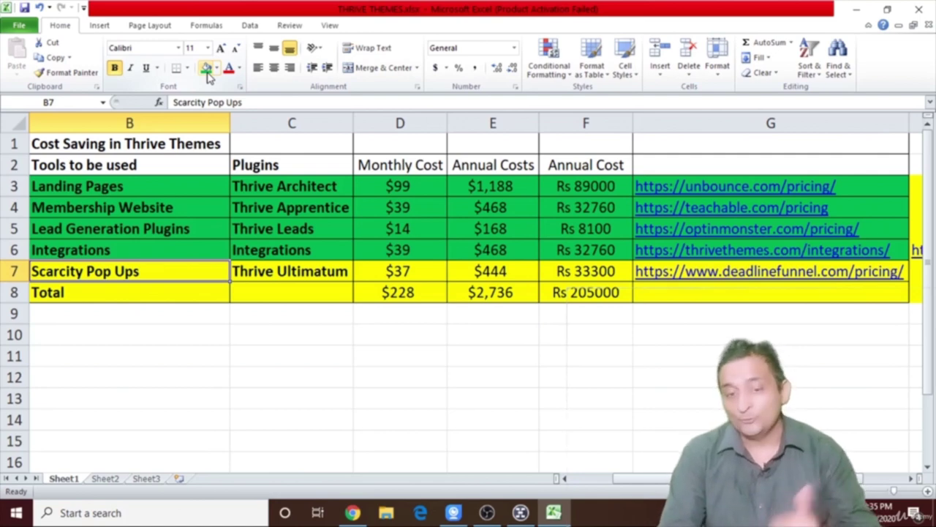
key("Right")
key("Right")
key("Right")
key("Right")
key("Right")
key("ctrl+c")
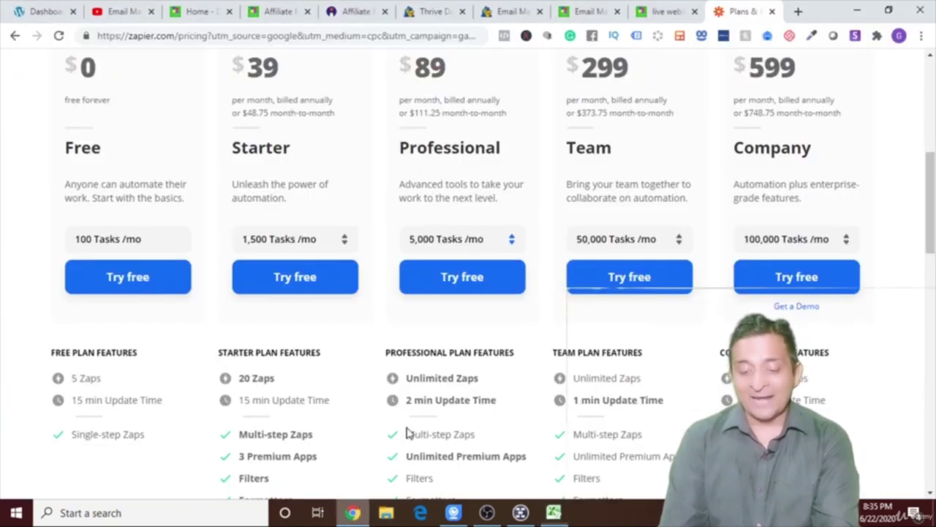
left_click(352, 512)
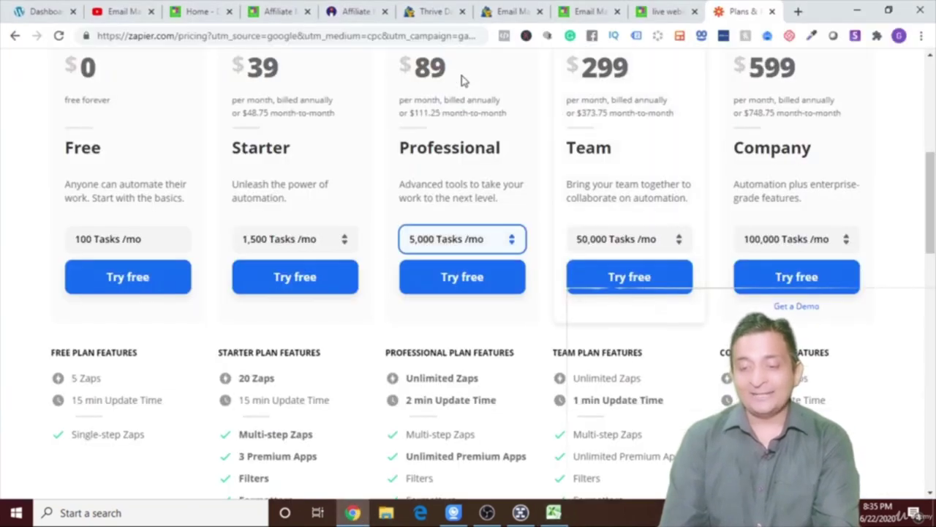
Step: Load the Deadline Funnel pricing page and go to How It Works > Features
left_click(438, 36)
key("ctrl+v")
key("Return")
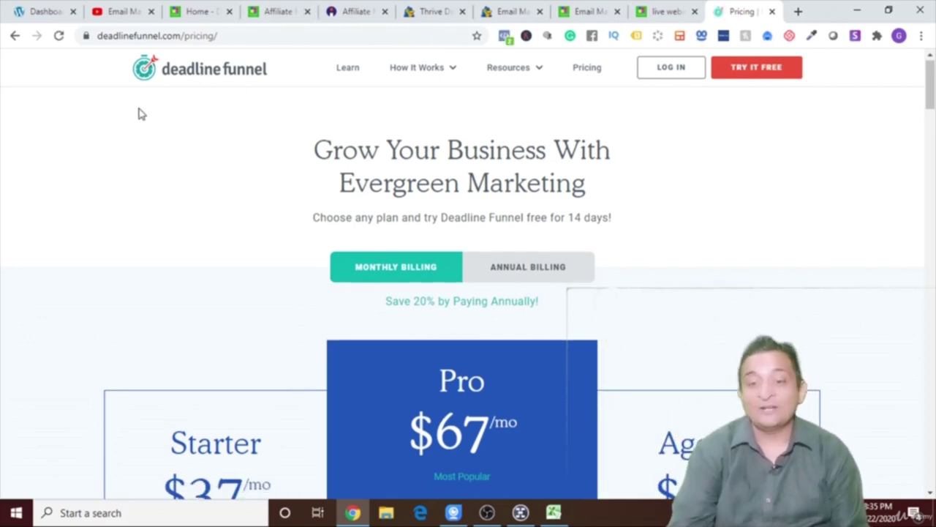
mouse_move(423, 68)
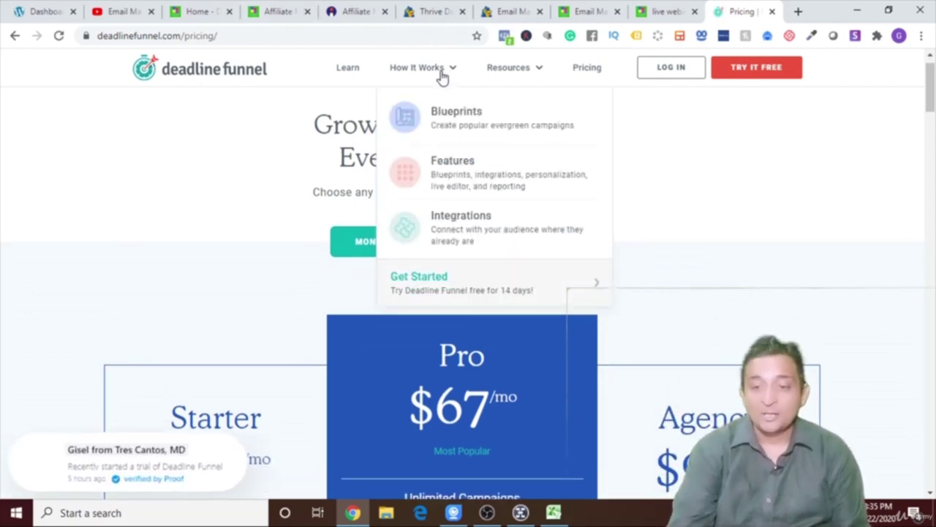
left_click(455, 165)
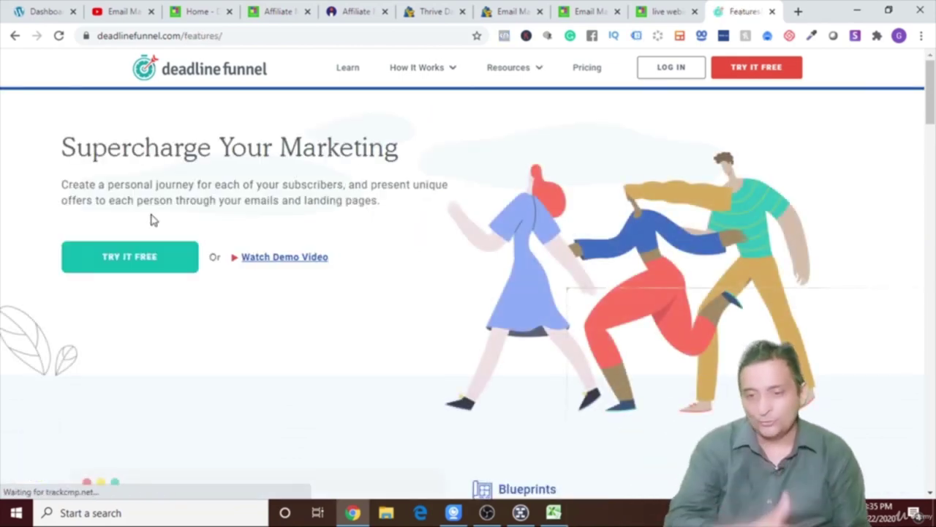
Step: Scroll through Deadline Funnel's features, including Shopify discount codes and per-campaign reporting, to the footer
scroll(151, 218, "down", 1)
scroll(438, 177, "down", 2)
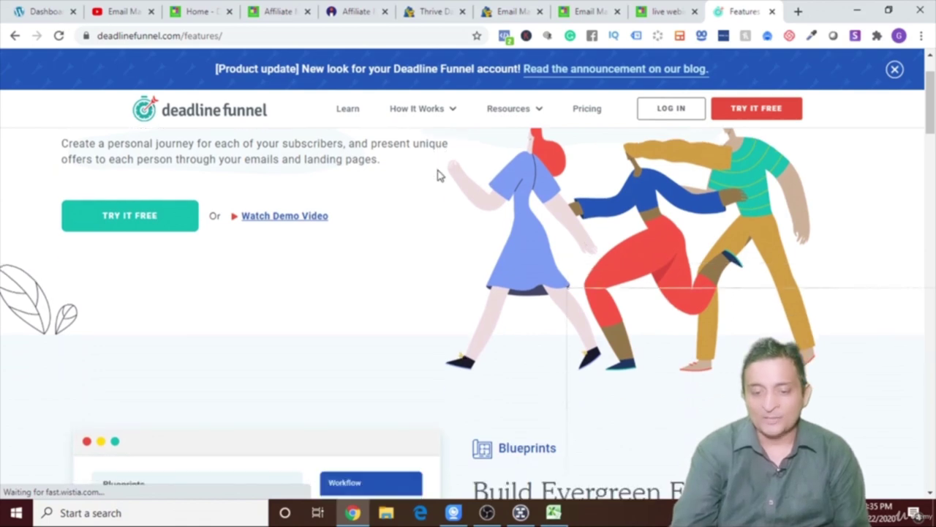
scroll(438, 175, "down", 3)
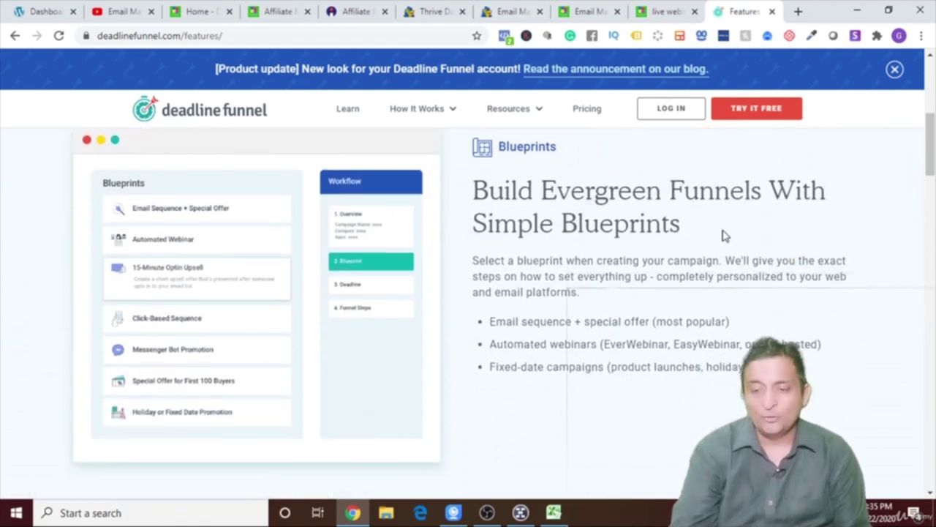
scroll(310, 301, "down", 6)
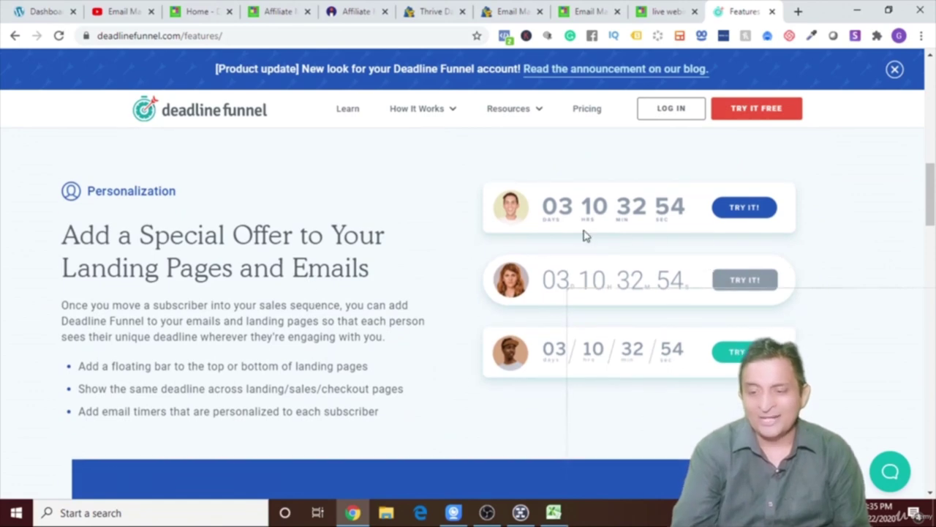
scroll(482, 279, "down", 4)
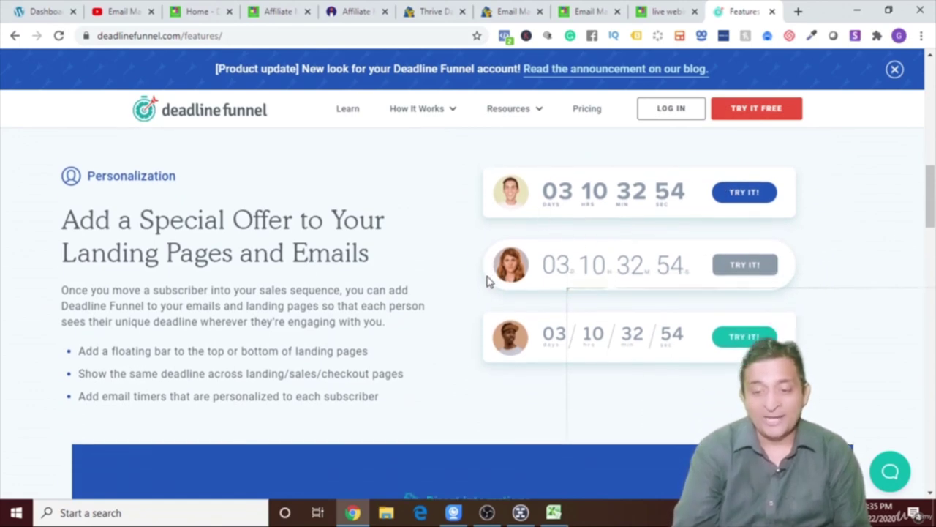
scroll(272, 341, "down", 10)
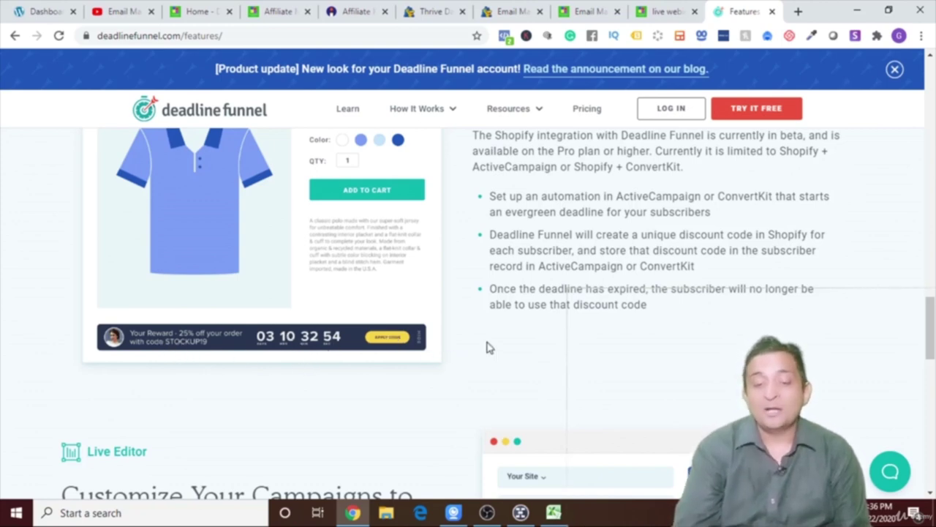
scroll(490, 346, "down", 5)
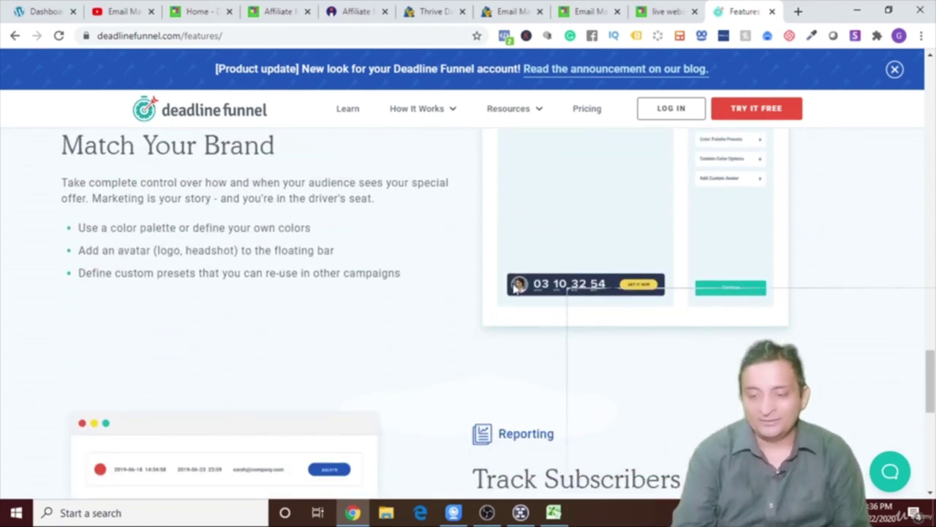
scroll(554, 286, "down", 6)
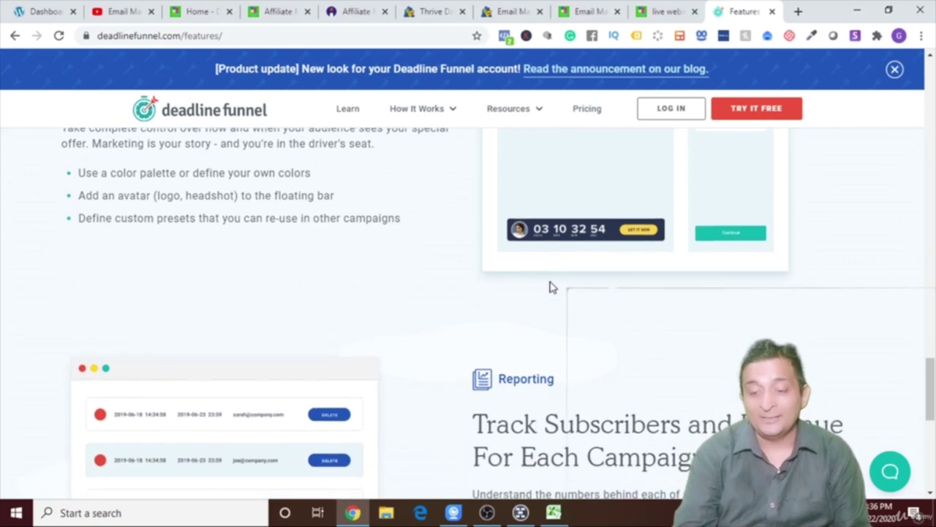
scroll(552, 286, "down", 1)
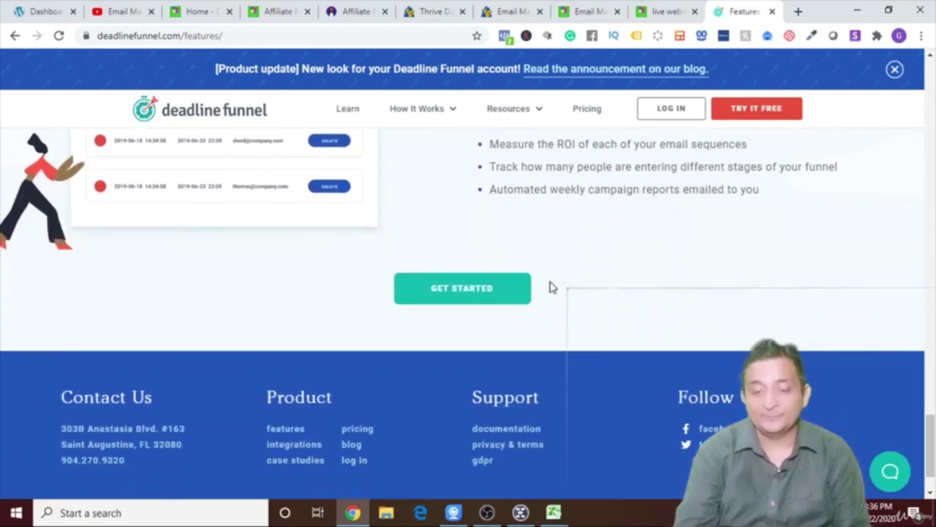
left_click(588, 110)
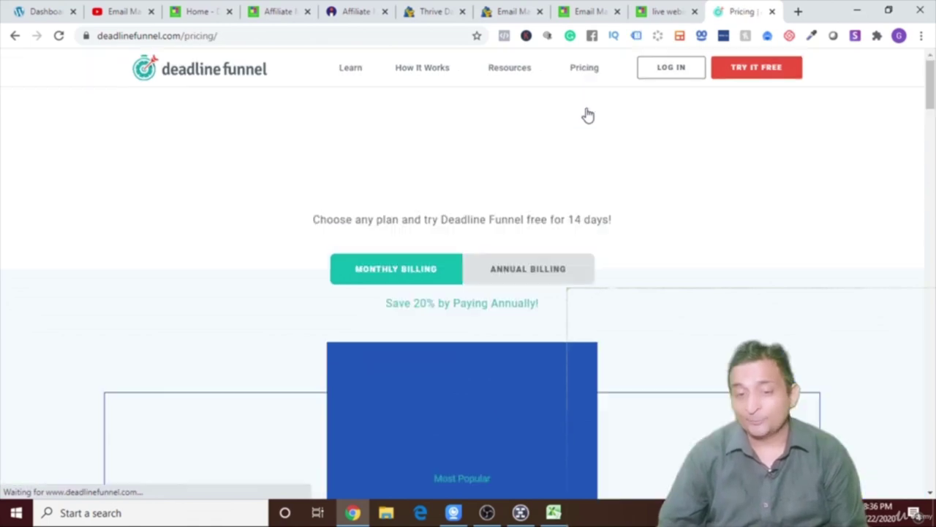
scroll(410, 93, "down", 2)
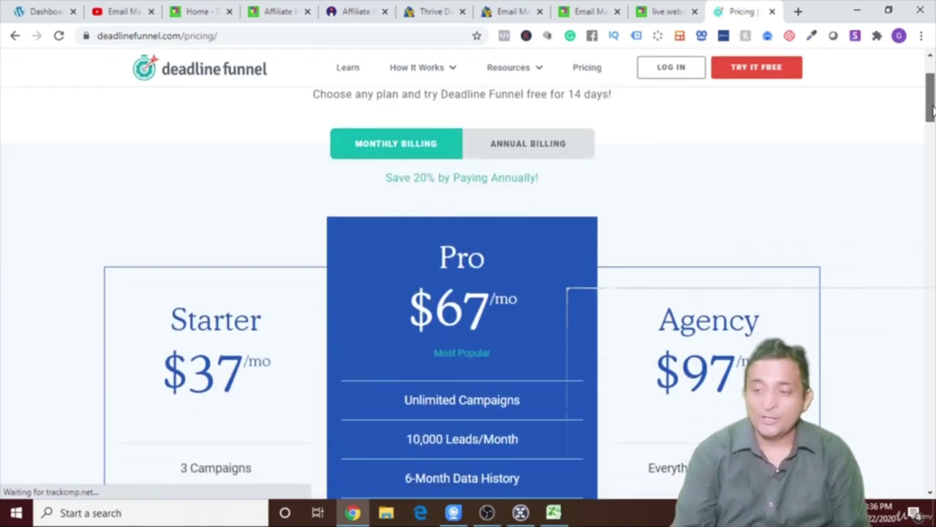
left_click(493, 140)
left_click(410, 142)
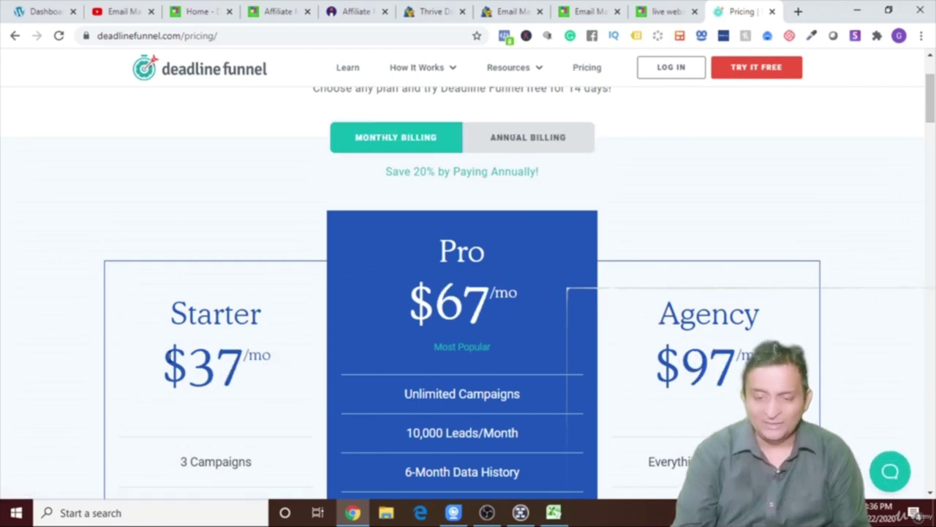
scroll(883, 138, "down", 10)
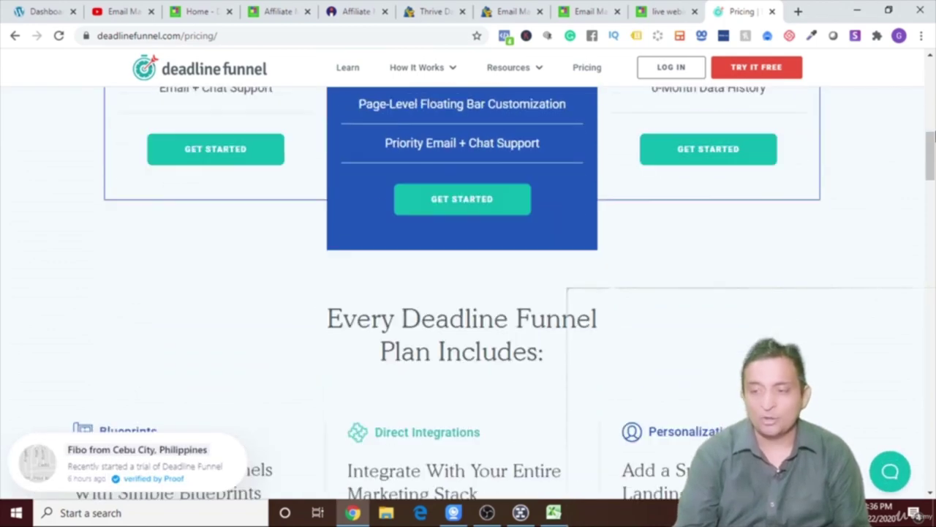
scroll(930, 150, "up", 4)
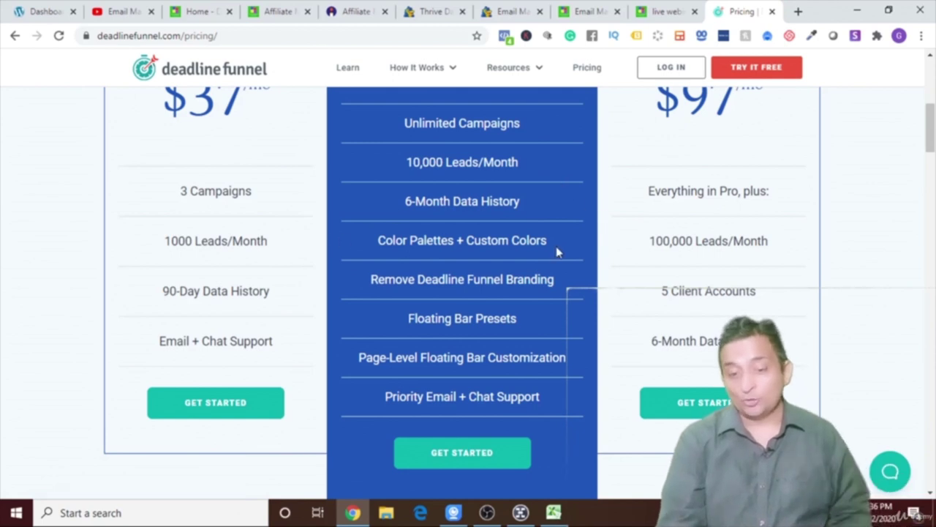
scroll(790, 119, "up", 3)
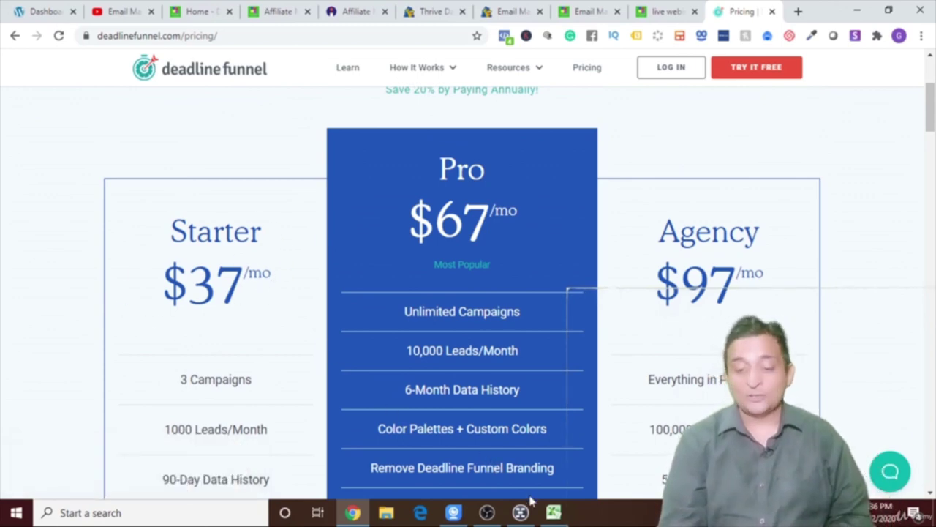
Step: Check the Scarcity Pop Ups annual cost formulas, then fill B7:G7 green
left_click(554, 512)
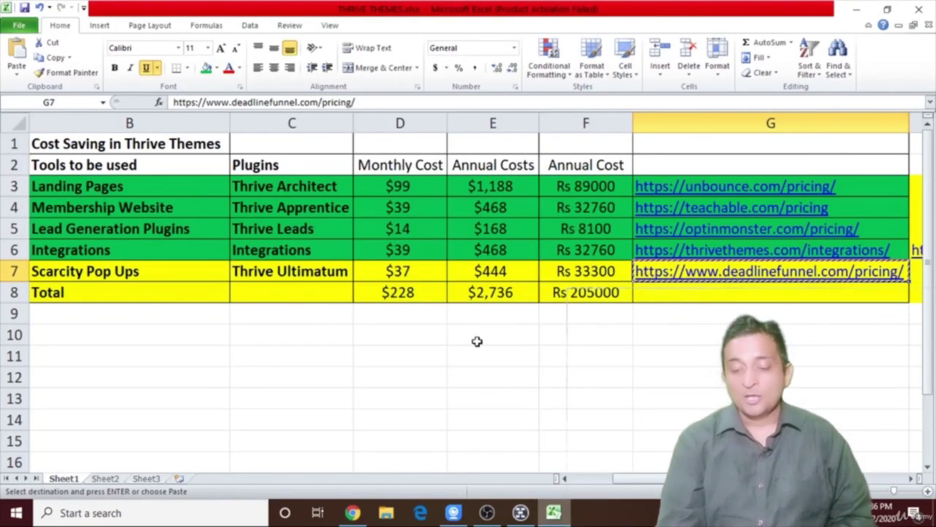
left_click(449, 280)
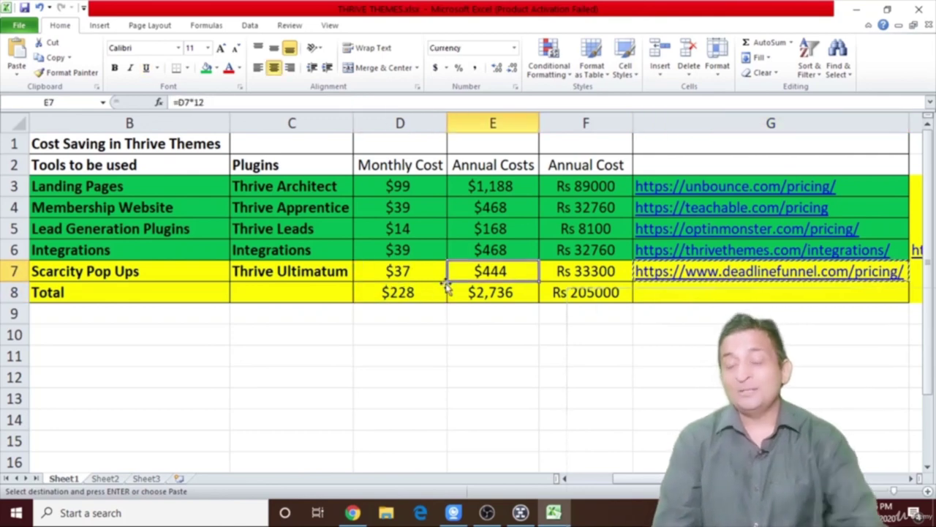
key("Right")
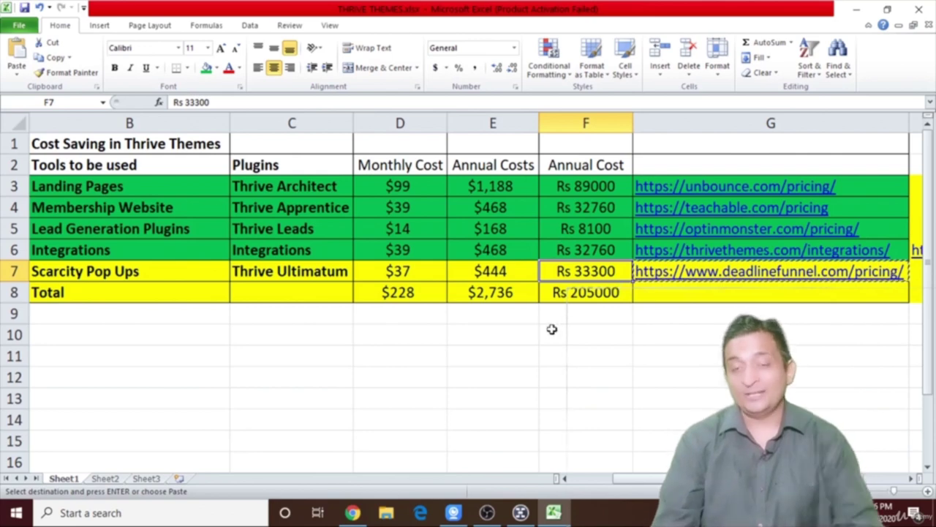
key("Home")
key("Right")
key("shift+Right")
key("shift+Right")
key("shift+Right")
key("shift+Right")
key("shift+Right")
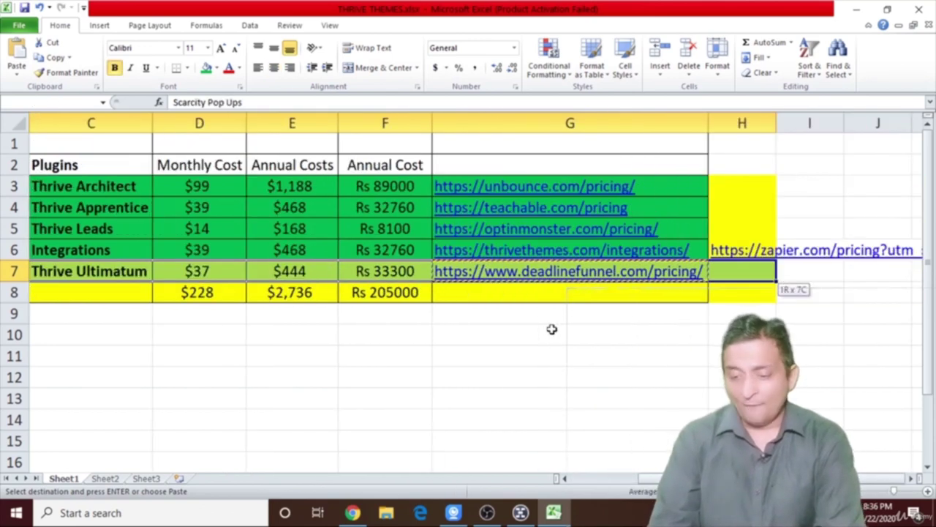
left_click(206, 68)
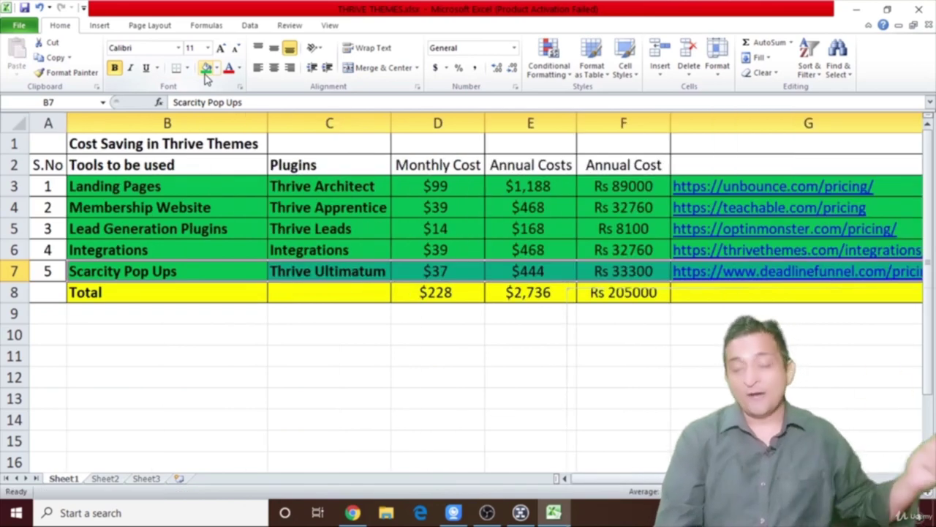
Step: Review the Total row formulas, including the Rs 205000 grand total
key("Down")
key("Right")
key("Right")
key("Right")
key("Right")
key("Left")
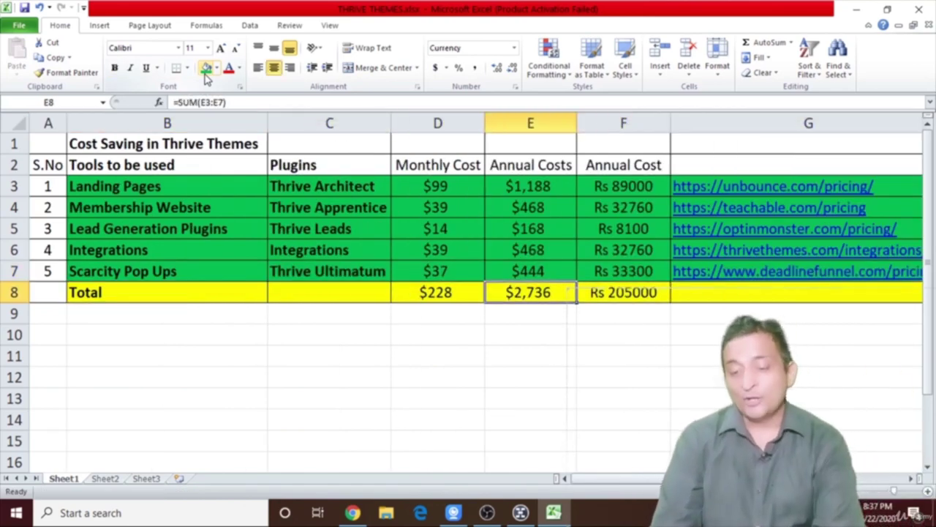
key("Right")
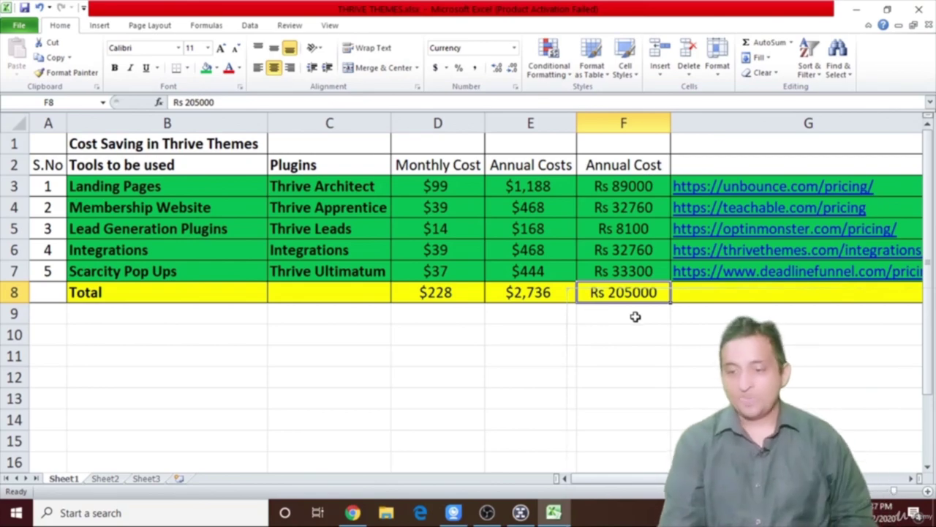
left_click(532, 518)
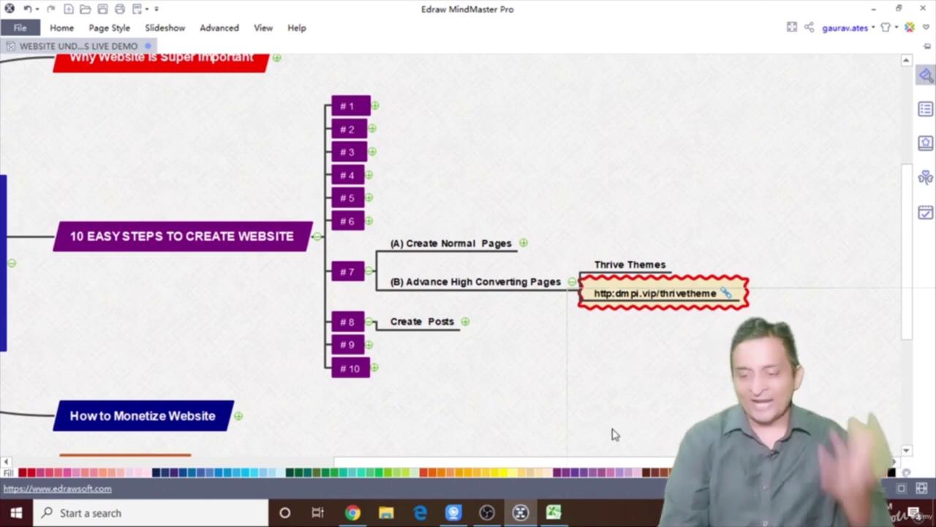
Step: Copy the http:dmpi.vip/thrivetheme text from the Thrive Themes link subtopic
left_click(659, 293)
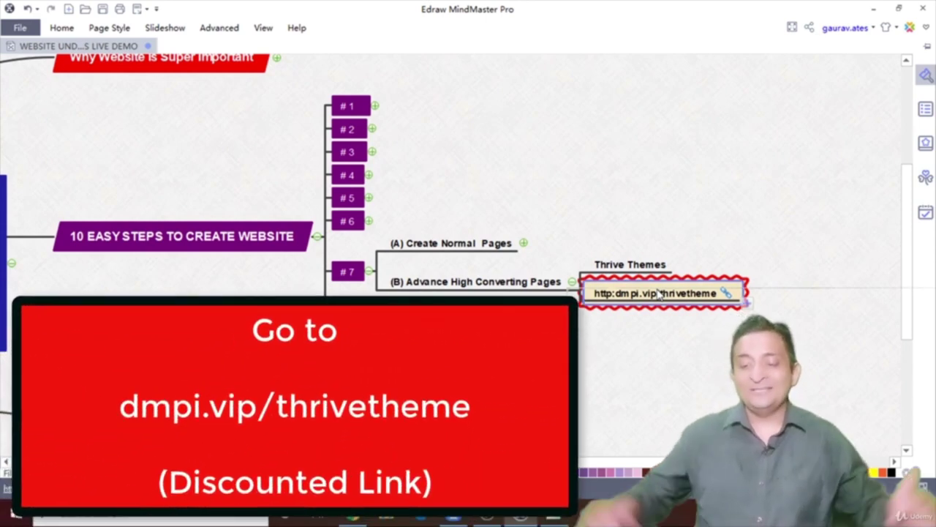
double_click(658, 293)
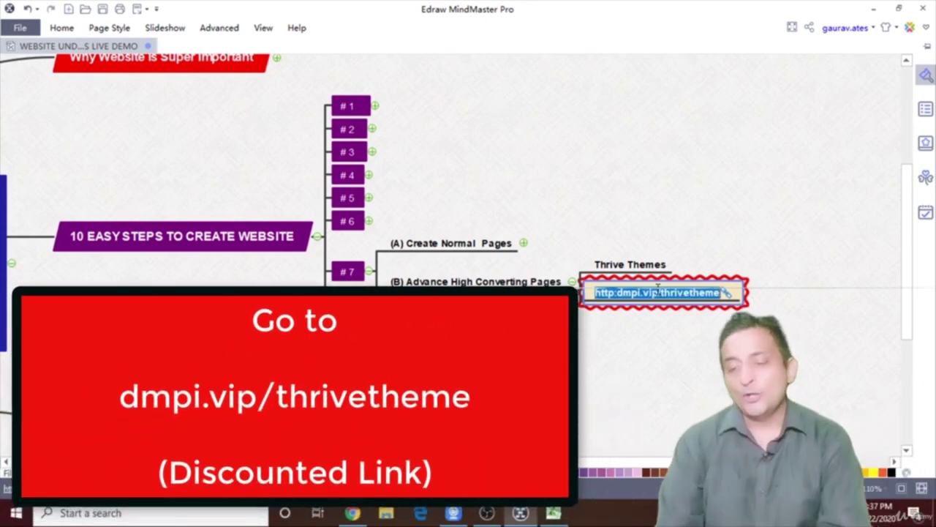
key("Escape")
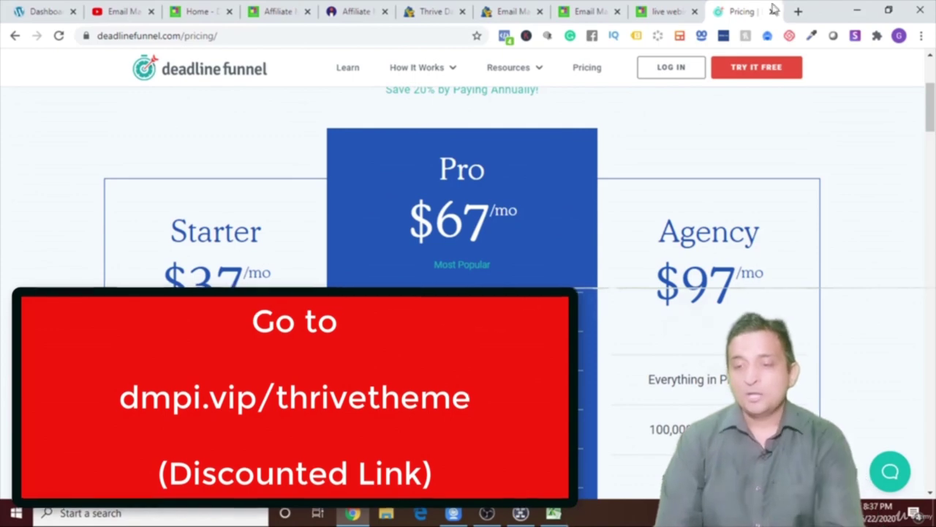
left_click(408, 37)
type("http://dmpi.vip/thrivetheme")
key("Return")
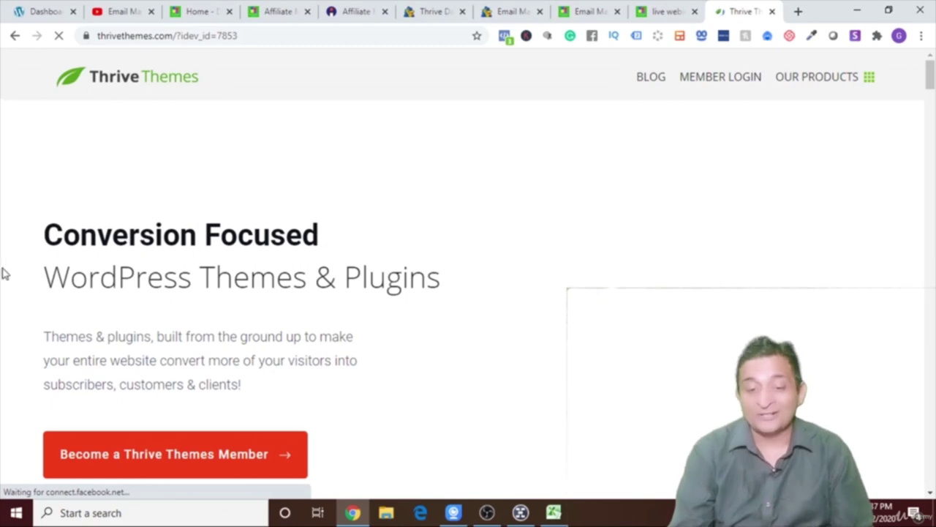
Step: Scroll through the Thrive Leads, Quiz Builder and Thrive Apprentice product sections
scroll(7, 272, "down", 3)
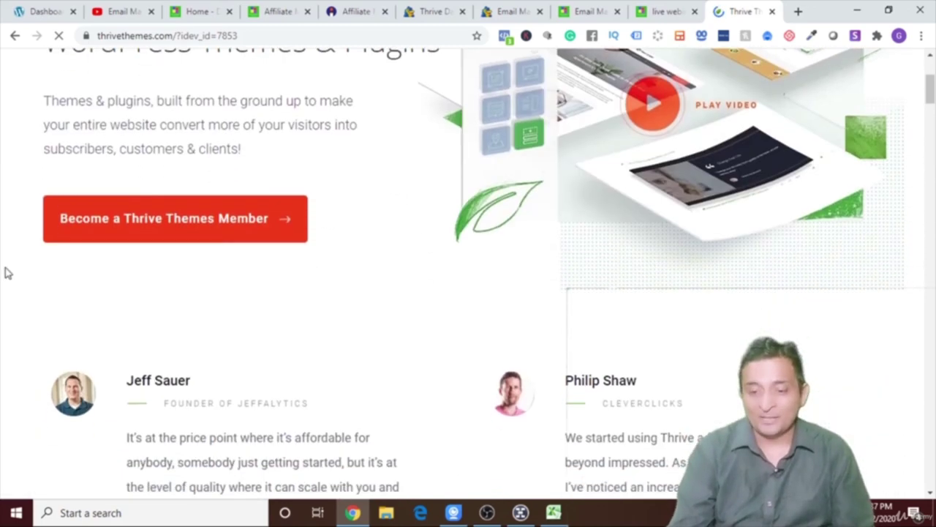
scroll(6, 273, "down", 5)
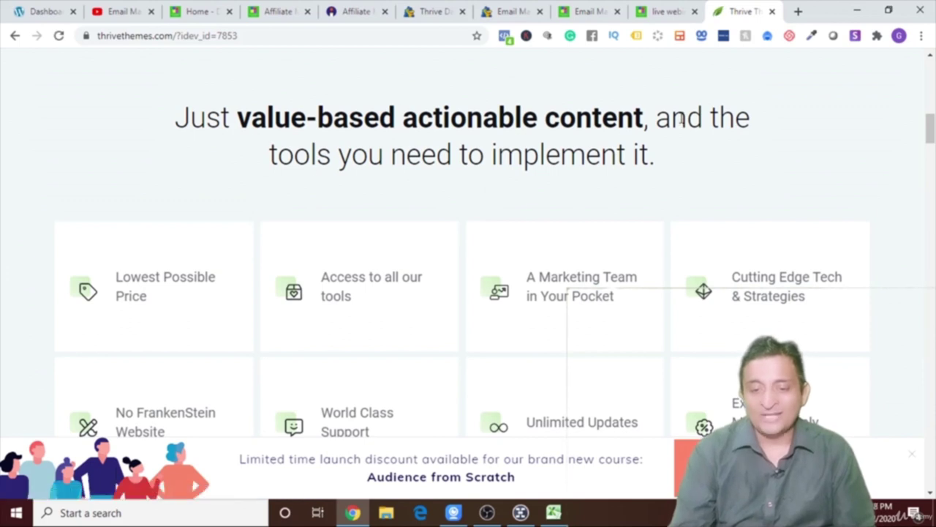
left_click_drag(931, 133, 931, 144)
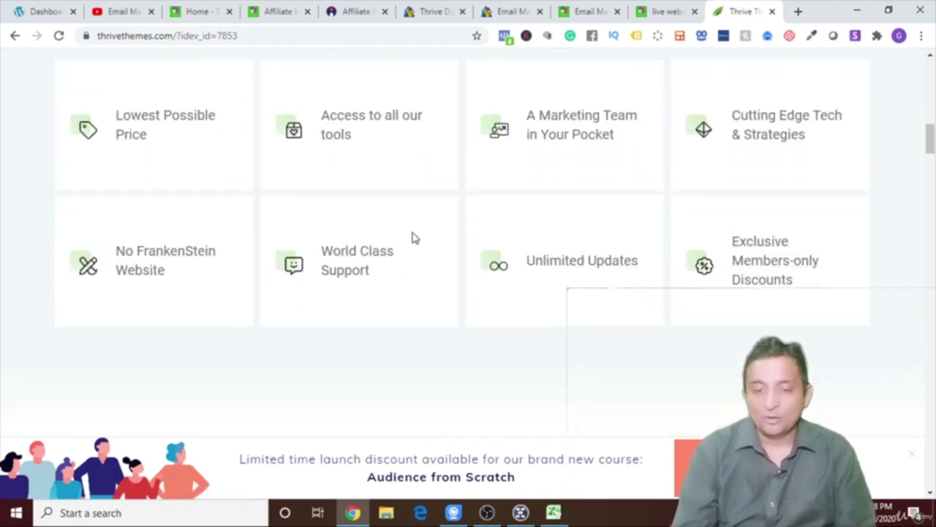
left_click_drag(930, 142, 930, 190)
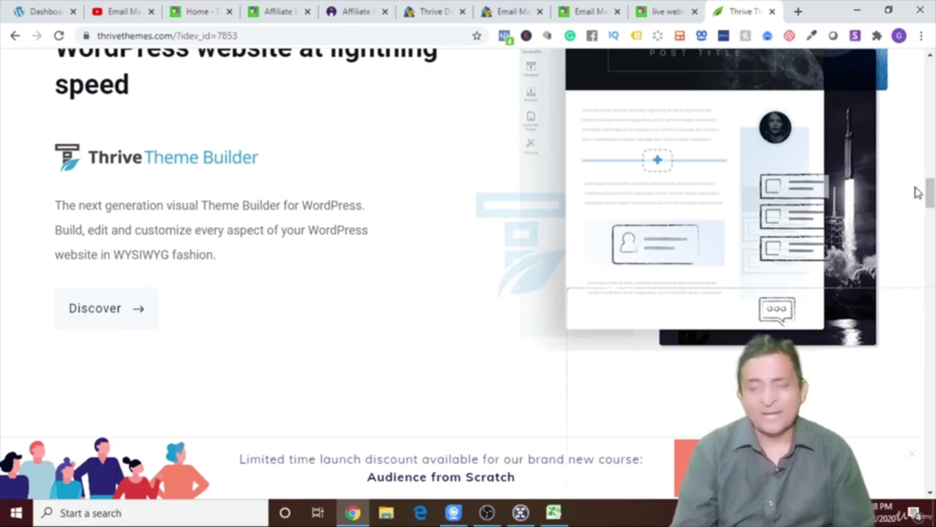
left_click_drag(930, 191, 930, 219)
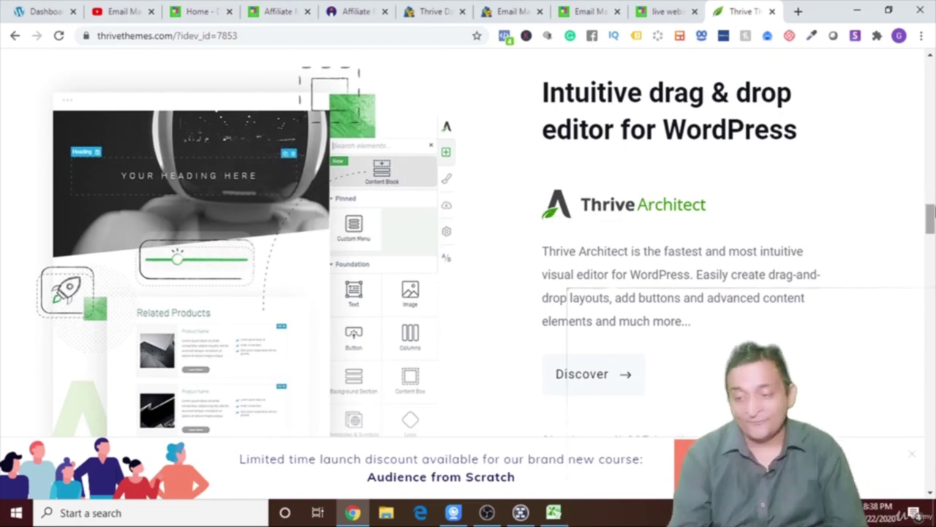
left_click_drag(930, 217, 931, 259)
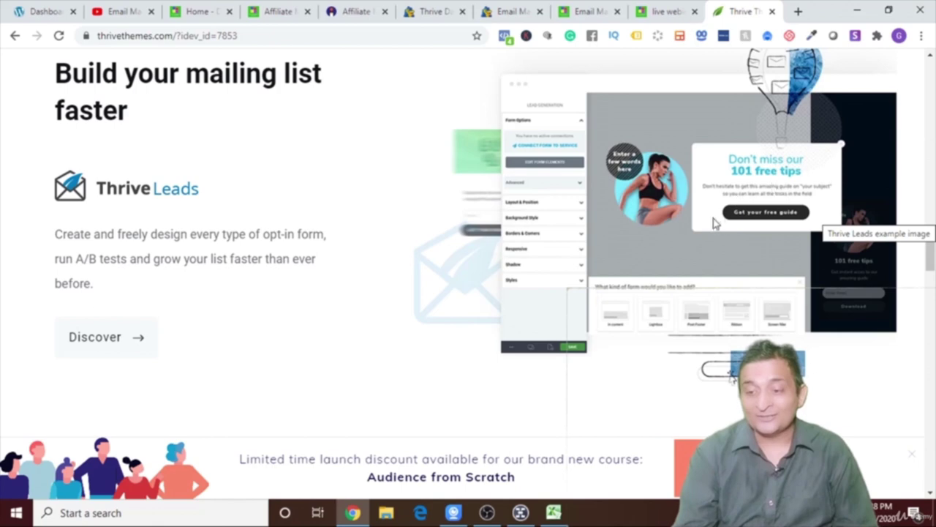
left_click_drag(932, 267, 931, 287)
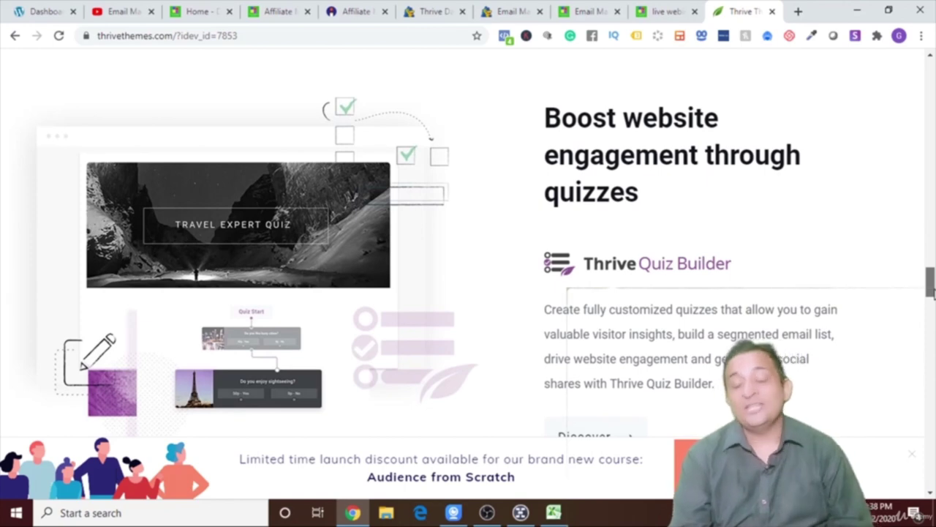
left_click_drag(931, 291, 932, 336)
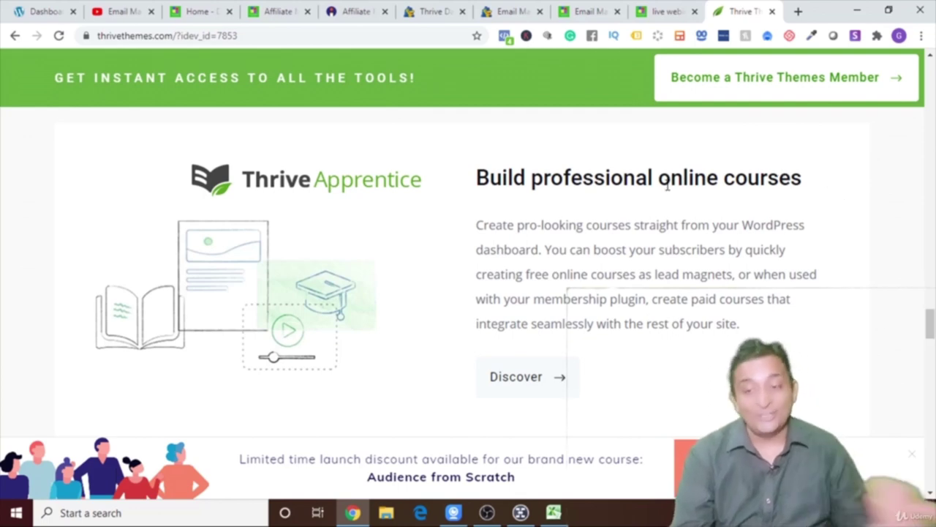
Step: Scroll to the green sign-up block and choose 'Become a Thrive Themes Member'
left_click_drag(931, 308, 932, 344)
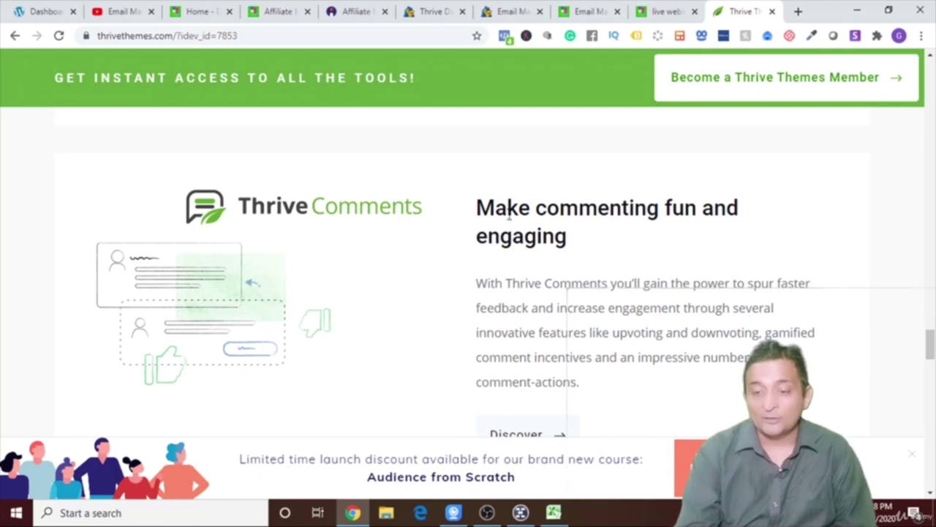
left_click_drag(931, 344, 932, 370)
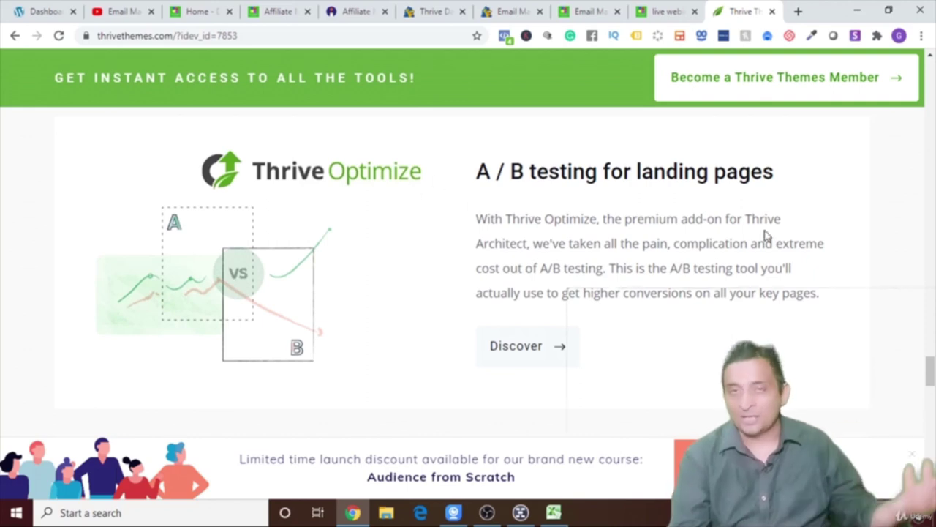
left_click_drag(930, 369, 930, 373)
scroll(275, 168, "down", 4)
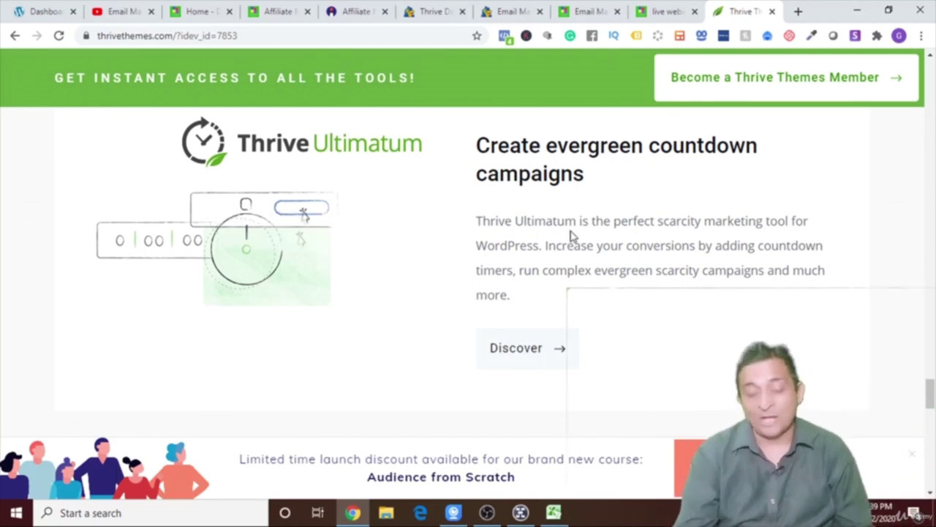
left_click_drag(930, 397, 930, 415)
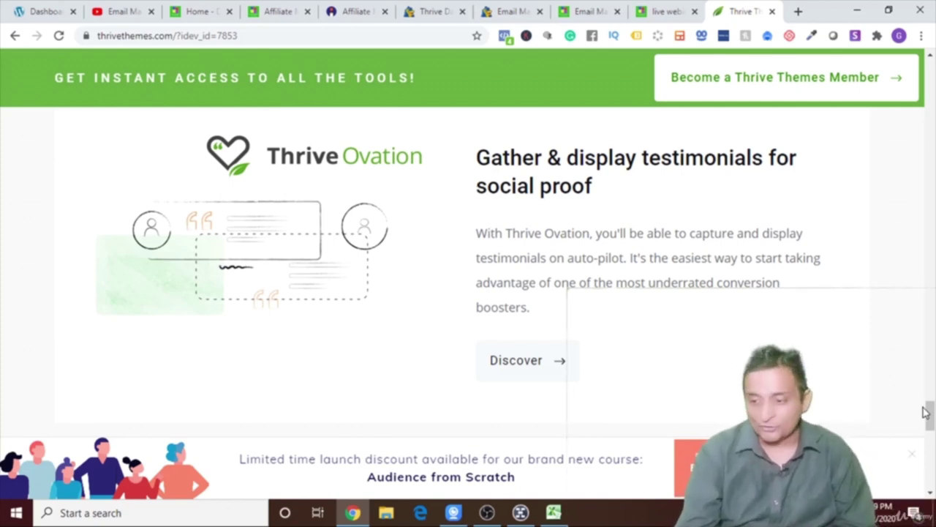
left_click_drag(929, 411, 929, 468)
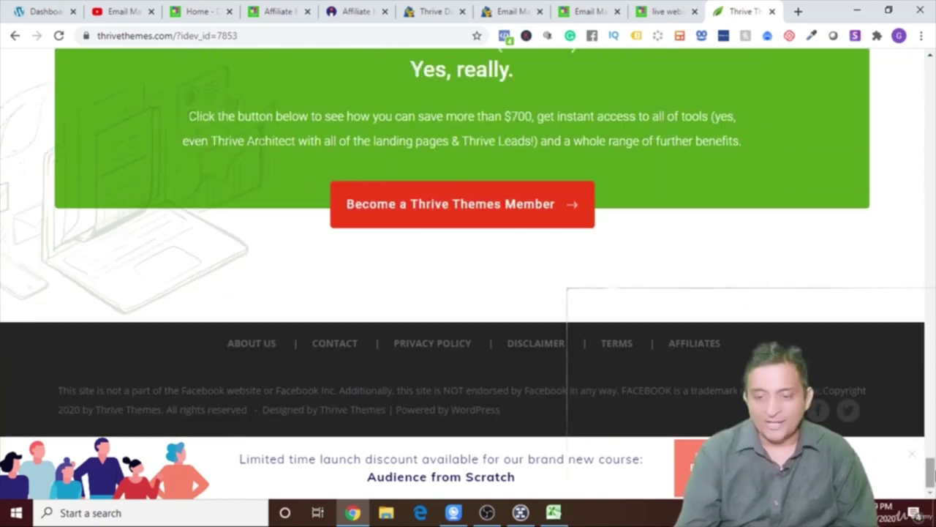
left_click(423, 211)
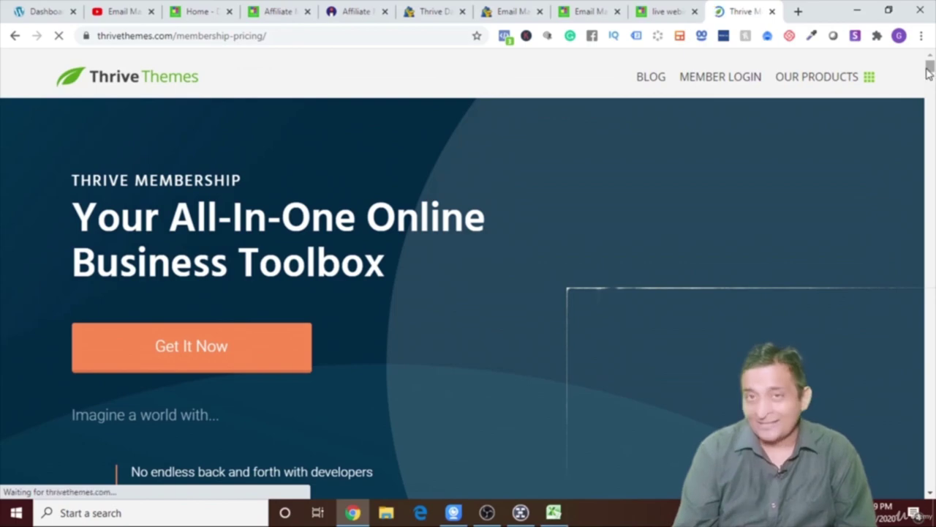
Step: Scroll the product grid from Thrive Optimize through Thrive Comments down to Thrive Architect
left_click_drag(929, 70, 932, 95)
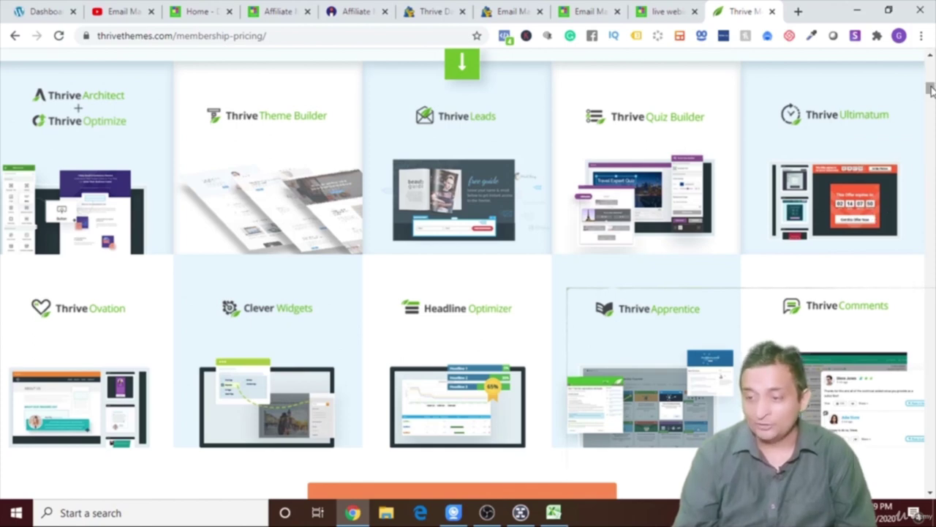
left_click_drag(931, 88, 931, 89)
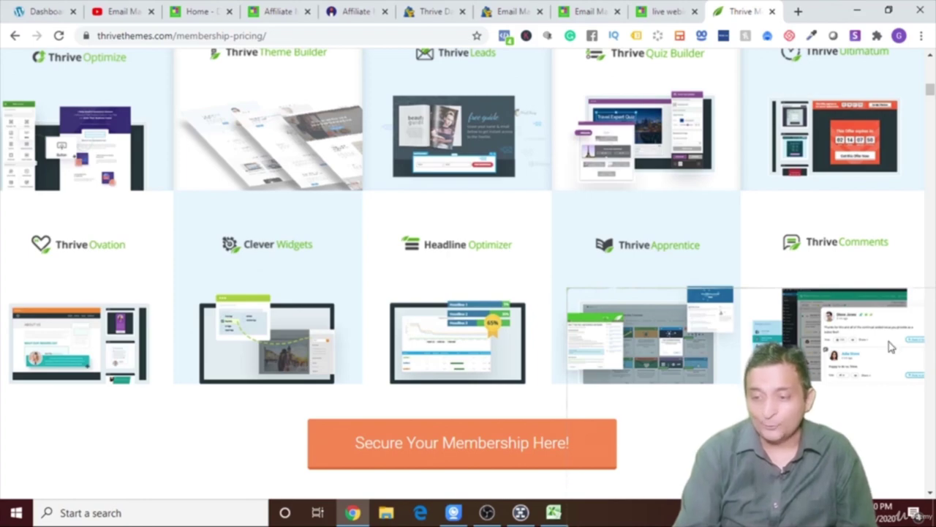
left_click_drag(930, 93, 931, 121)
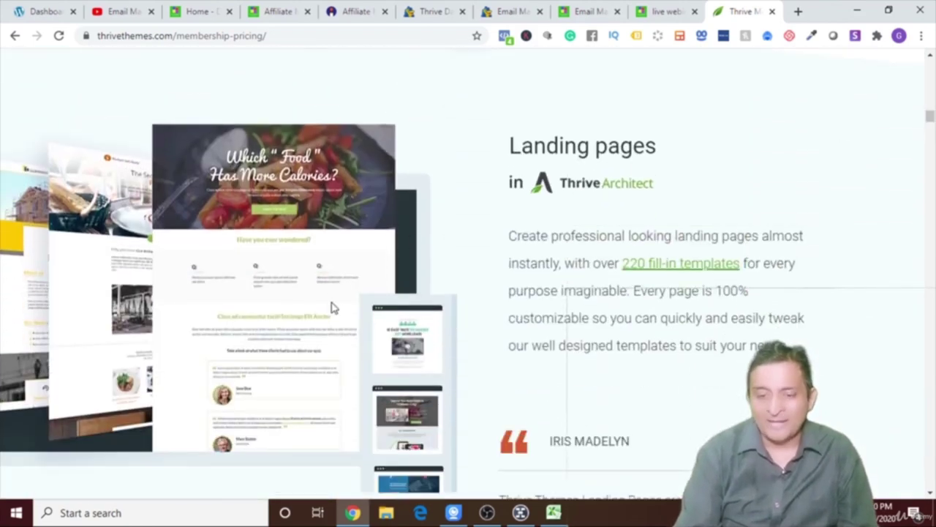
scroll(408, 318, "down", 1)
scroll(338, 291, "down", 5)
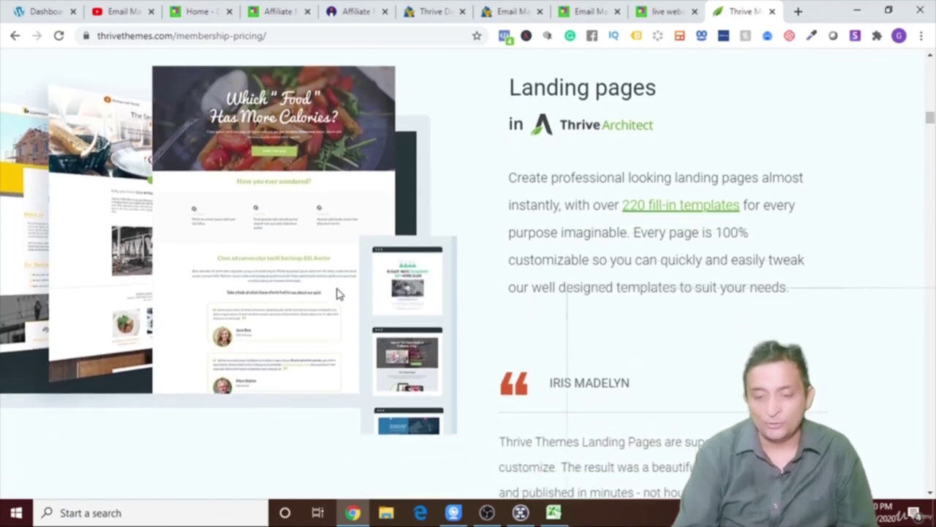
scroll(338, 287, "down", 6)
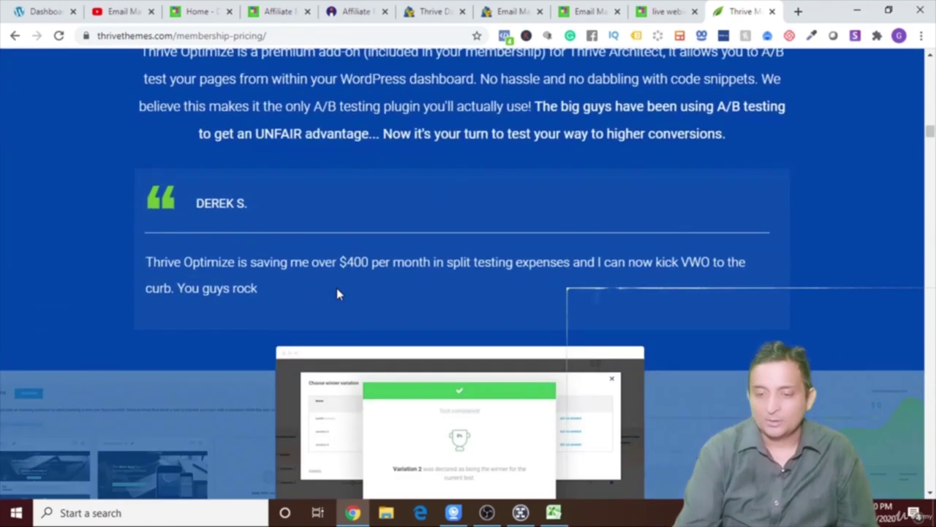
scroll(379, 306, "down", 5)
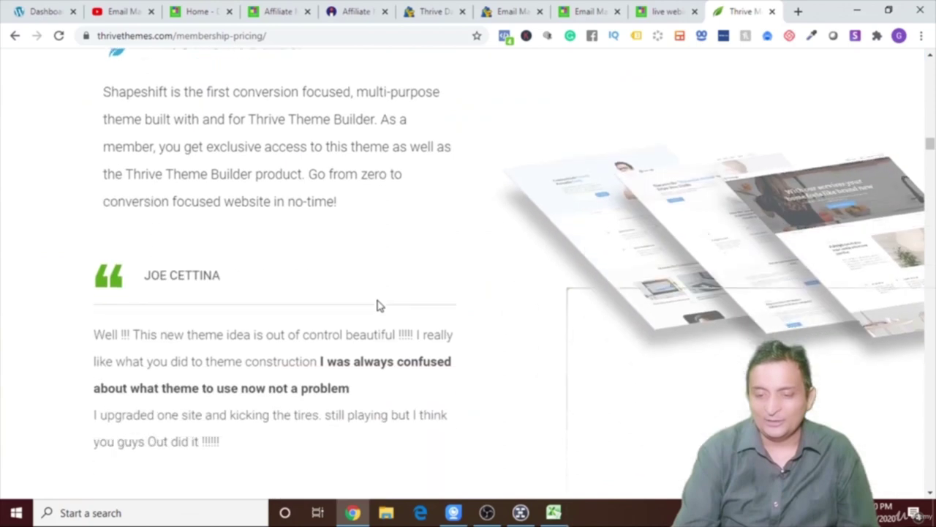
scroll(380, 305, "up", 1)
scroll(380, 306, "down", 1)
scroll(380, 305, "down", 9)
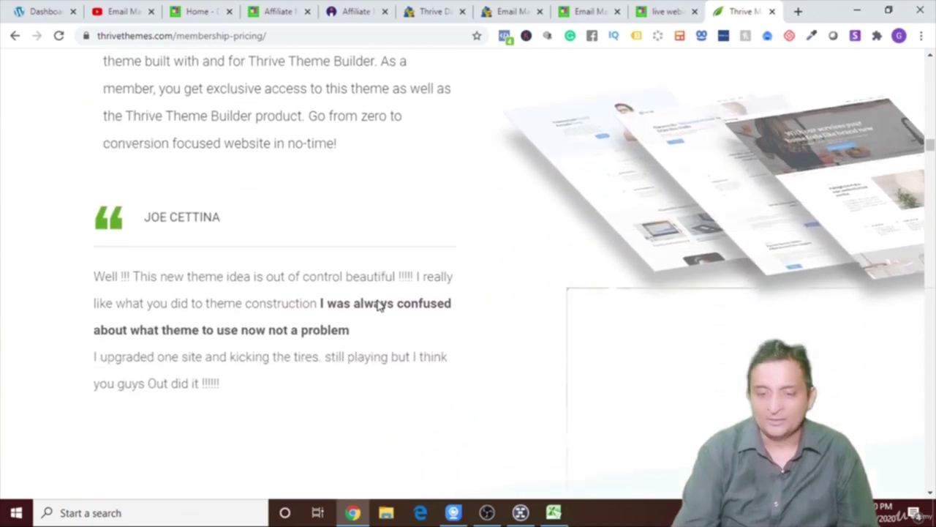
scroll(380, 306, "down", 2)
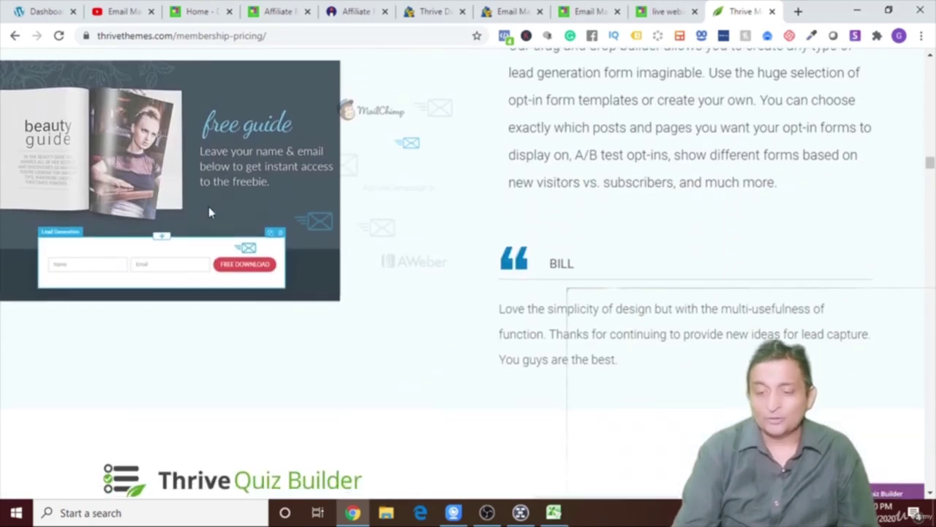
scroll(234, 243, "down", 5)
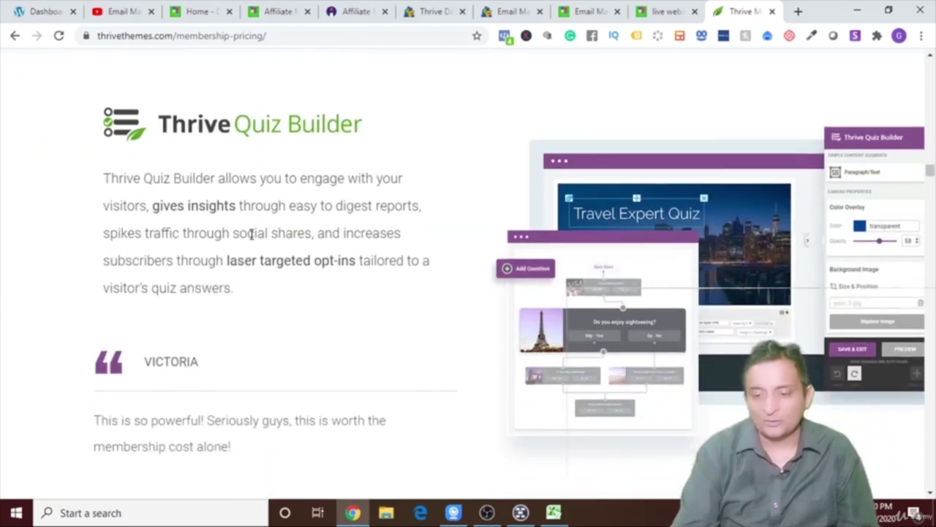
scroll(251, 233, "down", 1)
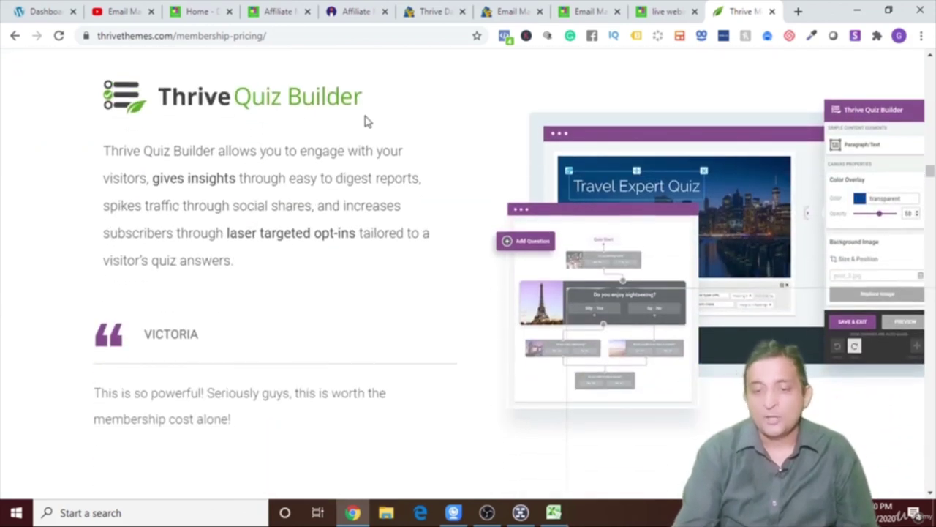
scroll(365, 119, "down", 6)
scroll(367, 122, "down", 7)
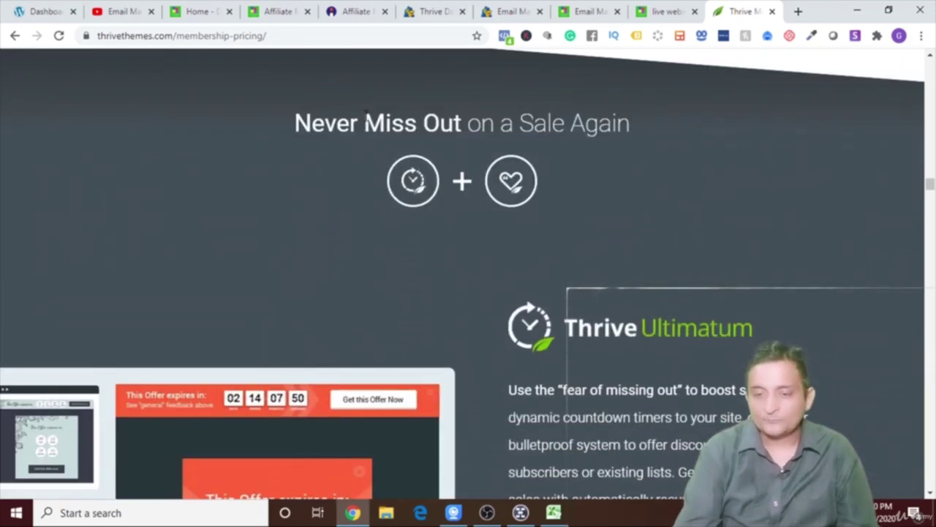
scroll(368, 121, "up", 1)
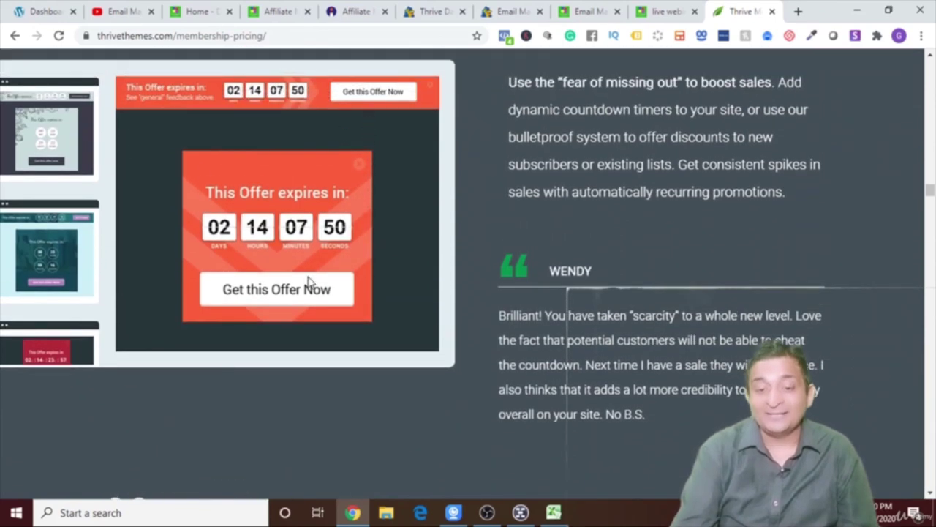
scroll(256, 270, "up", 1)
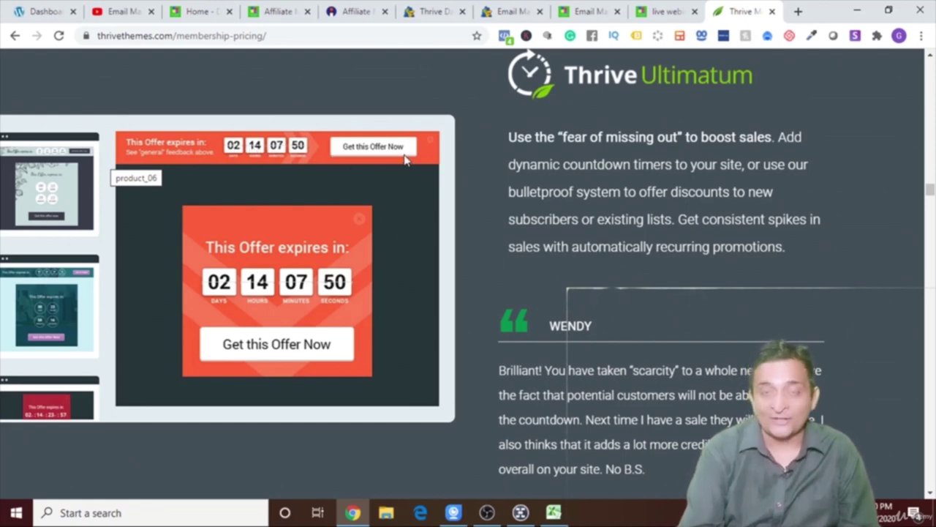
scroll(406, 160, "down", 8)
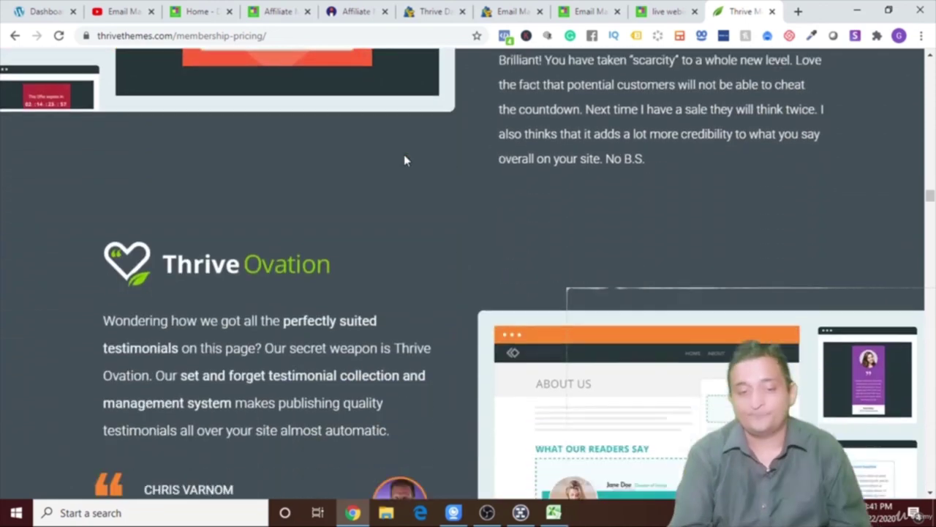
scroll(403, 159, "up", 1)
scroll(406, 160, "up", 1)
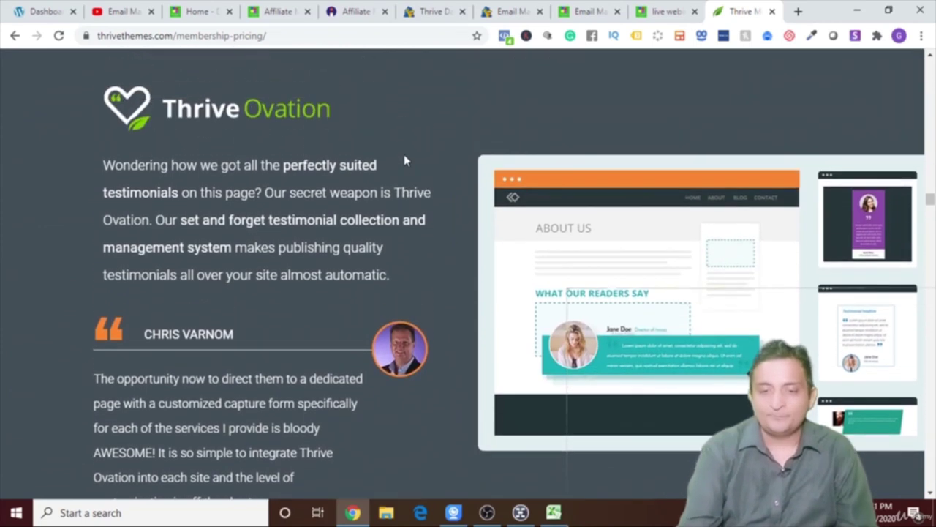
scroll(239, 267, "down", 3)
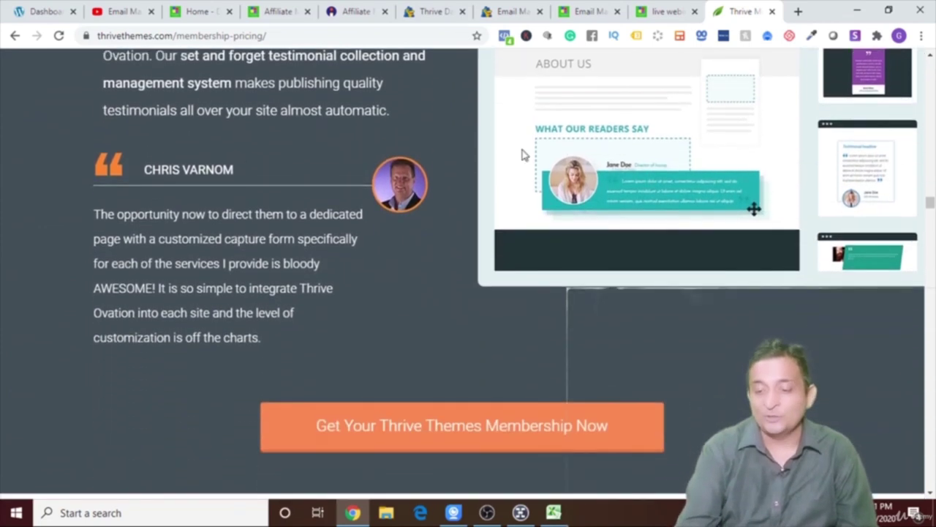
scroll(534, 264, "down", 5)
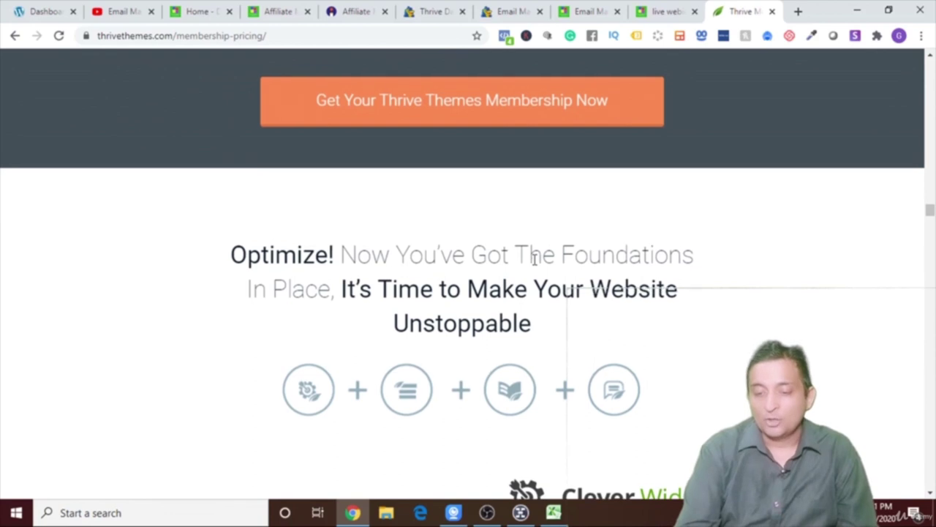
scroll(534, 263, "up", 1)
scroll(535, 266, "up", 1)
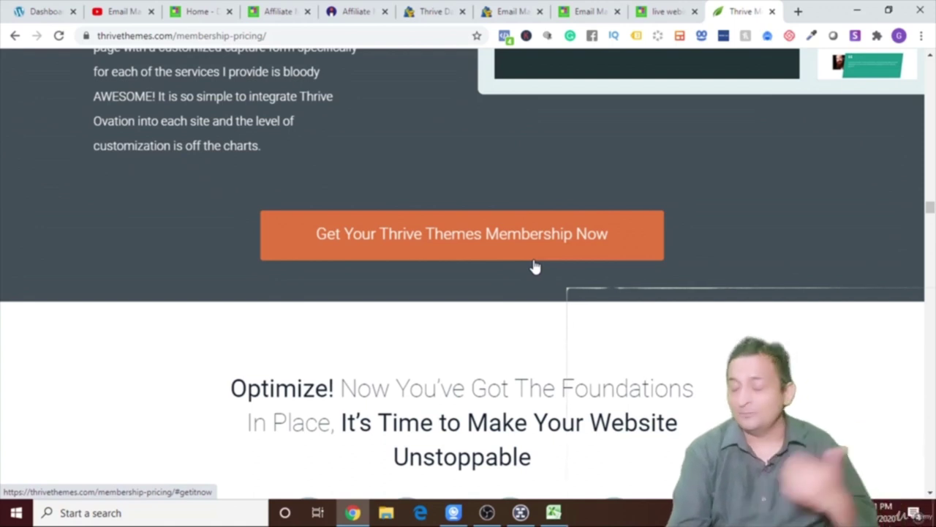
Step: Switch plan prices to quarterly billing: Thrive Membership $30/month, Agency Membership $69/month
left_click(419, 246)
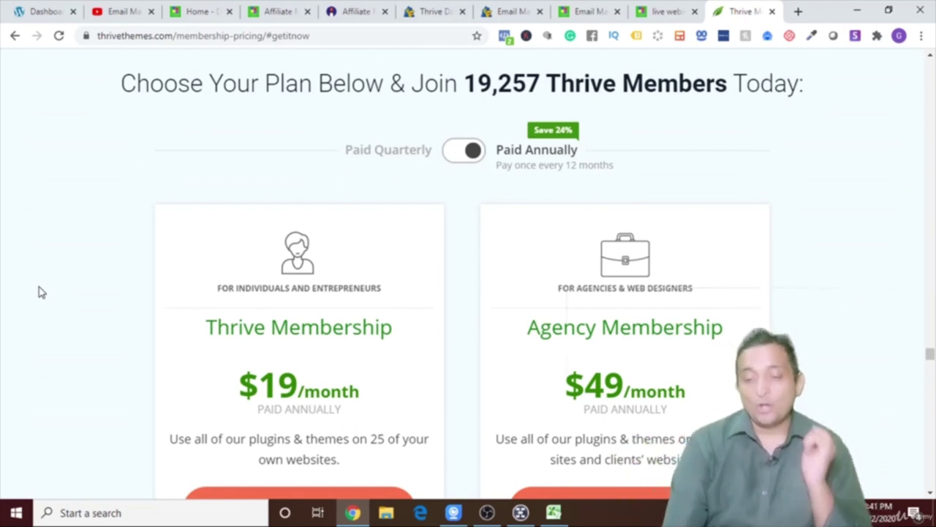
scroll(40, 292, "down", 1)
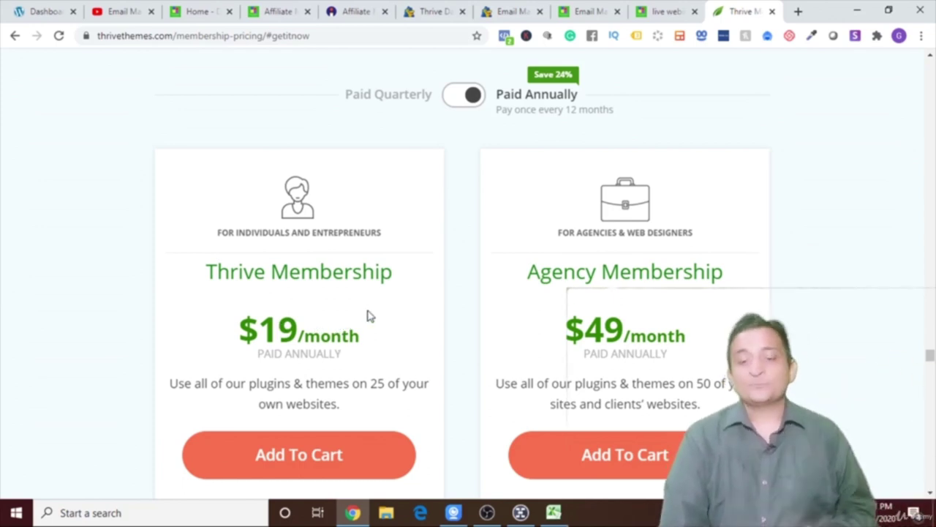
left_click(460, 102)
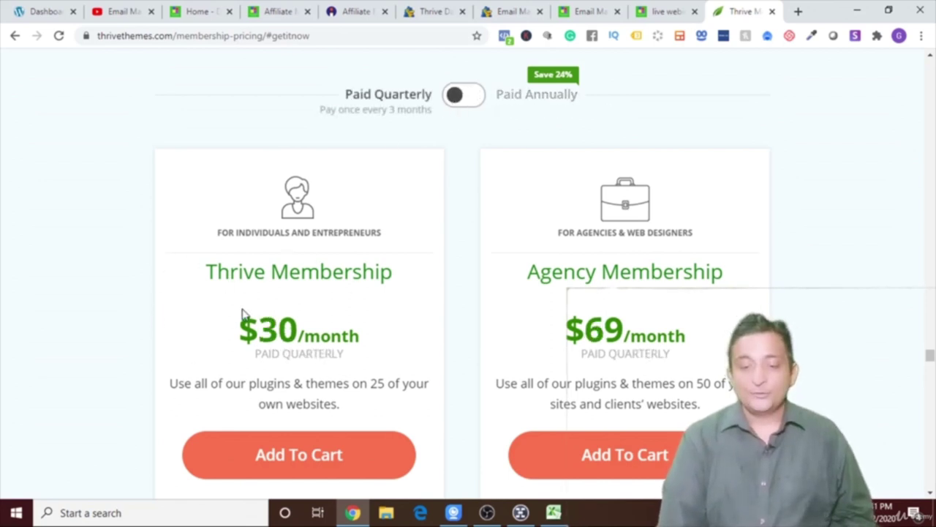
scroll(73, 278, "down", 1)
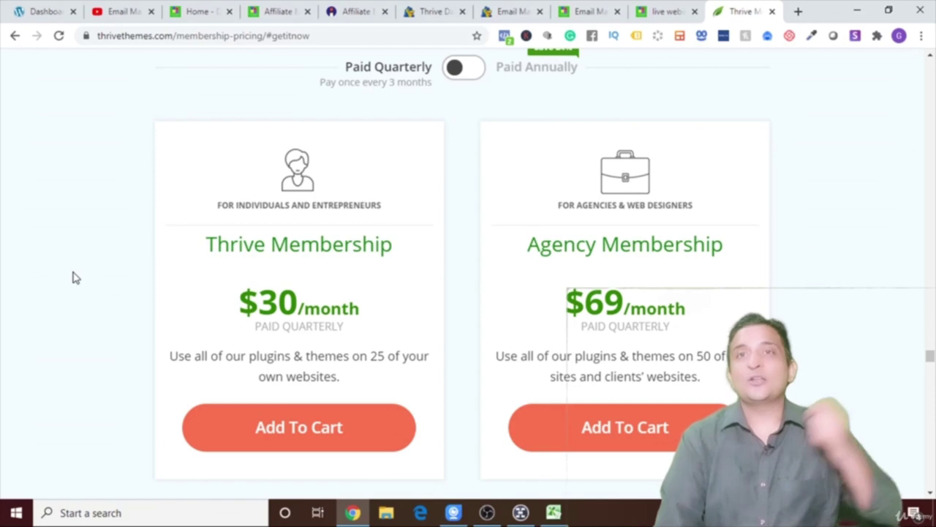
scroll(73, 277, "down", 1)
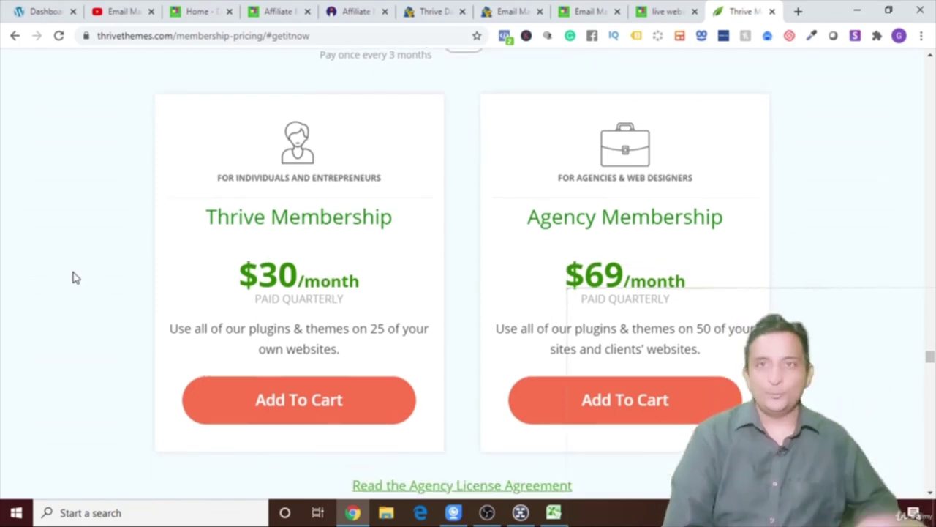
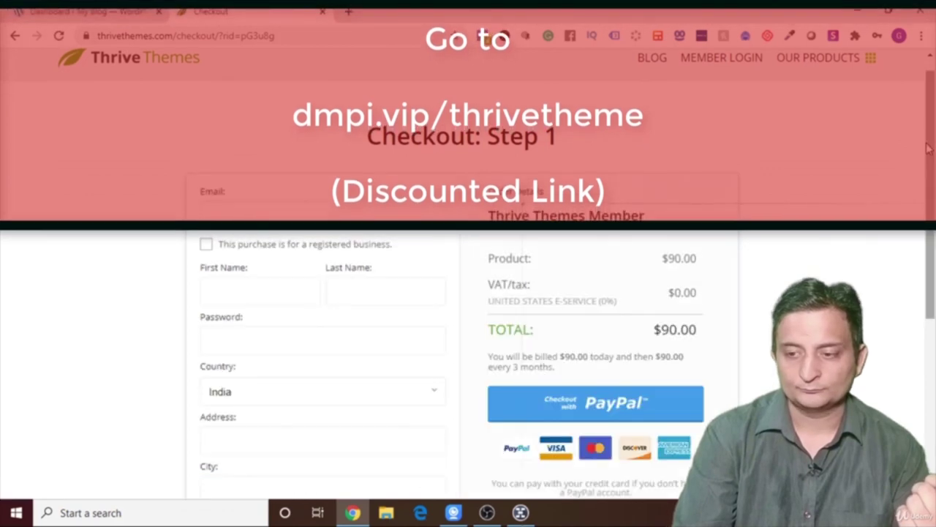
Step: Scroll through the $90 Thrive Themes membership checkout form, then return to the top
scroll(877, 168, "down", 1)
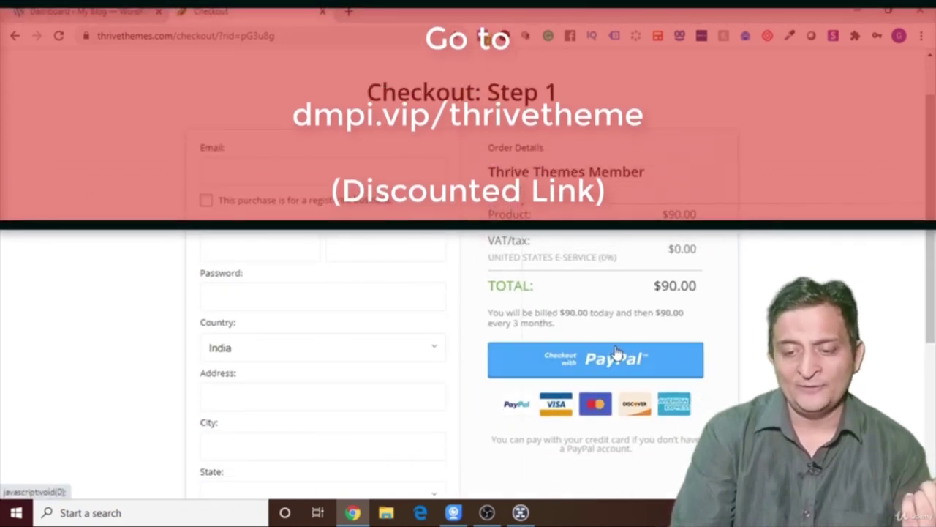
scroll(408, 252, "down", 1)
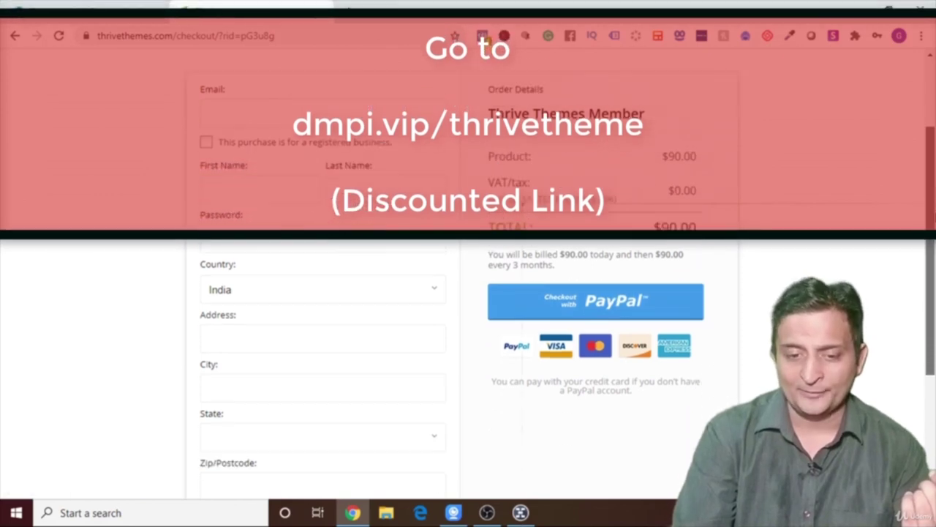
scroll(408, 252, "down", 2)
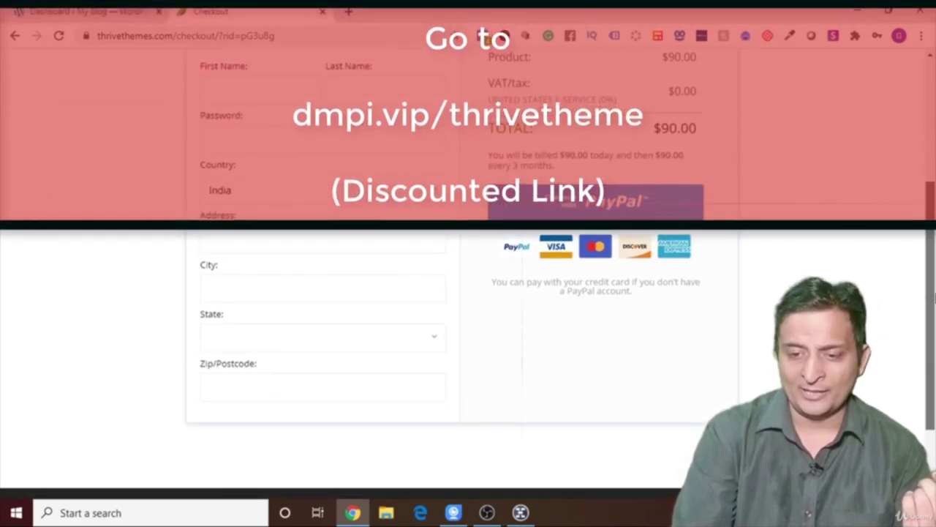
left_click_drag(935, 307, 934, 156)
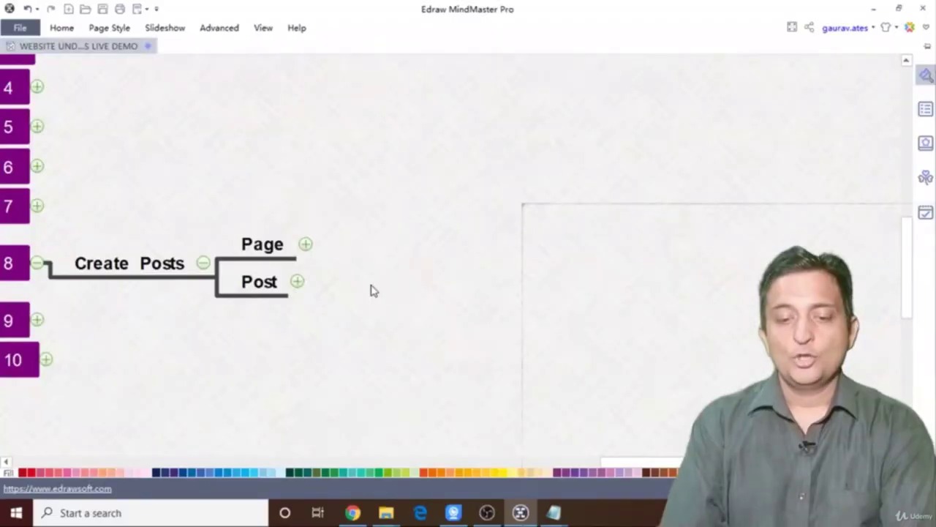
Step: Expand the Page branch to show the Sample Page screenshot, then expand the Post branch
left_click(305, 244)
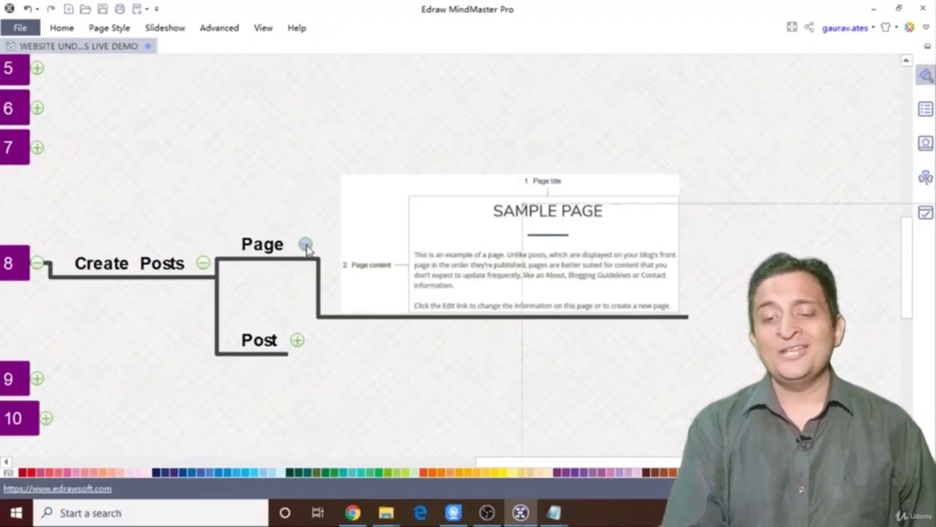
scroll(911, 282, "down", 1)
scroll(910, 281, "down", 2)
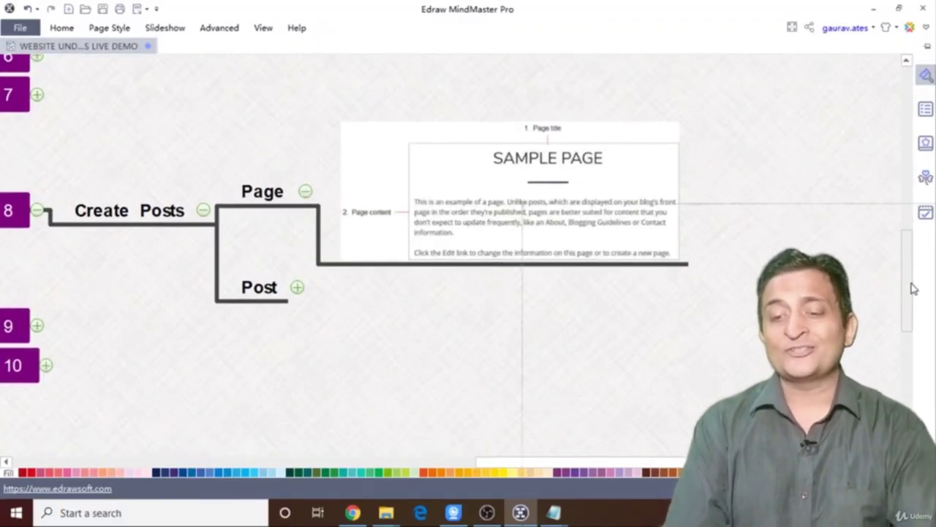
left_click(585, 224)
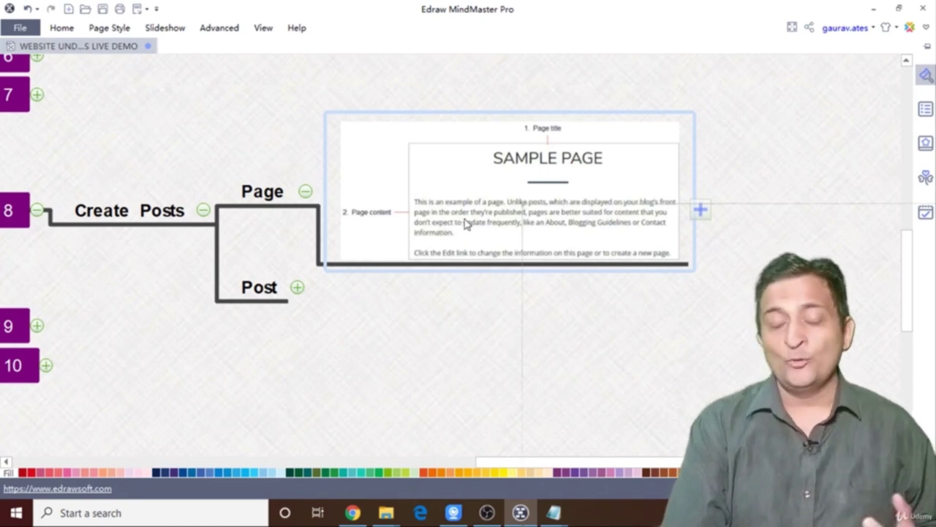
left_click(309, 287)
left_click(297, 288)
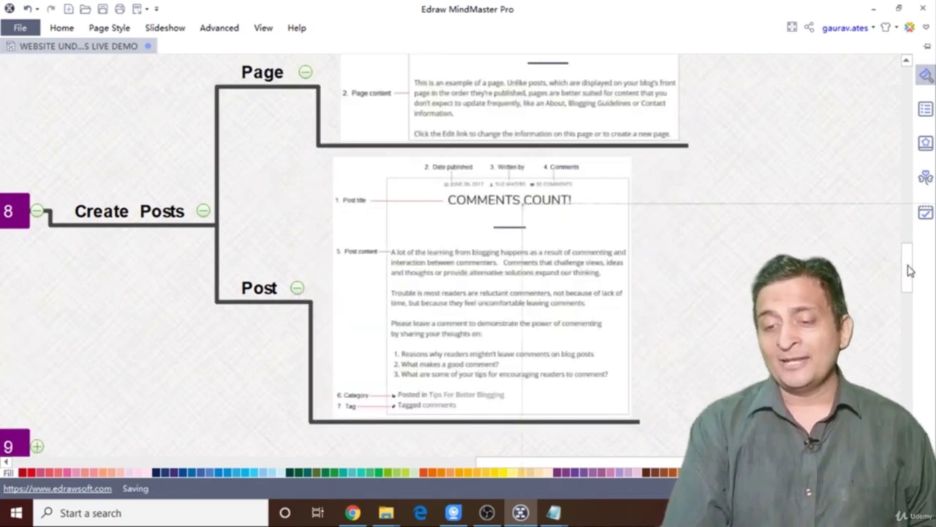
Step: Select the COMMENTS COUNT! sample post screenshot, then switch over to Chrome
left_click(545, 243)
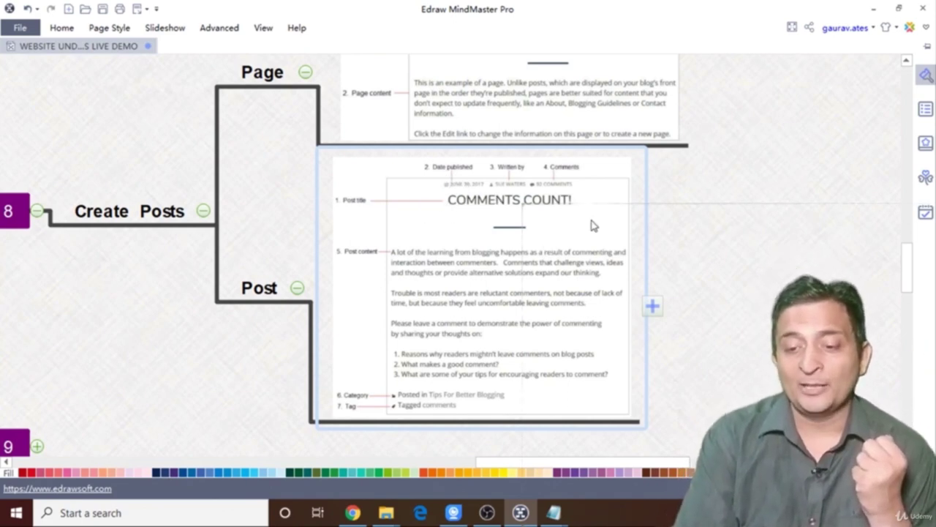
scroll(681, 256, "up", 1)
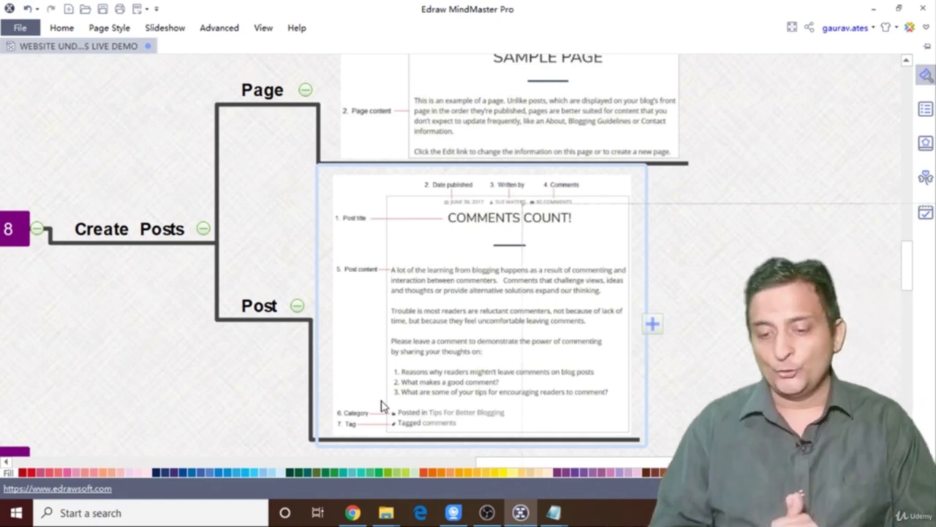
key("alt+Tab")
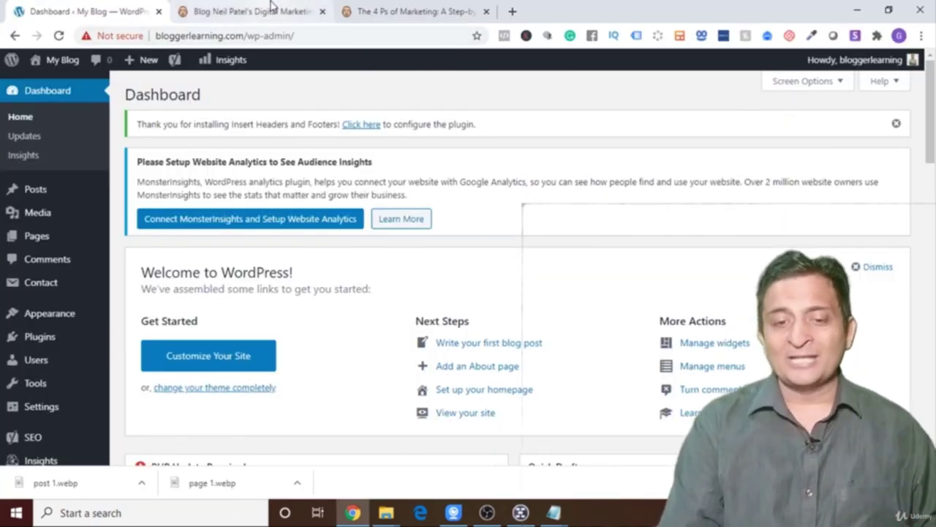
Step: Switch to the Neil Patel blog tab and scroll down its recent post listing
left_click(269, 9)
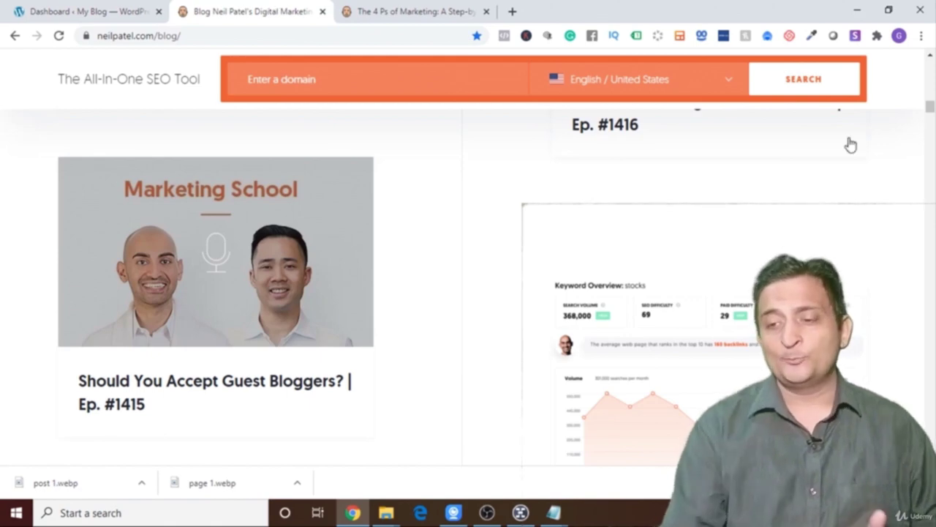
left_click_drag(930, 108, 930, 65)
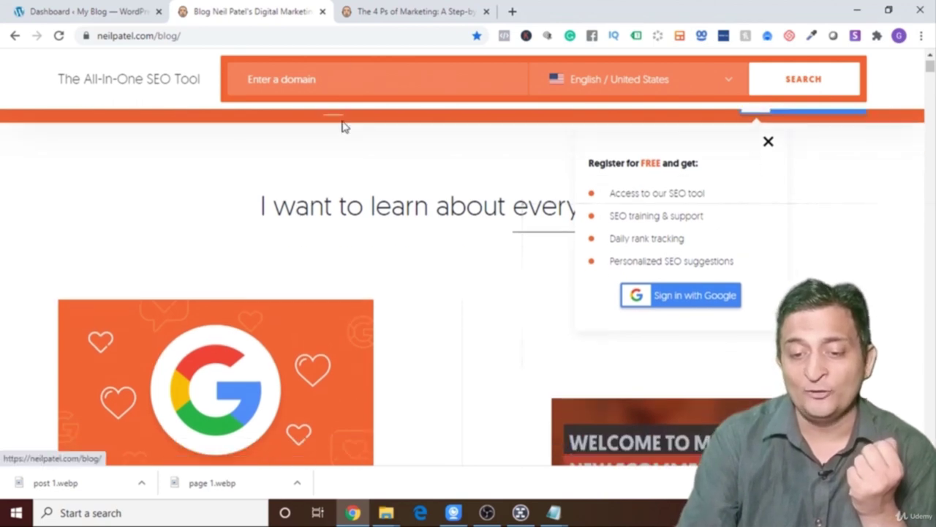
scroll(343, 125, "down", 1)
scroll(343, 125, "down", 1)
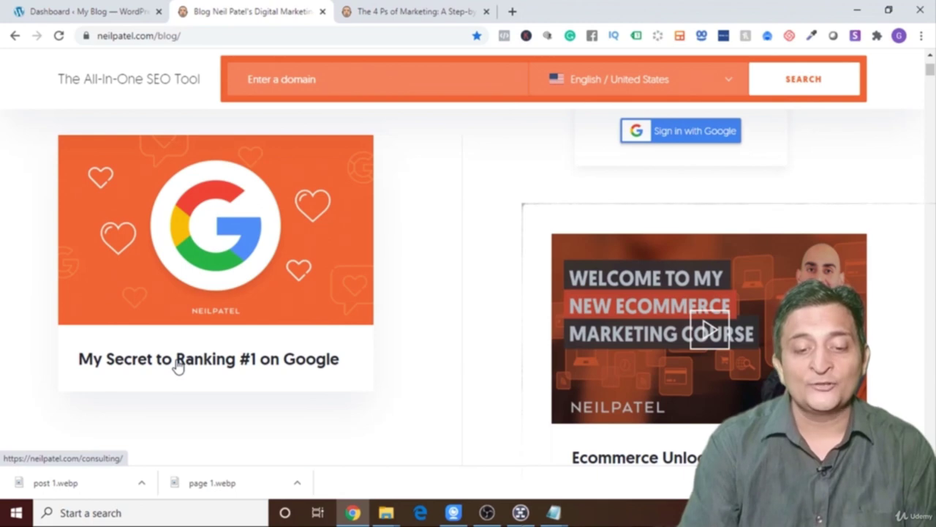
scroll(305, 372, "down", 2)
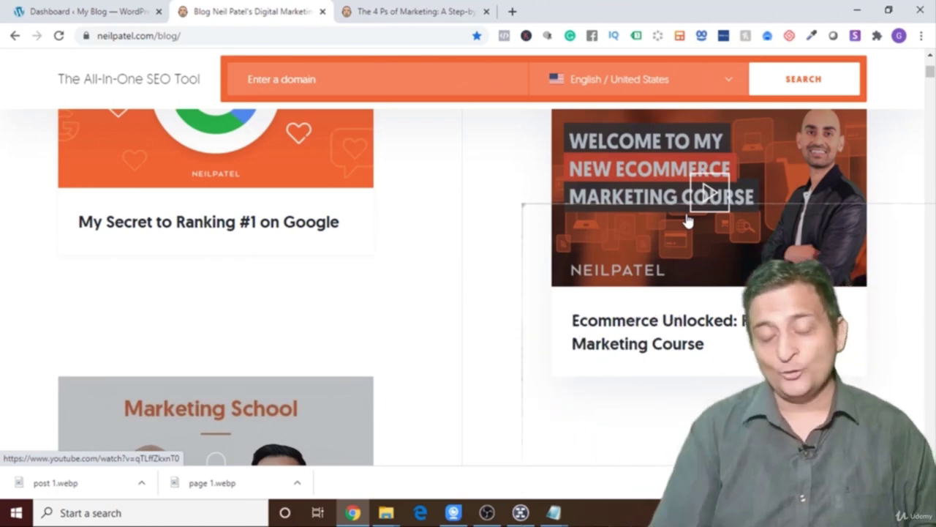
scroll(733, 293, "down", 4)
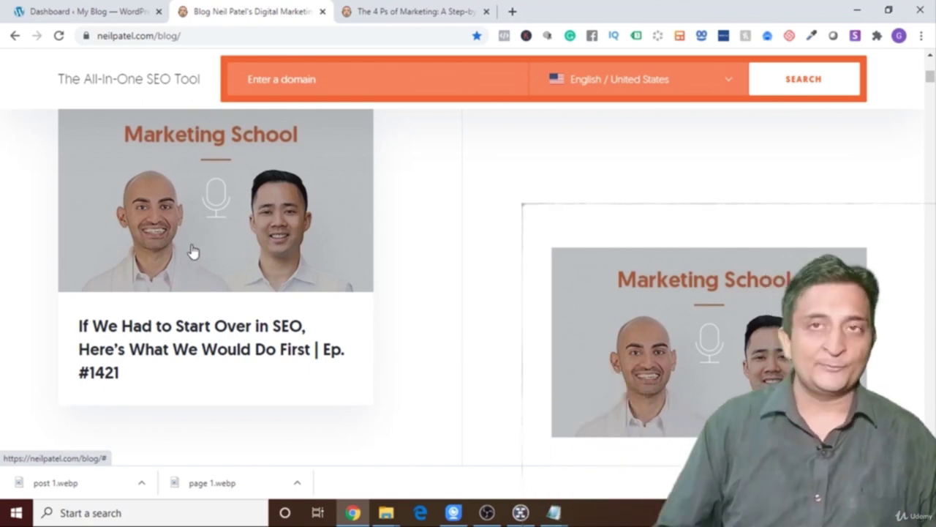
scroll(193, 251, "down", 3)
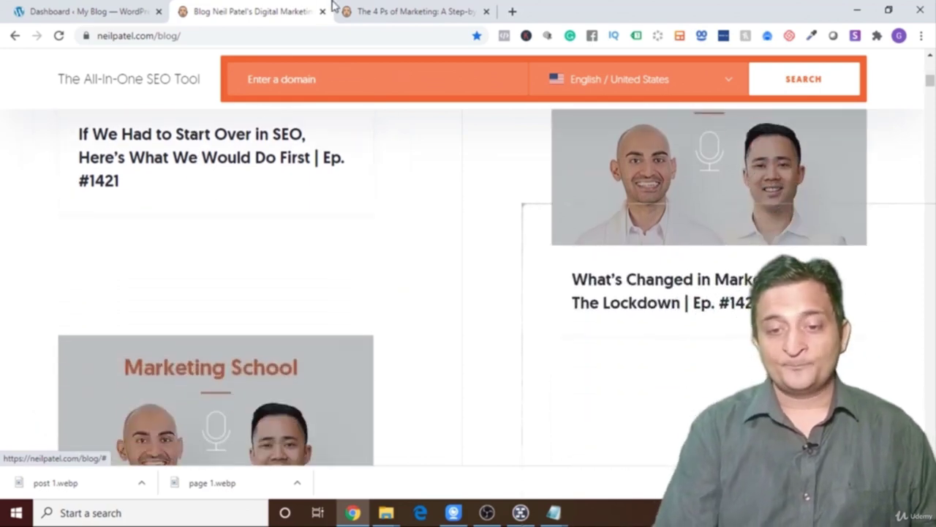
Step: Open 'The 4 Ps of Marketing' tab and read down past its Product and Price sections
left_click(383, 13)
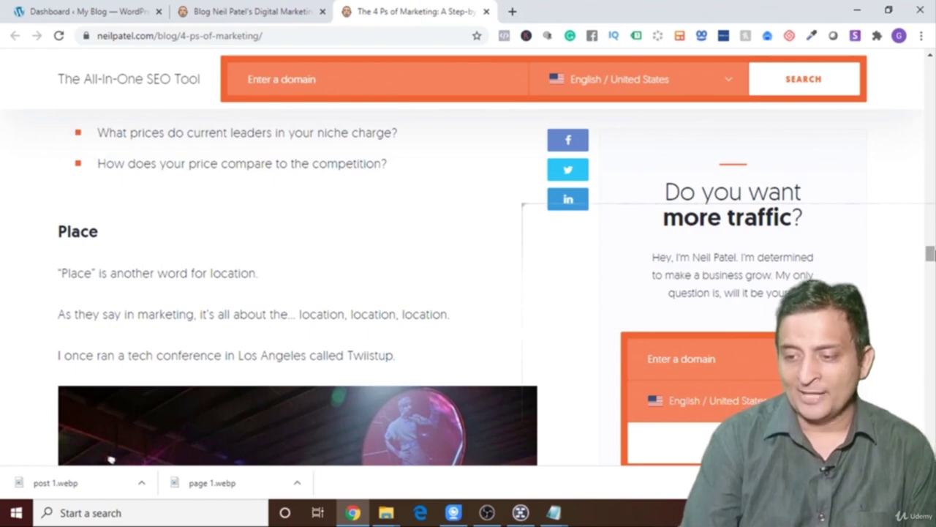
scroll(110, 459, "up", 20)
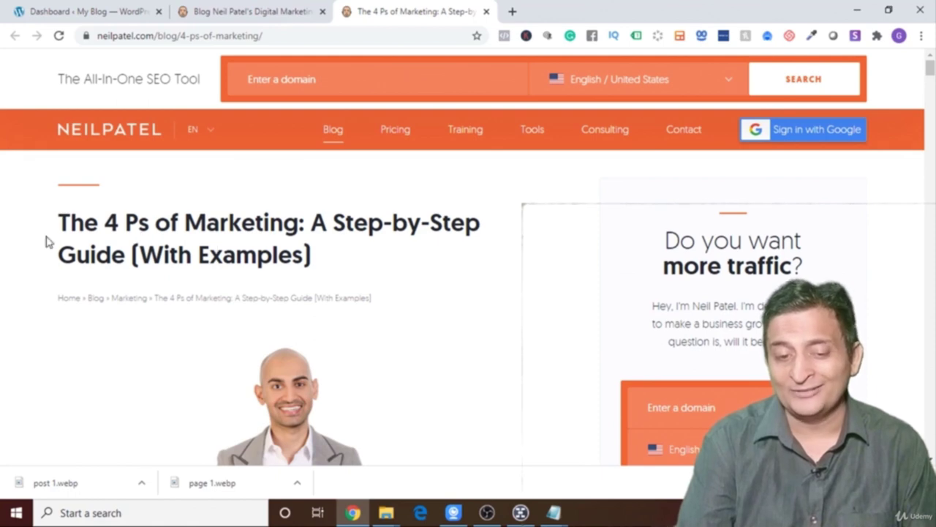
scroll(168, 242, "down", 3)
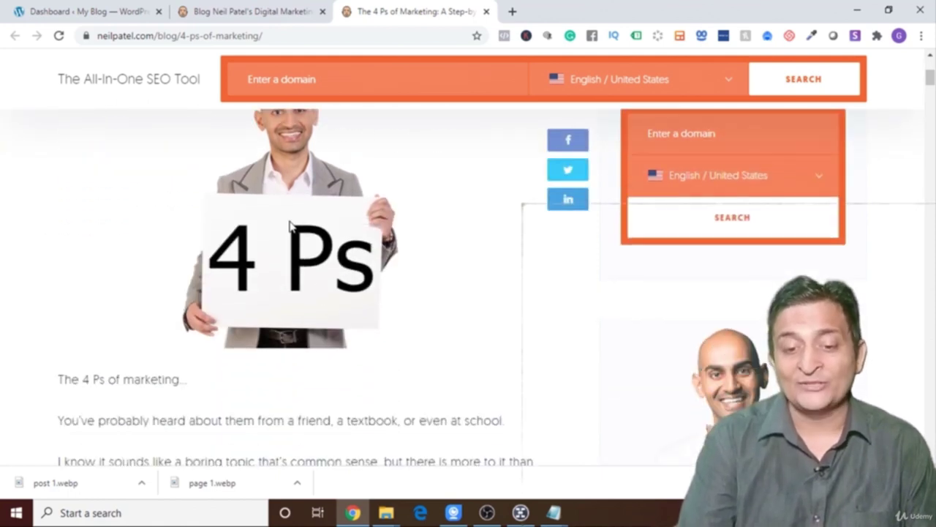
scroll(303, 232, "down", 3)
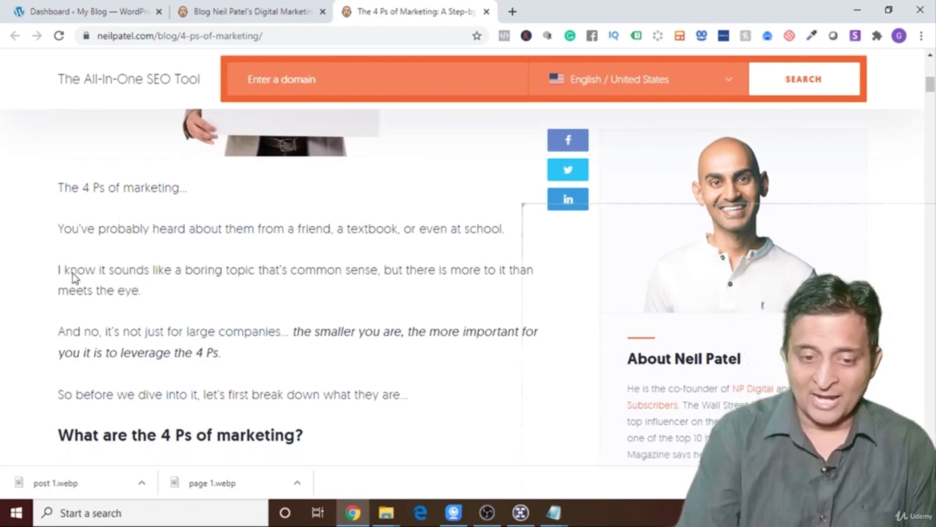
scroll(120, 274, "down", 2)
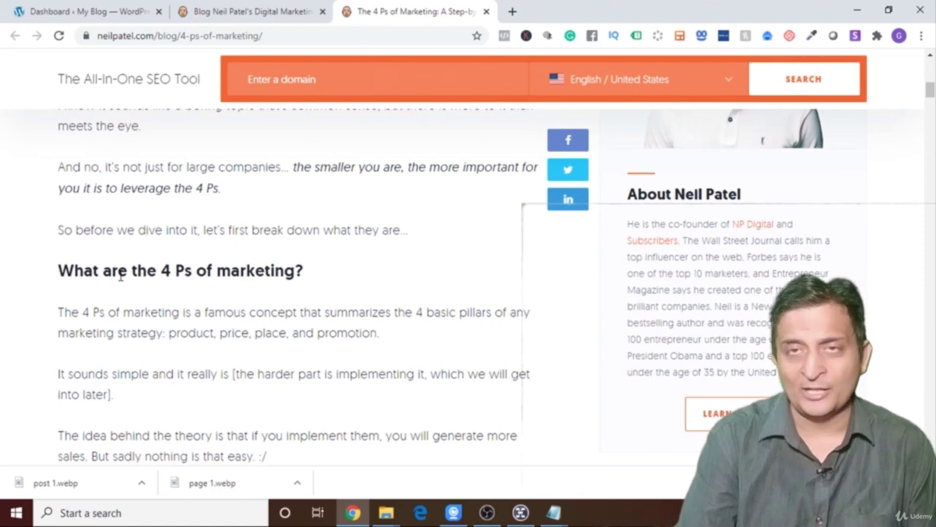
scroll(121, 277, "down", 2)
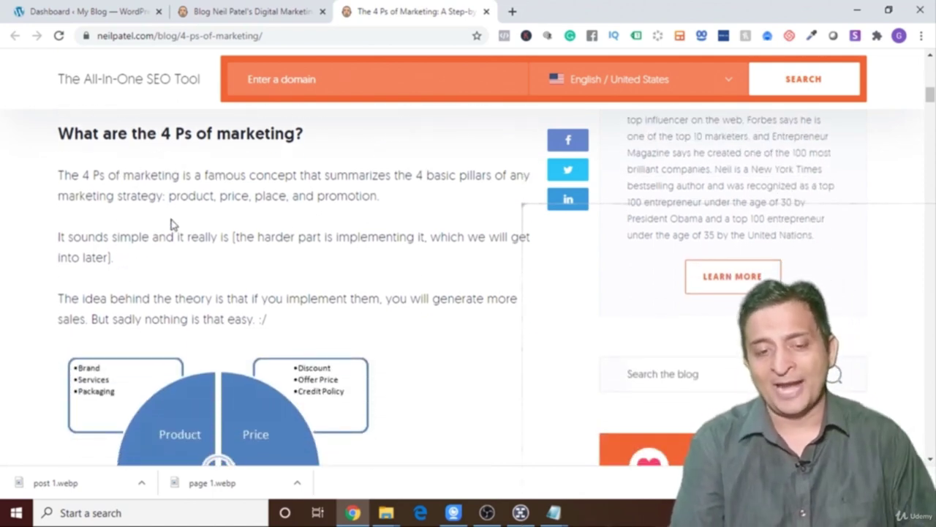
scroll(174, 231, "down", 1)
scroll(160, 245, "down", 4)
scroll(204, 268, "down", 3)
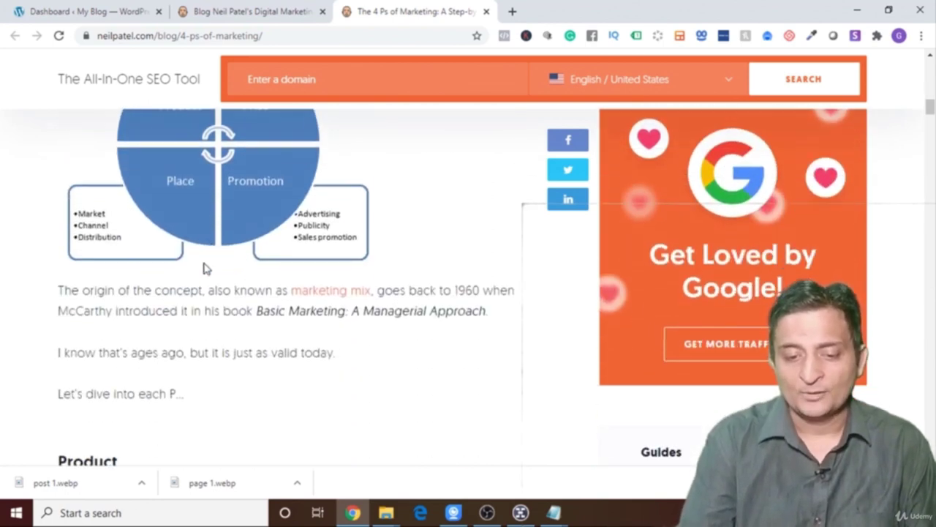
scroll(152, 313, "down", 2)
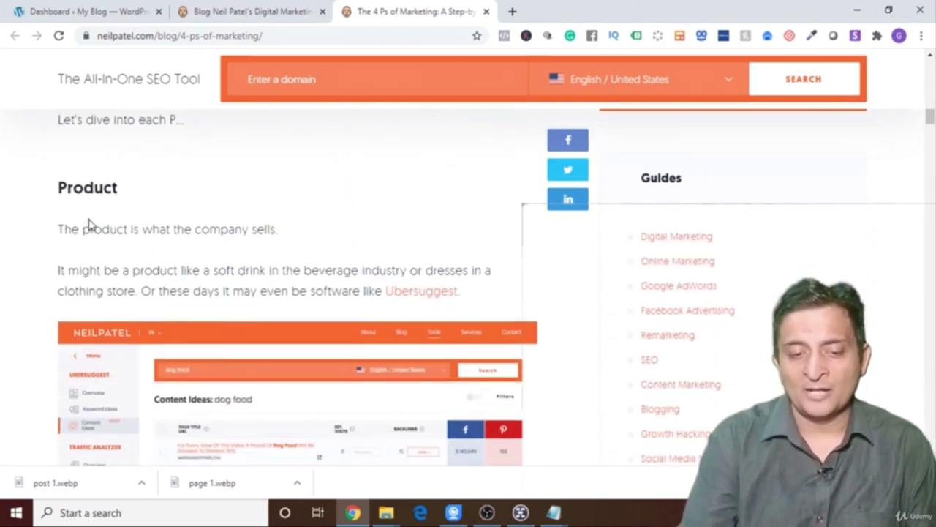
scroll(156, 290, "down", 7)
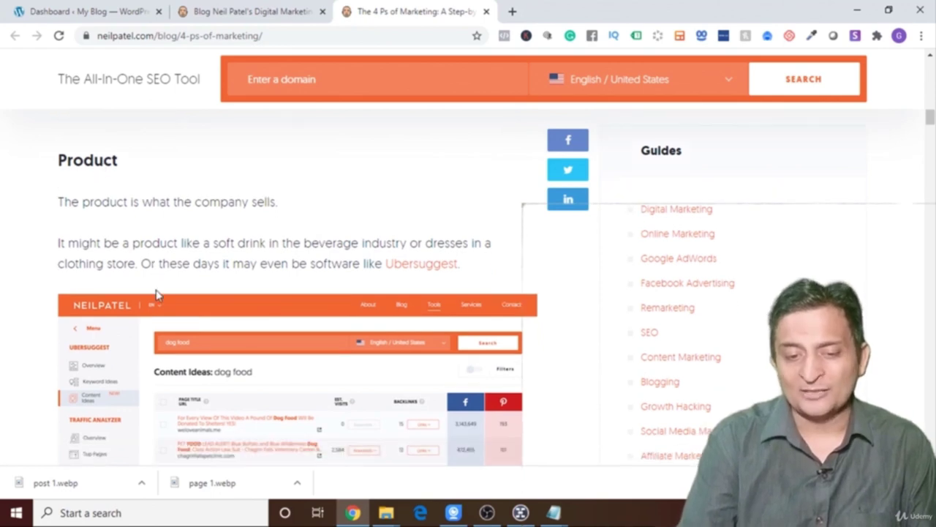
scroll(157, 295, "down", 10)
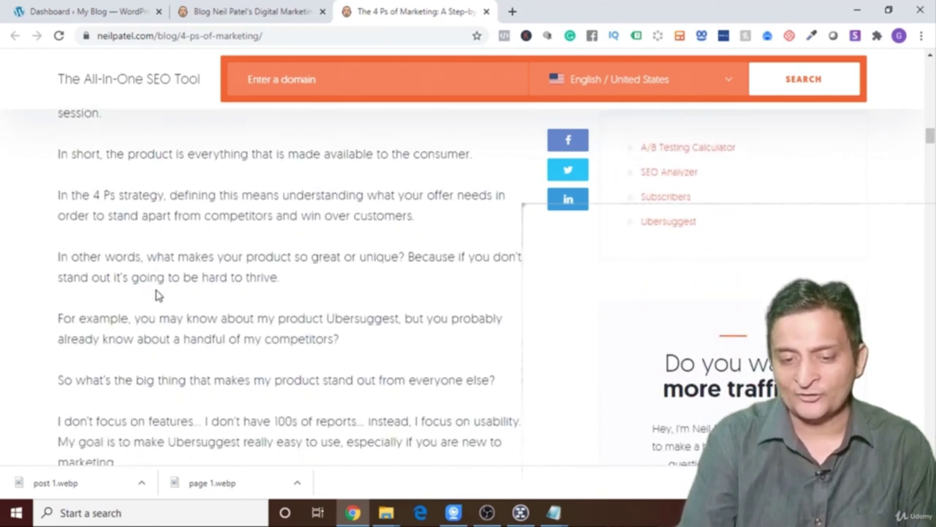
scroll(157, 295, "down", 15)
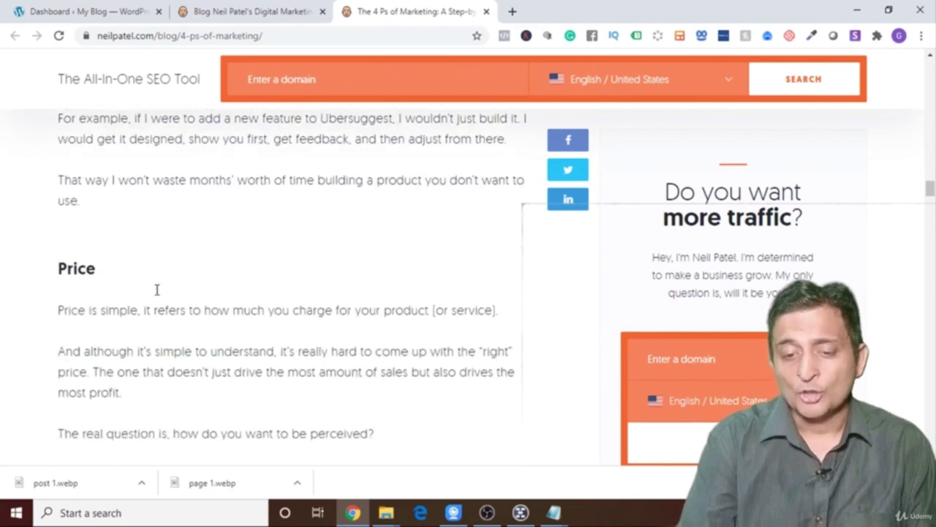
scroll(157, 295, "down", 15)
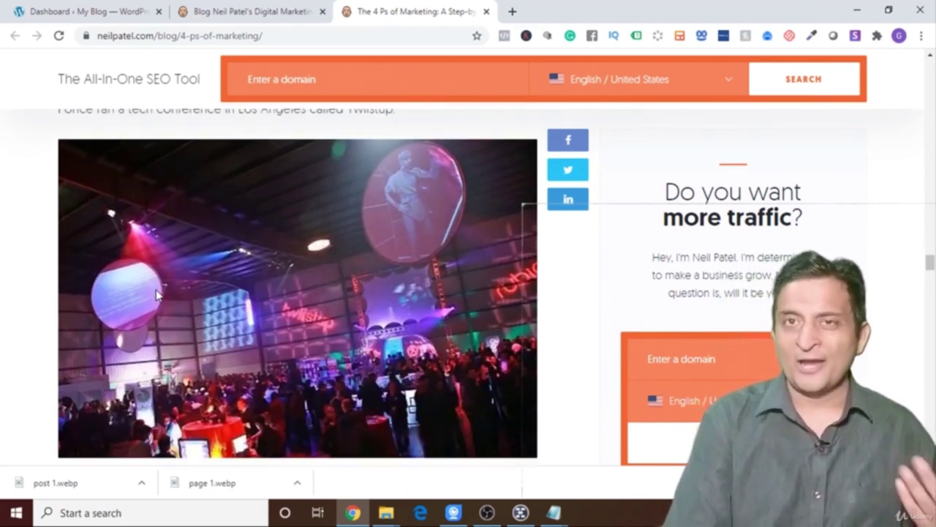
scroll(157, 295, "down", 15)
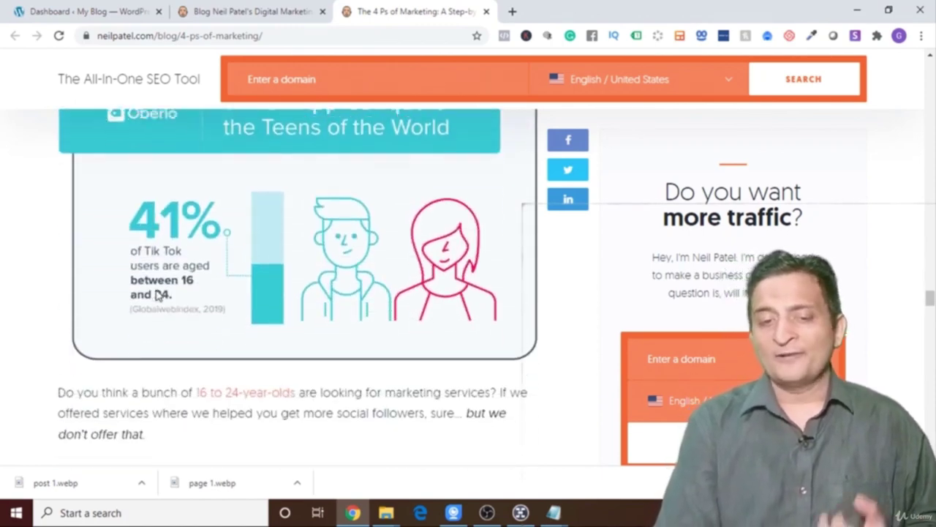
scroll(156, 294, "down", 1)
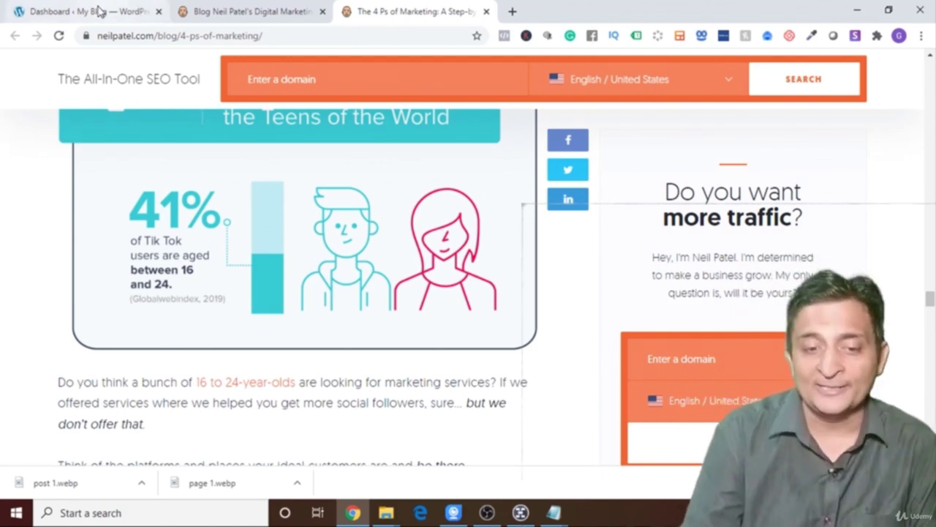
Step: Switch to the WordPress dashboard and choose Posts > Add New
left_click(100, 11)
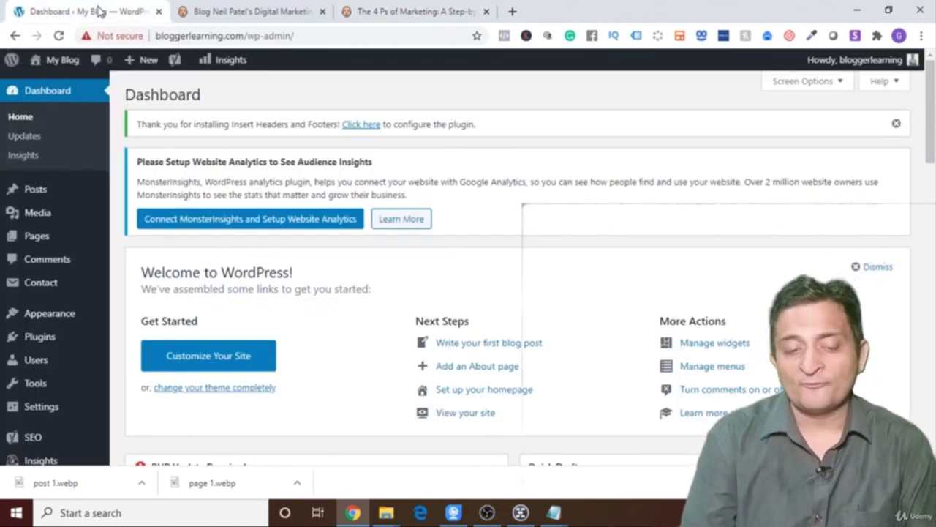
mouse_move(38, 191)
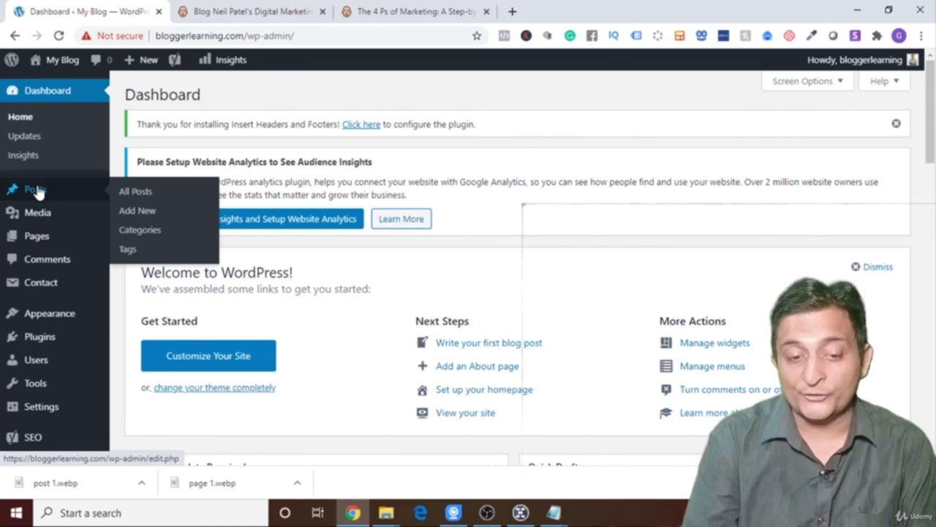
left_click(138, 212)
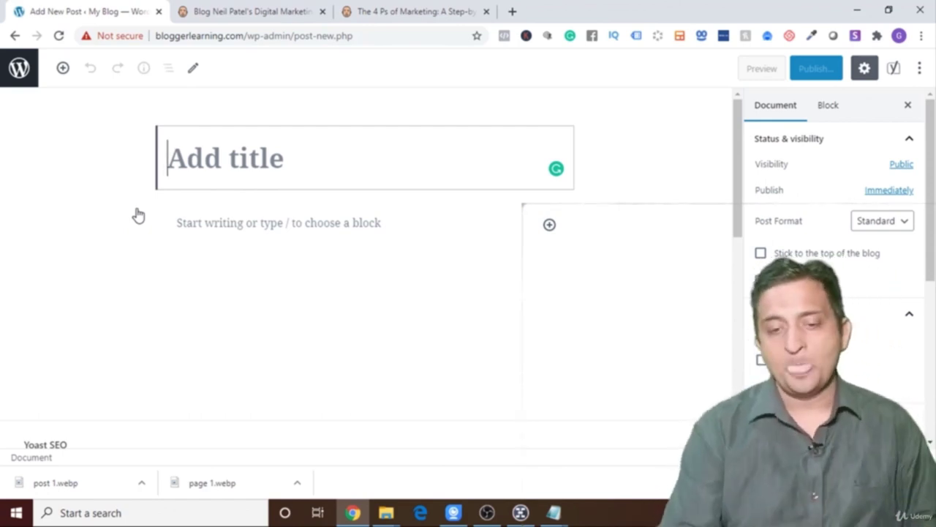
Step: Title the post 'Blog Software For All Your Blogging Needs' using the line from JP-blog-sofware.txt
mouse_move(554, 512)
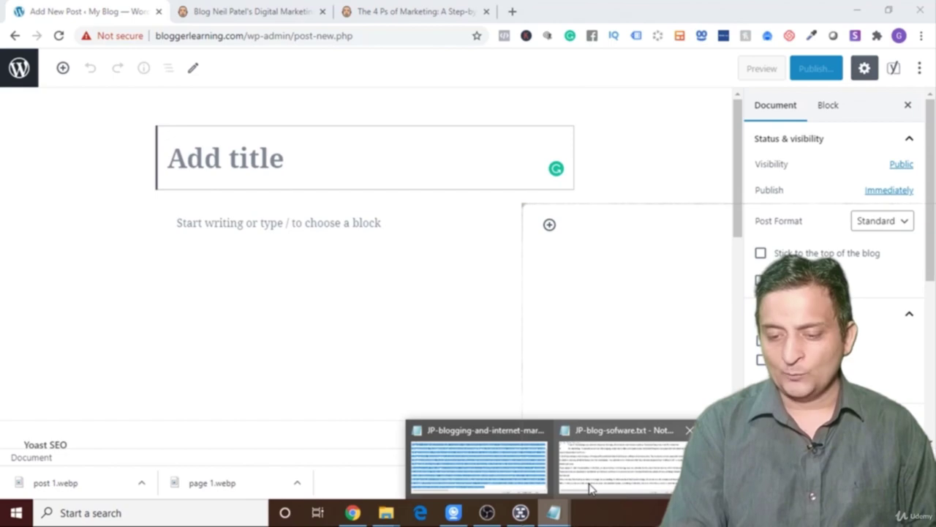
left_click(591, 488)
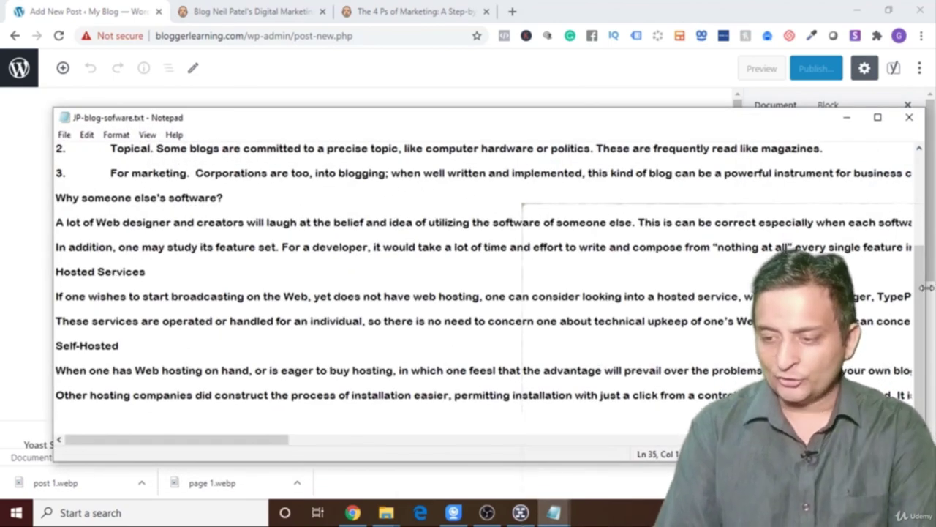
scroll(923, 238, "up", 2)
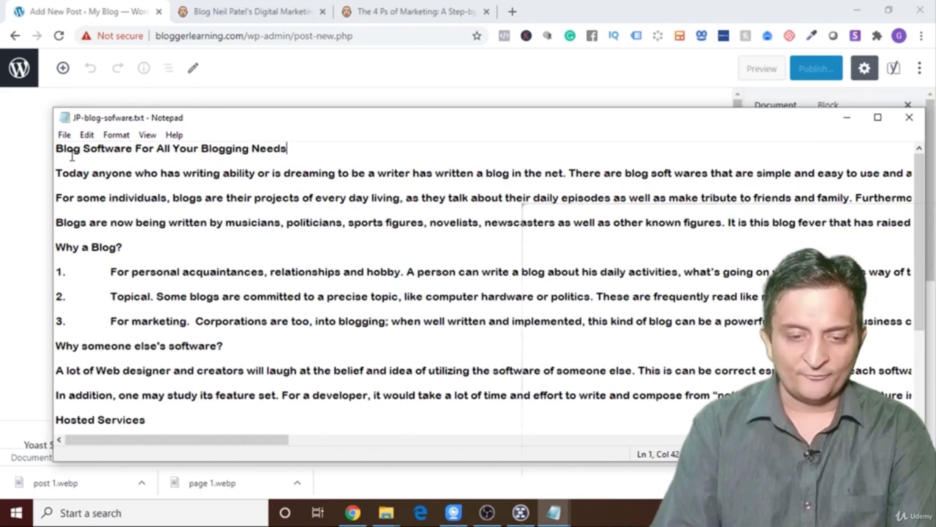
key("shift+Left")
key("shift+Left")
key("shift+Left")
key("shift+Left")
key("shift+Left")
key("shift+Left")
key("shift+Left")
key("shift+Left")
key("shift+Left")
key("shift+Left")
key("shift+Left")
key("shift+Left")
key("shift+Left")
key("shift+Left")
key("shift+Left")
key("shift+Left")
key("shift+Left")
key("shift+Left")
key("shift+Left")
key("shift+Left")
key("ctrl+c")
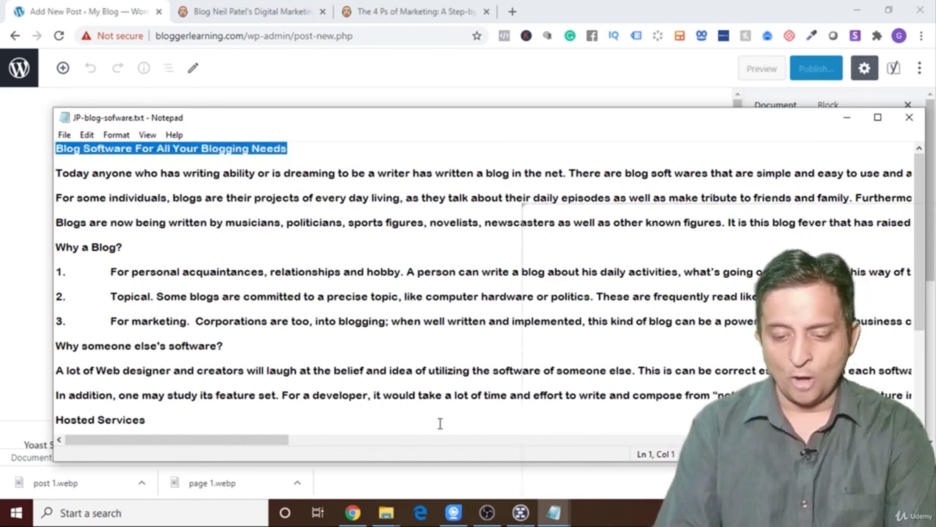
left_click(354, 512)
left_click(354, 514)
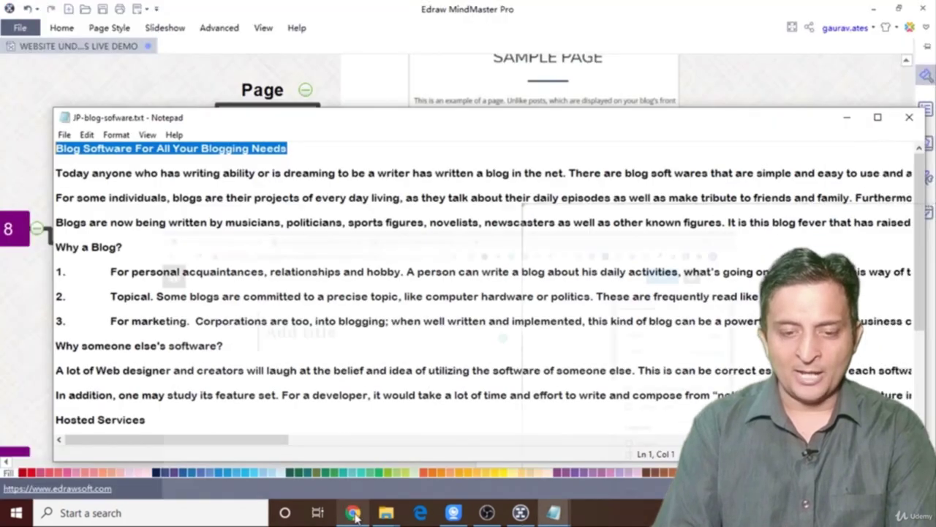
left_click(353, 512)
key("ctrl+v")
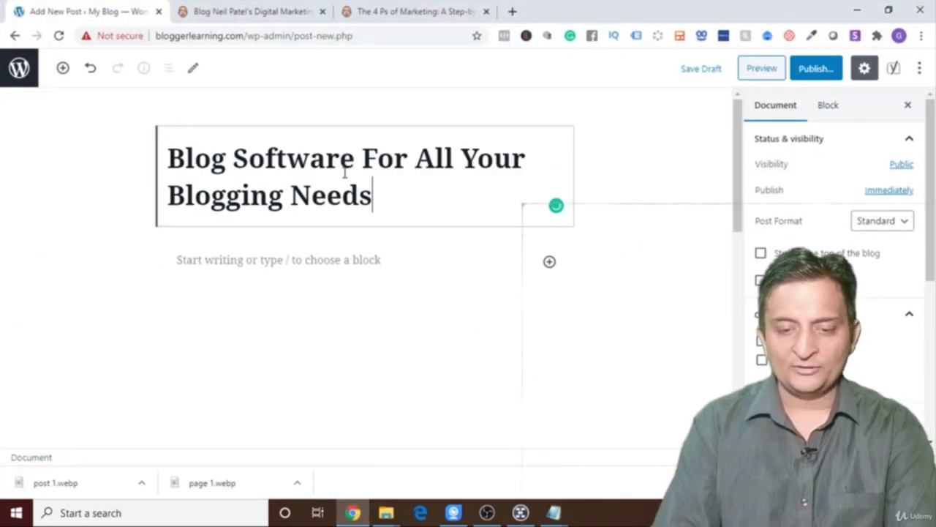
Step: Add a paragraph block and paste the full article text from Notepad into it
left_click(549, 262)
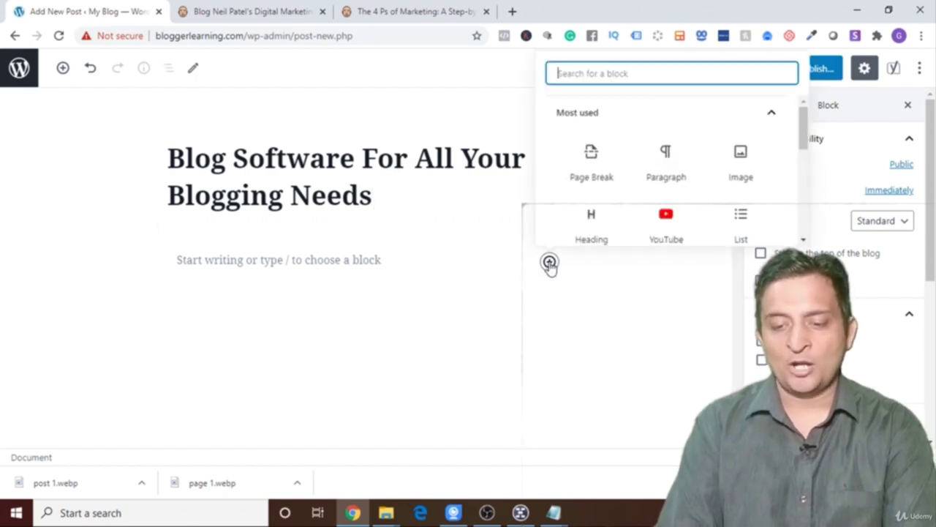
left_click(658, 182)
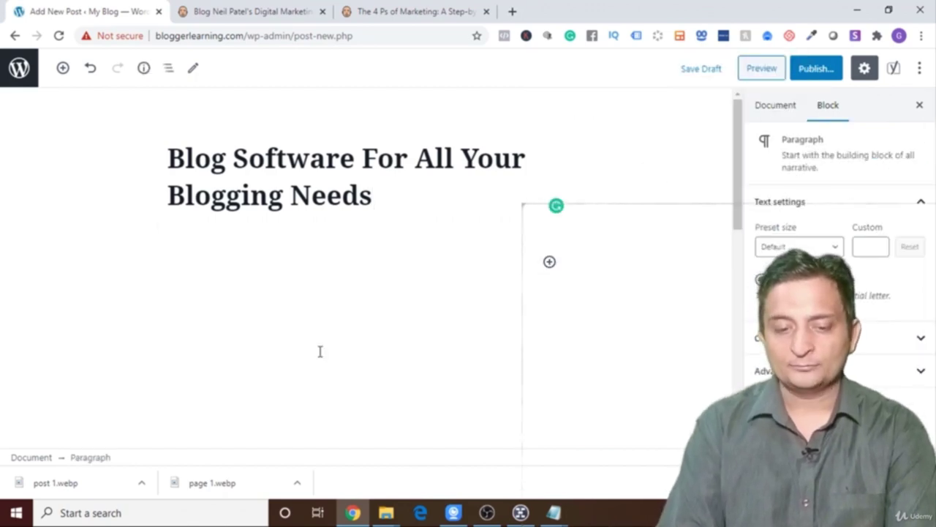
key("alt+Tab")
key("ctrl+a")
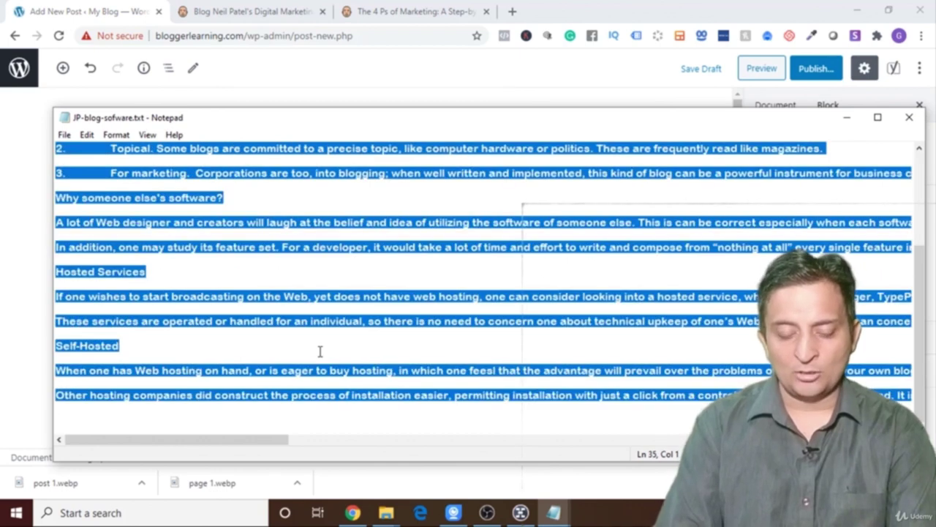
key("alt+Tab")
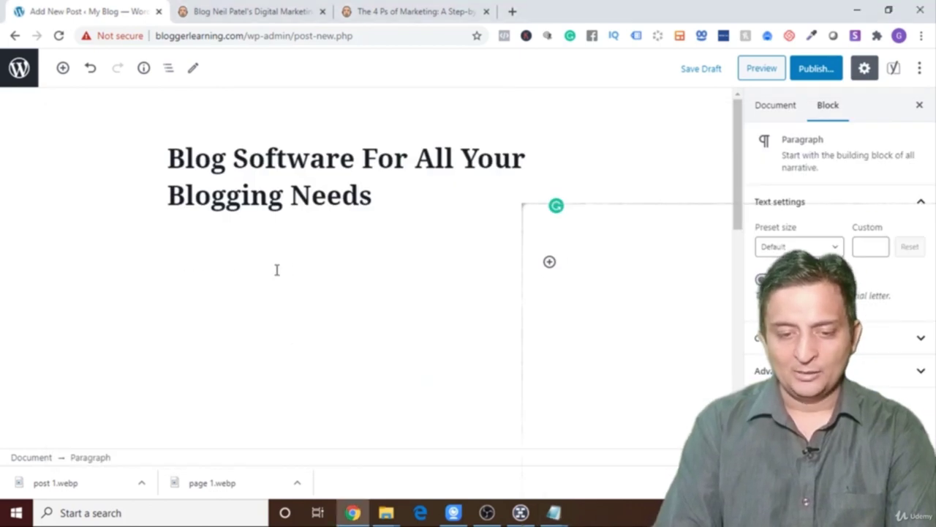
key("ctrl+v")
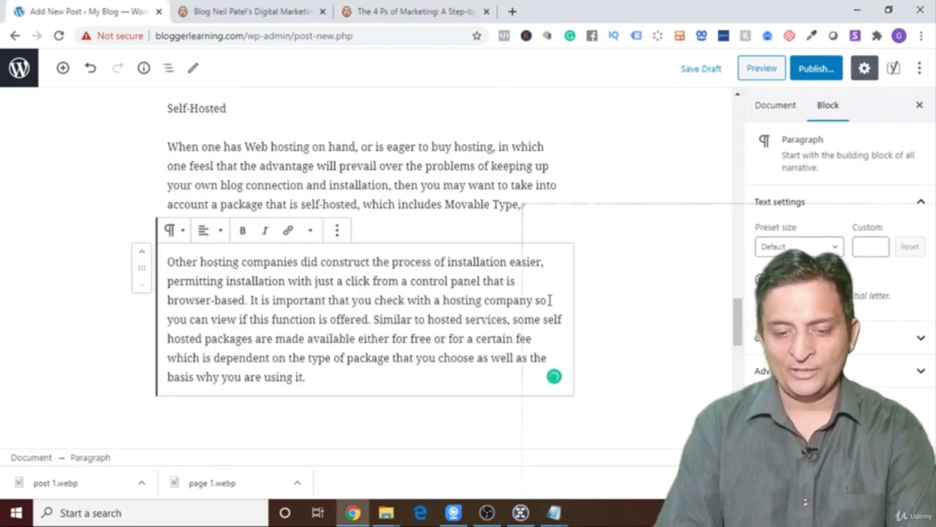
left_click_drag(737, 331, 726, 133)
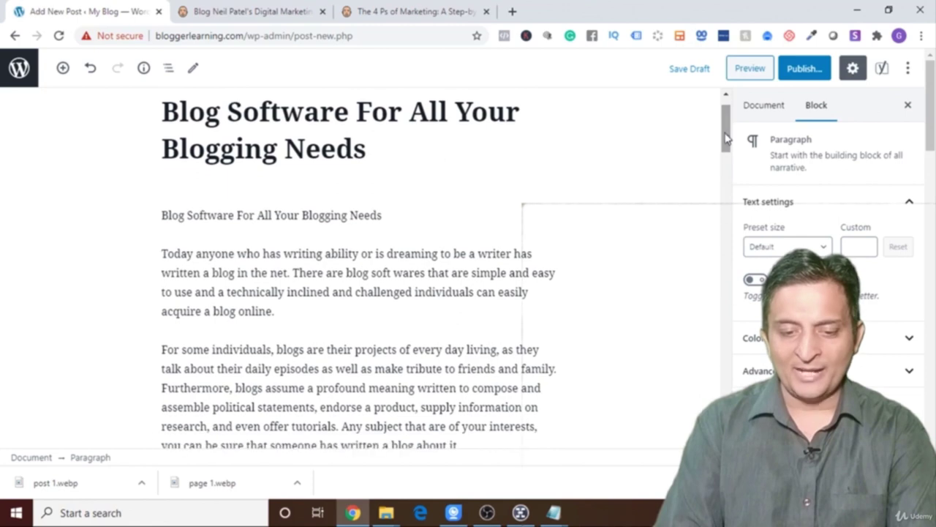
Step: Select the repeated title line and toggle bold and italic, dismissing the link options
left_click(168, 220)
key("shift+Down")
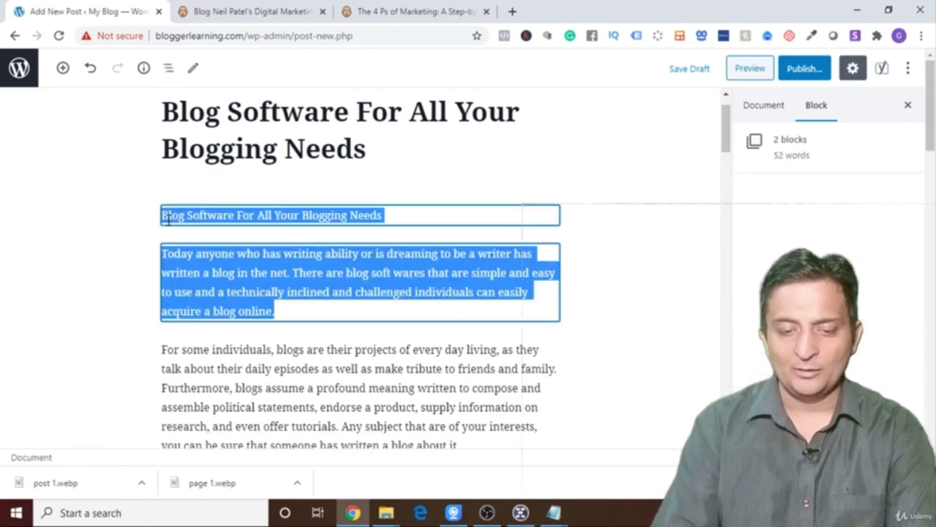
left_click(231, 215)
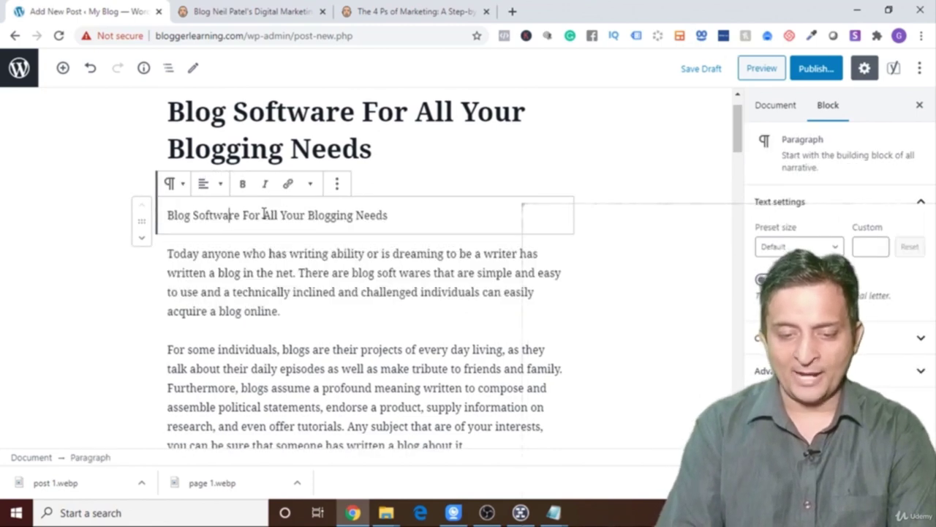
left_click_drag(394, 220, 167, 215)
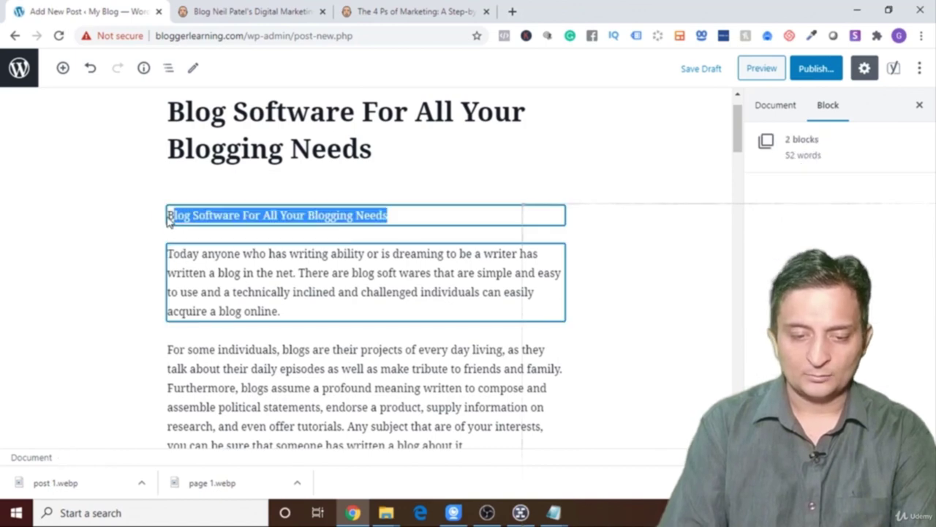
left_click(168, 214)
left_click(243, 187)
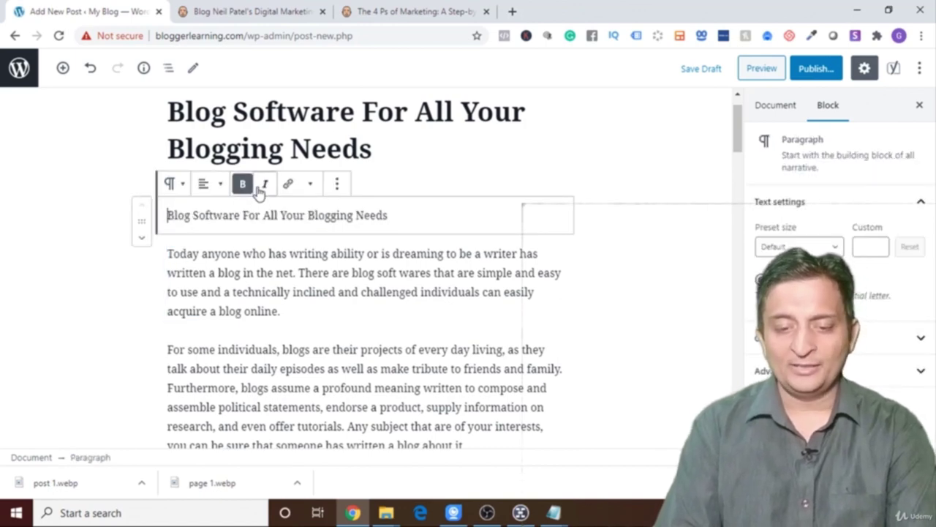
left_click(262, 188)
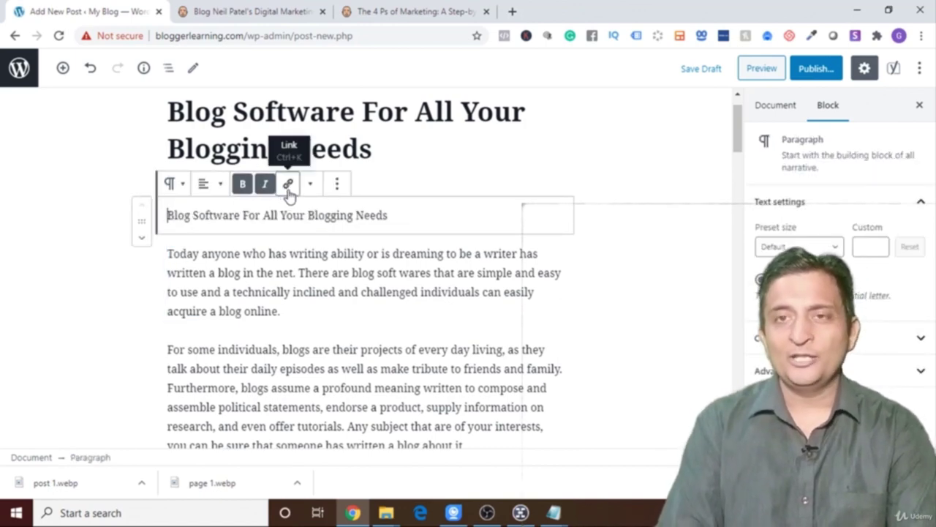
left_click(289, 186)
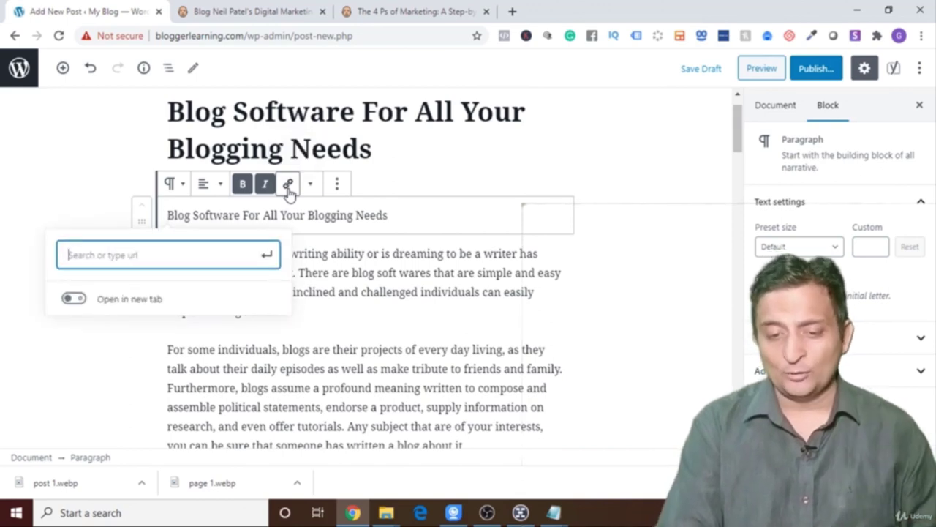
left_click(325, 271)
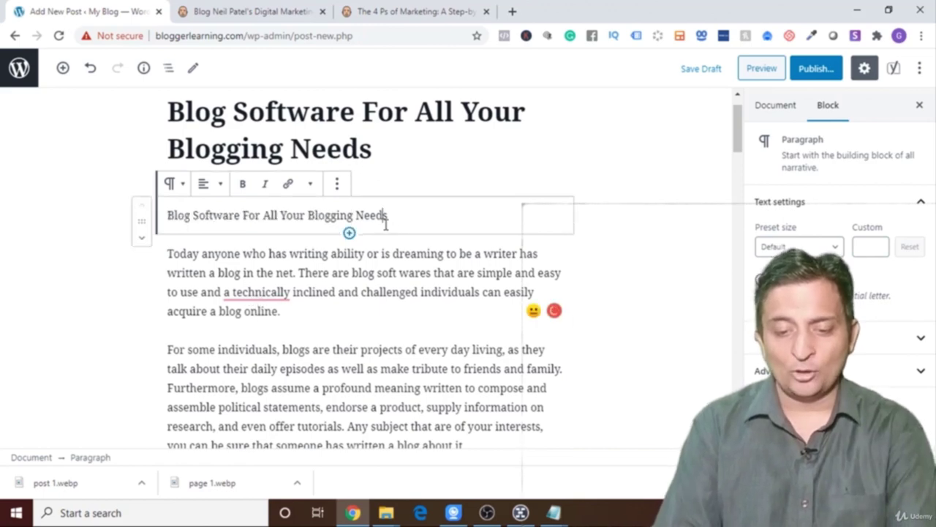
Step: Reselect the whole repeated title line, make it bold, and deselect the block
left_click_drag(376, 216, 330, 226)
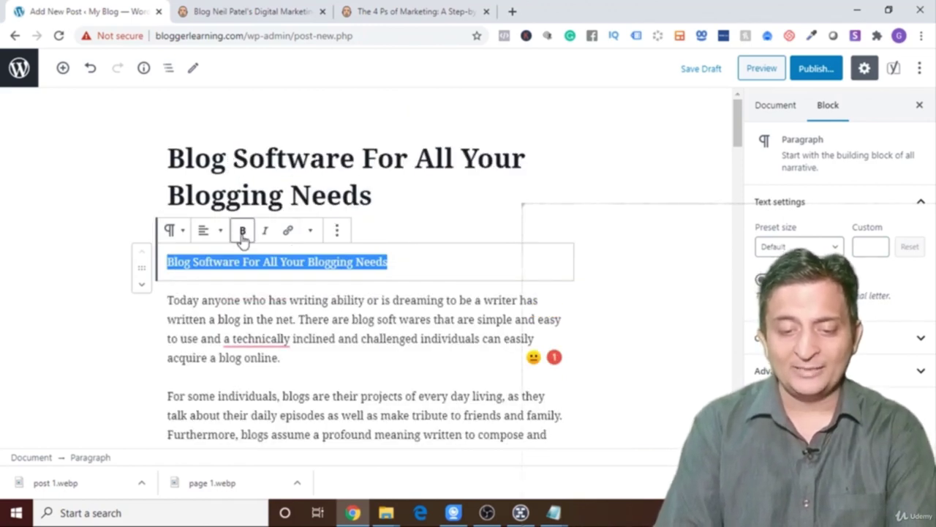
left_click(242, 231)
left_click(673, 224)
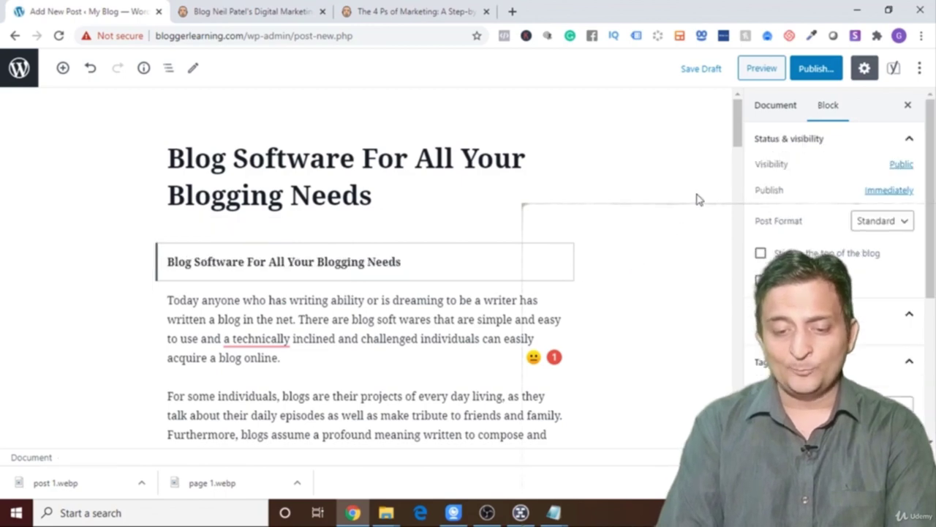
scroll(178, 227, "down", 1)
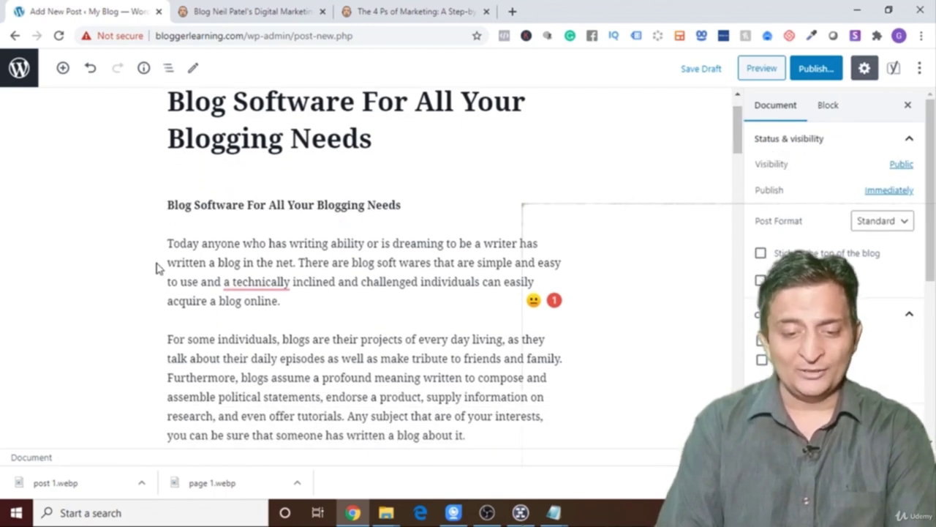
left_click(175, 232)
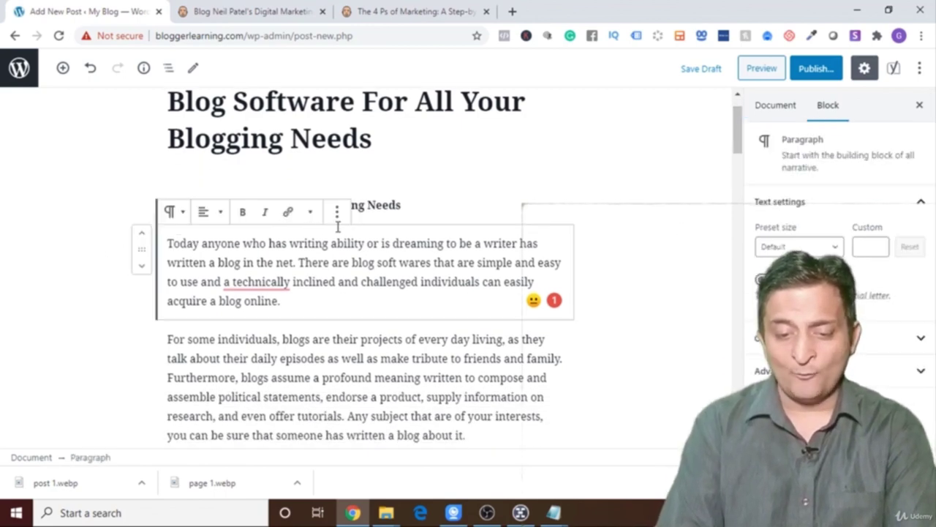
left_click(117, 325)
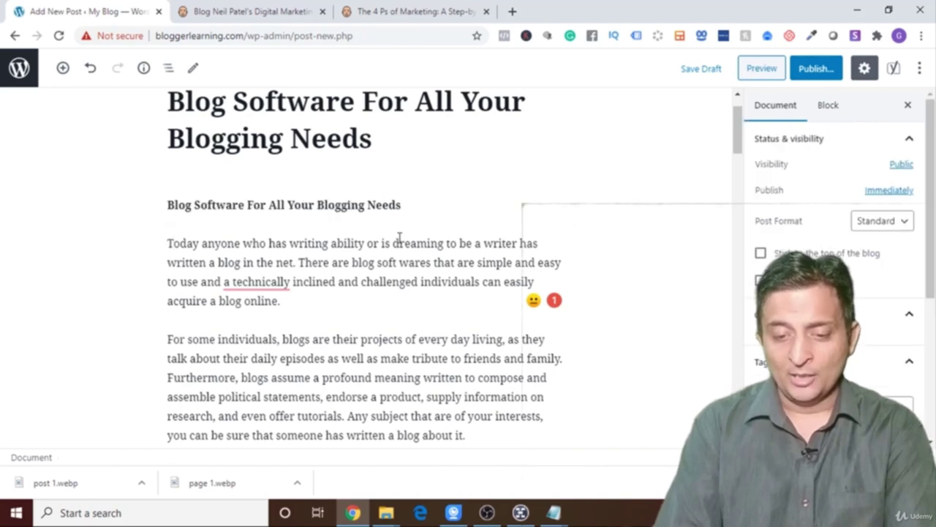
Step: Add an image block with case-study-gallery-3-1200x900.jpg below the title and close the settings panel
left_click(349, 223)
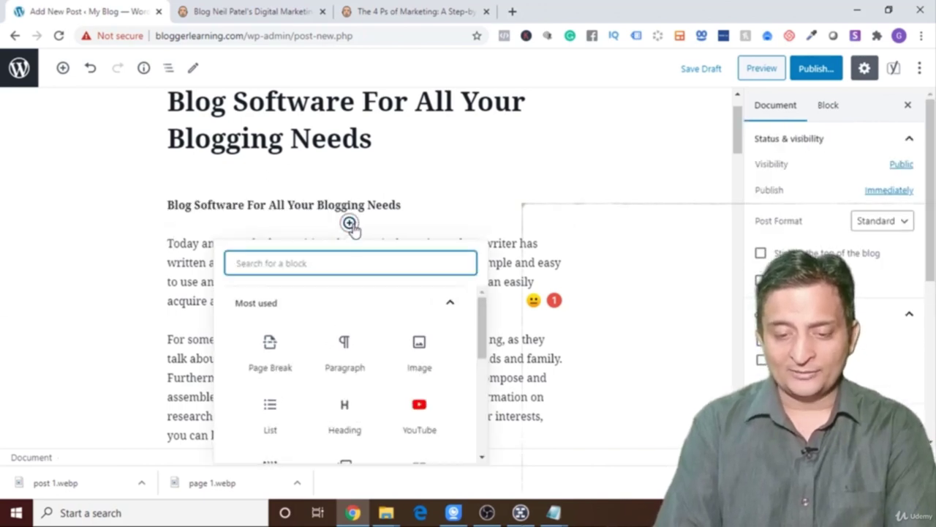
left_click(419, 370)
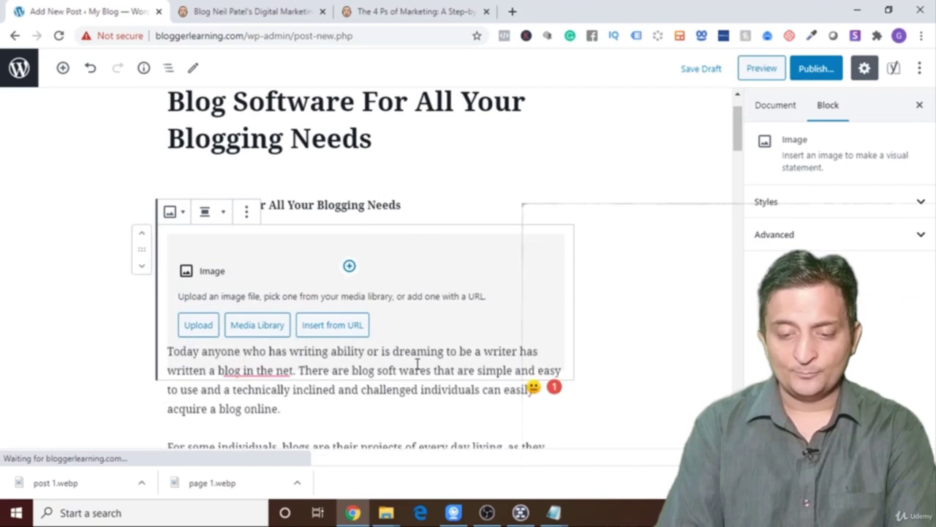
left_click(191, 329)
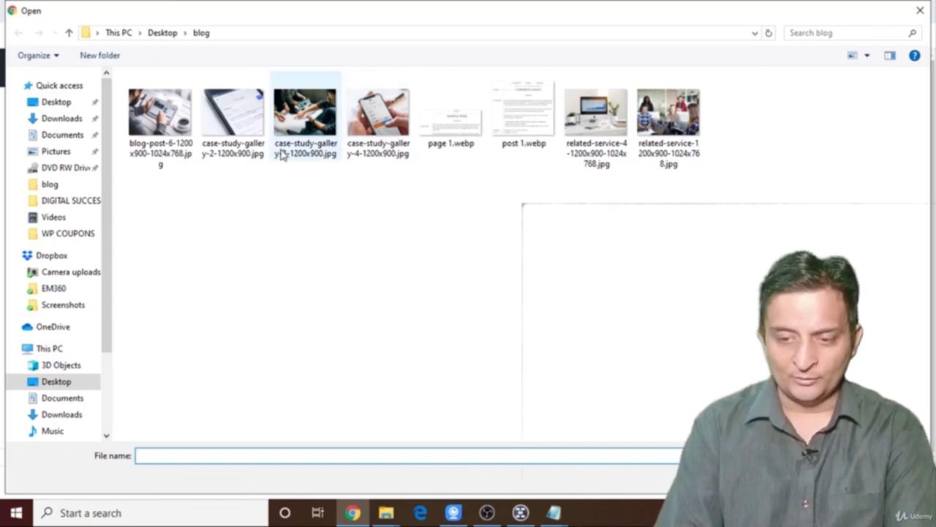
double_click(319, 134)
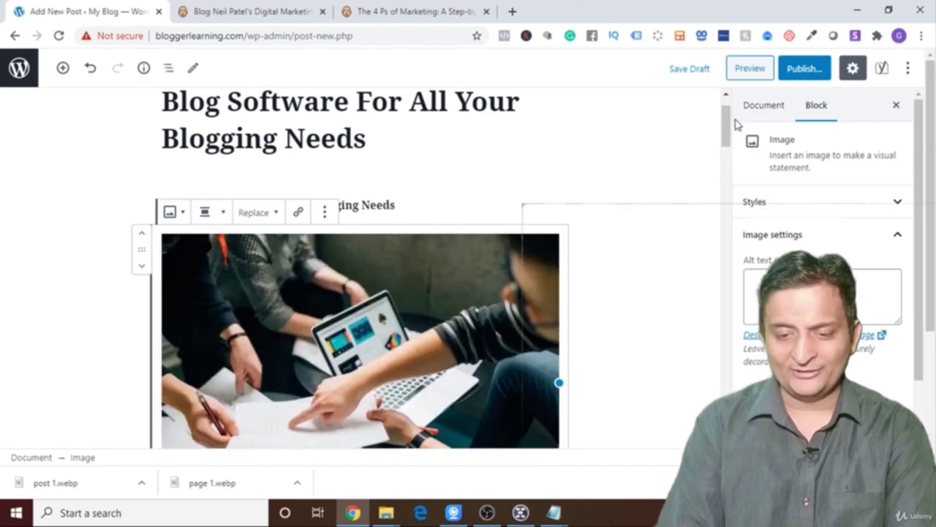
left_click_drag(722, 136, 727, 143)
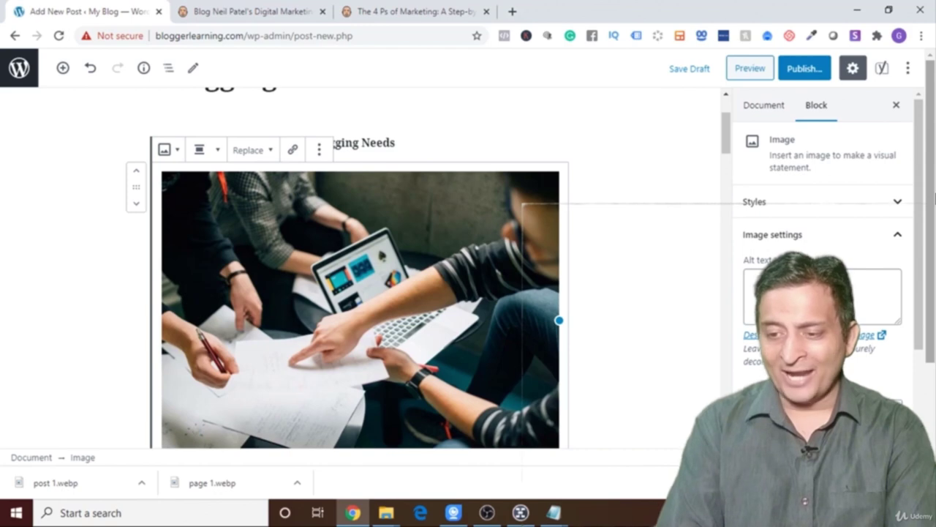
left_click(896, 106)
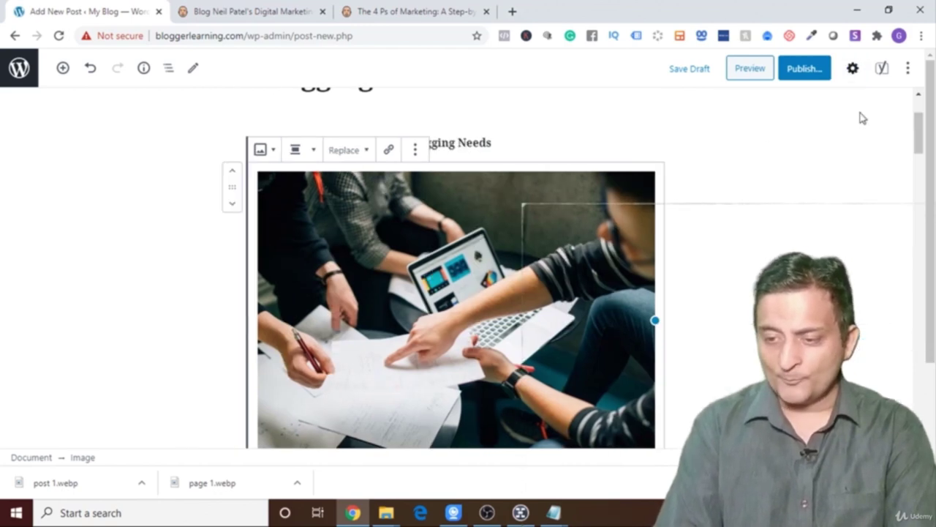
Step: Publish the post immediately and dismiss the post-published summary
left_click_drag(916, 138, 914, 75)
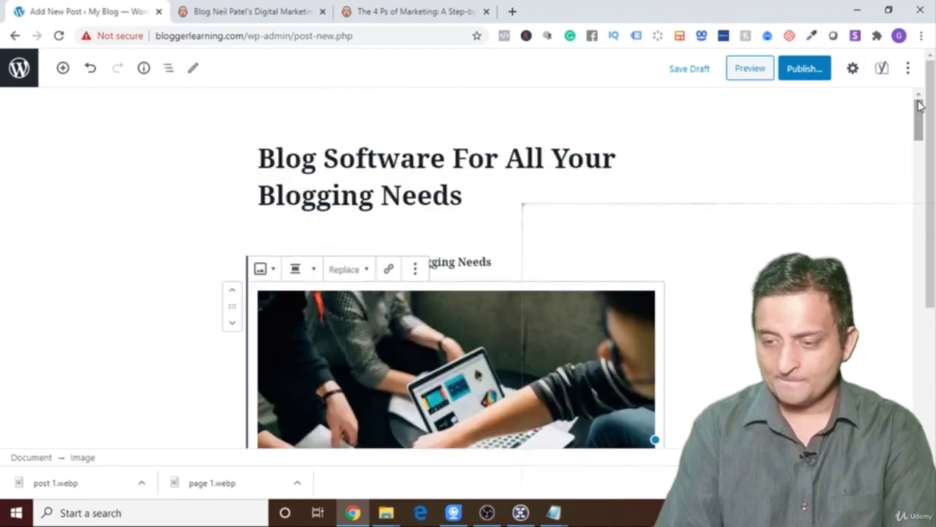
left_click(794, 76)
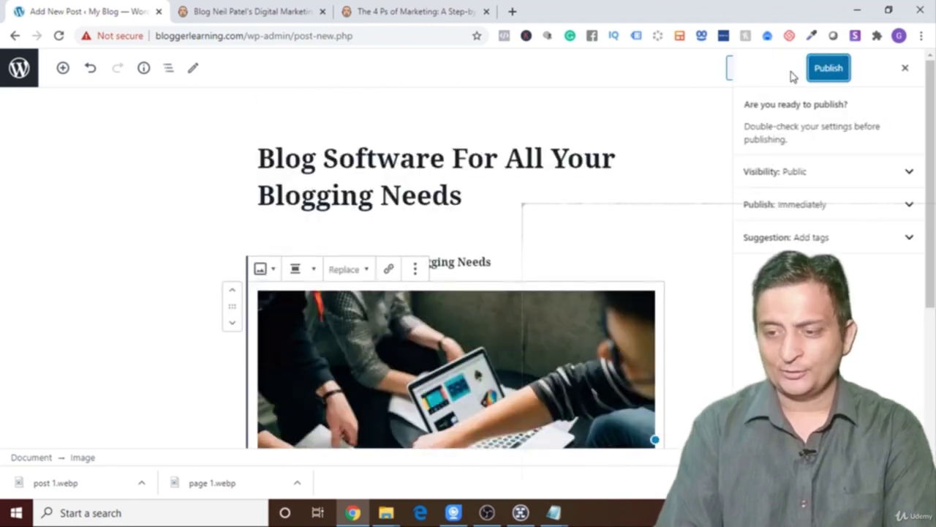
left_click(828, 69)
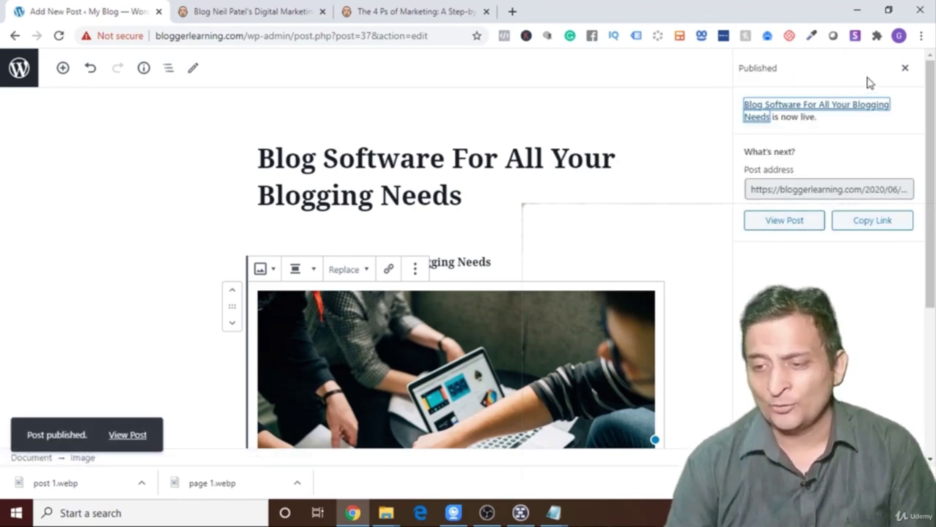
left_click(905, 69)
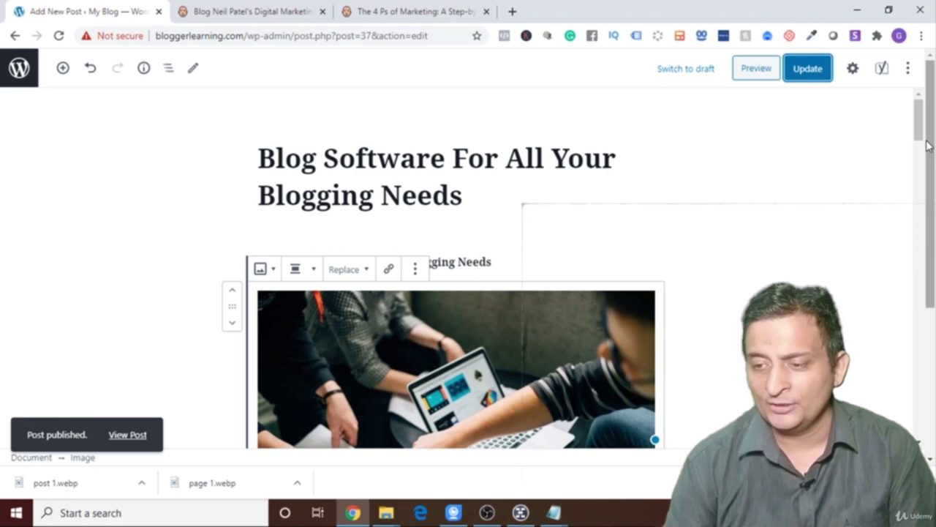
scroll(921, 135, "down", 3)
scroll(765, 159, "up", 1)
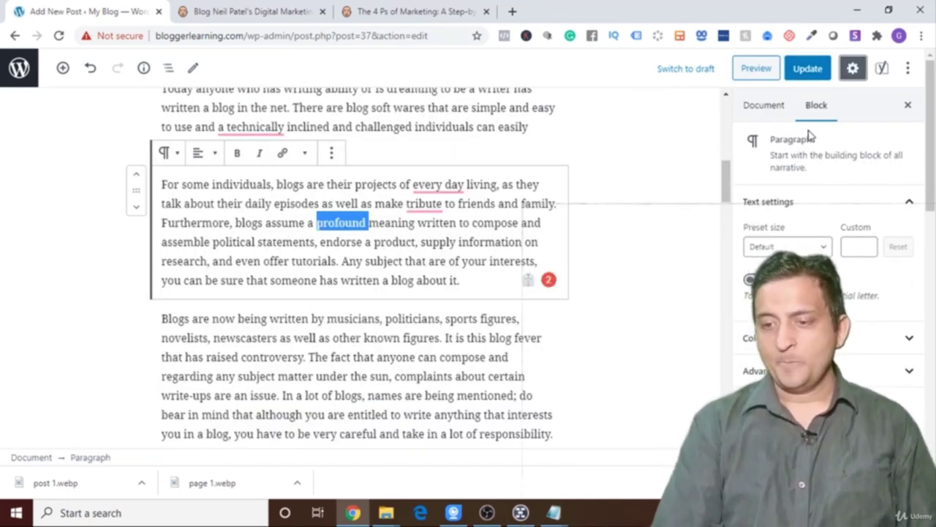
Step: Create and assign a new 'Tools' category in the Document settings, and untick Uncategorized
left_click(766, 110)
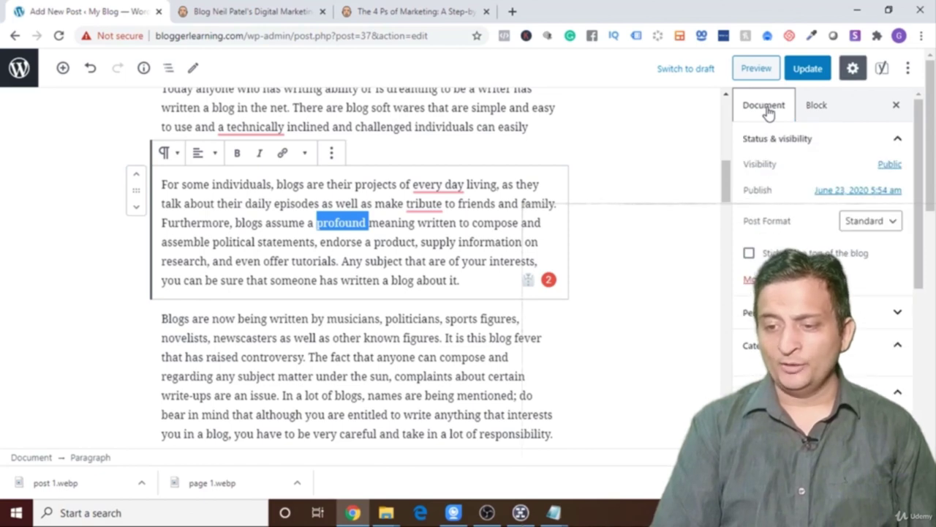
left_click_drag(913, 163, 920, 232)
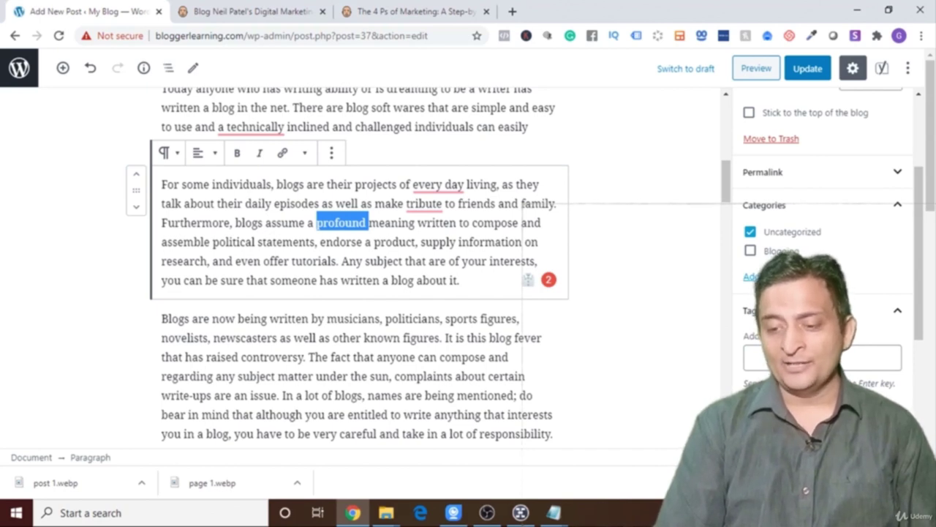
left_click(748, 319)
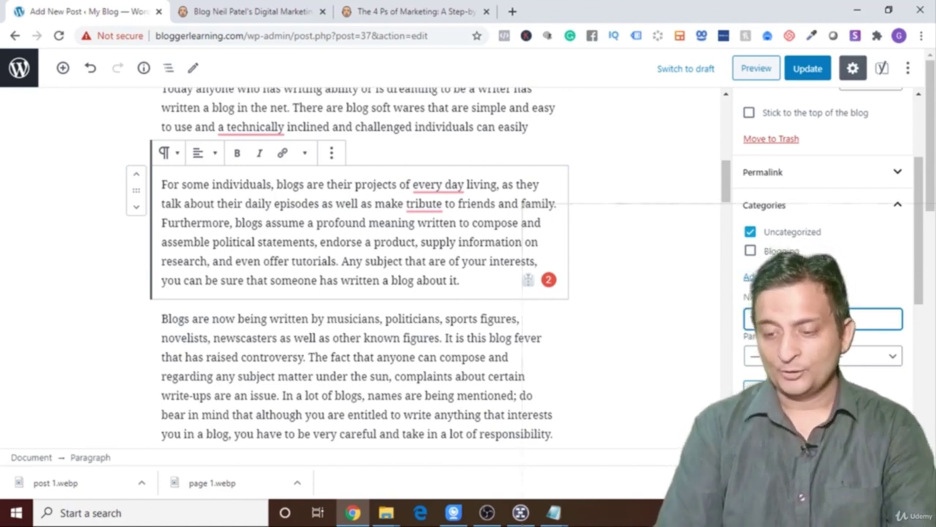
key("Tab")
key("Tab")
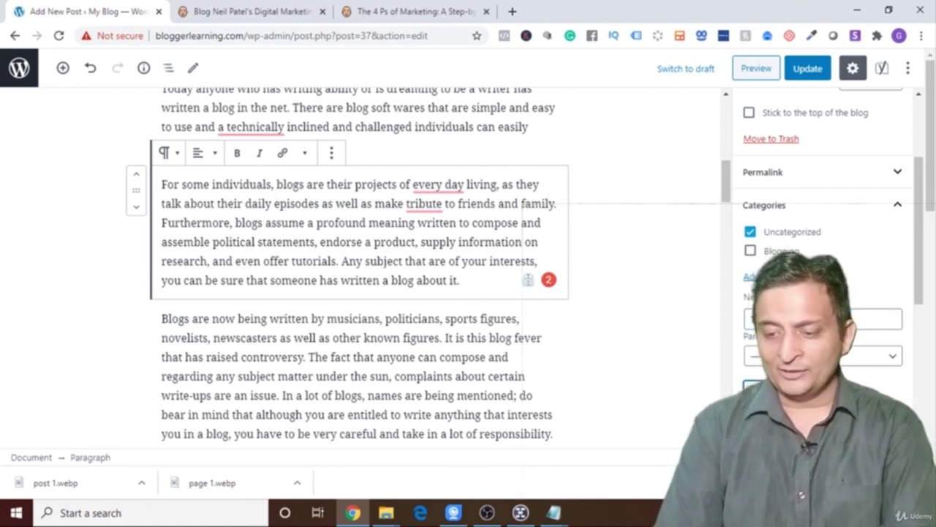
key("Return")
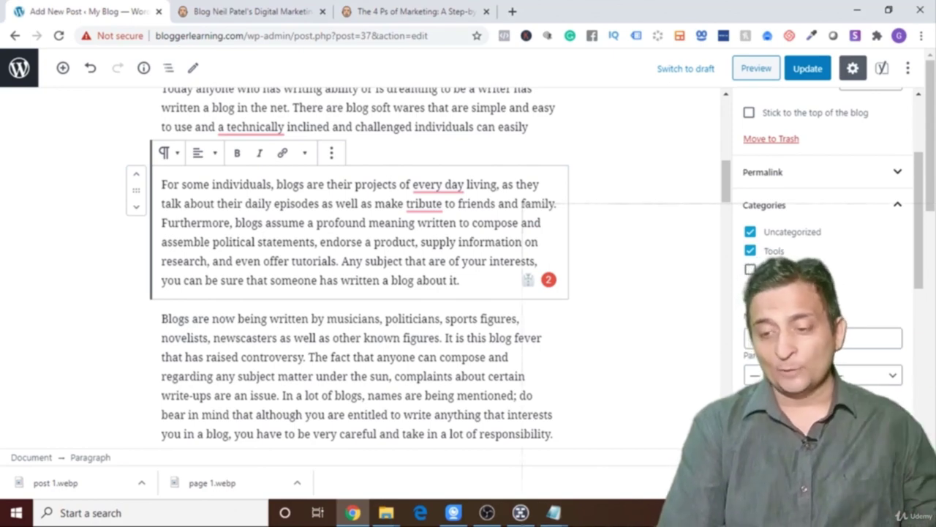
left_click(750, 233)
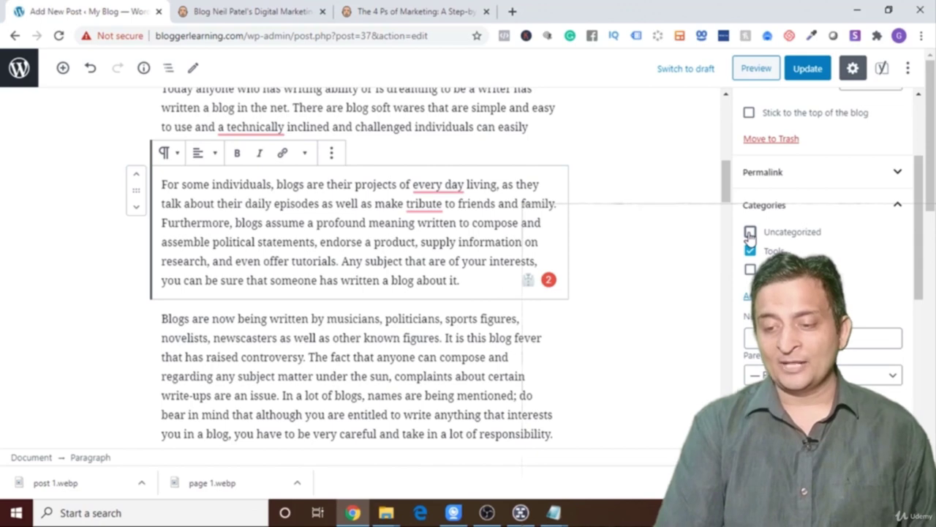
left_click_drag(921, 278, 920, 311)
left_click_drag(924, 269, 920, 242)
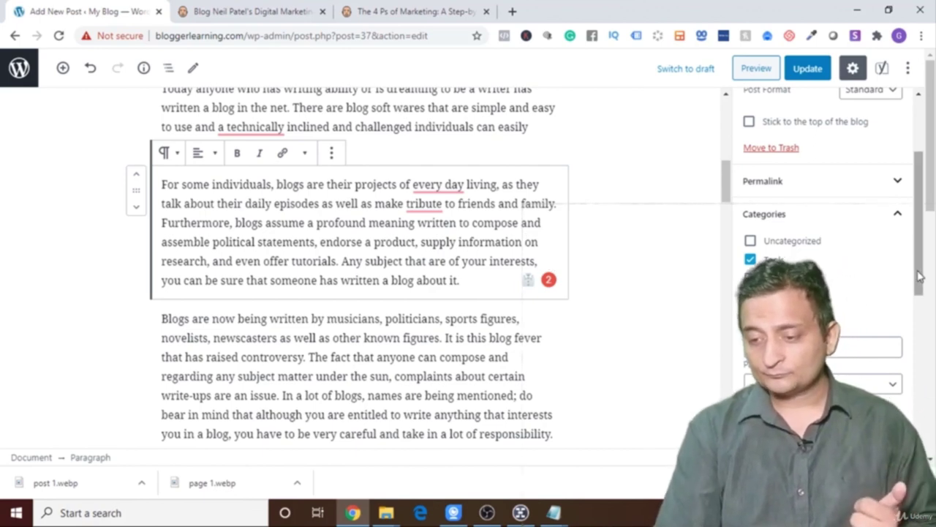
scroll(923, 300, "down", 1)
left_click_drag(926, 306, 926, 374)
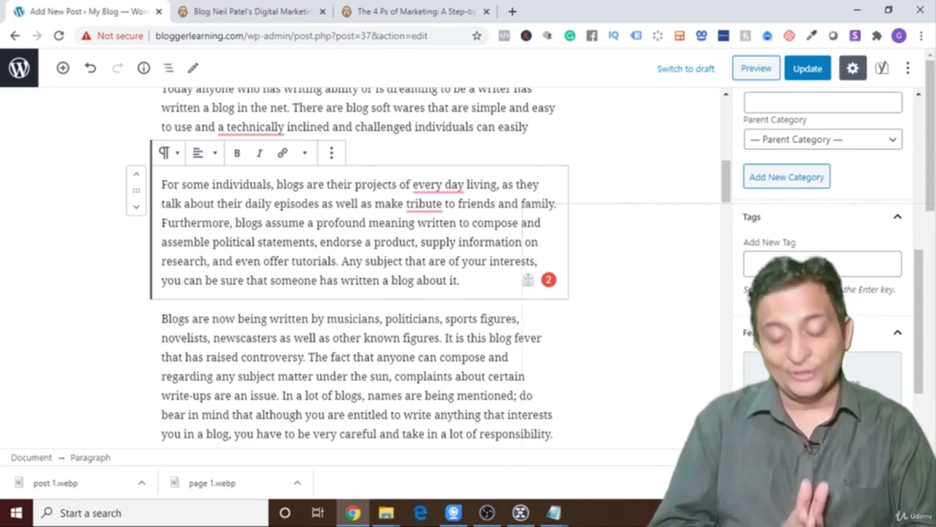
Step: Add the tags 'blooging tools' and 'buzzsumo', then bring up the featured image picker
left_click(761, 265)
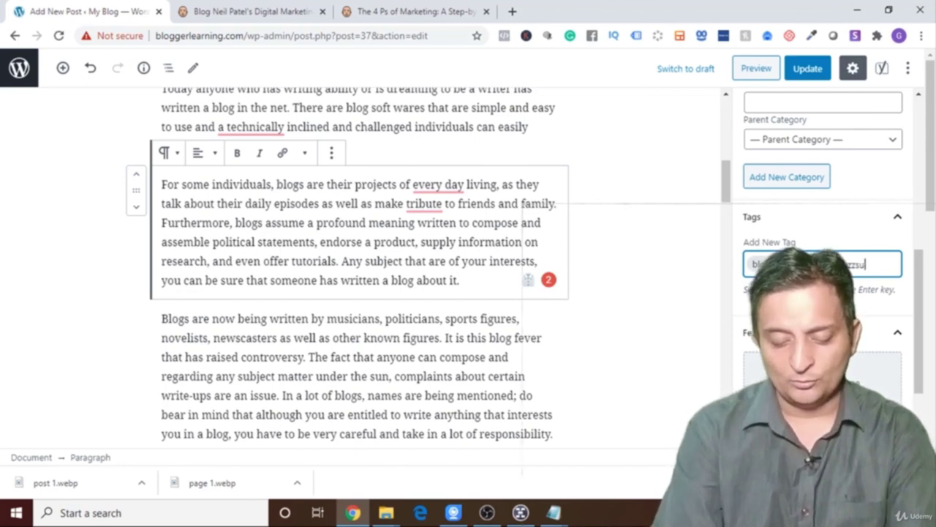
key("Return")
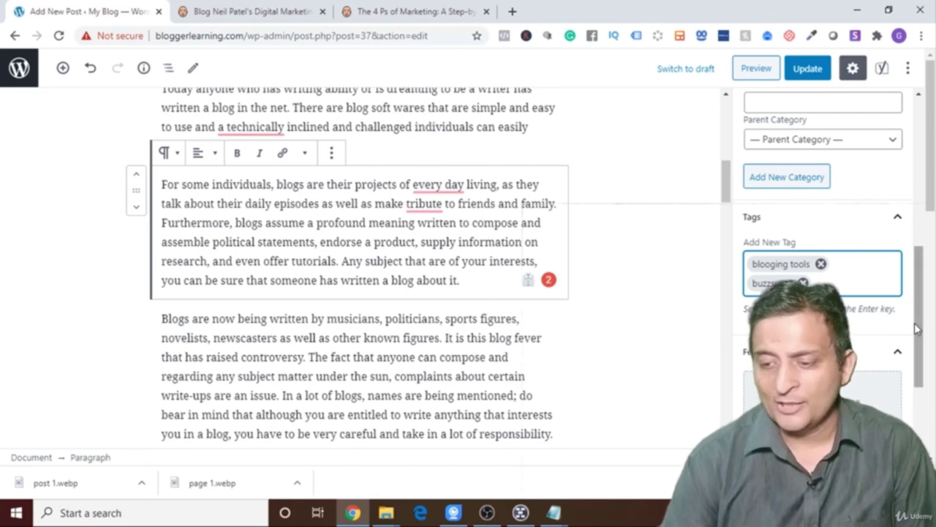
scroll(923, 316, "down", 1)
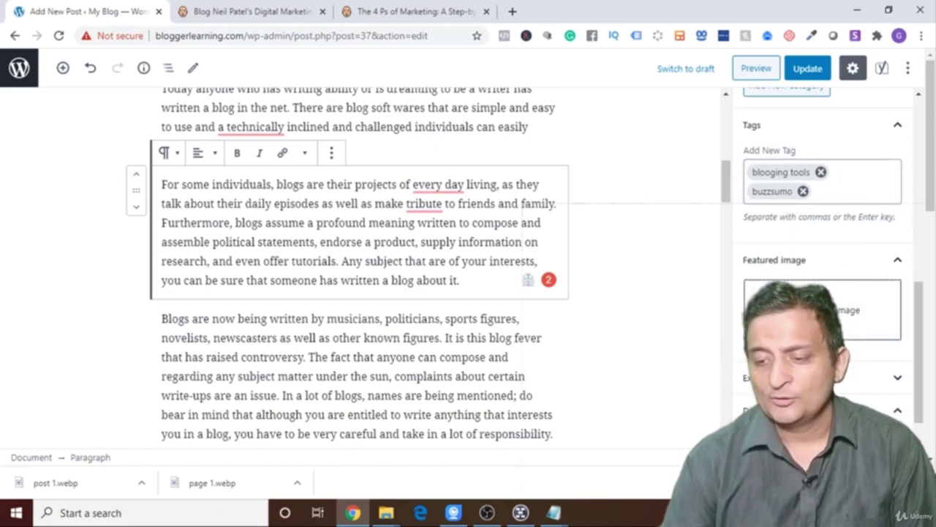
left_click(822, 310)
Step: Set the hands-on-tablet photo as the featured image and update the published post
left_click(166, 212)
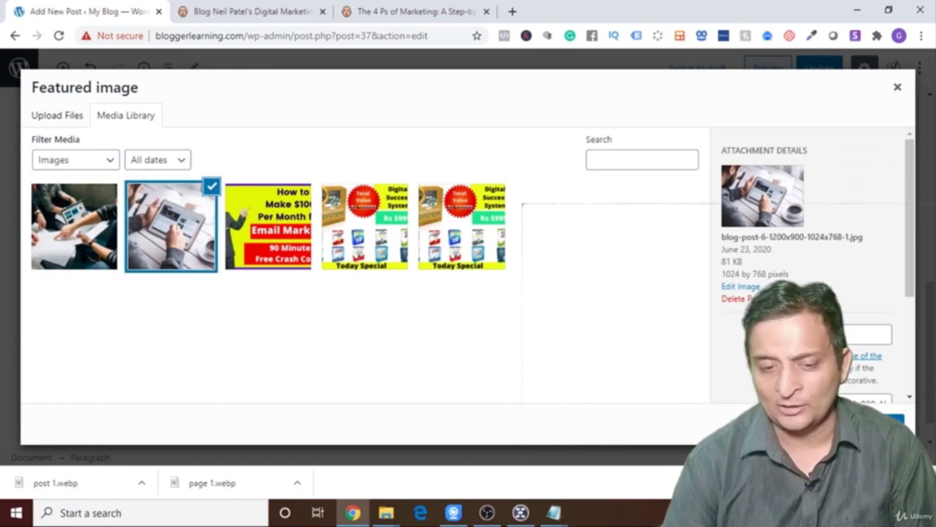
left_click(870, 421)
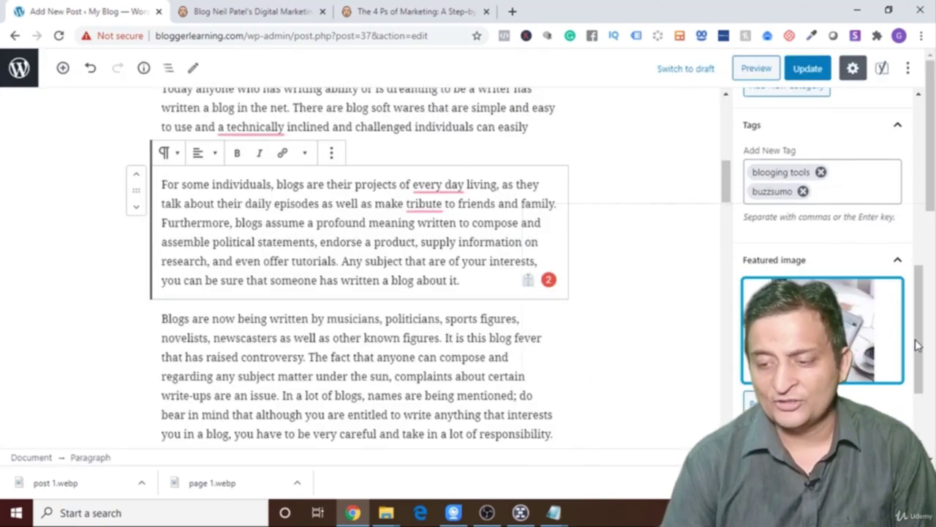
scroll(926, 345, "down", 2)
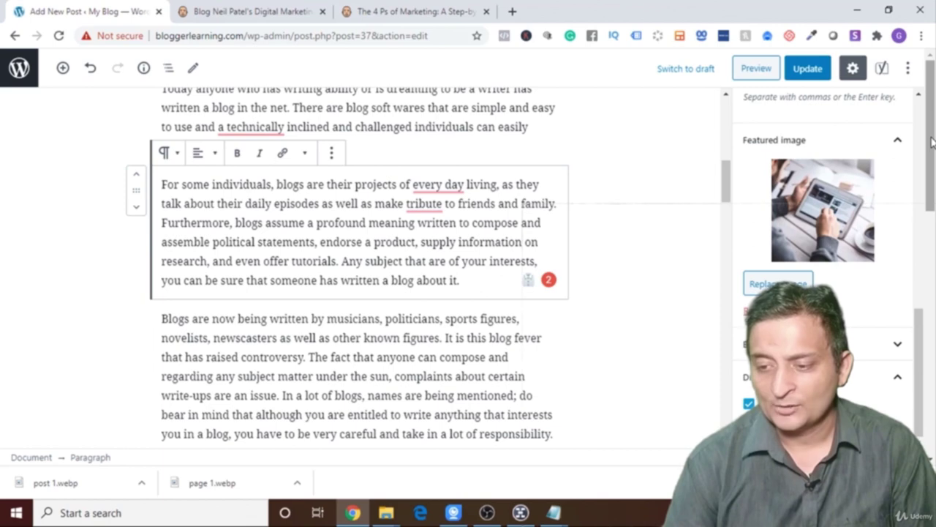
left_click_drag(727, 178, 728, 217)
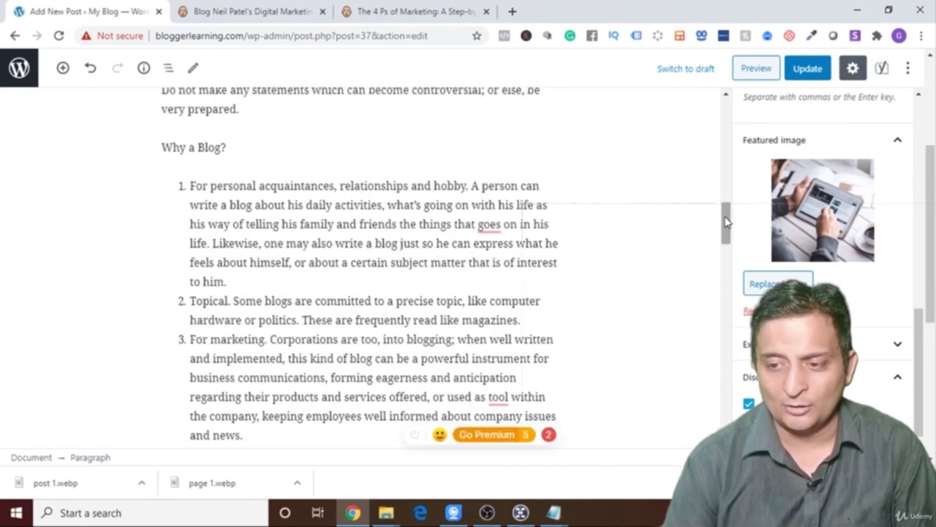
left_click(803, 69)
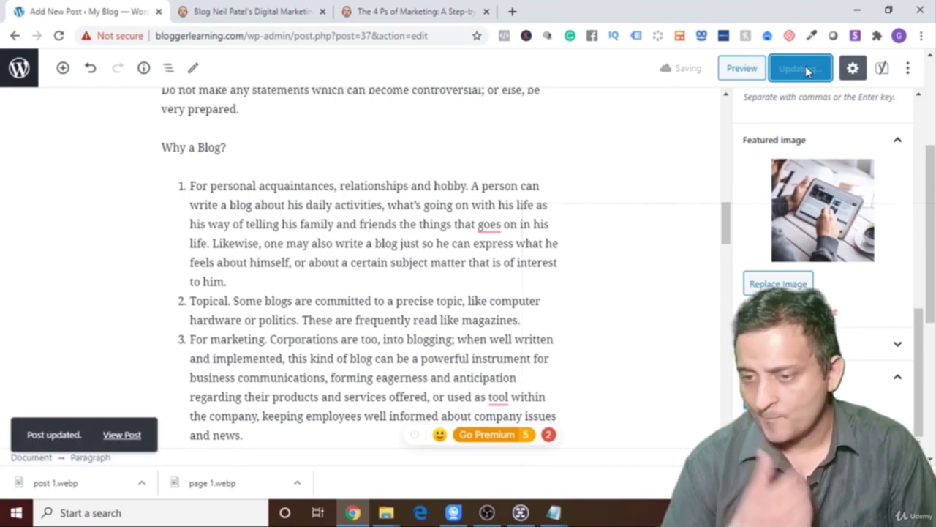
left_click_drag(728, 217, 738, 389)
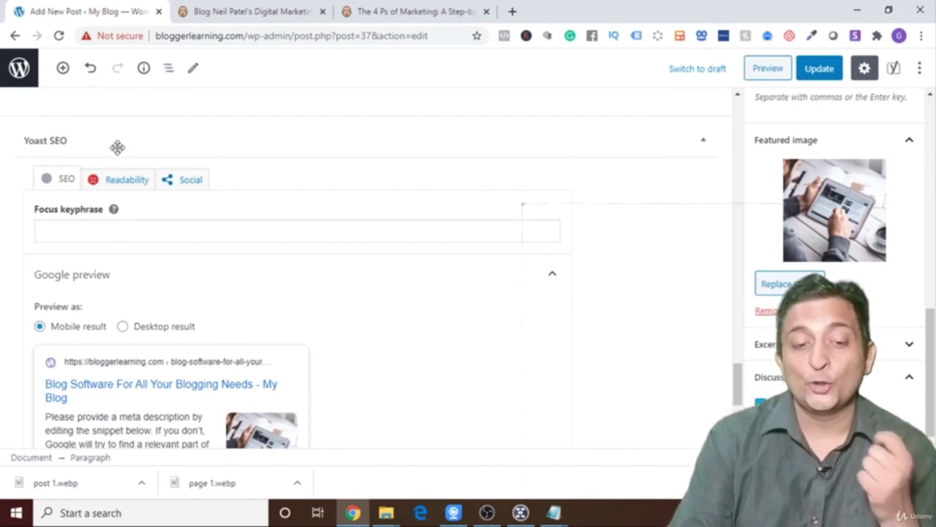
Step: Enter the Yoast focus keyphrase about blogging tools, correcting its spelling and year
left_click(127, 234)
type("B")
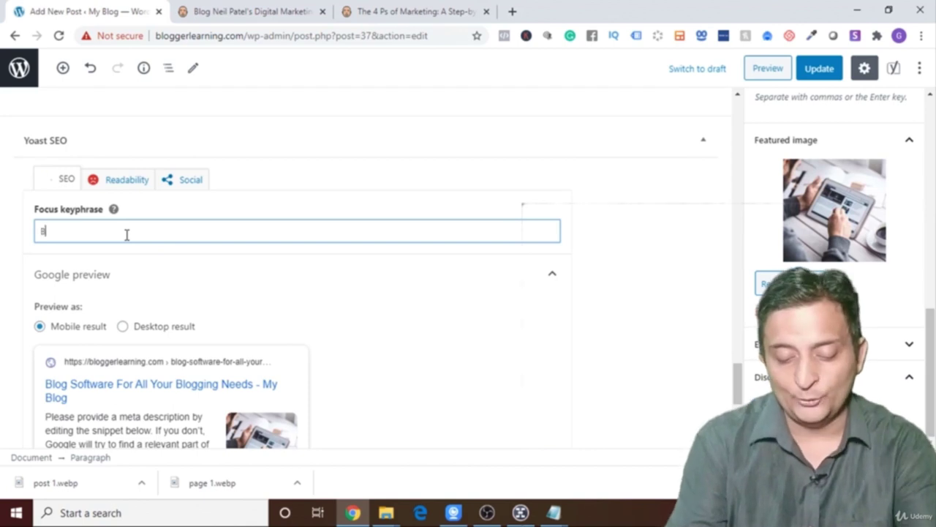
type("illggi")
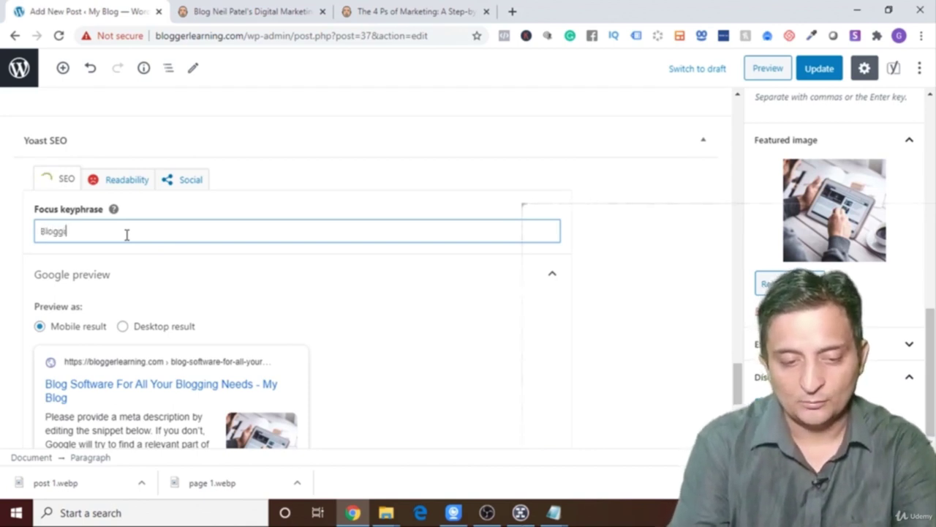
type("ng tolls in 2002")
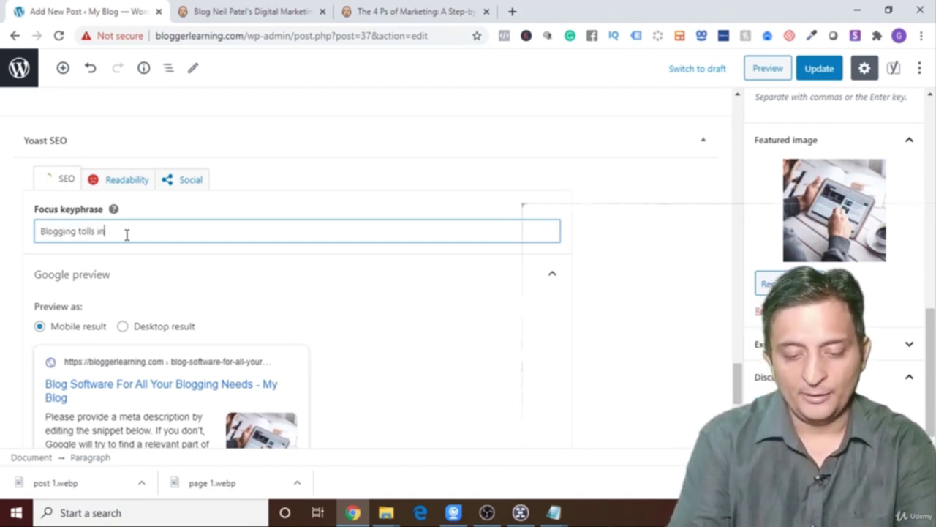
left_click(89, 232)
key("BackSpace")
type("o")
left_click(202, 231)
key("BackSpace")
key("BackSpace")
type("2020")
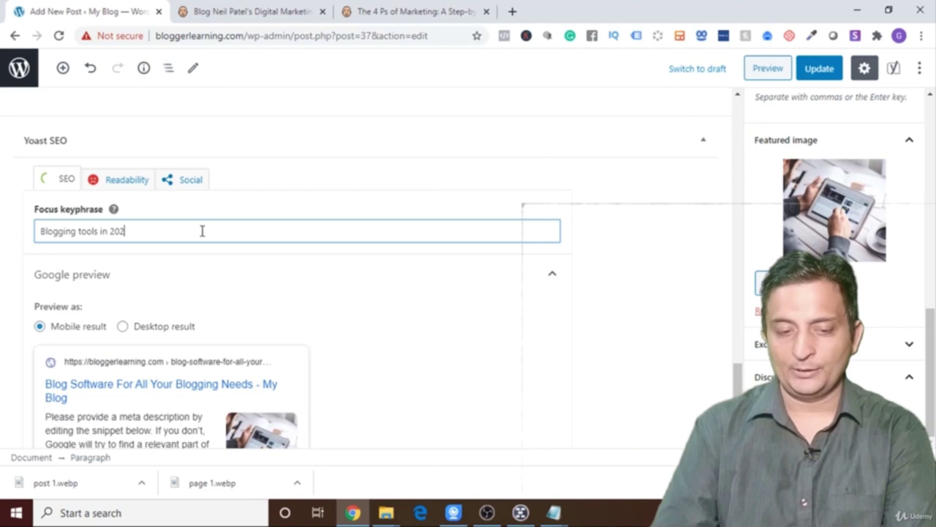
left_click(2, 266)
Step: Preview the Yoast Google snippet as a desktop result, then as a mobile result
scroll(2, 267, "down", 3)
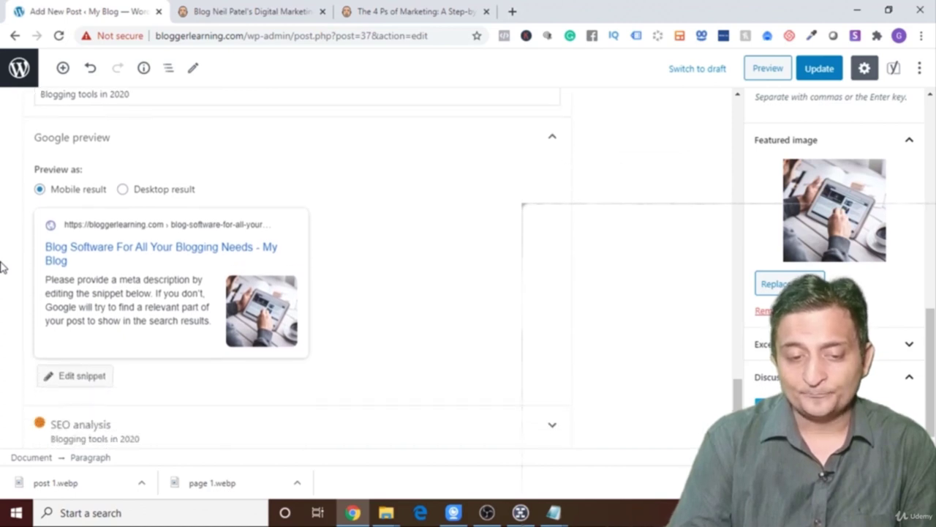
scroll(2, 267, "down", 1)
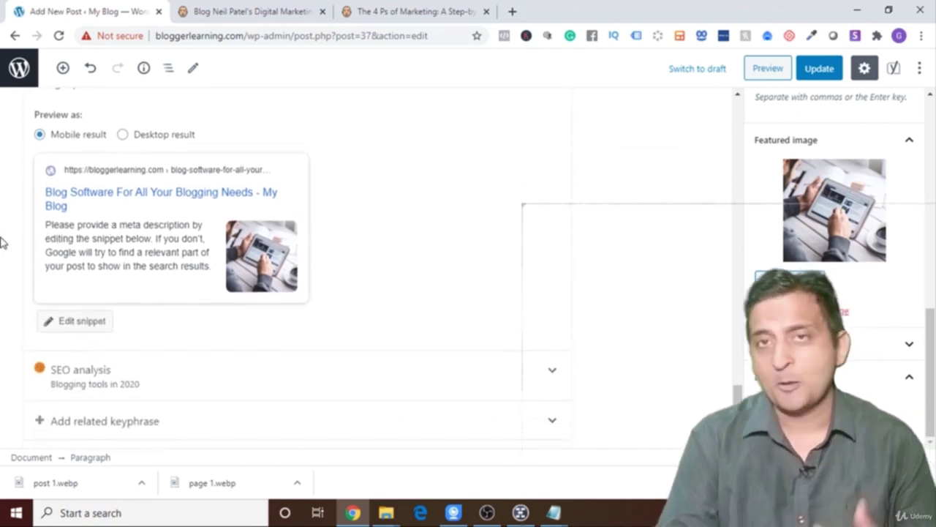
scroll(2, 241, "down", 1)
scroll(1, 240, "up", 1)
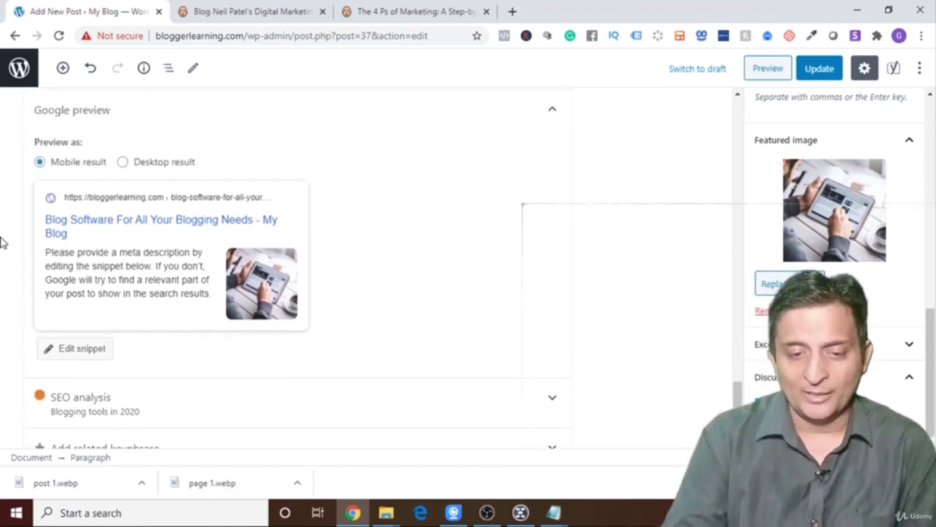
left_click(122, 161)
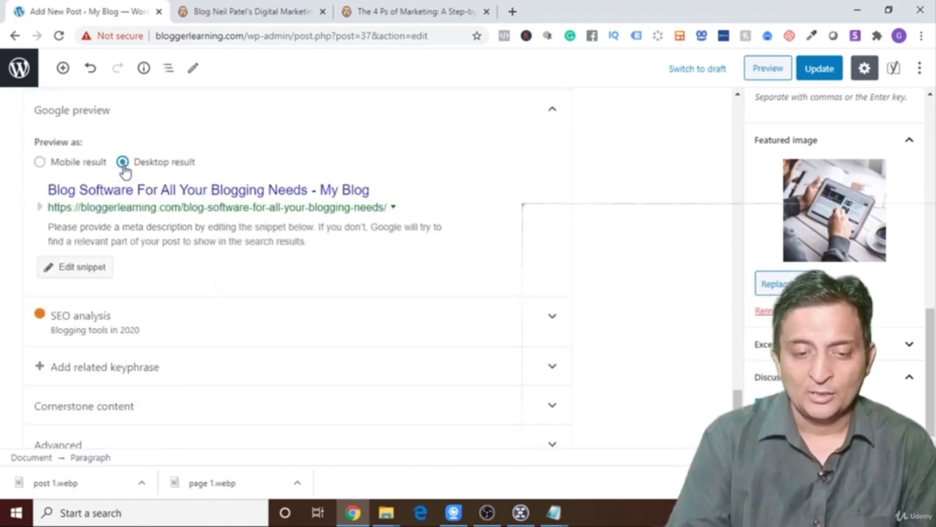
left_click(39, 162)
Step: Update the post and open the live post in a new tab
scroll(3, 278, "down", 2)
left_click_drag(737, 398, 734, 338)
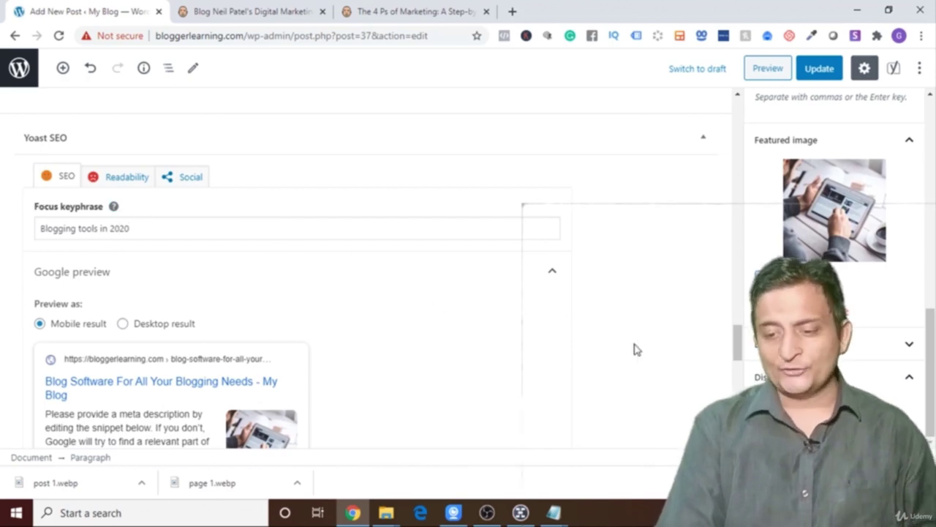
left_click_drag(737, 350, 731, 104)
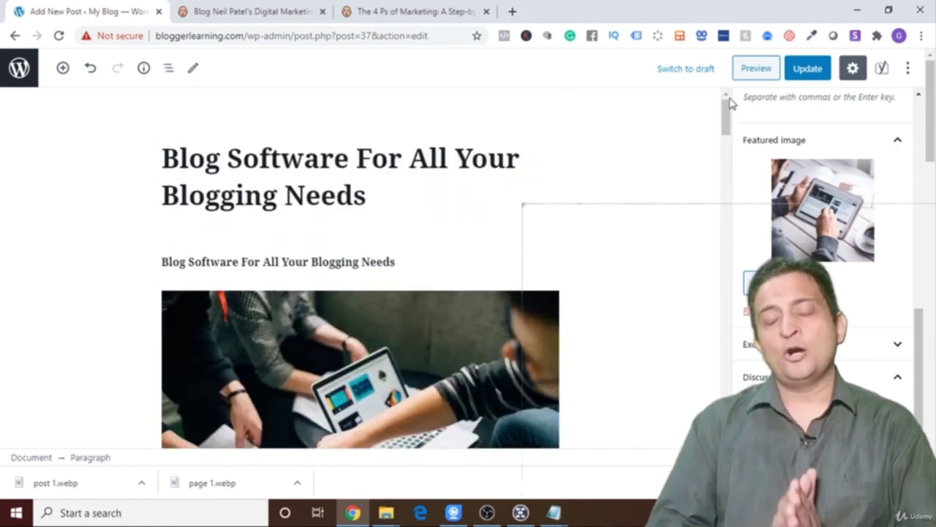
left_click(808, 68)
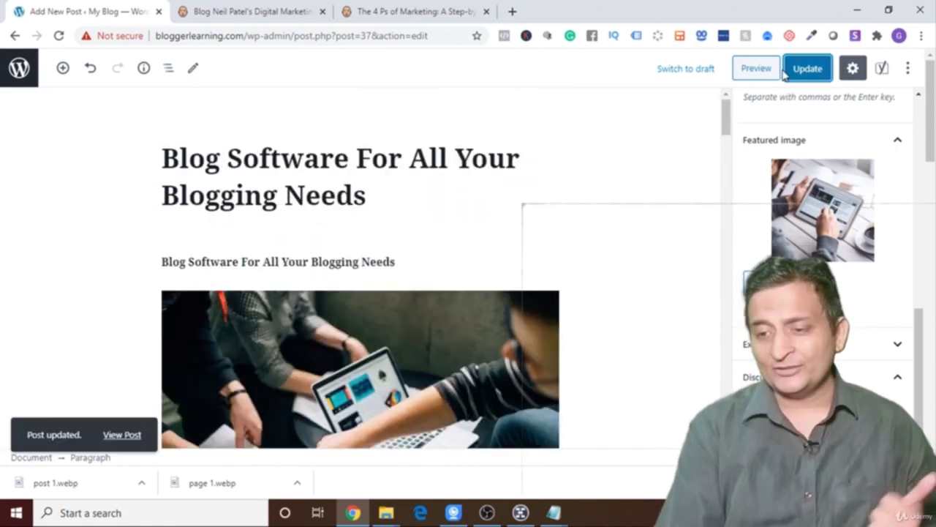
left_click(754, 68)
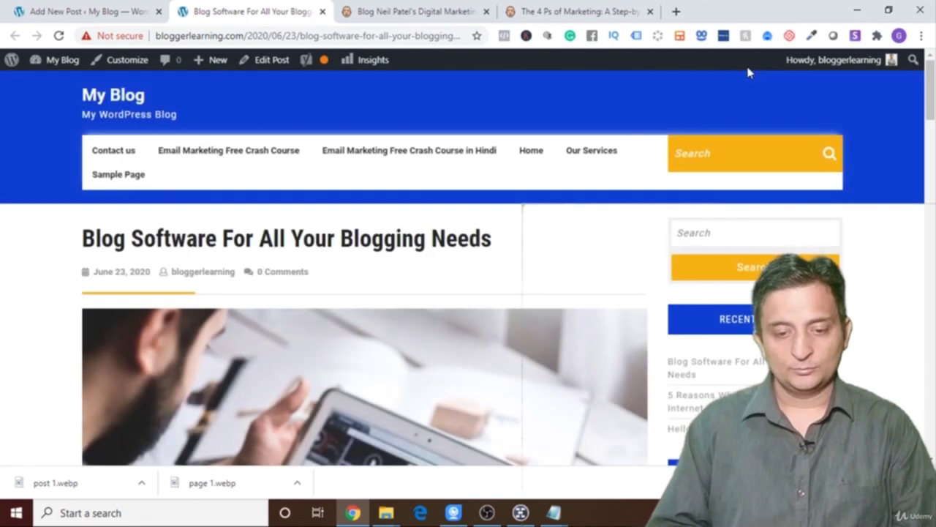
scroll(747, 72, "down", 6)
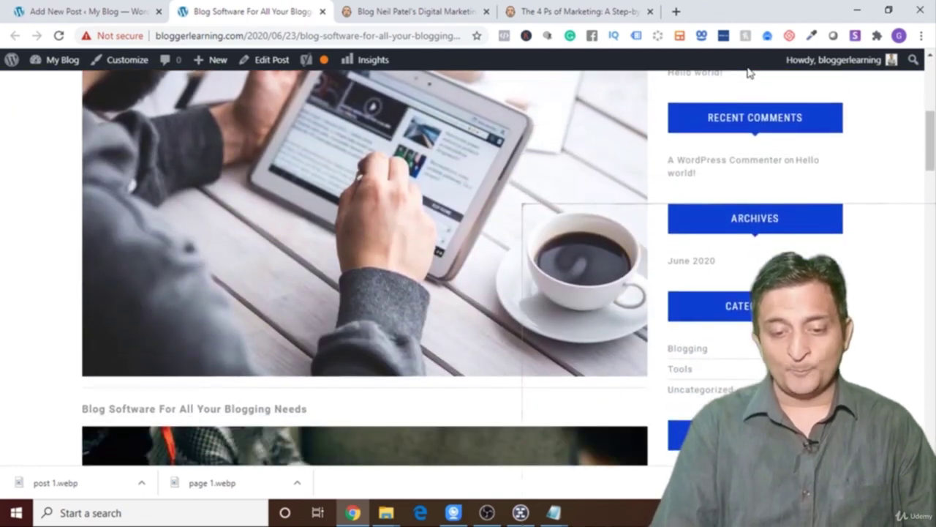
scroll(748, 71, "down", 2)
scroll(747, 72, "up", 6)
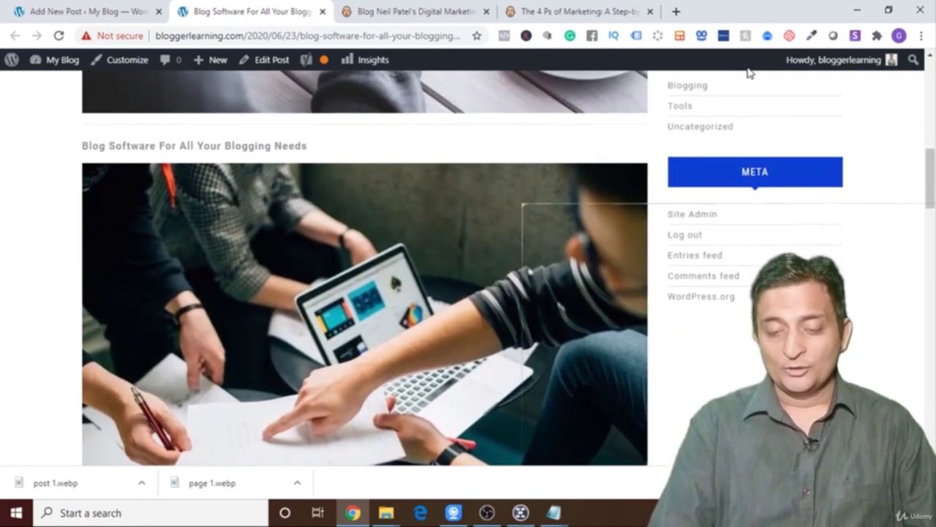
scroll(231, 149, "up", 2)
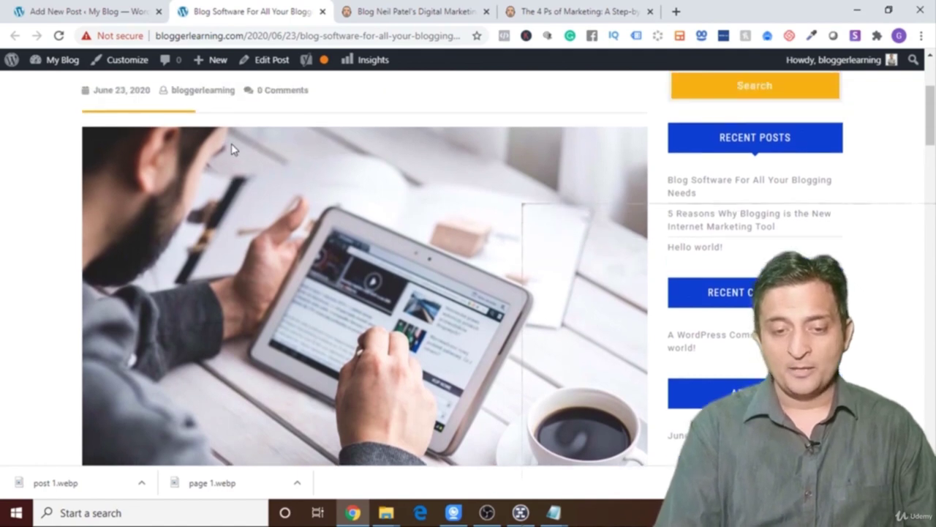
scroll(264, 257, "down", 1)
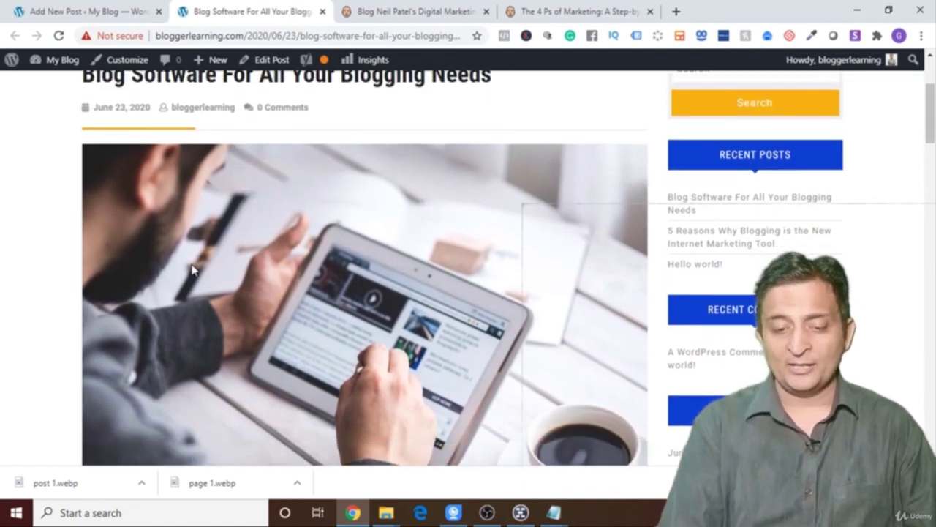
scroll(248, 282, "down", 6)
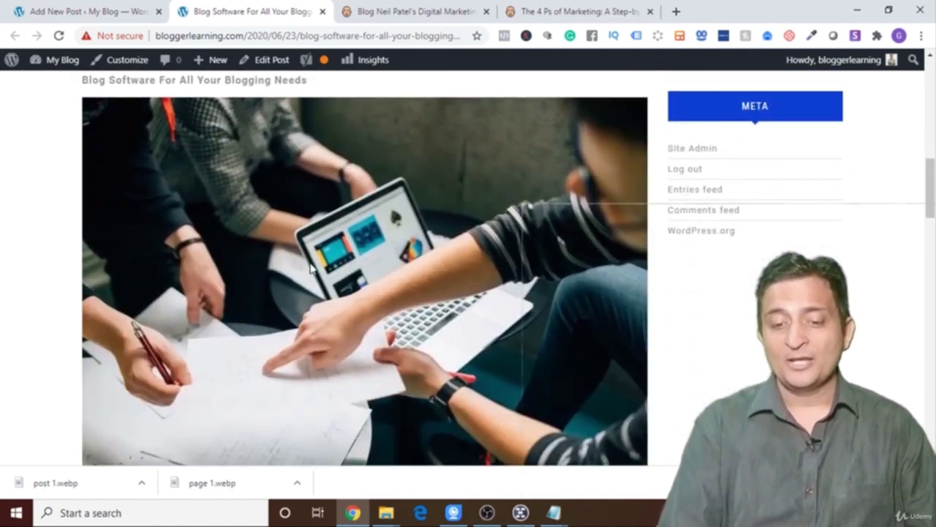
scroll(237, 335, "down", 7)
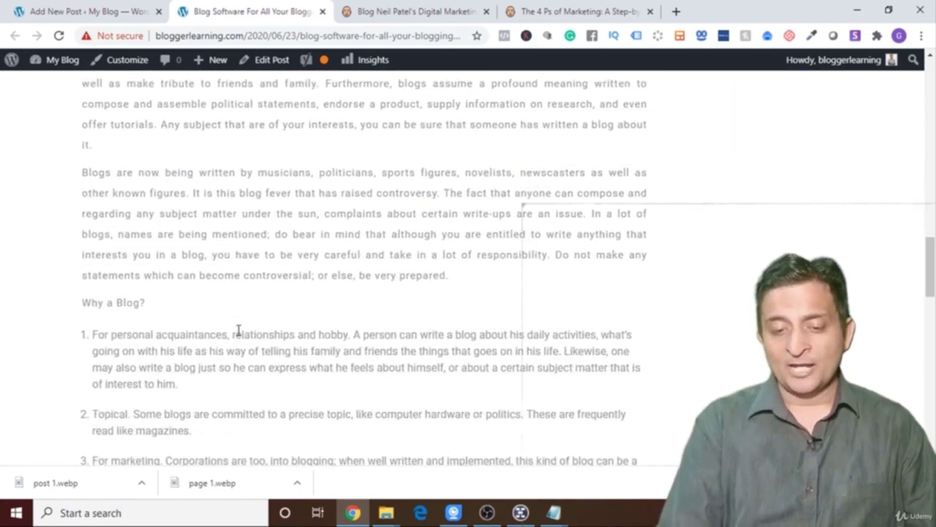
scroll(203, 271, "down", 5)
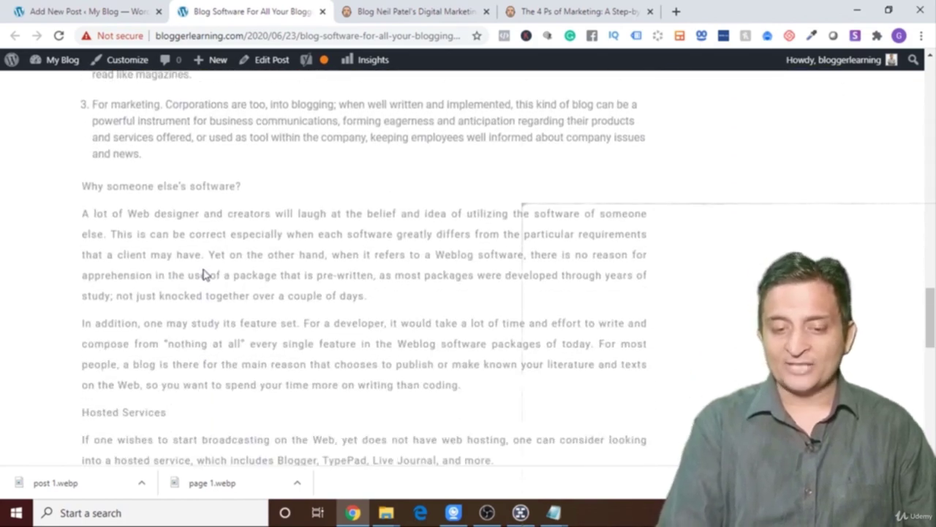
scroll(204, 269, "down", 10)
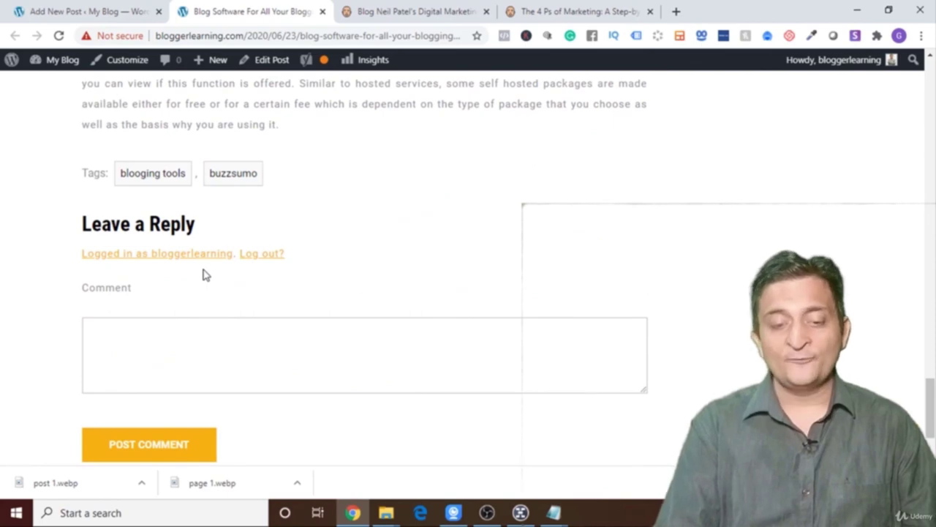
left_click(157, 329)
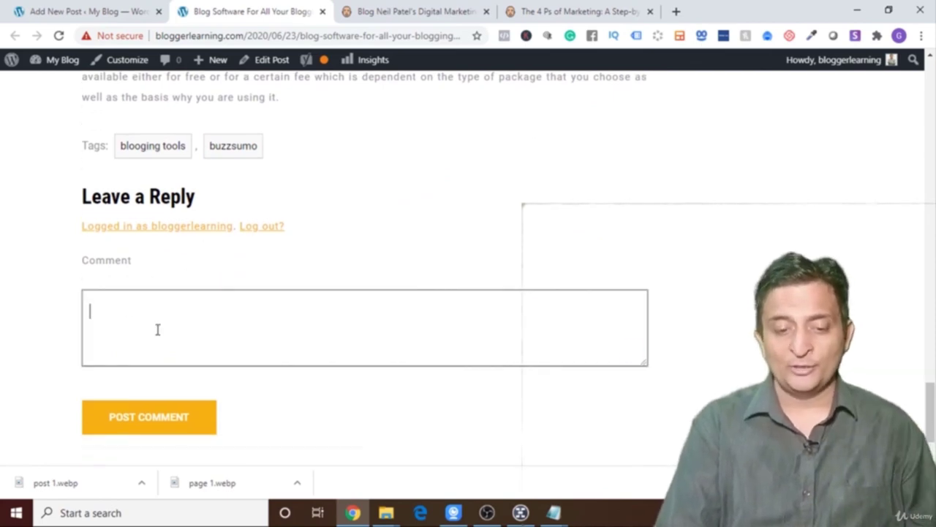
left_click_drag(931, 432, 931, 124)
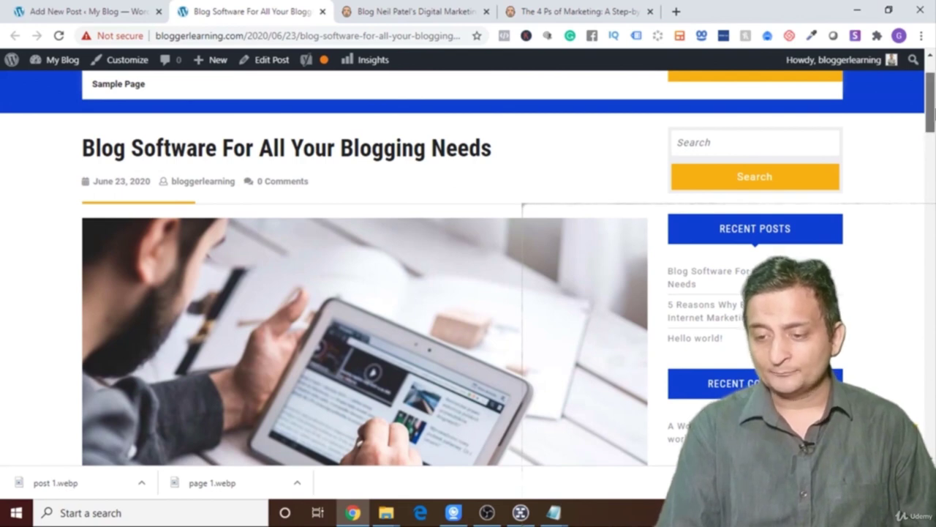
scroll(756, 215, "down", 3)
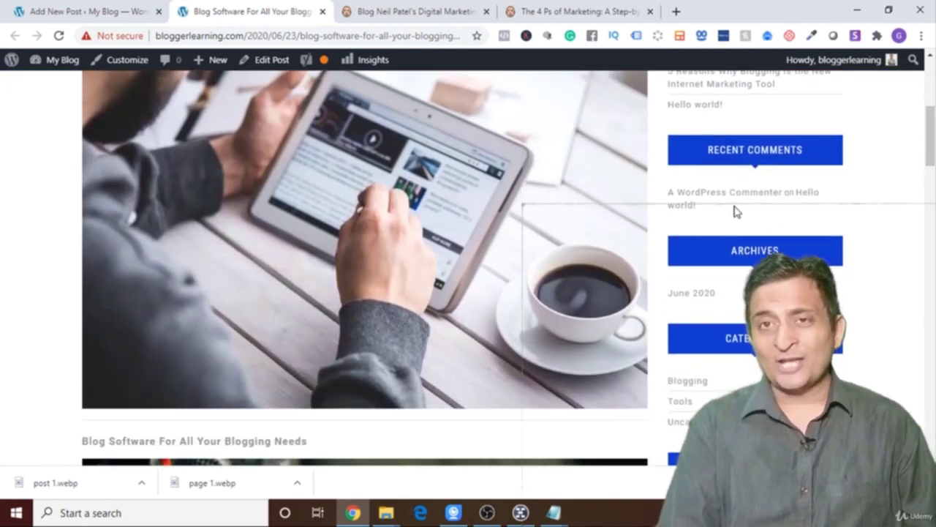
scroll(794, 215, "down", 15)
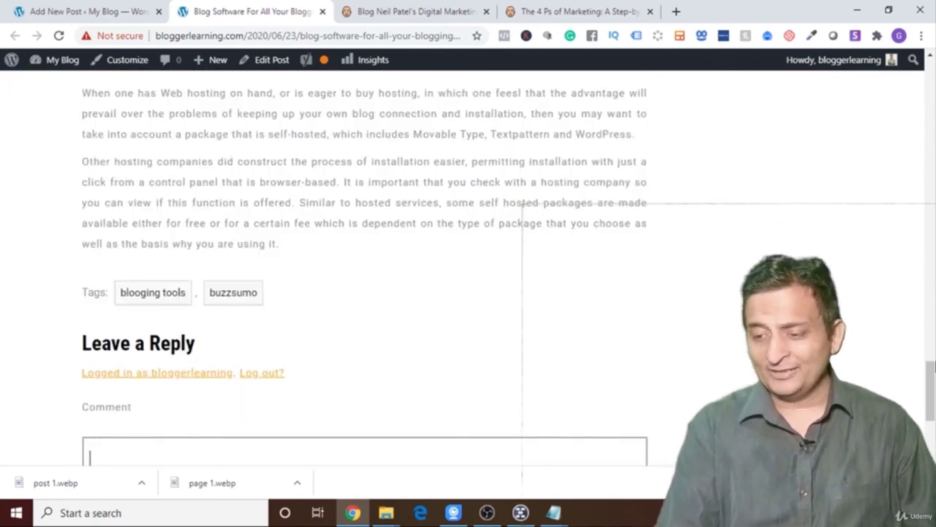
left_click_drag(930, 387, 930, 73)
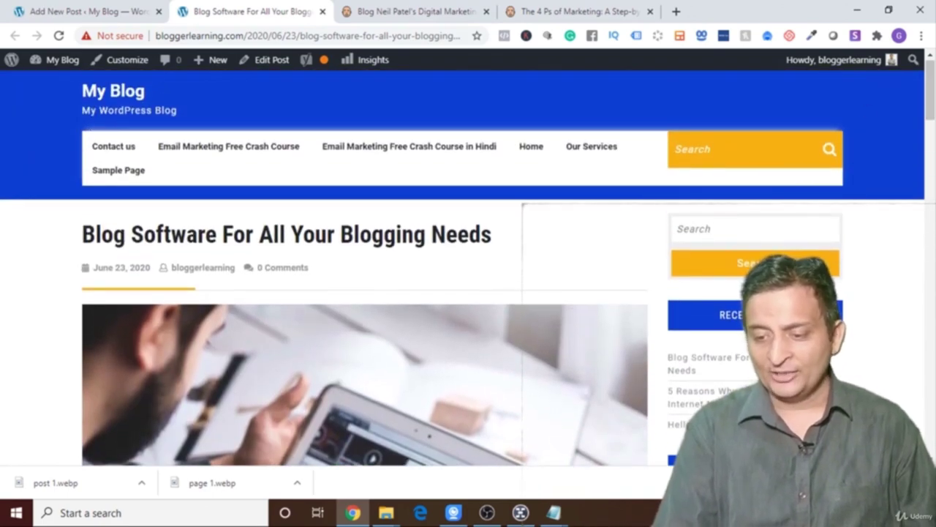
left_click_drag(930, 91, 931, 160)
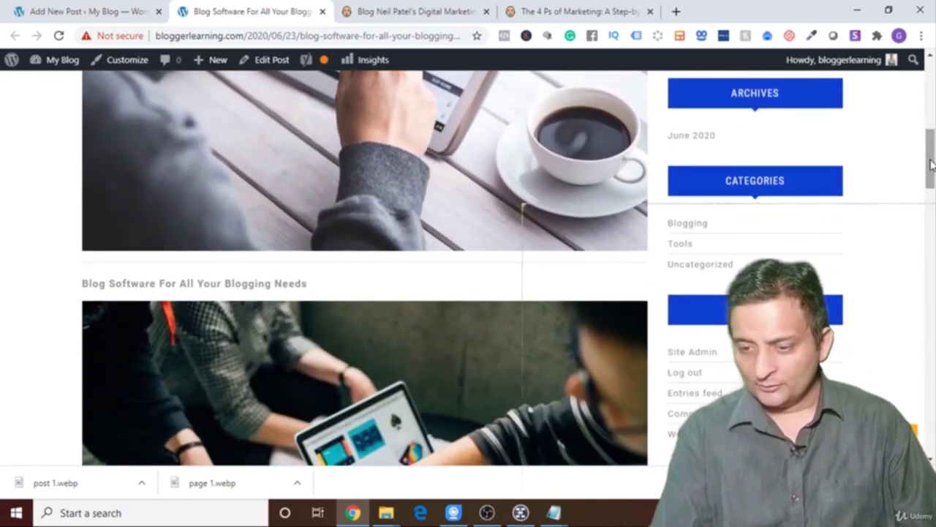
Step: Open the Tools category archive from the sidebar Categories widget and scroll through it
left_click(680, 245)
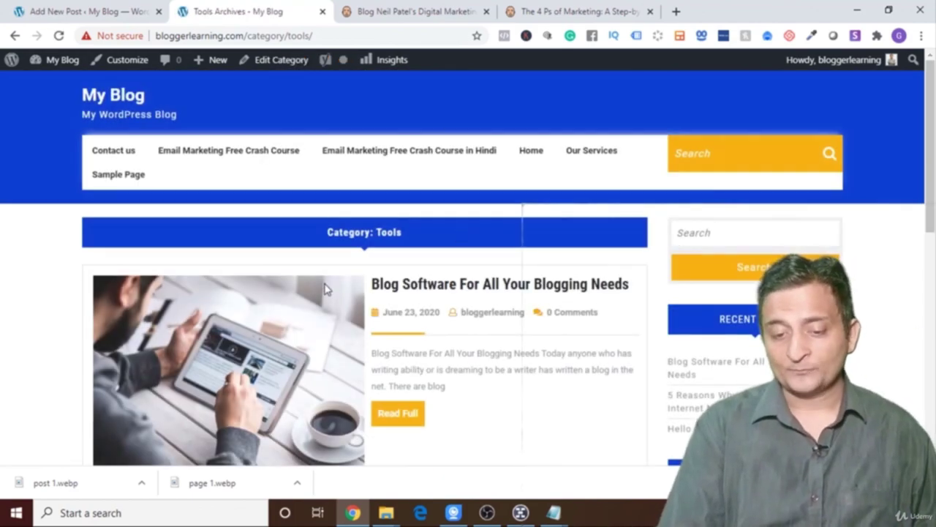
scroll(32, 331, "down", 3)
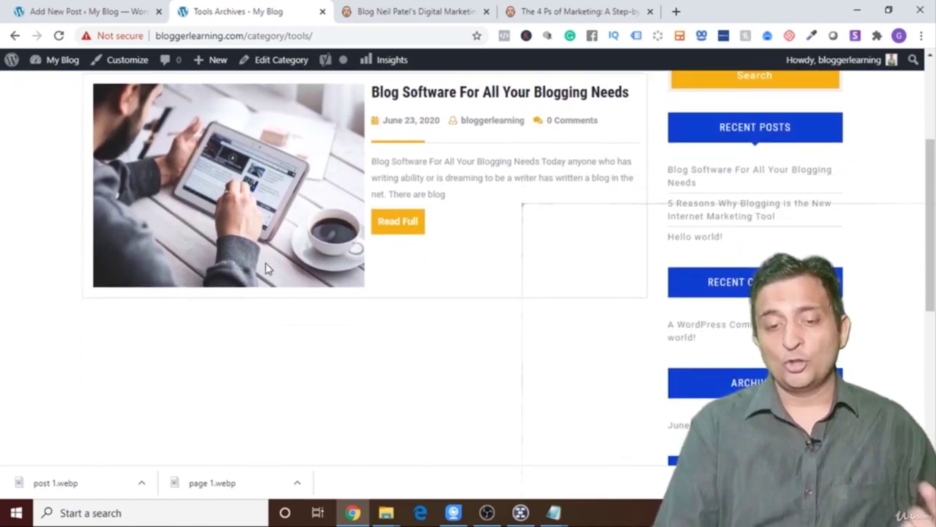
scroll(265, 268, "up", 2)
scroll(265, 269, "down", 3)
scroll(265, 269, "down", 2)
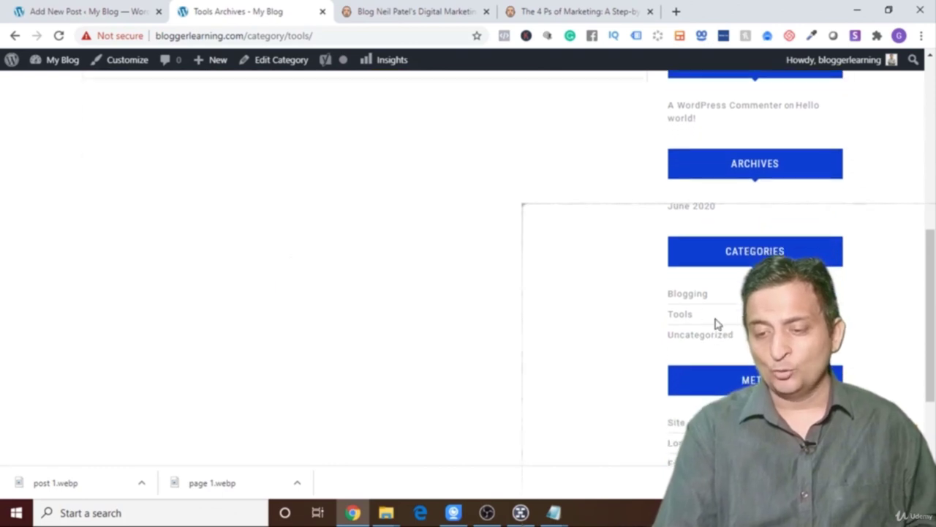
Step: Open the Blogging category archive and scroll through its posts
left_click(684, 299)
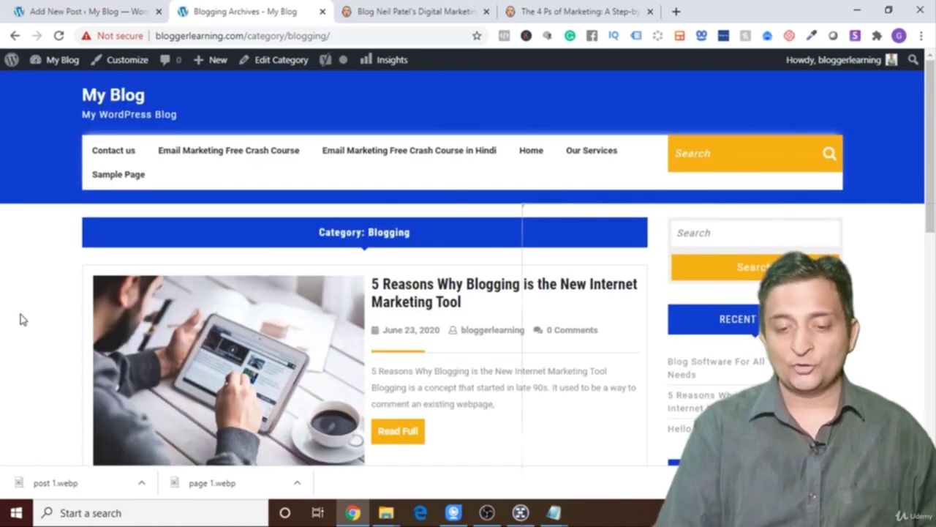
scroll(21, 320, "down", 2)
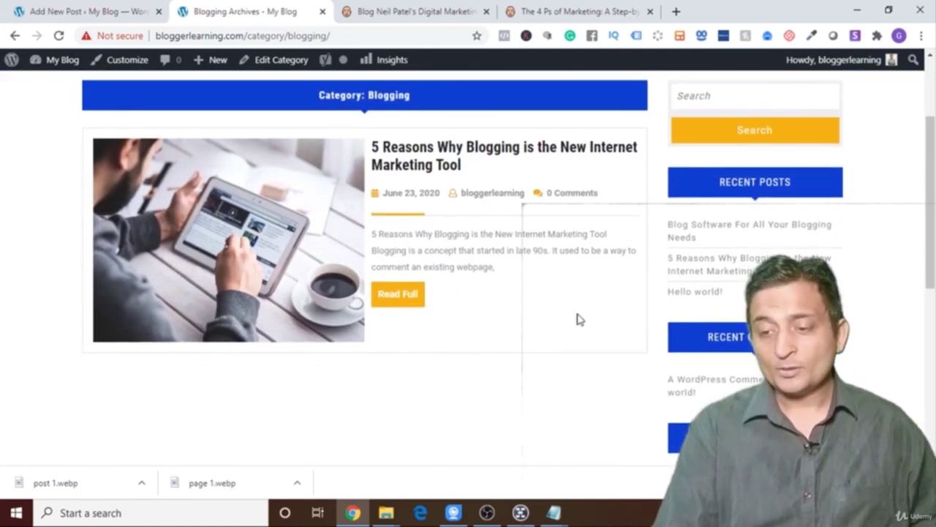
scroll(933, 212, "up", 2)
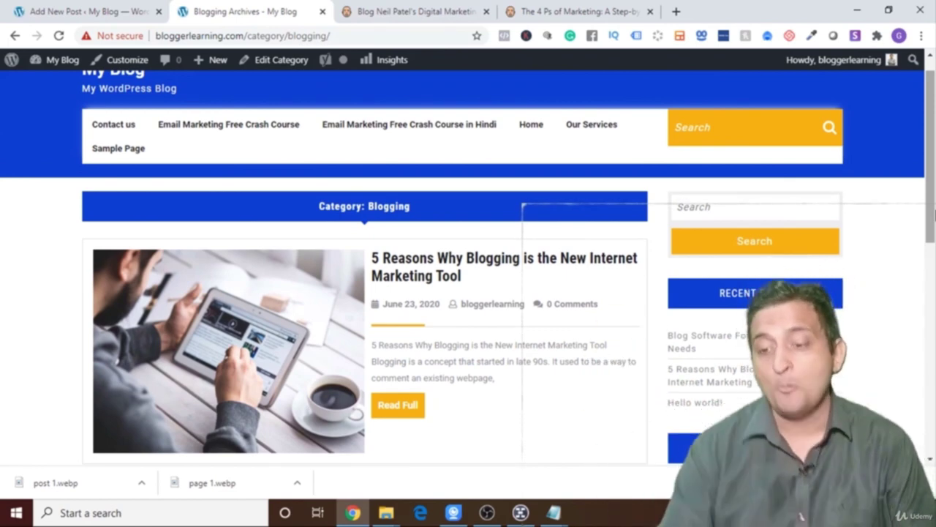
scroll(930, 182, "down", 3)
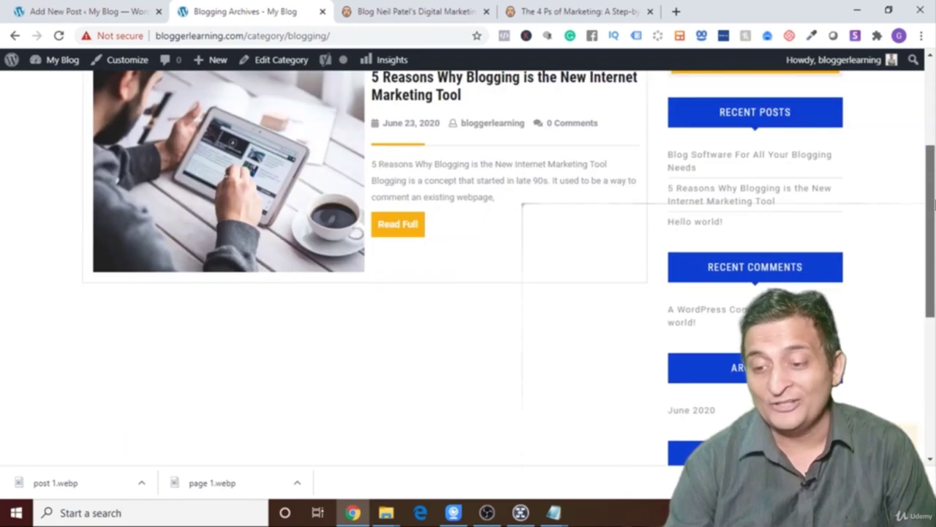
scroll(840, 305, "down", 4)
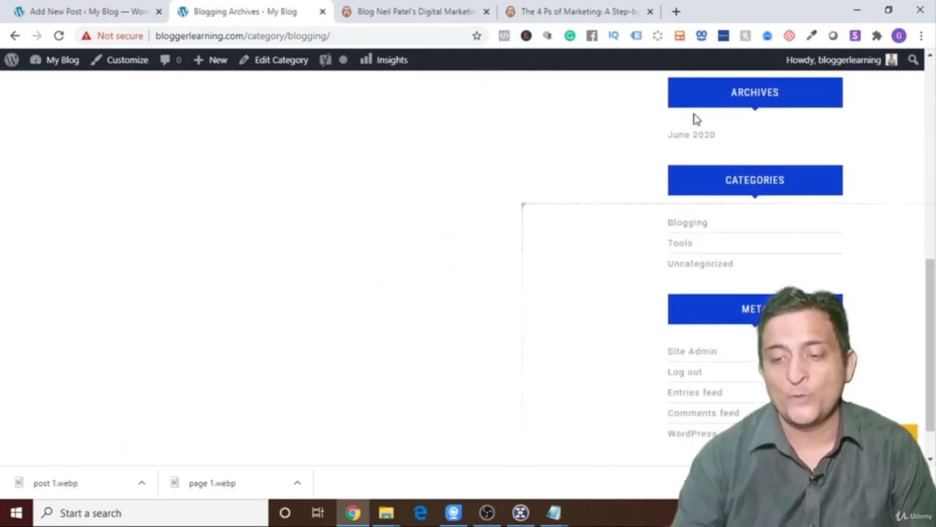
scroll(808, 235, "up", 7)
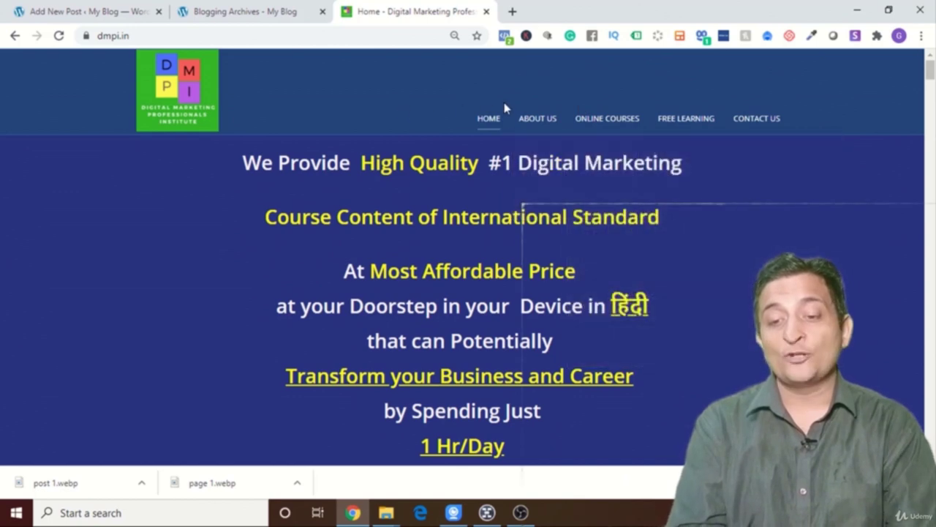
Step: Show the dmpi.in homepage's top navigation menu
mouse_move(668, 124)
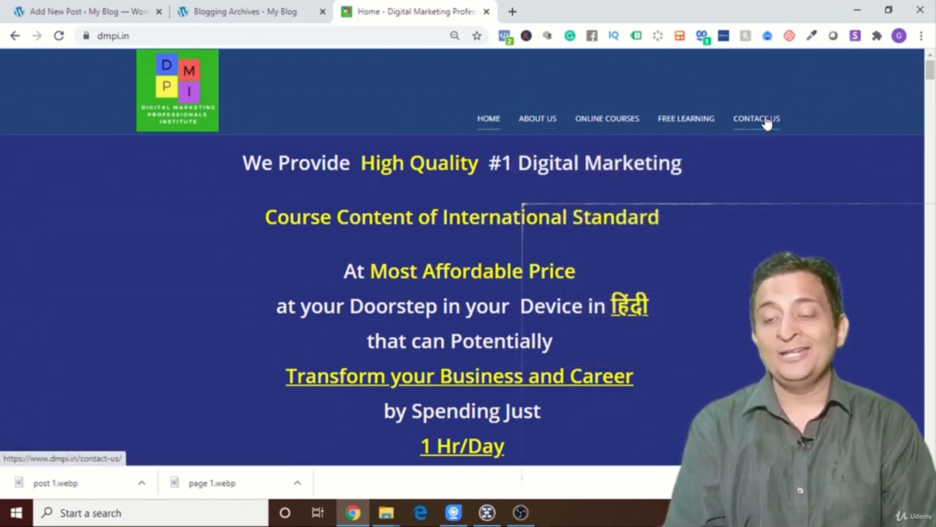
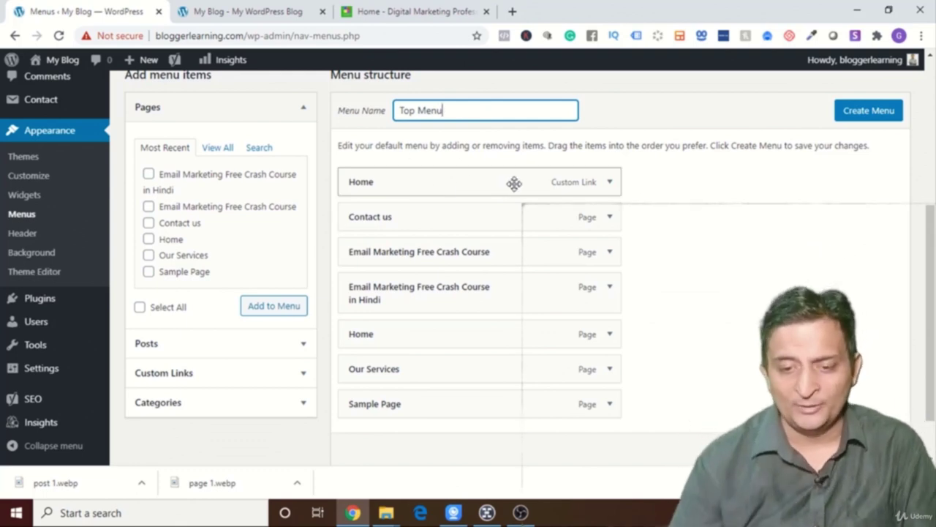
Step: Reorder the Top Menu, remove the Hindi course and duplicate Home, and put Contact us last
left_click_drag(470, 251, 473, 215)
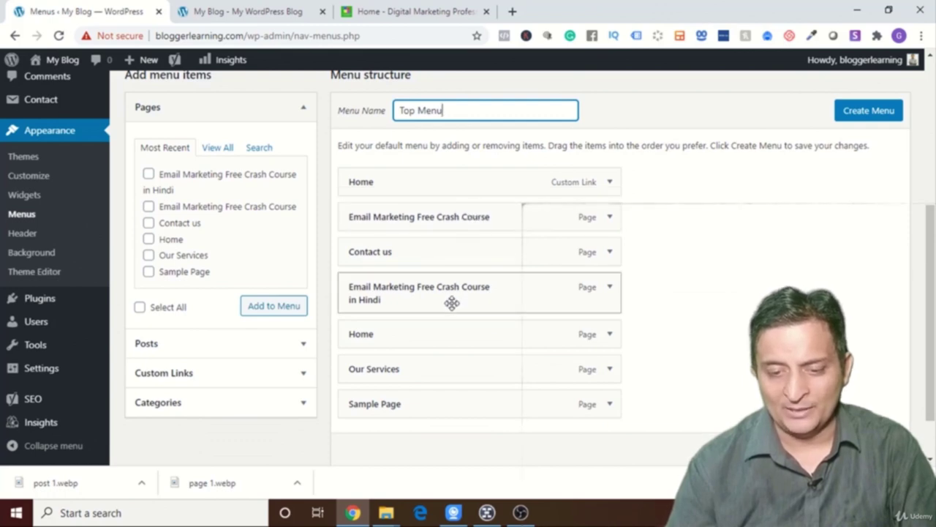
left_click(610, 287)
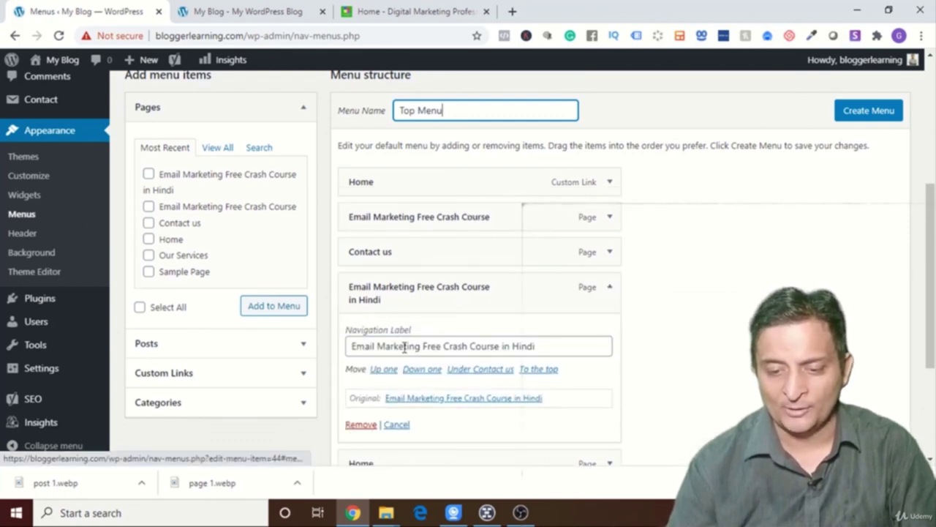
left_click(360, 425)
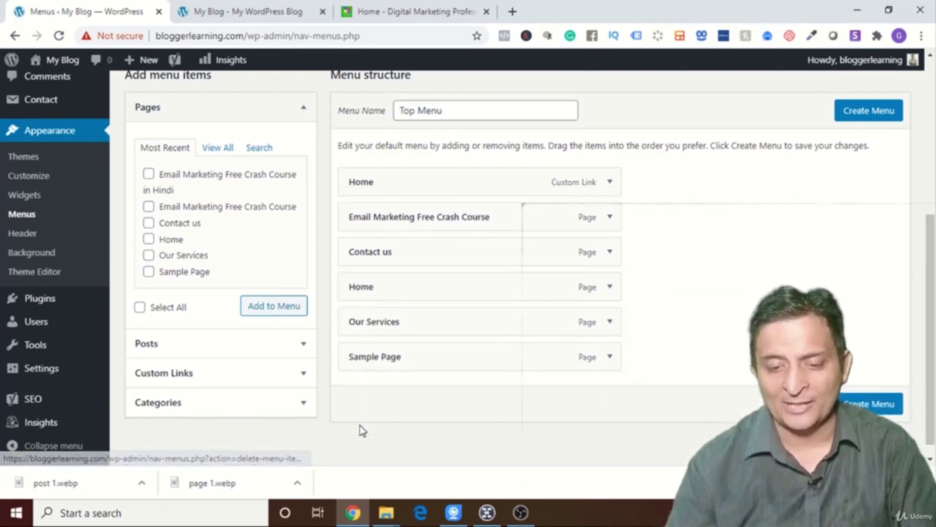
left_click_drag(526, 291, 523, 184)
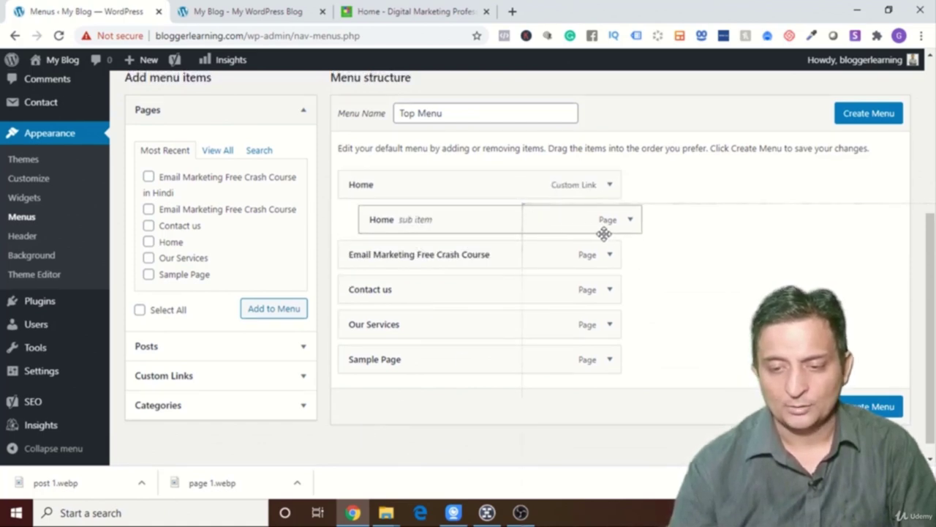
left_click(629, 221)
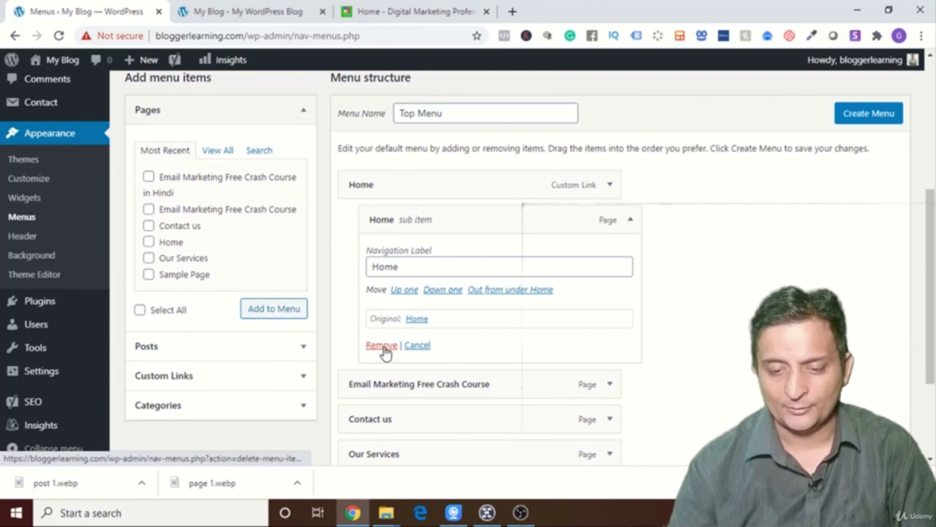
left_click(382, 345)
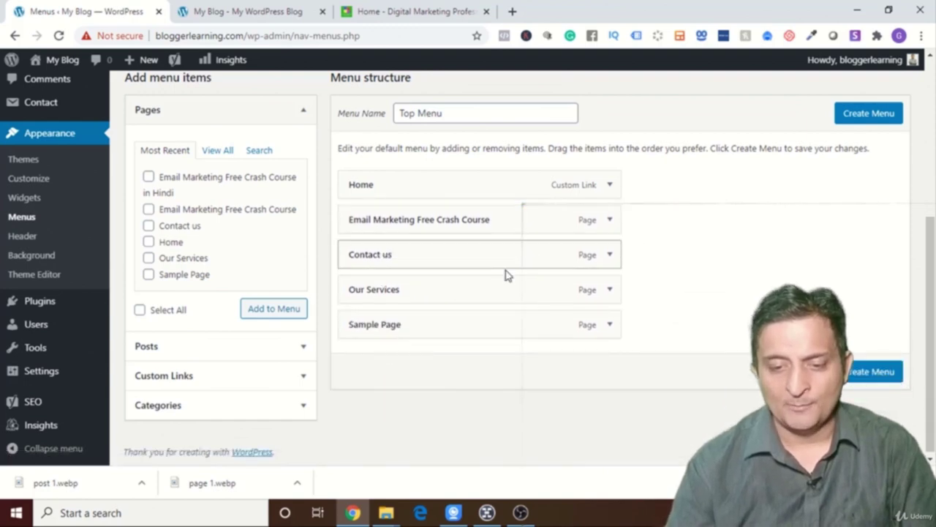
left_click_drag(493, 257, 493, 332)
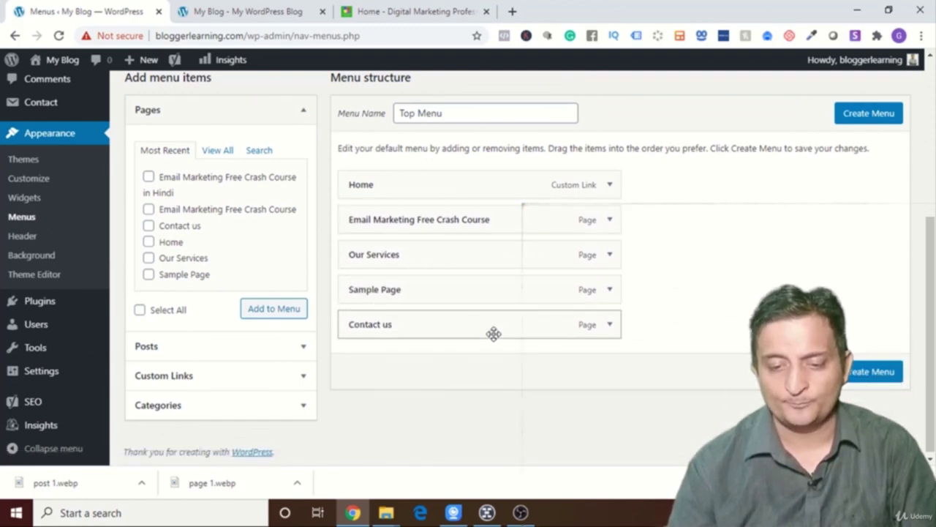
Step: Rename the Sample Page menu item's navigation label to 'Our Products'
left_click(609, 289)
double_click(441, 337)
key("ctrl+a")
key("BackSpace")
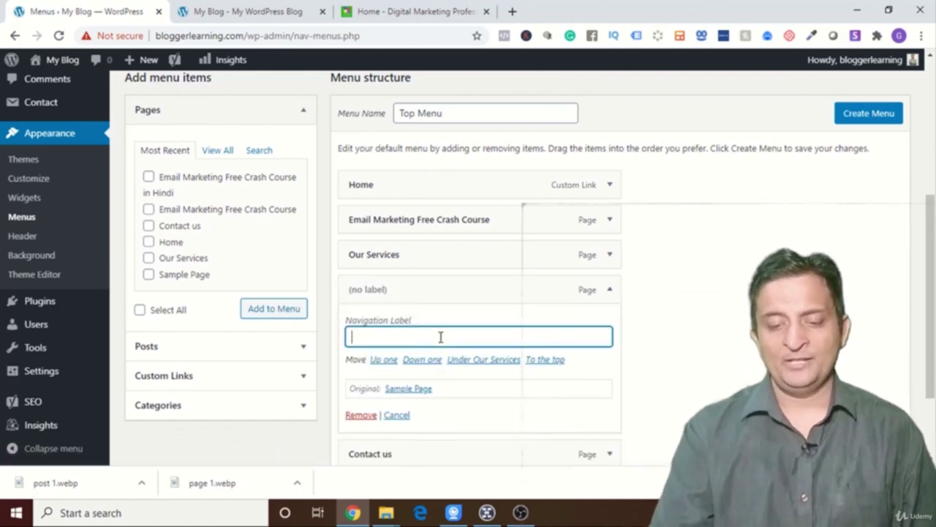
type("Por Product")
key("ctrl+a")
key("BackSpace")
type("Our Produc")
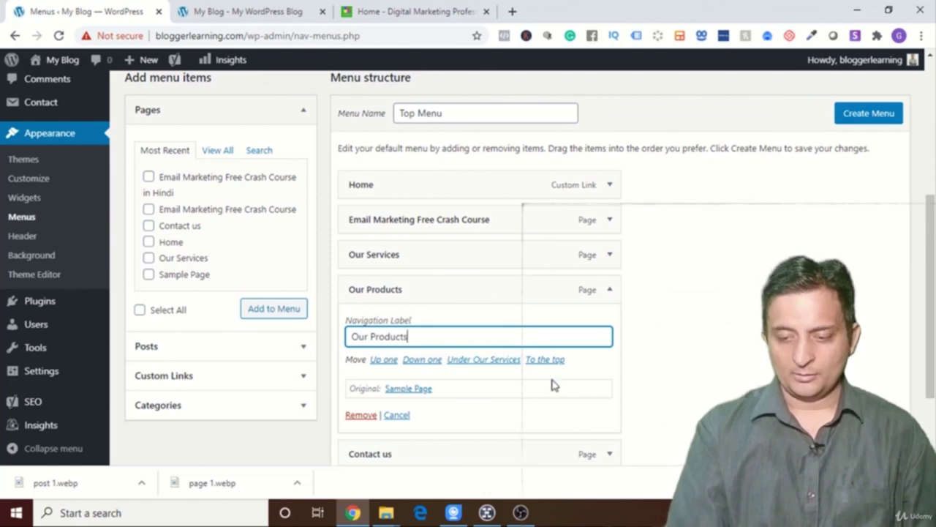
scroll(555, 382, "down", 1)
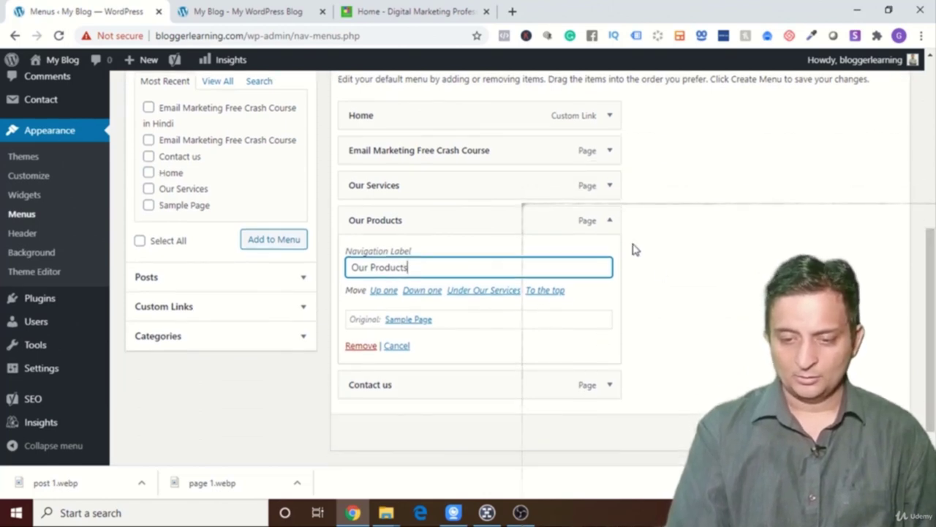
left_click(608, 223)
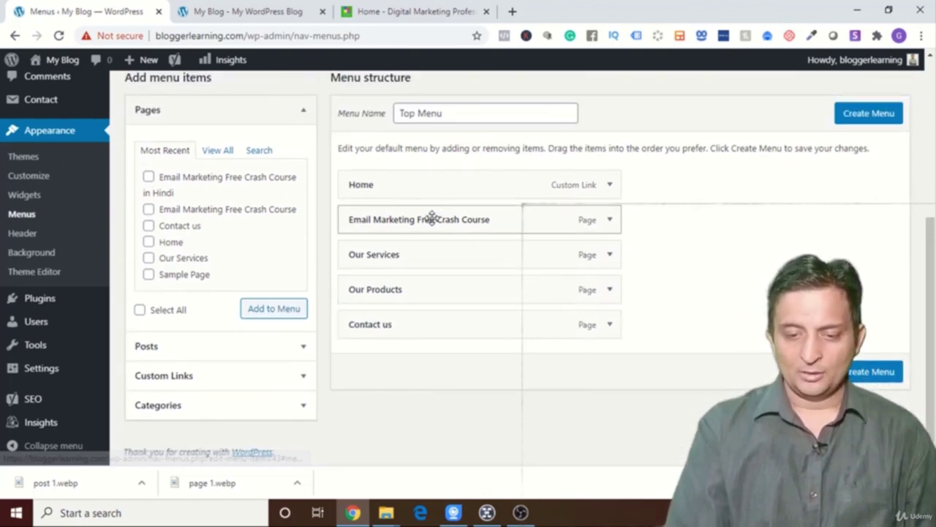
Step: Nest Email Marketing Free Crash Course under Our Products, move Our Services below, and save the menu
left_click_drag(420, 220, 452, 291)
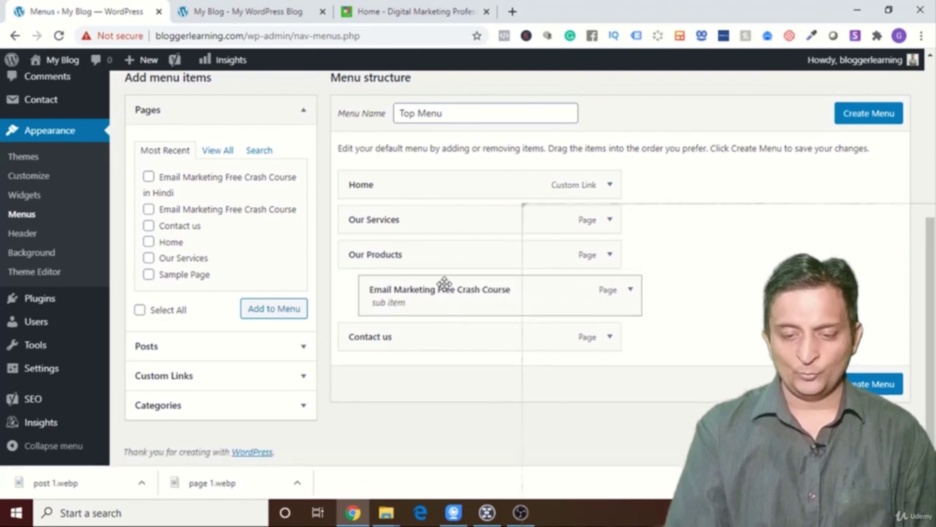
left_click_drag(382, 222, 409, 306)
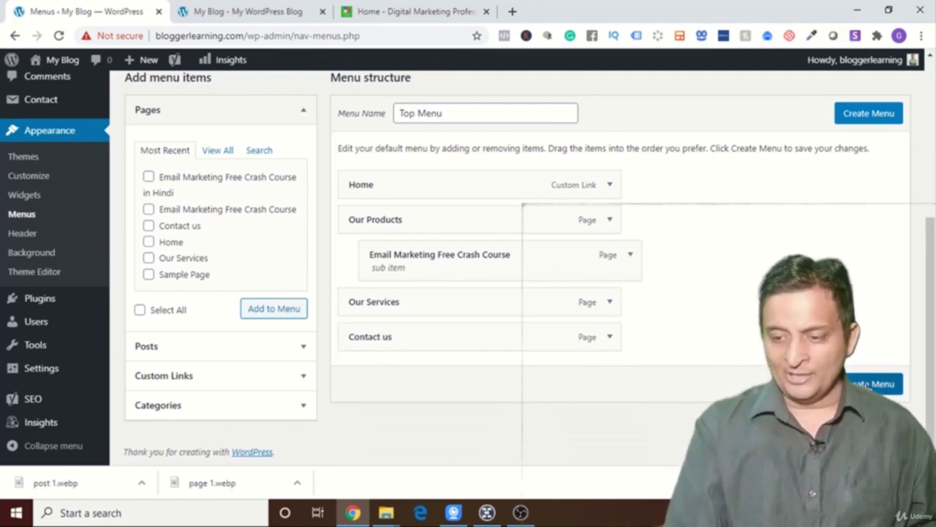
left_click(867, 385)
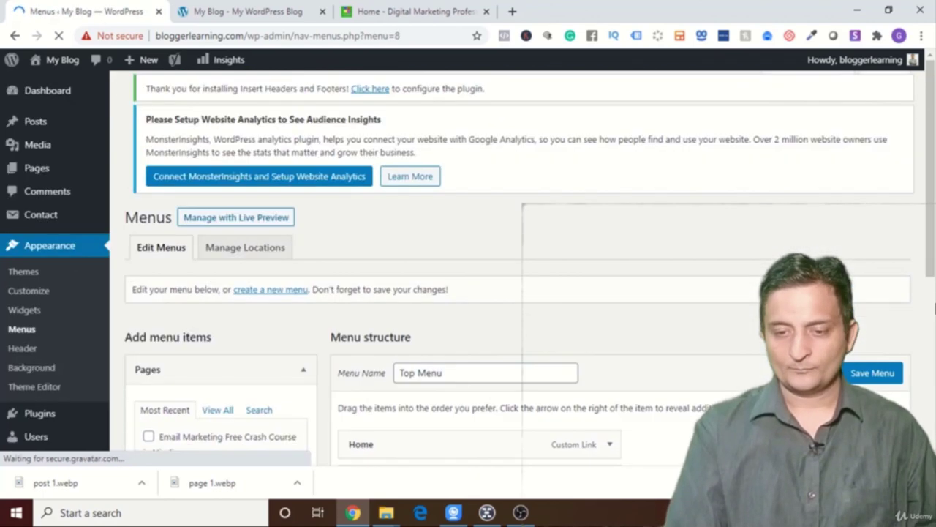
Step: Assign Top Menu to the Primary Menu display location, save it, and switch to the blog
left_click_drag(933, 218, 933, 380)
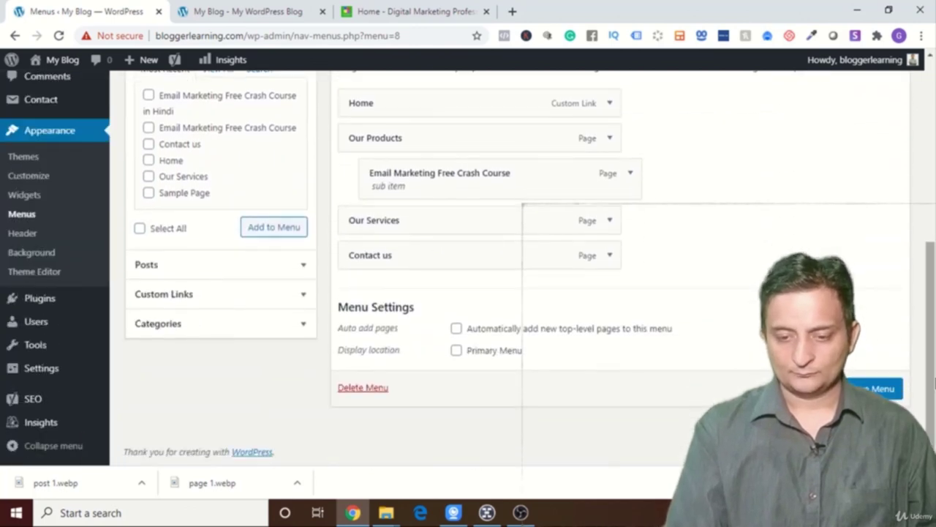
left_click(456, 353)
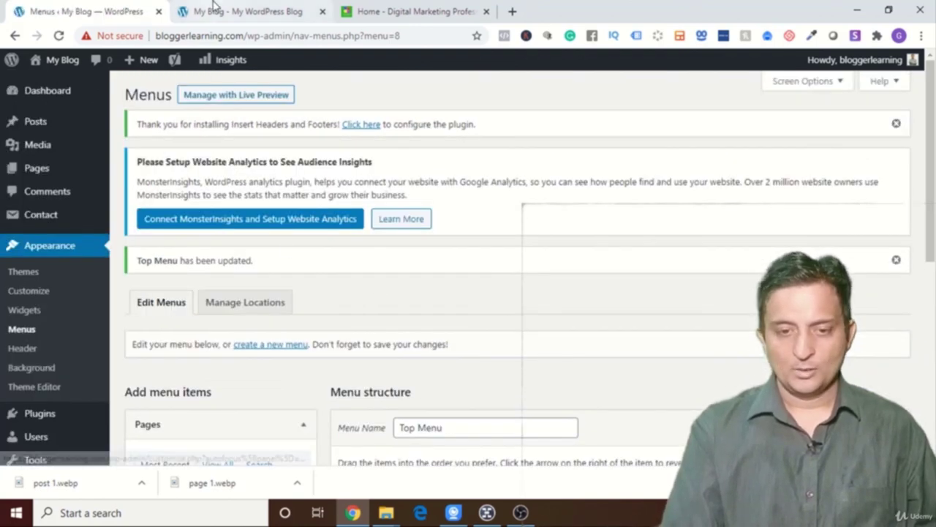
left_click(223, 13)
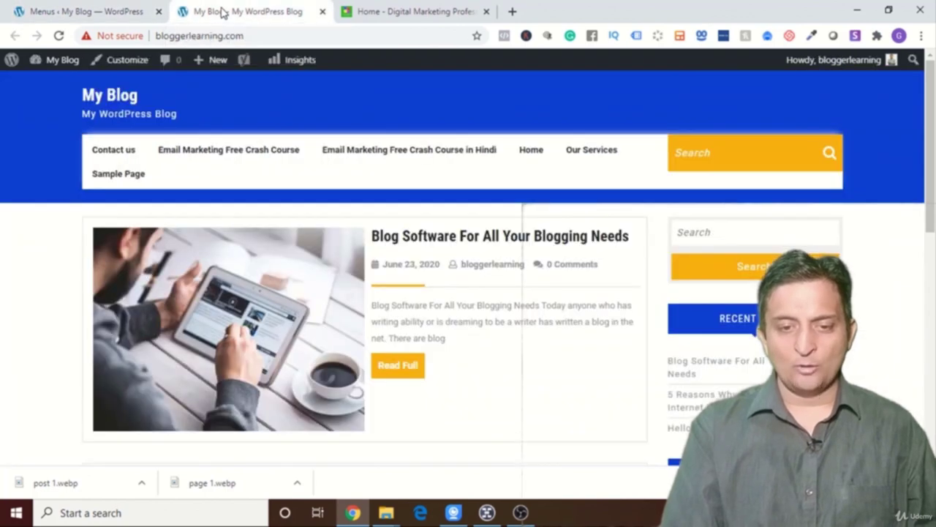
Step: Reload the blog to check the new menu and the Our Products submenu, then return to Menus
left_click(59, 36)
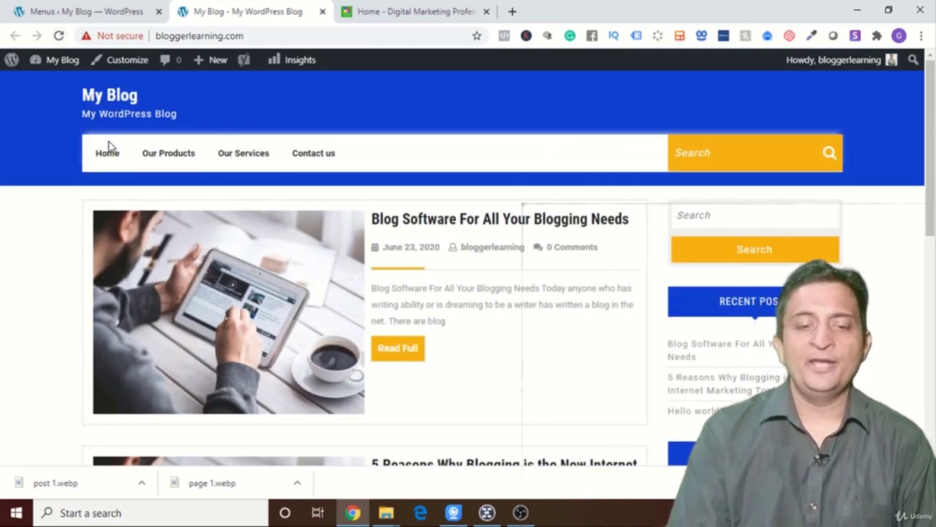
mouse_move(169, 158)
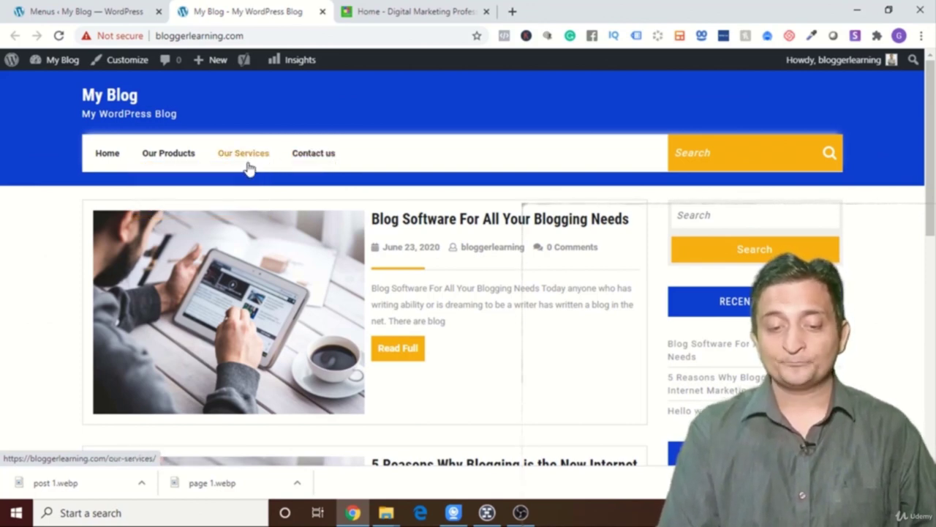
left_click(132, 9)
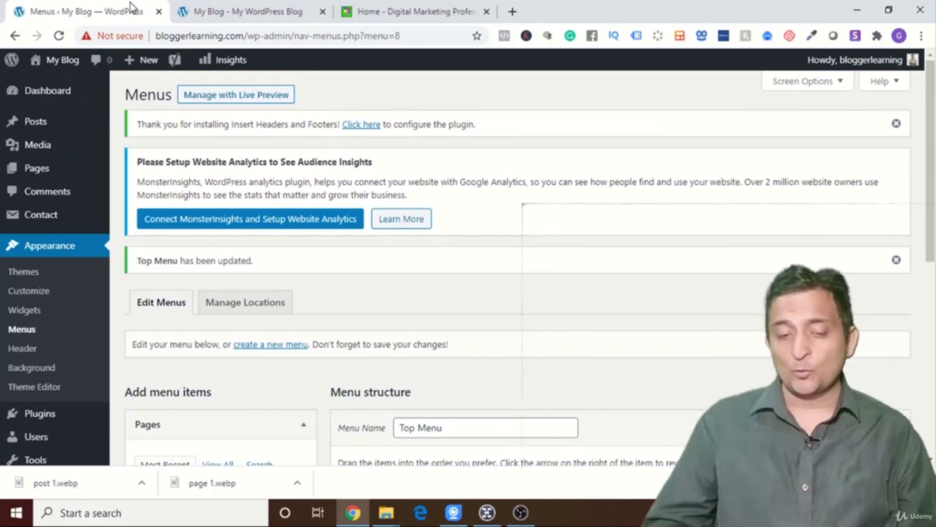
Step: In Customizer Content Typography, try blue and then red paragraph colours
left_click(29, 291)
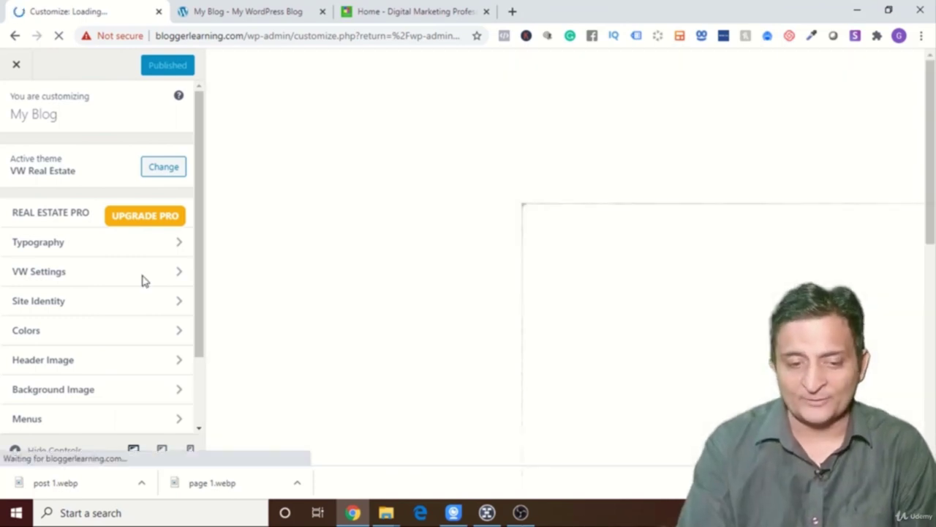
left_click(176, 249)
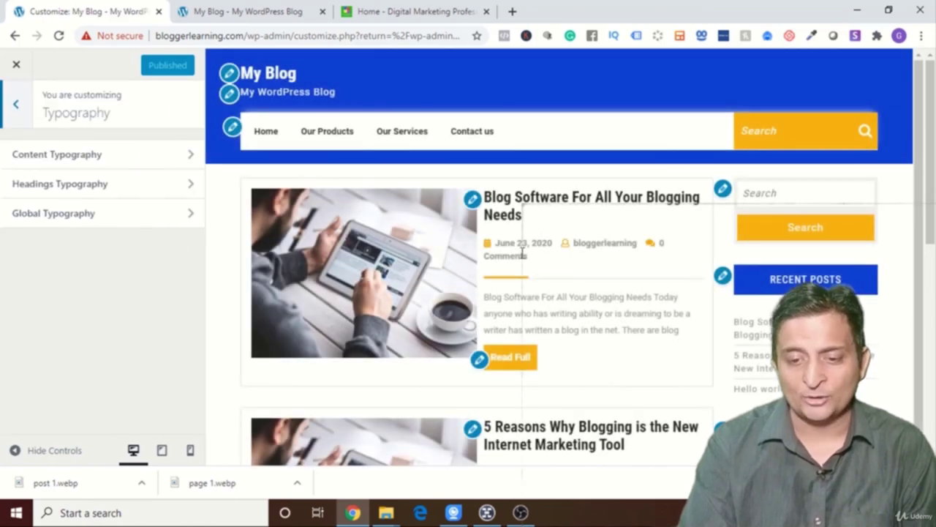
left_click(160, 155)
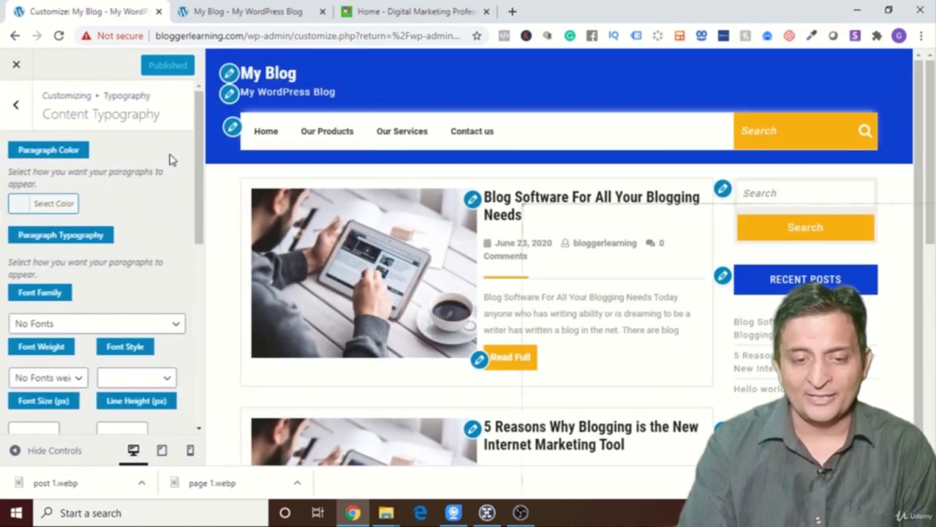
left_click(18, 206)
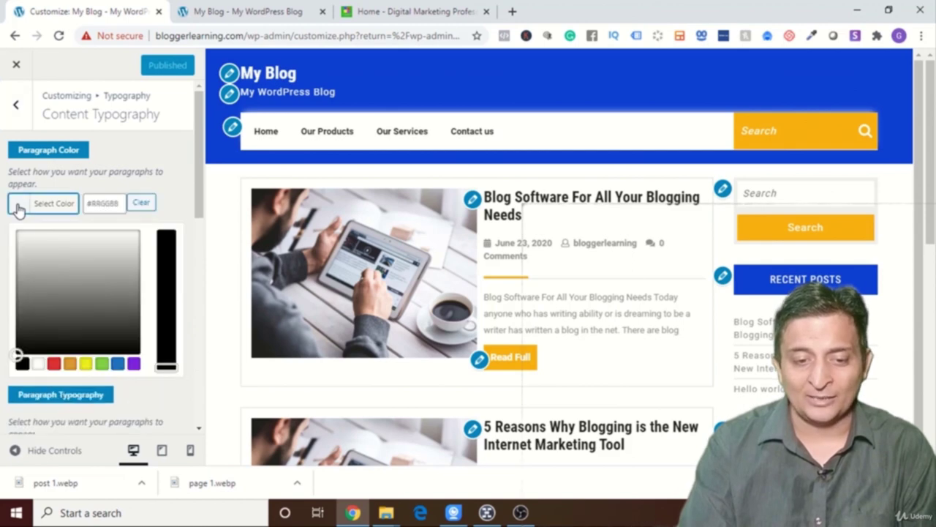
left_click(166, 243)
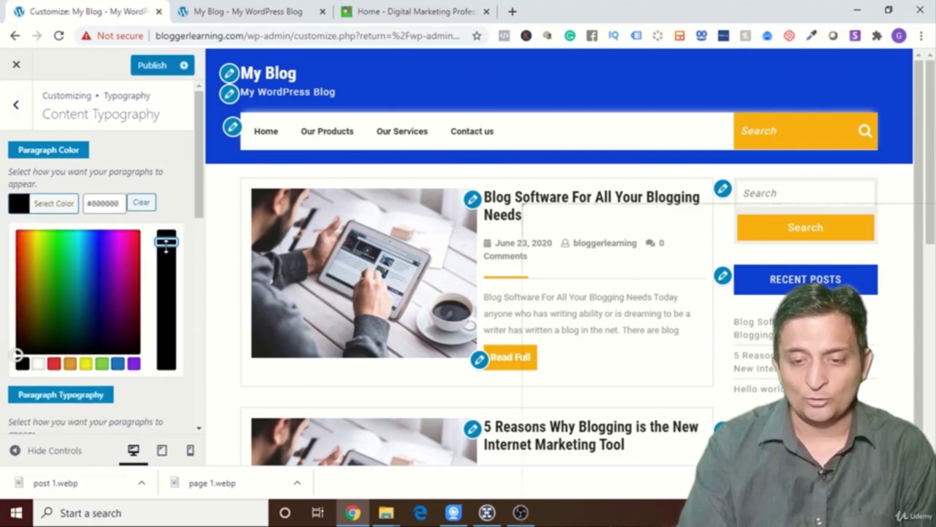
left_click(98, 243)
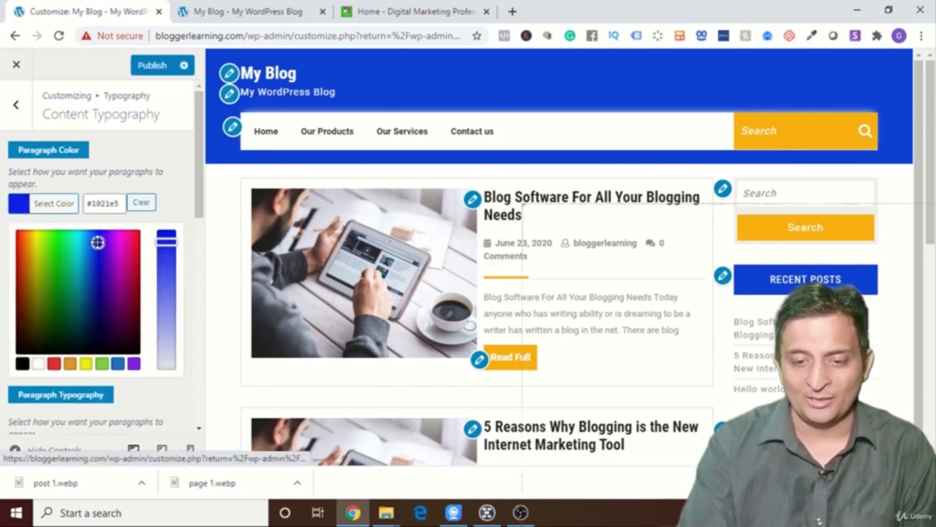
left_click(20, 250)
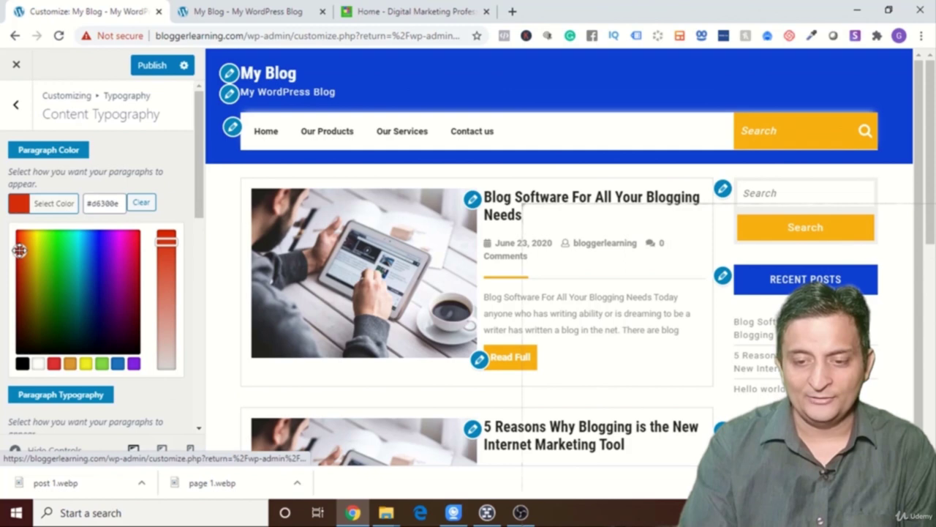
left_click(81, 406)
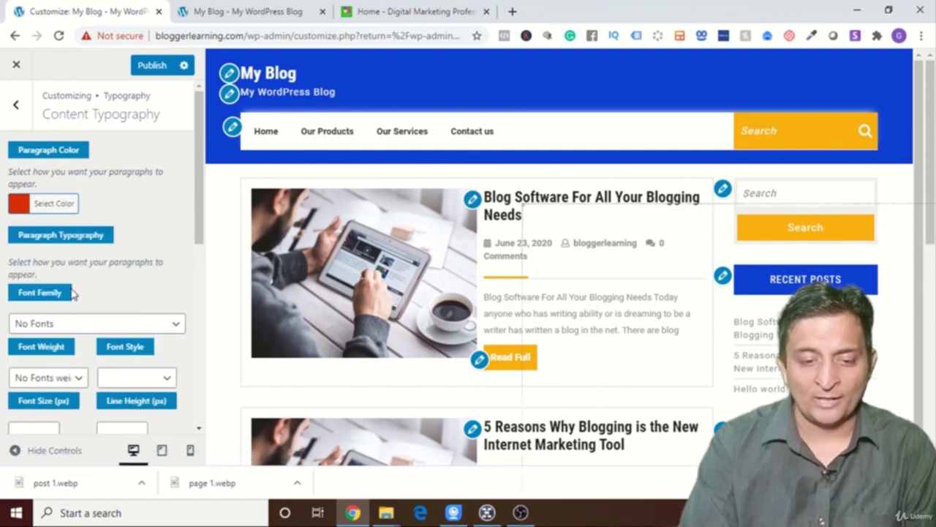
Step: Set the paragraph font family to Arimo and publish the changes
left_click(98, 327)
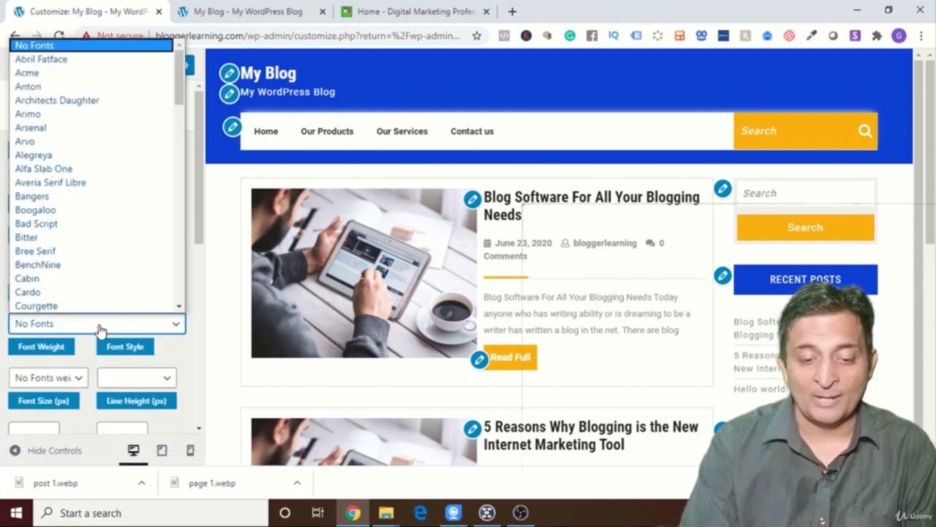
left_click(85, 119)
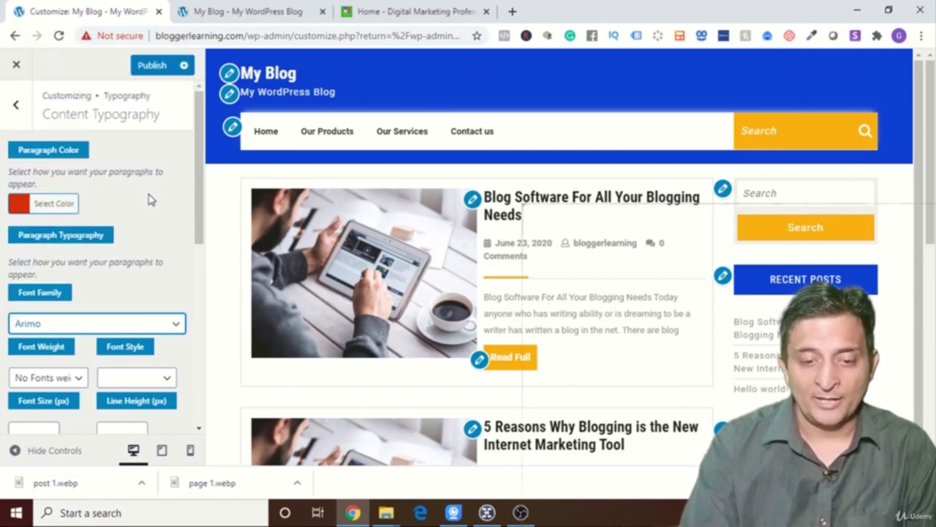
left_click(164, 73)
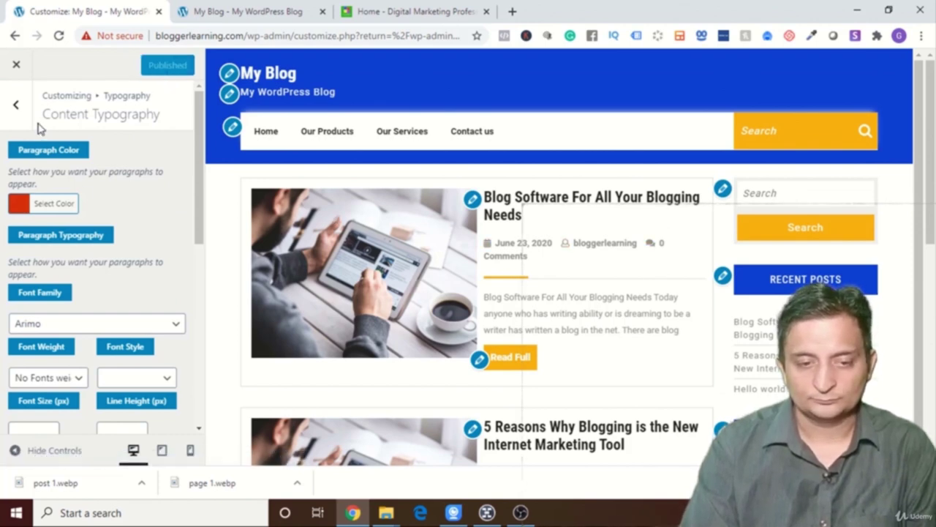
left_click(16, 105)
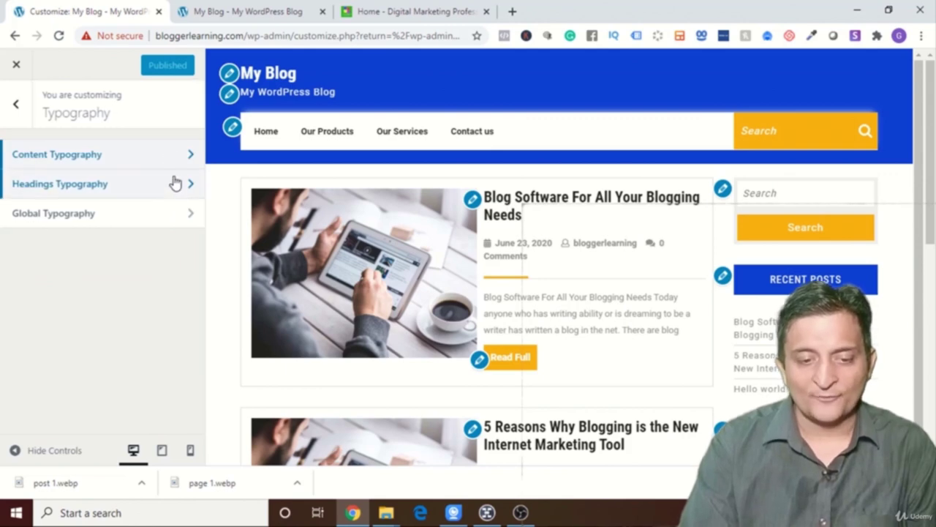
Step: Go from Typography back to the main Customizer sections and open Site Identity
left_click(182, 183)
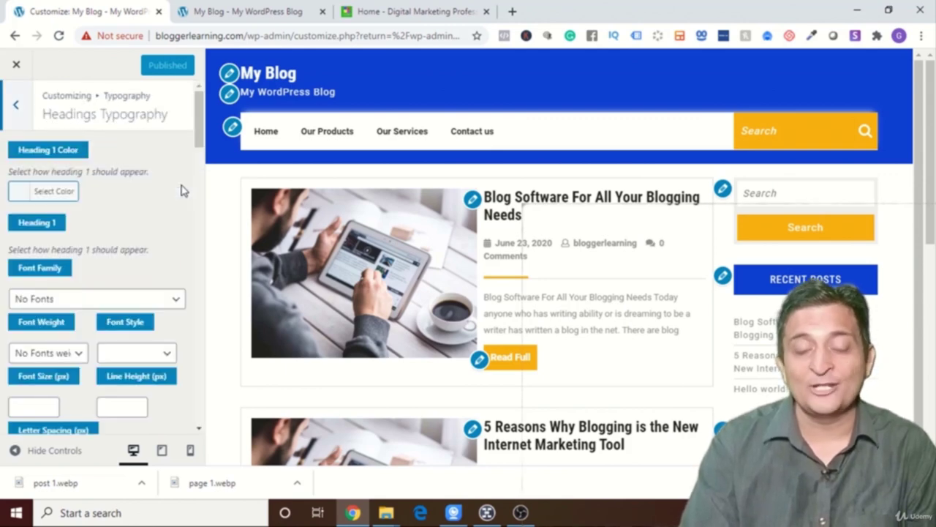
left_click(16, 110)
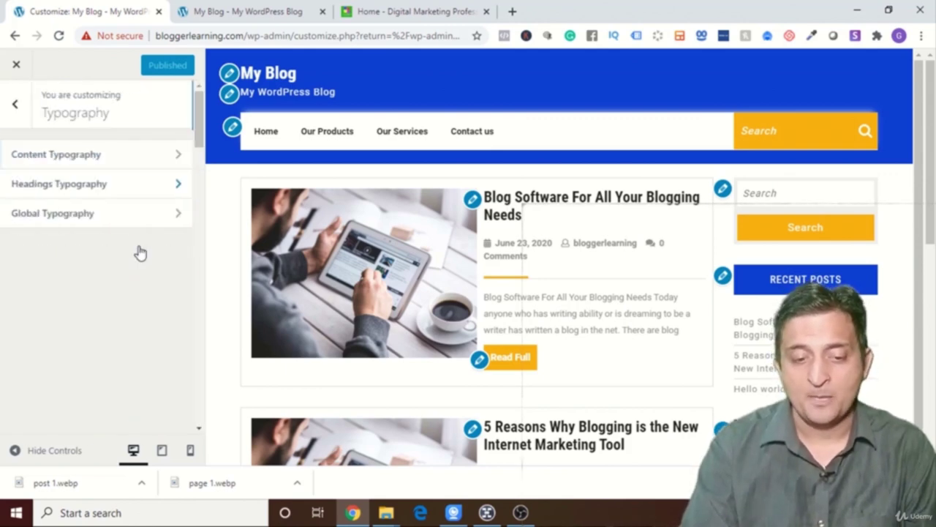
left_click(13, 104)
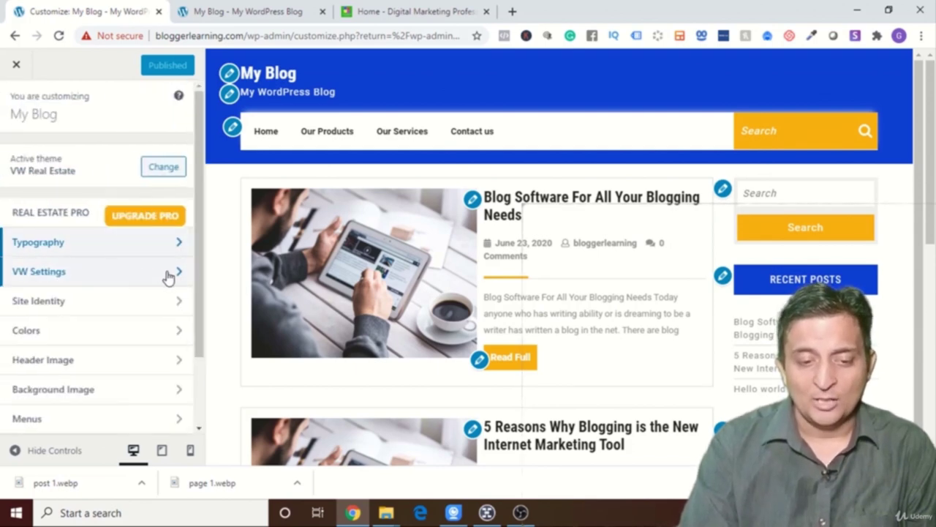
left_click_drag(200, 261, 200, 313)
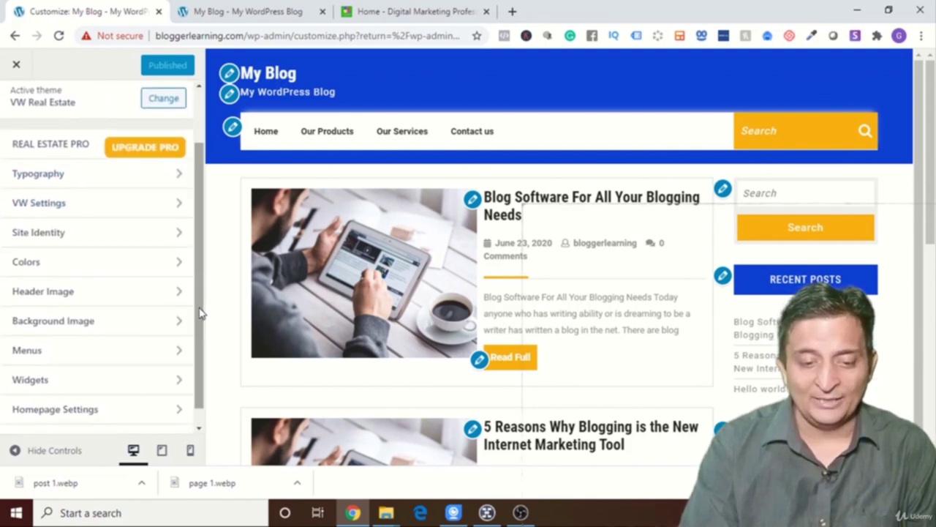
left_click(174, 234)
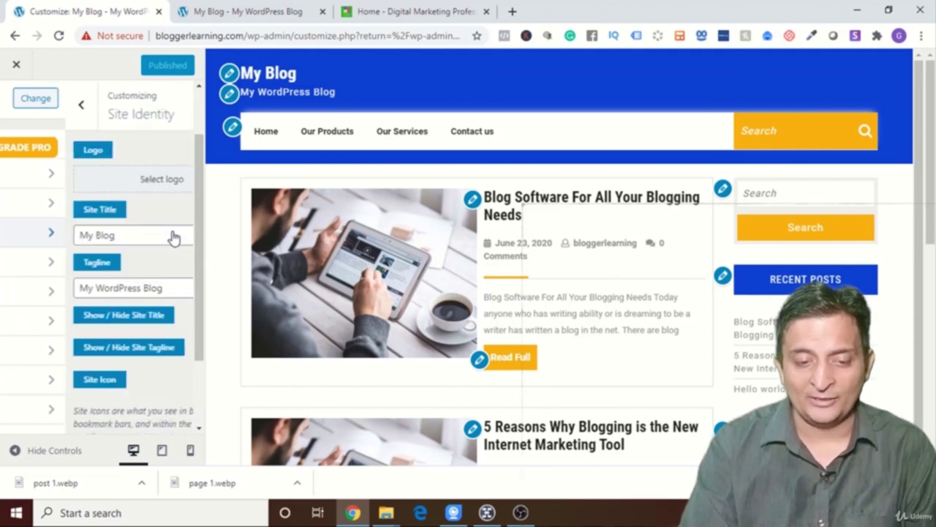
Step: Set the site title to 'Blogger Learning' and the tagline to 'Create Awesome Blogs'
left_click(122, 235)
key("ctrl+a")
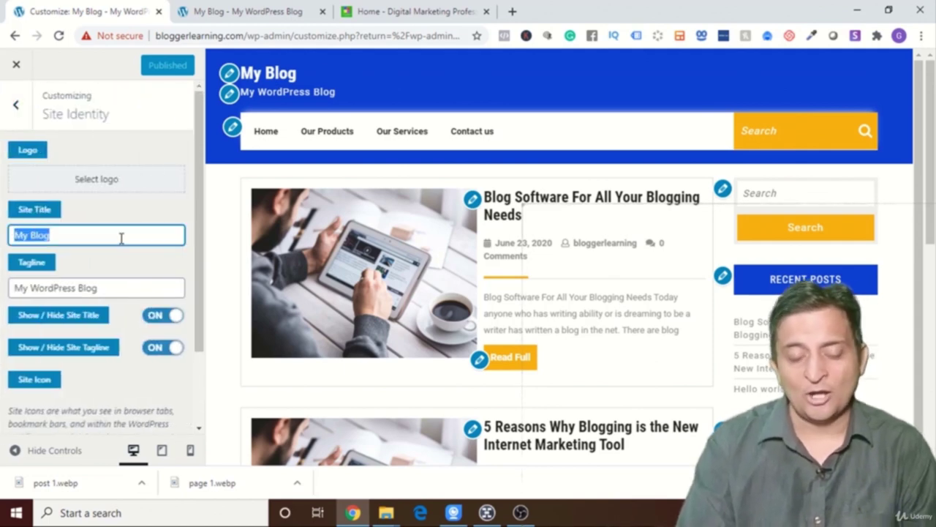
type("Blo")
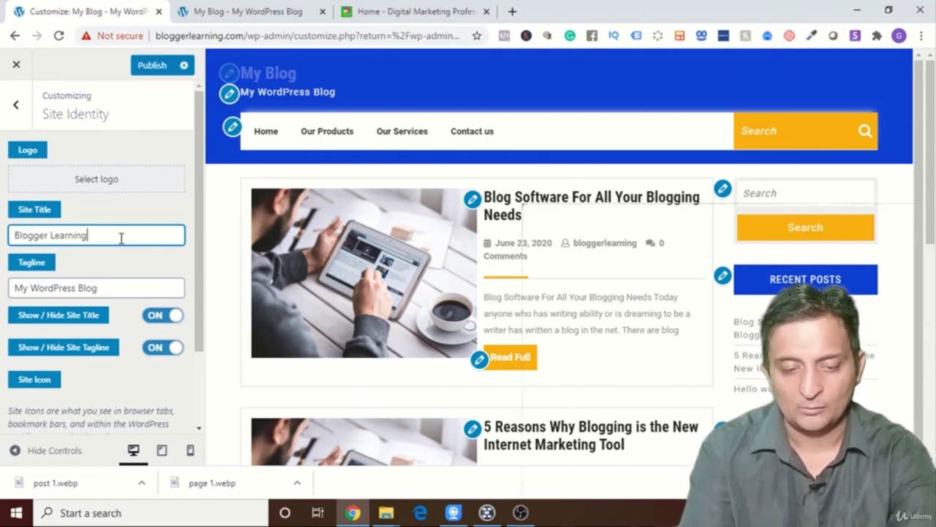
left_click(130, 288)
key("ctrl+a")
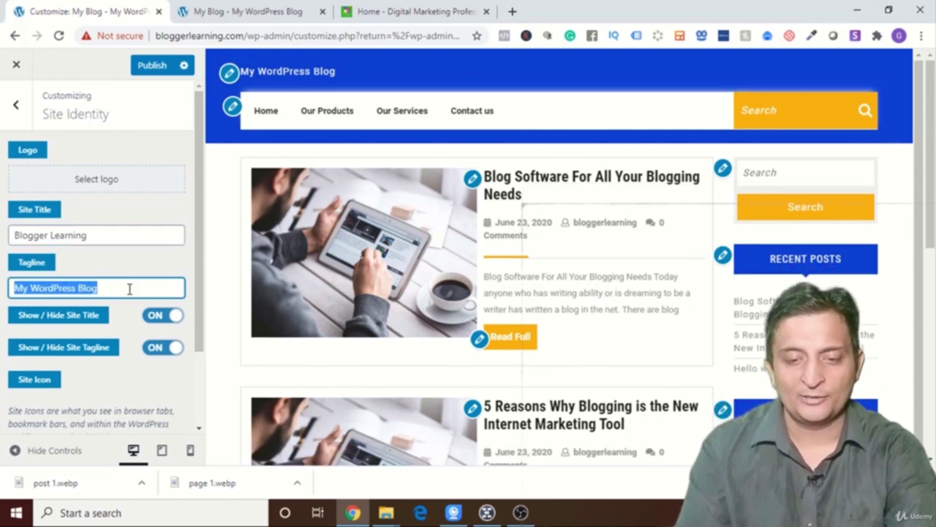
type("Create Awesome Blogs")
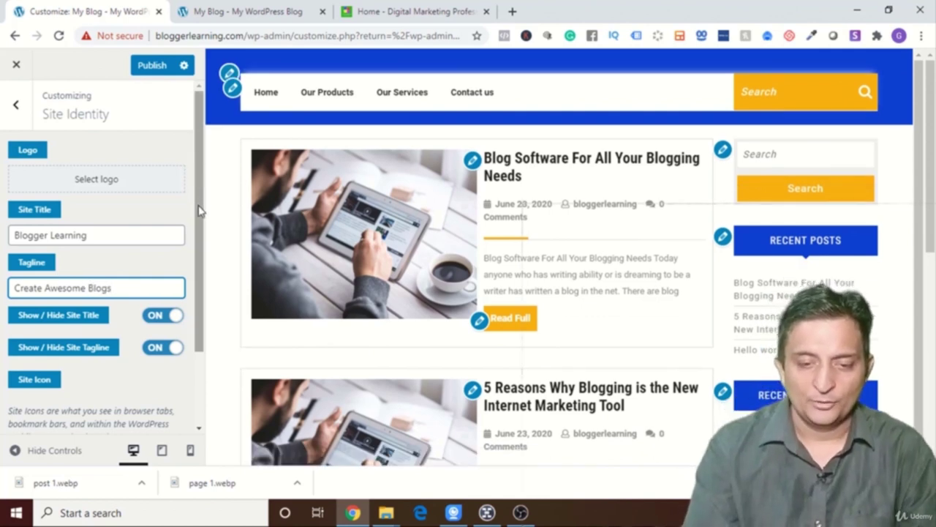
left_click_drag(198, 220, 197, 311)
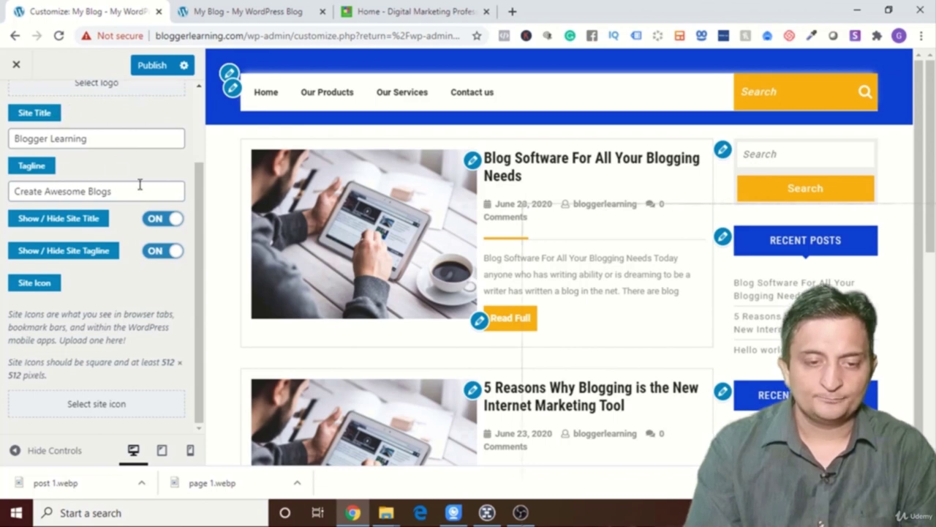
left_click_drag(201, 299, 207, 129)
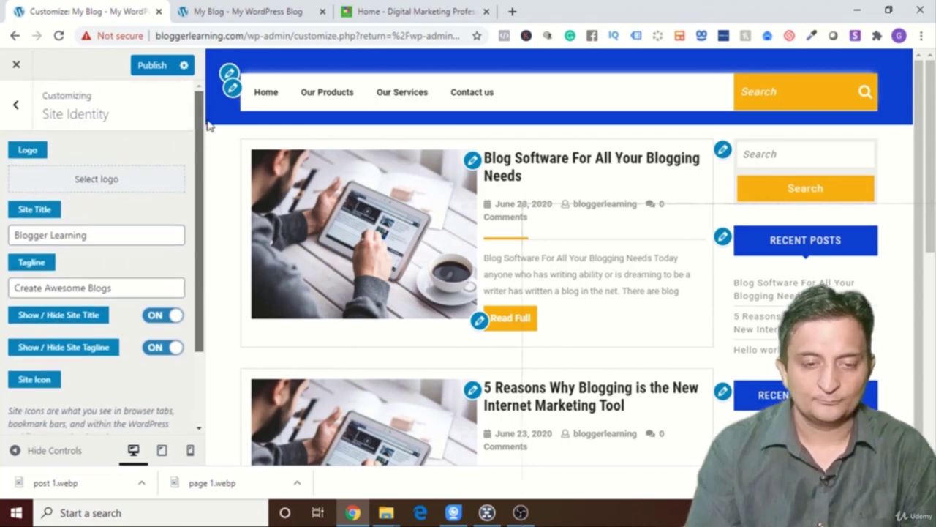
Step: Set the site background colour to light grey #f4f4f4 under Colors
left_click(15, 117)
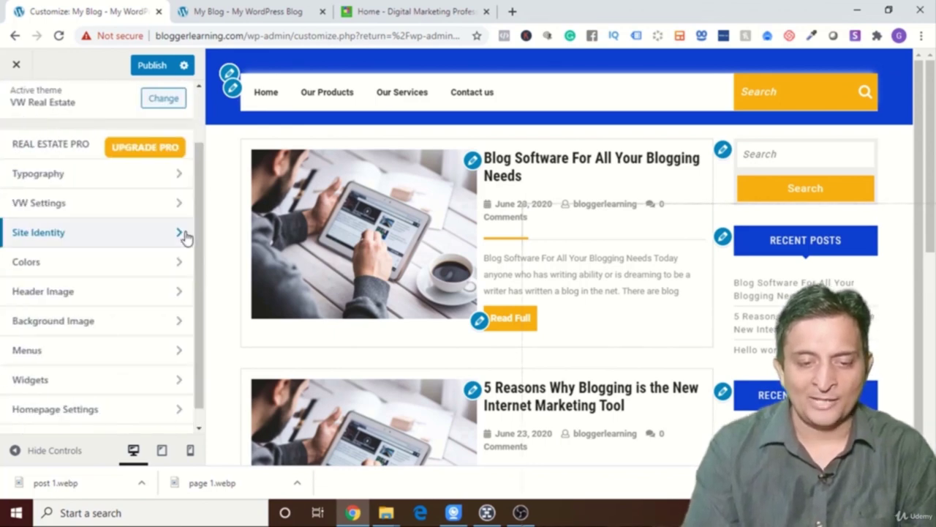
left_click(174, 261)
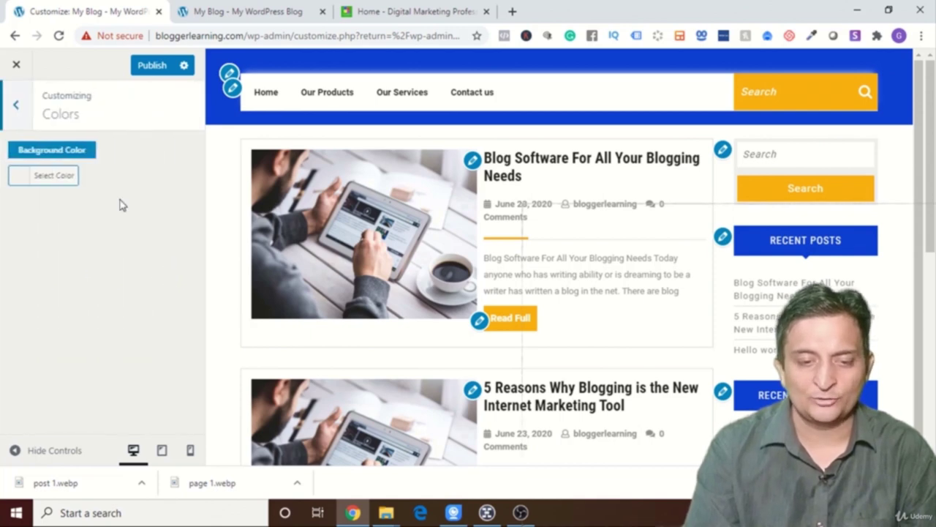
left_click(19, 183)
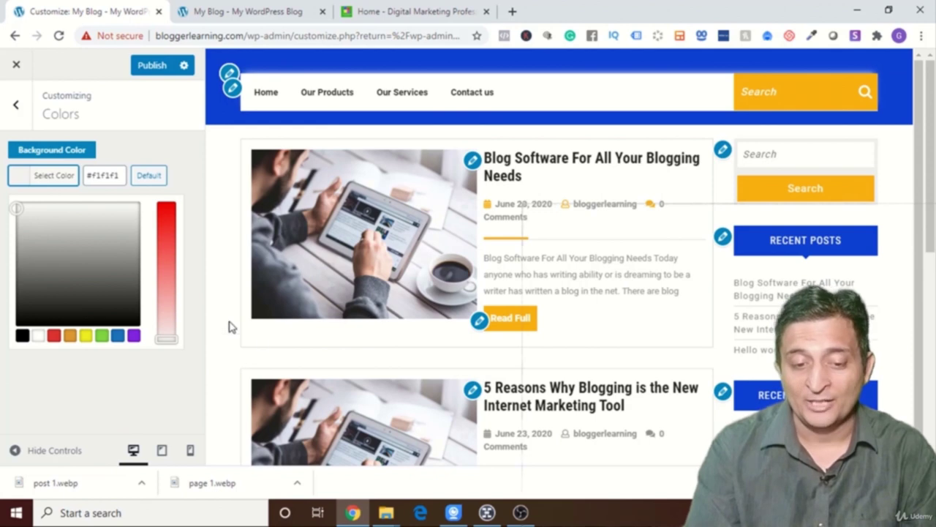
left_click(128, 323)
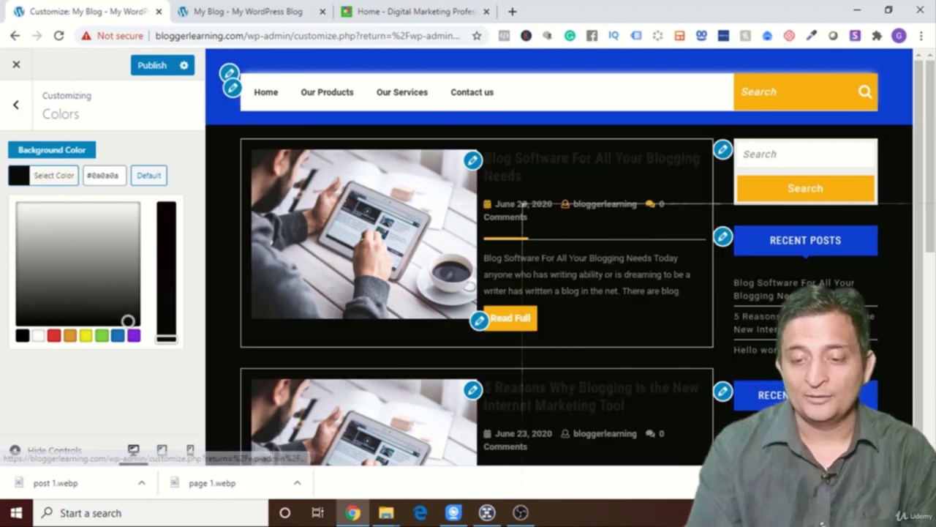
left_click(24, 208)
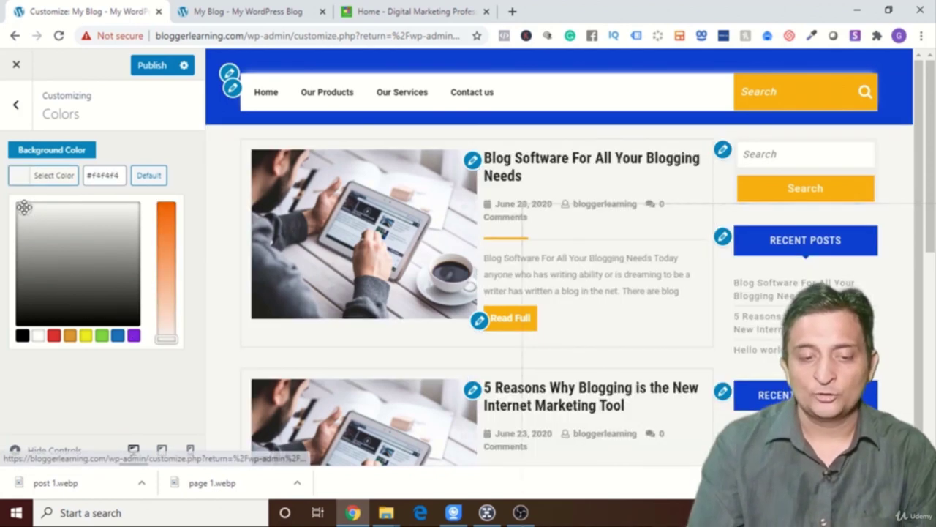
Step: Look over the Header Image settings, then open Homepage Settings
left_click(17, 106)
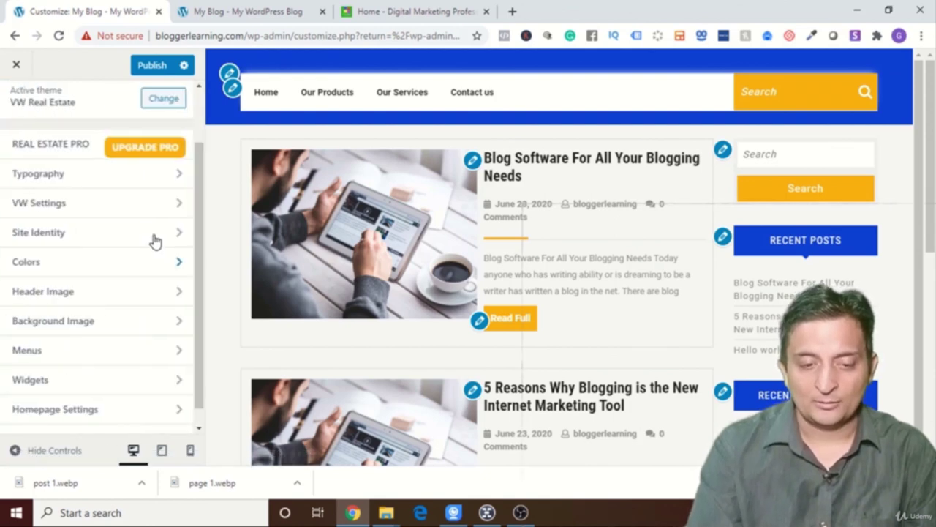
left_click(144, 292)
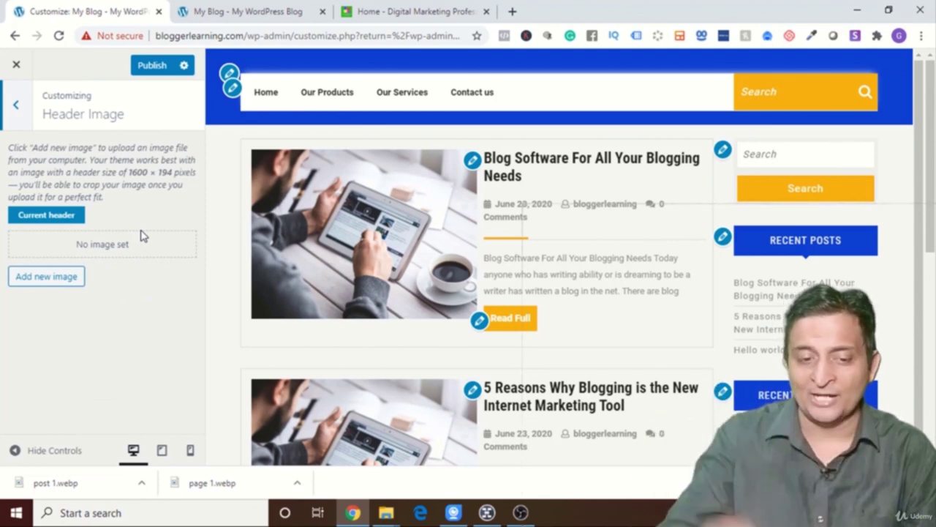
left_click(16, 106)
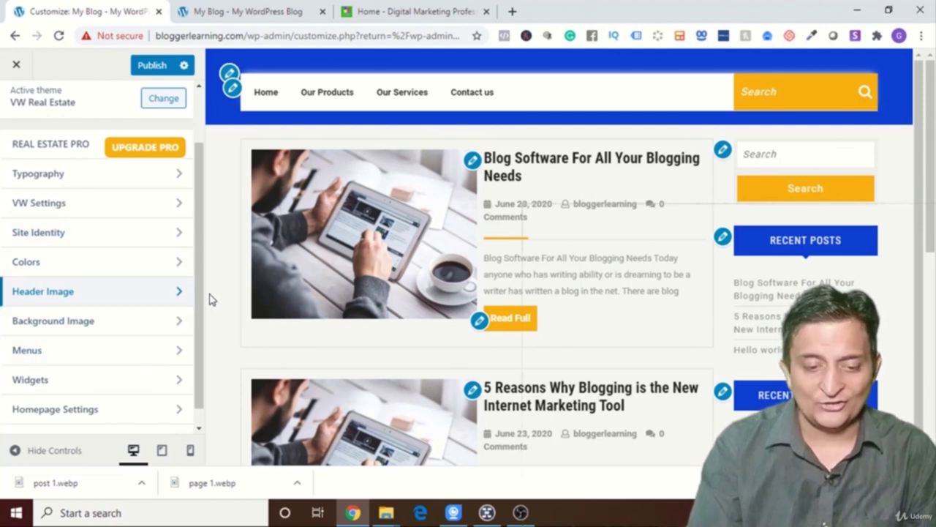
scroll(198, 329, "down", 1)
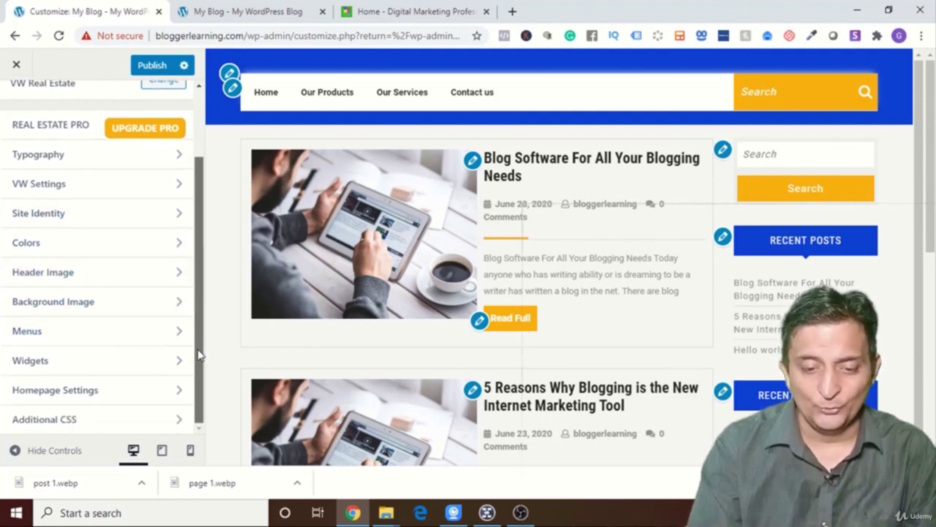
left_click(167, 395)
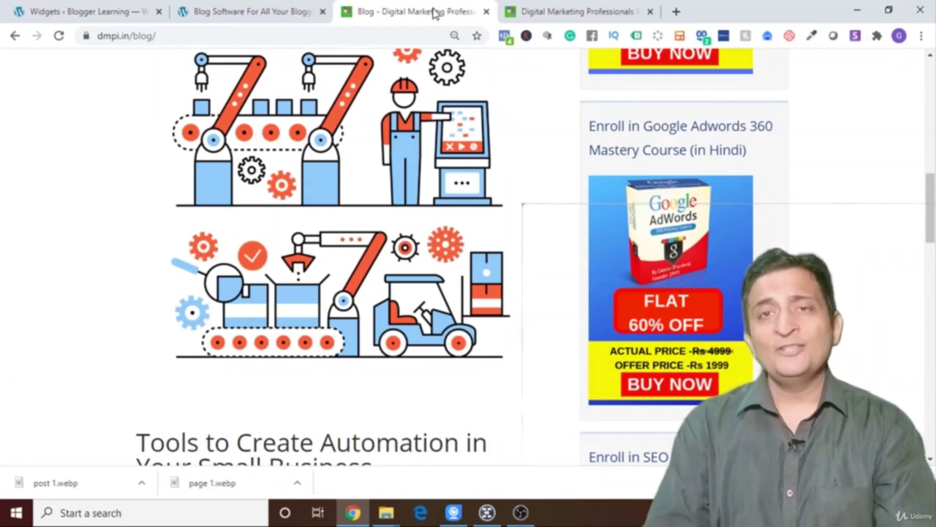
Step: Scroll through the dmpi.in blog's sidebar course banners, then return to the Blog Software post
key("Home")
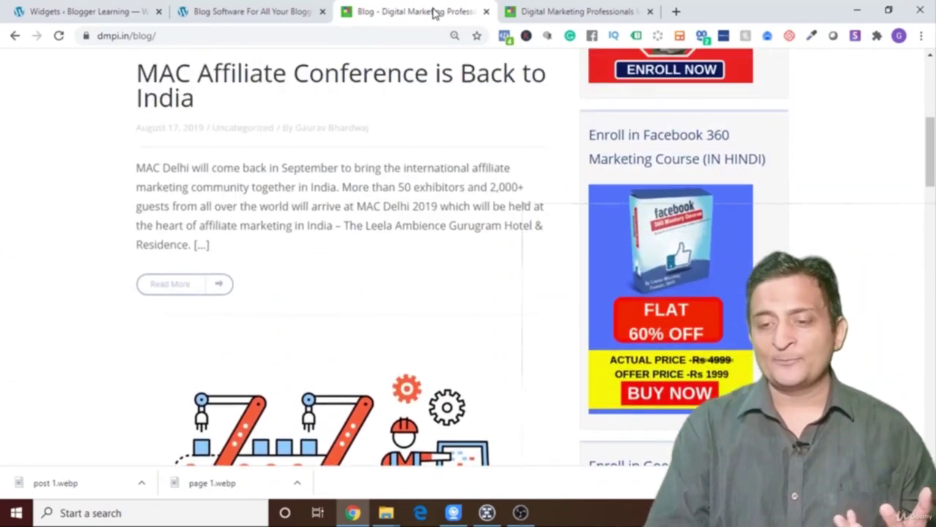
key("Down")
key("Down")
key("Down")
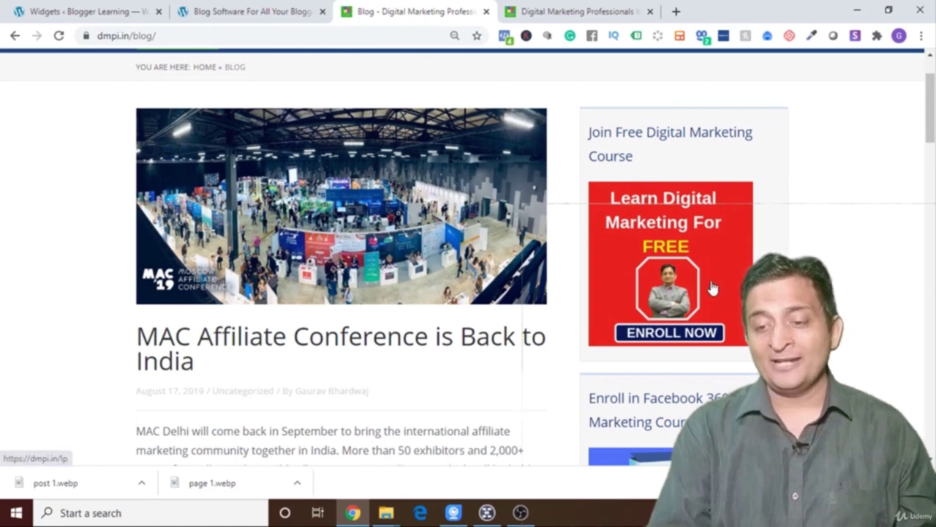
scroll(711, 286, "down", 1)
scroll(736, 176, "up", 2)
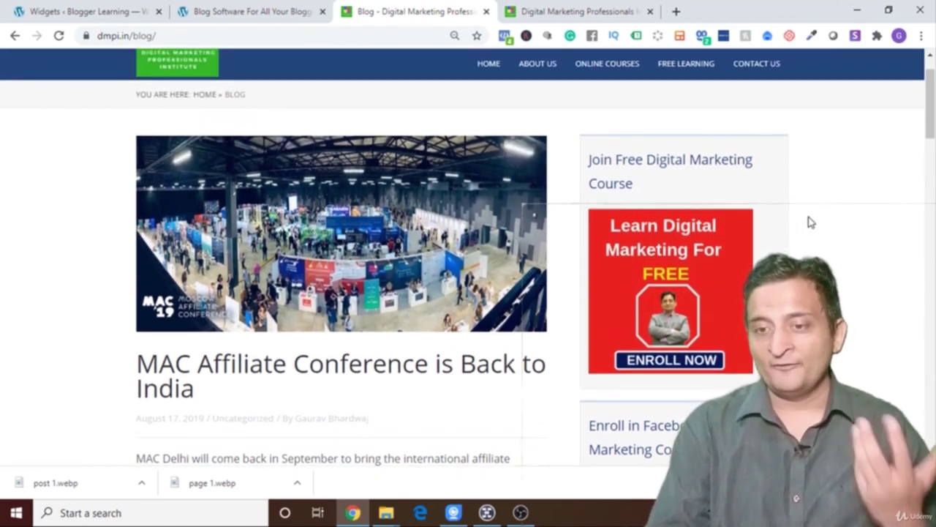
scroll(810, 222, "down", 5)
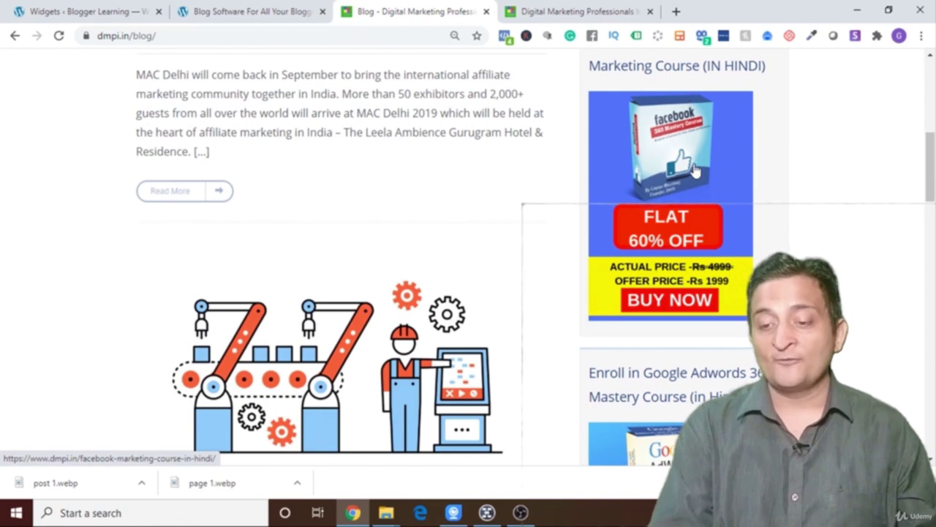
scroll(676, 208, "down", 4)
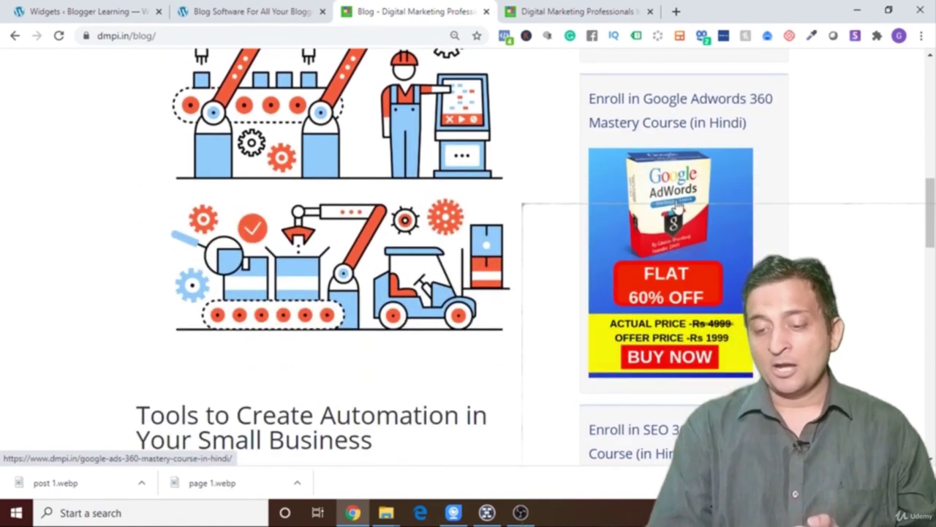
scroll(697, 220, "down", 6)
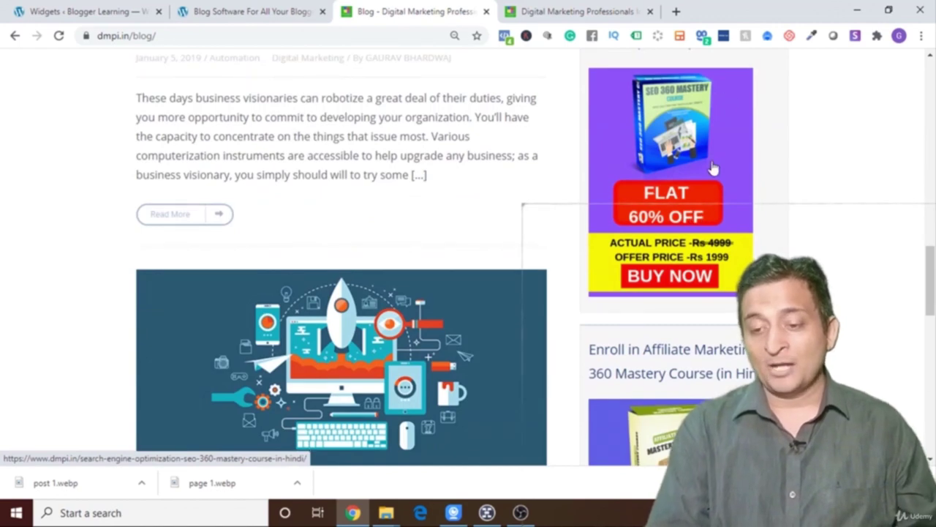
scroll(709, 196, "down", 1)
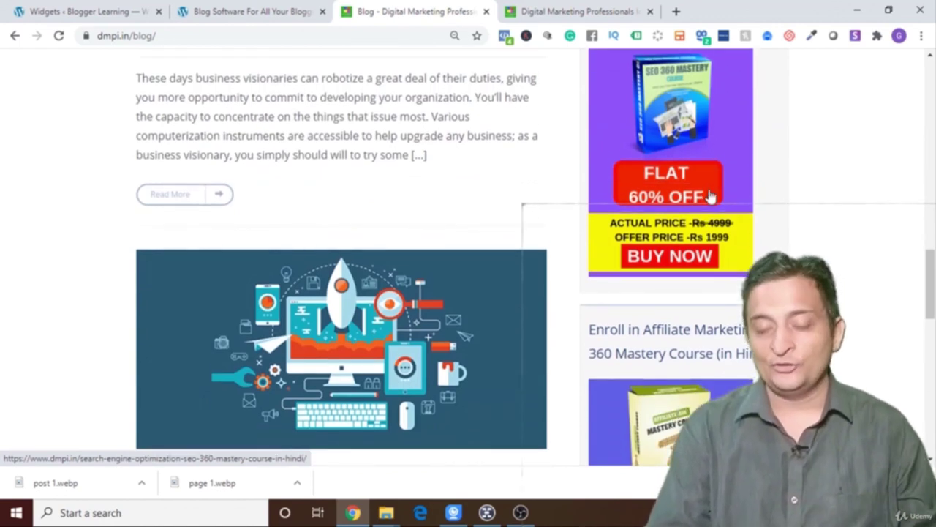
scroll(705, 189, "down", 3)
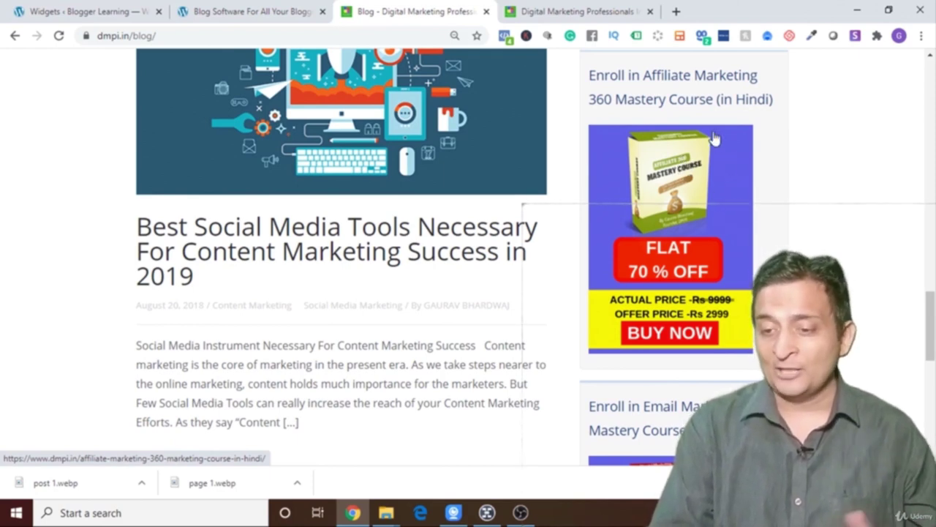
scroll(716, 284, "down", 4)
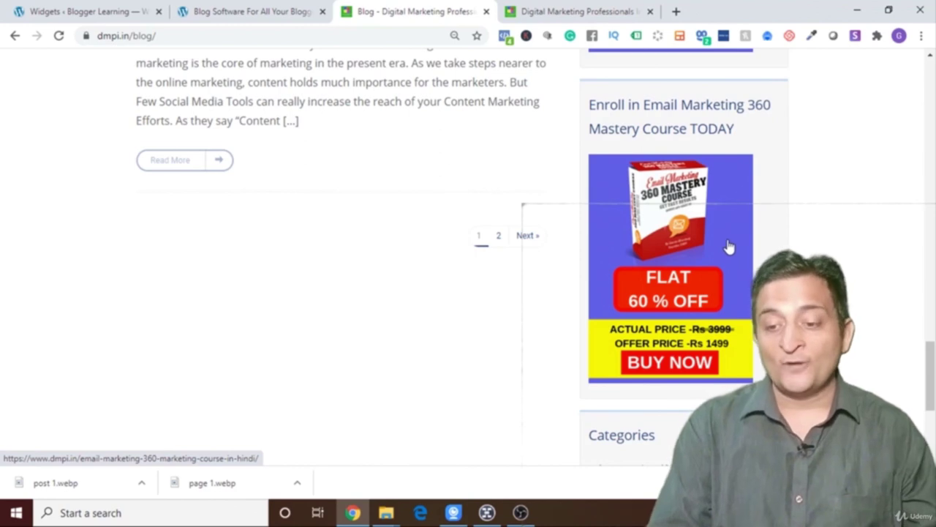
scroll(699, 236, "up", 5)
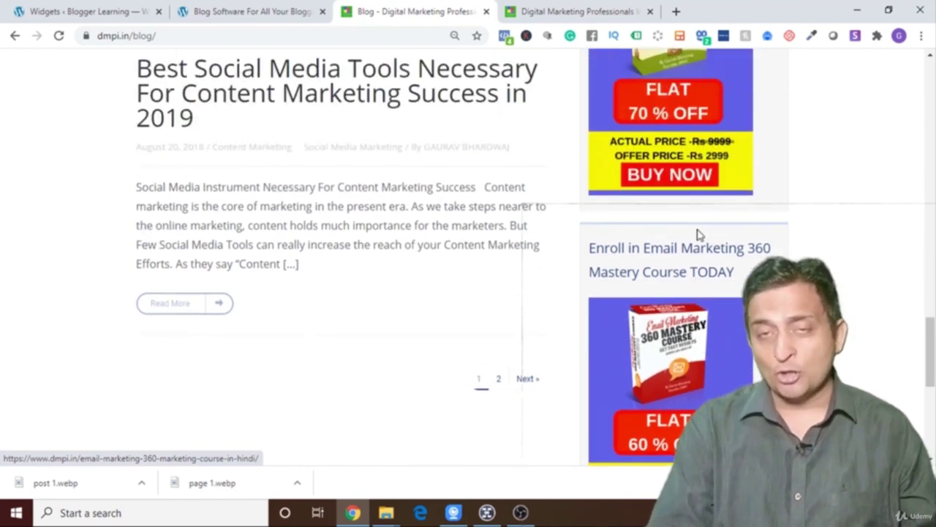
scroll(698, 229, "up", 3)
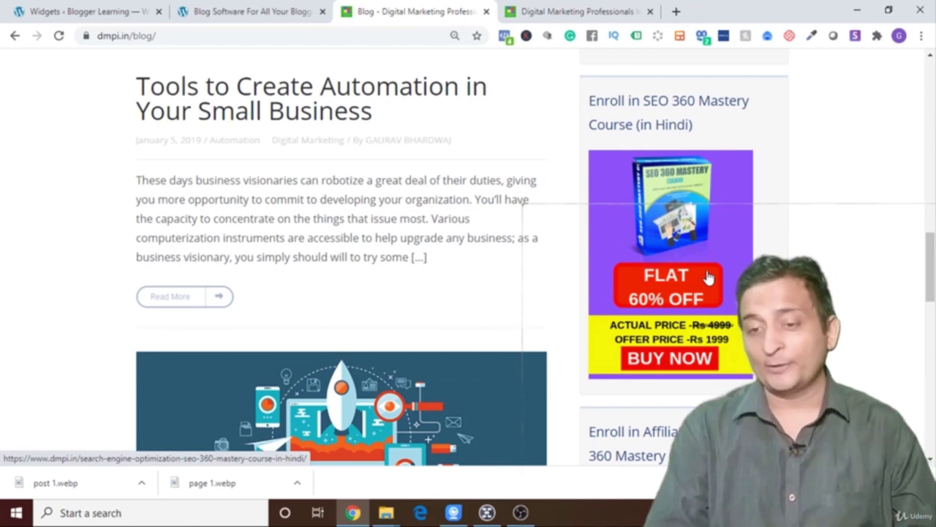
left_click(267, 11)
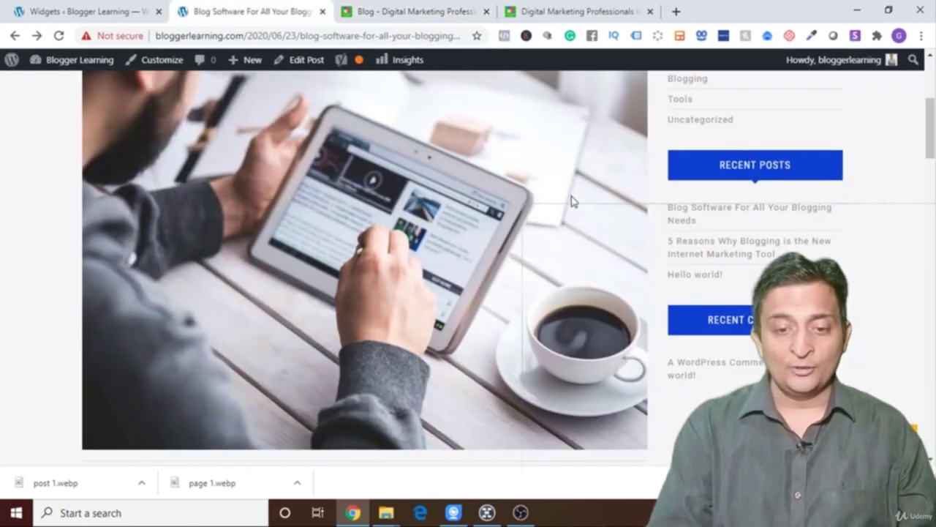
Step: Review the post's Search, Categories, Recent Posts and Recent Comments widgets, then return to Widgets
scroll(573, 202, "up", 3)
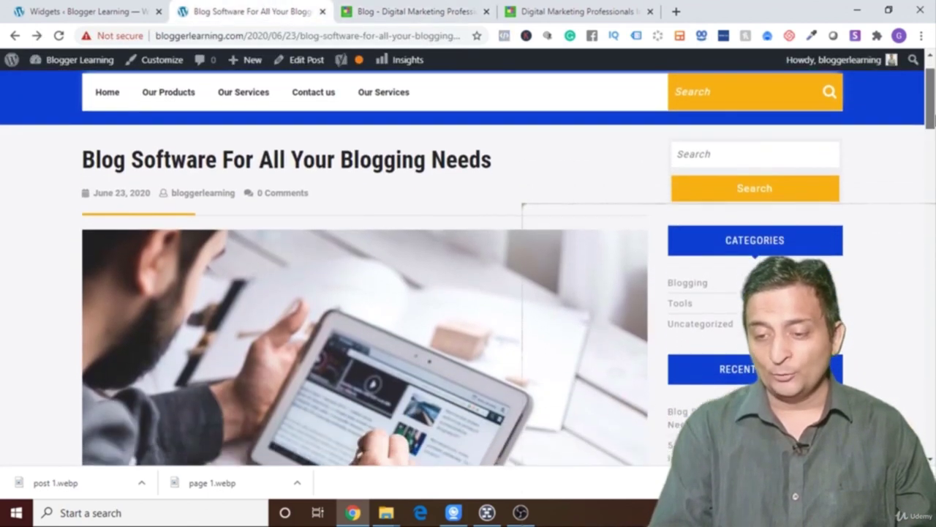
scroll(572, 201, "down", 1)
left_click_drag(931, 123, 931, 126)
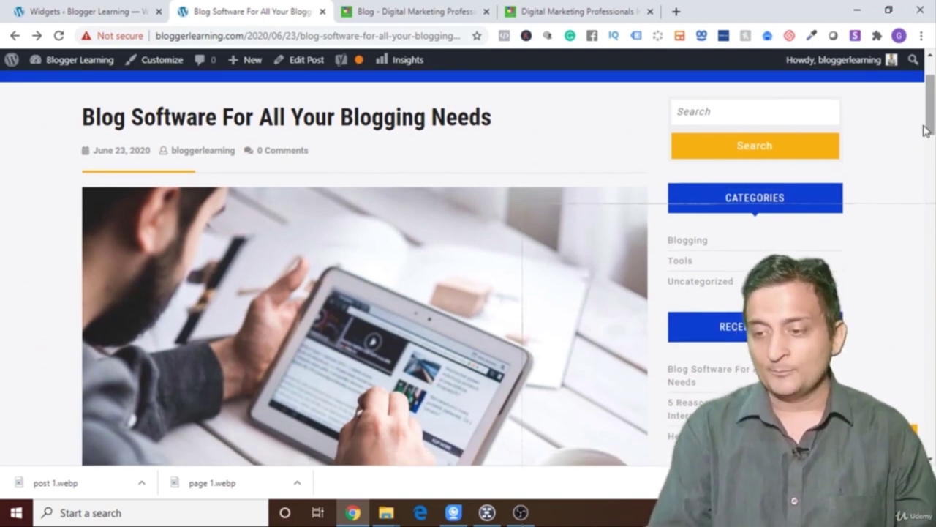
mouse_move(930, 133)
left_mouse_down()
mouse_move(931, 152)
mouse_move(931, 136)
left_mouse_up()
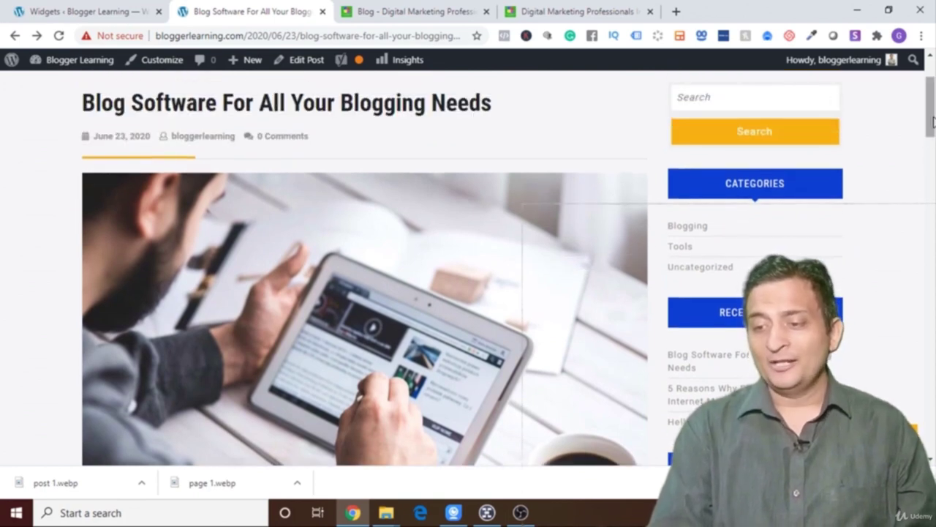
scroll(931, 121, "up", 1)
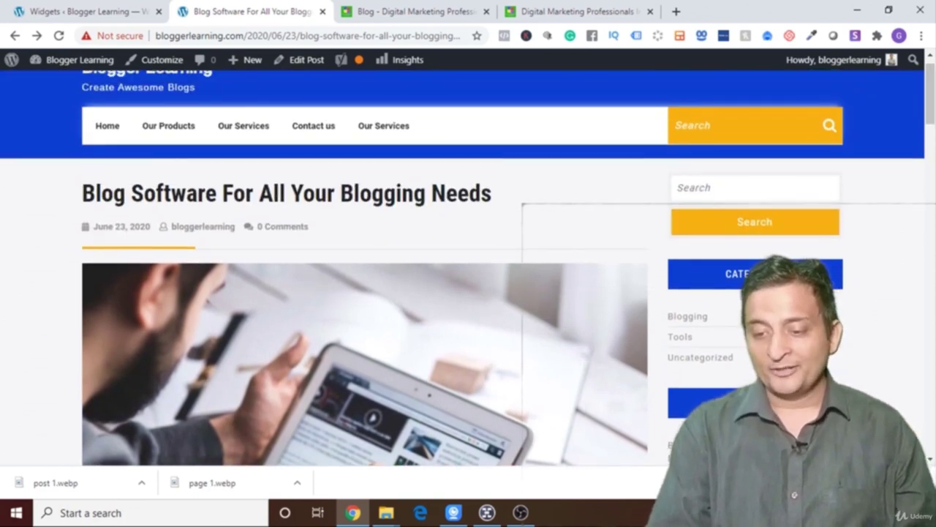
scroll(931, 115, "down", 3)
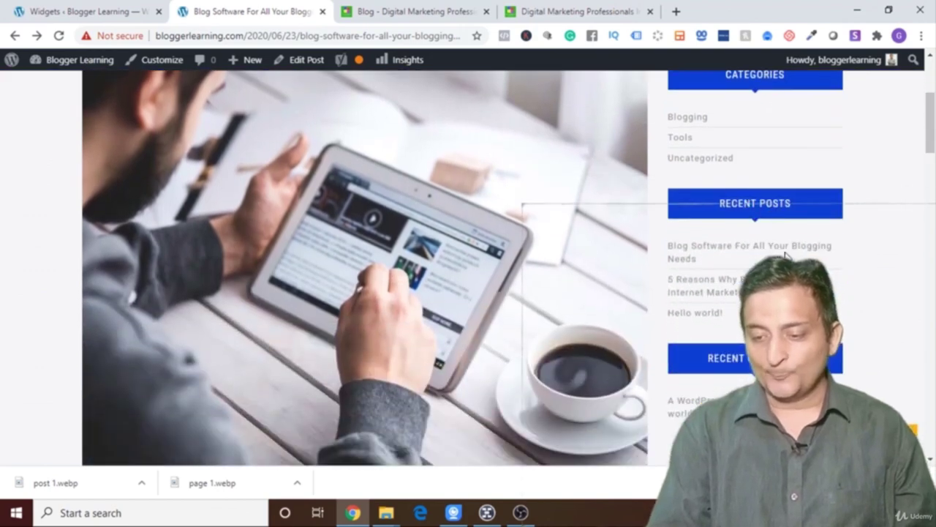
scroll(930, 109, "down", 2)
scroll(931, 110, "up", 3)
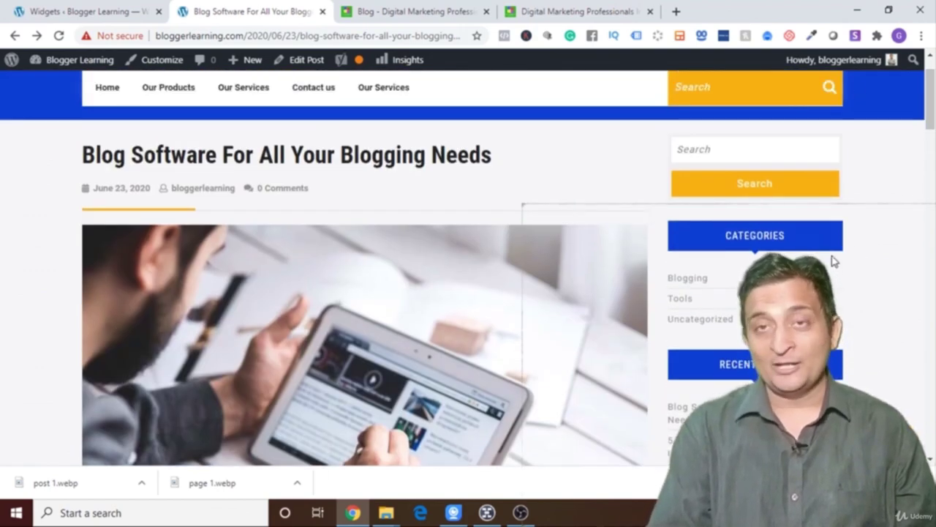
left_click(86, 11)
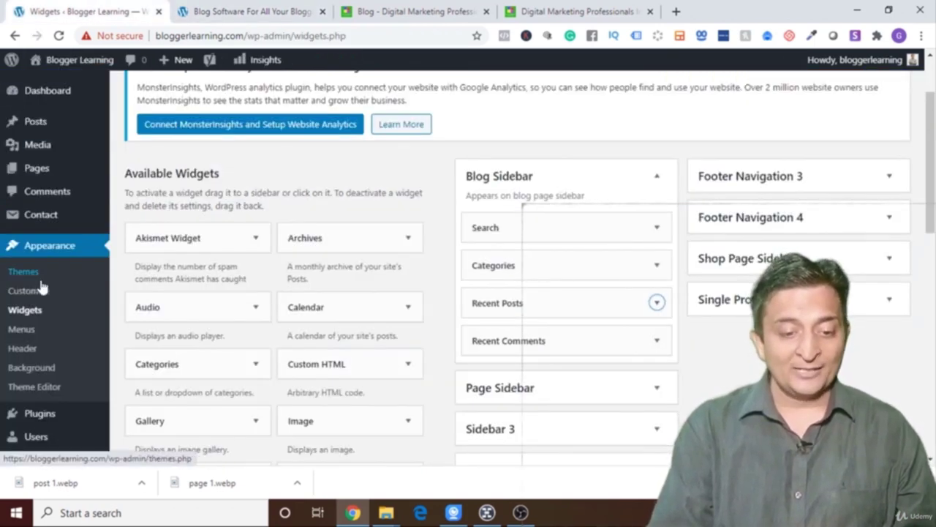
Step: Reload Widgets, recheck the live post, then delete Recent Comments from the Blog Sidebar
left_click(24, 312)
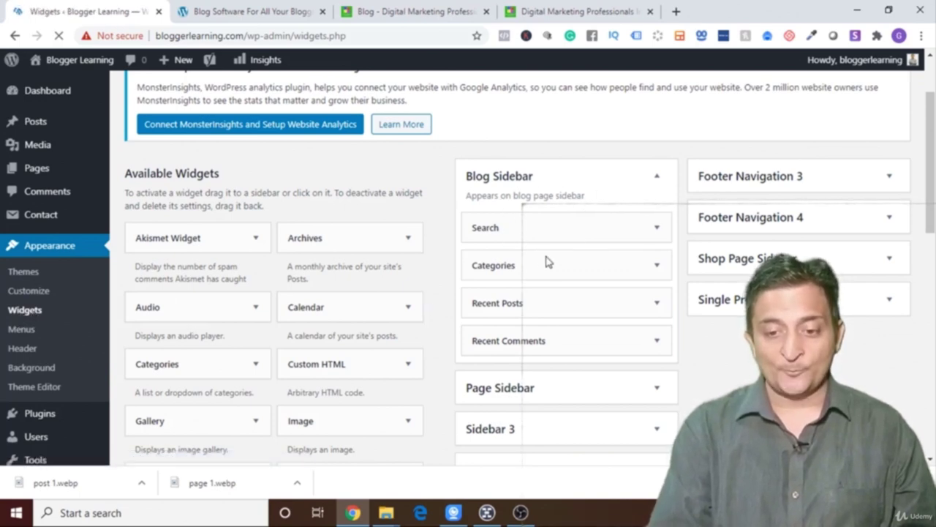
scroll(546, 259, "down", 1)
left_click(233, 9)
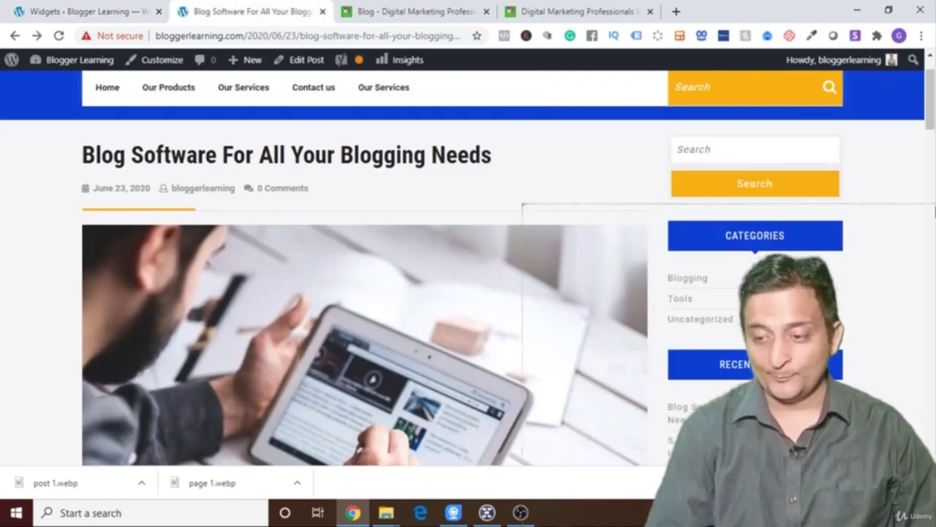
scroll(779, 249, "down", 3)
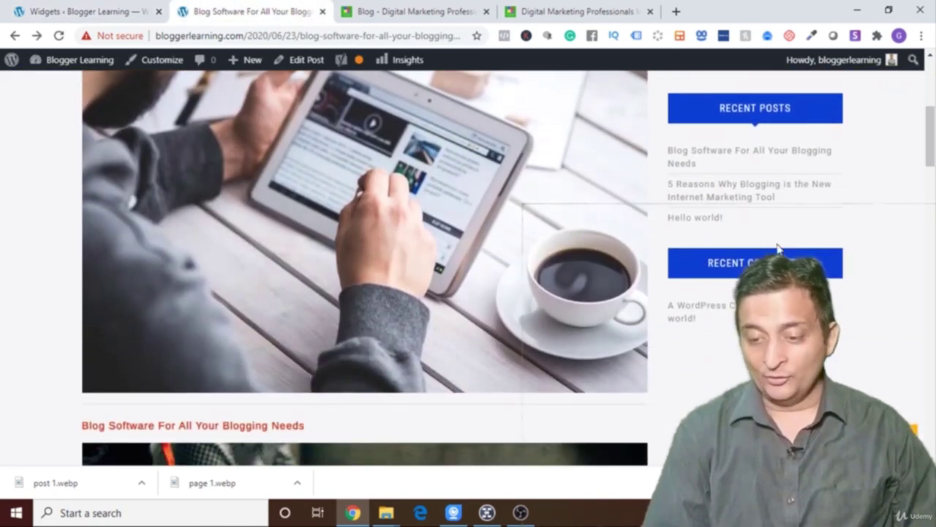
left_click(109, 10)
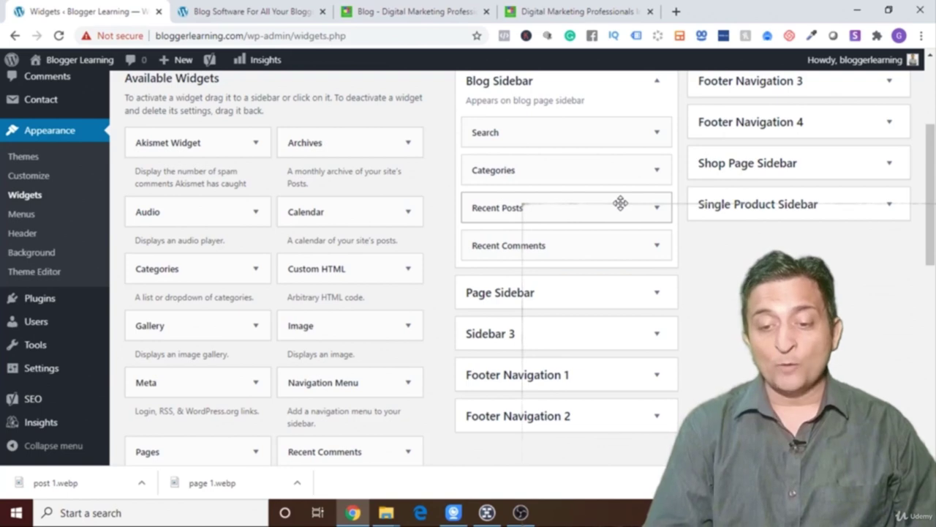
left_click(656, 247)
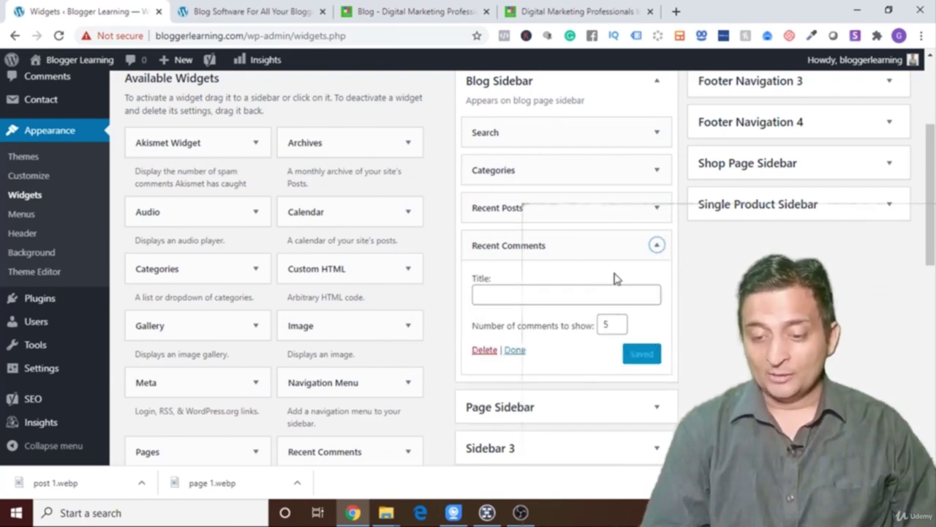
left_click(486, 350)
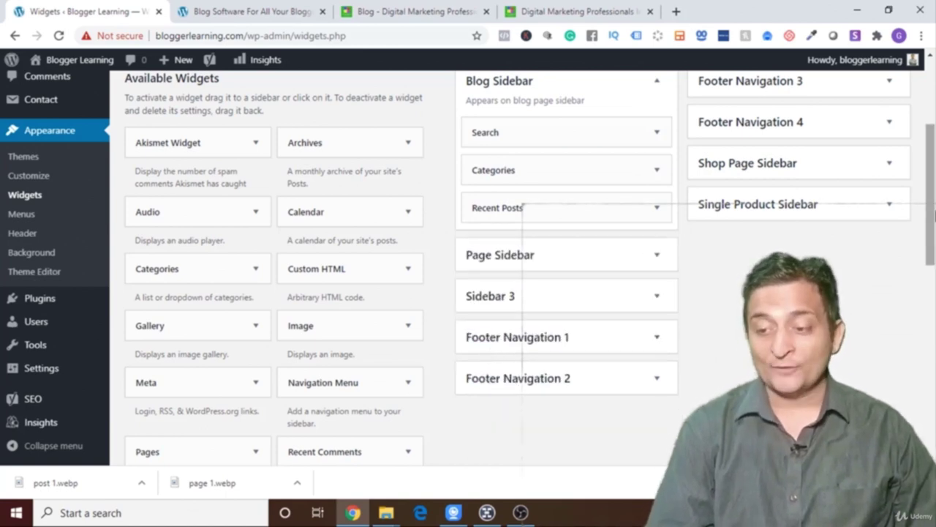
Step: Add a Calendar widget titled 'Calender' at the top of the Blog Sidebar and save it
scroll(933, 192, "up", 1)
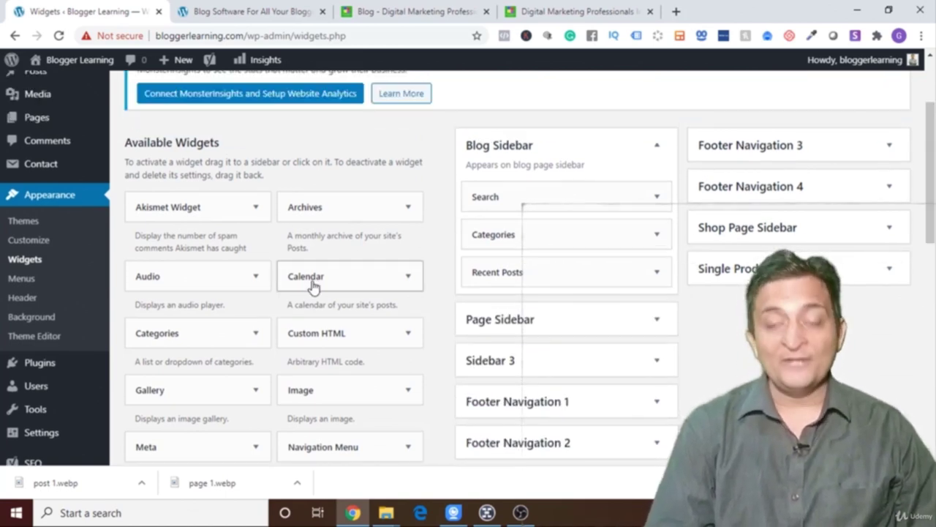
left_click_drag(313, 285, 514, 183)
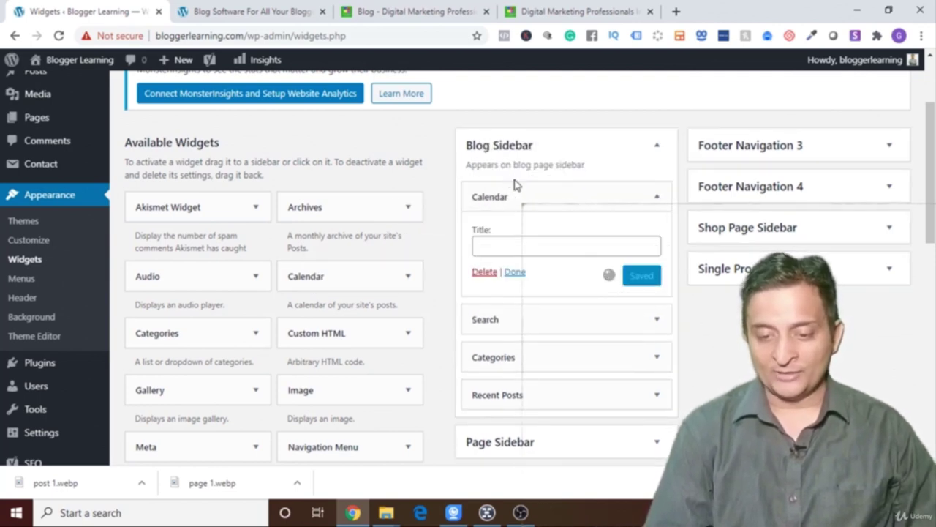
left_click(526, 251)
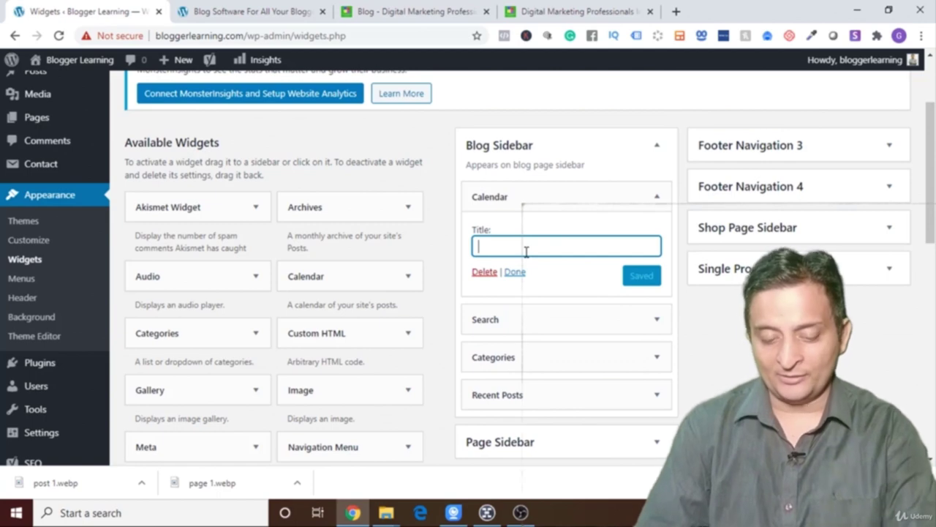
type("Calender")
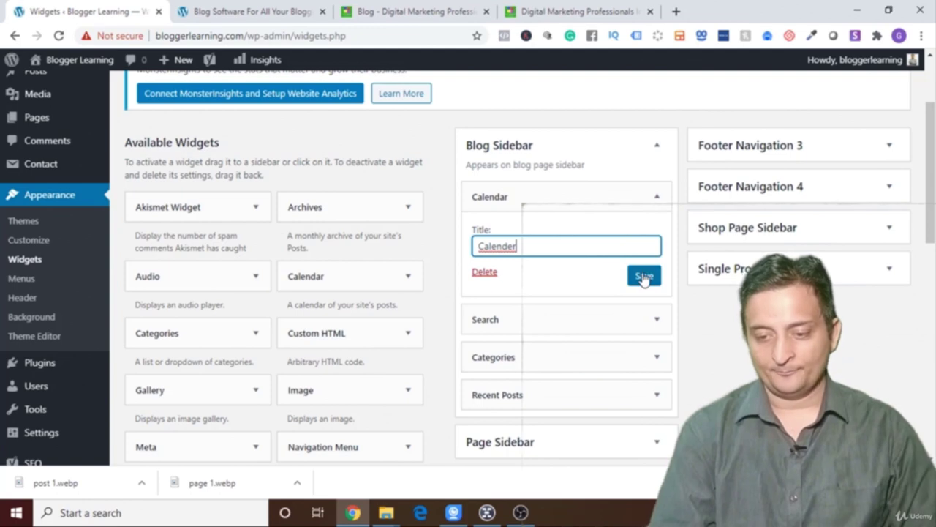
left_click(644, 276)
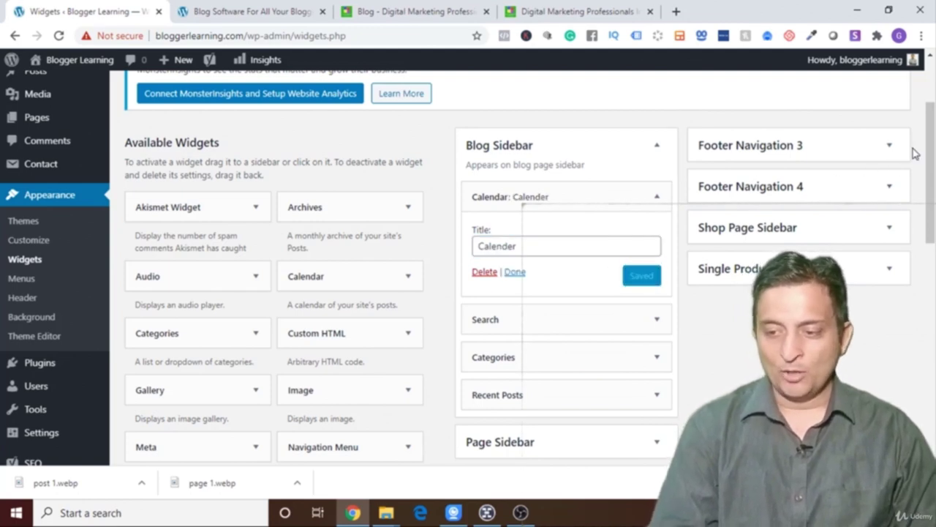
left_click_drag(932, 146, 934, 168)
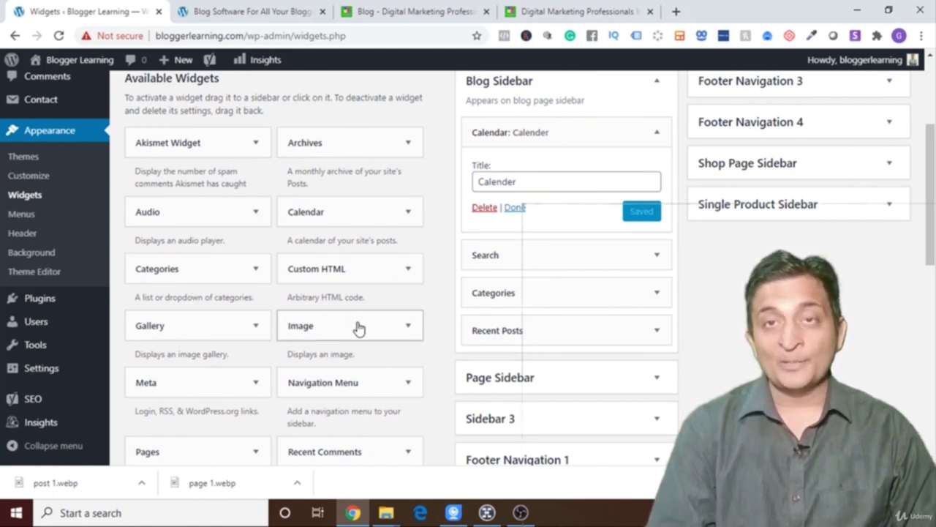
Step: Add an Image widget above Calendar and retitle it 'Special Offer July 2020'
left_click_drag(328, 333, 512, 268)
scroll(494, 262, "down", 1)
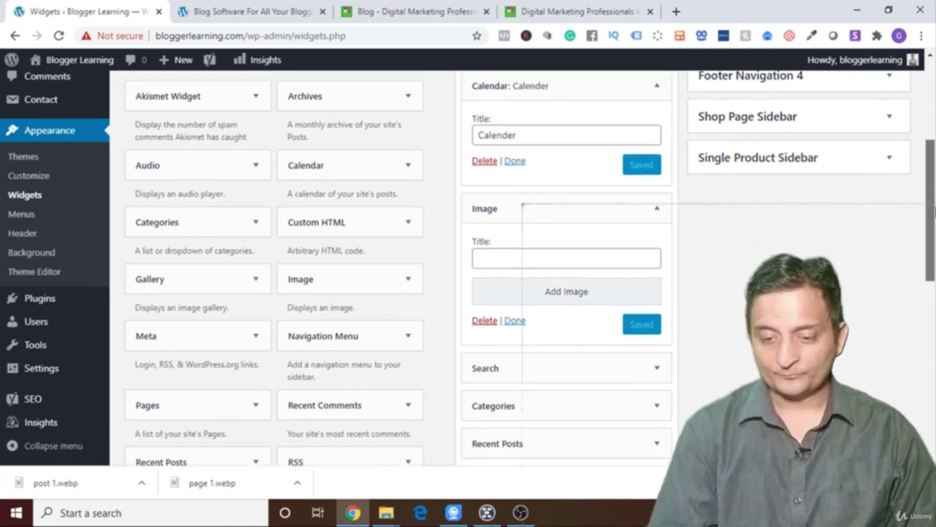
left_click(503, 262)
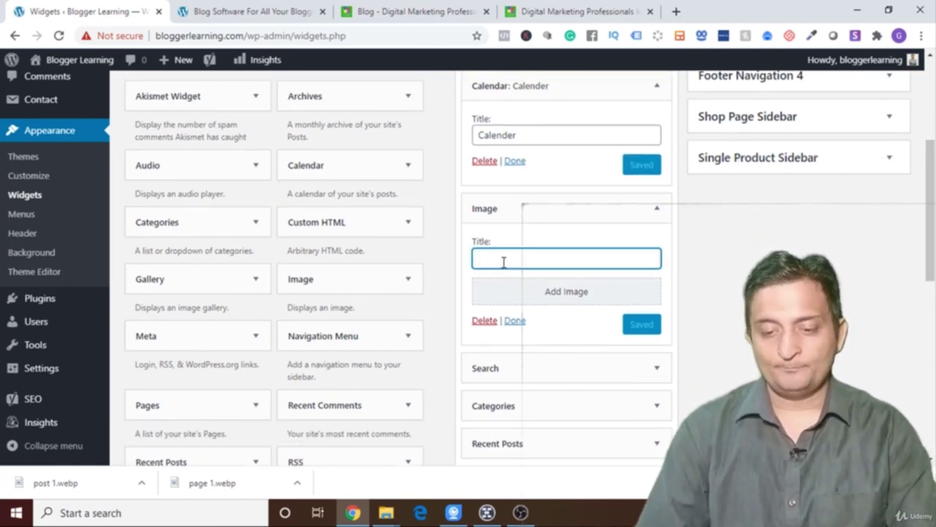
type("Google Ads")
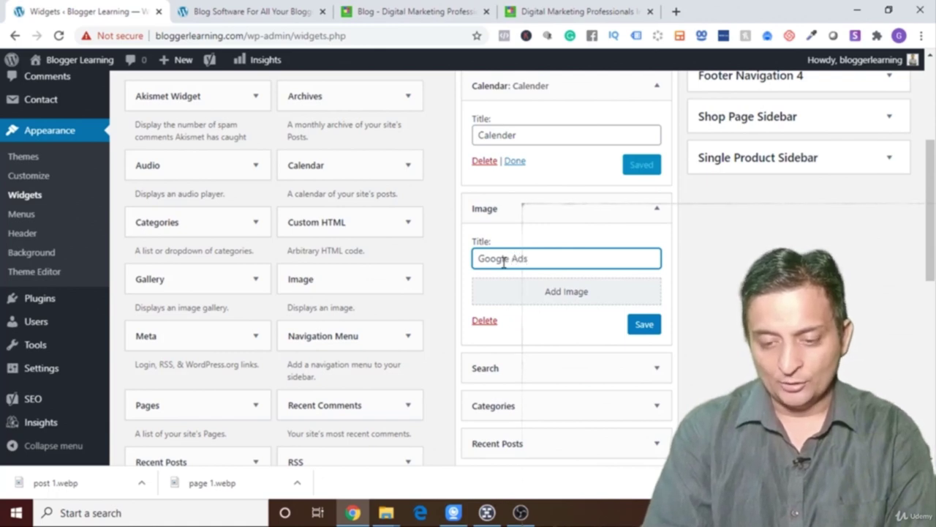
key("BackSpace")
key("BackSpace")
key("BackSpace")
key("BackSpace")
key("BackSpace")
key("BackSpace")
key("BackSpace")
key("BackSpace")
key("BackSpace")
key("BackSpace")
type("Sepcial O")
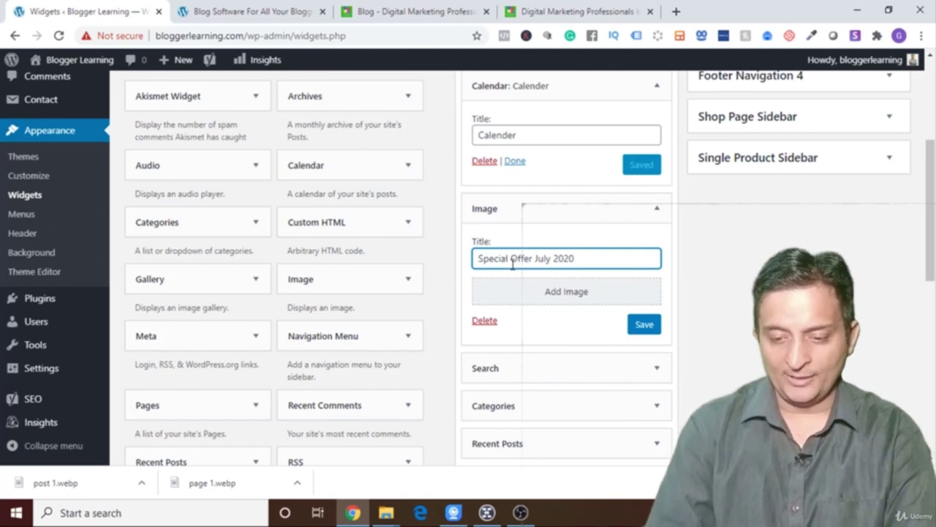
left_click(577, 296)
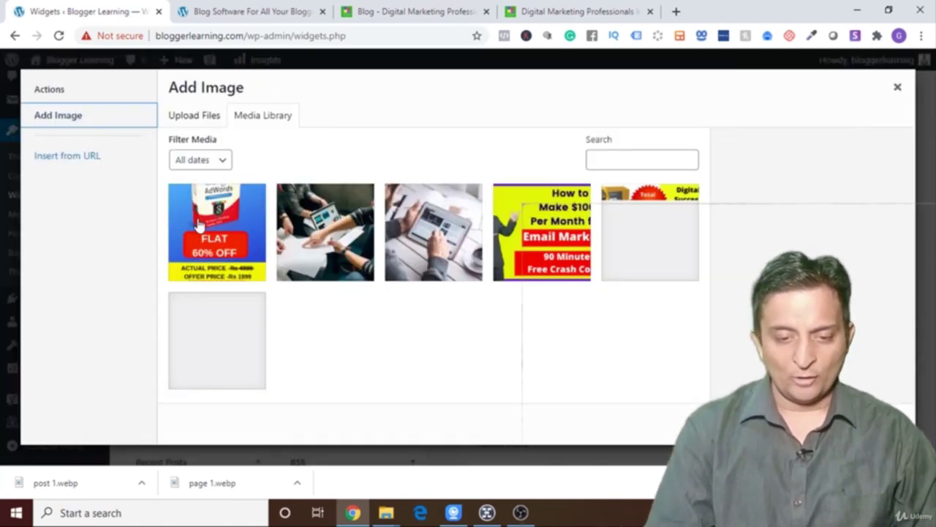
left_click(199, 225)
left_click(867, 424)
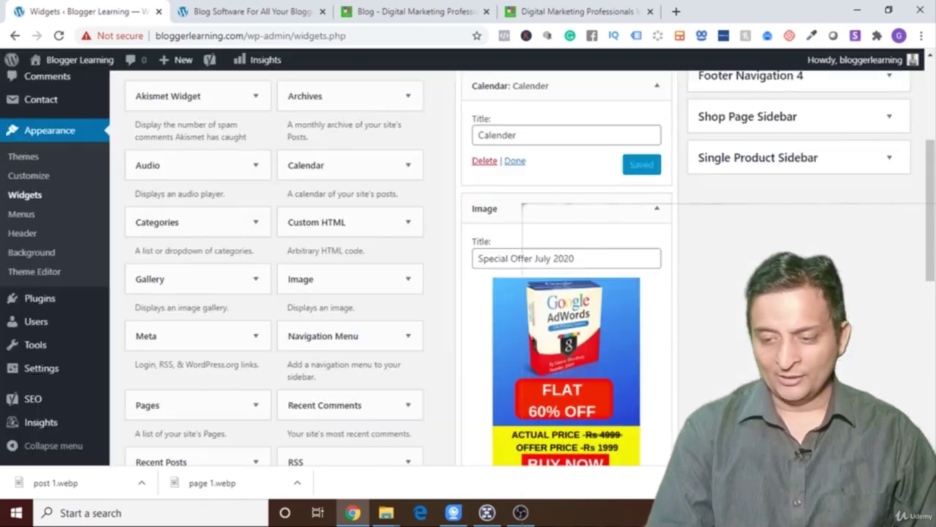
left_click_drag(933, 205, 932, 279)
left_click(550, 331)
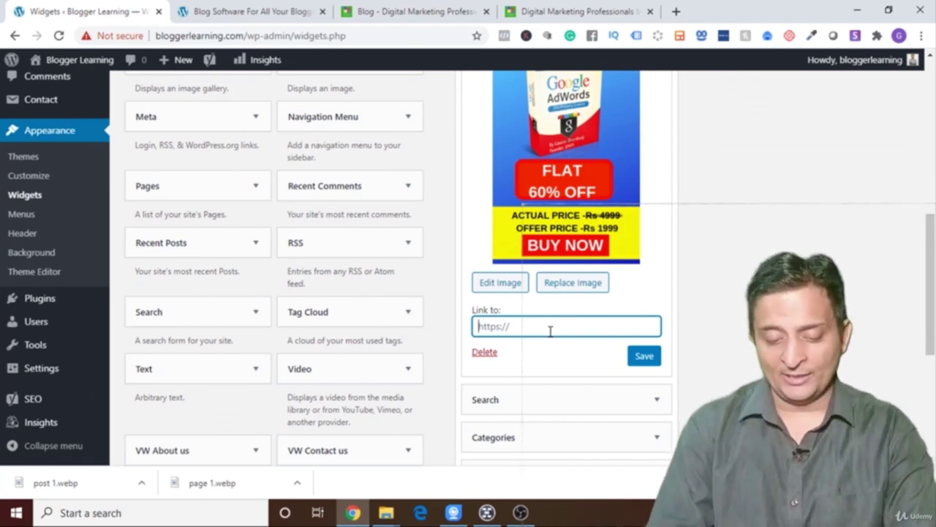
type("http://courses.digipi.in/")
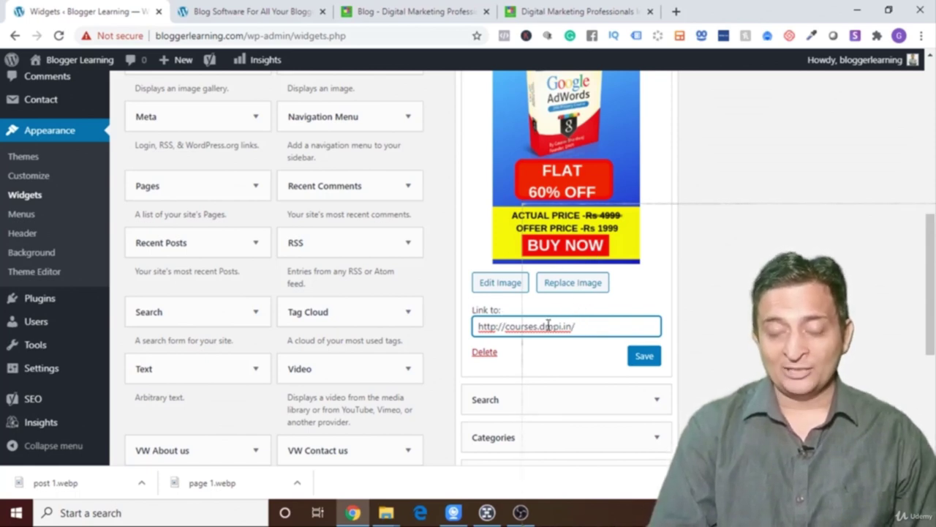
left_click(644, 357)
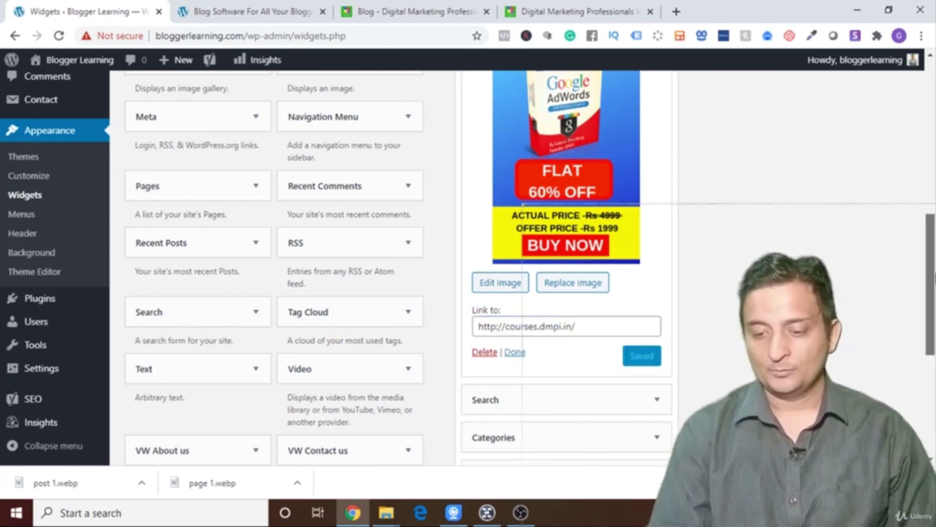
scroll(863, 234, "up", 2)
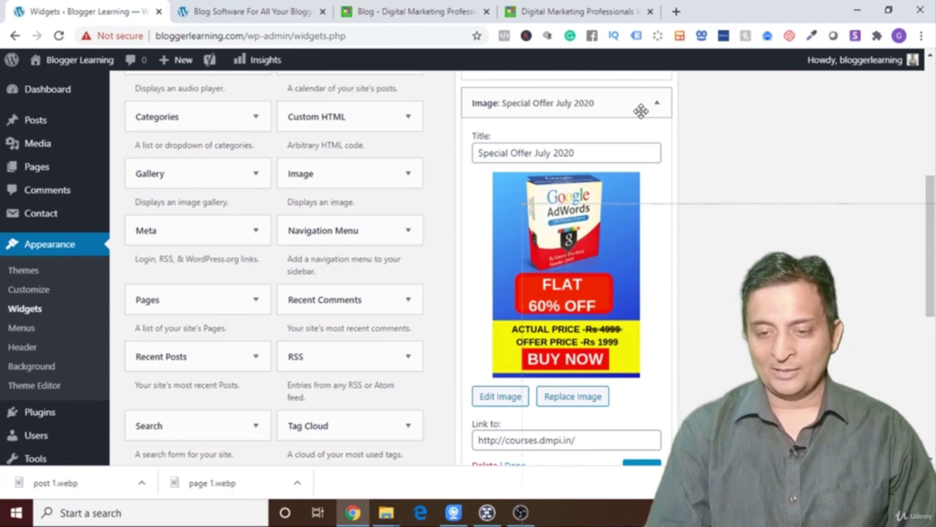
Step: Collapse the Special Offer widget, then add and save a Recent Posts widget titled 'Recent Posts' below Search
left_click(641, 108)
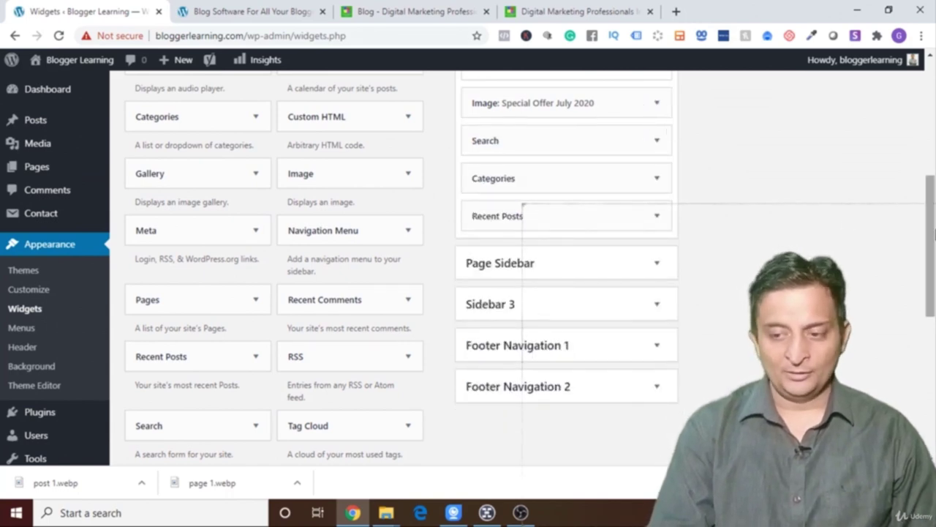
scroll(689, 210, "down", 1)
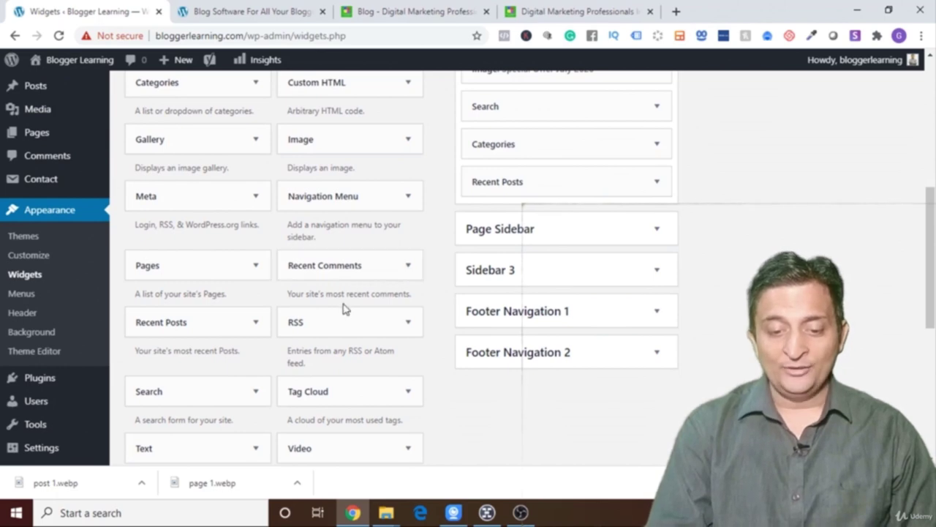
left_click_drag(181, 330, 570, 167)
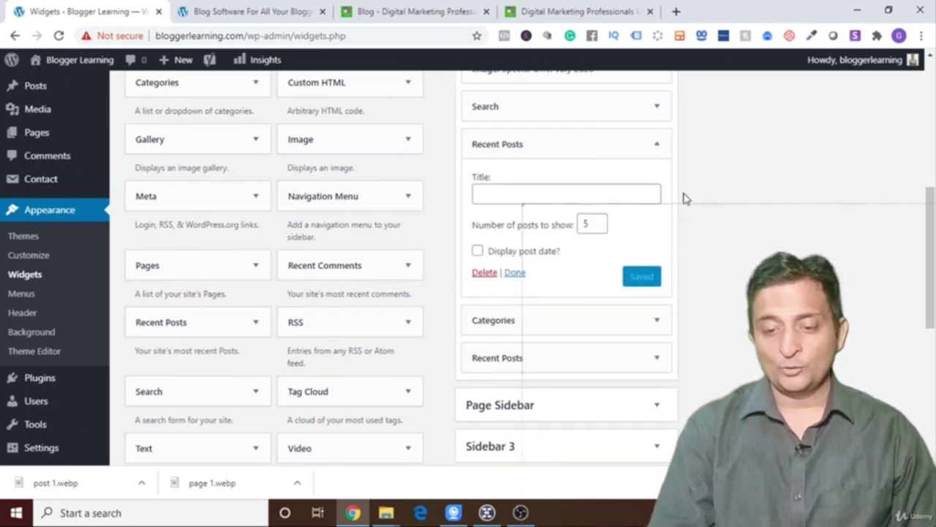
left_click(546, 196)
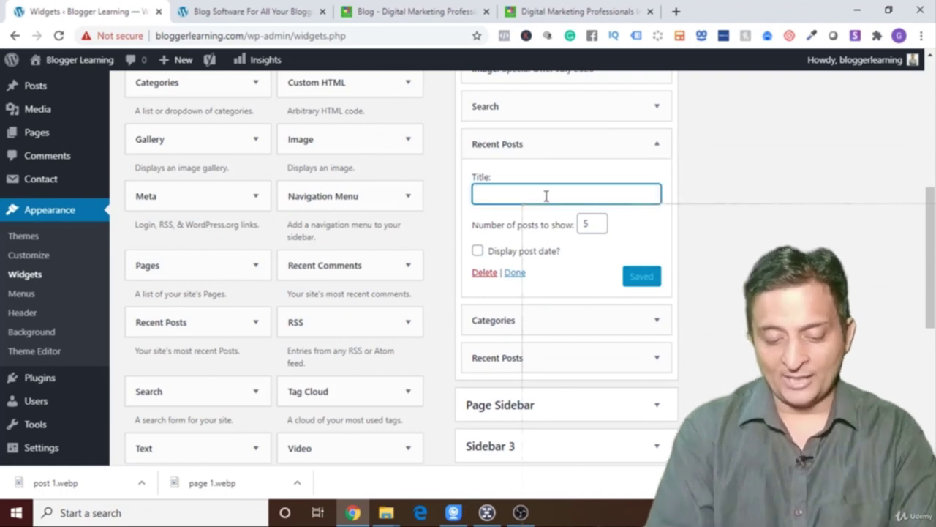
type("Recent Posts")
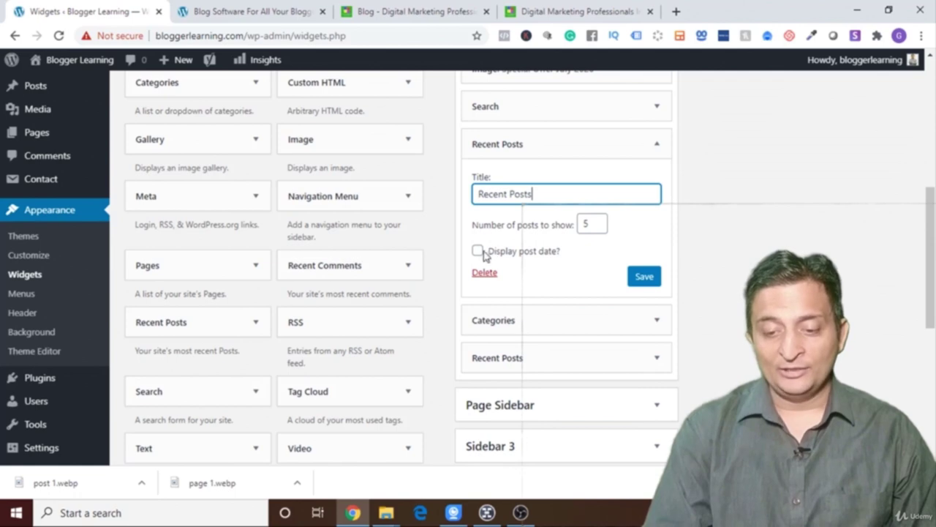
left_click(647, 279)
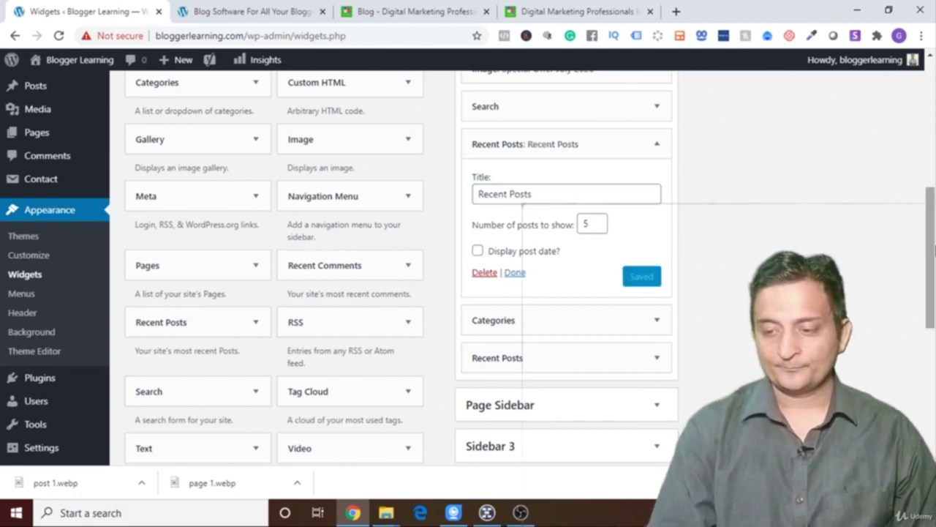
Step: Collapse the Recent Posts and Calendar widgets in the Blog Sidebar
scroll(933, 229, "up", 2)
scroll(933, 229, "up", 2)
left_click(656, 263)
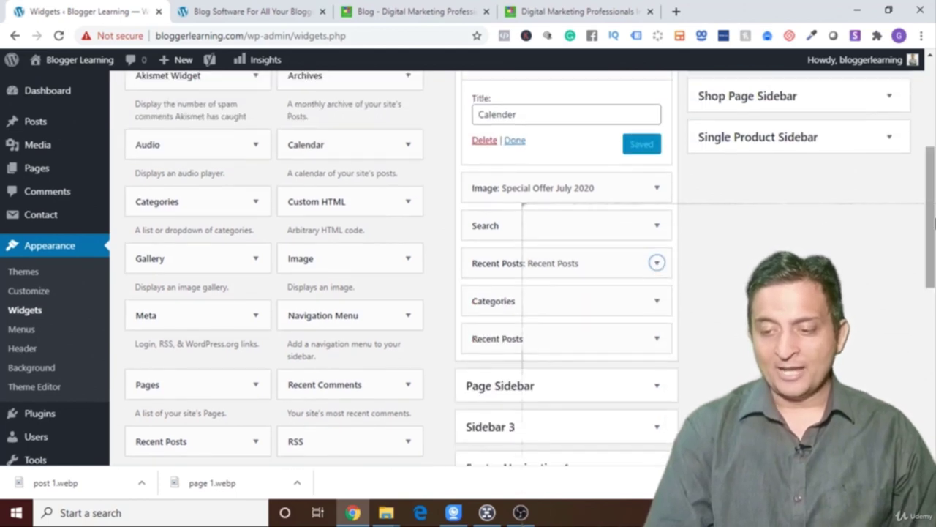
scroll(922, 202, "up", 3)
left_click(655, 146)
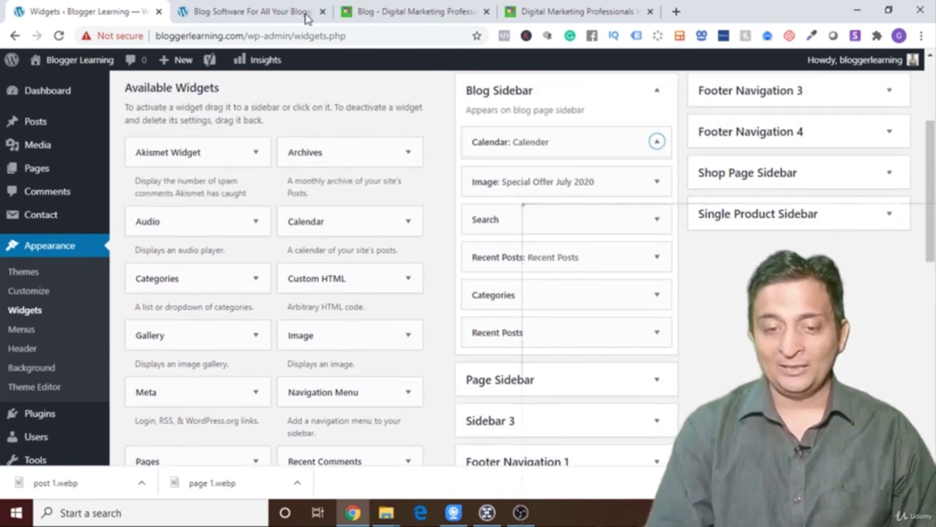
Step: Reload the blog post and follow its sidebar Special Offer ad to courses.dmpi.in
left_click(261, 9)
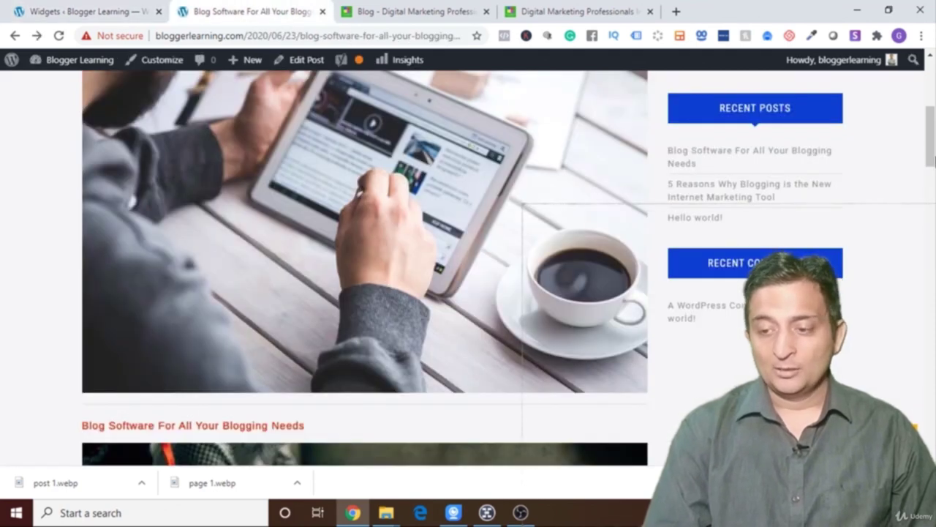
scroll(931, 136, "up", 3)
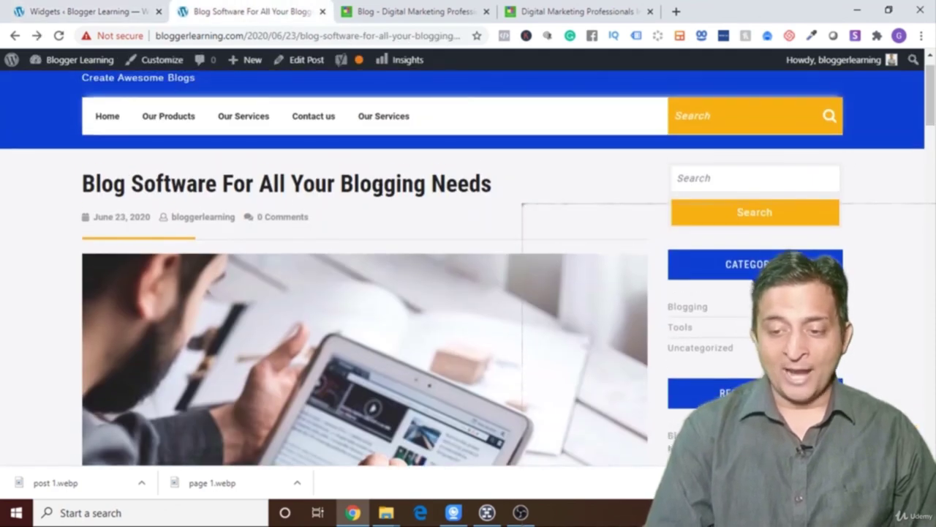
left_click(62, 34)
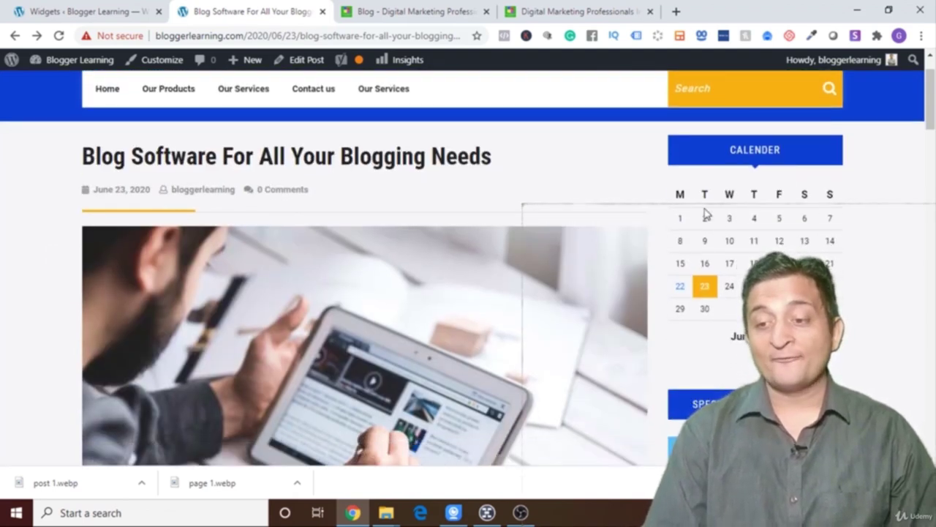
scroll(754, 237, "down", 4)
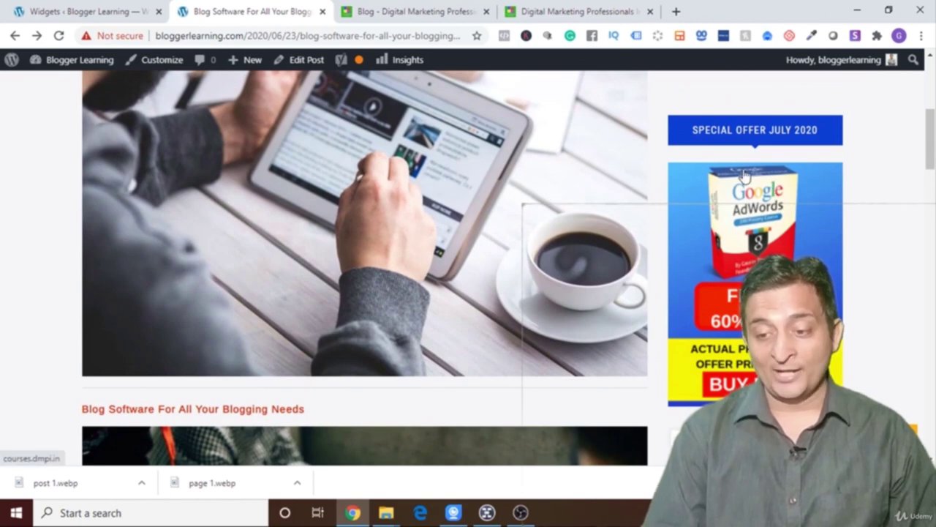
scroll(735, 237, "down", 3)
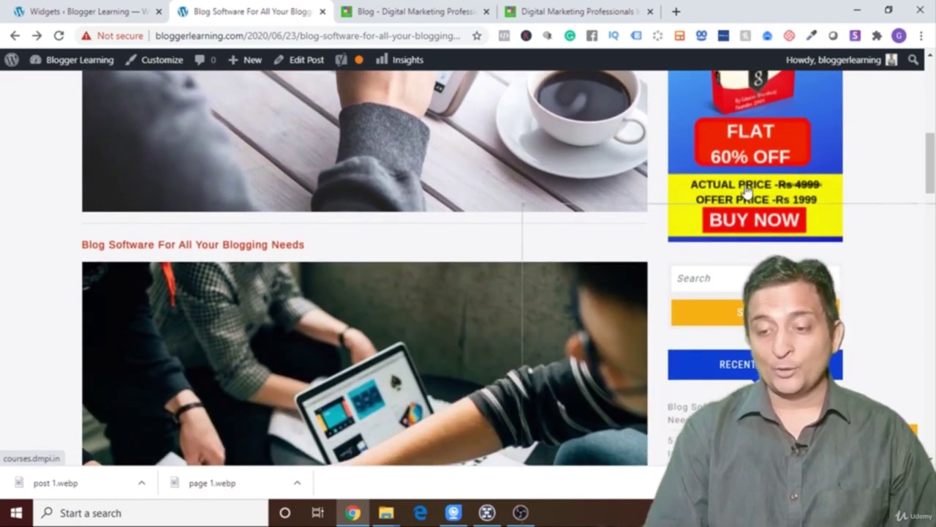
left_click(748, 192)
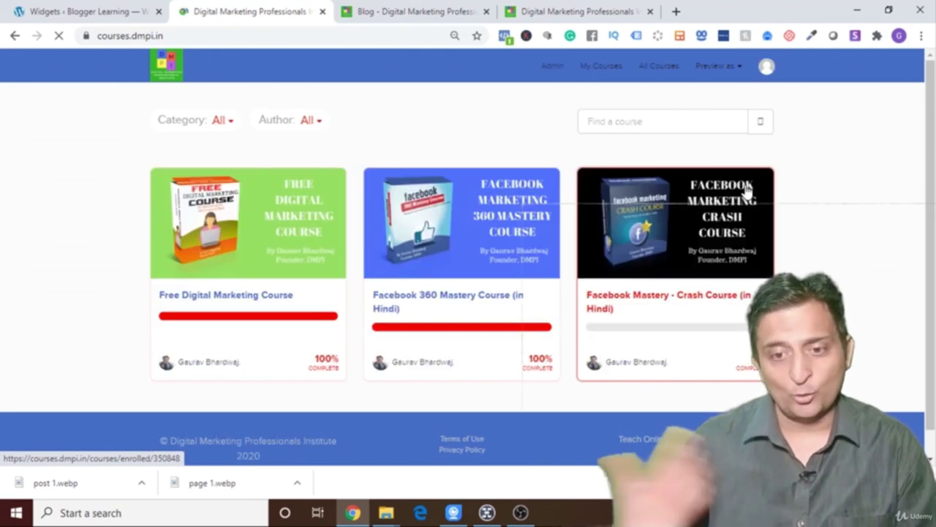
Step: Go back from the Thinkific course catalogue to the blog post
left_click(13, 36)
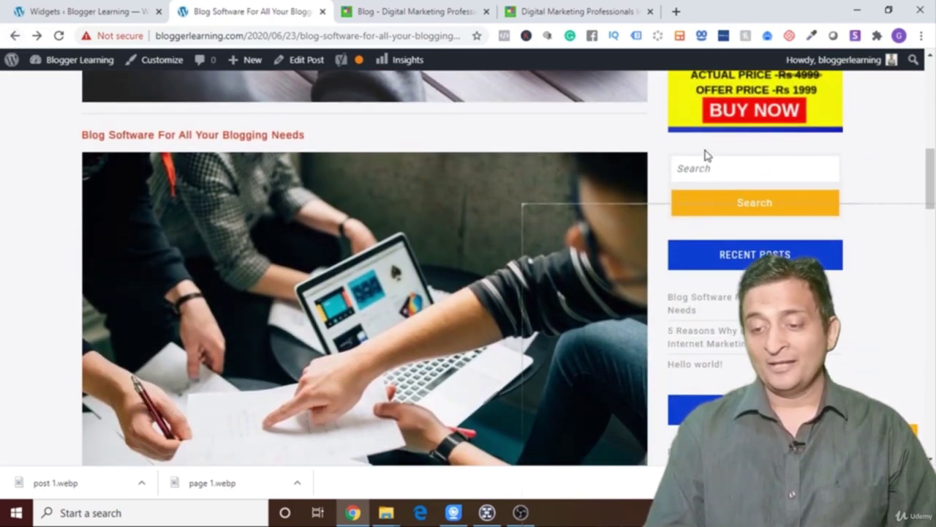
Step: Return to the Widgets admin page and expand the Recent Posts widget showing 5 posts
scroll(721, 194, "down", 3)
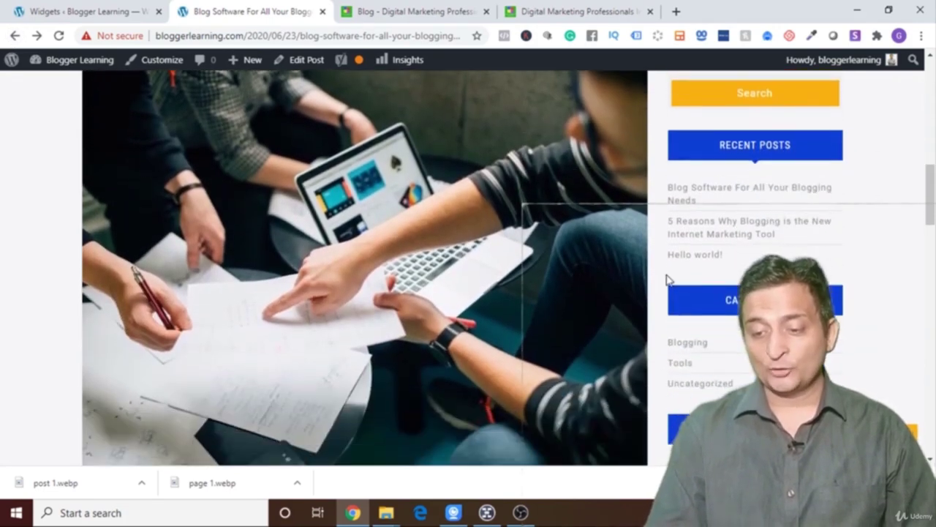
scroll(667, 278, "down", 2)
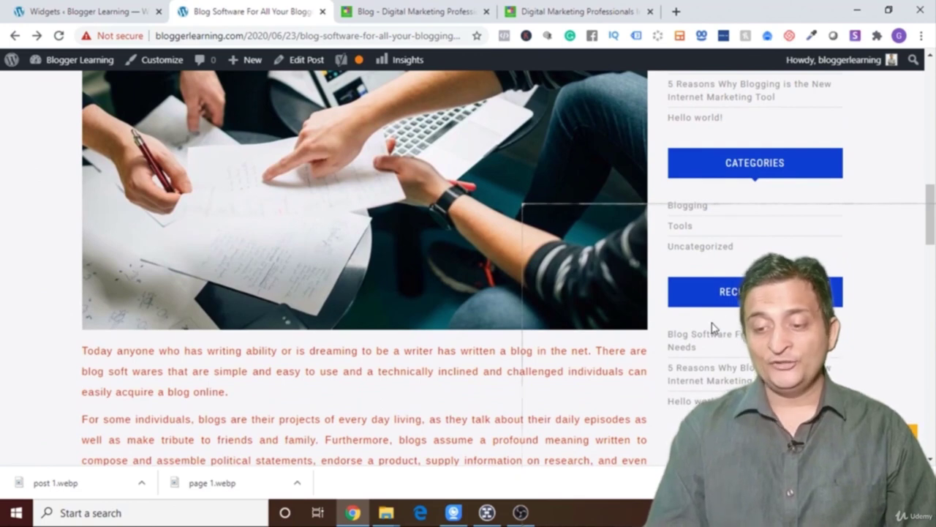
scroll(713, 328, "up", 5)
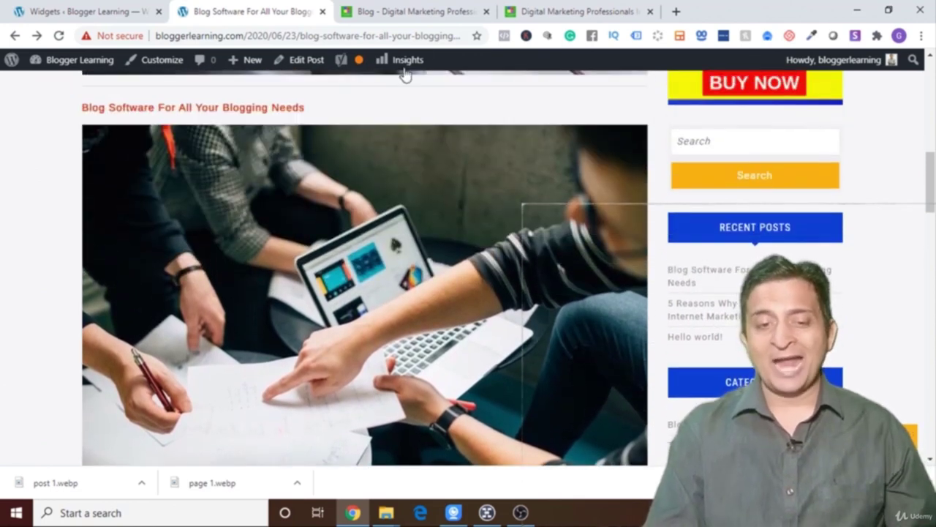
left_click(94, 10)
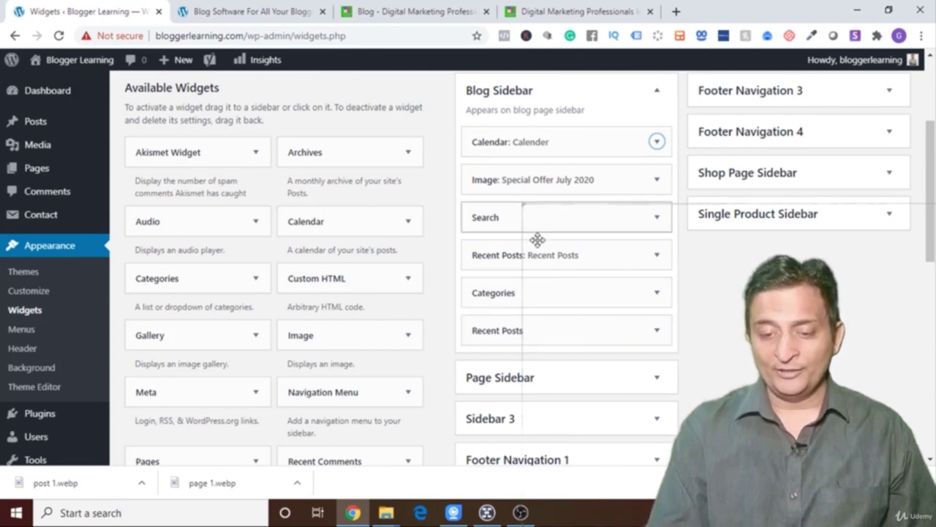
left_click(657, 258)
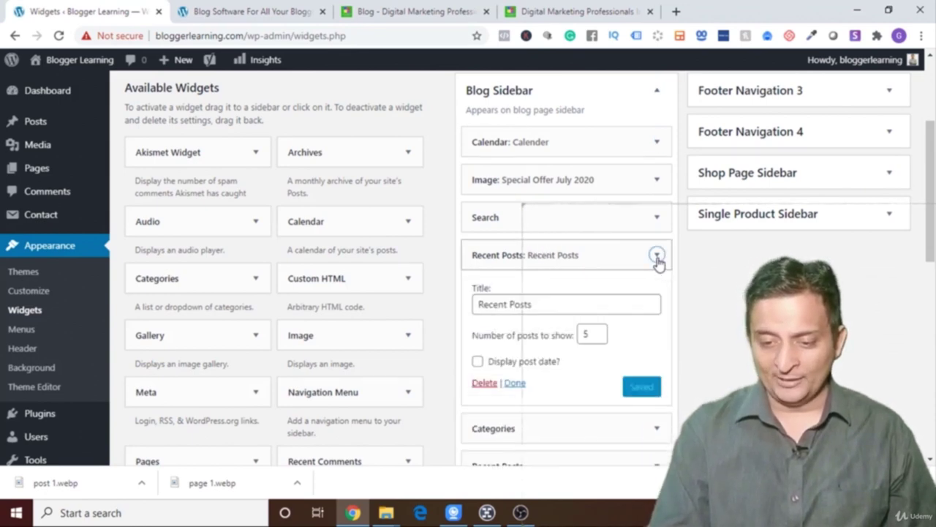